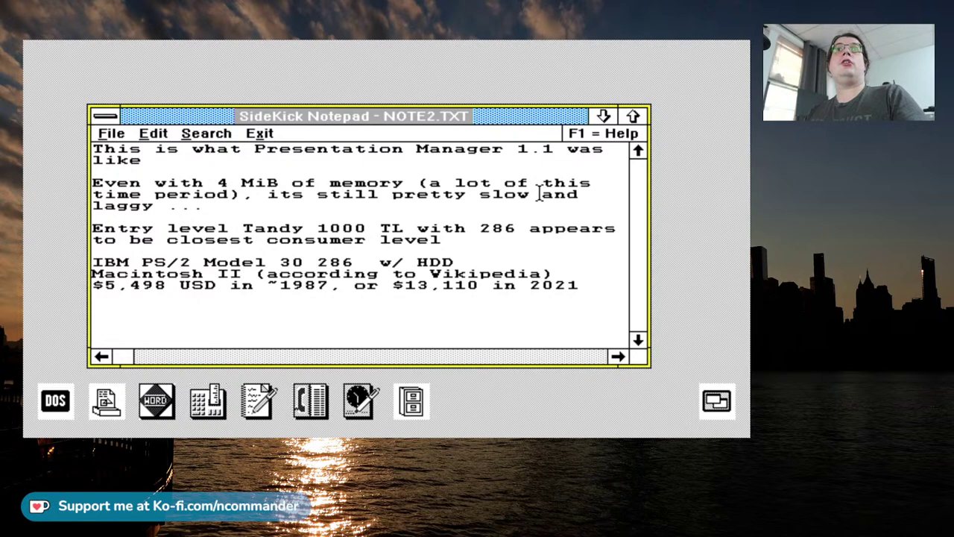
Append "$2,295 (before memory upgrade)" to the IBM PS/2 Model 30 286 w/ HDD line and add a line break.
text($2,2)
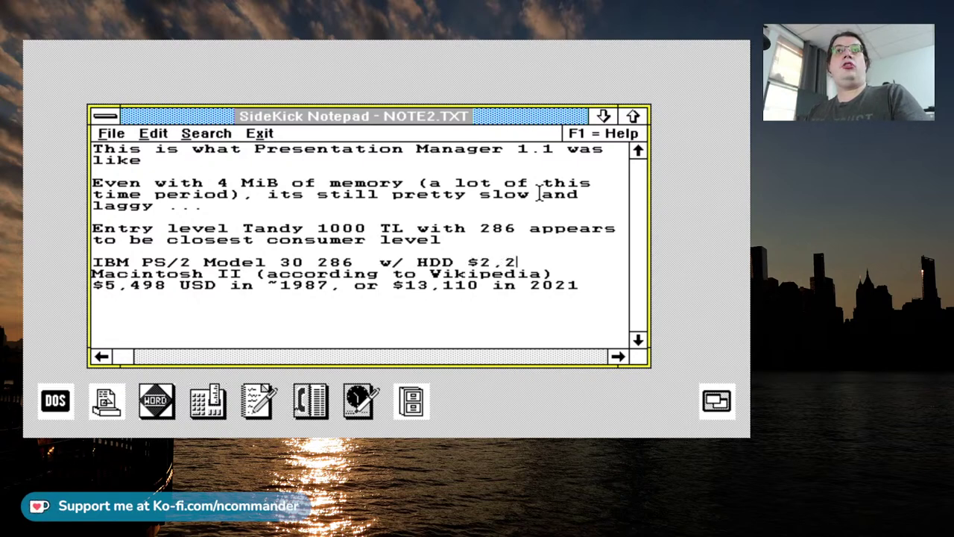
text(95)
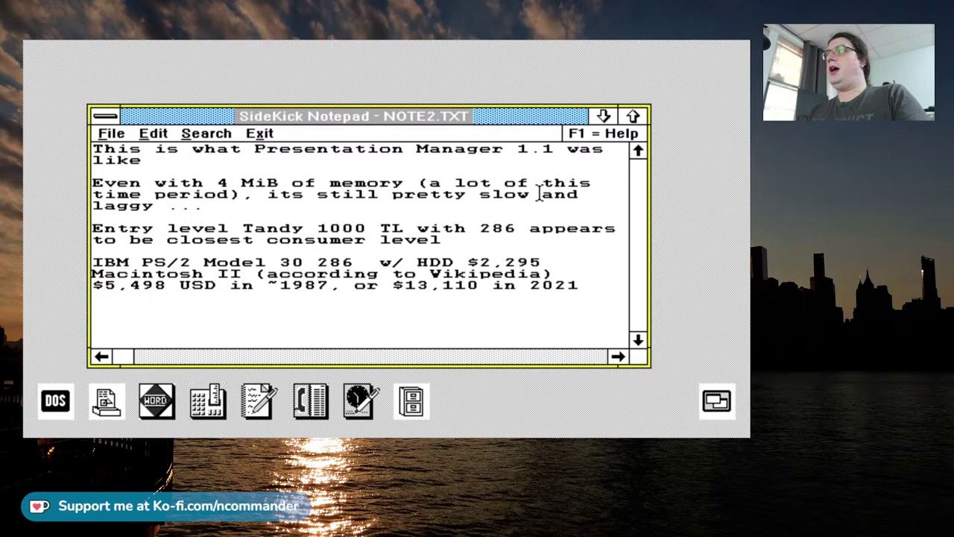
text( ()
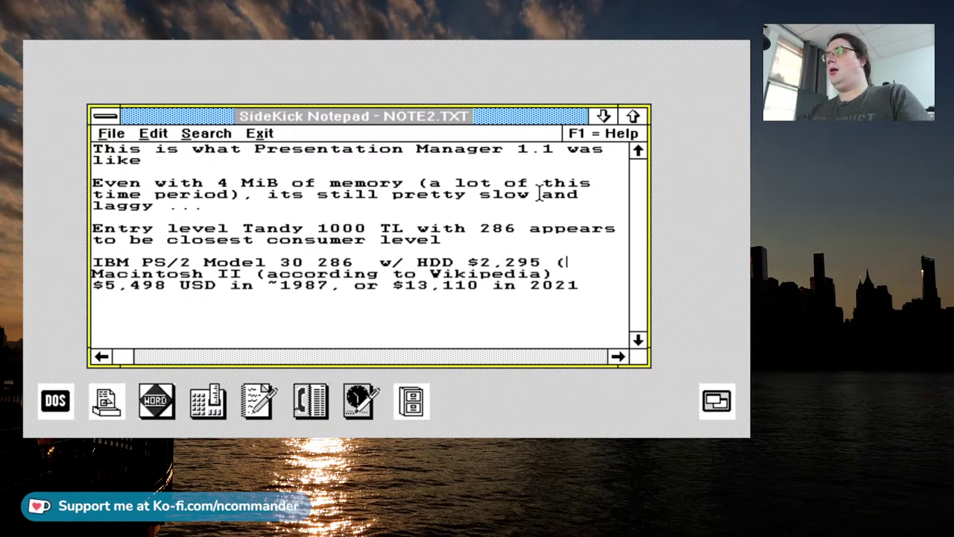
text(before memory upgrade)
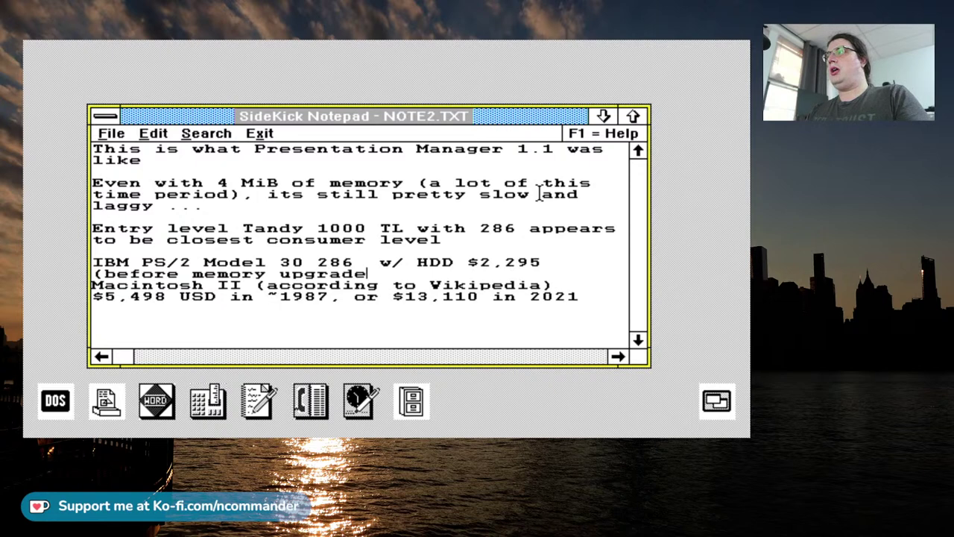
text())
key(Return)
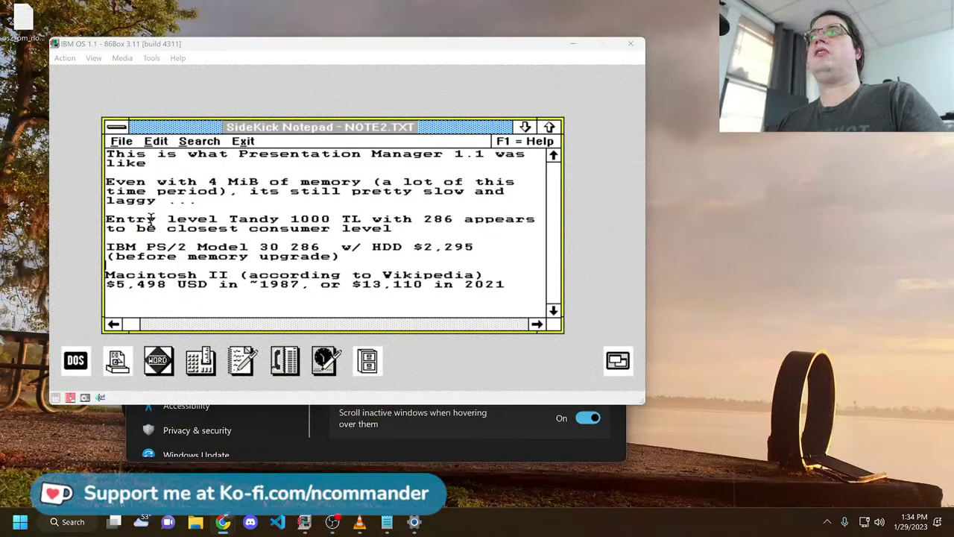
Switch to Chrome and open Wikipedia's List of IBM PS/2 models at the main line table, with page zoom at 100%.
click(223, 521)
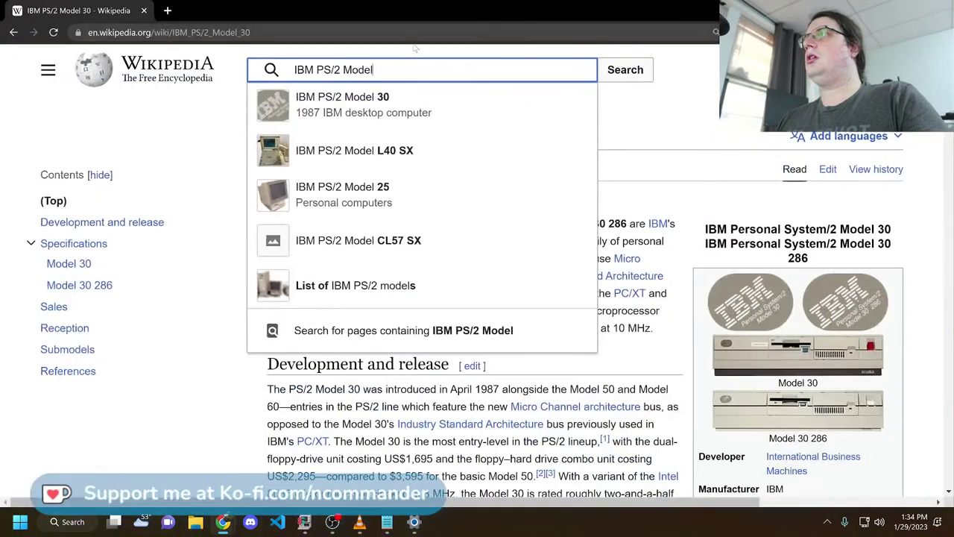
scroll(409, 202, down, 1)
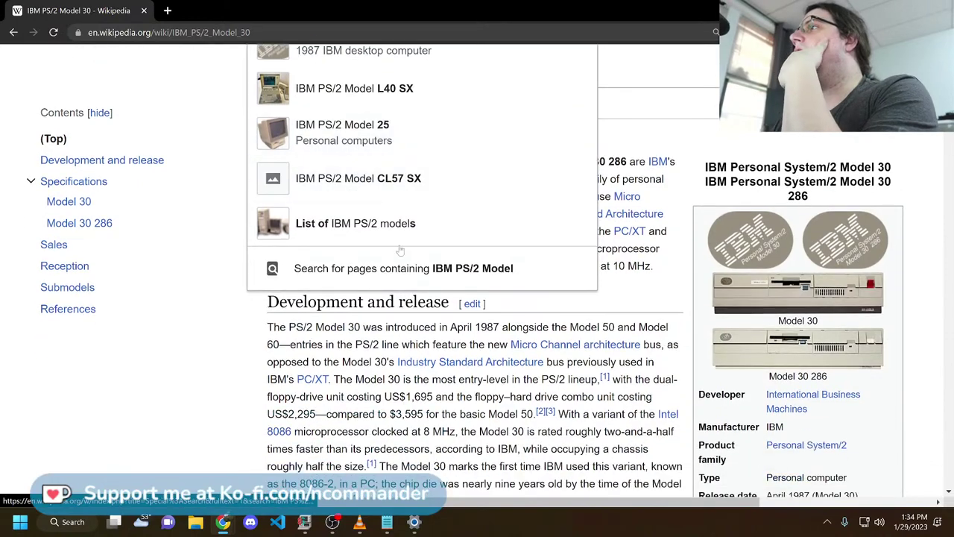
click(407, 206)
scroll(410, 269, down, 10)
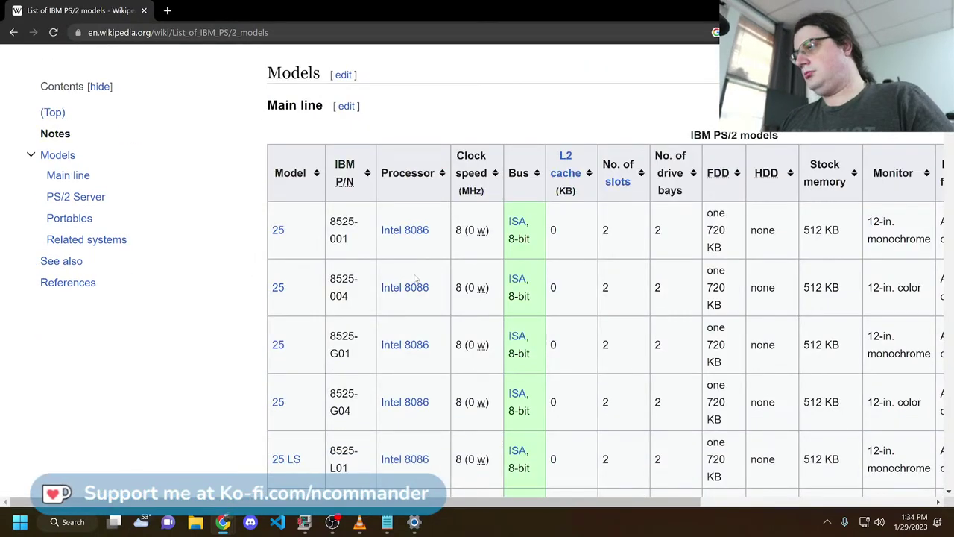
key(ctrl+minus)
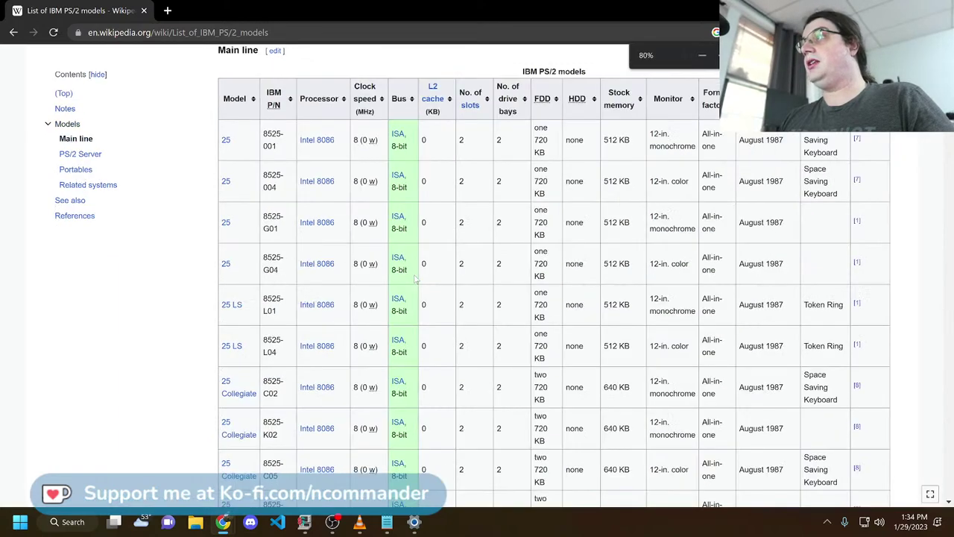
key(ctrl+plus)
key(ctrl+plus)
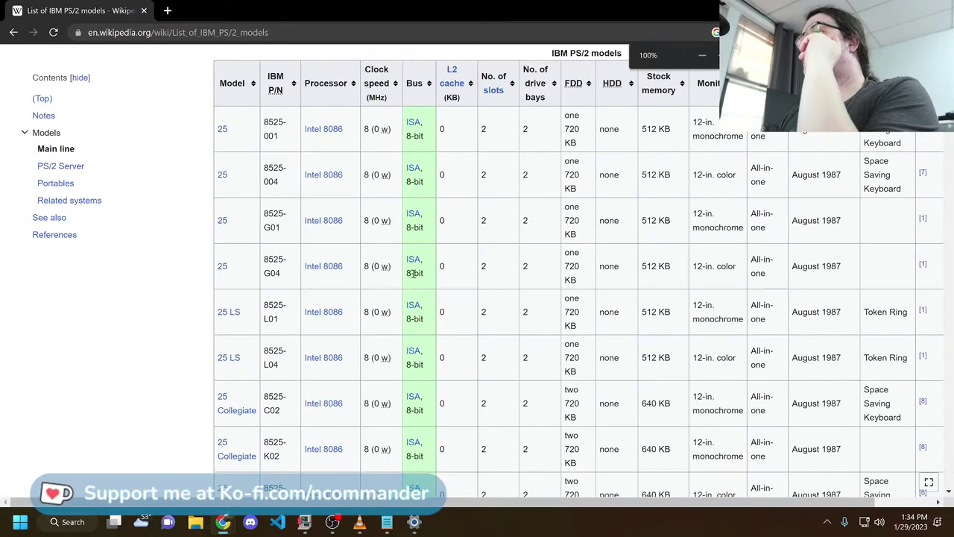
Compare the stock memory of the 286-based Model 25, 30, 50 and 60 entries in the main line table.
scroll(414, 273, down, 20)
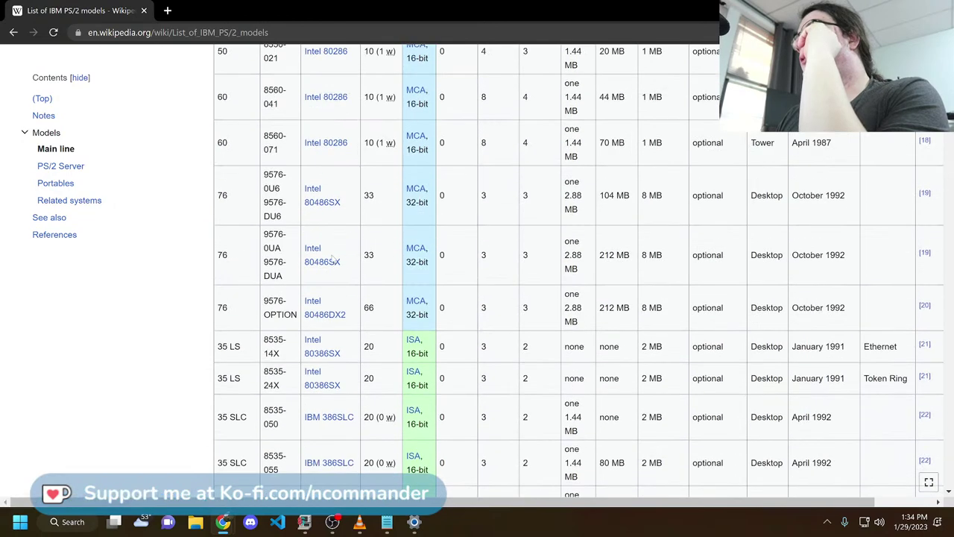
scroll(320, 250, up, 2)
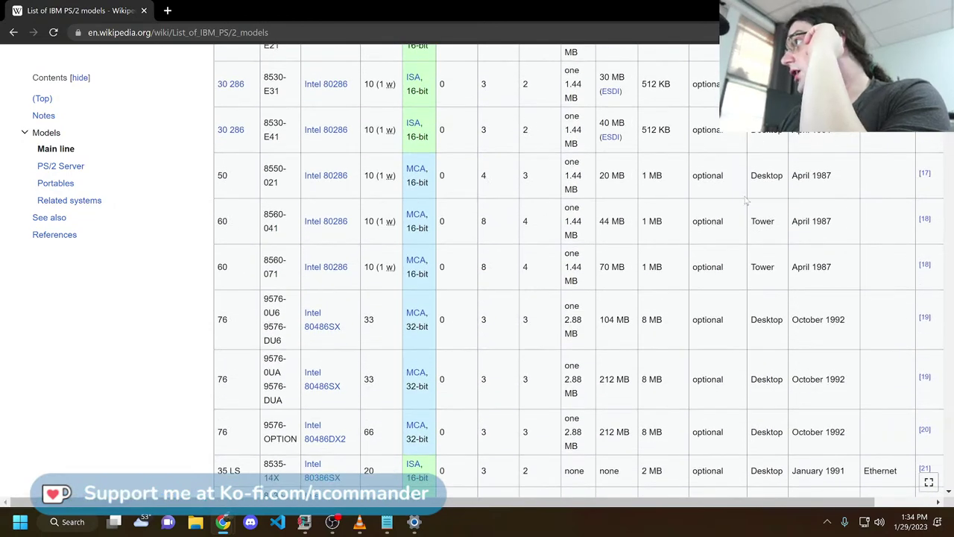
triple_click(659, 187)
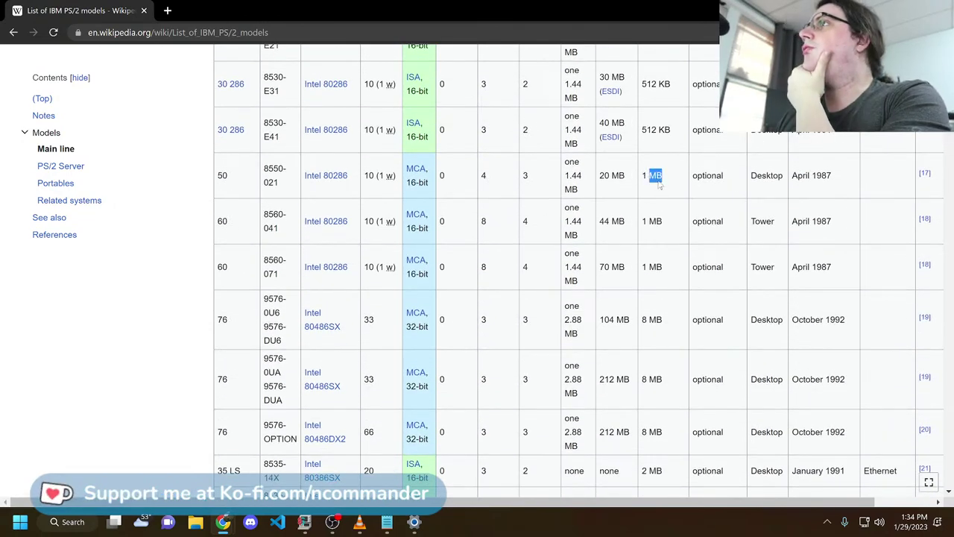
scroll(659, 186, up, 10)
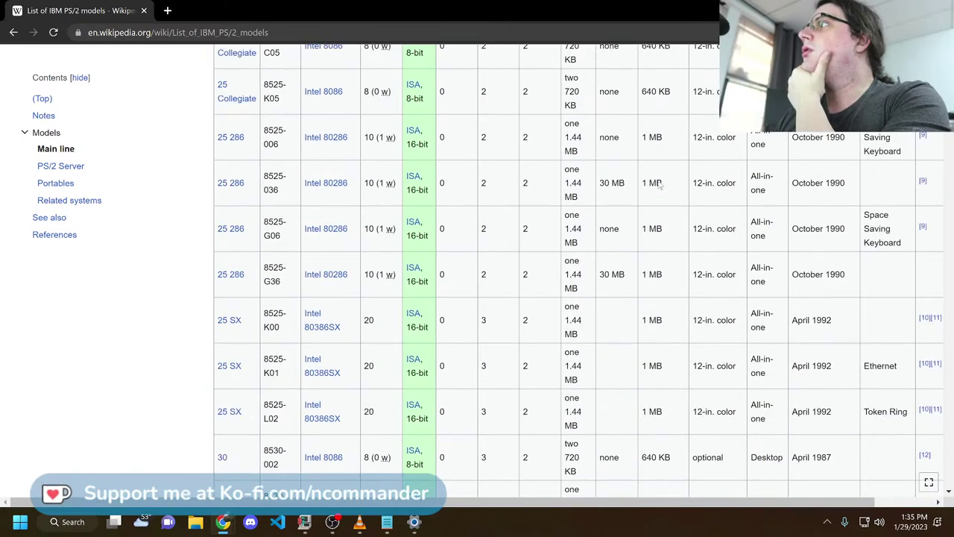
scroll(659, 186, down, 11)
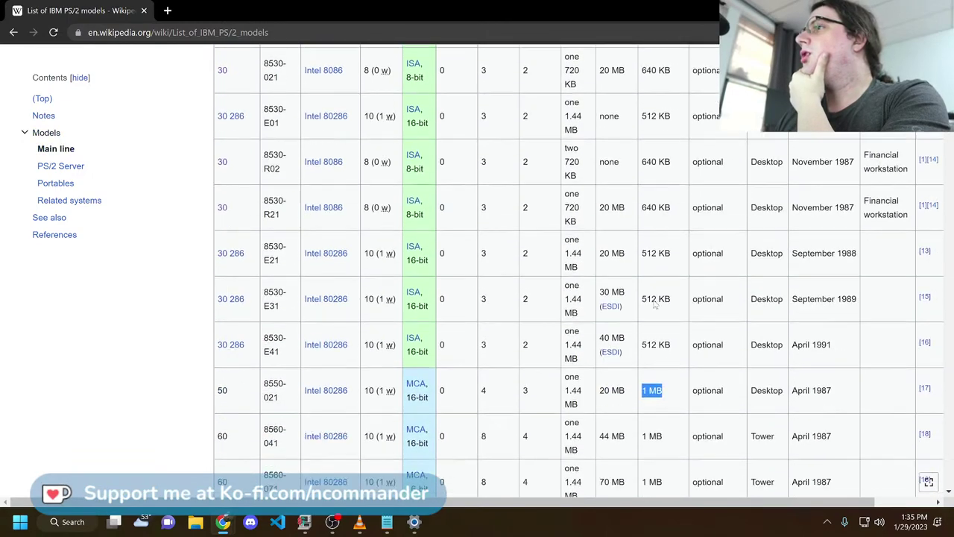
drag(642, 254, 659, 255)
click(656, 258)
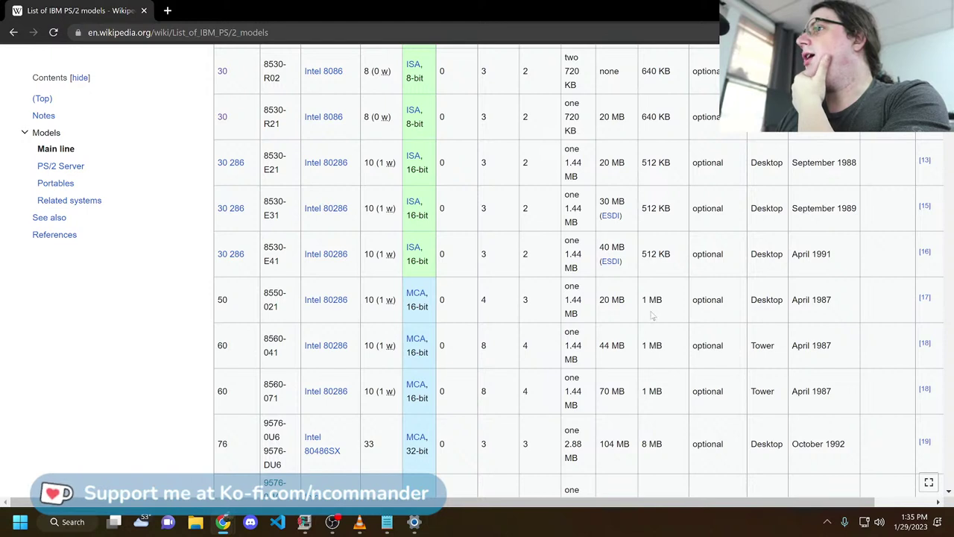
mouse_move(653, 326)
mouse_down()
mouse_move(659, 347)
mouse_move(658, 314)
mouse_up()
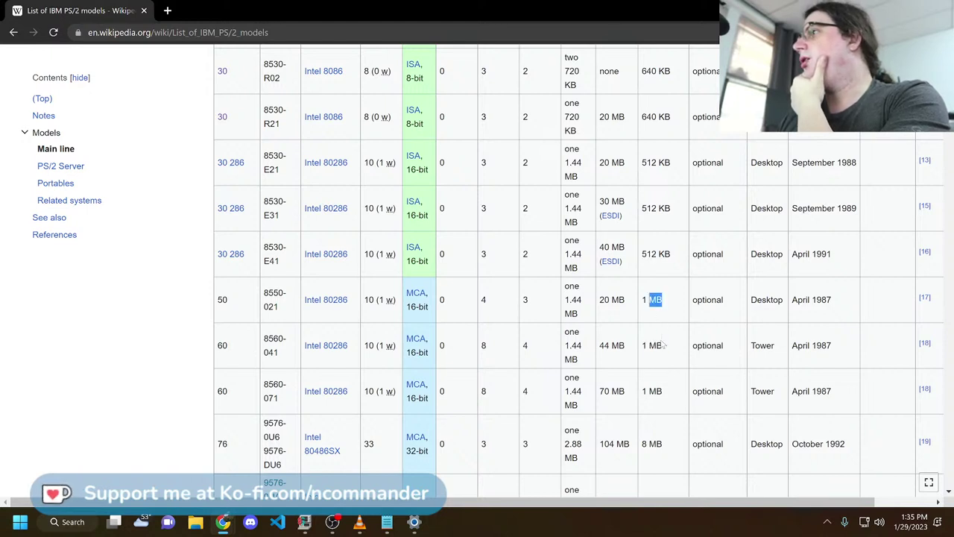
click(663, 345)
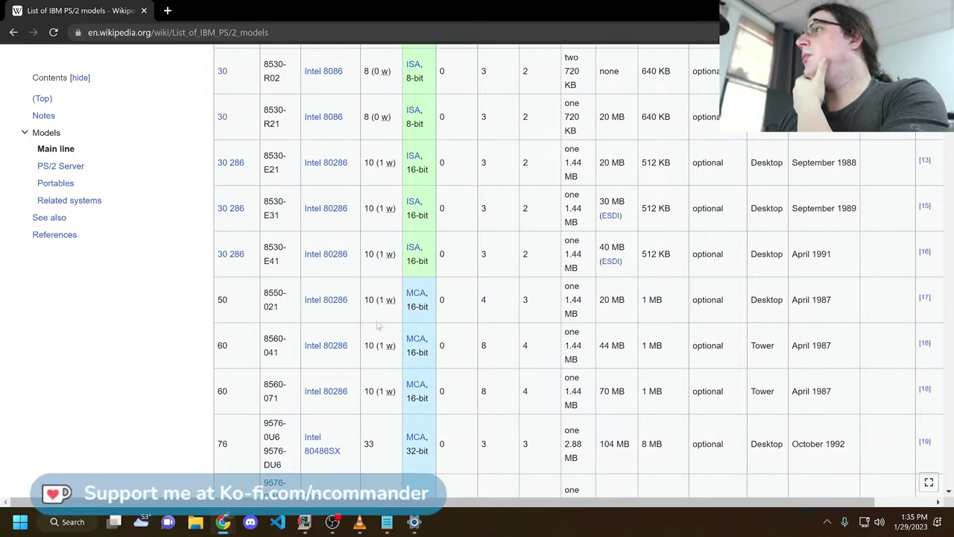
Compare the clock speeds of the Model 30 286, Model 50 and Model 60 rows.
triple_click(380, 253)
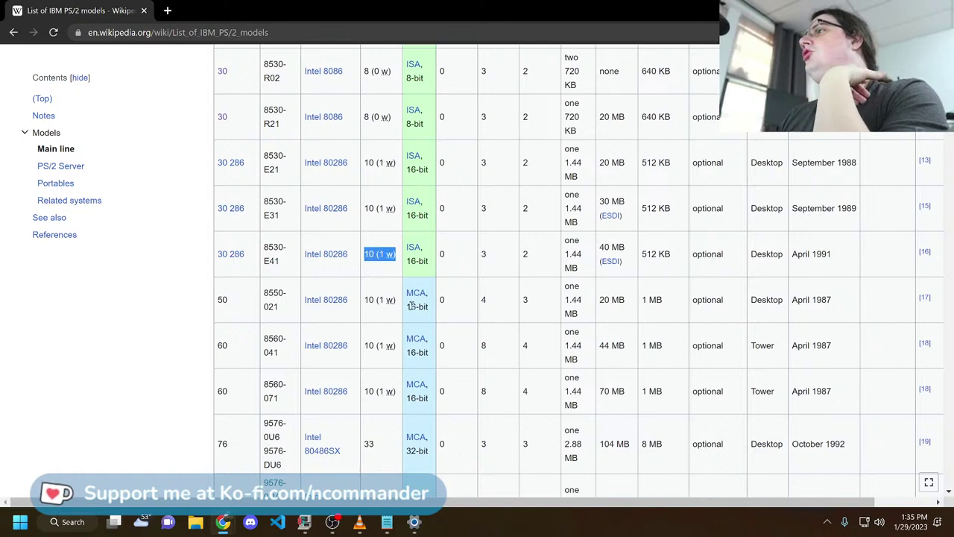
click(399, 307)
triple_click(397, 305)
click(400, 350)
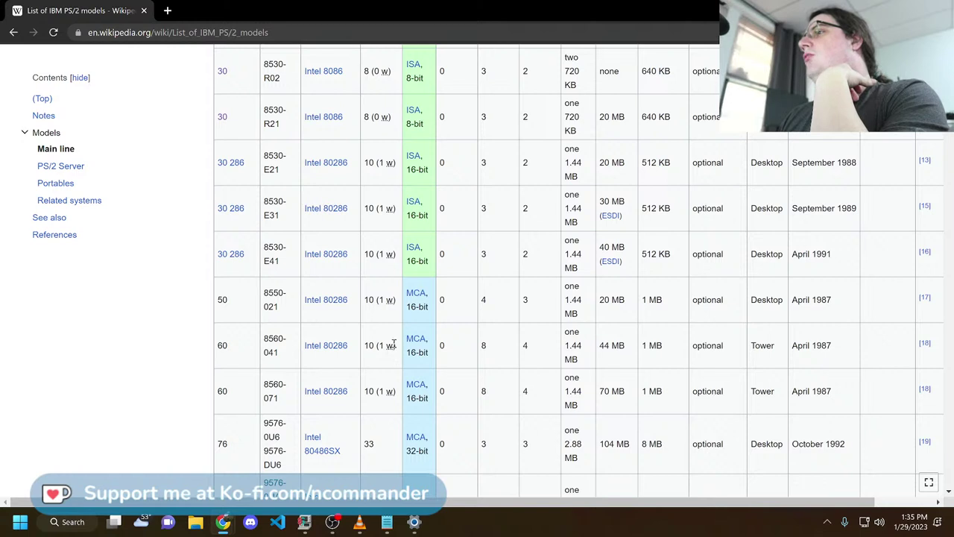
triple_click(394, 343)
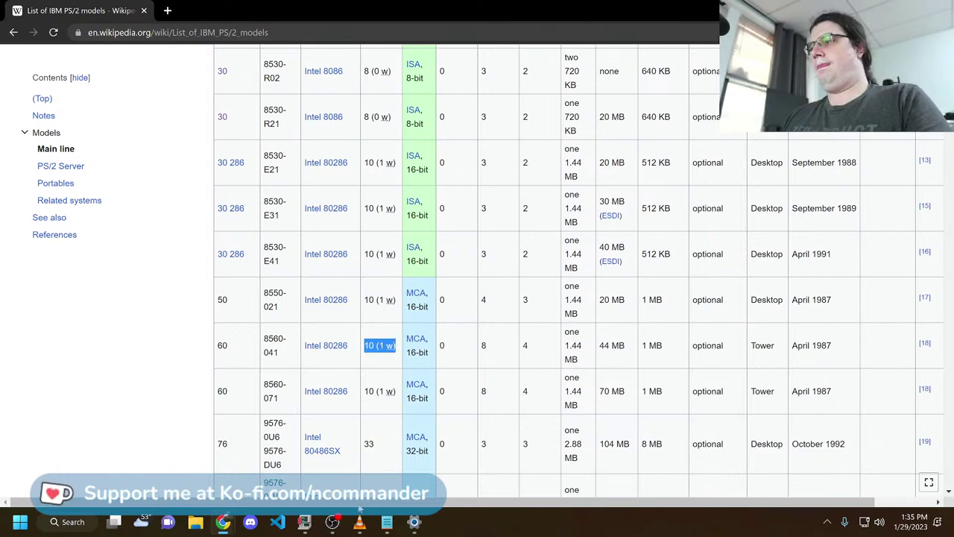
click(360, 522)
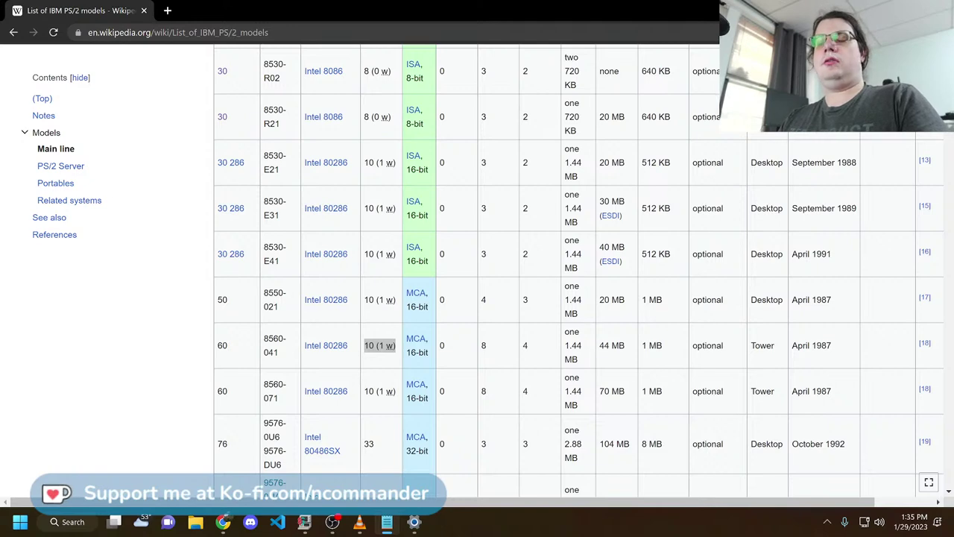
Check the related systems table, return to the IBM PS/2 Model 30 article, and read the basic Model 50's price.
click(59, 200)
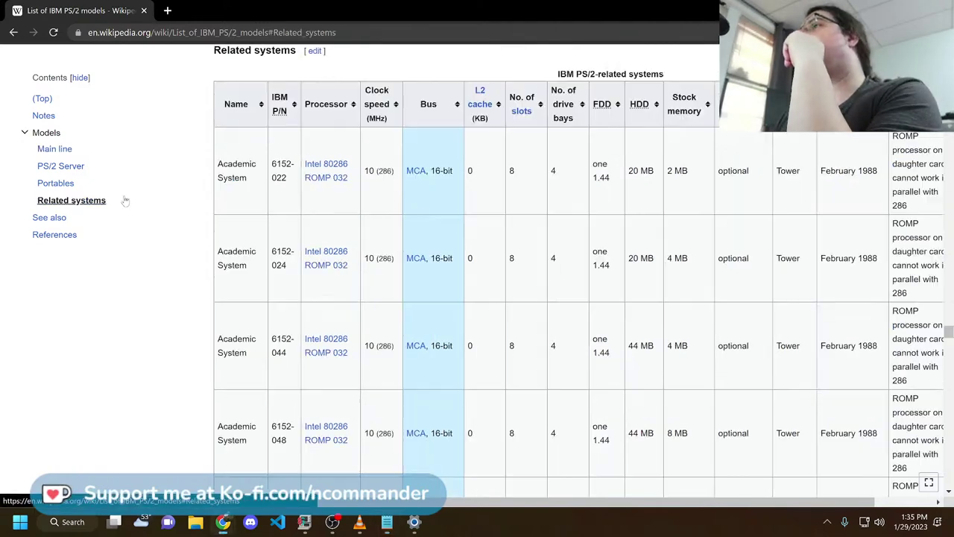
key(alt+Left)
key(alt+Left)
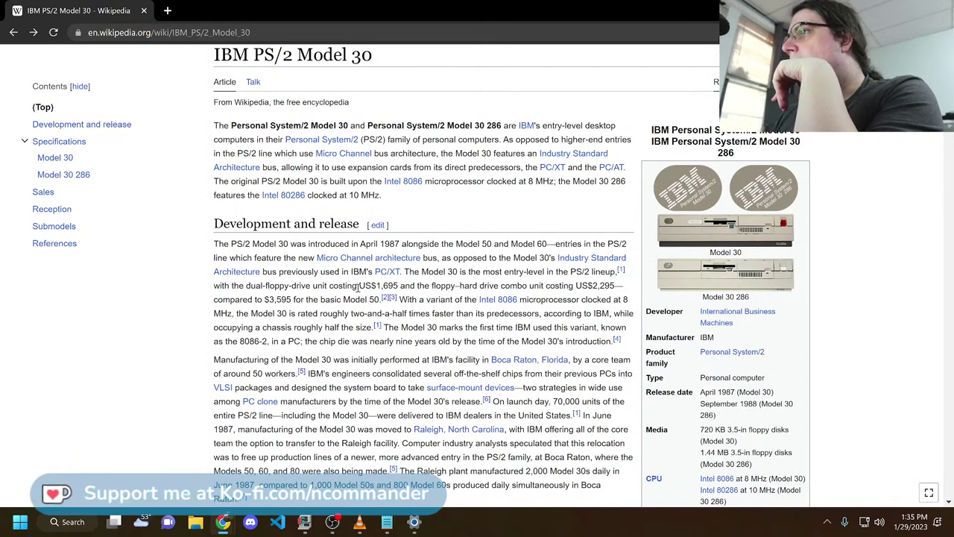
drag(343, 300, 379, 300)
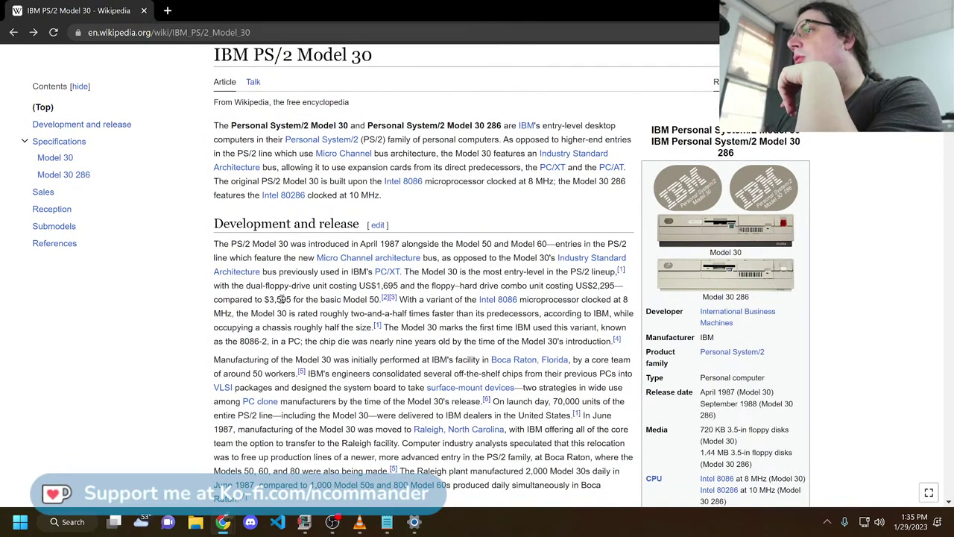
double_click(281, 299)
click(247, 345)
scroll(247, 345, up, 1)
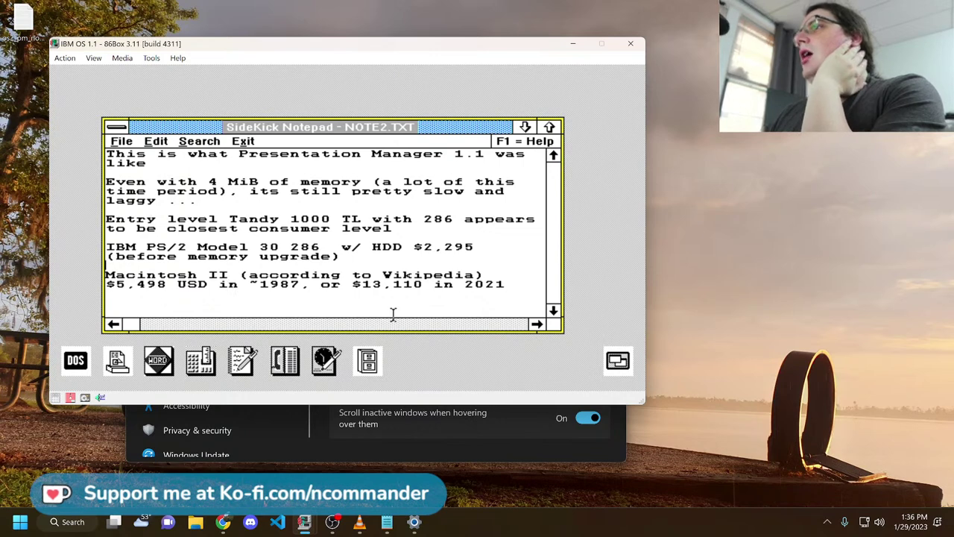
drag(385, 304, 444, 254)
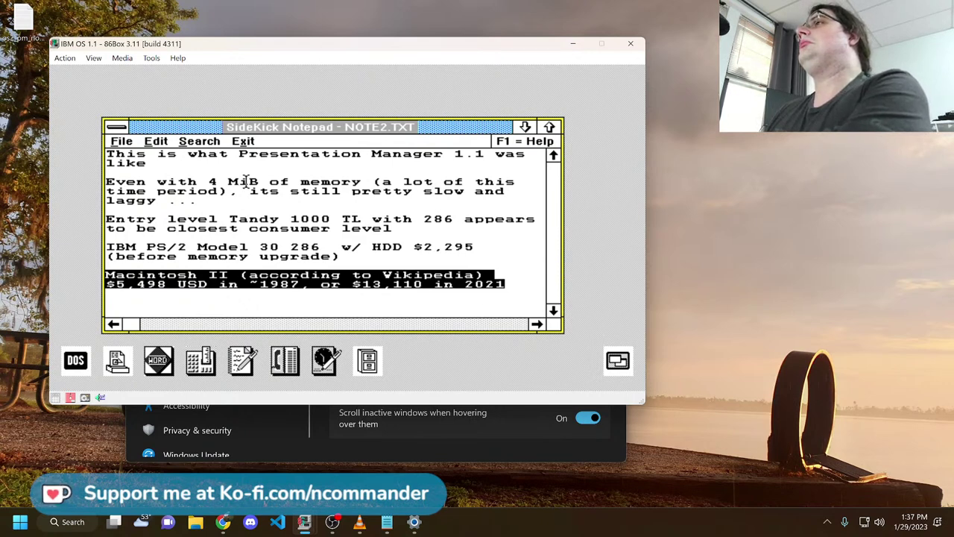
click(246, 142)
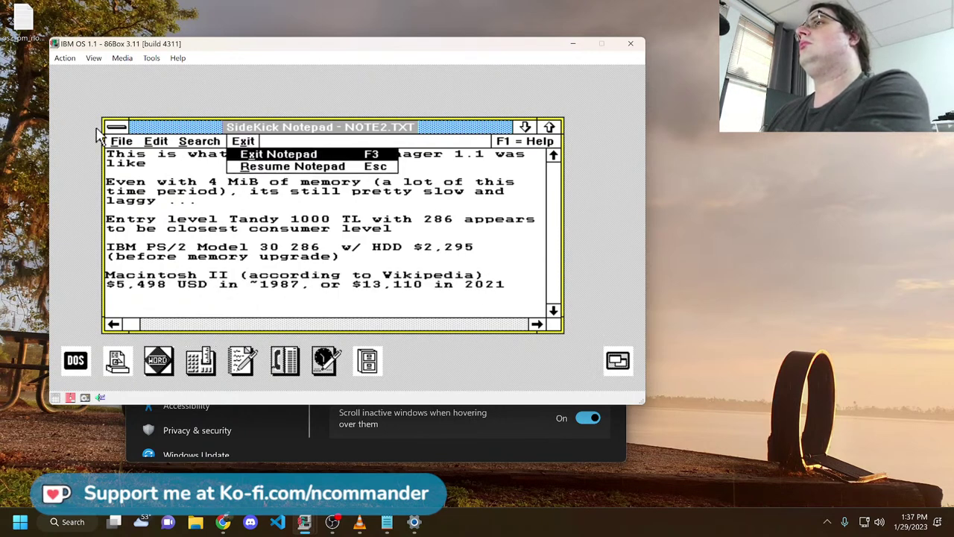
click(156, 141)
click(112, 158)
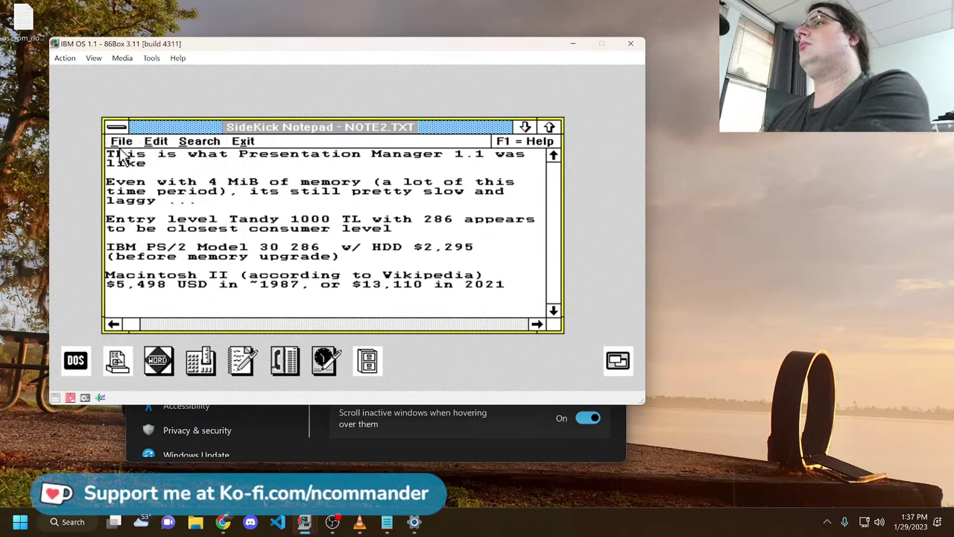
key(alt+space)
click(168, 101)
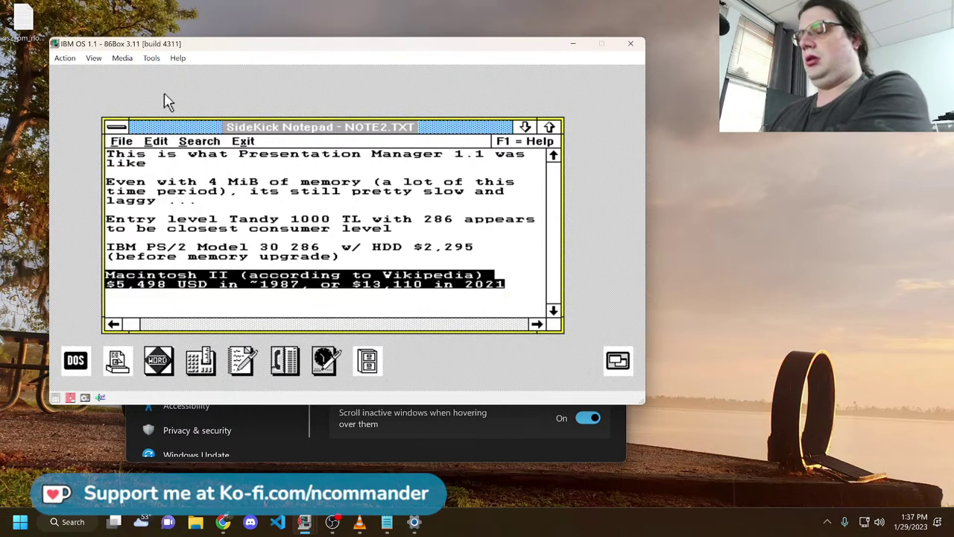
Save the note under a new path as c:\notes.txt.
key(alt+f)
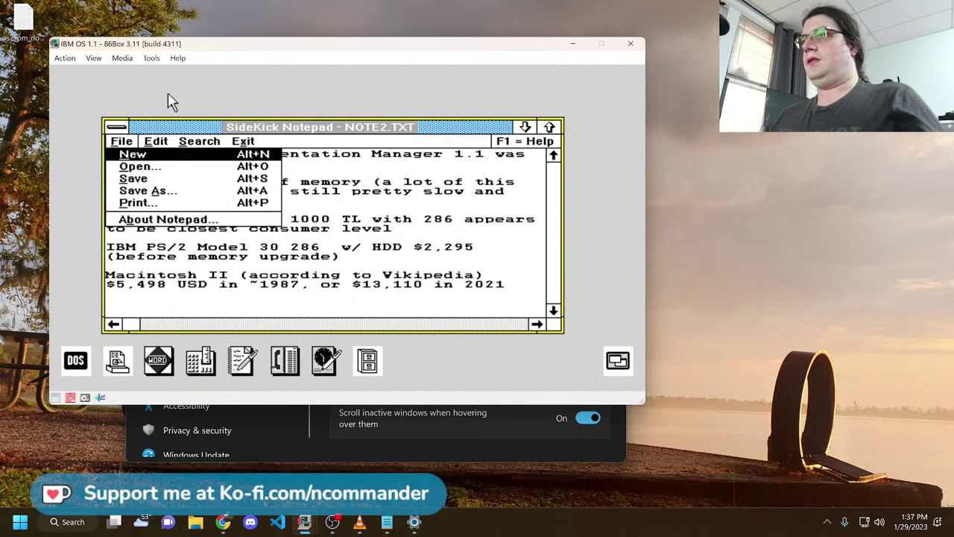
key(Down)
key(Down)
key(Down)
key(Return)
text(c:\notes.txt)
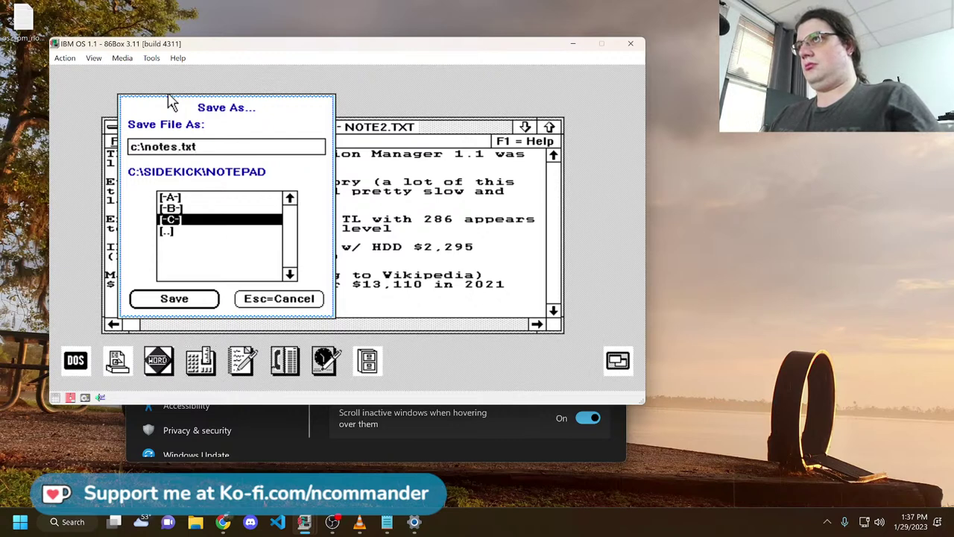
key(Return)
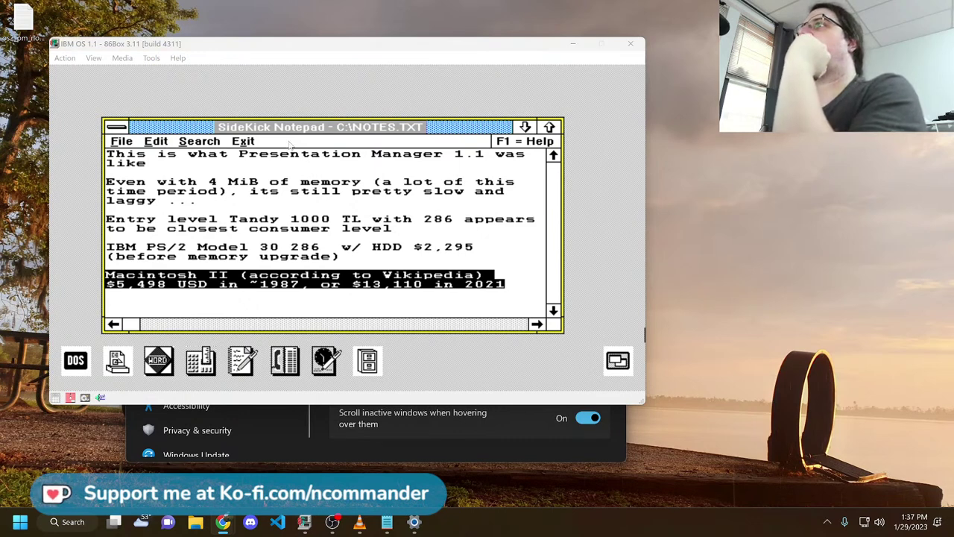
Exit the SideKick Notepad window holding C:\NOTES.TXT.
click(254, 147)
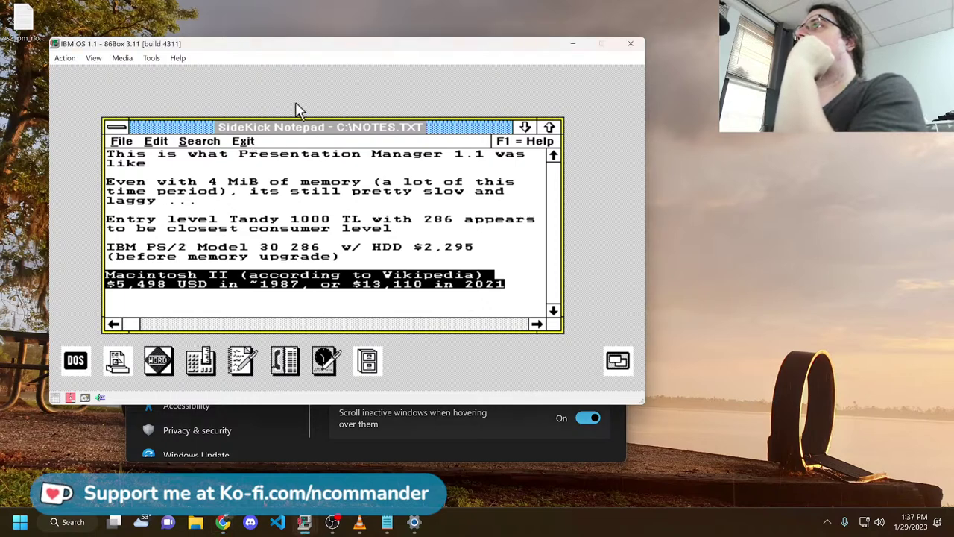
click(243, 142)
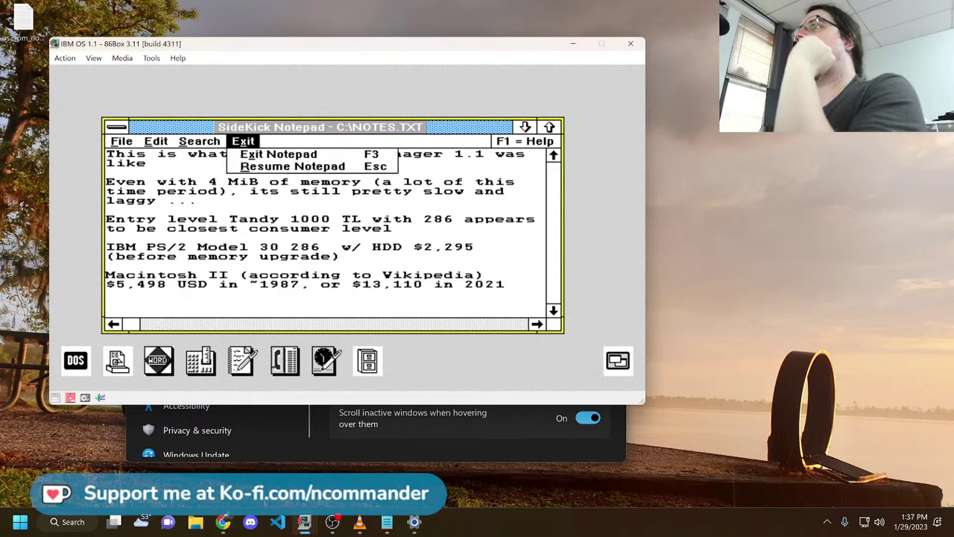
click(275, 154)
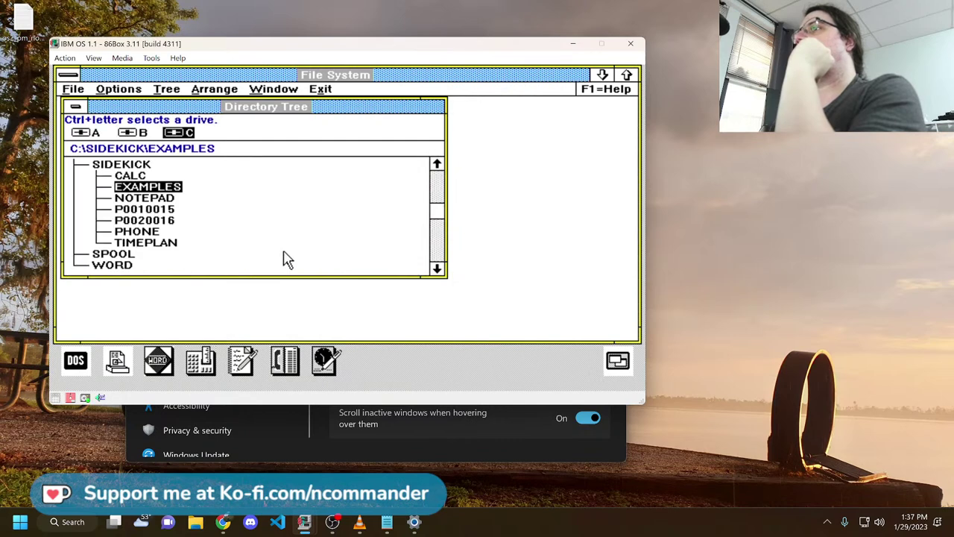
Restore the minimized SideKick Time Planner and close it.
double_click(334, 365)
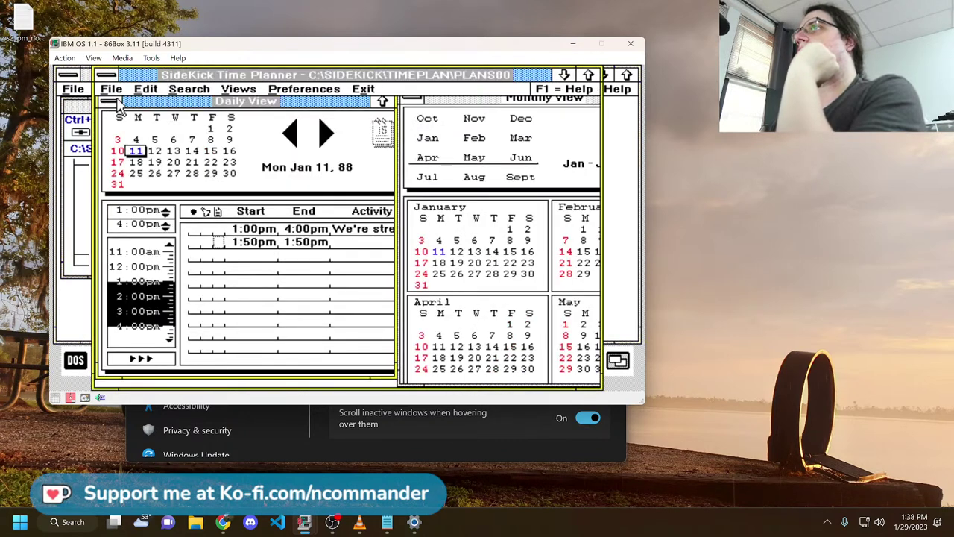
click(112, 89)
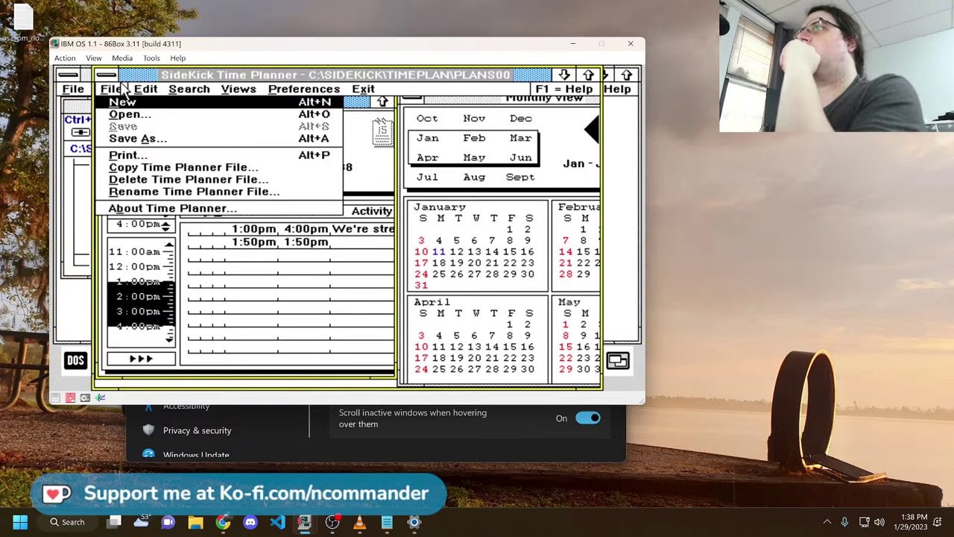
click(106, 75)
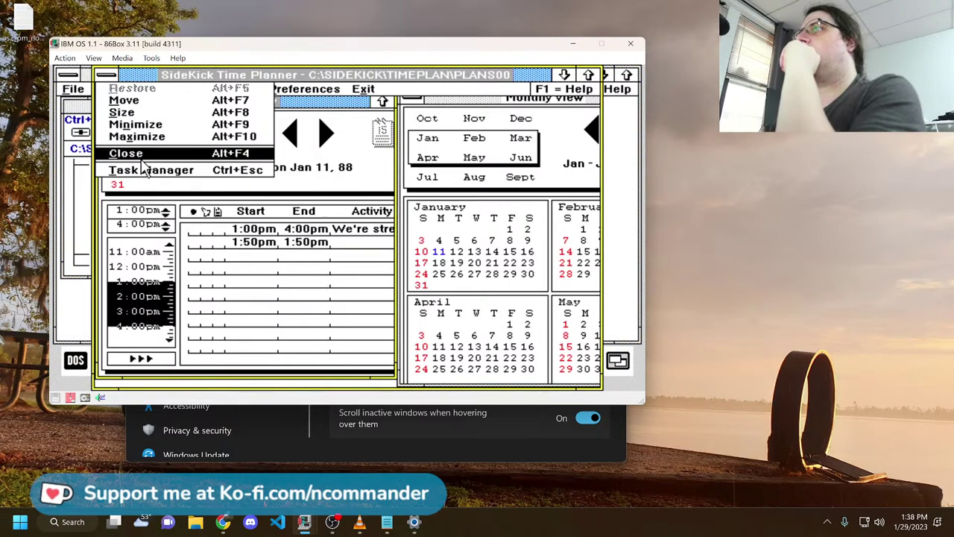
click(126, 153)
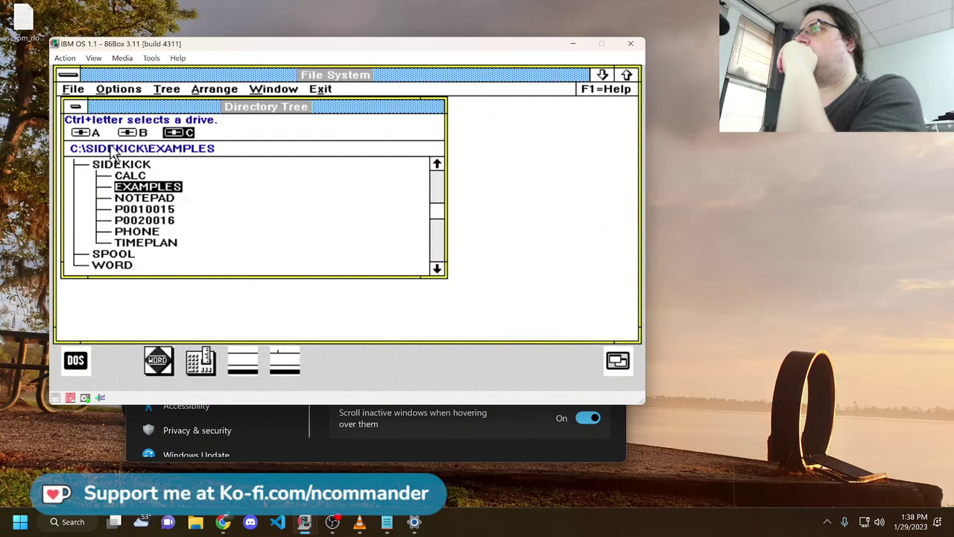
Close the File System with its settings saved.
click(69, 76)
click(93, 152)
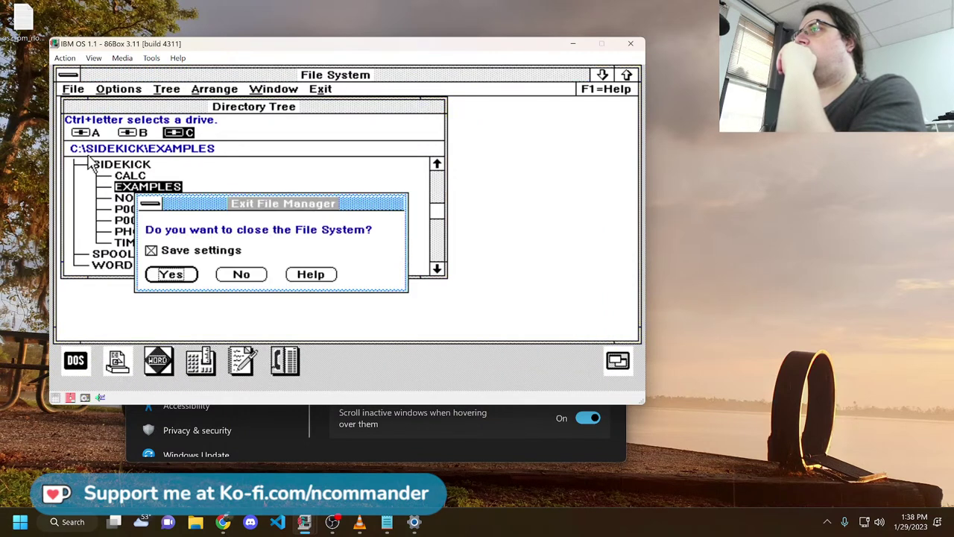
click(178, 278)
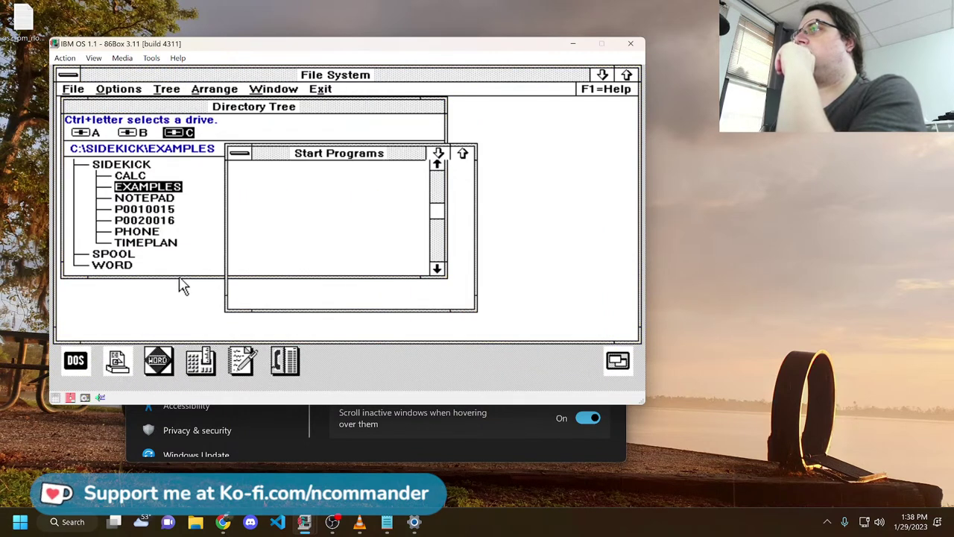
Restore the minimized SideKick Phonebook and close it.
double_click(283, 362)
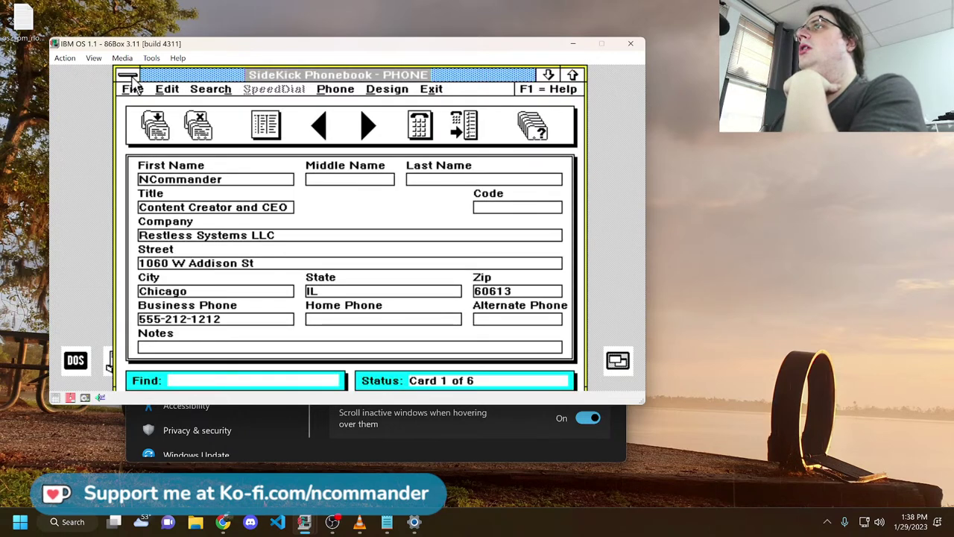
click(127, 74)
click(166, 165)
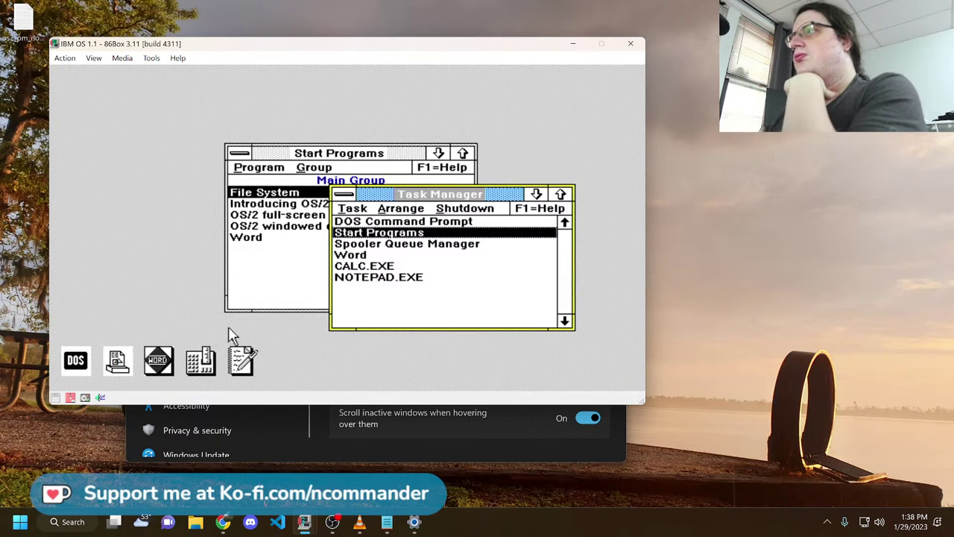
Restore the minimized Notepad holding NOTE1.TXT and close it without saving changes.
double_click(240, 360)
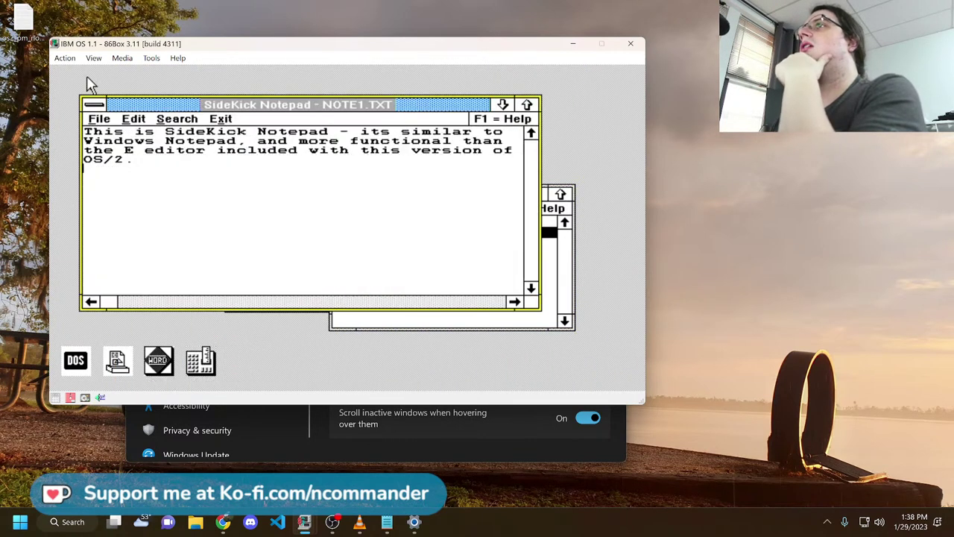
double_click(100, 105)
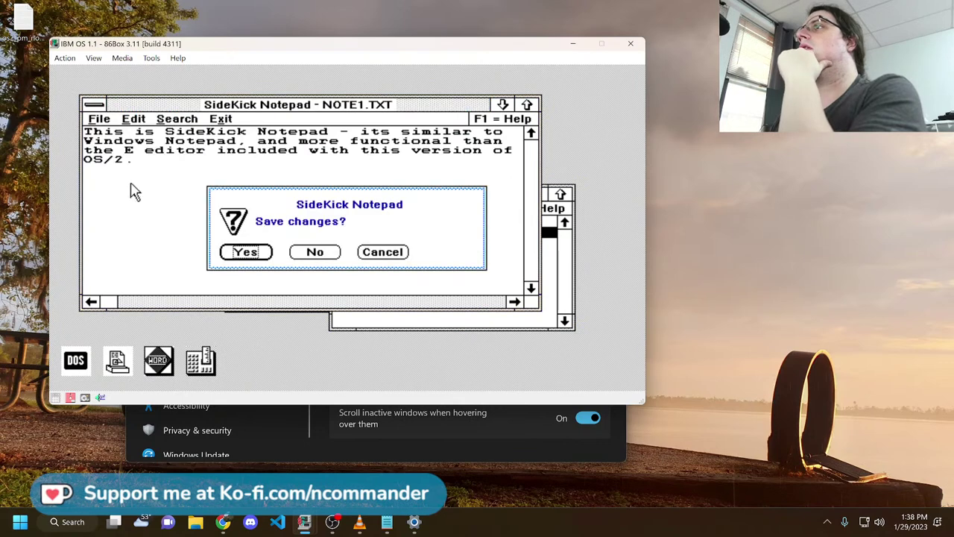
click(316, 252)
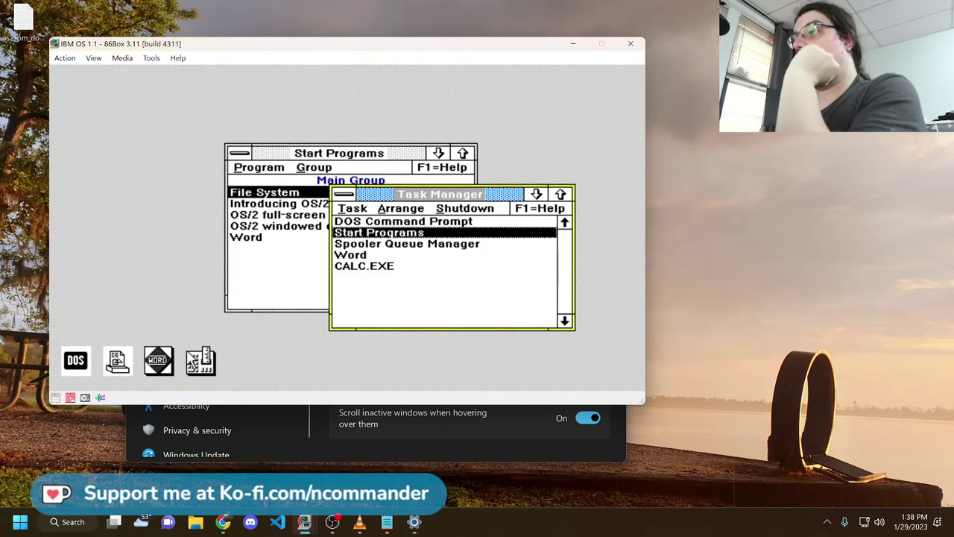
Restore the minimized SideKick Calculator and exit it without saving the changes to TAPE1.TXT.
double_click(195, 362)
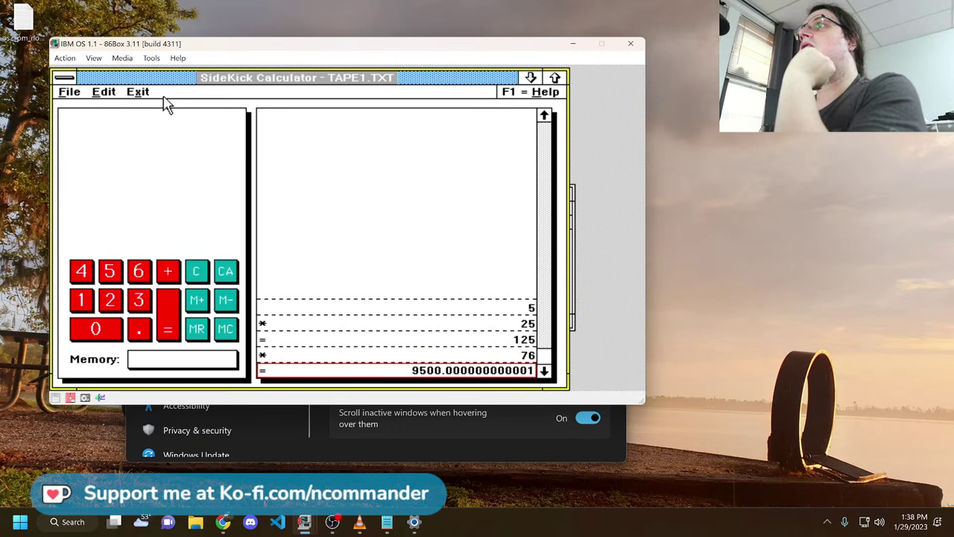
click(140, 93)
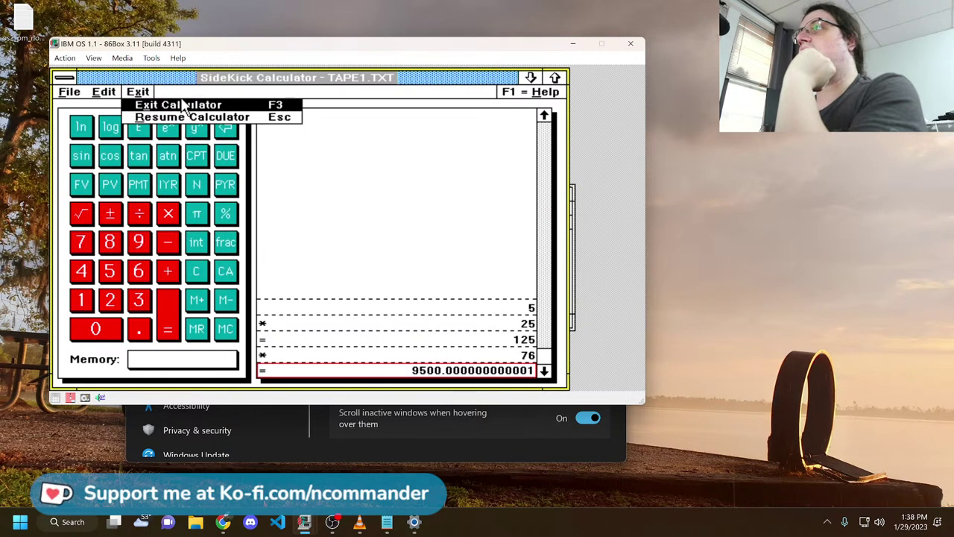
click(187, 117)
click(137, 92)
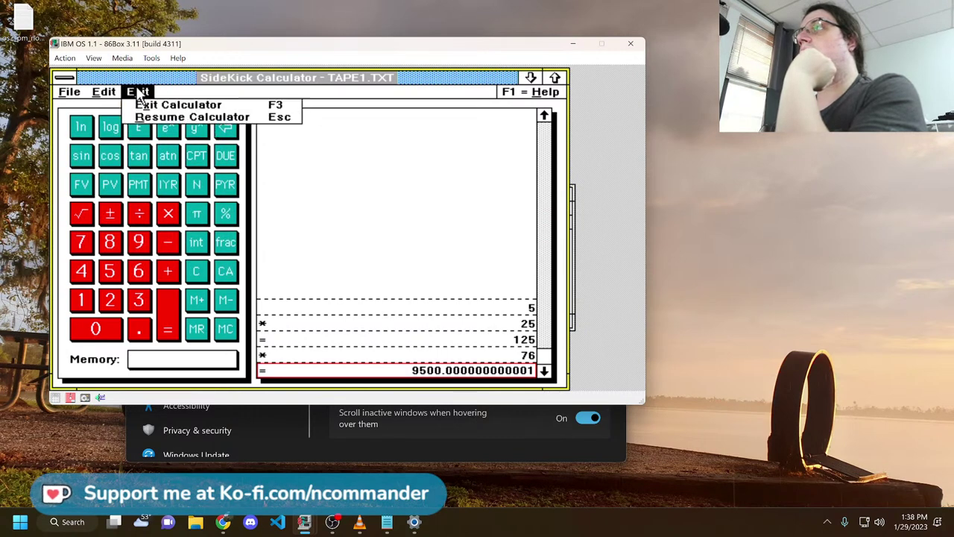
click(148, 105)
key(Tab)
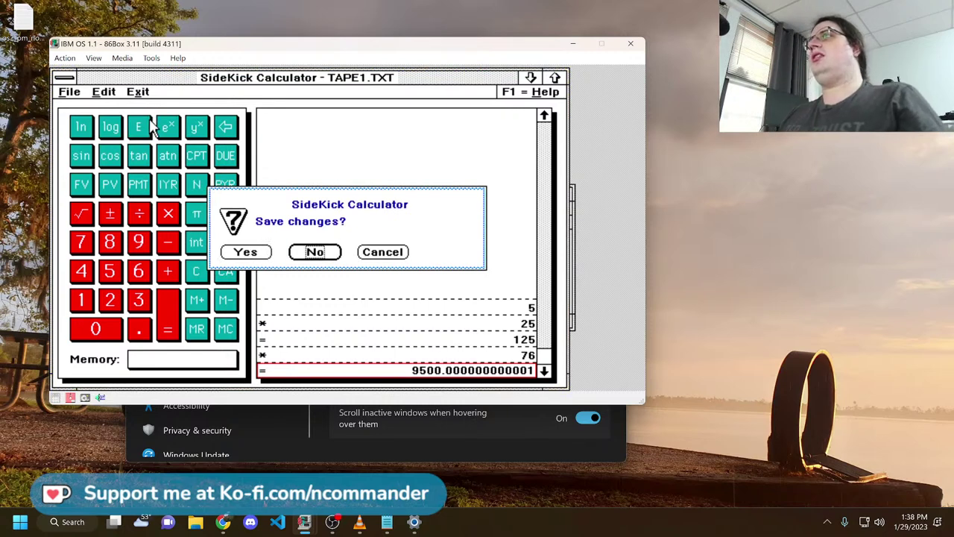
key(Return)
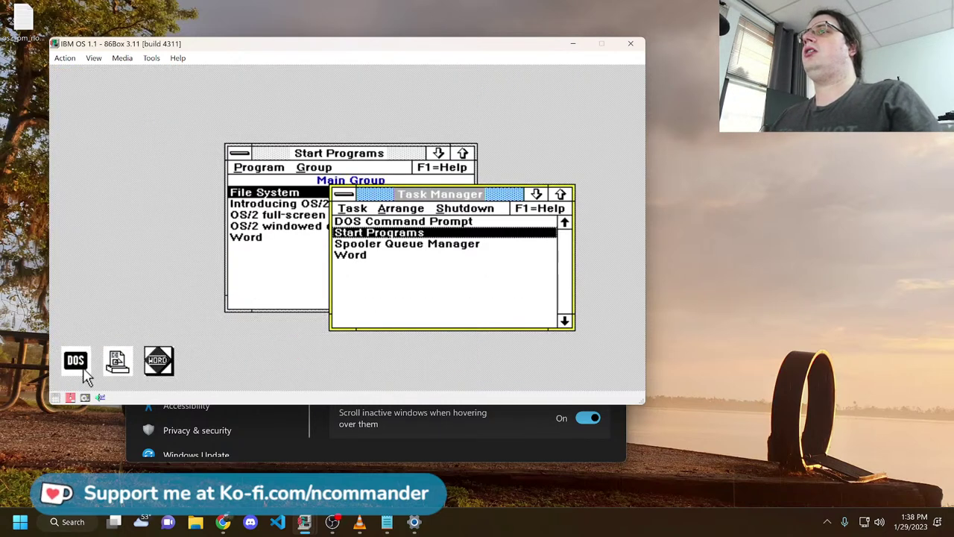
Restore Word and close it, discarding the changes to Document1.
double_click(175, 374)
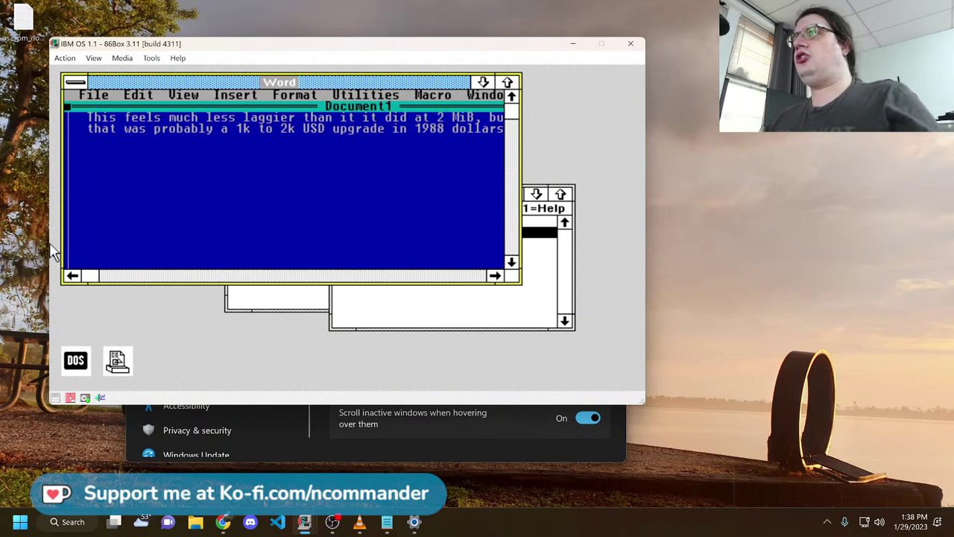
key(alt+f)
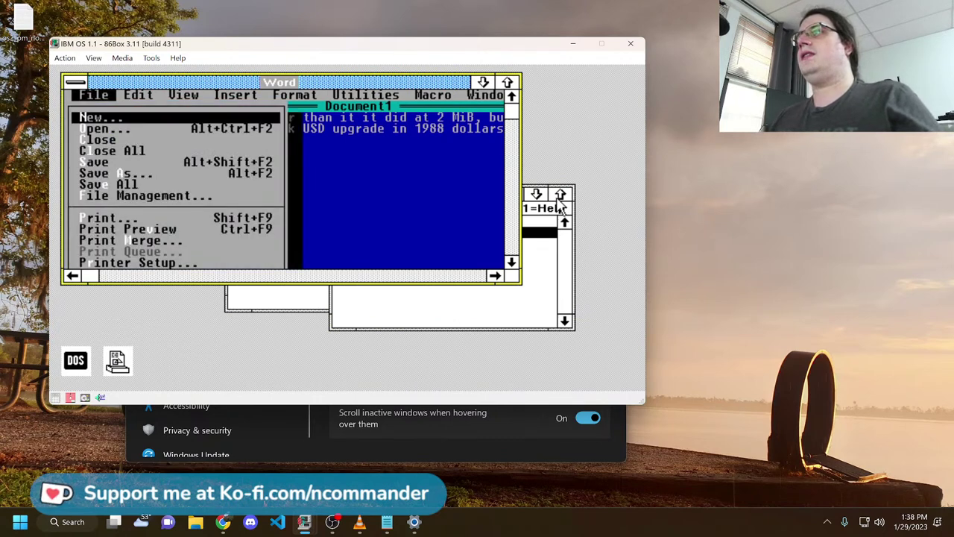
key(c)
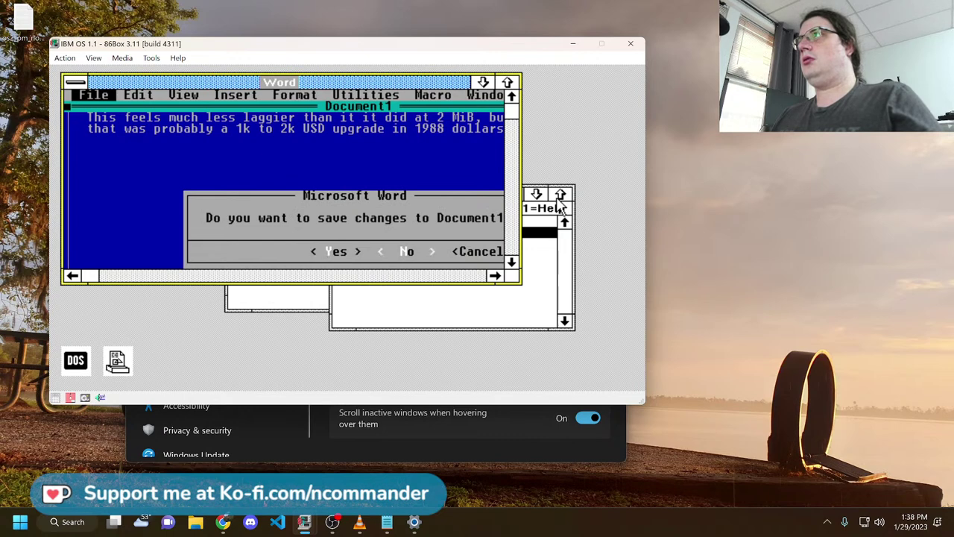
key(n)
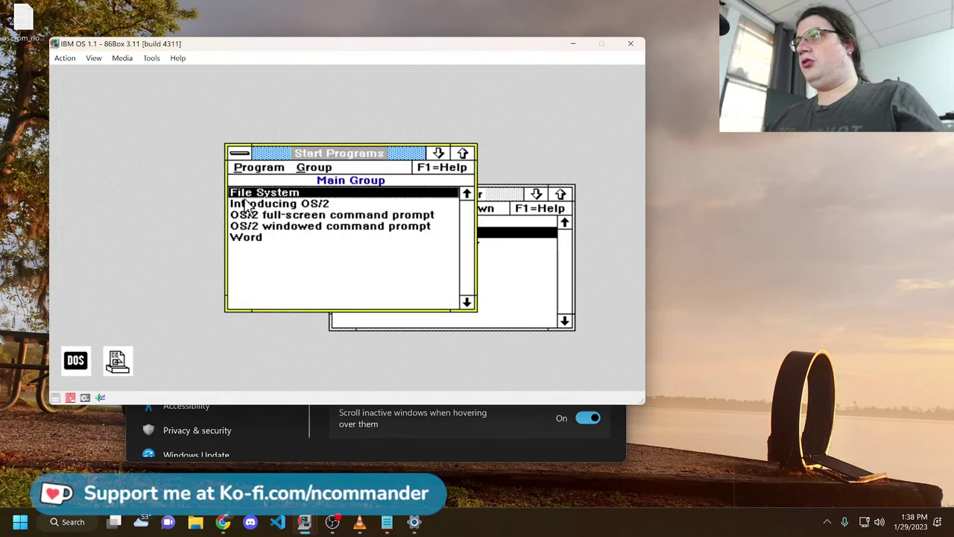
Open an OS/2 windowed command prompt from the Main Group and maximize its window.
click(295, 228)
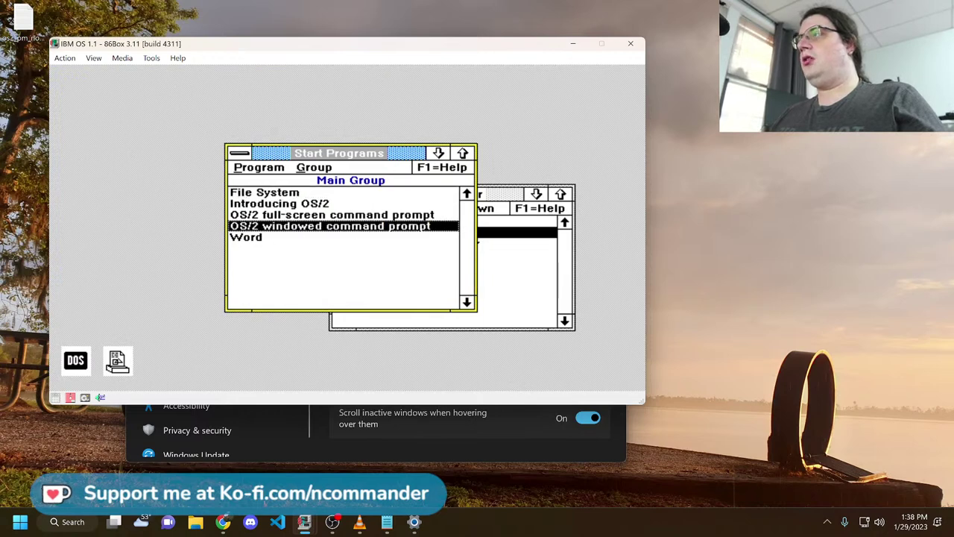
double_click(306, 226)
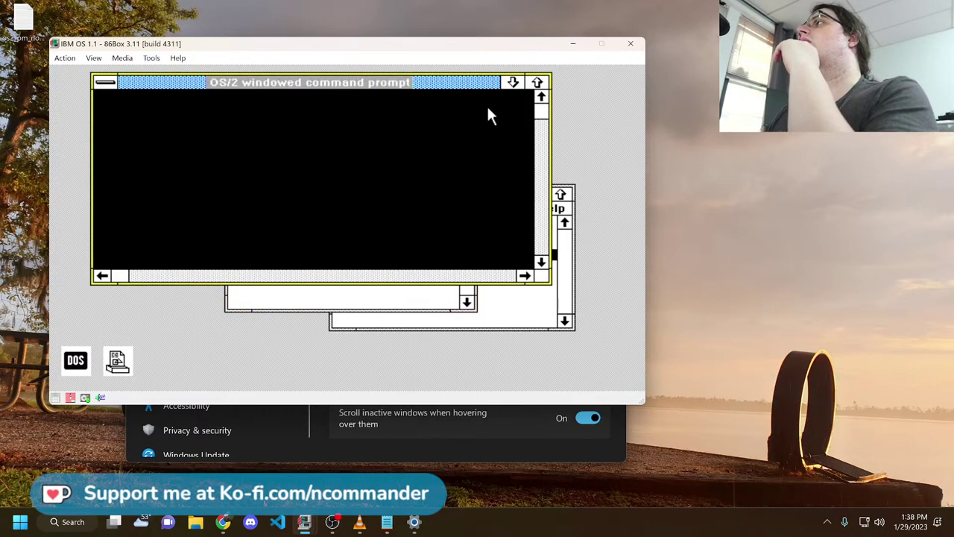
click(537, 81)
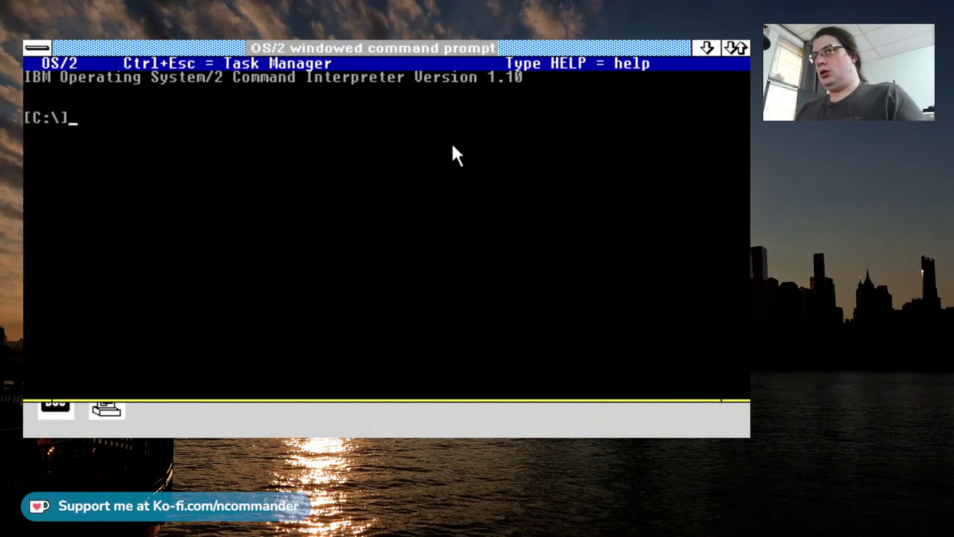
Change to the \os2\install directory and list its contents in wide format with dir /w.
text(cd \os23)
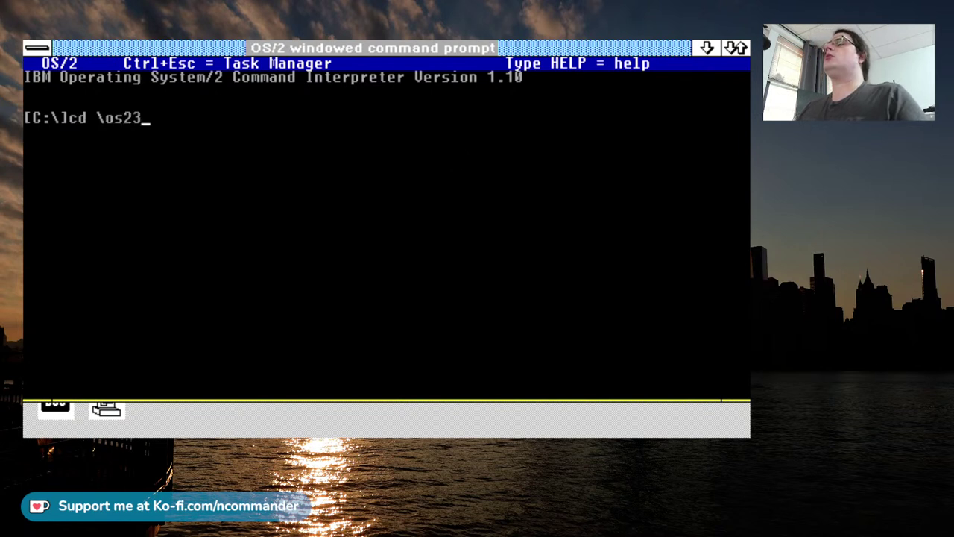
key(BackSpace)
text(\install)
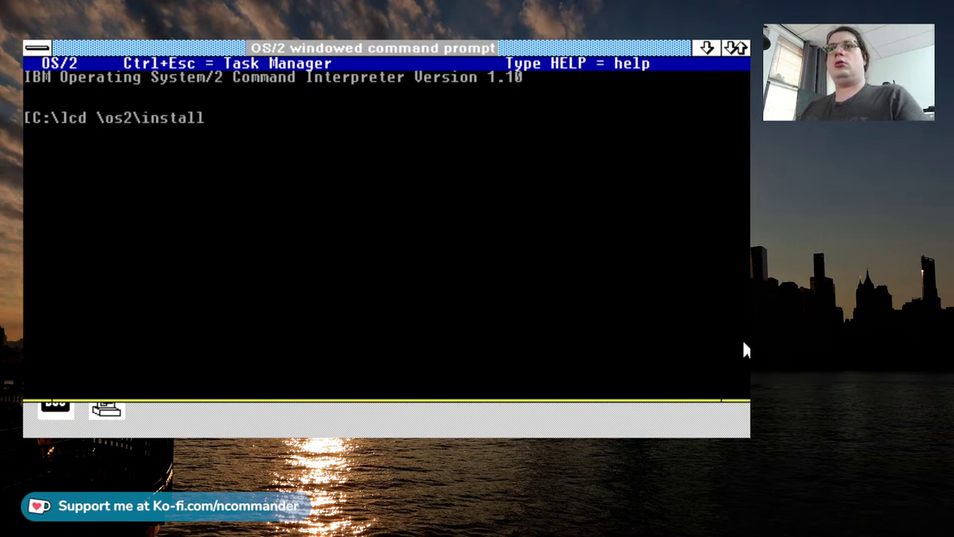
key(Return)
text(dir /w)
key(Return)
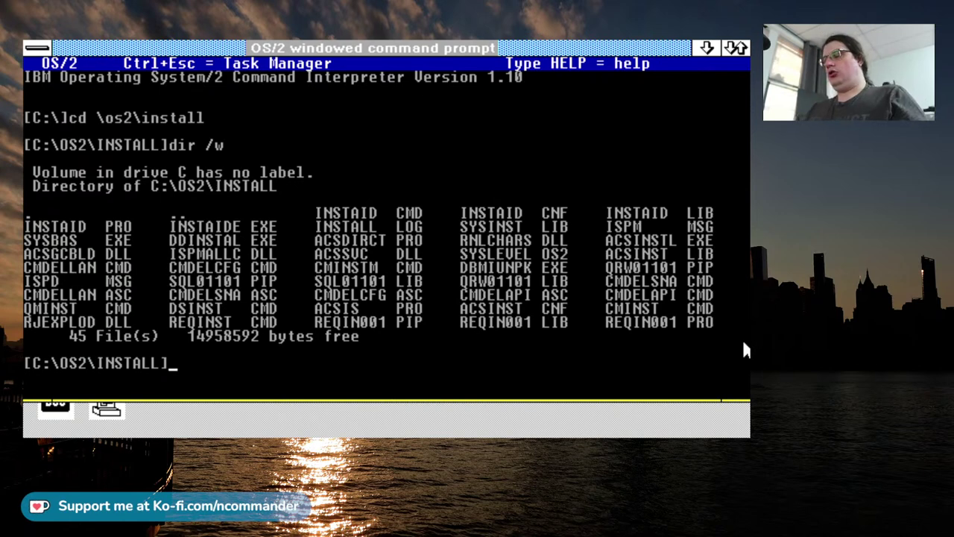
List only the *.cmd files in the install directory.
text(dir)
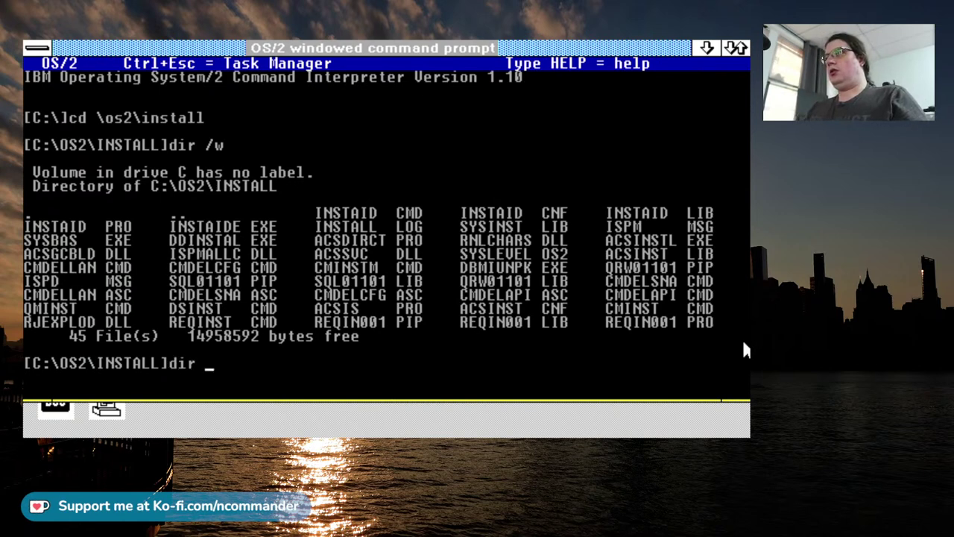
text( *.)
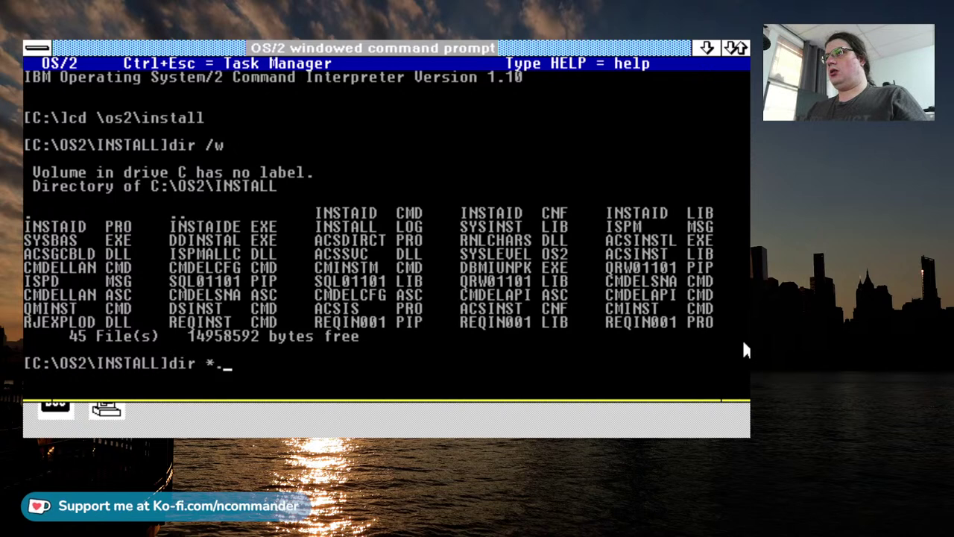
text(cmd)
key(Return)
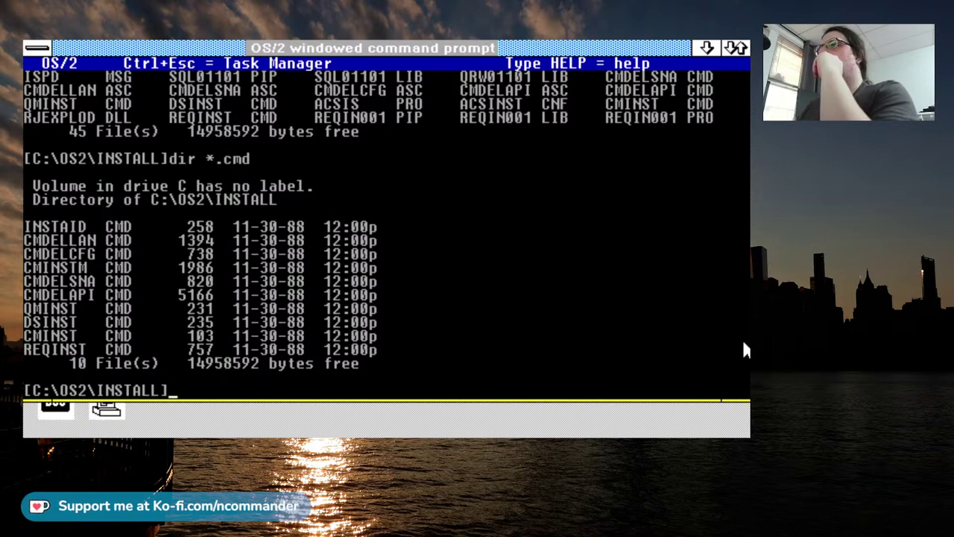
Run dsinst to start the Database Services installation and continue past the welcome screen.
text(dsinst)
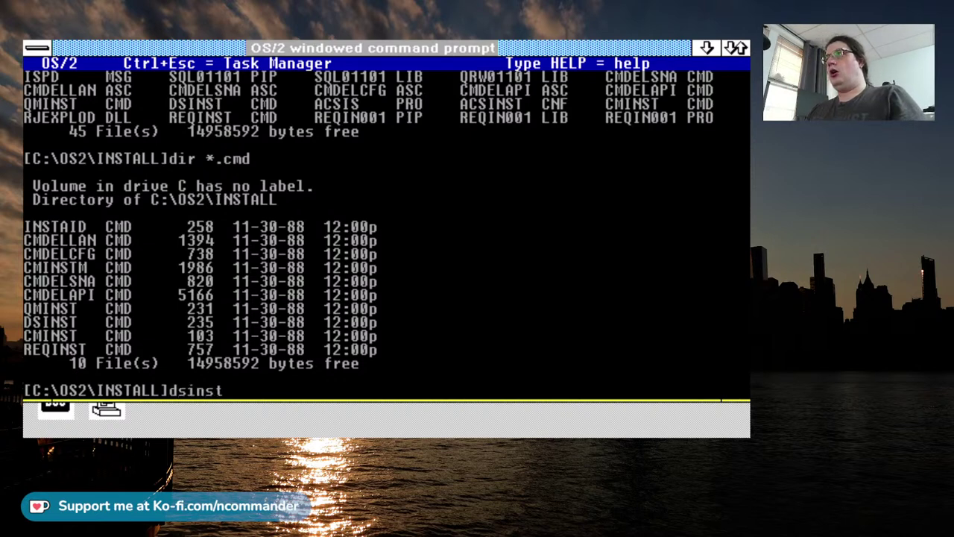
key(Return)
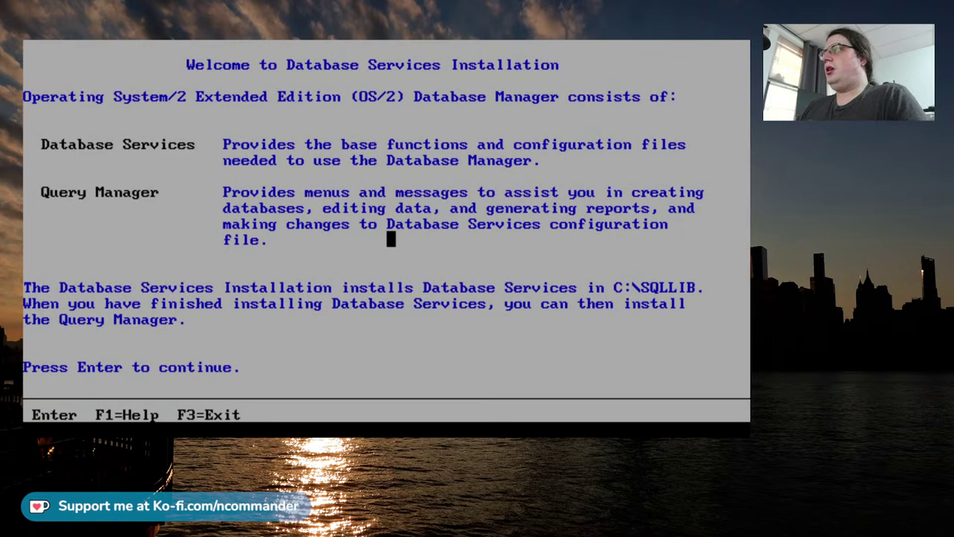
key(Return)
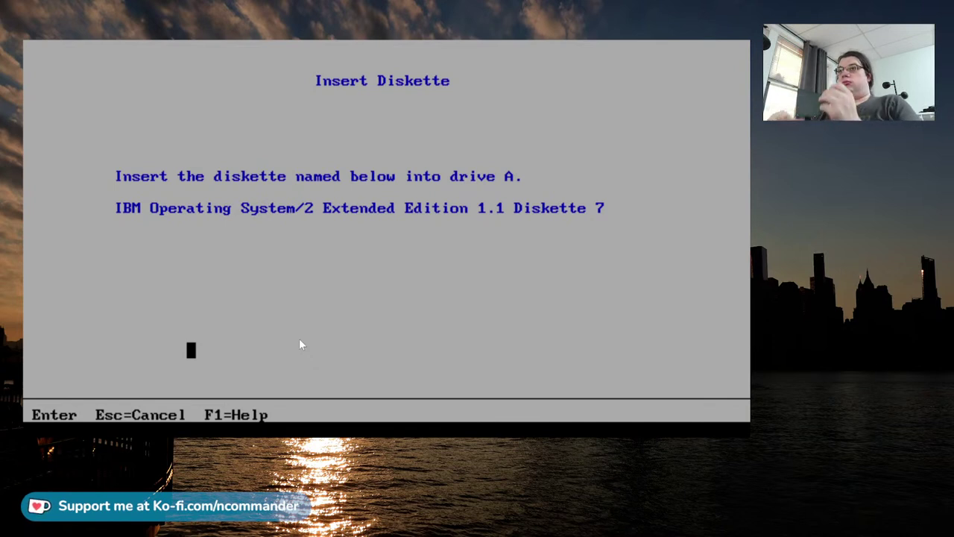
Continue with Diskette 7, complete the Database Services installation, and return to the command prompt without displaying the history file.
key(Return)
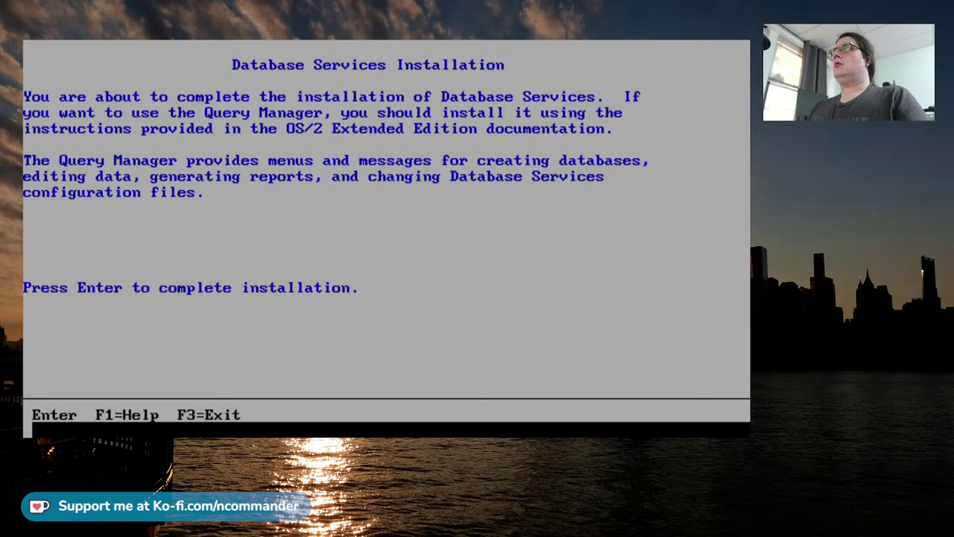
key(Return)
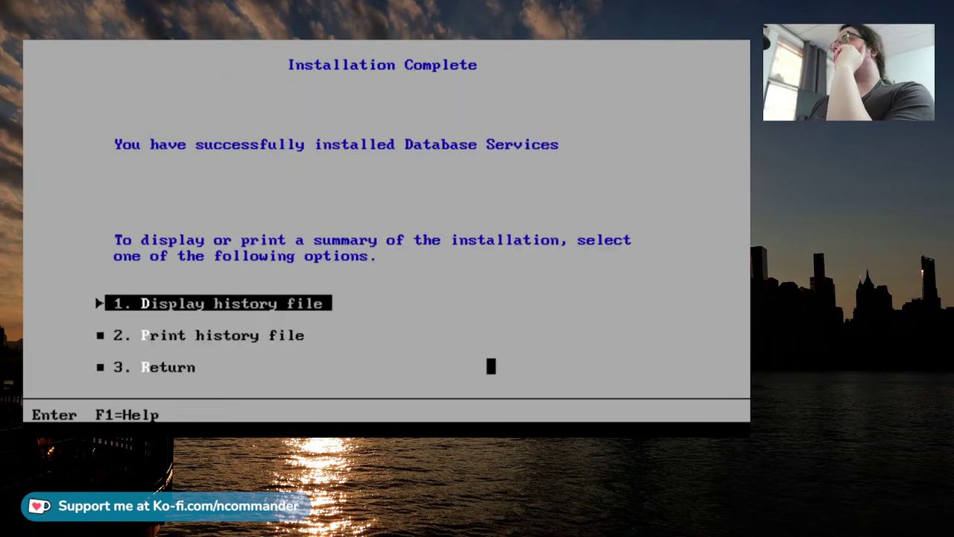
key(Down)
key(Down)
key(Return)
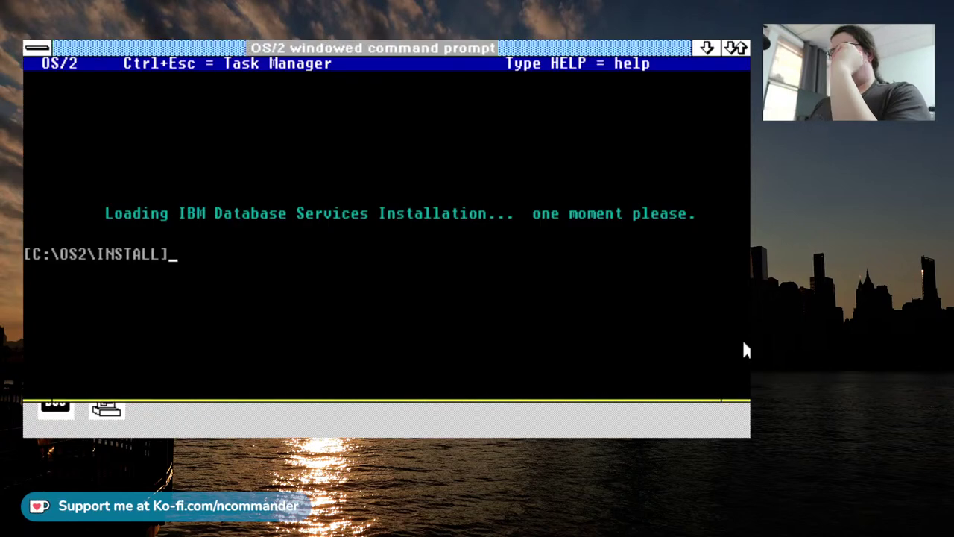
Run qminst to install Query Manager from Diskettes 8 and 9, returning to the command prompt without displaying the history file.
text(qminst)
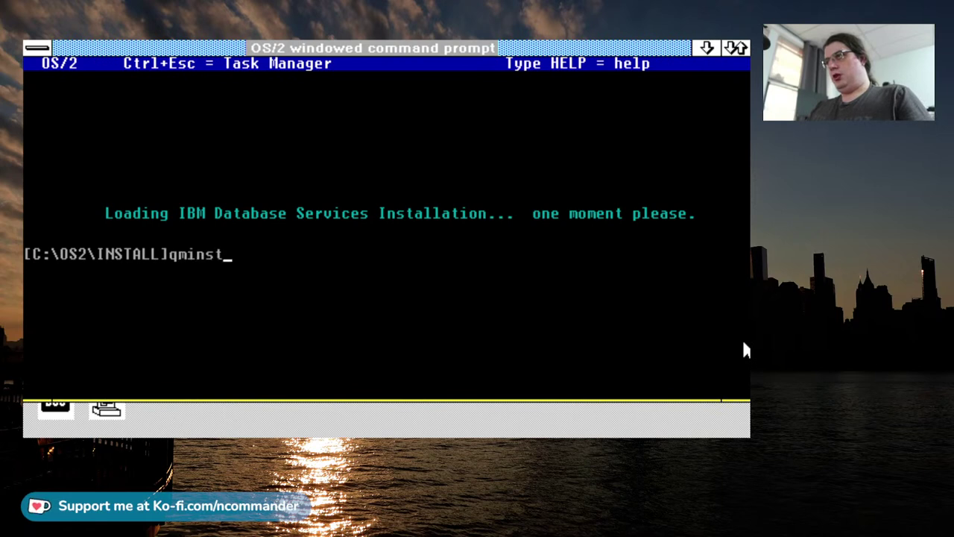
key(Return)
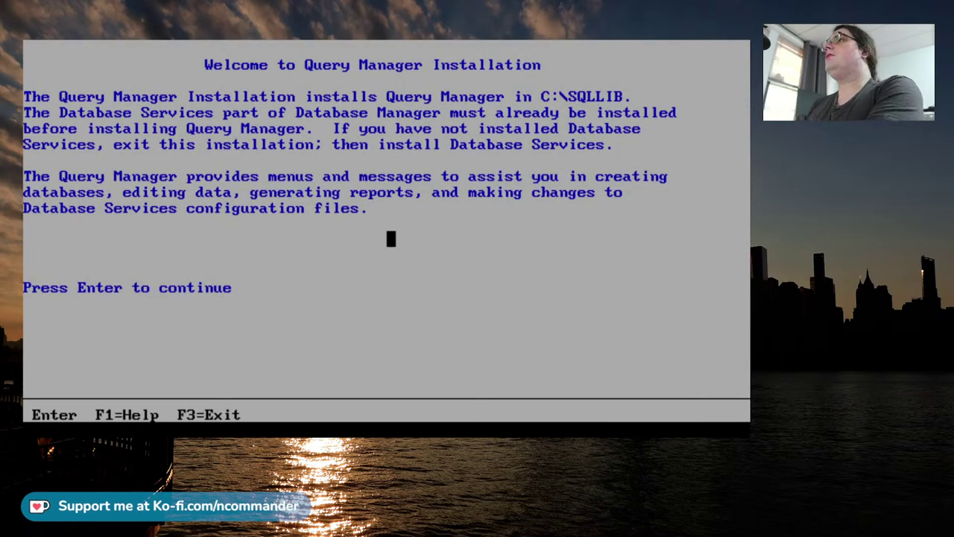
key(Return)
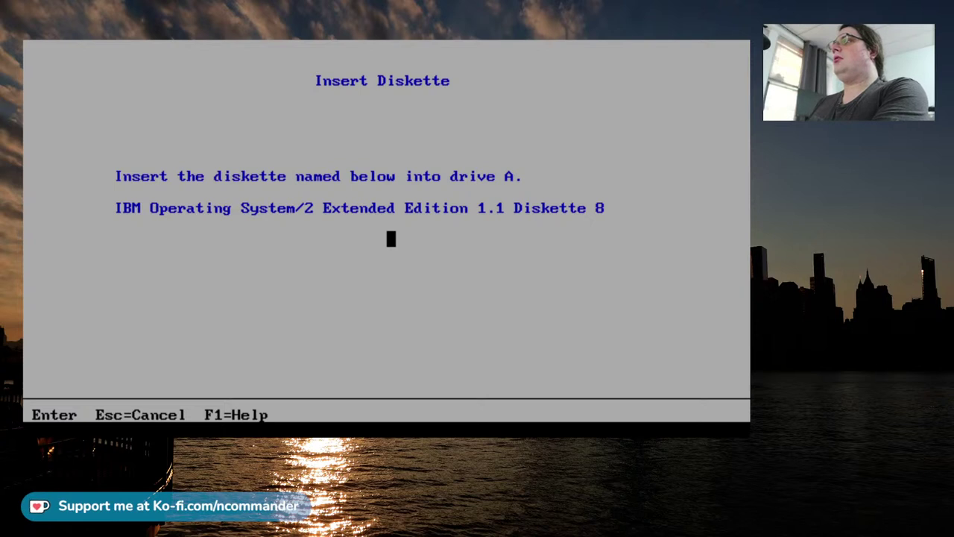
key(Return)
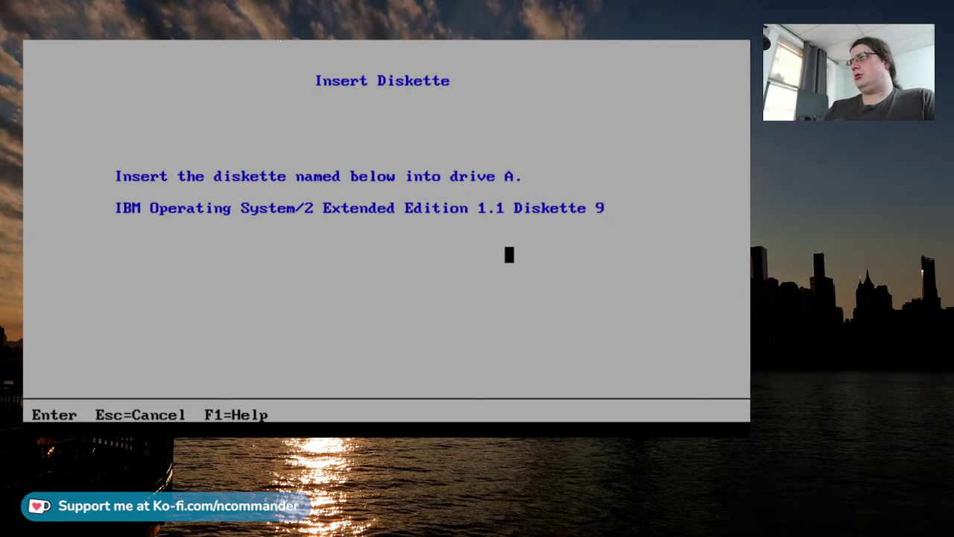
key(Return)
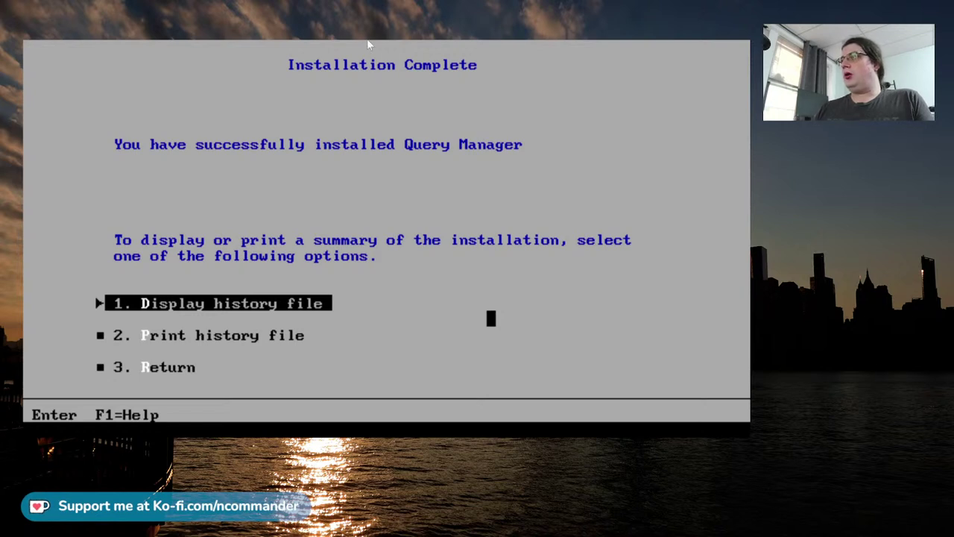
key(Down)
key(Down)
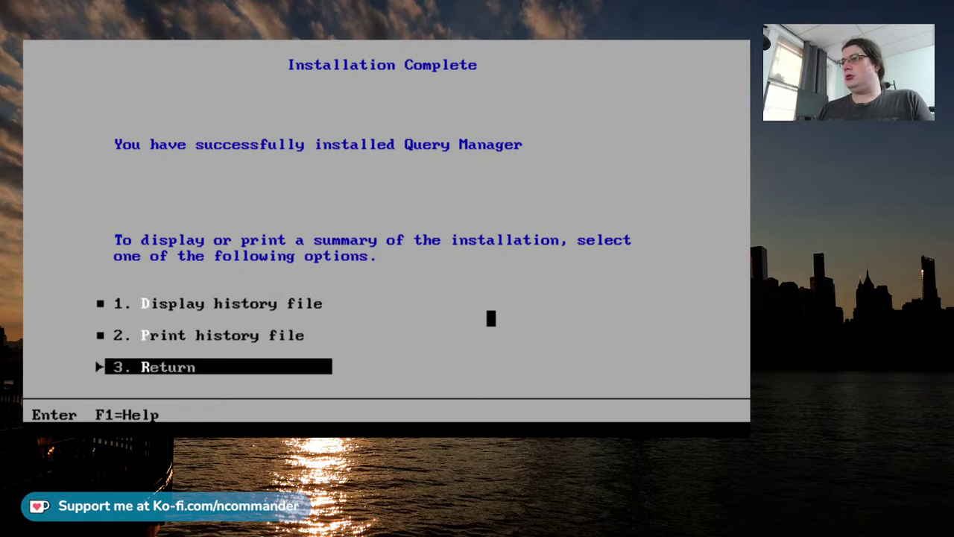
key(Return)
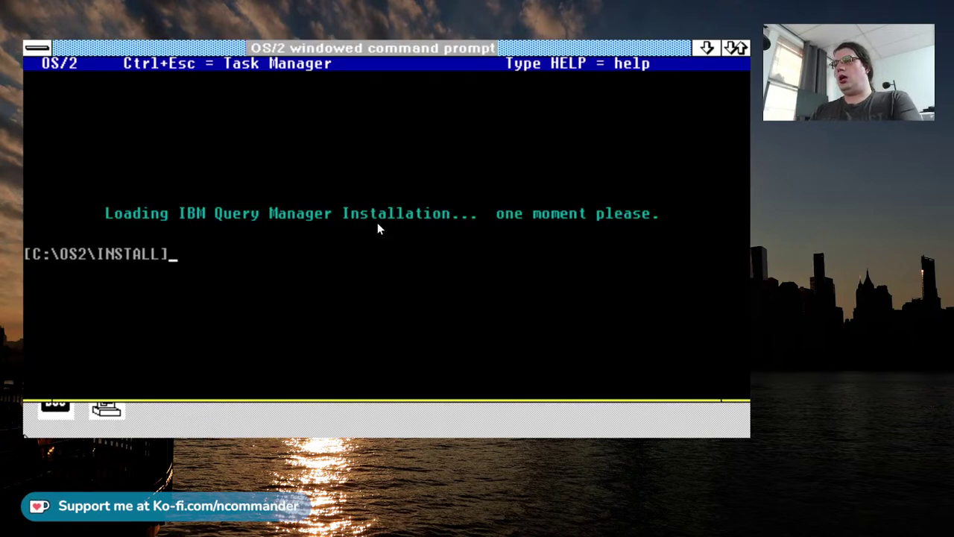
List the install directory with dir /w, and run cminst to start the Communications Manager installation past its welcome screen.
text(dir /w)
key(Return)
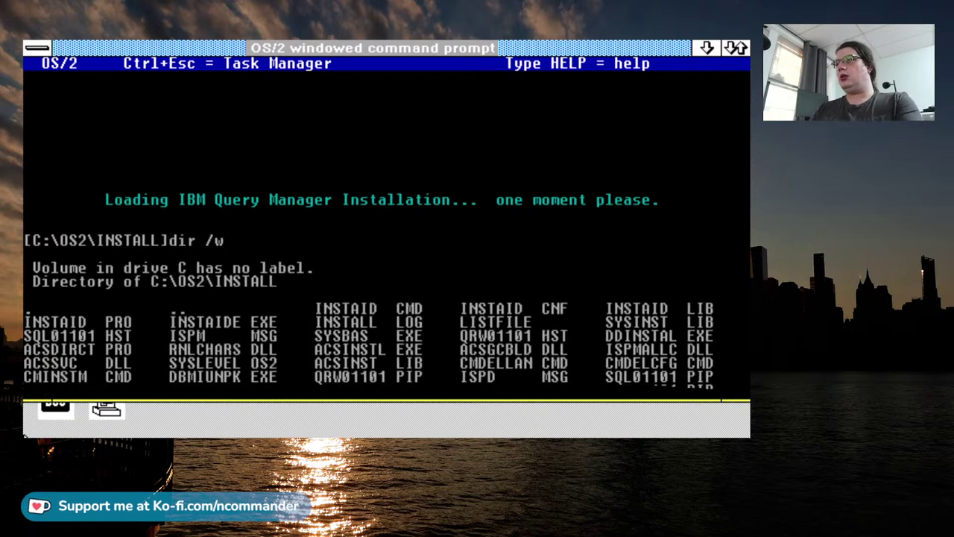
text(cminst)
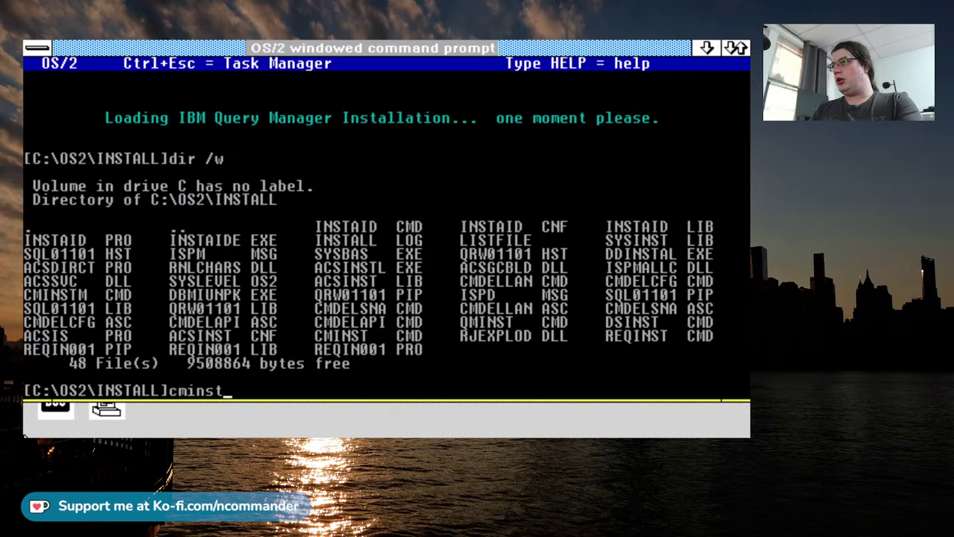
key(Return)
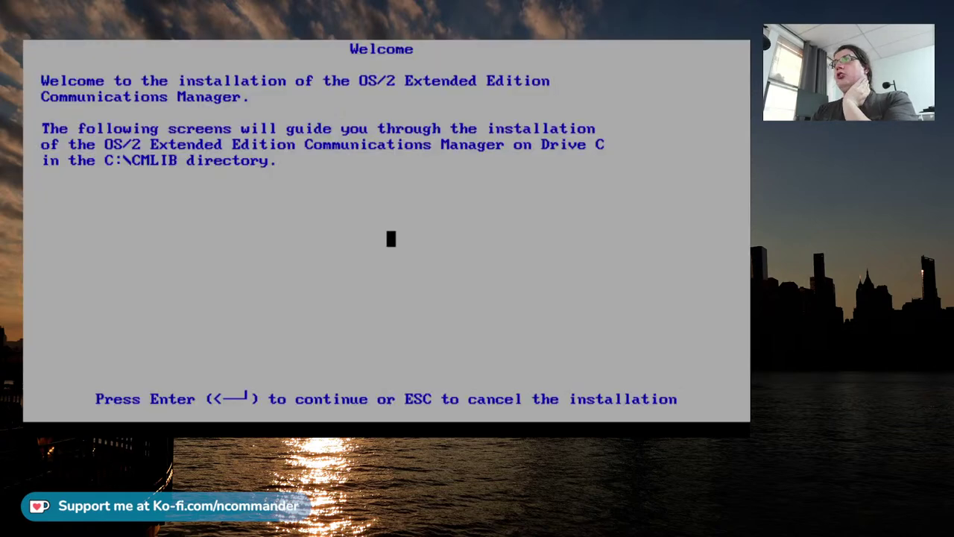
key(Return)
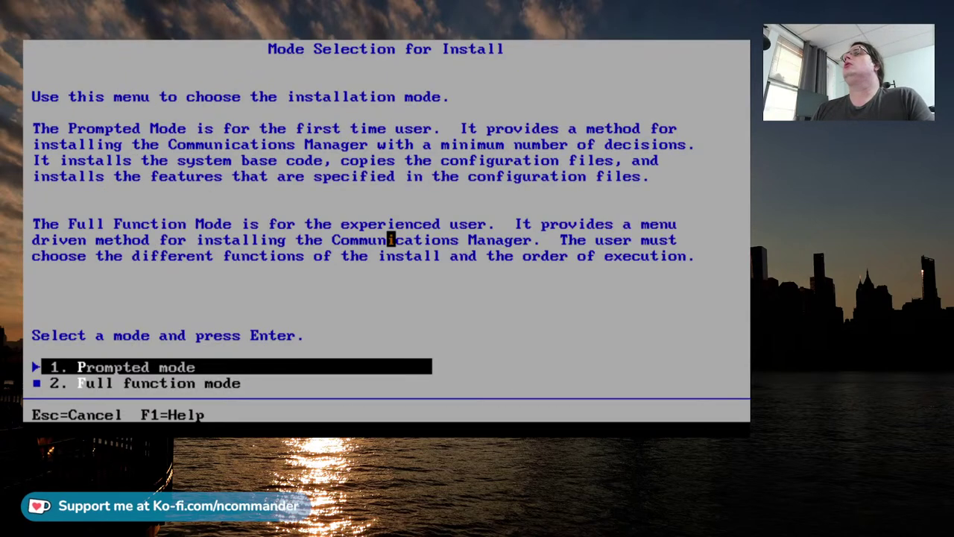
Choose Prompted mode for the Communications Manager installation and supply Diskettes 5 and 6.
key(Down)
key(Up)
key(Return)
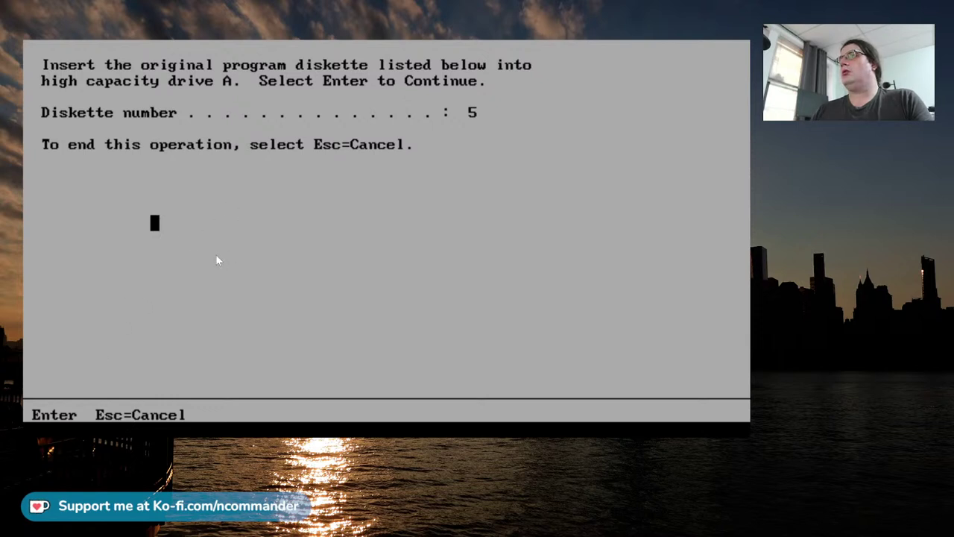
key(Return)
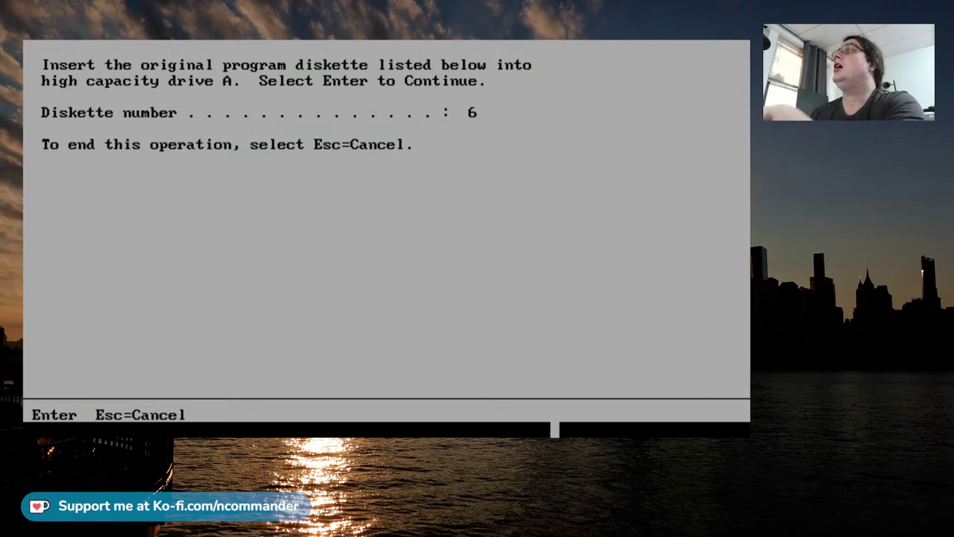
key(Return)
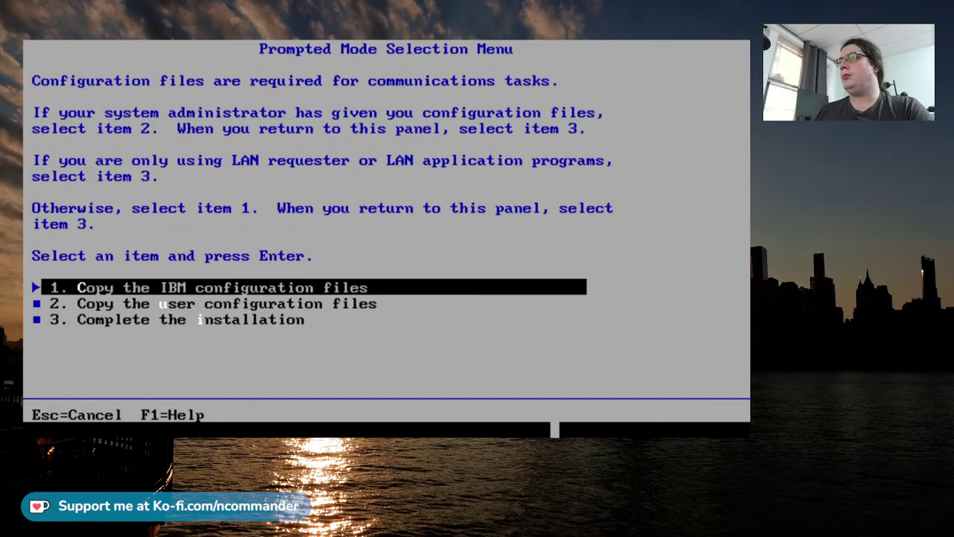
Complete the Communications Manager installation without copying any configuration files, and exit to the command prompt.
key(Down)
key(Down)
key(Return)
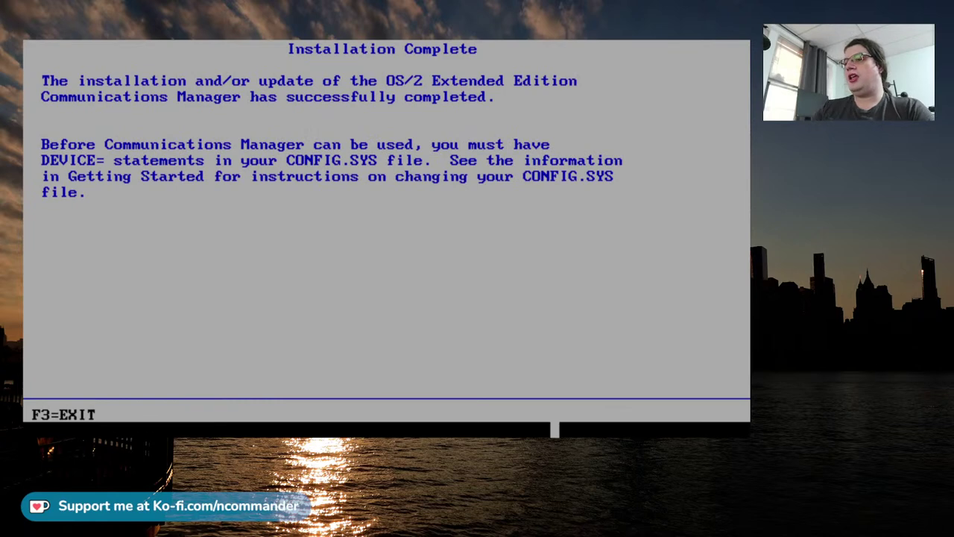
key(F3)
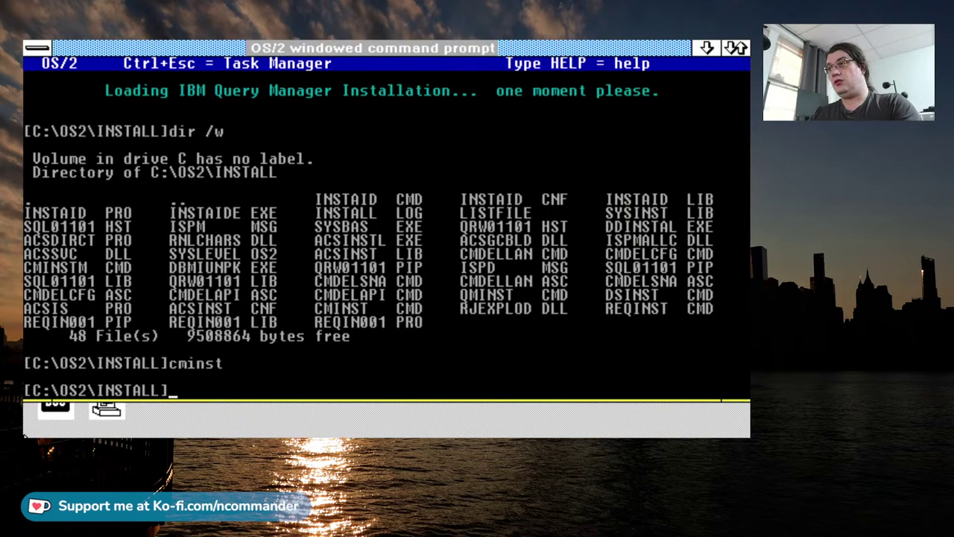
Run reqinst to install the LAN Requester on drive C, including the Online Reference and Help panels.
text(reqi)
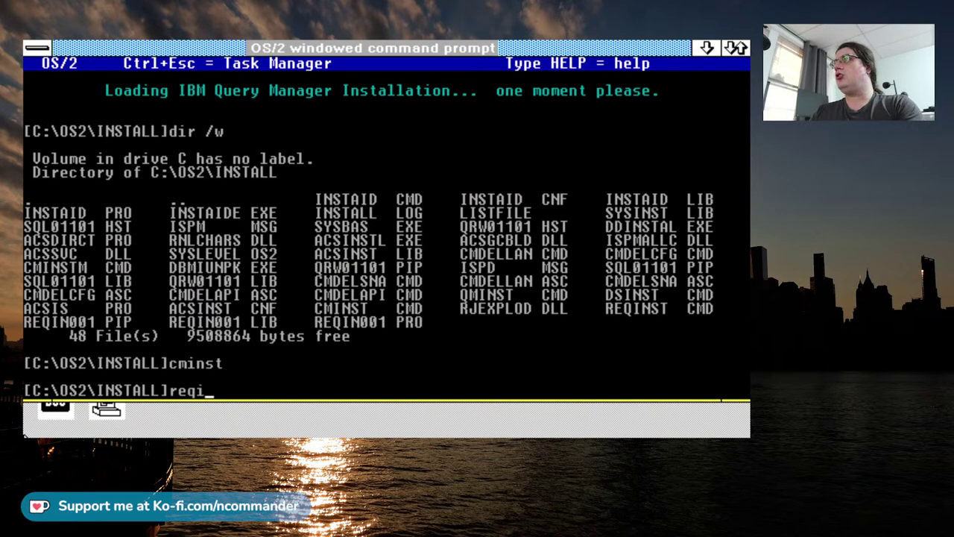
text(nst)
key(Return)
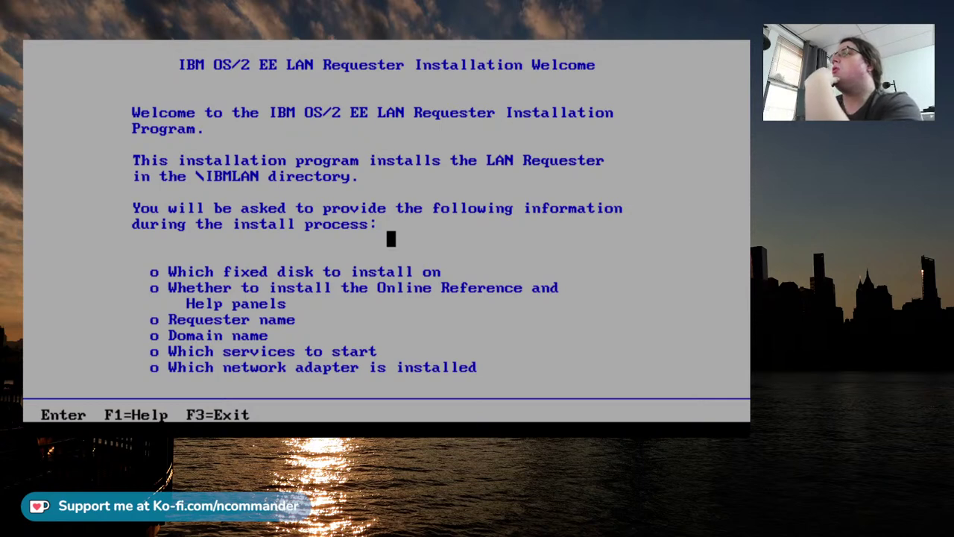
key(Return)
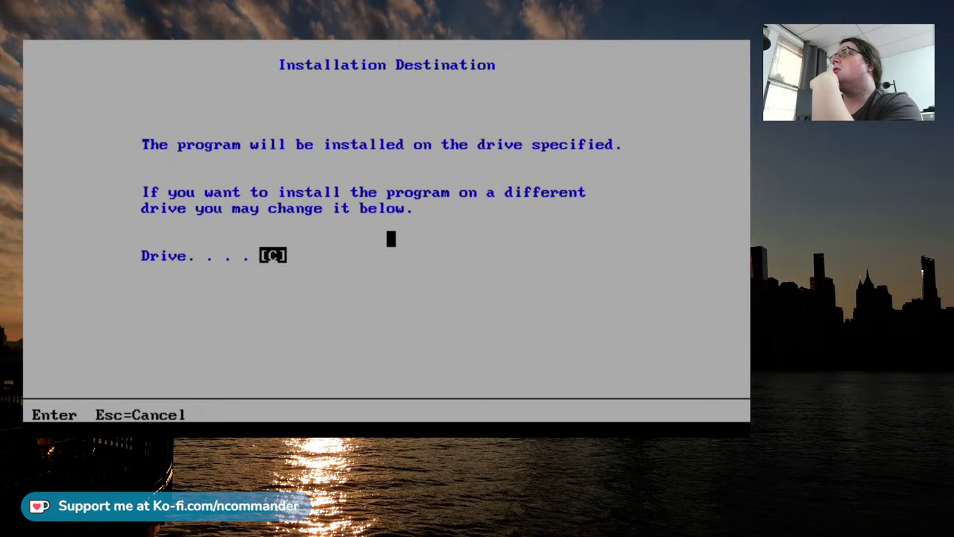
key(Return)
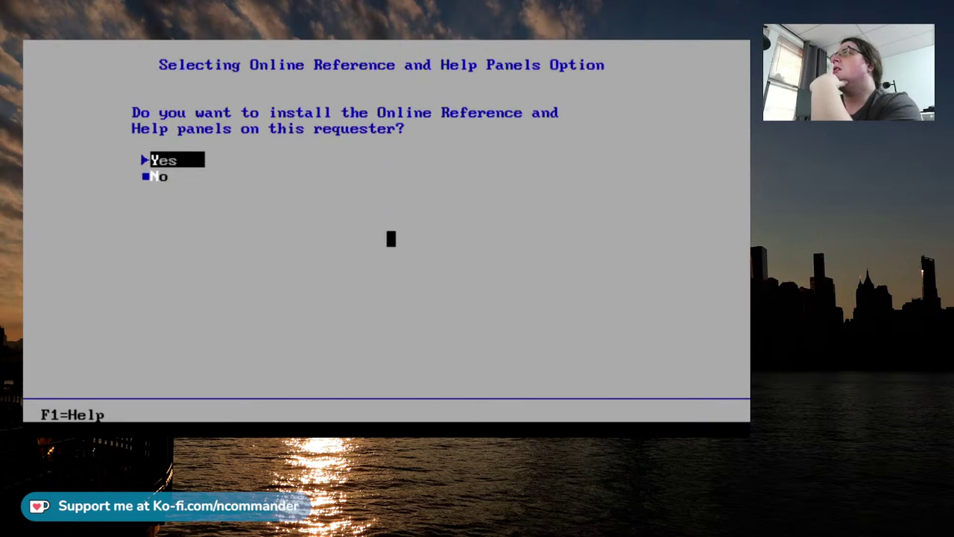
key(Return)
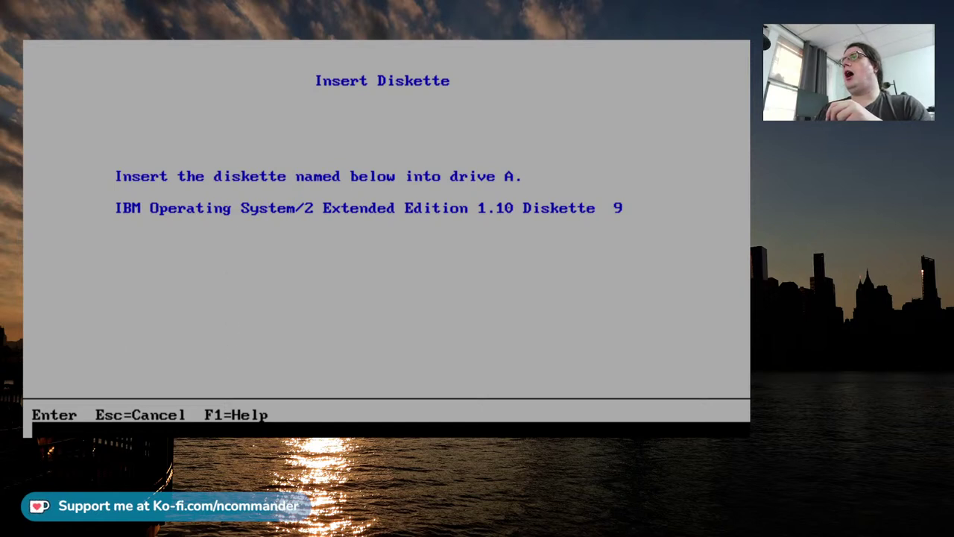
Supply Diskettes 9, 10 and 11 for the LAN Requester installation.
key(Return)
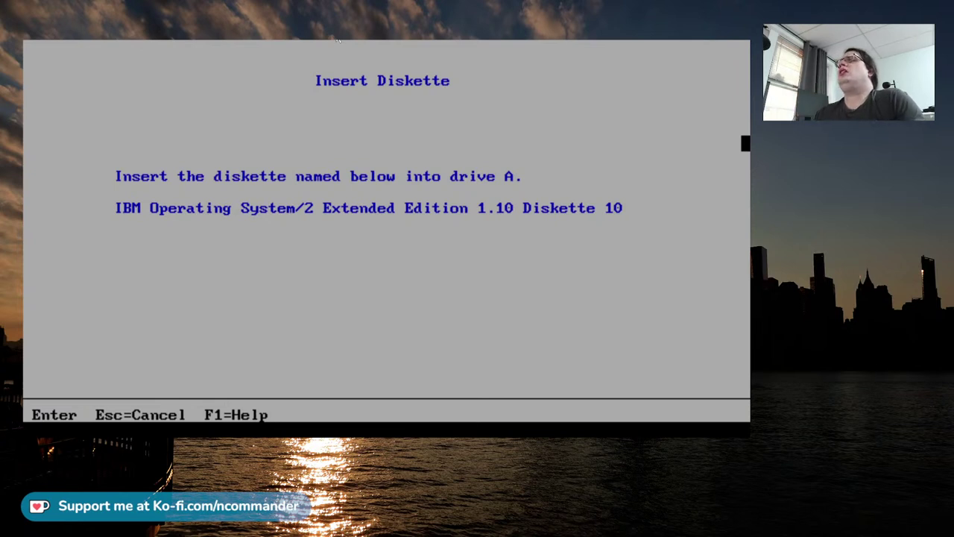
key(Return)
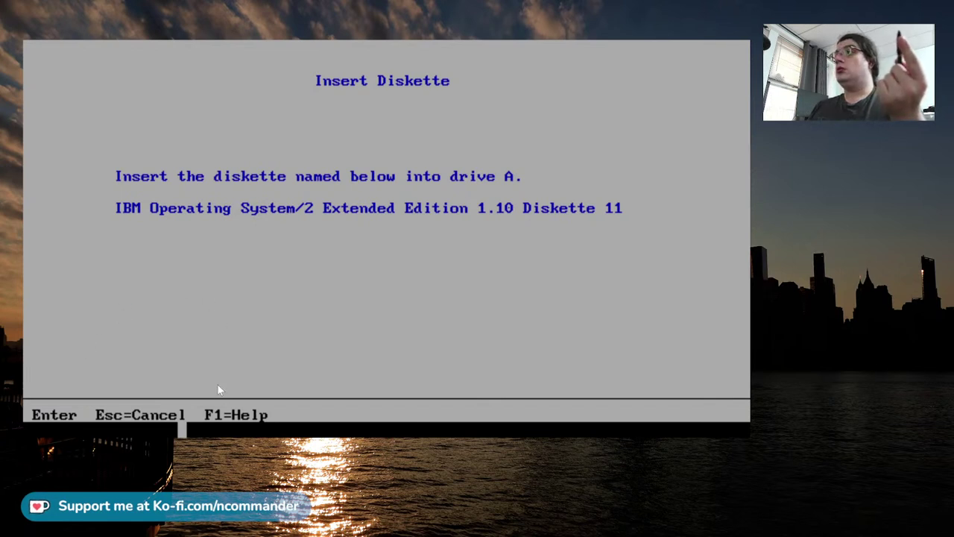
key(Return)
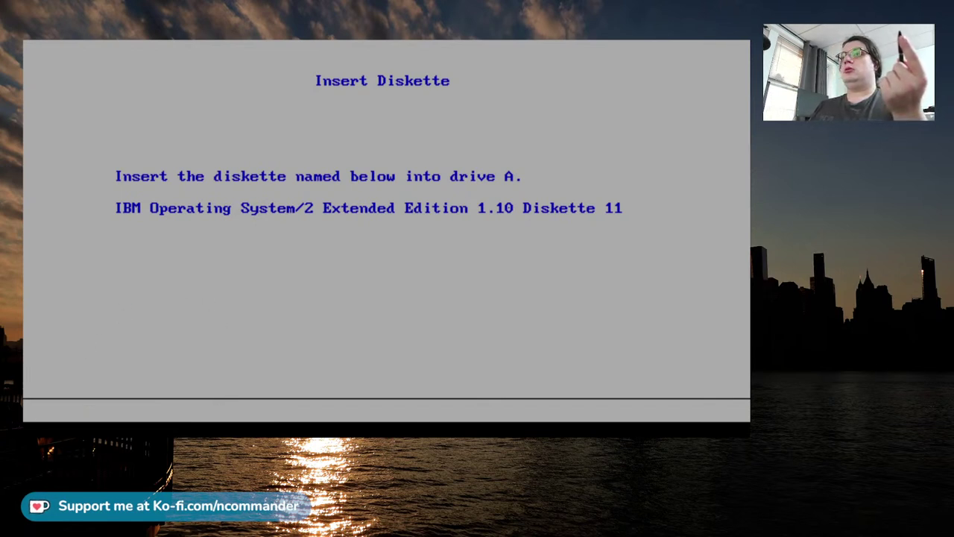
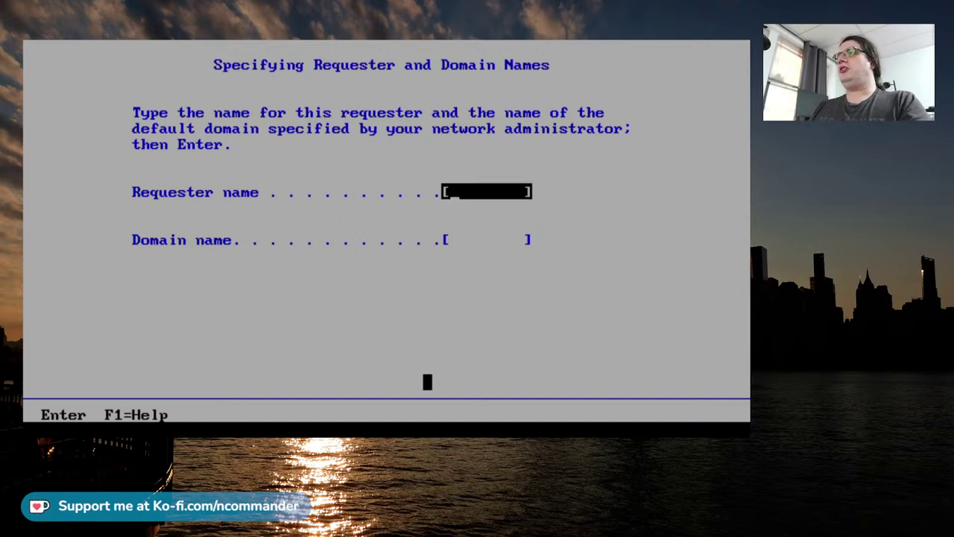
Set the requester name to WORKSTAT and the domain name to DOMAIN, and continue the installation.
text(WORKSTATION)
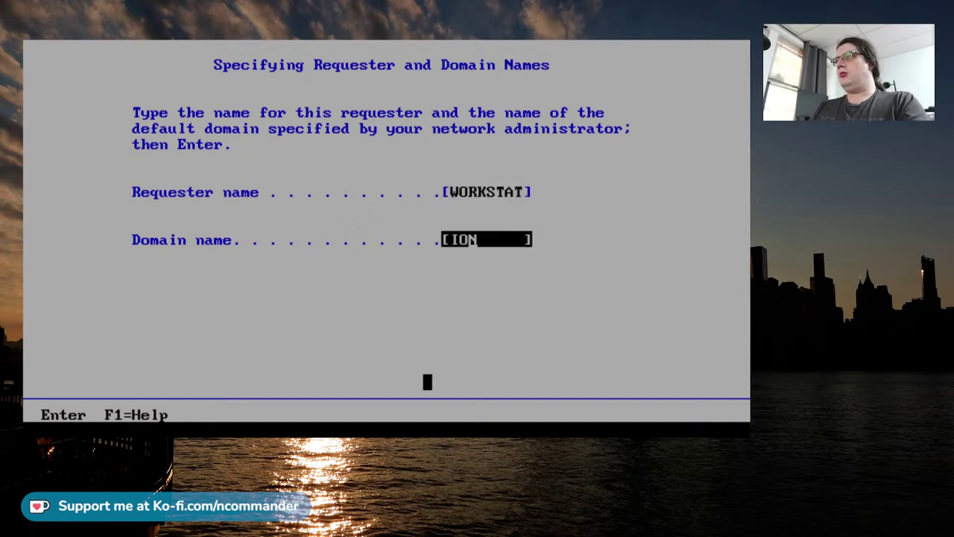
key(BackSpace)
key(BackSpace)
key(BackSpace)
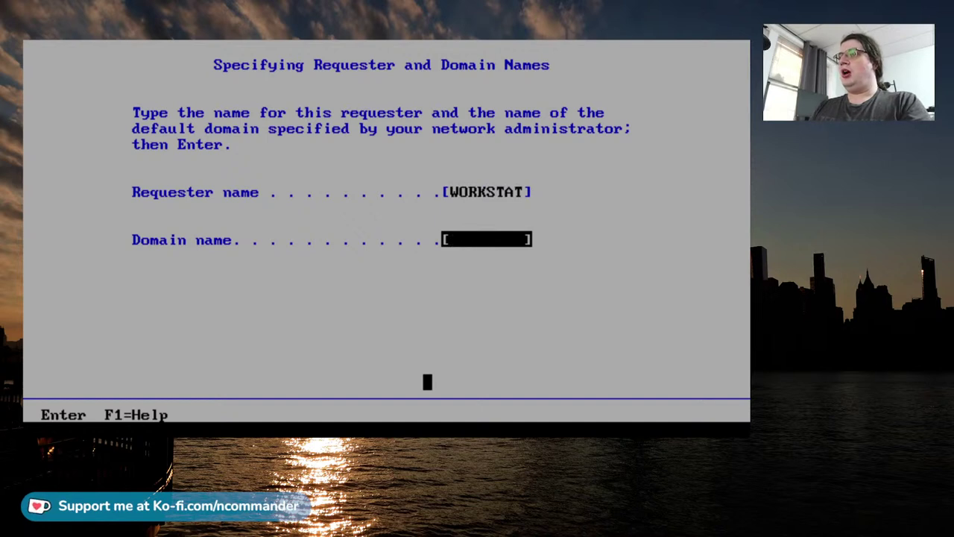
text(DOMAIN)
key(Return)
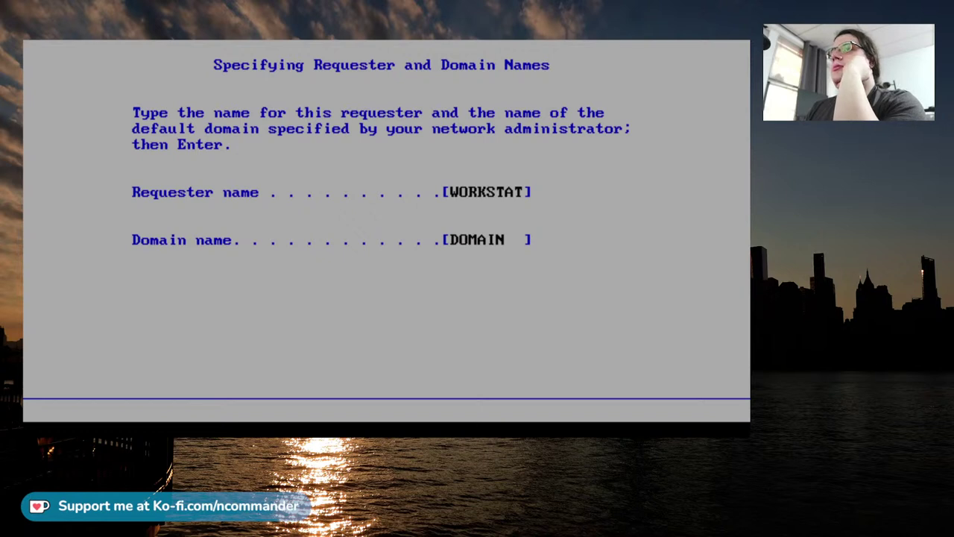
key(Return)
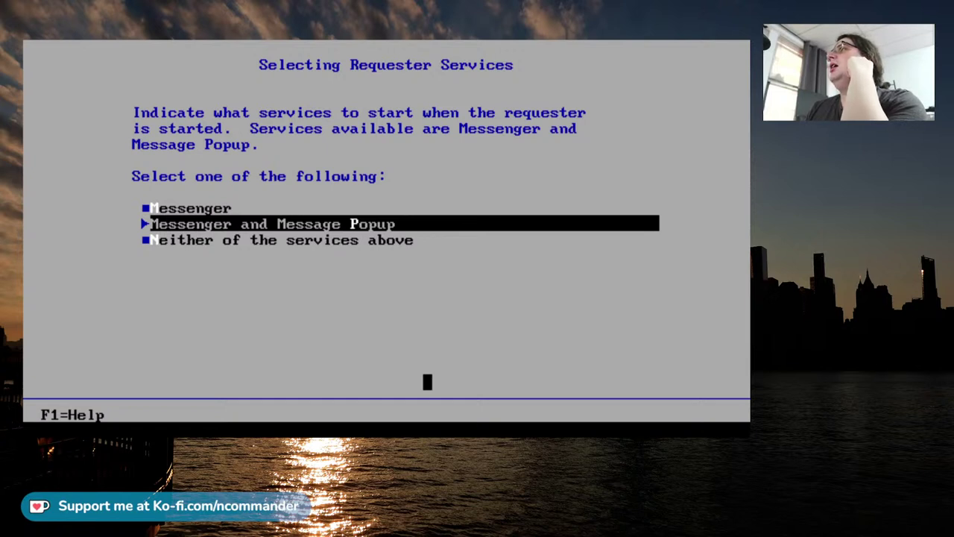
Choose which services start with the requester and select PC Network Adapters (all) as the installed network adapter.
key(Down)
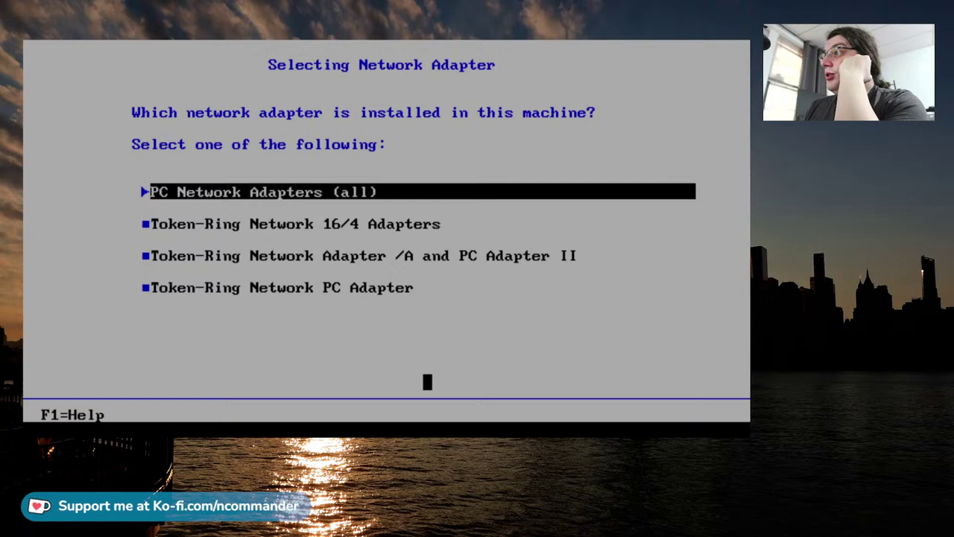
key(Down)
key(Down)
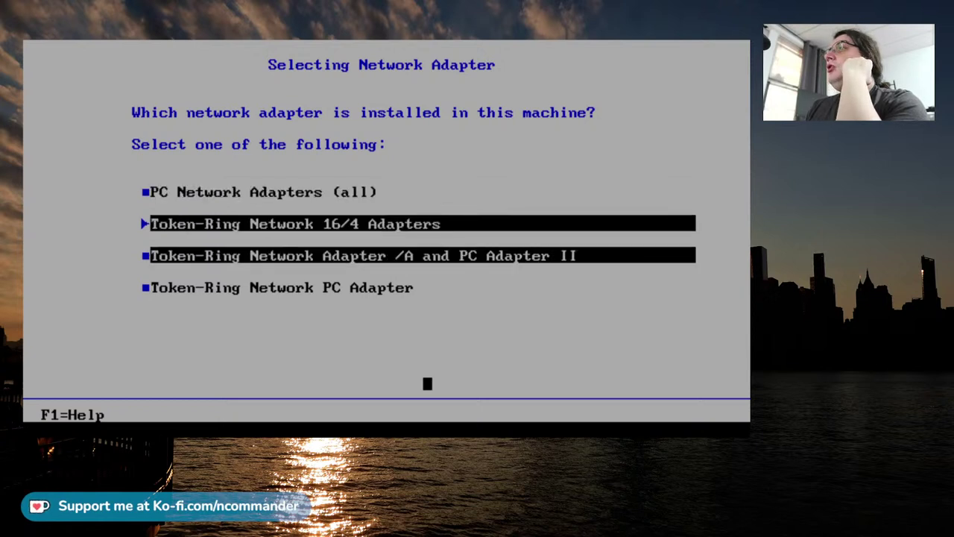
key(Down)
key(Up)
key(Up)
key(Up)
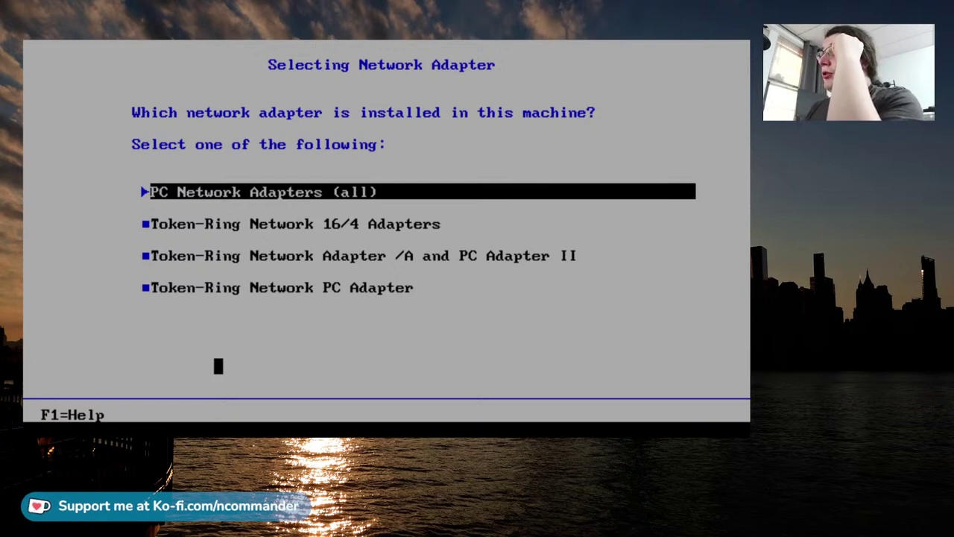
key(Down)
key(Down)
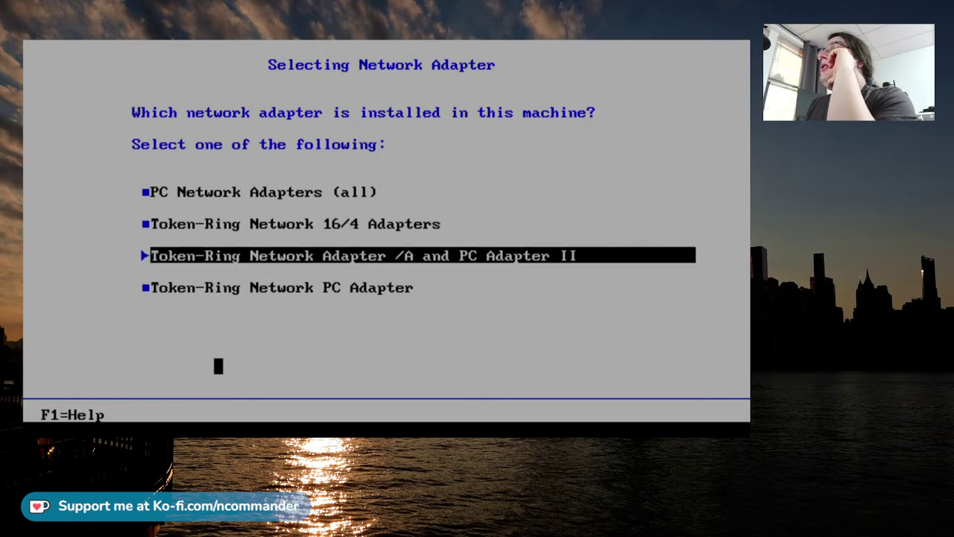
key(Down)
key(Up)
key(Up)
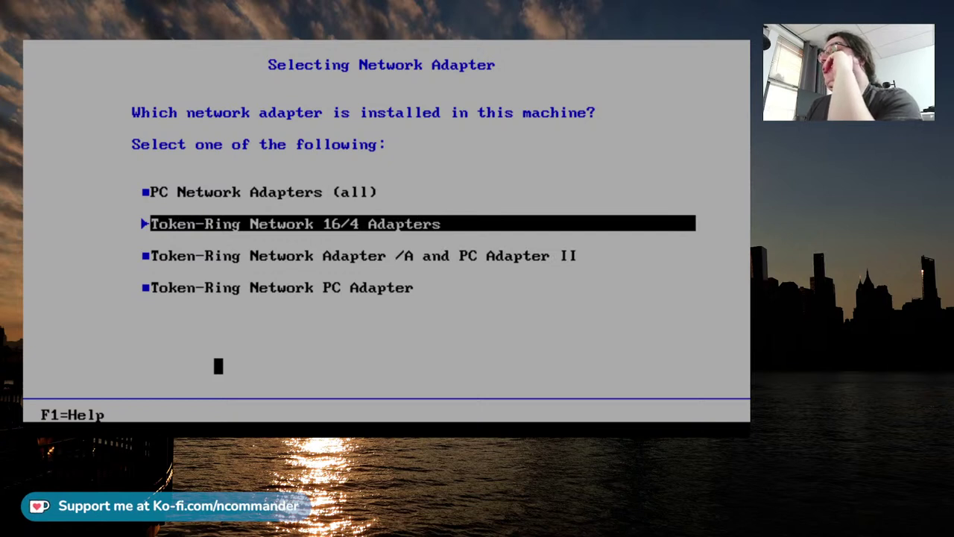
key(Up)
key(Return)
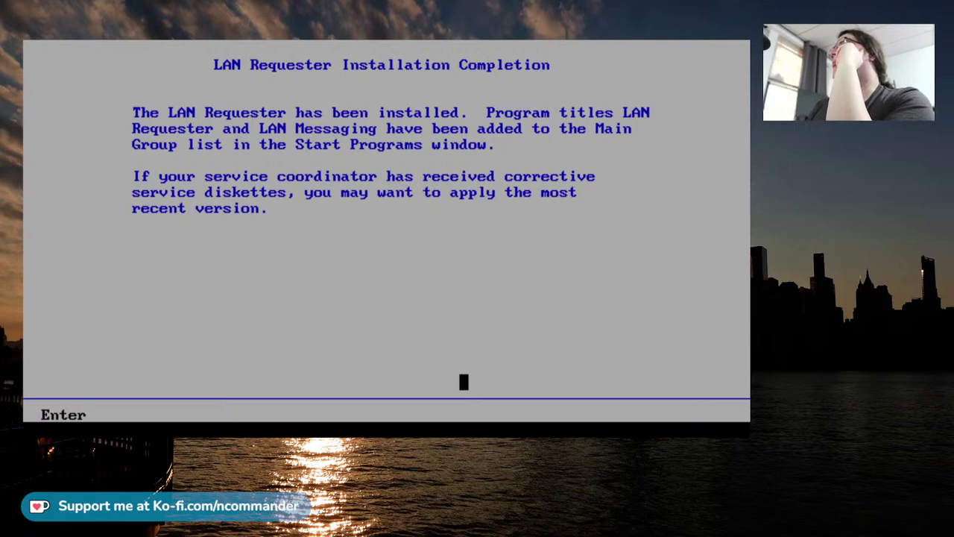
Finish the LAN Requester installation without displaying or printing the history file, and return to the OS/2 command prompt.
key(Return)
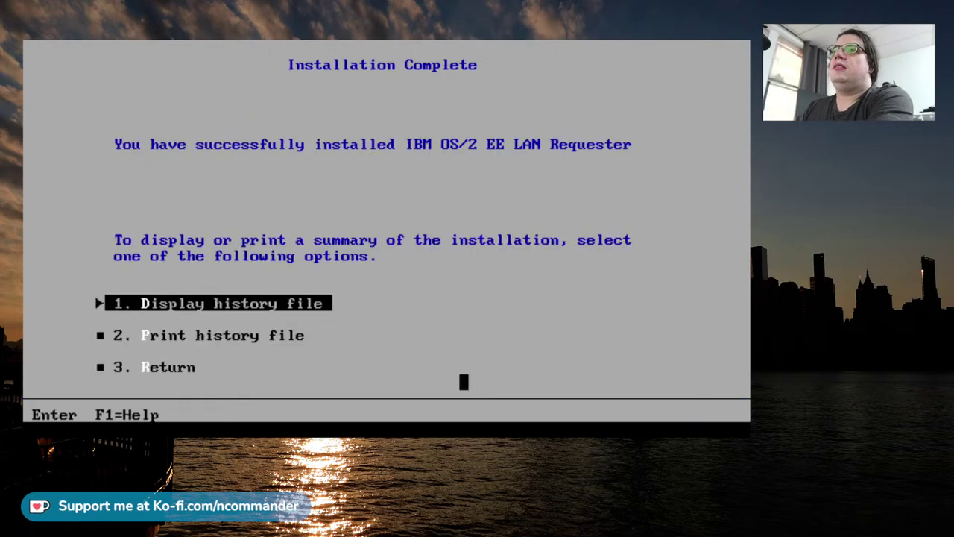
key(Down)
key(Down)
key(Return)
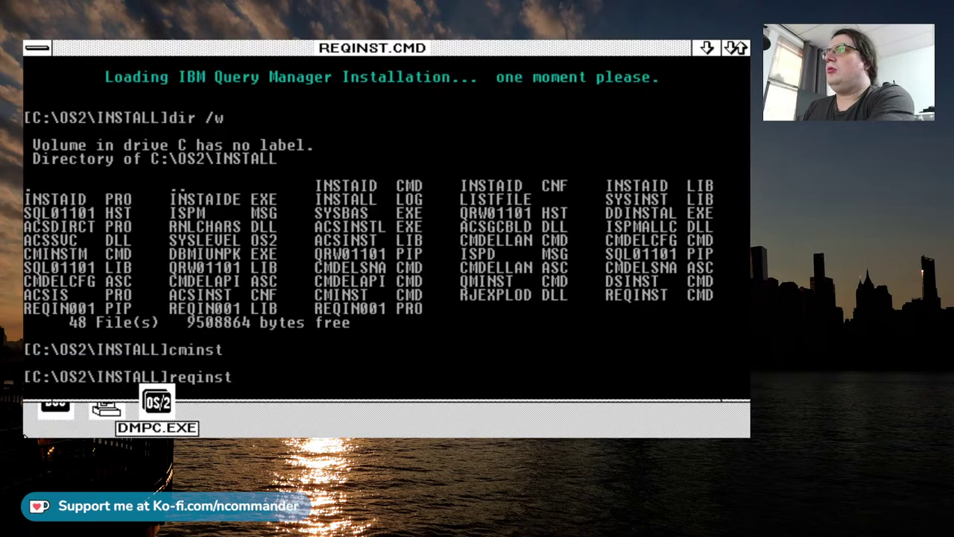
click(303, 367)
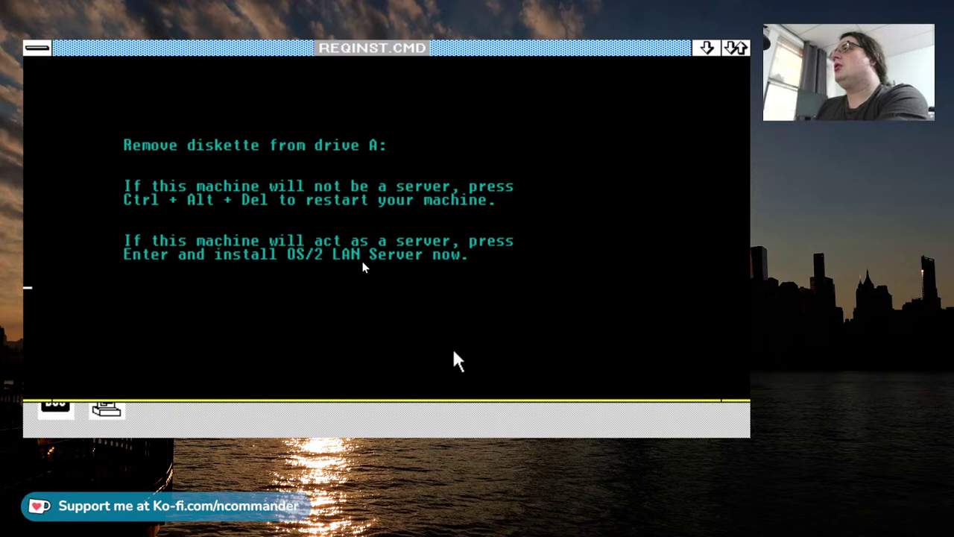
key(Return)
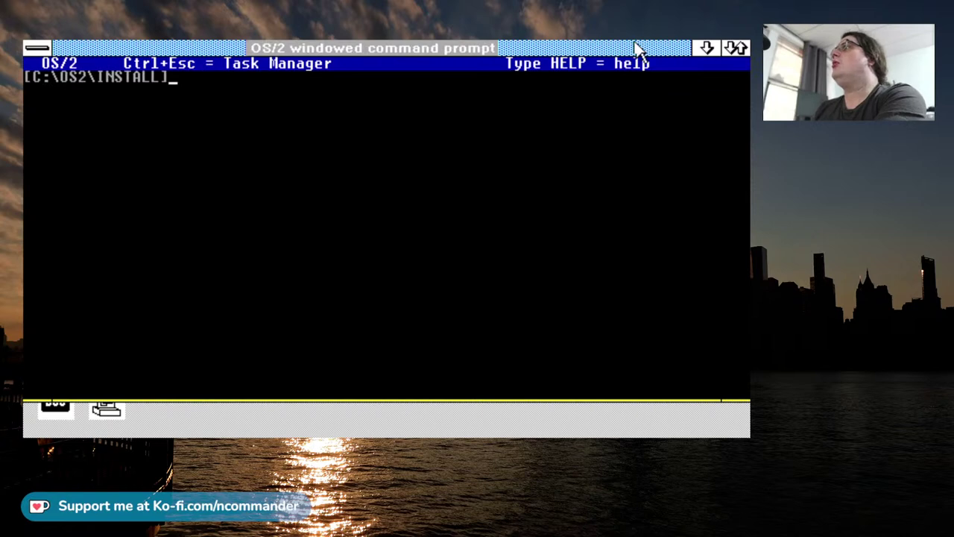
Minimize the command prompt window and look through the program entries of the Main Group.
click(707, 48)
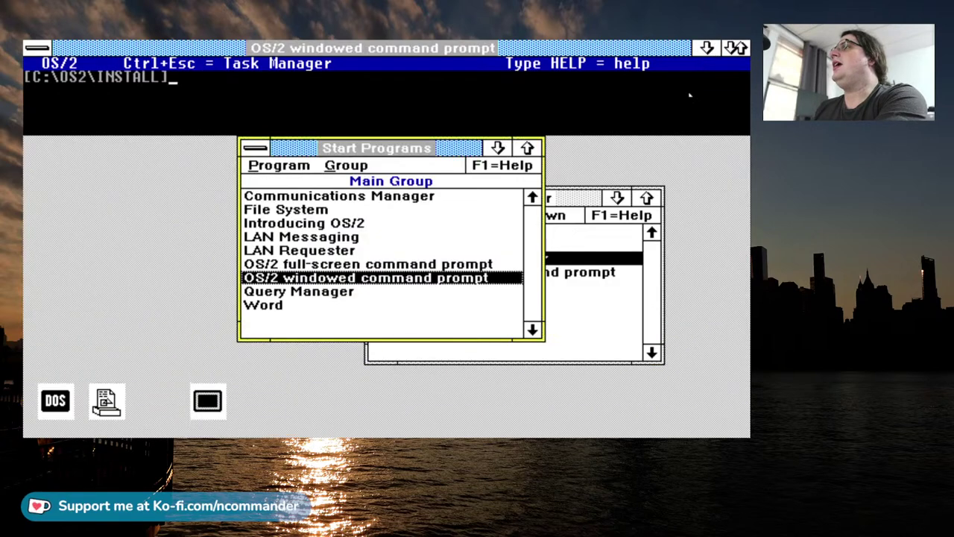
click(377, 291)
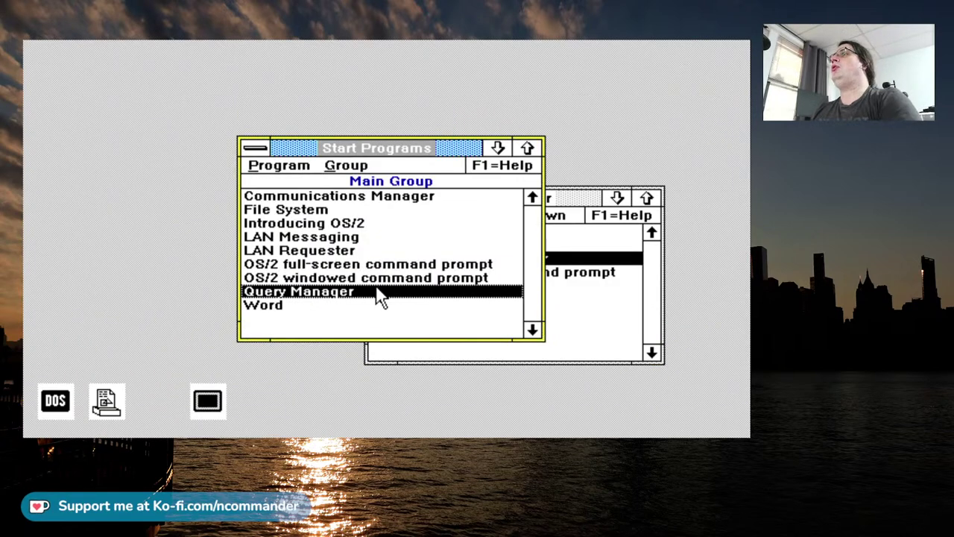
click(474, 210)
key(Up)
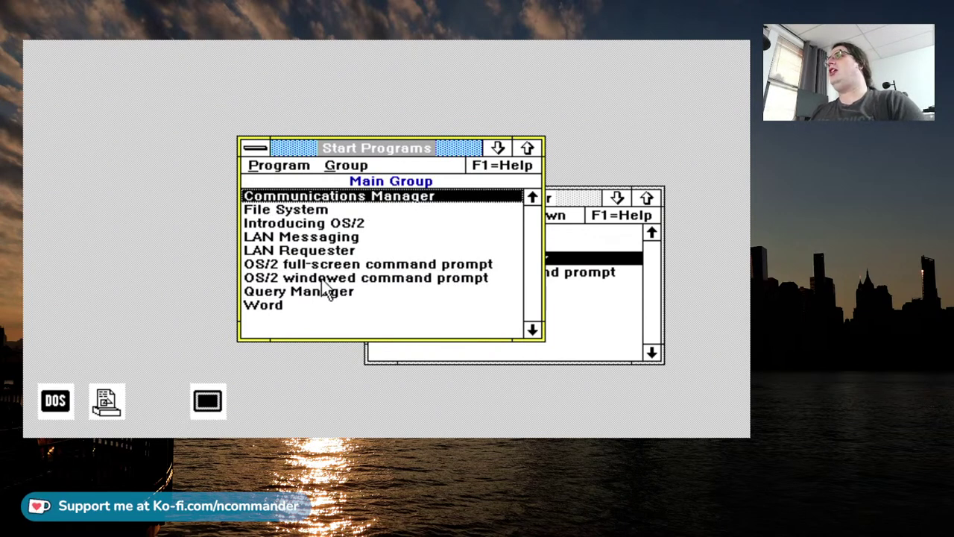
click(356, 239)
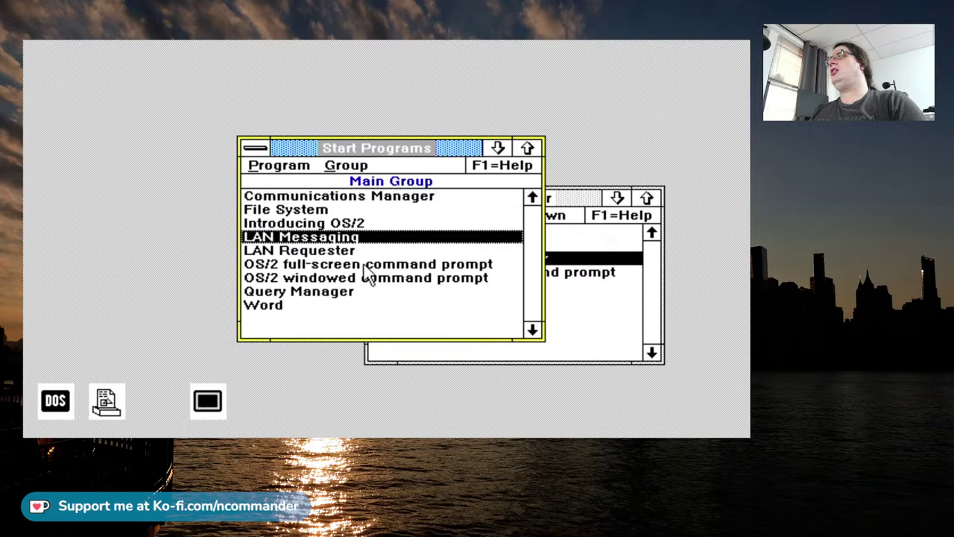
key(Down)
click(361, 292)
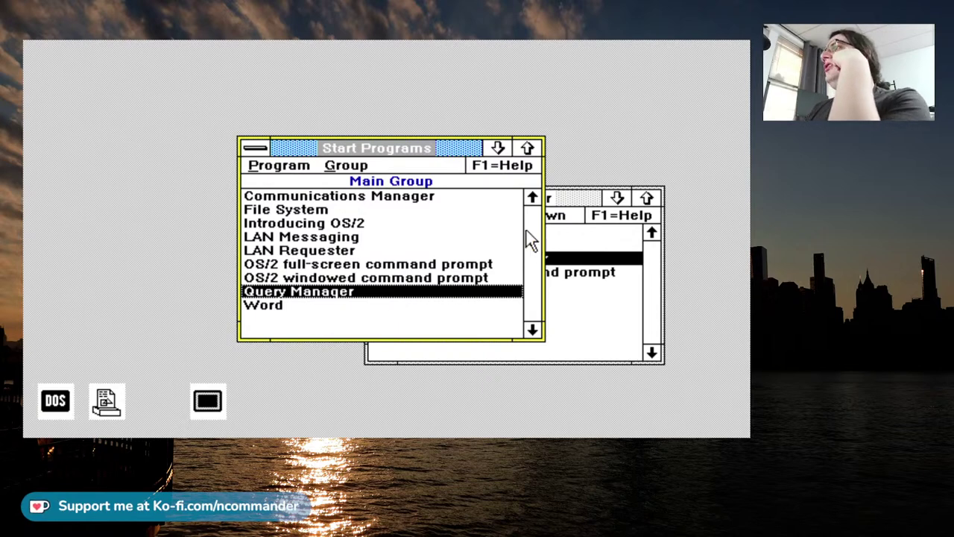
Start the Communications Manager from the Main Group with ACSCFGUS as its configuration file.
double_click(446, 198)
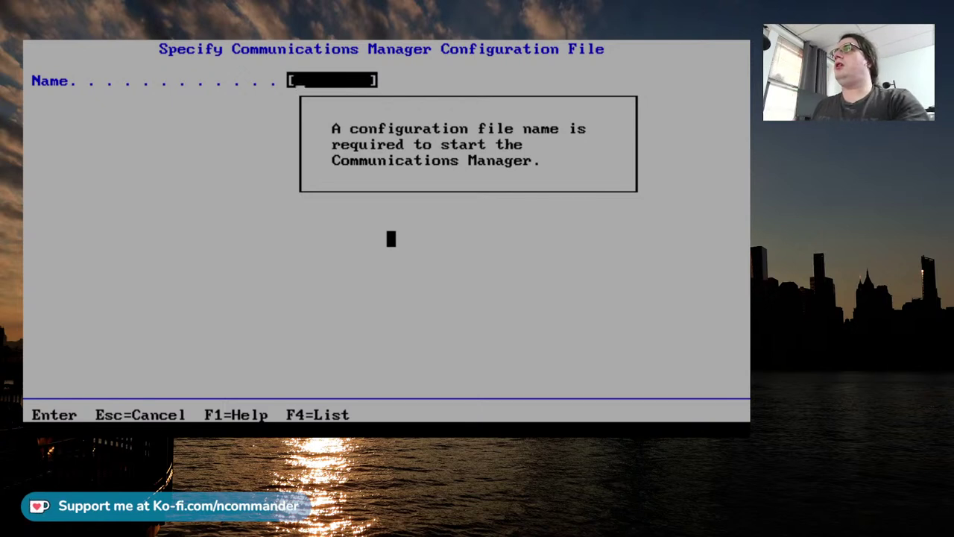
key(Escape)
key(F4)
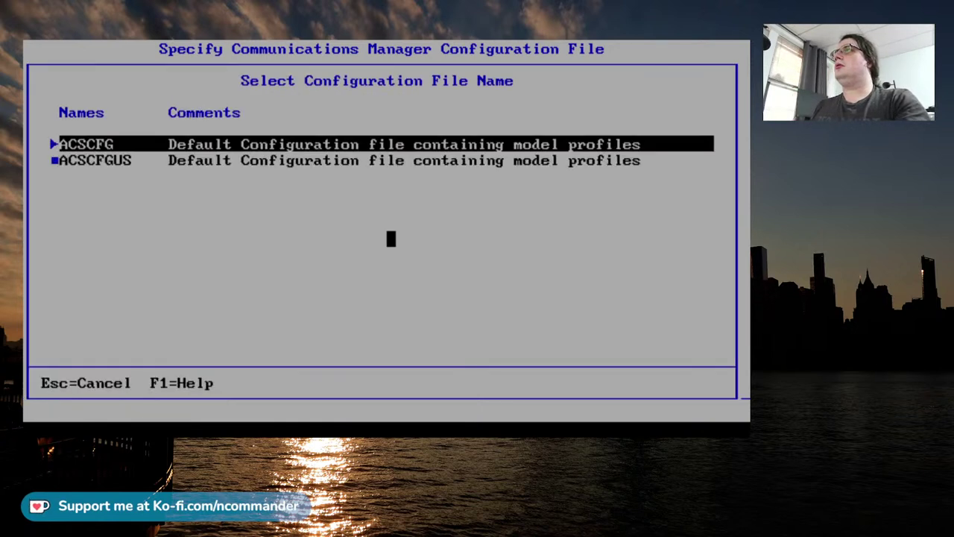
key(Down)
key(Up)
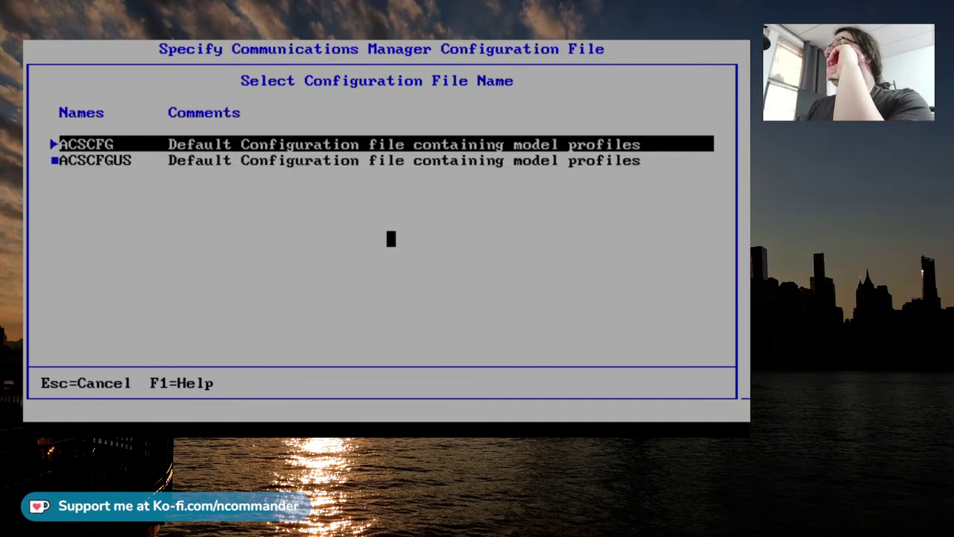
key(Down)
key(Return)
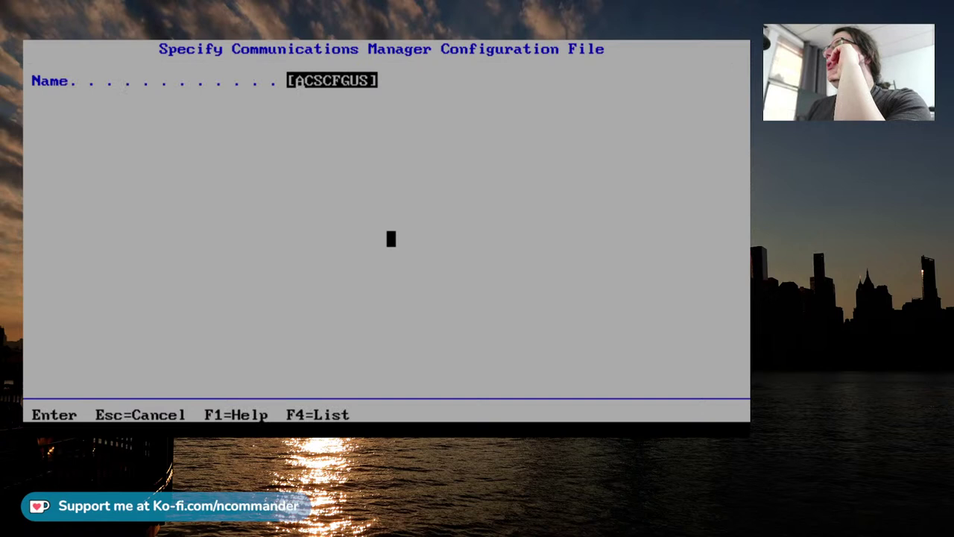
key(Return)
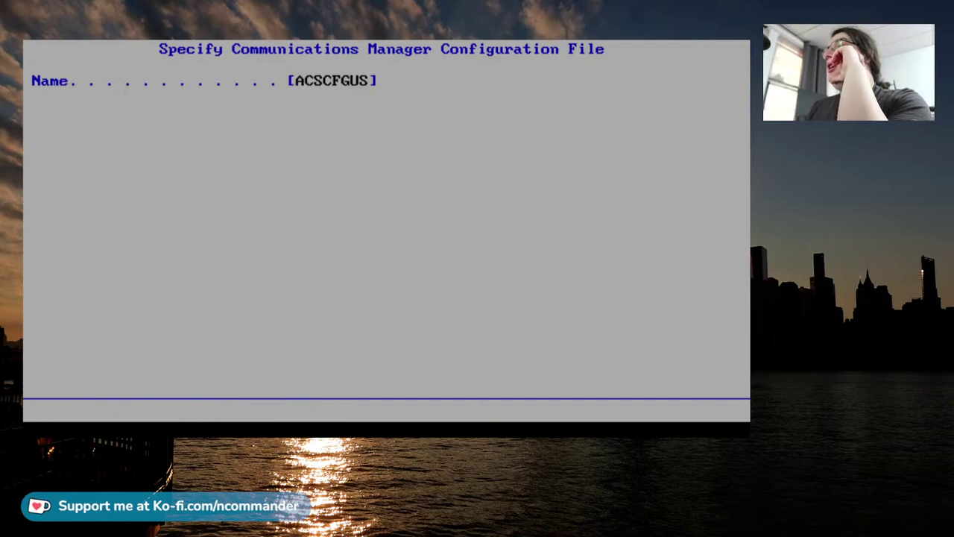
Examine the Communications Manager's main options and its message and advanced functions.
key(Up)
key(Up)
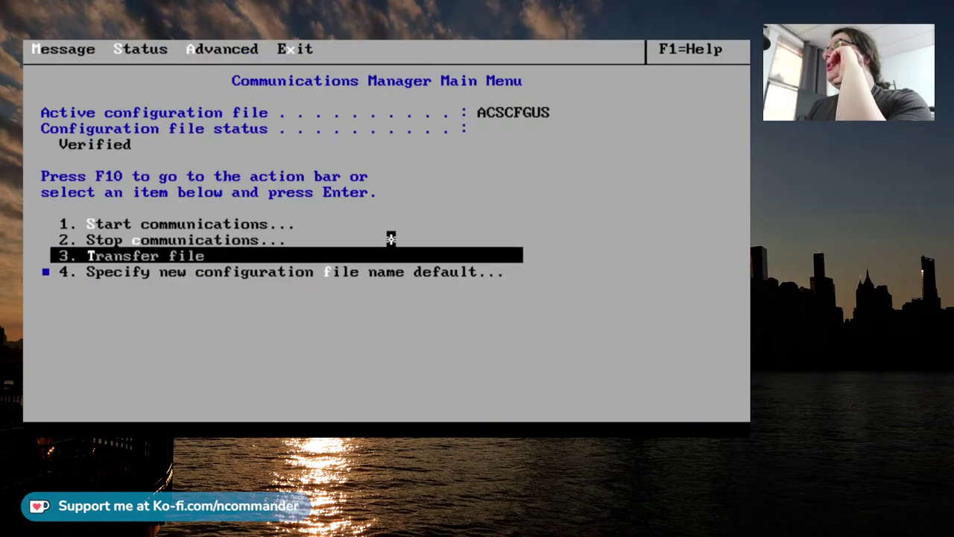
key(Up)
key(Down)
key(Down)
key(Up)
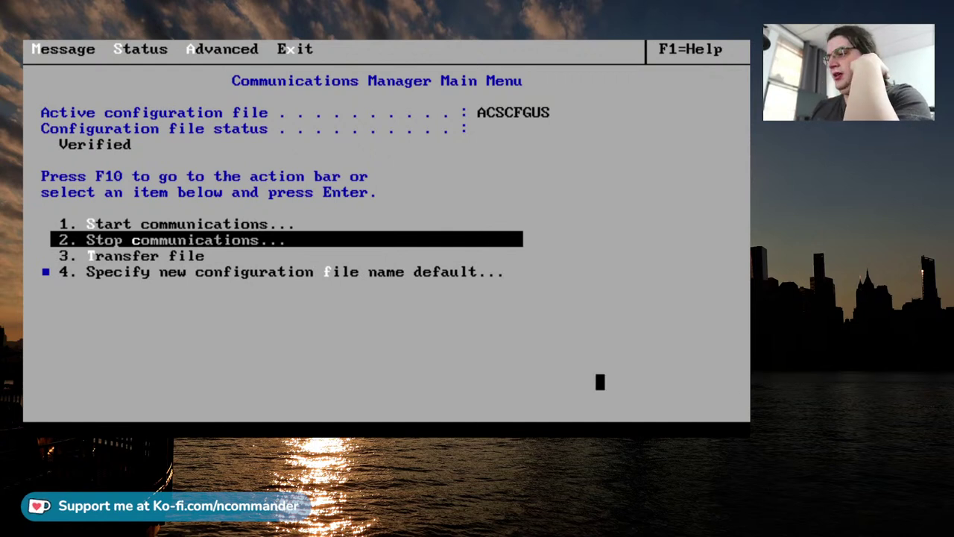
key(F10)
key(Return)
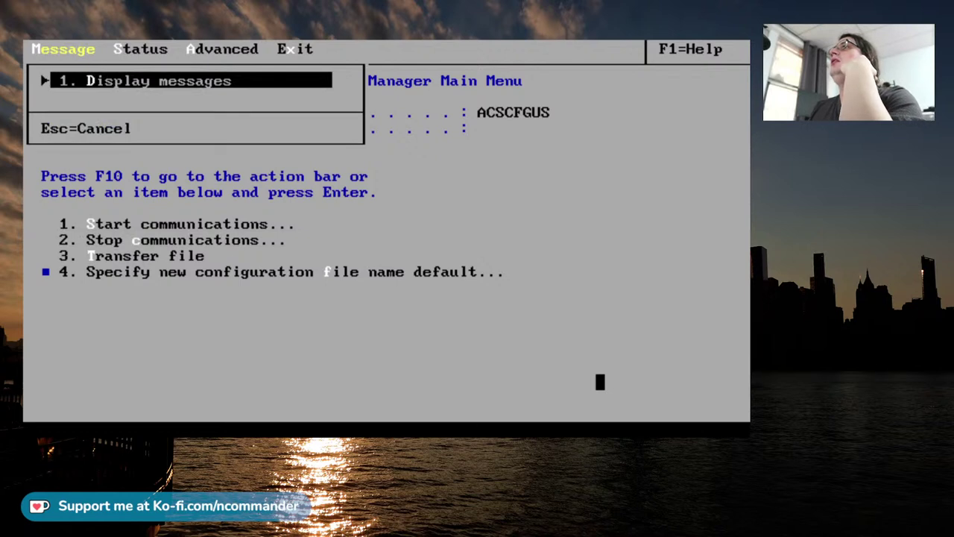
key(Escape)
key(F10)
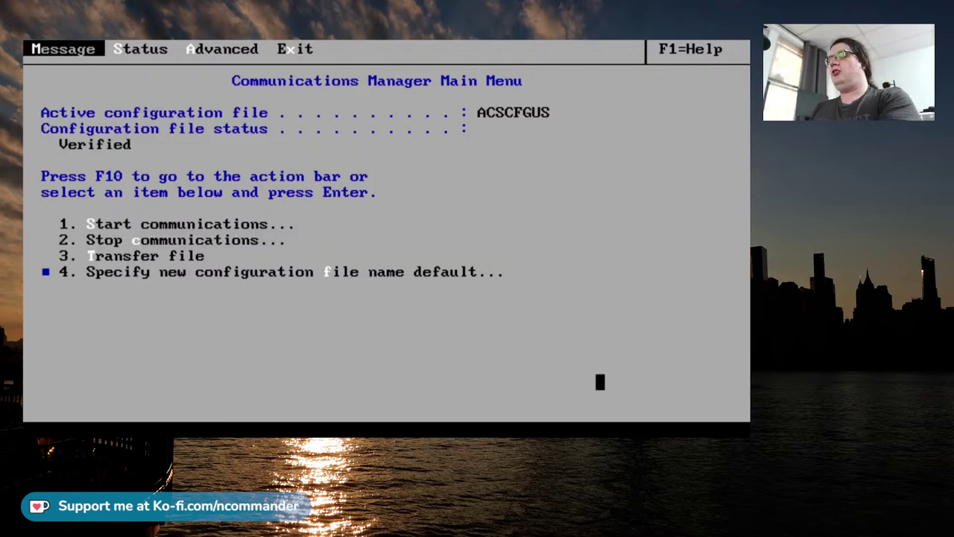
key(Right)
key(Right)
key(Return)
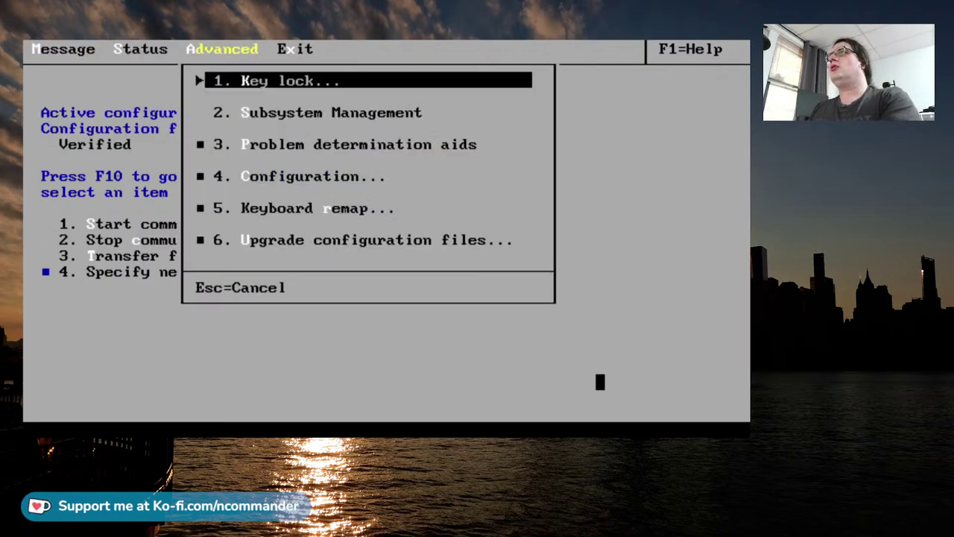
key(Up)
key(Escape)
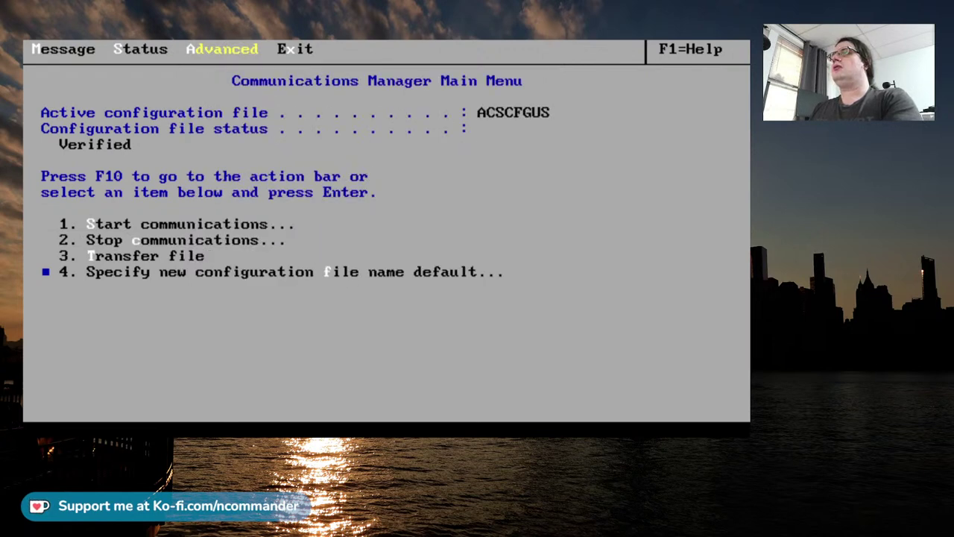
View the prompt for a new default configuration file name, cancel it, and check the status functions.
key(Return)
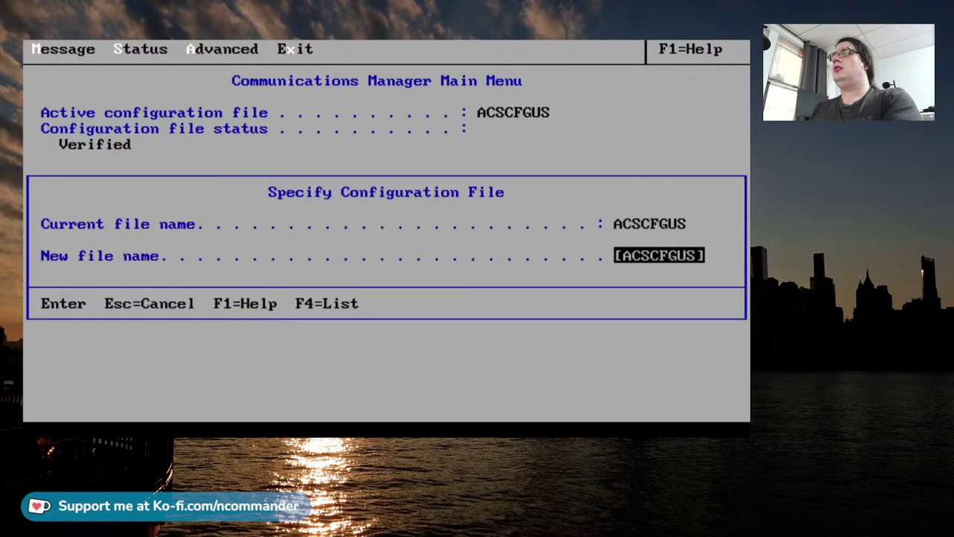
key(Escape)
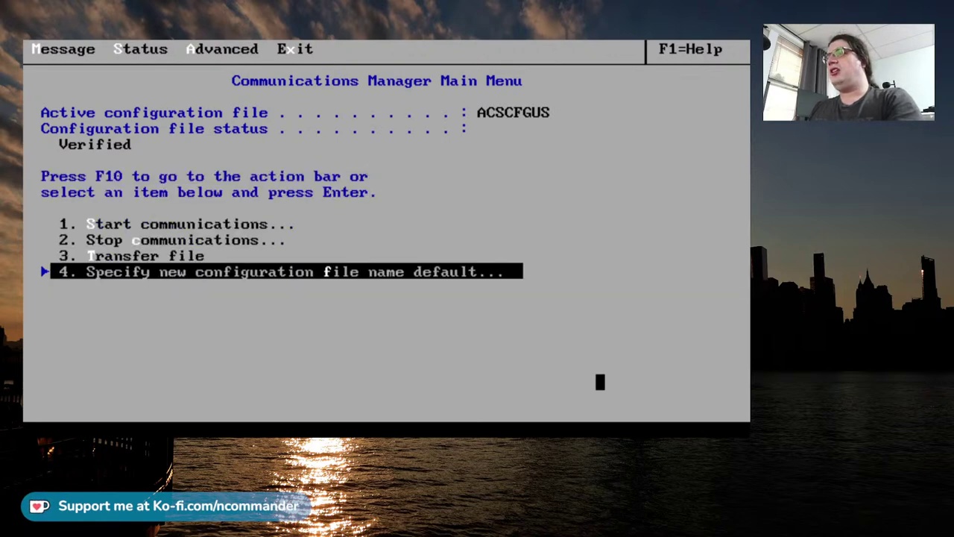
key(F10)
key(Right)
key(Return)
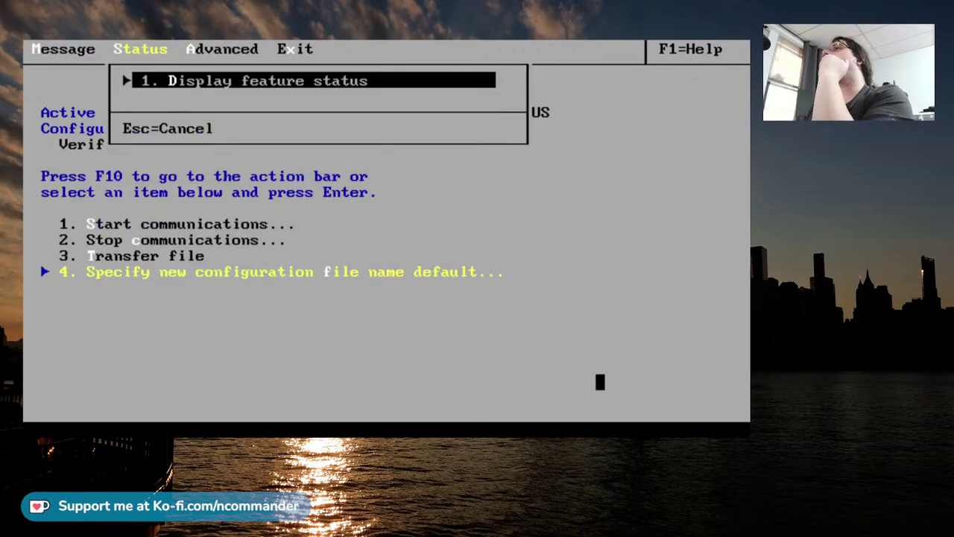
key(Escape)
key(Down)
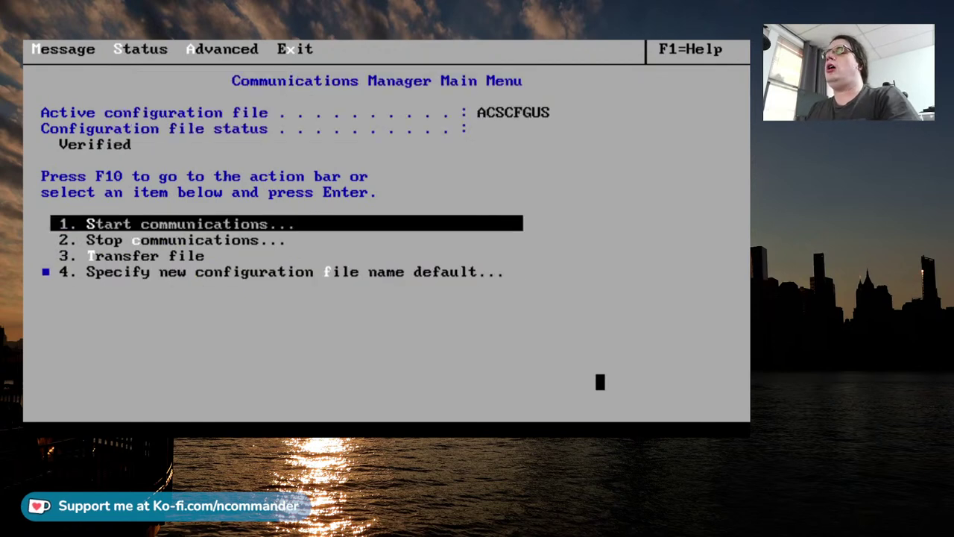
Look through the advanced functions, open the Configuration function's file name prompt, and cancel it.
key(F10)
key(Right)
key(Right)
key(Return)
key(Down)
key(Down)
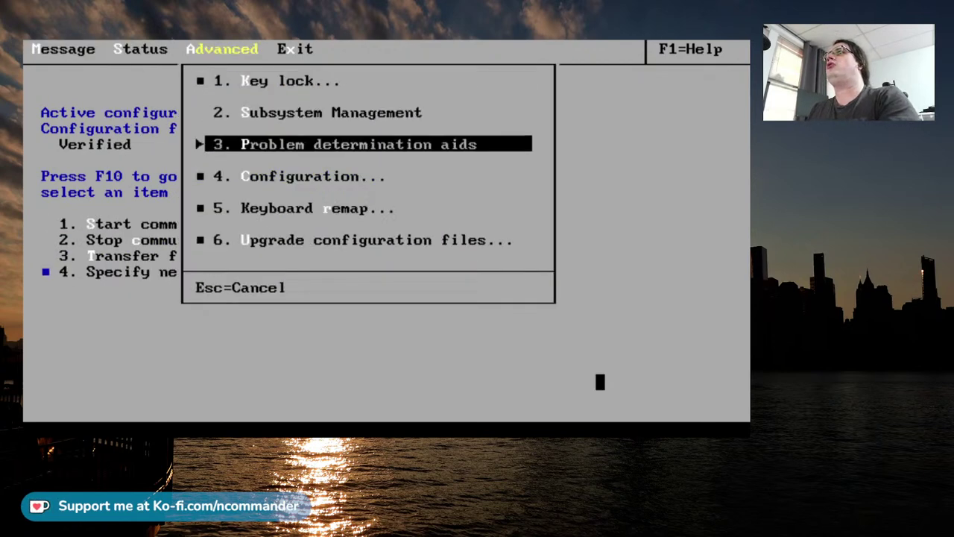
key(Down)
key(Escape)
key(Return)
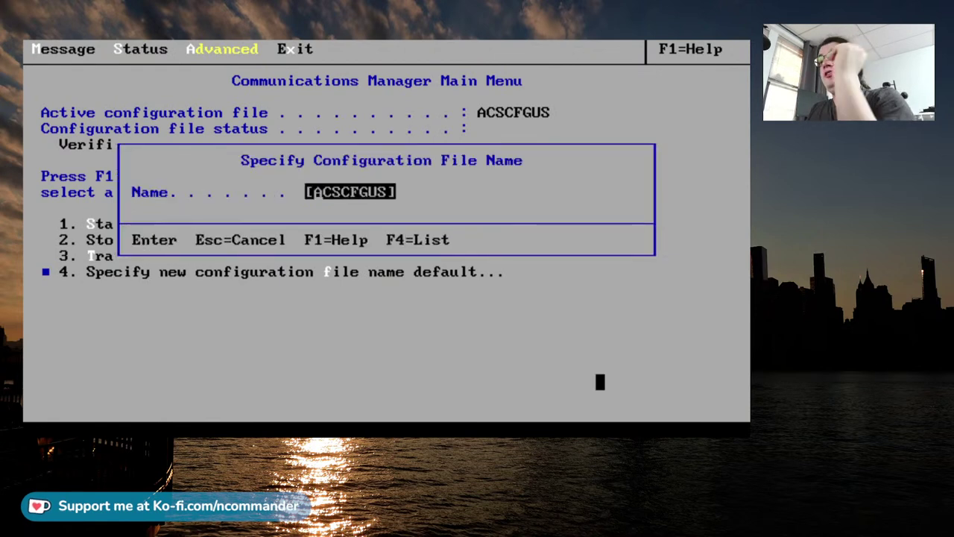
key(Escape)
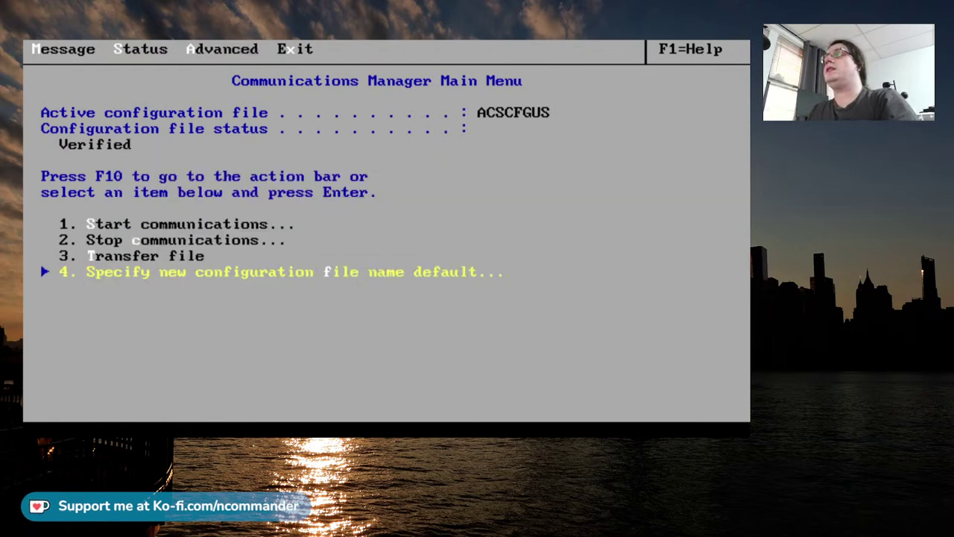
Try to start communications in the Communications Manager.
key(Return)
key(Escape)
key(Up)
key(Up)
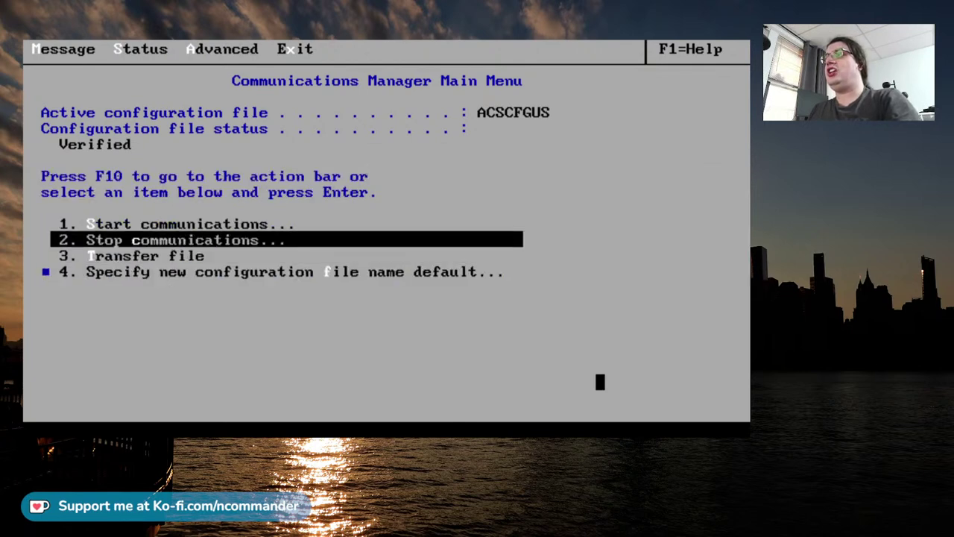
key(Up)
key(Down)
key(Up)
key(Return)
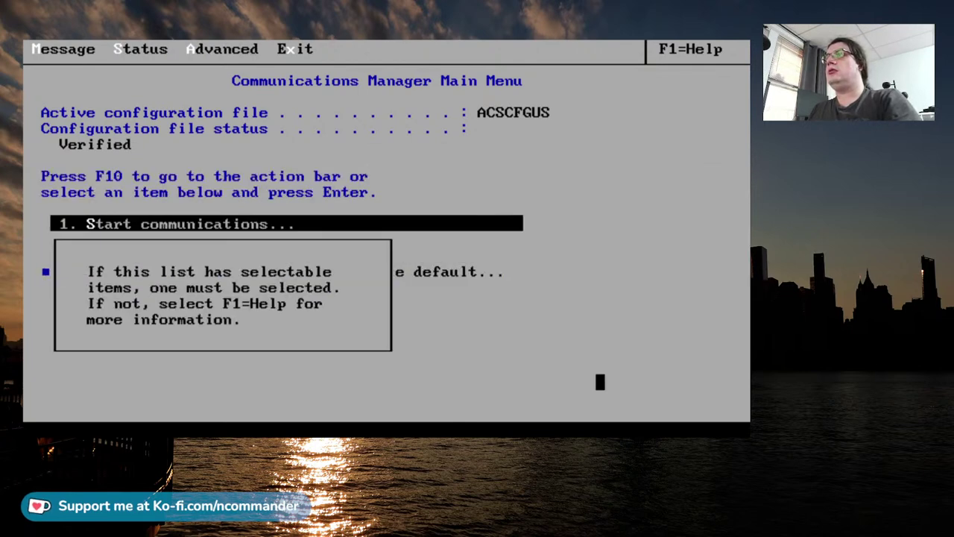
Try the Transfer file and Stop communications options, and attempt to start communications again.
key(Escape)
key(Down)
key(Down)
key(Down)
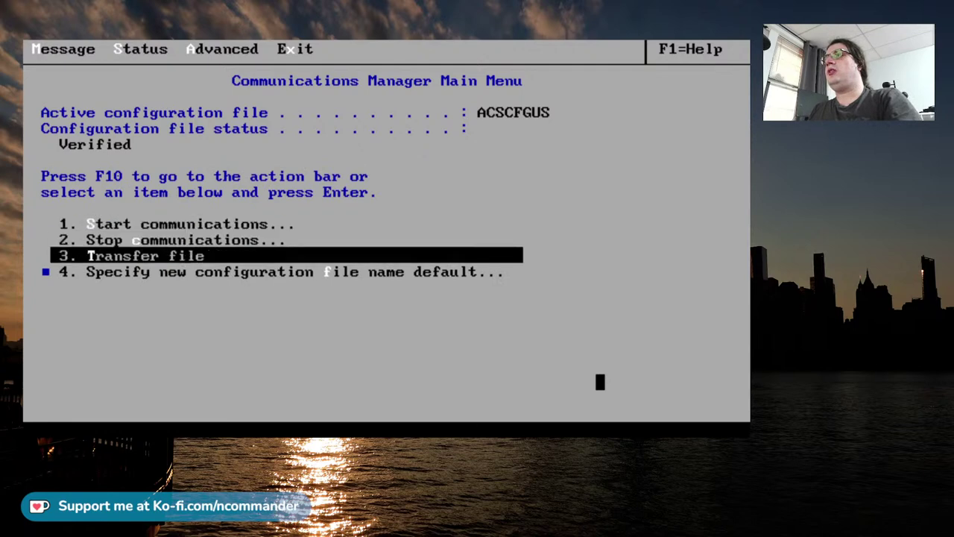
key(Return)
key(Escape)
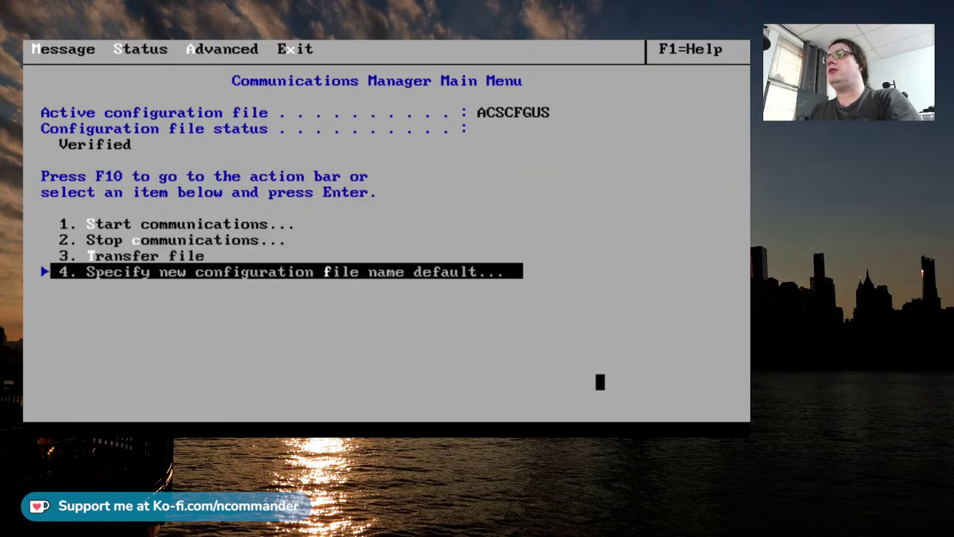
key(Up)
key(Return)
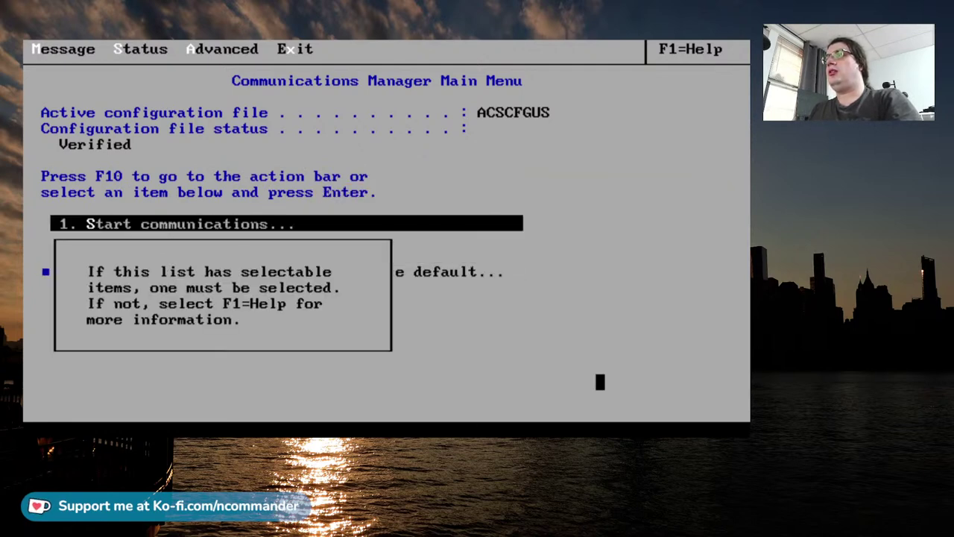
key(Escape)
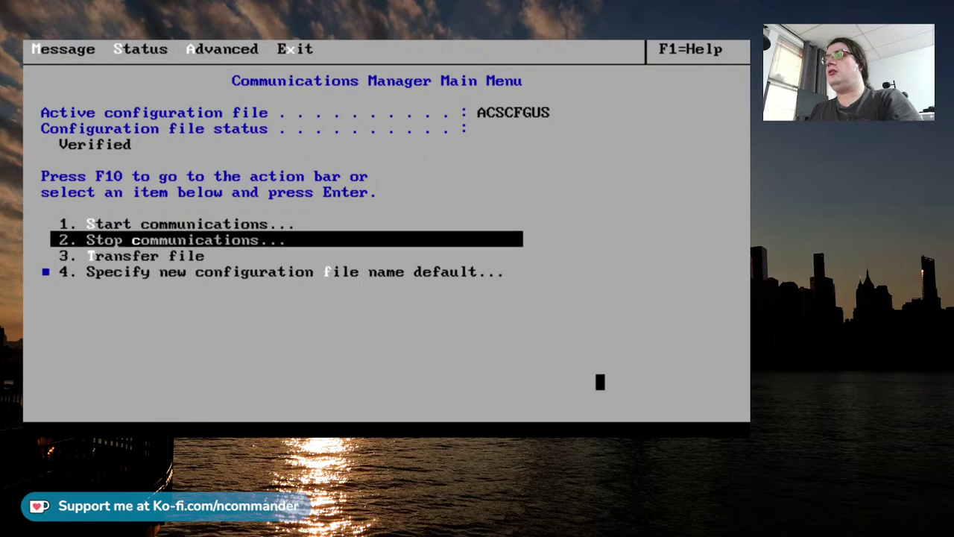
key(Up)
key(Return)
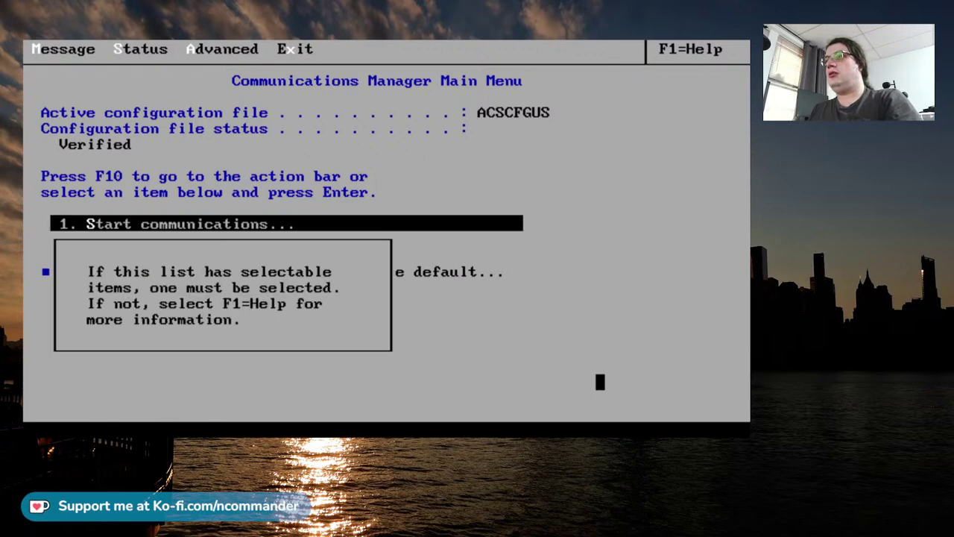
Open and cancel the Communications Manager's exit prompt, and switch back to the Start Programs window.
key(F3)
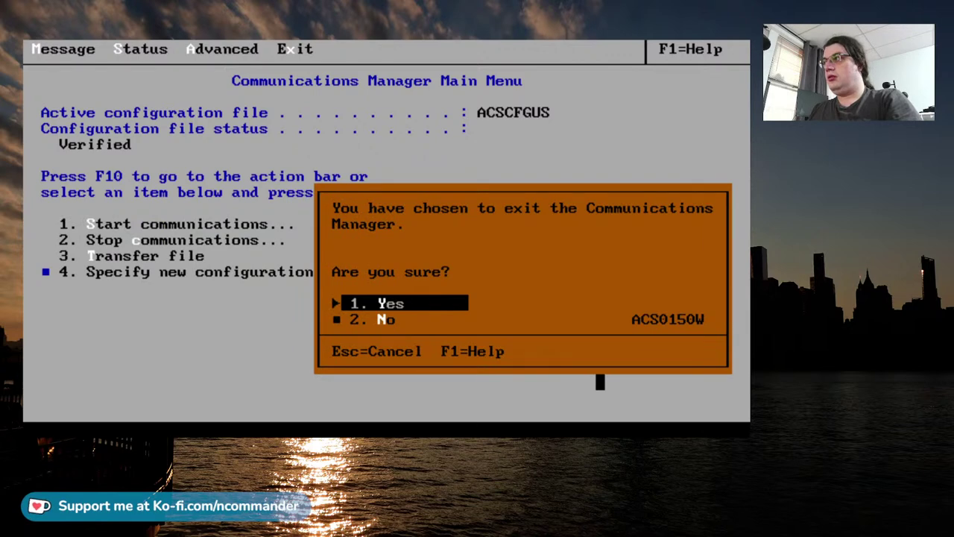
key(Escape)
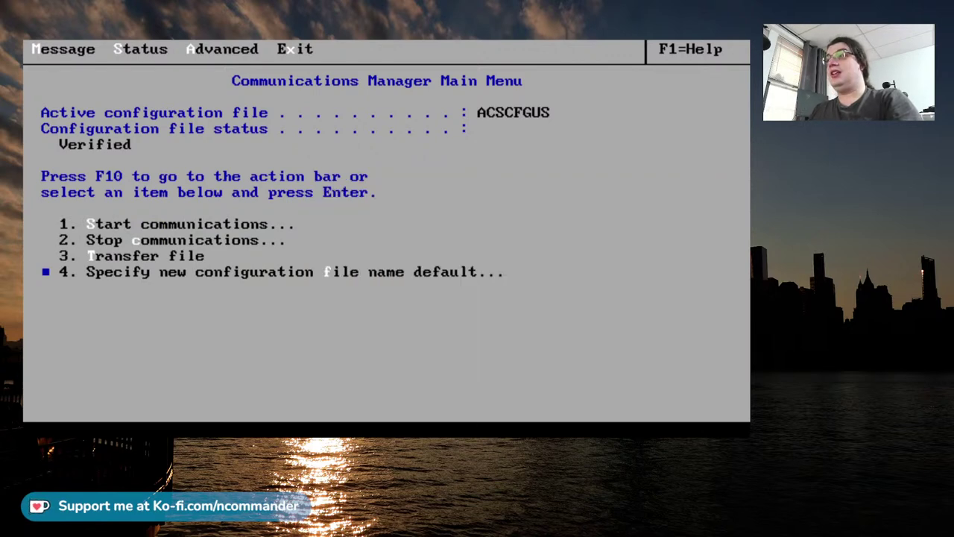
key(alt+Escape)
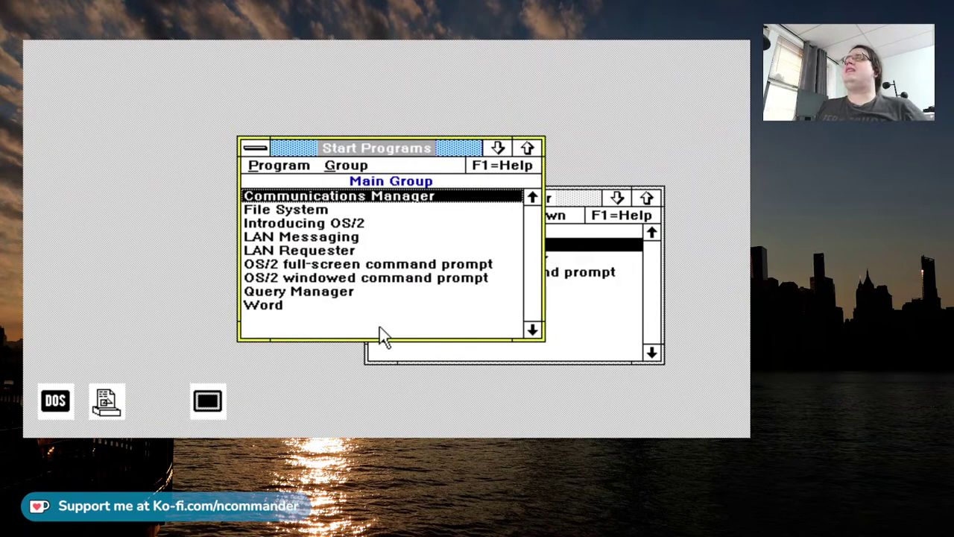
Try to start LAN Messaging and LAN Requester from the Main Group.
key(Down)
key(Down)
key(Down)
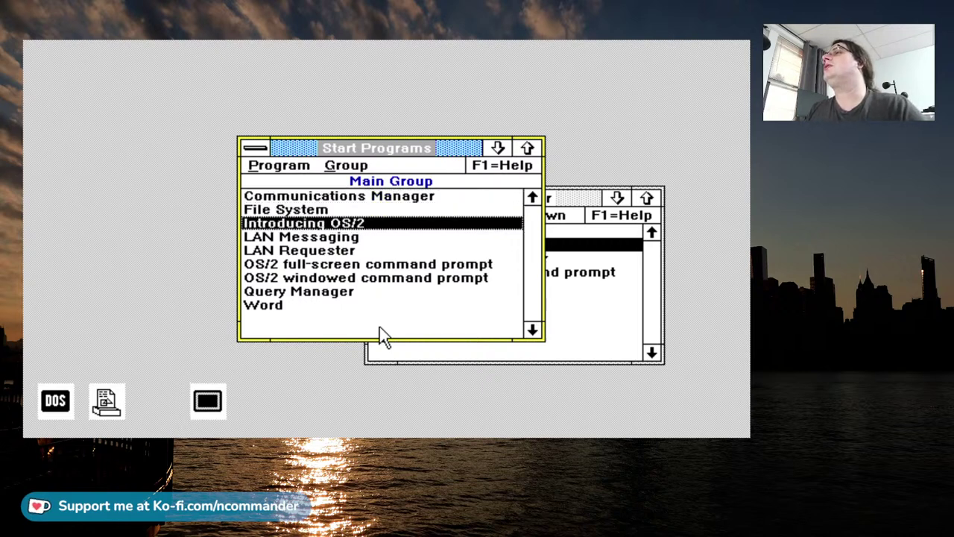
key(Return)
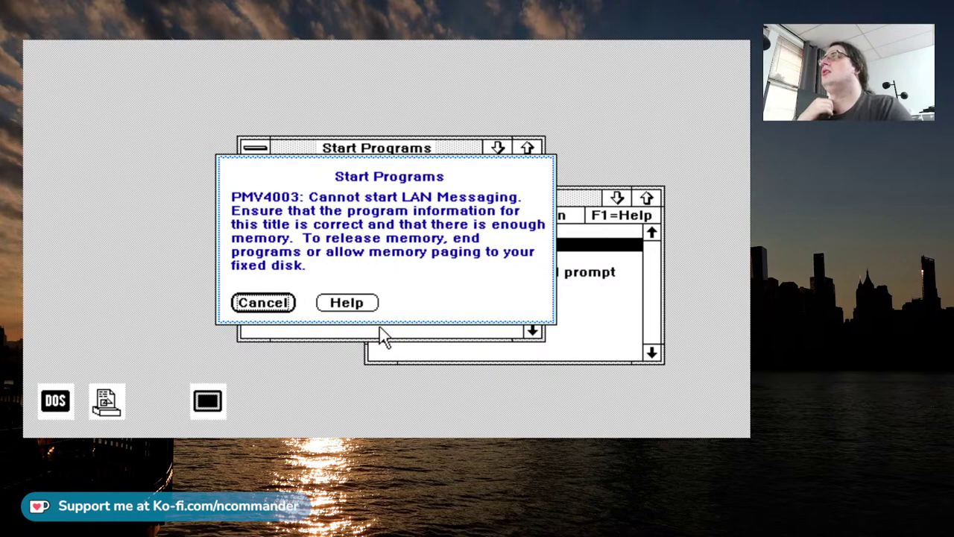
key(Escape)
key(Down)
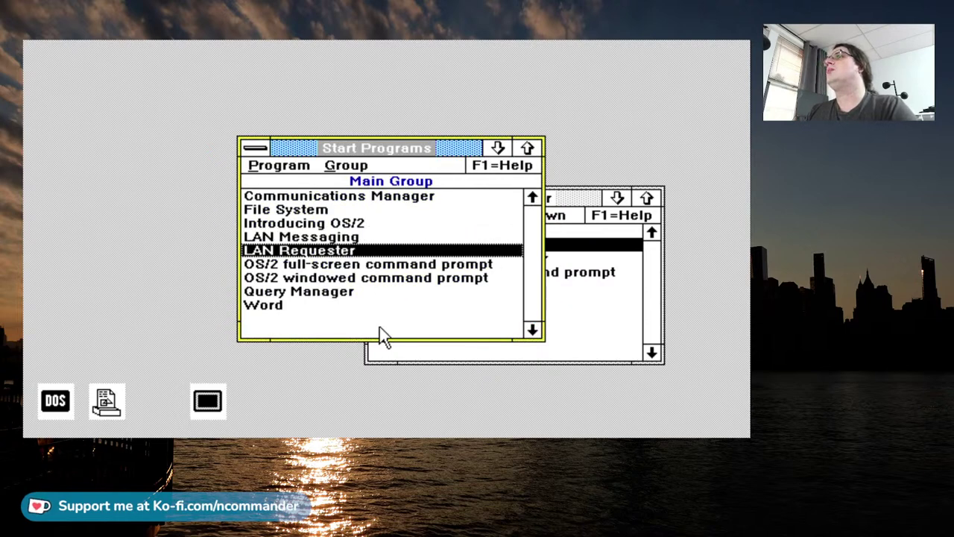
key(Return)
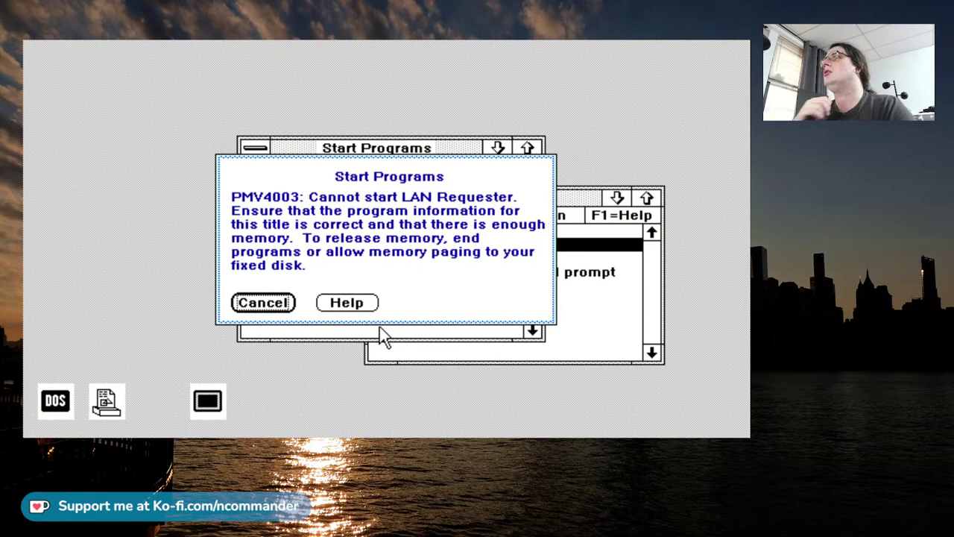
key(Escape)
Start Query Manager from the Main Group, view its Databases screen, and exit the program.
key(Down)
key(Down)
key(Down)
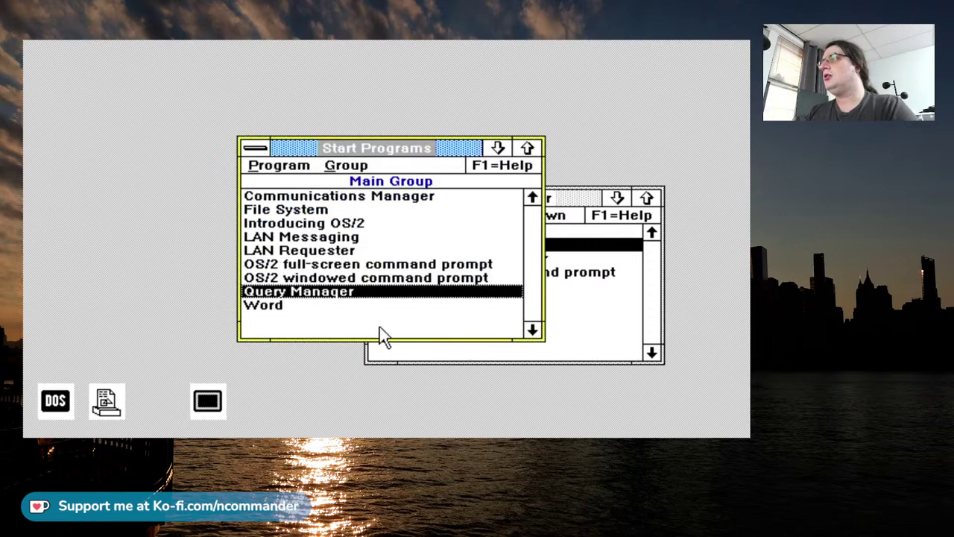
key(Return)
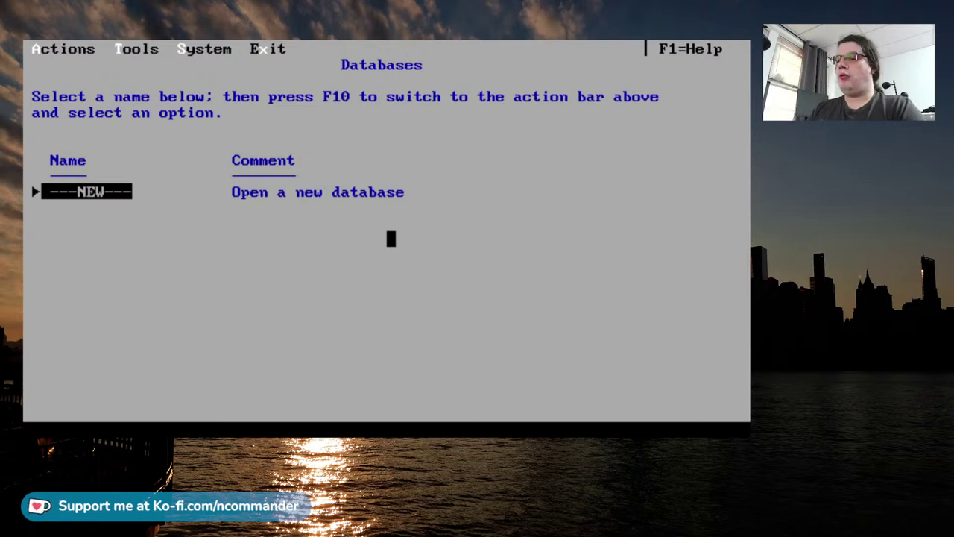
key(F10)
key(Right)
key(Right)
key(Right)
key(Return)
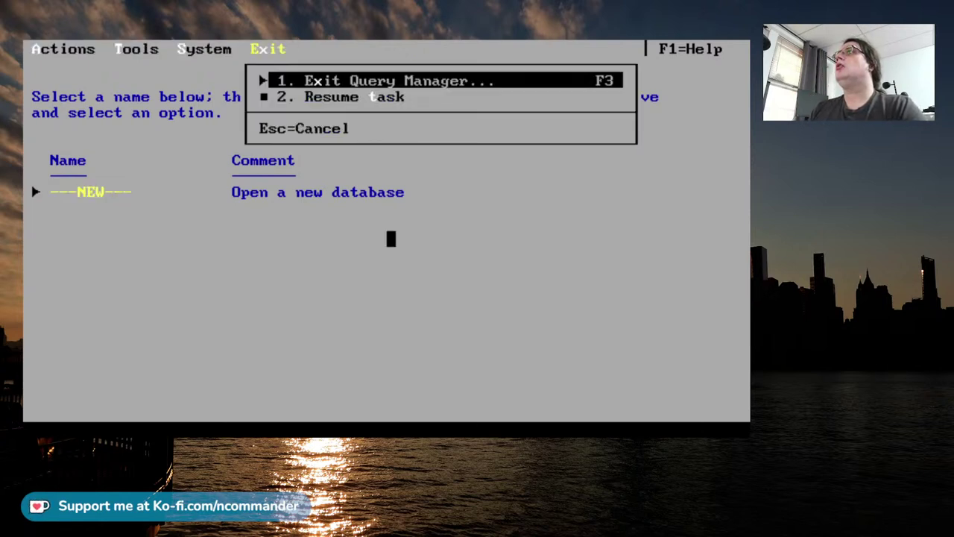
key(Return)
key(Return)
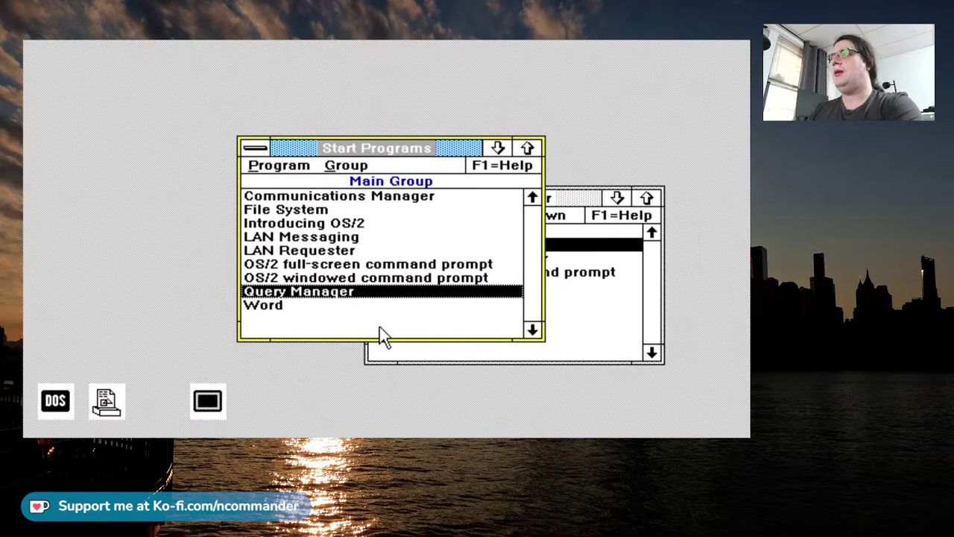
Open a maximized OS/2 windowed command prompt and list the C: root directory in wide format.
double_click(388, 277)
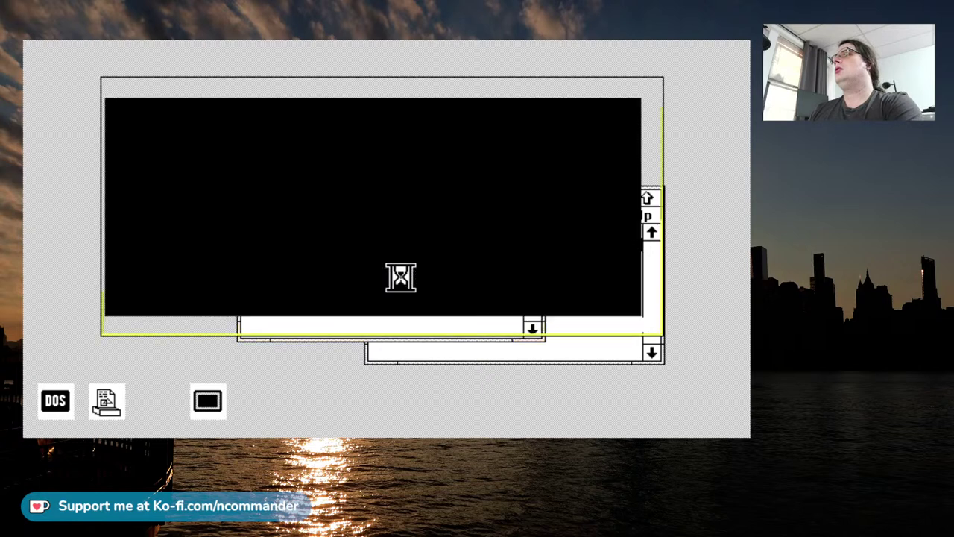
click(647, 89)
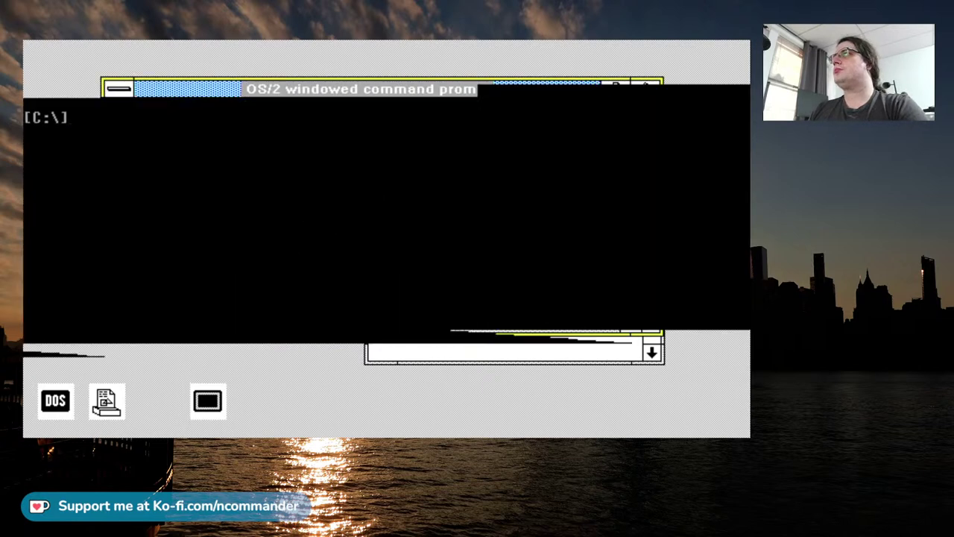
text(cd \)
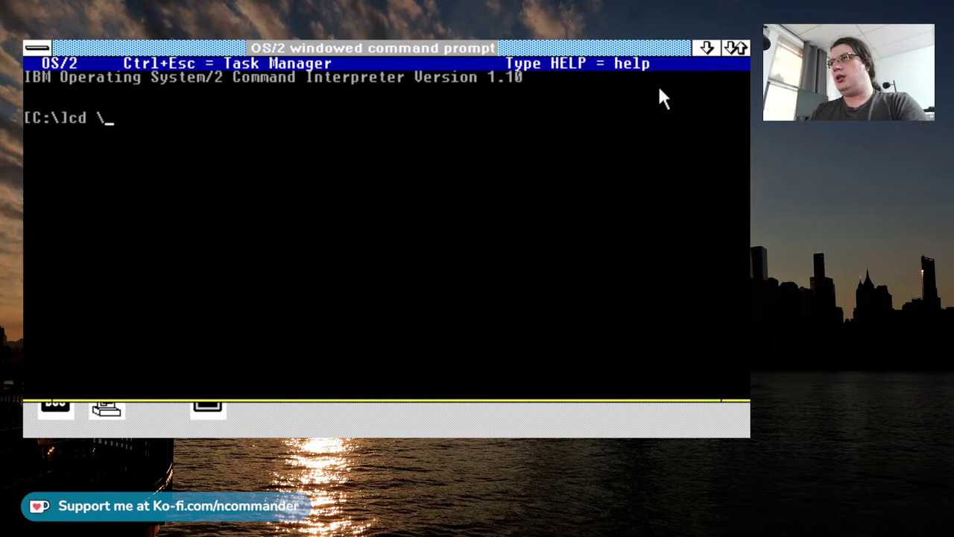
key(Return)
text(dir /w)
key(Return)
Try to change to the dmlib directory.
text(cd )
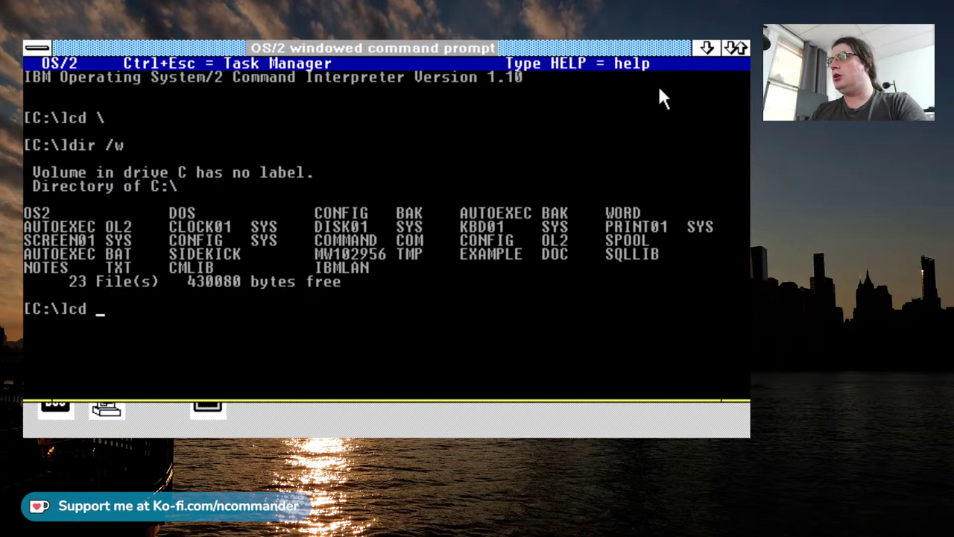
text(dm)
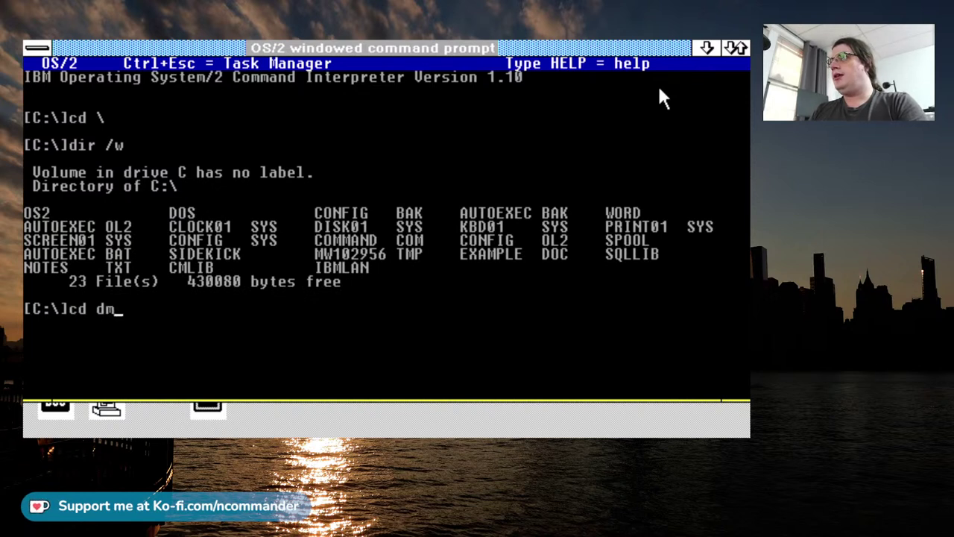
text(lib)
key(Return)
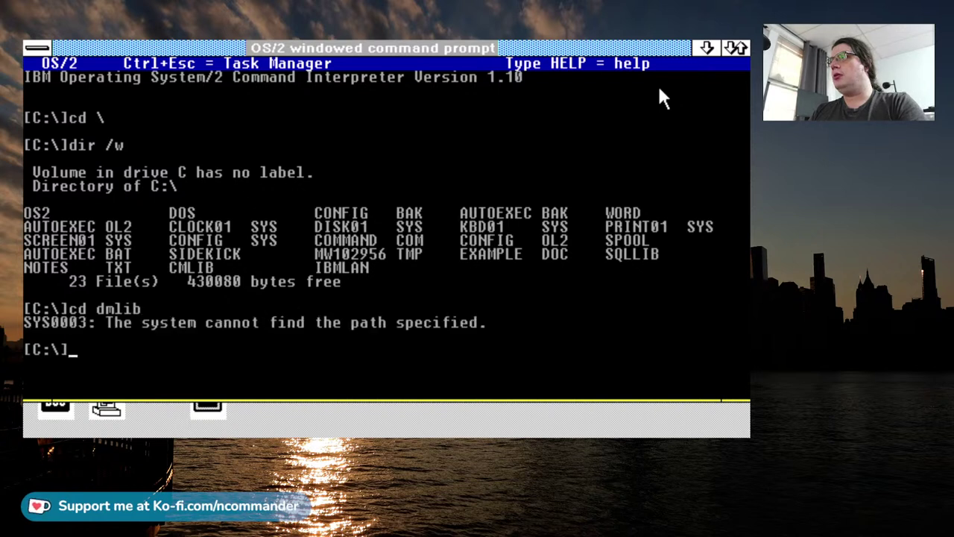
text(cd)
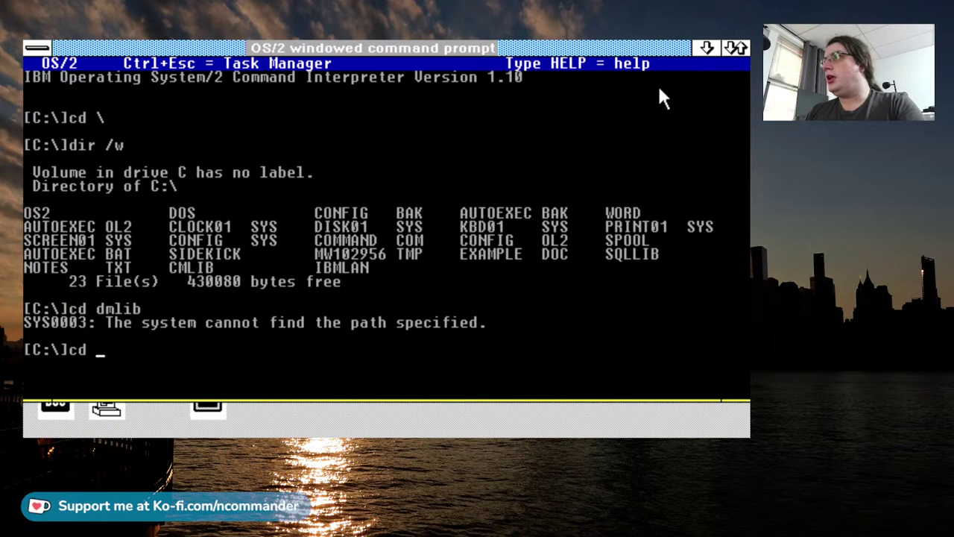
key(BackSpace)
key(BackSpace)
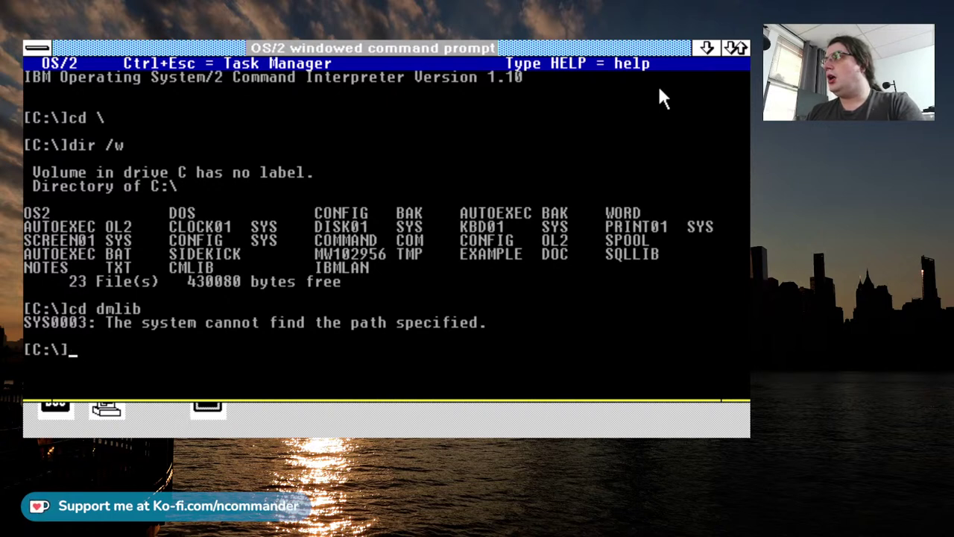
Change to the sqllib directory and list its files in wide format.
text(cd sqllib)
key(Return)
text(dir /w)
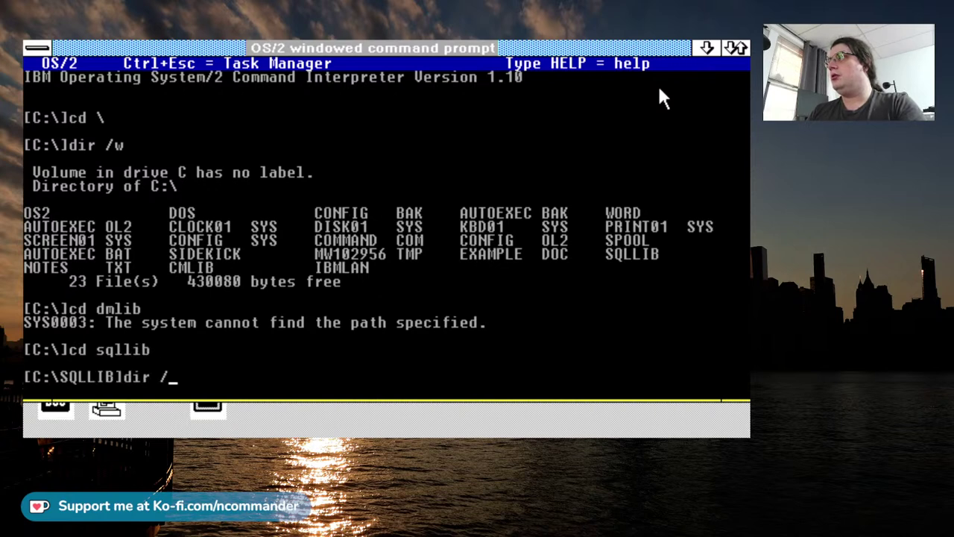
key(Return)
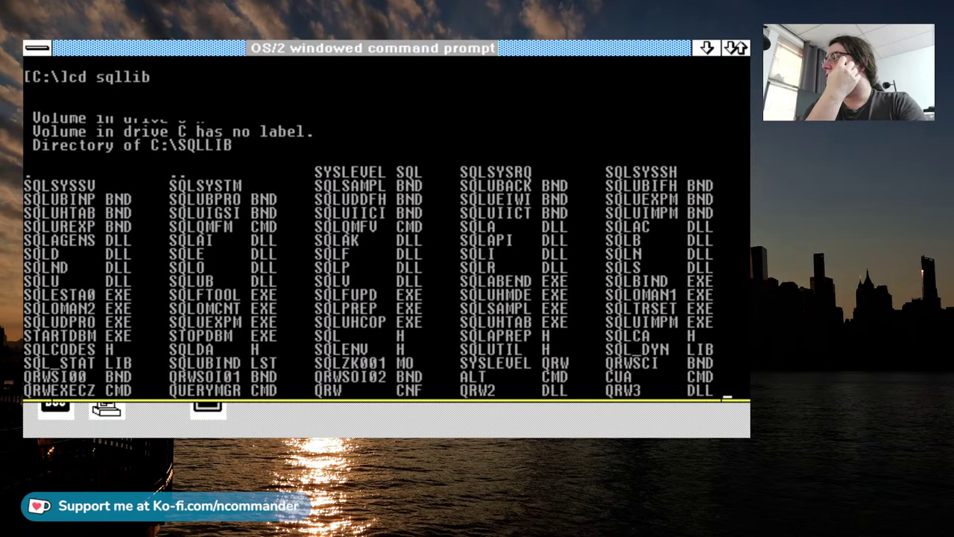
Search the SQLLIB directory with the pattern *sam*, and list its *.exe files.
text(d)
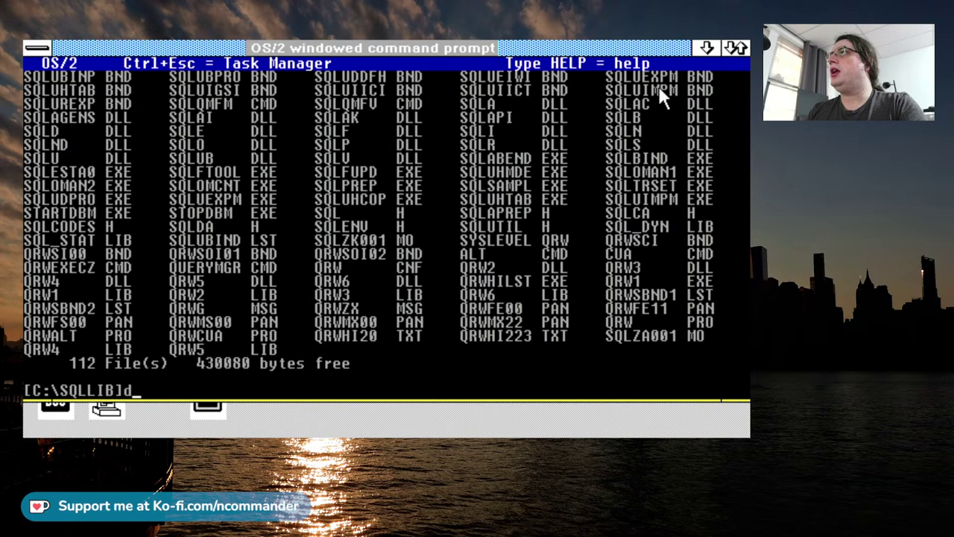
text(ir *sam*)
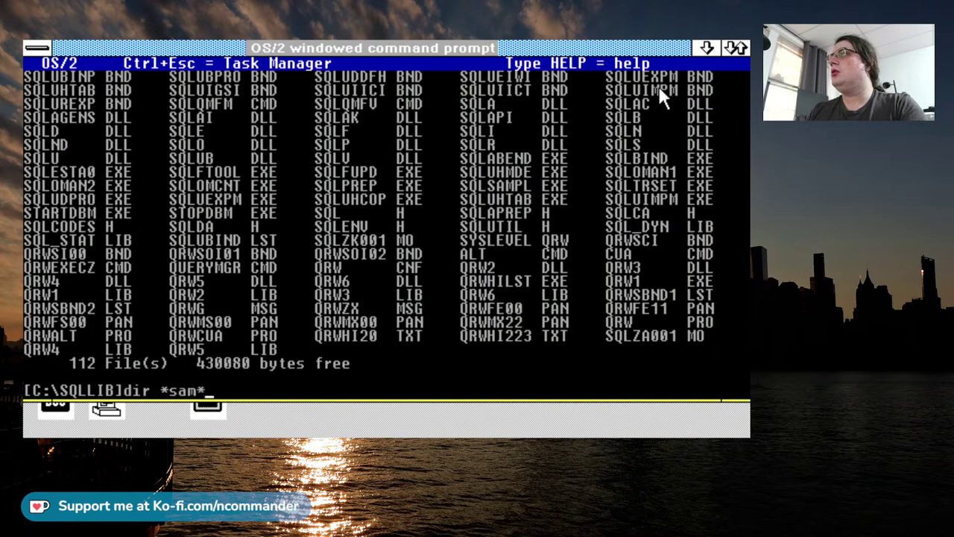
key(Return)
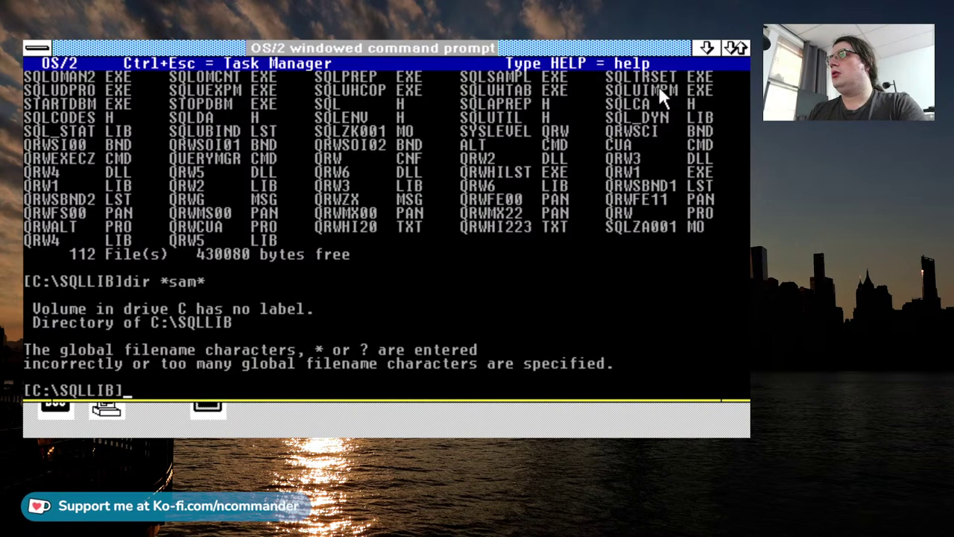
text(dir )
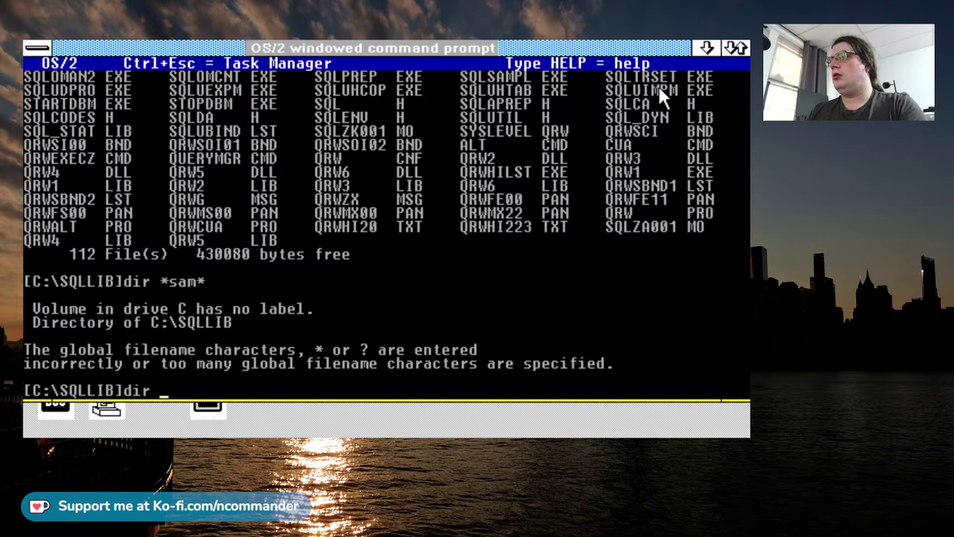
text(*.exe)
key(Return)
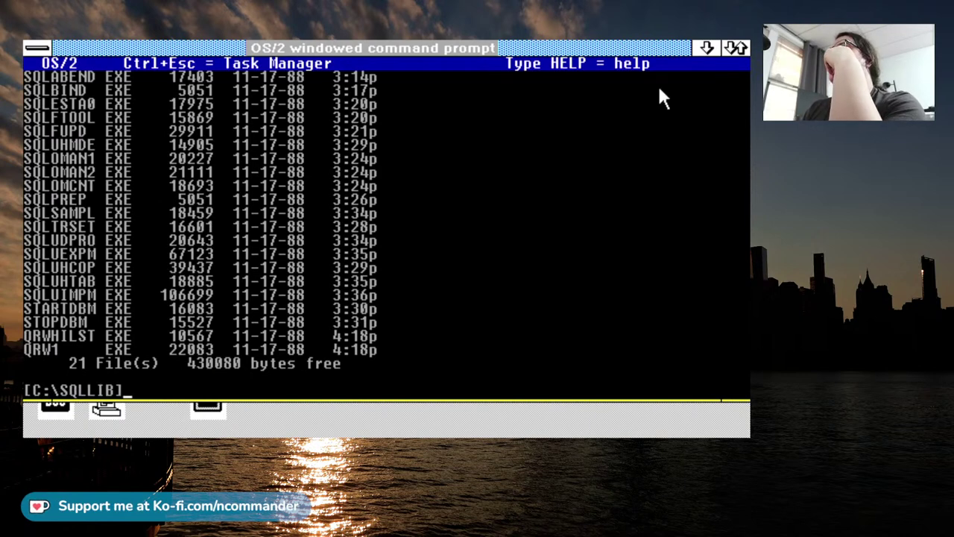
Run the sqlsampl program from the SQLLIB directory.
text(sql)
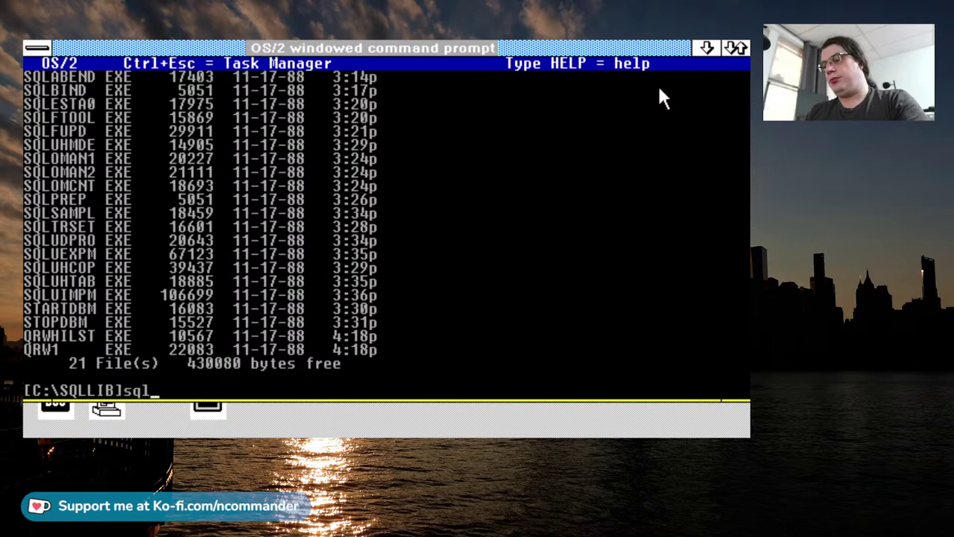
text(sampl)
key(Return)
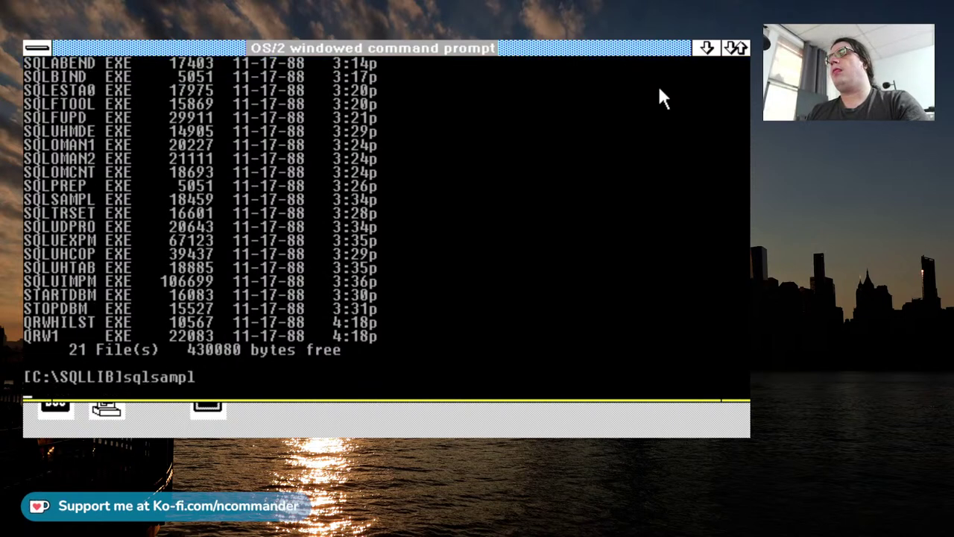
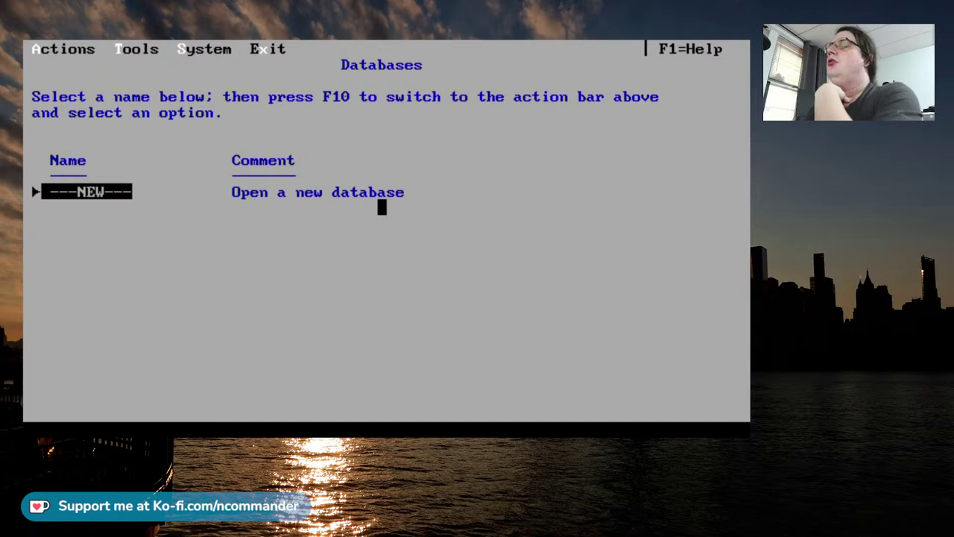
Look through the database tools offered in Query Manager, from reconfiguring to backup and catalog.
key(F10)
key(Right)
key(Return)
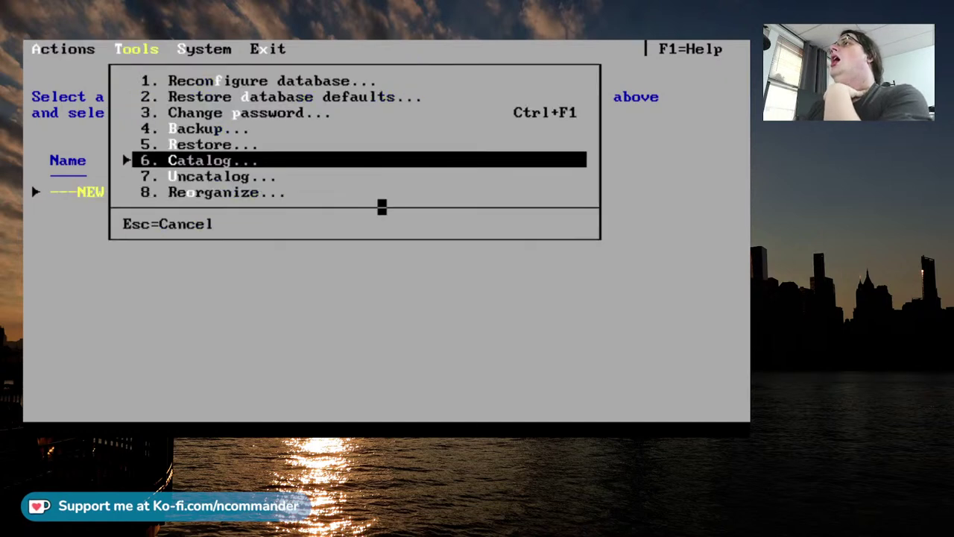
key(Up)
key(Up)
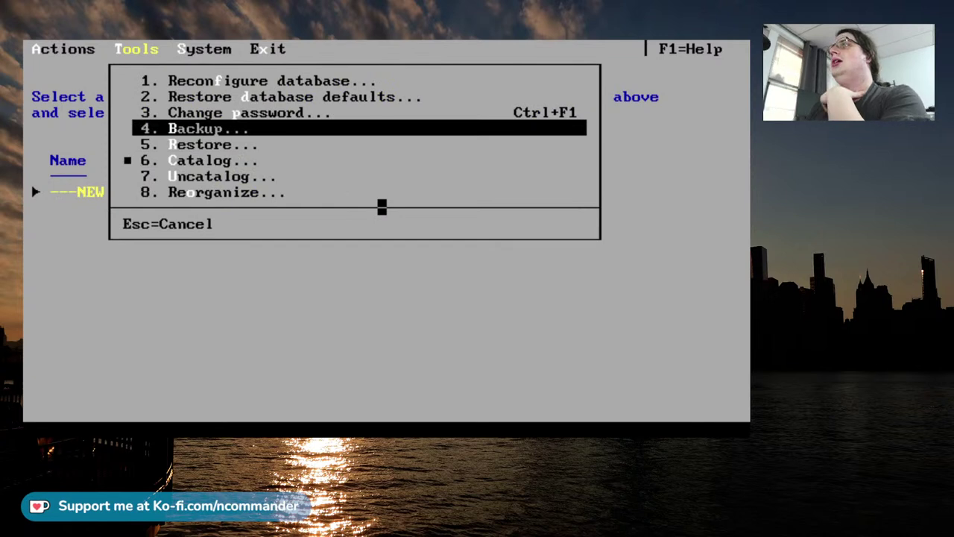
key(Escape)
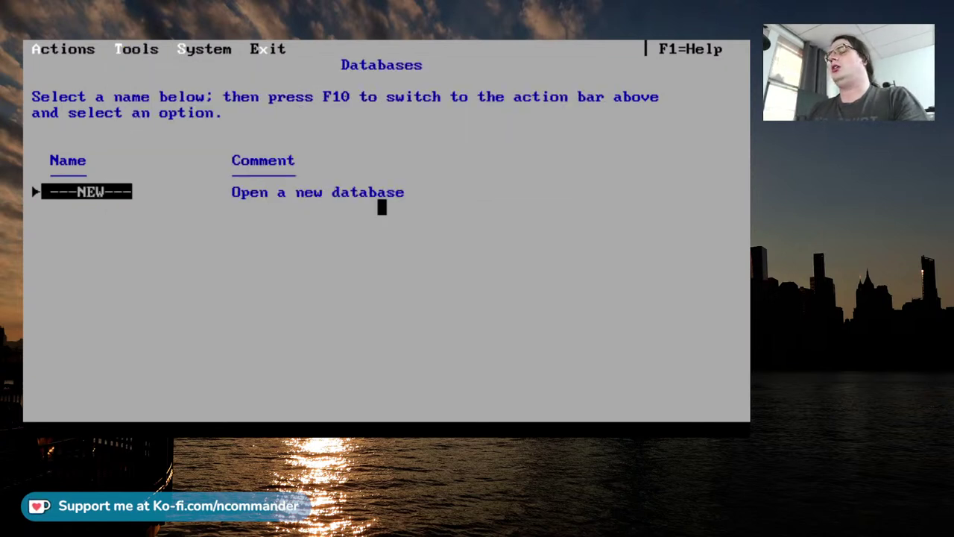
Exit Query Manager from the Databases screen.
key(F10)
key(Right)
key(Right)
key(Right)
key(Return)
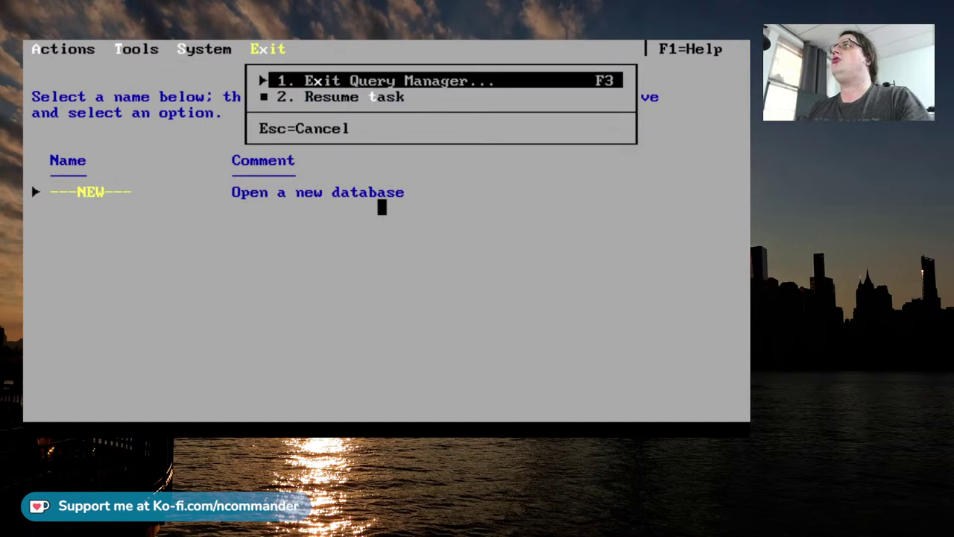
key(Return)
key(Return)
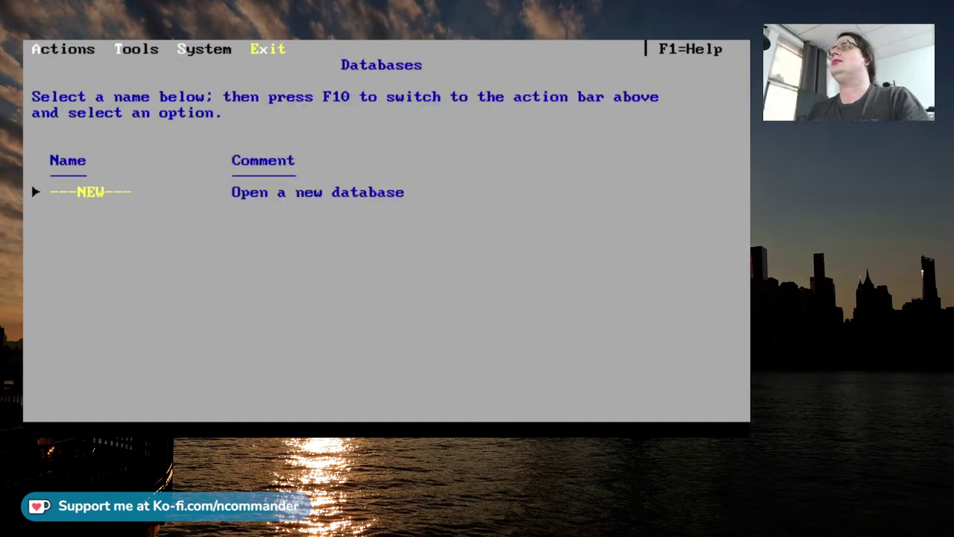
key(alt+Escape)
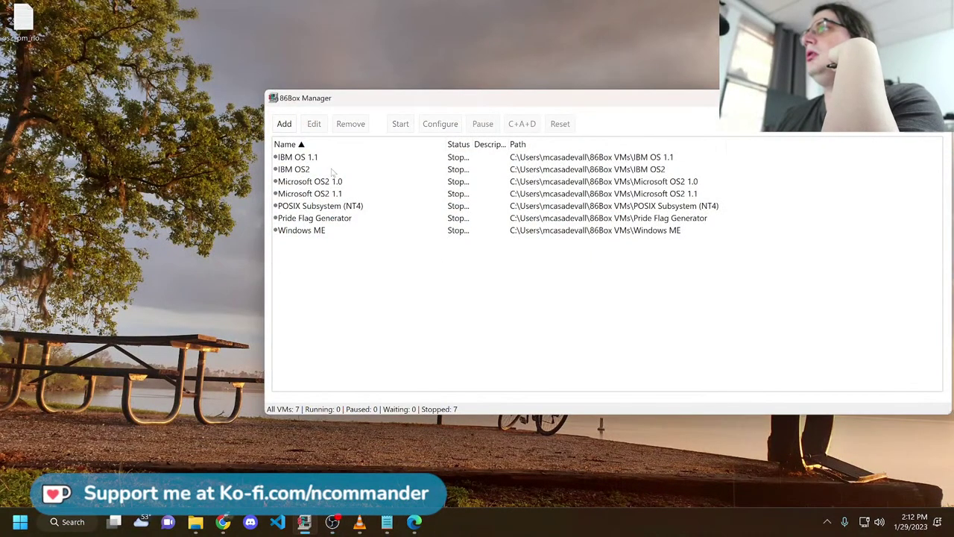
click(330, 170)
click(314, 124)
click(387, 223)
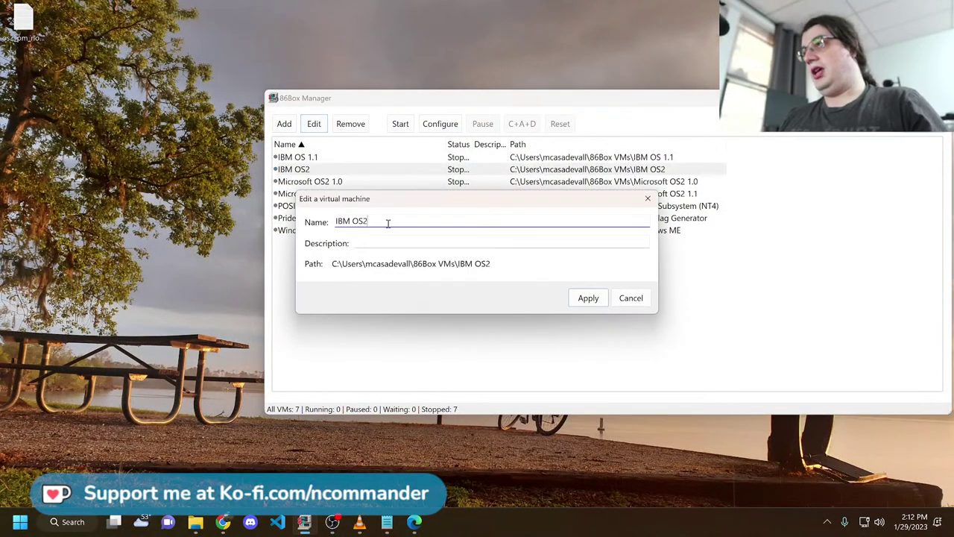
key(Escape)
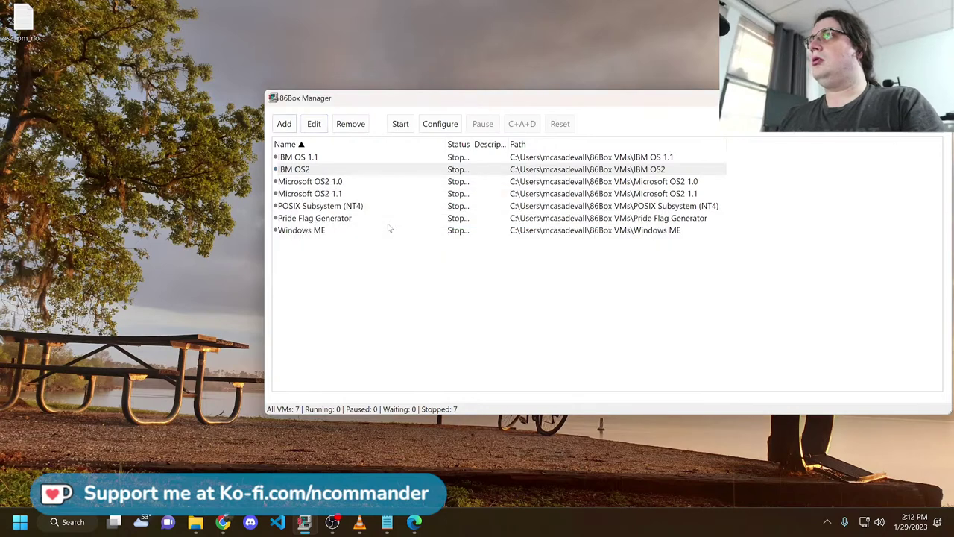
Rename the IBM OS 1.1 virtual machine to IBM OS2 1.1.
click(393, 158)
click(314, 124)
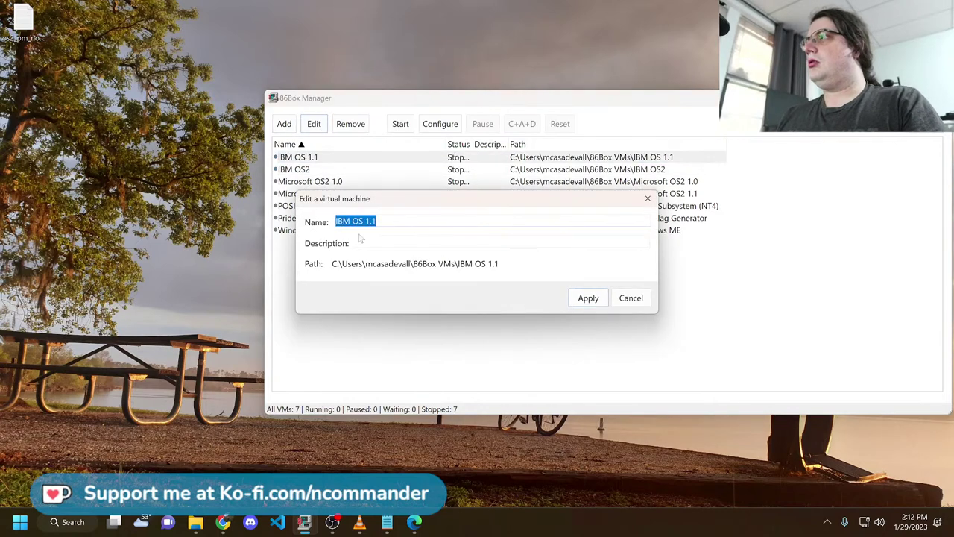
click(373, 220)
text(2)
click(582, 300)
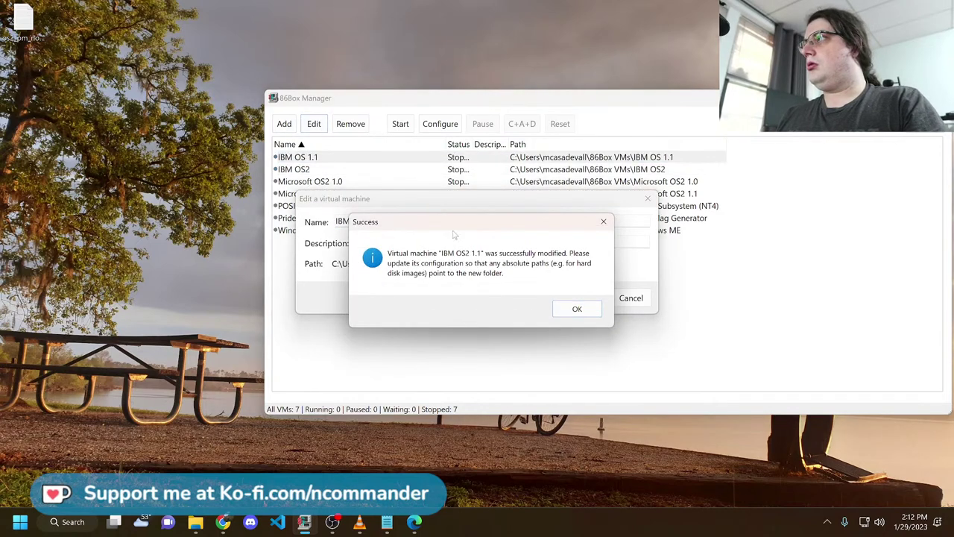
click(576, 309)
Clone the IBM OS2 1.1 virtual machine as IBM OS2 1.2, with the option to configure it right away.
click(345, 168)
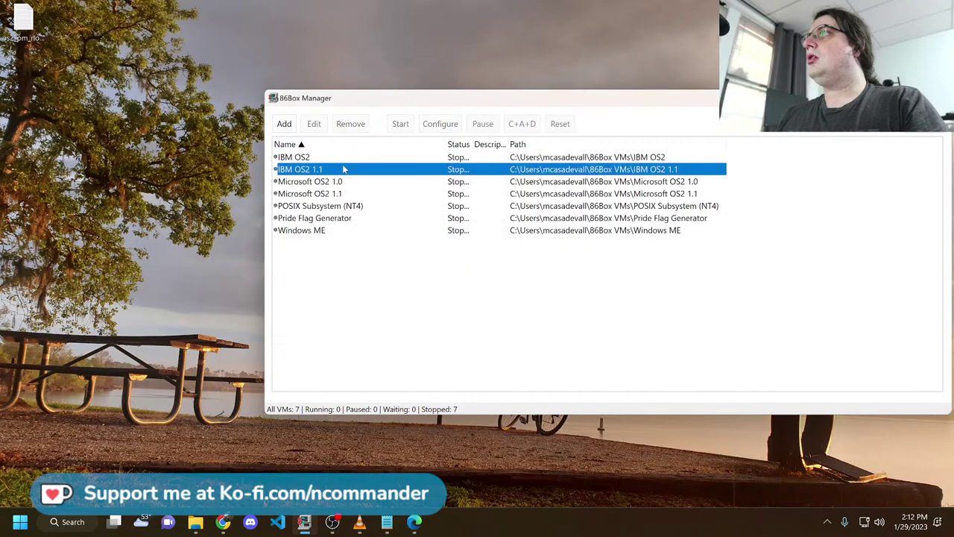
right_click(371, 167)
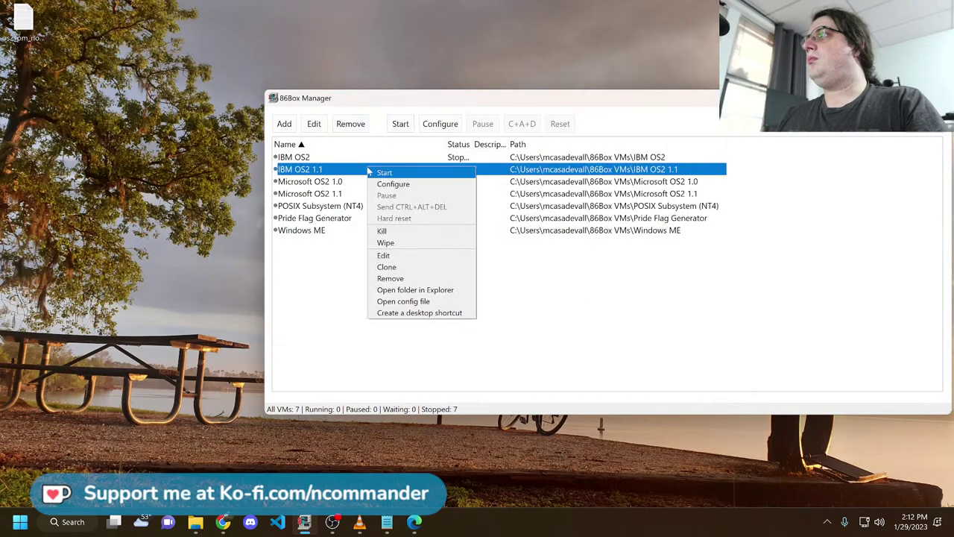
click(427, 278)
text(IBM )
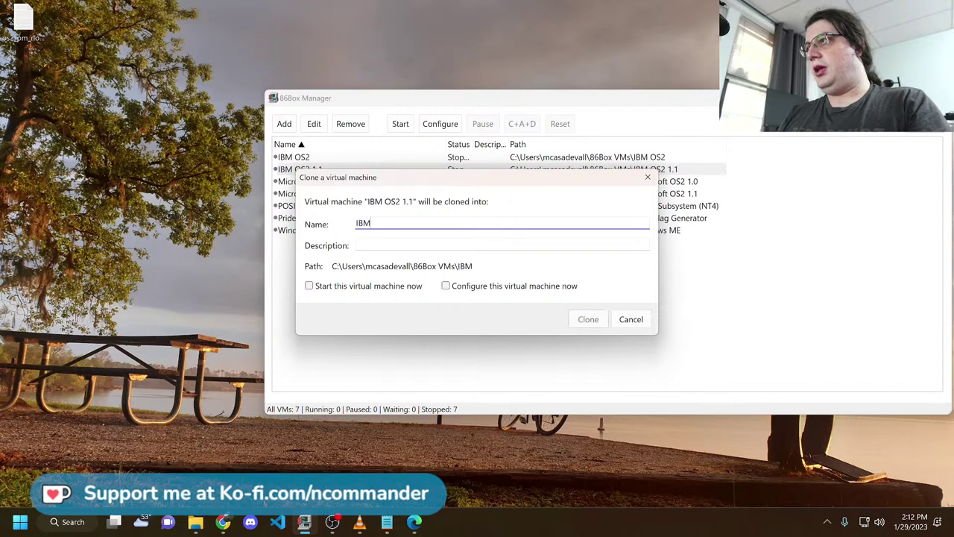
text(OS2 1.2)
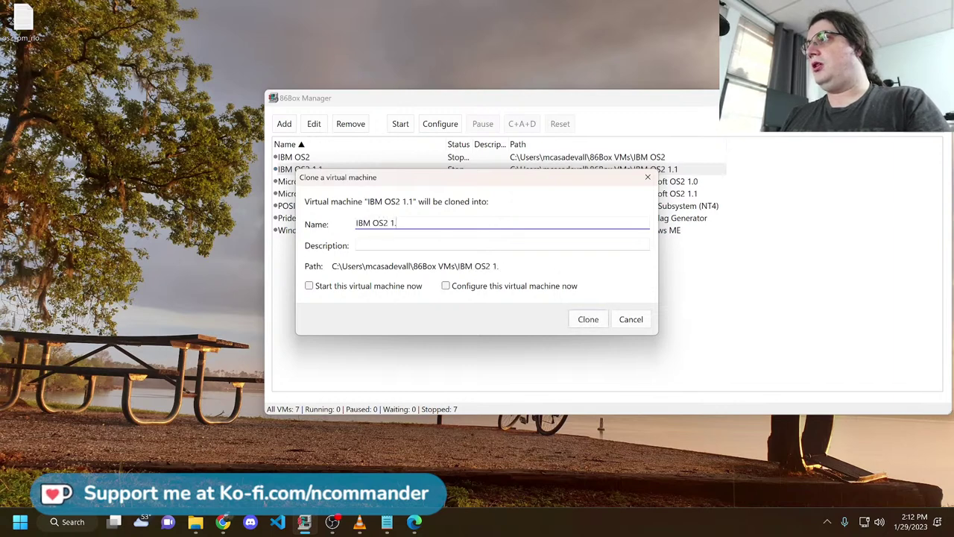
click(446, 285)
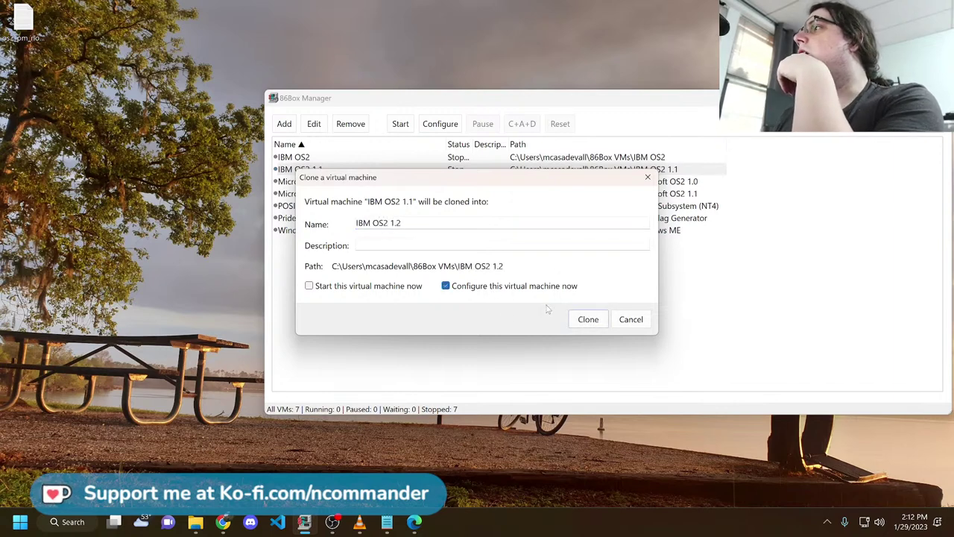
click(582, 320)
click(578, 313)
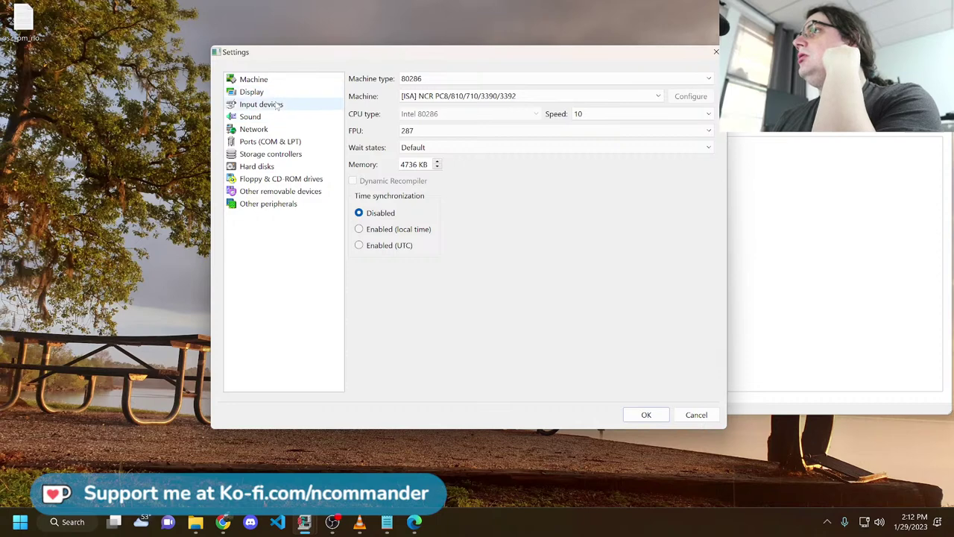
Start adding a new hard disk to the cloned machine, using the 30 MB (CHS: 733, 5, 17) type.
click(286, 166)
click(481, 97)
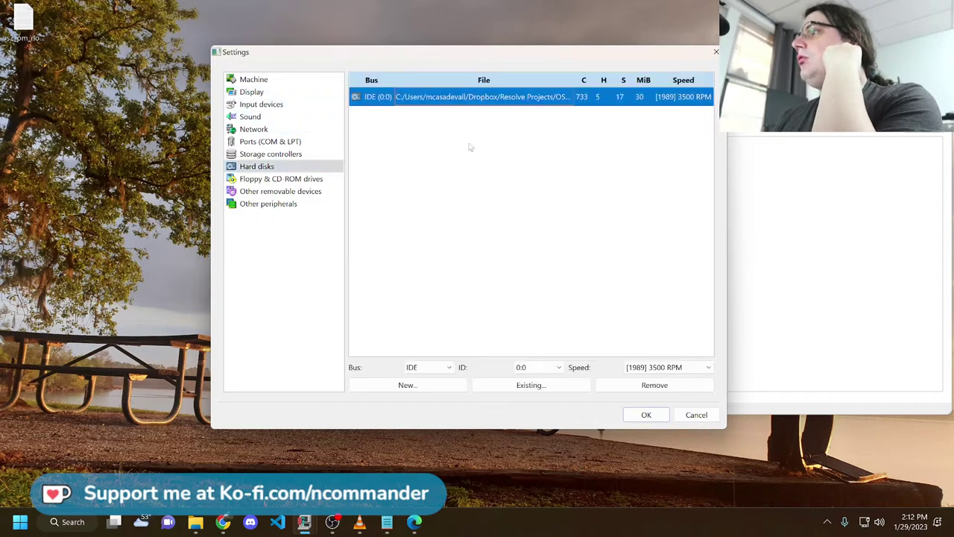
click(458, 384)
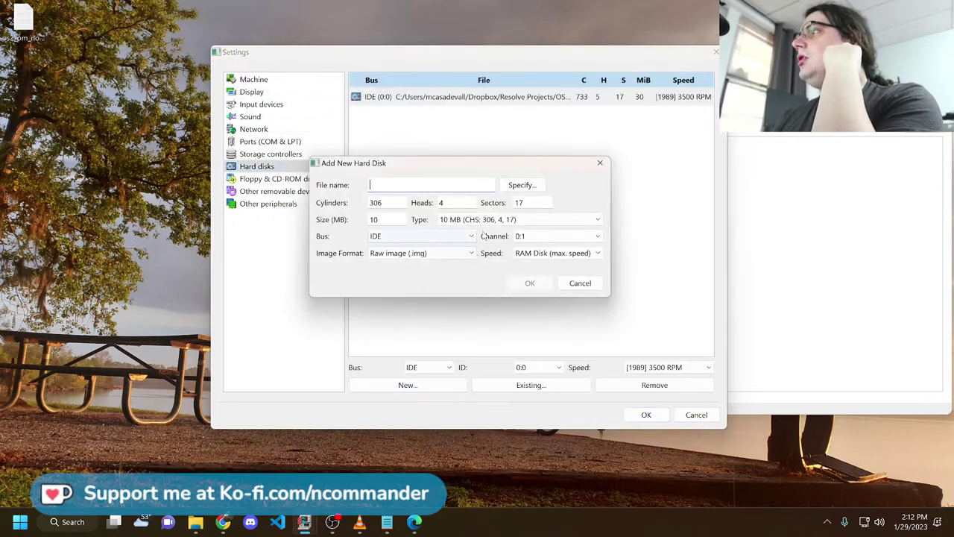
click(493, 222)
scroll(490, 269, down, 10)
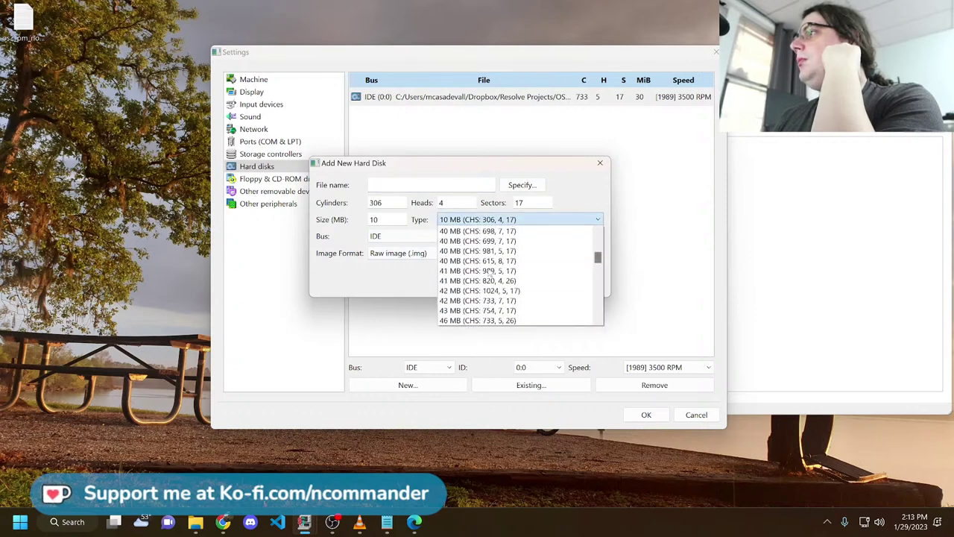
scroll(488, 271, up, 5)
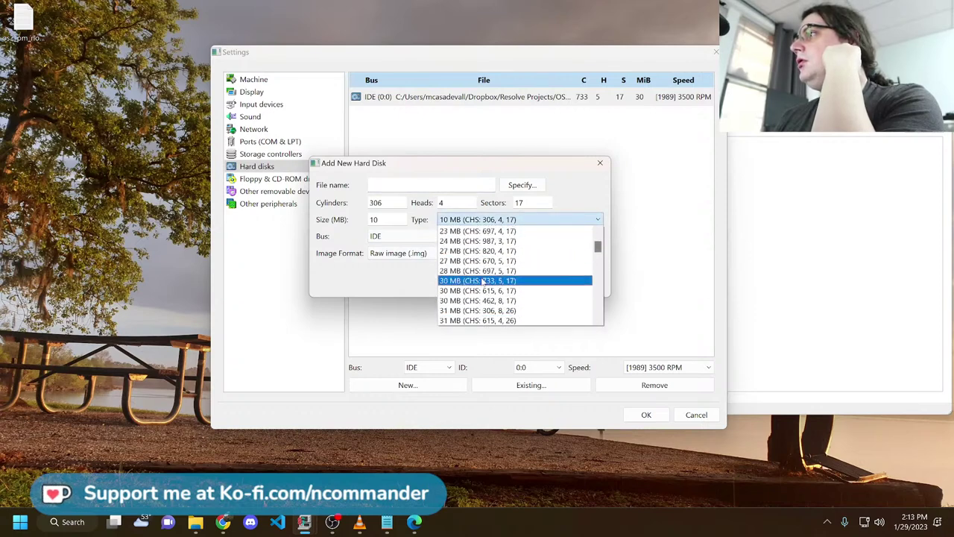
click(483, 280)
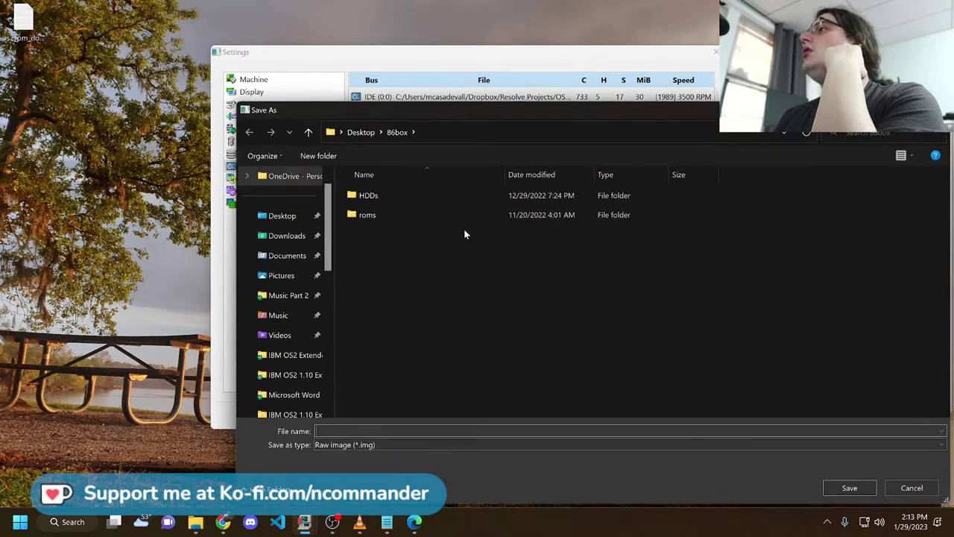
Name the new disk image IBM_OS2_12.img in the HDDs folder and create it.
double_click(408, 200)
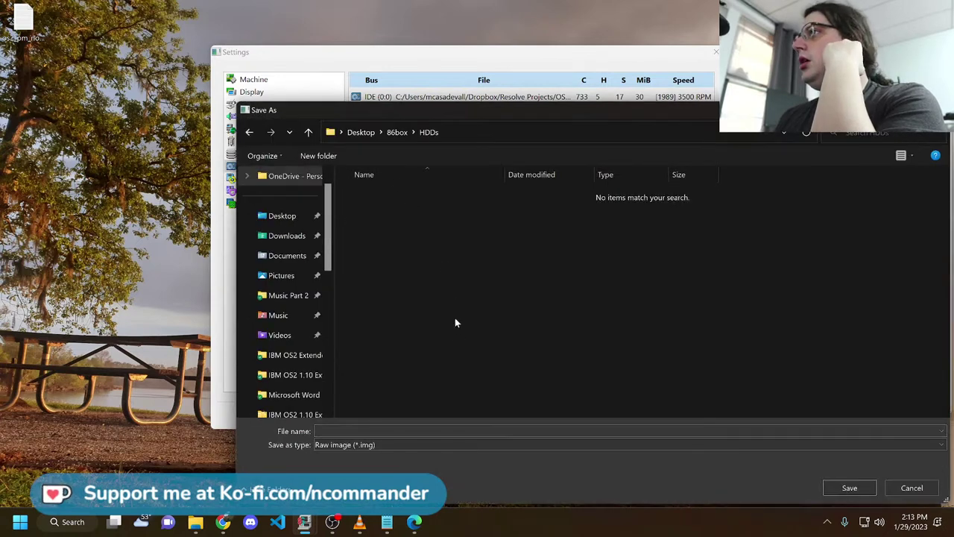
key(Escape)
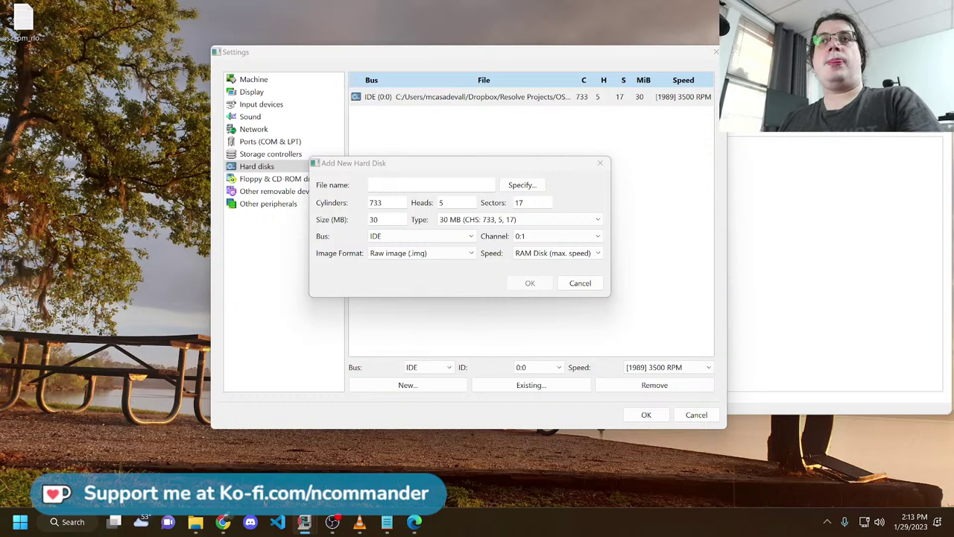
key(Return)
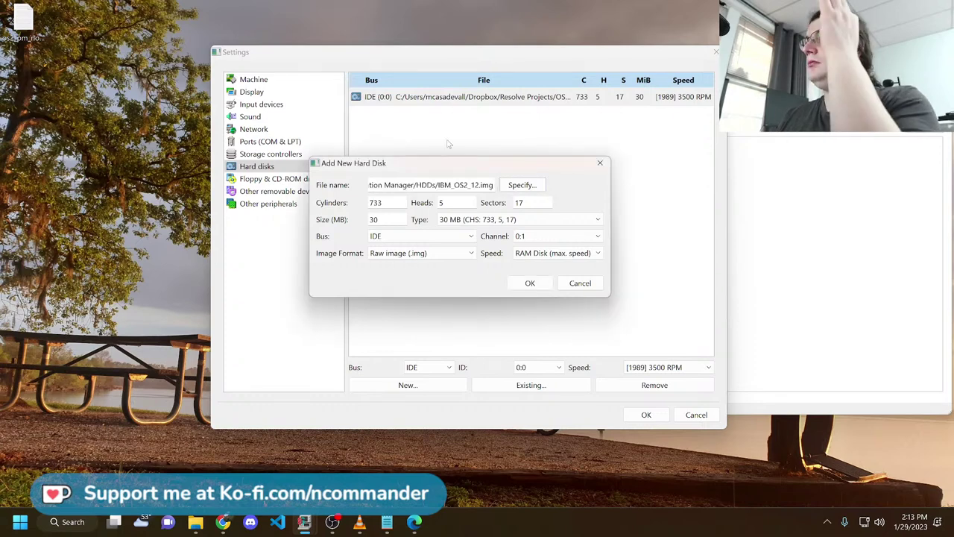
click(532, 285)
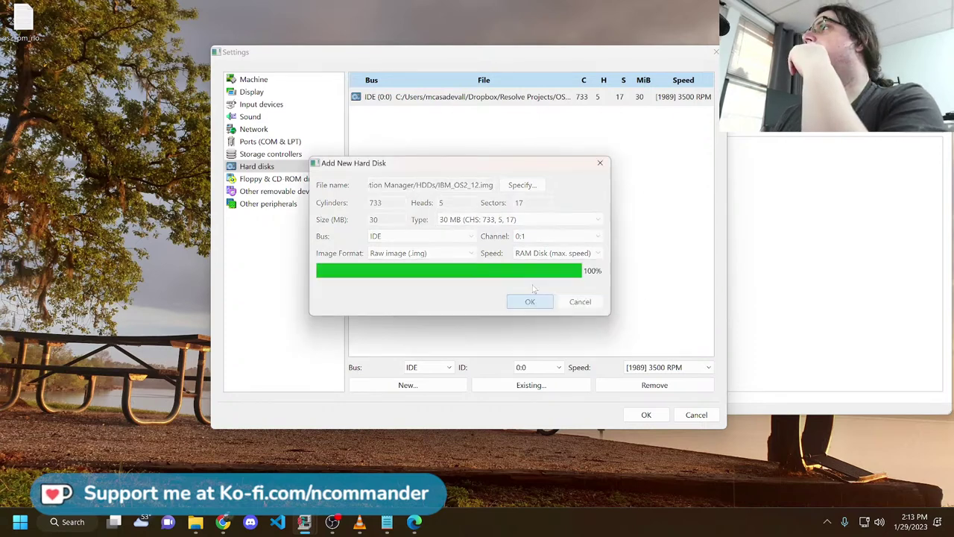
click(538, 247)
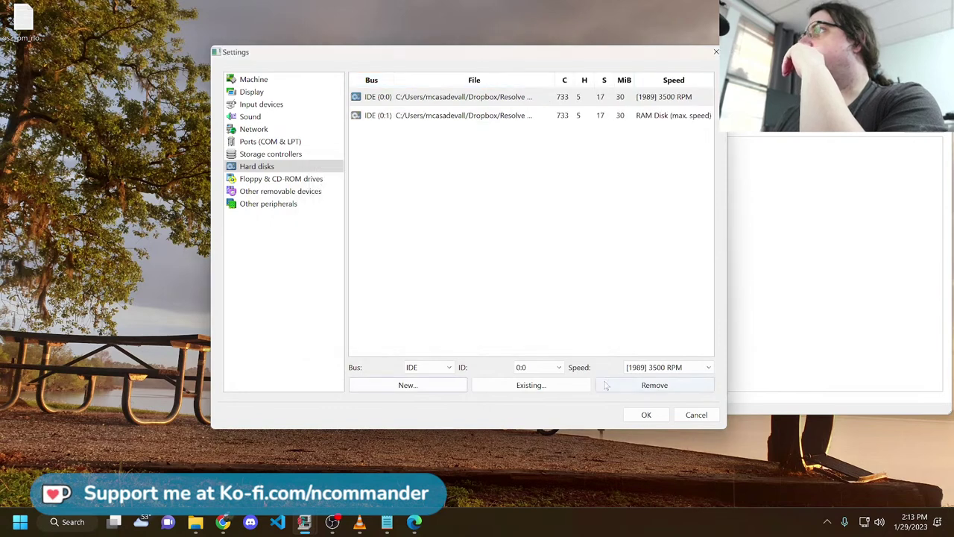
Remove the cloned machine's original IDE (0:0) hard disk and assign the new disk to ID 0:0.
click(450, 99)
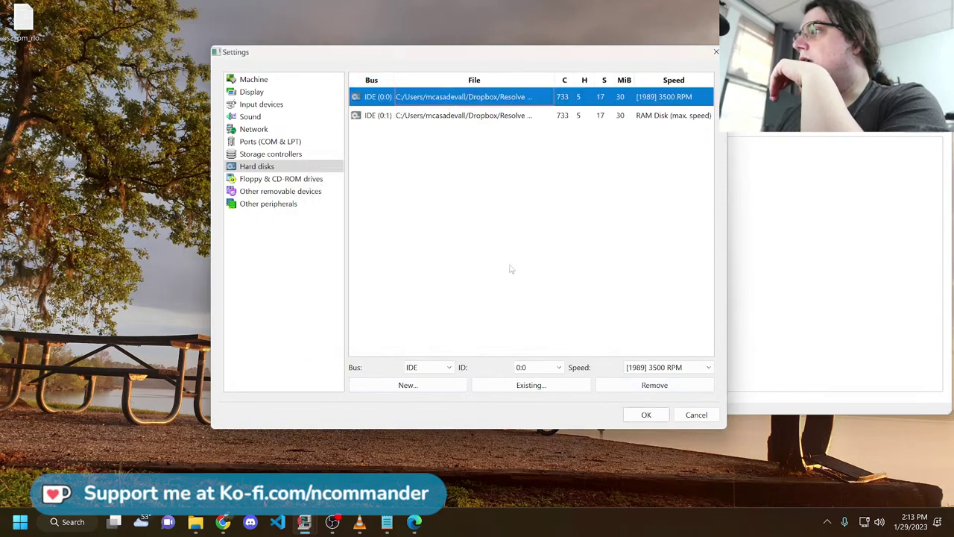
click(655, 385)
click(462, 95)
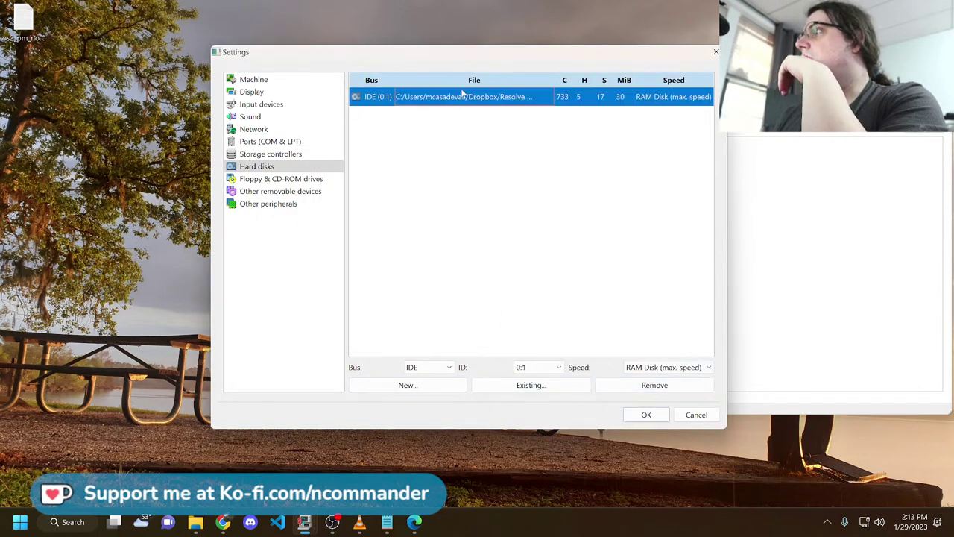
click(557, 368)
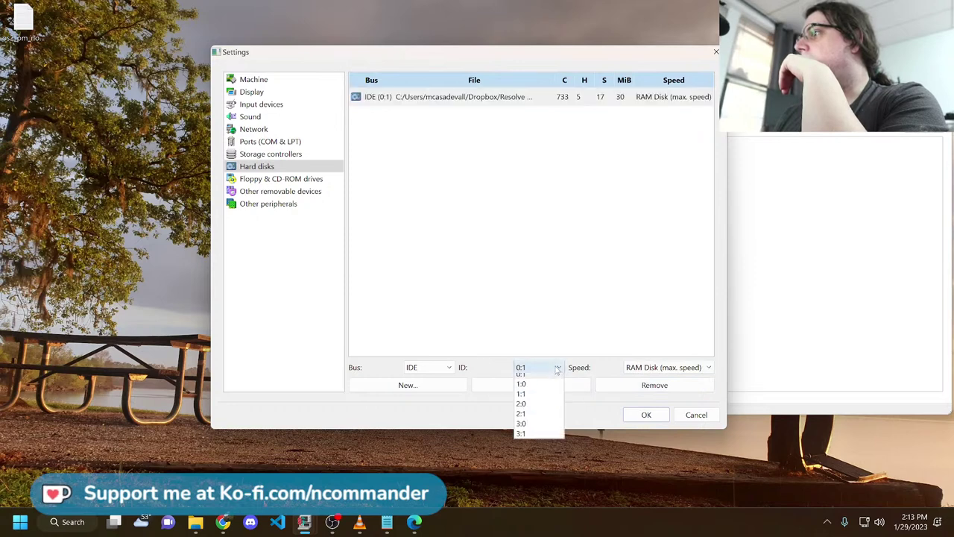
click(549, 377)
Change the new hard disk's speed from RAM Disk to an RPM-rated option and save the machine settings.
click(660, 367)
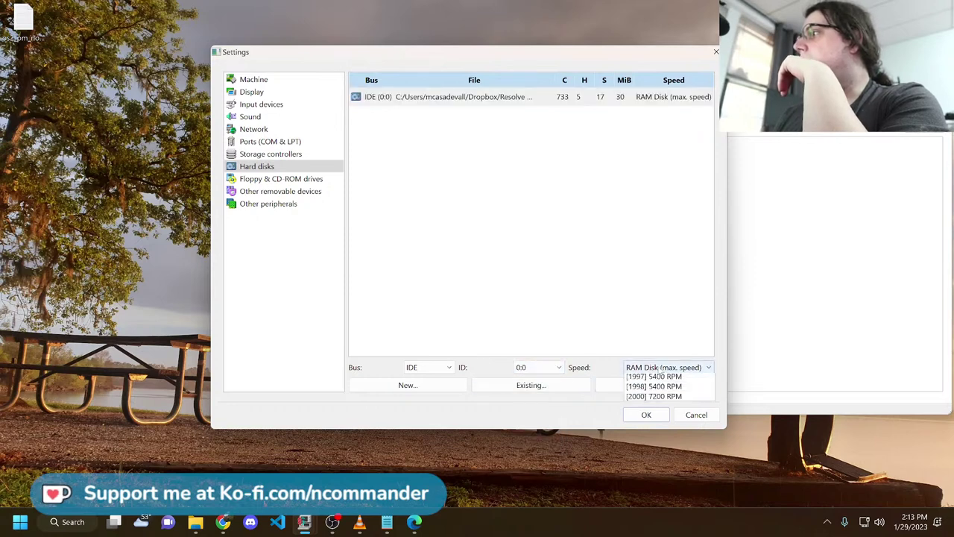
click(655, 386)
click(646, 414)
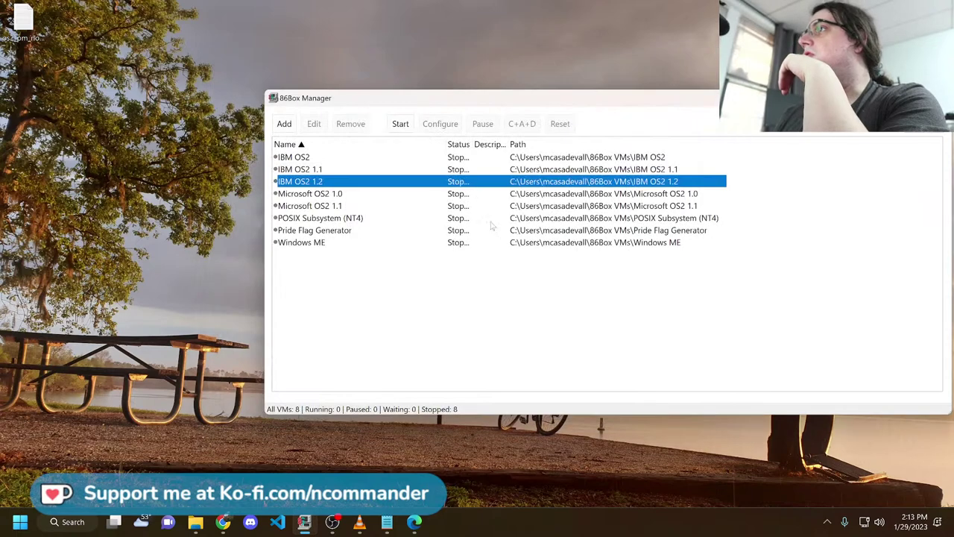
Start the IBM OS2 1.2 virtual machine and save 1536 KB as its extended memory in the hardware setup.
click(408, 128)
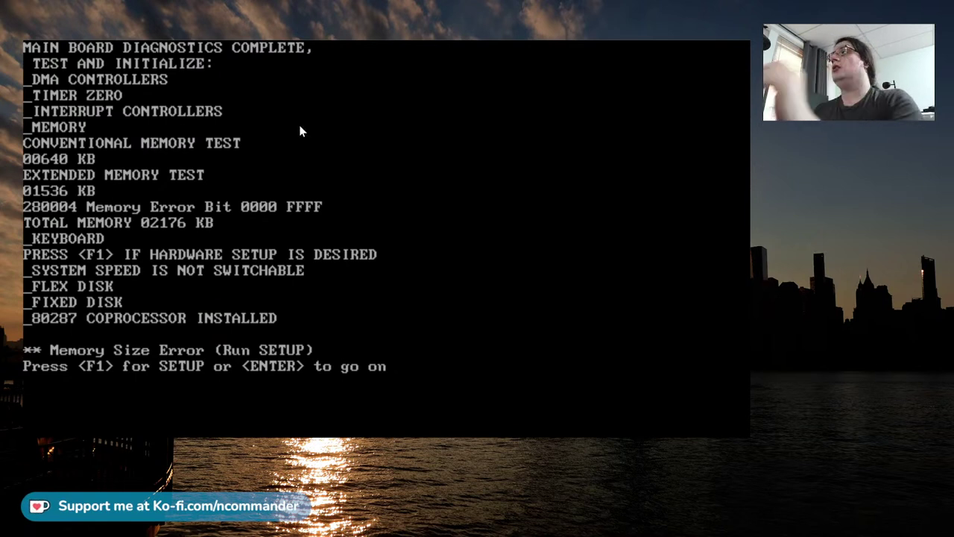
key(F1)
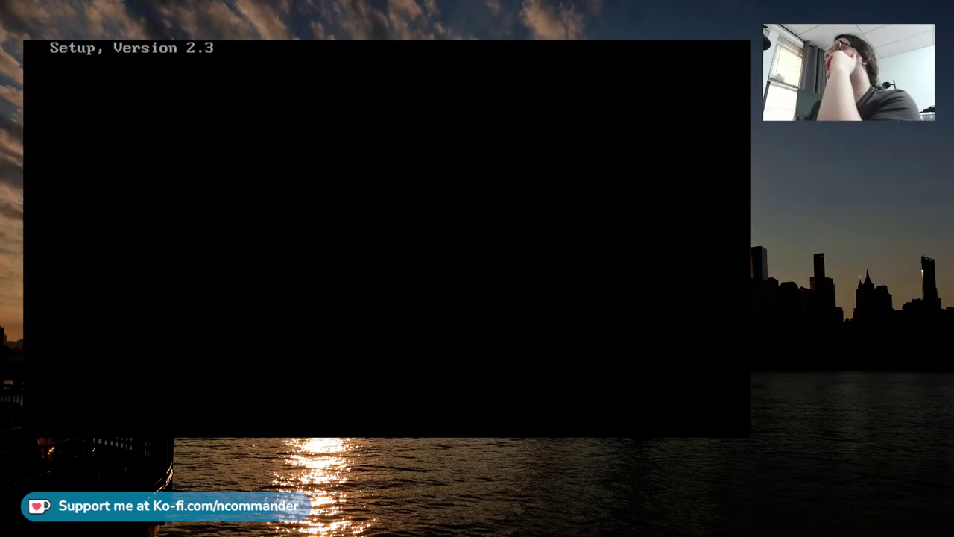
key(Down)
key(Down)
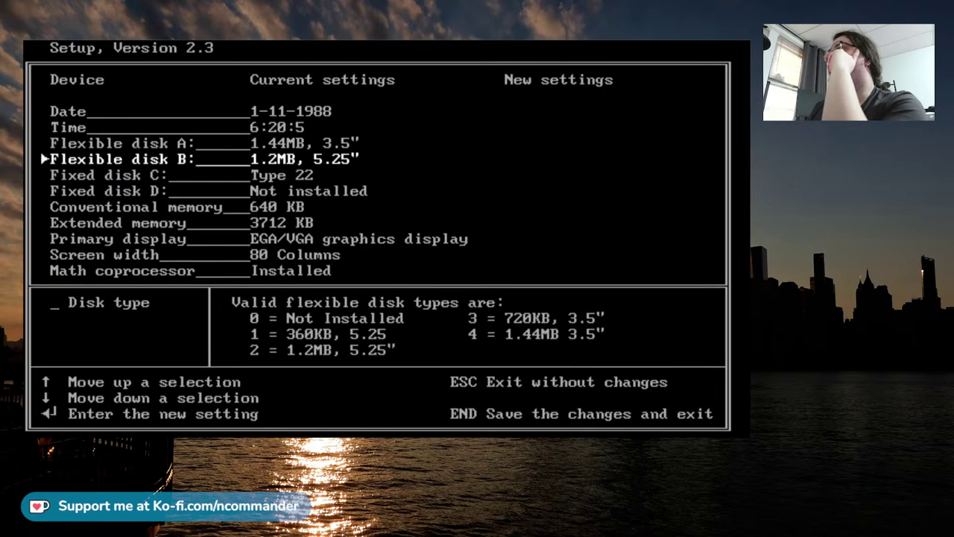
key(Down)
key(Down)
key(Down)
key(Down)
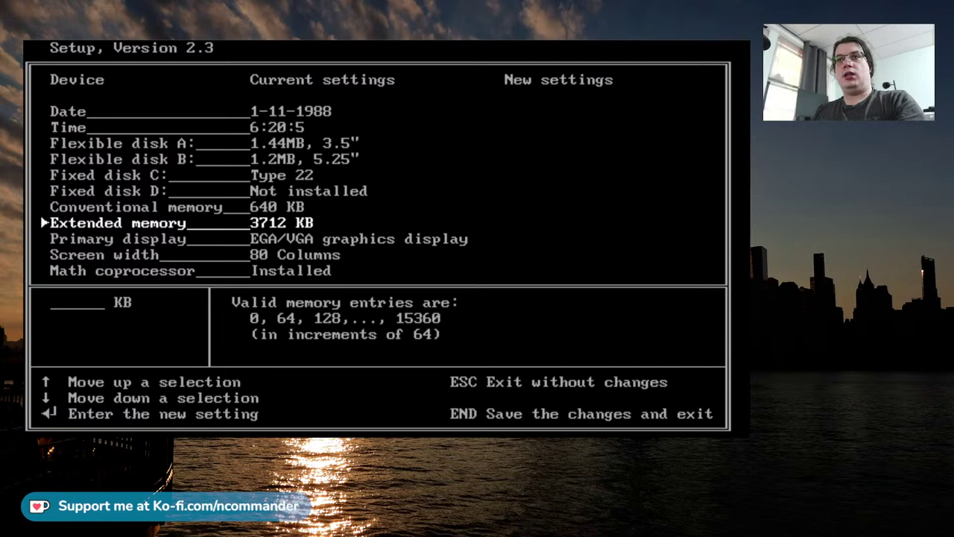
text(15)
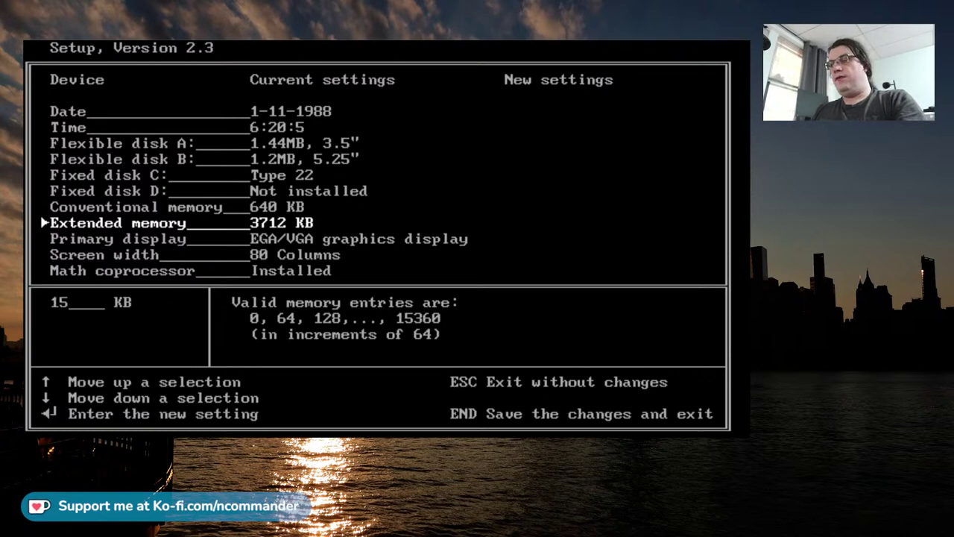
text(36)
key(Return)
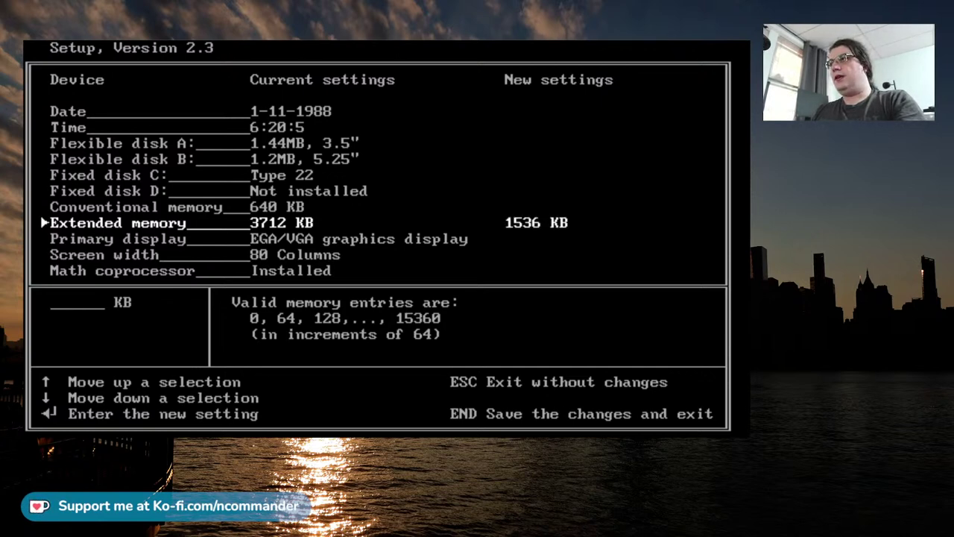
key(End)
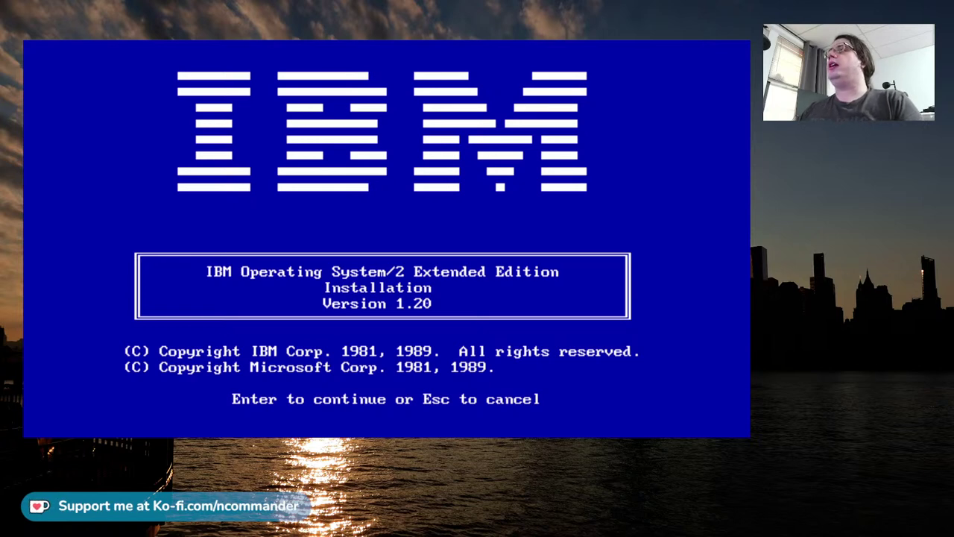
Read through the welcome and introduction screens of the OS/2 Extended Edition 1.20 installer, including the Dual Boot requirements.
key(Return)
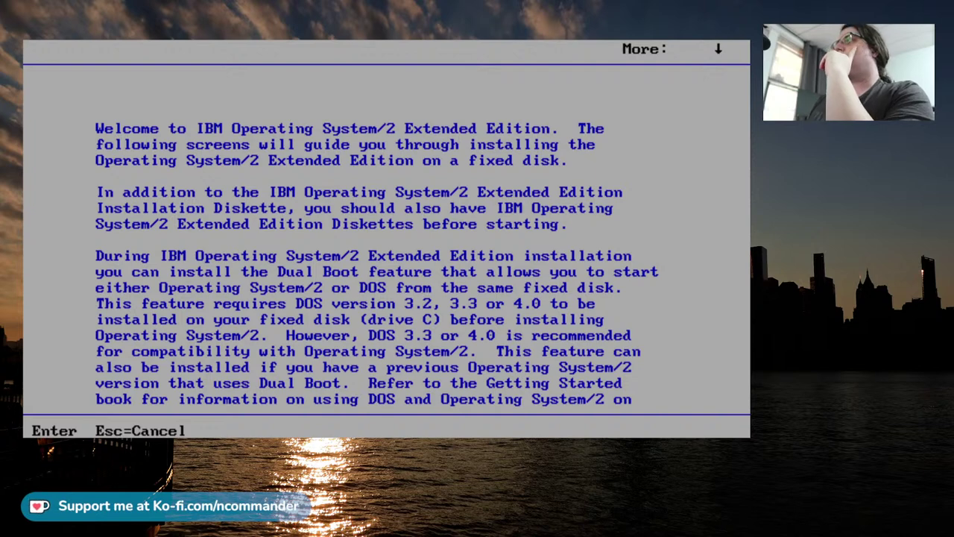
key(Return)
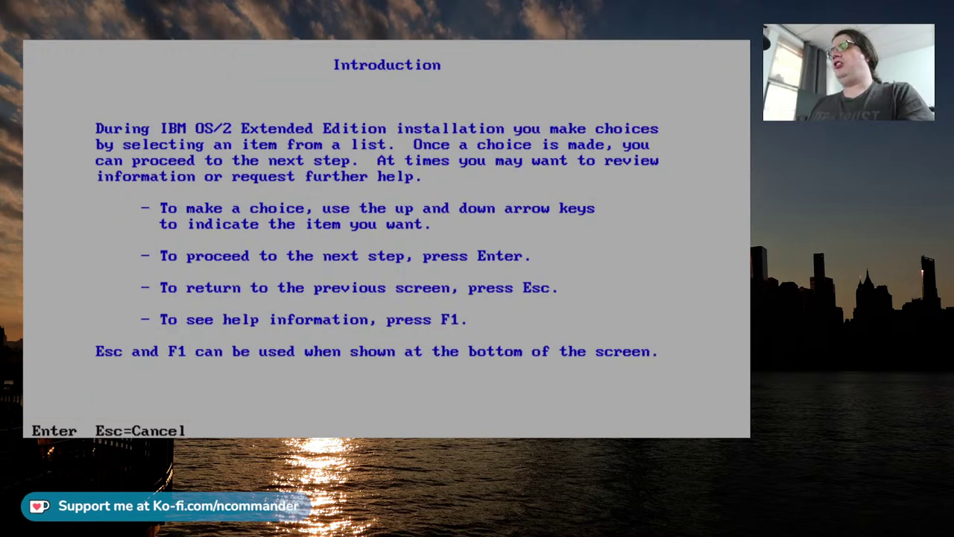
key(Escape)
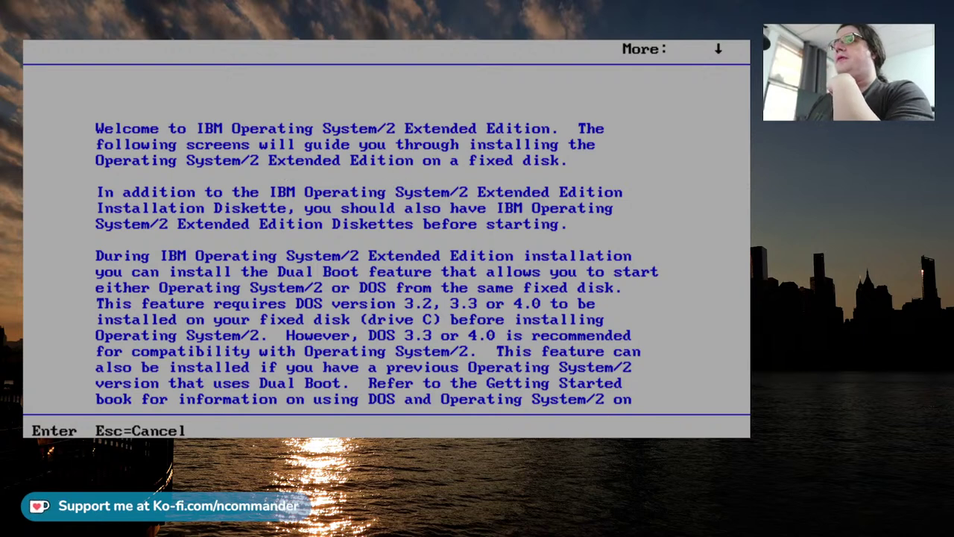
key(Return)
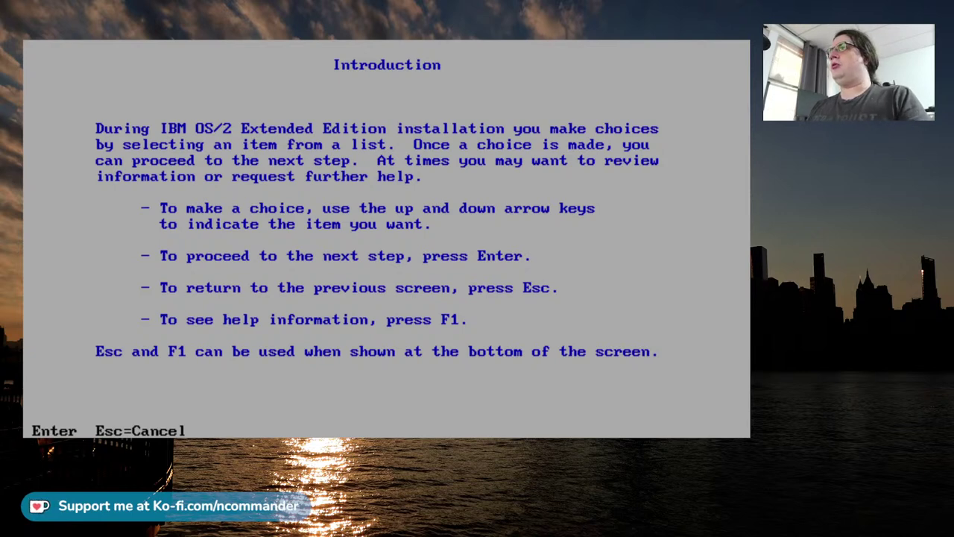
key(Return)
key(Down)
key(Up)
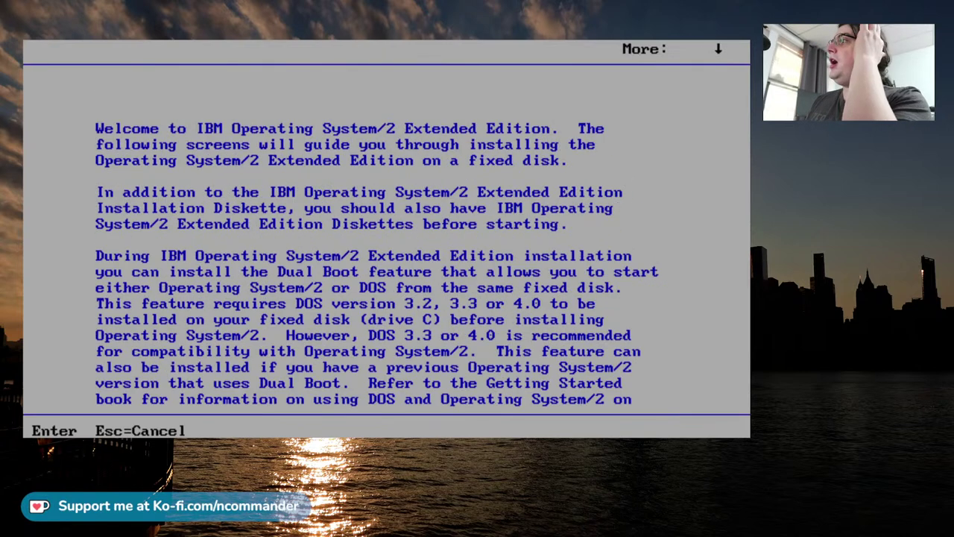
key(Down)
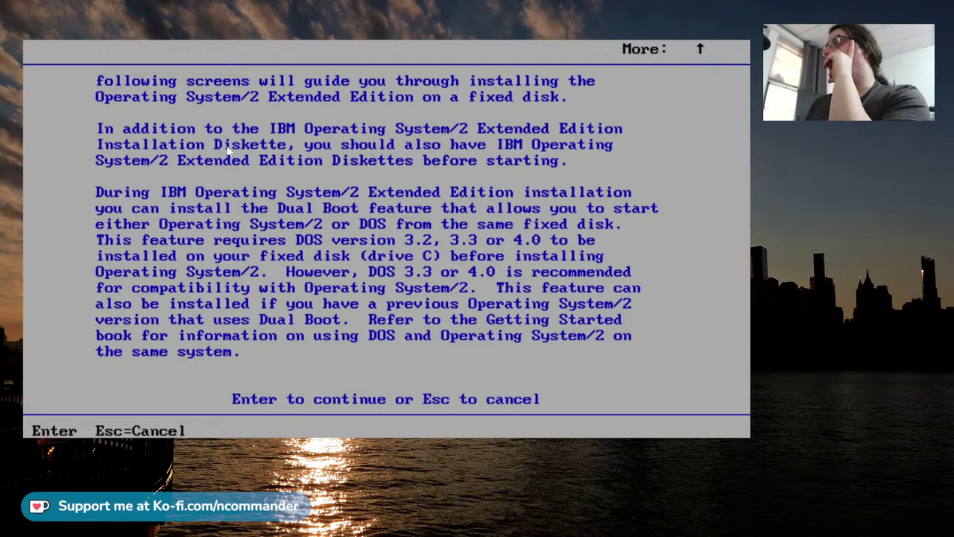
key(Return)
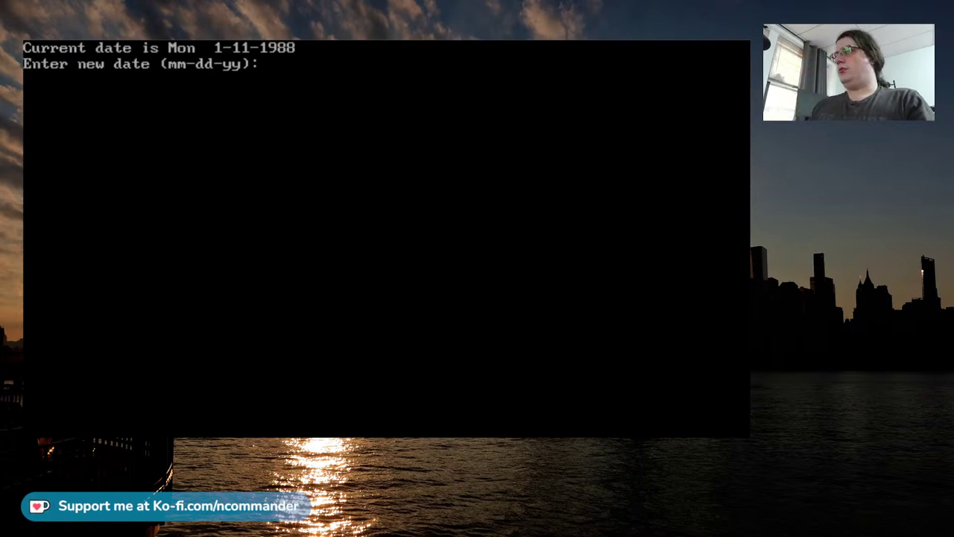
Create a maximum-size, active primary DOS partition on fixed disk 1 with fdisk and restart the system.
key(Return)
key(Return)
text(fdisk)
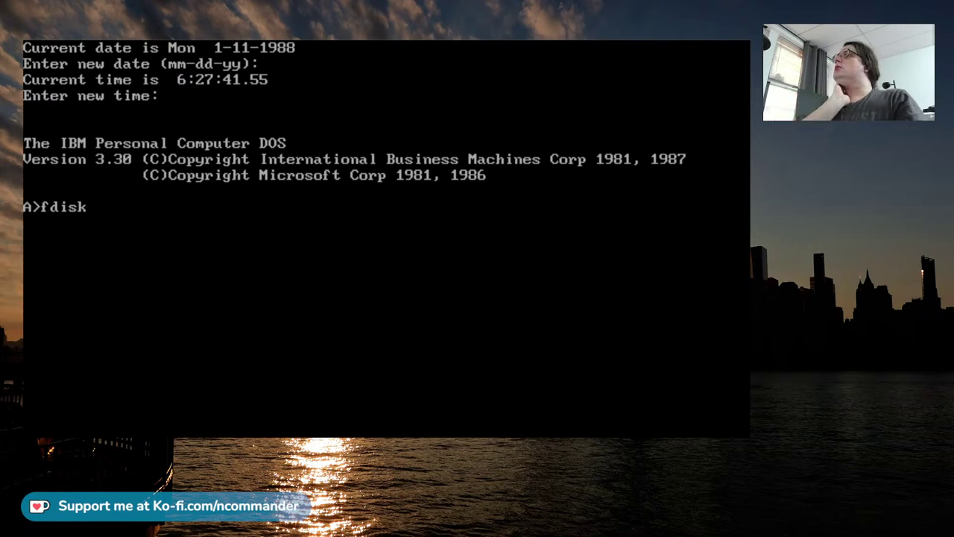
key(Return)
key(Return)
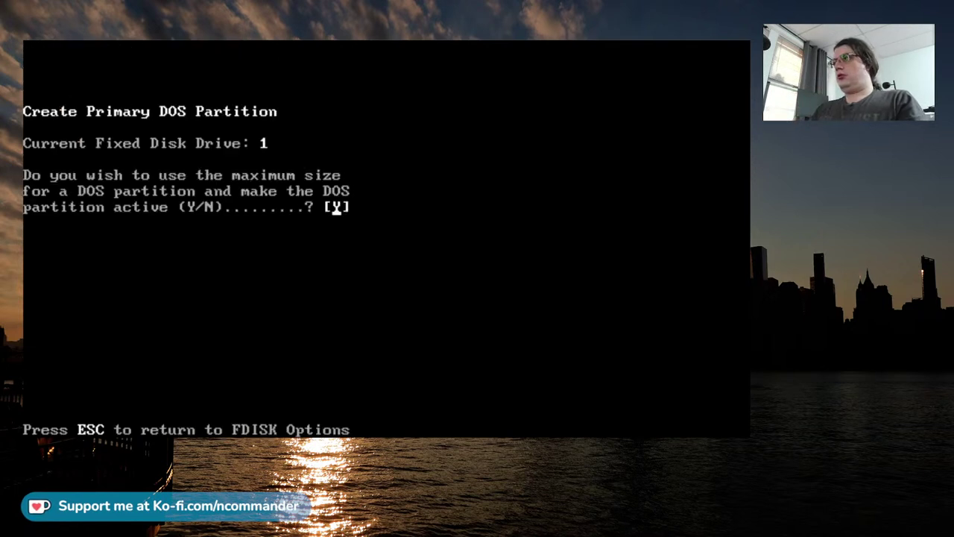
key(Return)
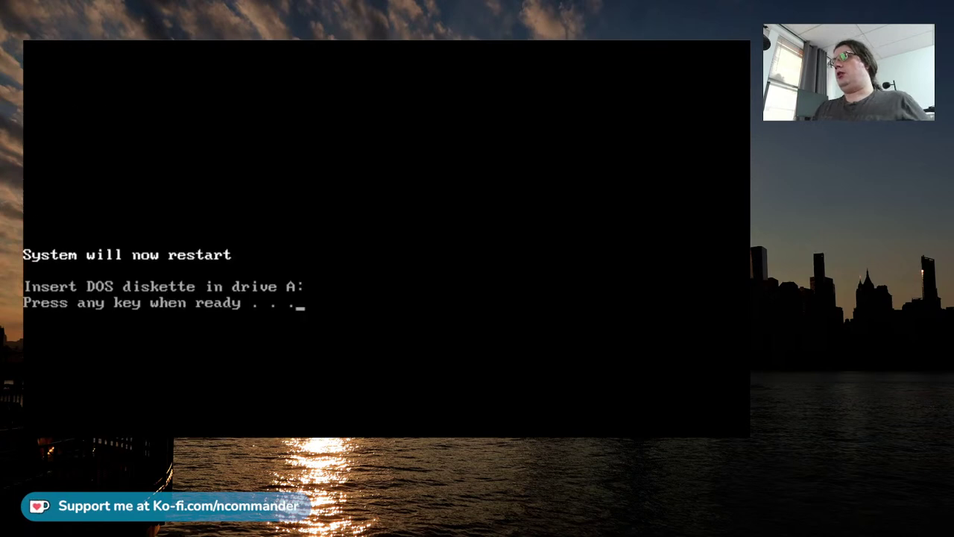
key(Return)
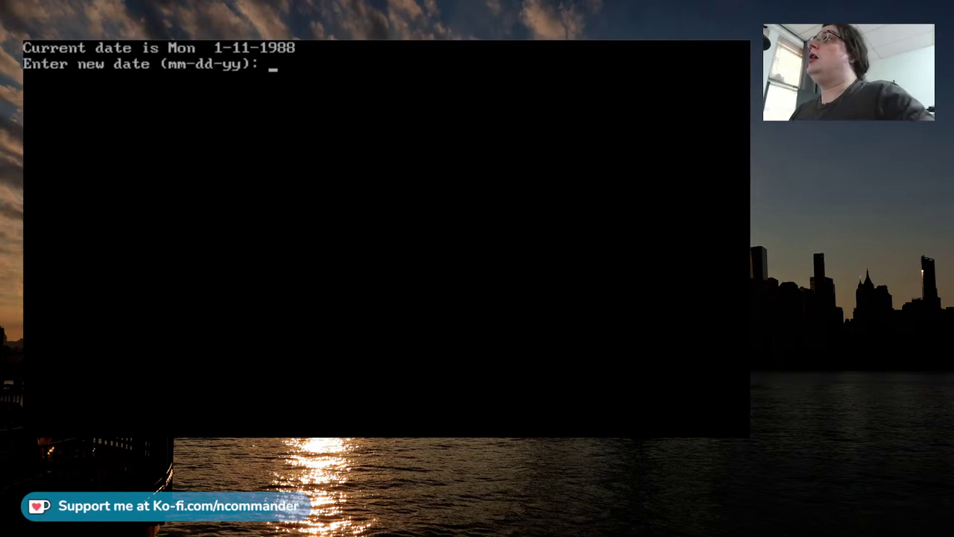
Install DOS 3.30 onto the hard disk with "select a: c:\dos 1 us", agreeing to format drive C.
key(Return)
key(Return)
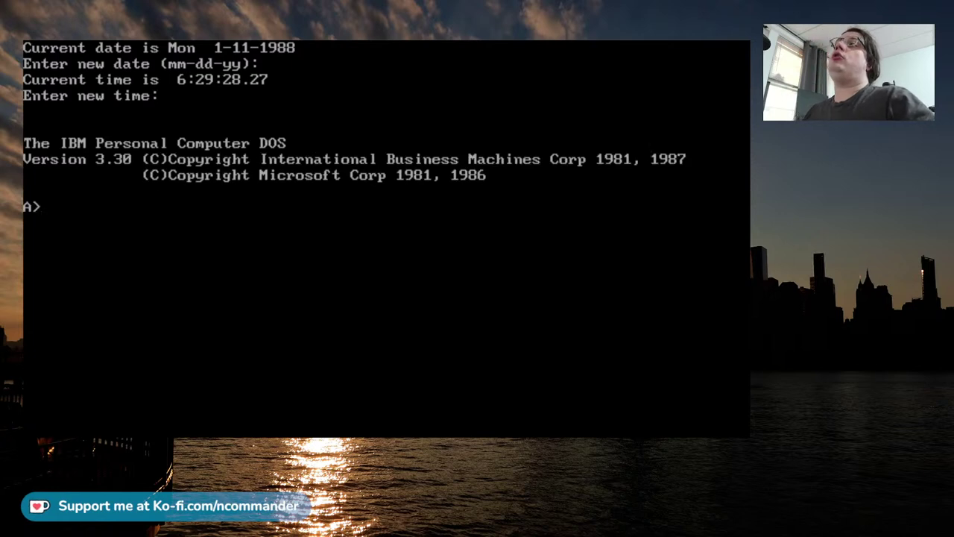
text(select)
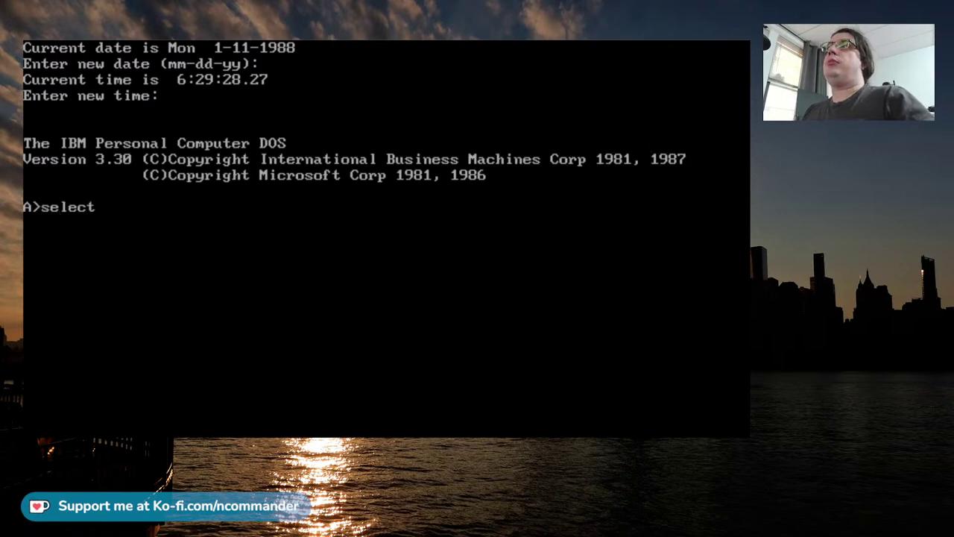
text( a: c:\dos)
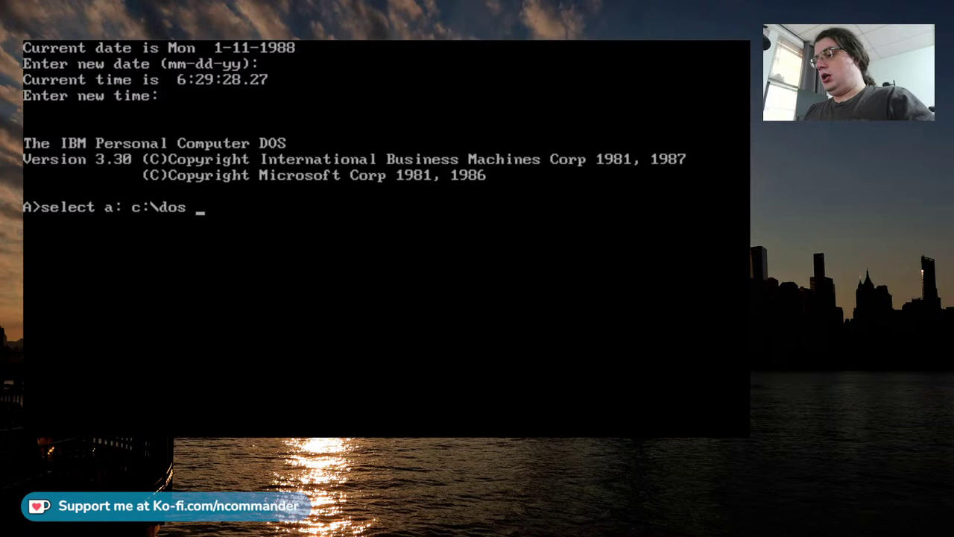
text( 1 )
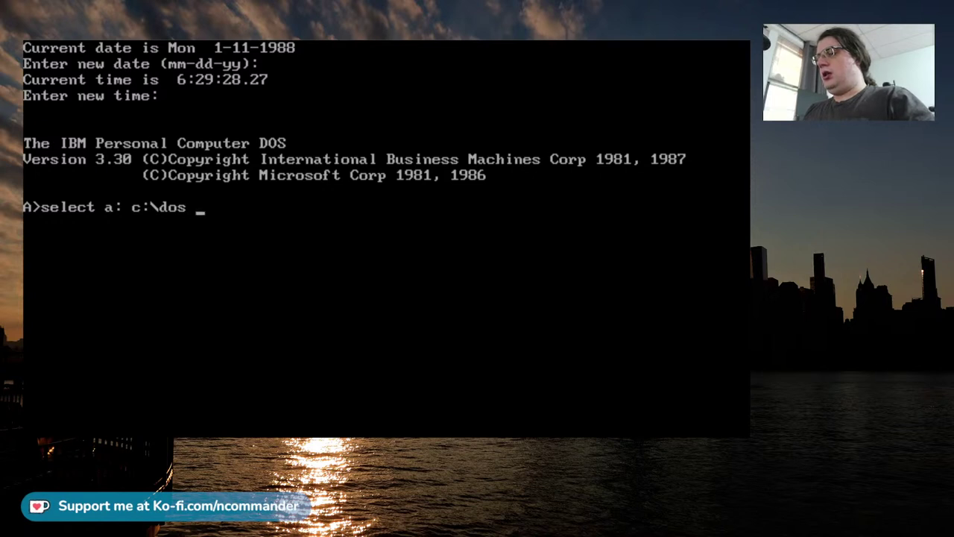
text(u)
key(BackSpace)
text(1 us)
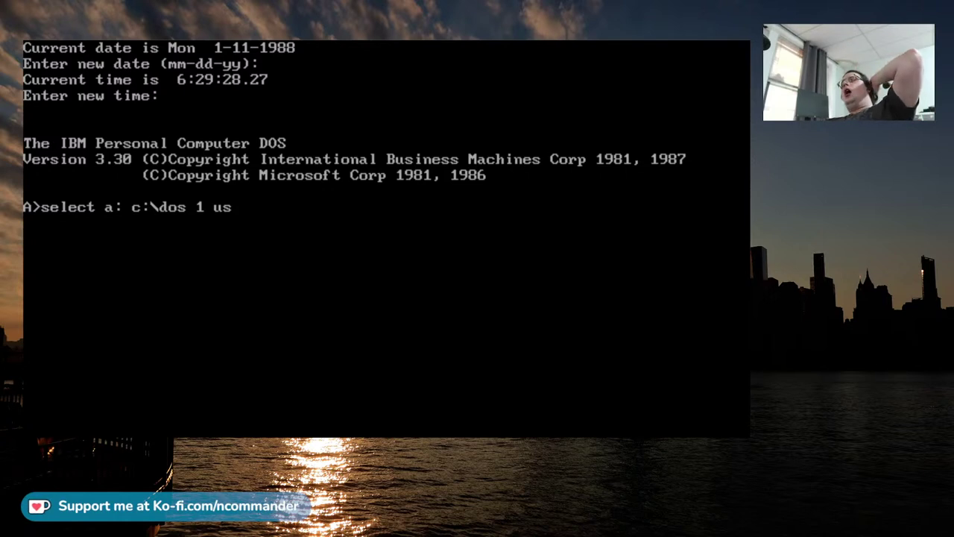
key(Return)
text(y)
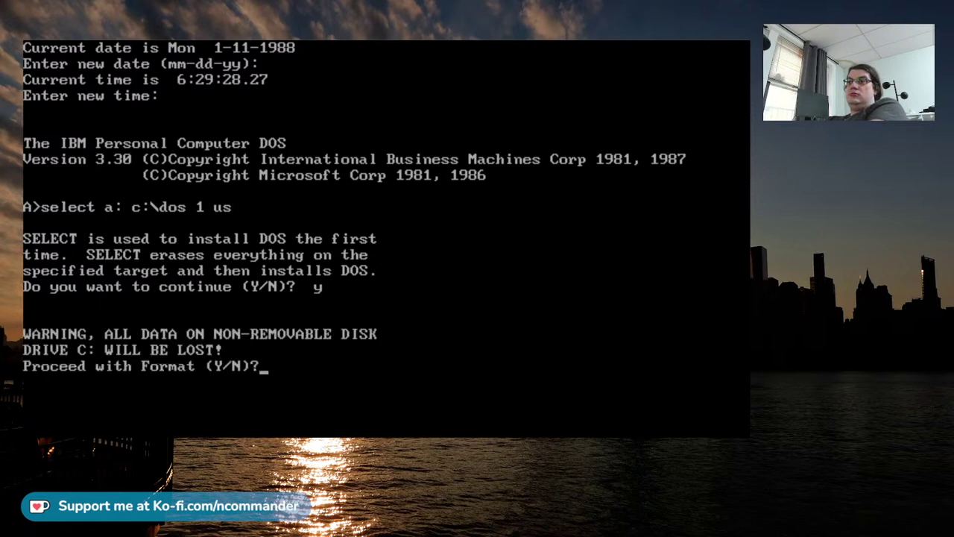
text(y)
key(Return)
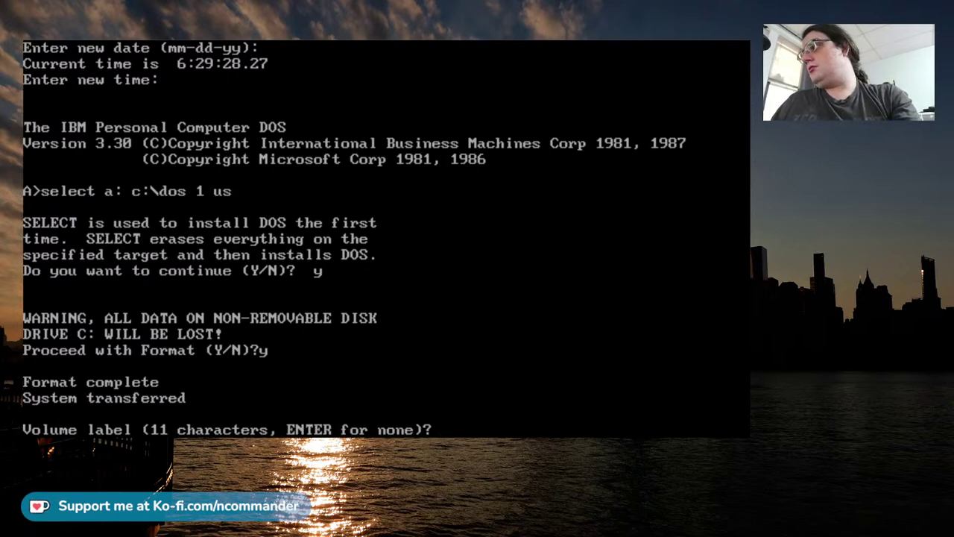
Give the newly formatted drive C the volume label DOS33.
text(DOS3.3)
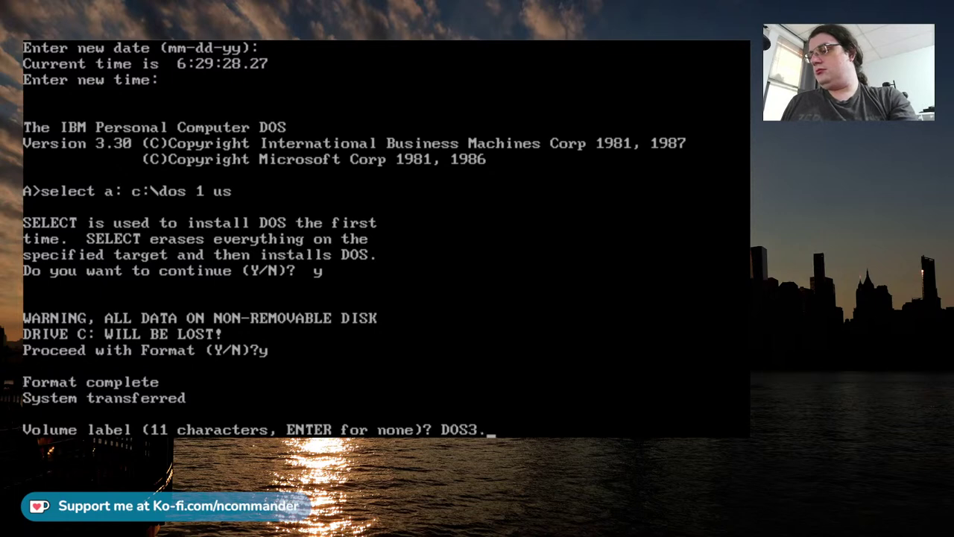
key(BackSpace)
key(BackSpace)
text(3)
key(Return)
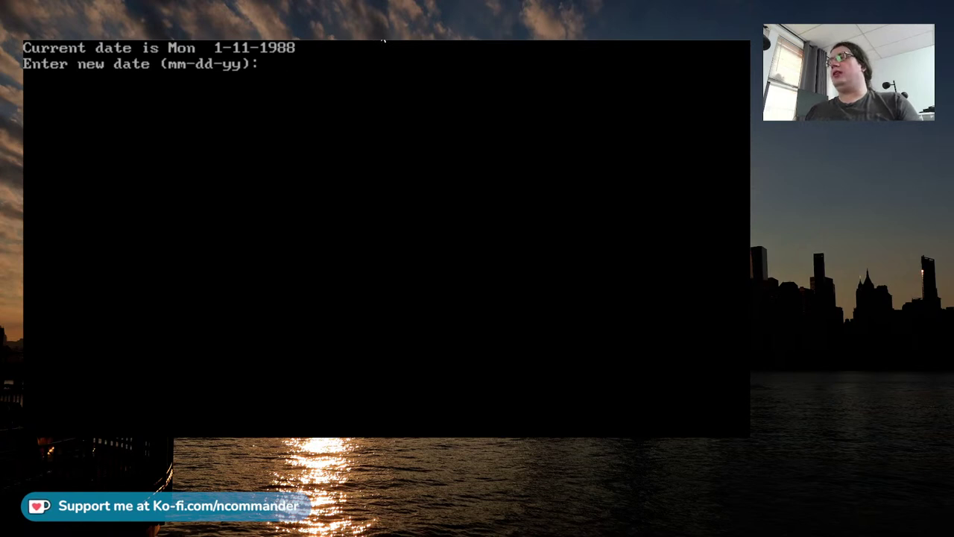
Keep the current date and time at startup and list the files on drive A in wide format.
key(Return)
key(Return)
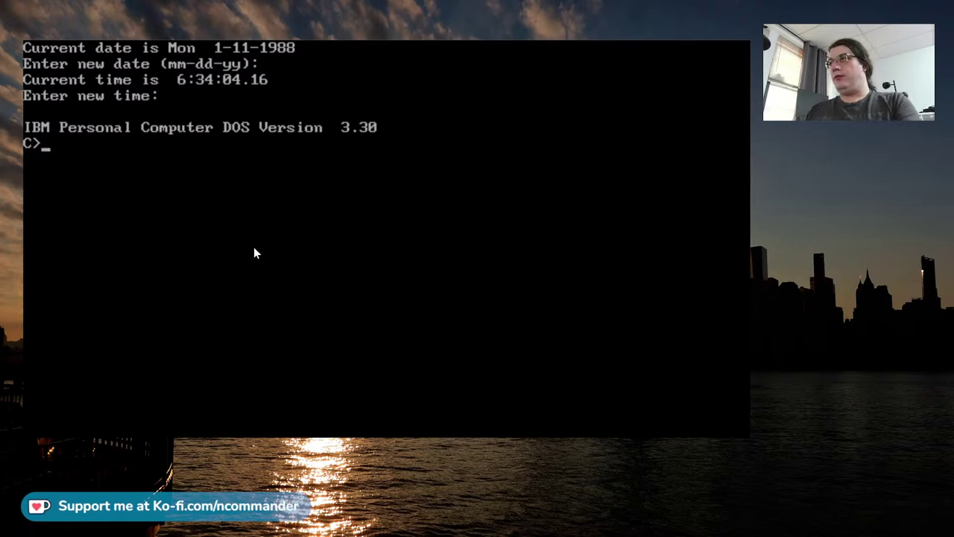
text(a:)
key(Return)
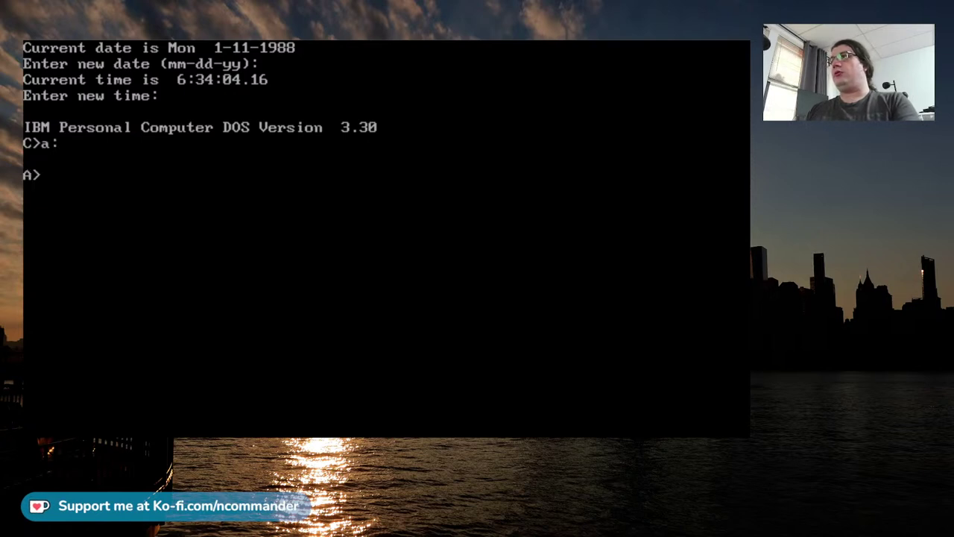
text(dir /w)
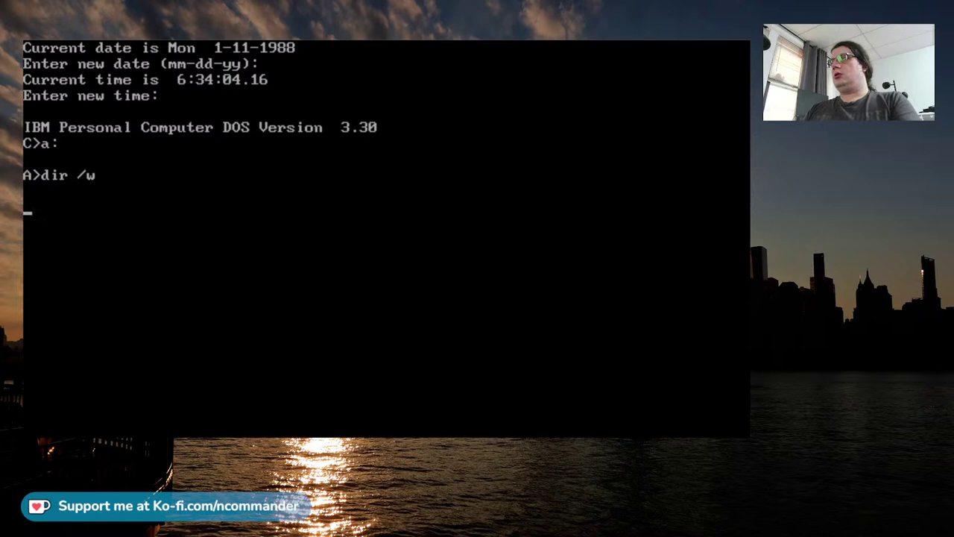
Run setup from drive A and install Windows/286 into the directory C:\WINDOWS.
text(setu)
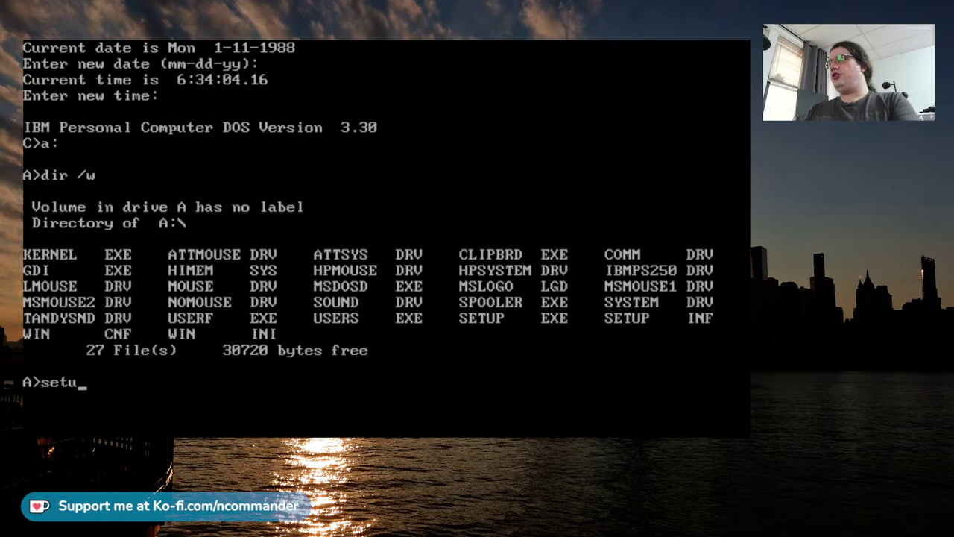
text(p)
key(Return)
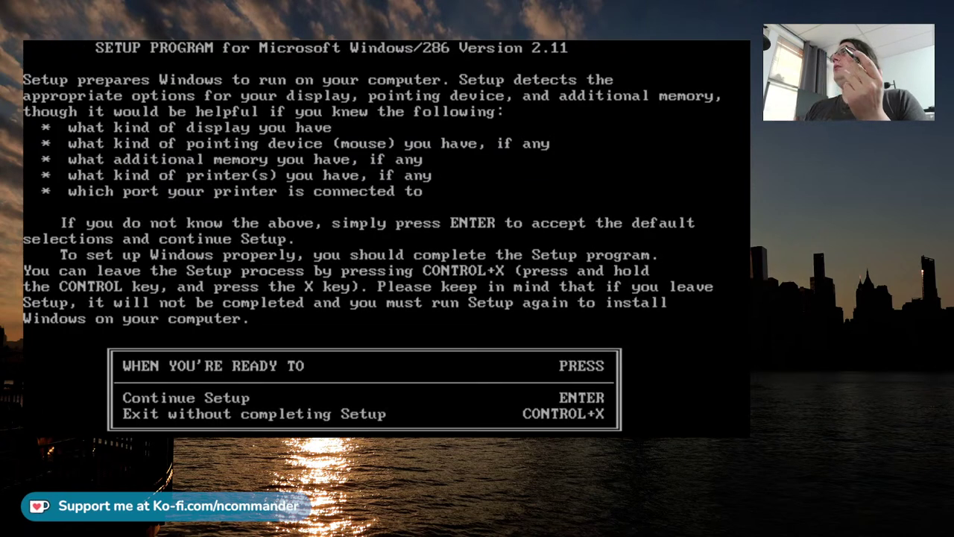
key(Return)
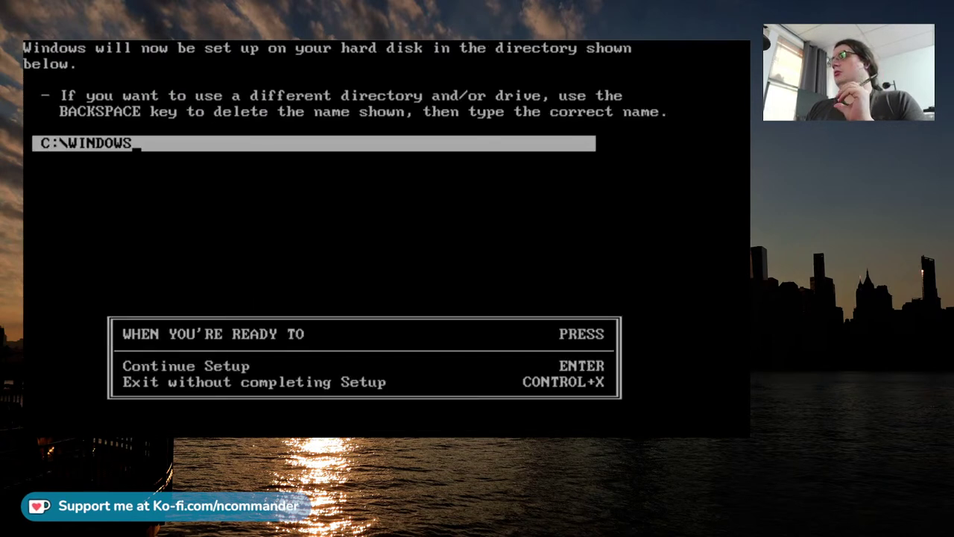
key(Return)
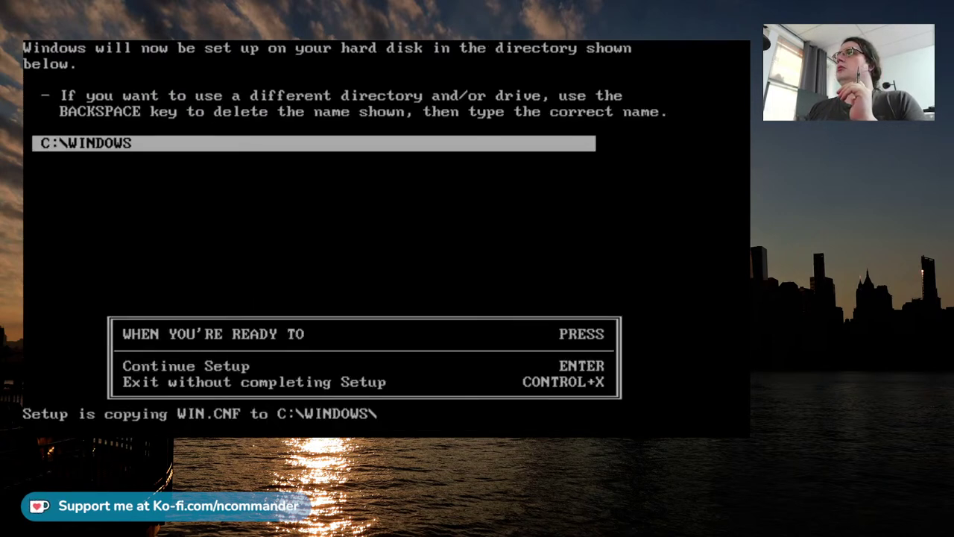
Configure Setup for an IBM AT with the detected display, keyboard and mouse, and with extended memory available.
key(Down)
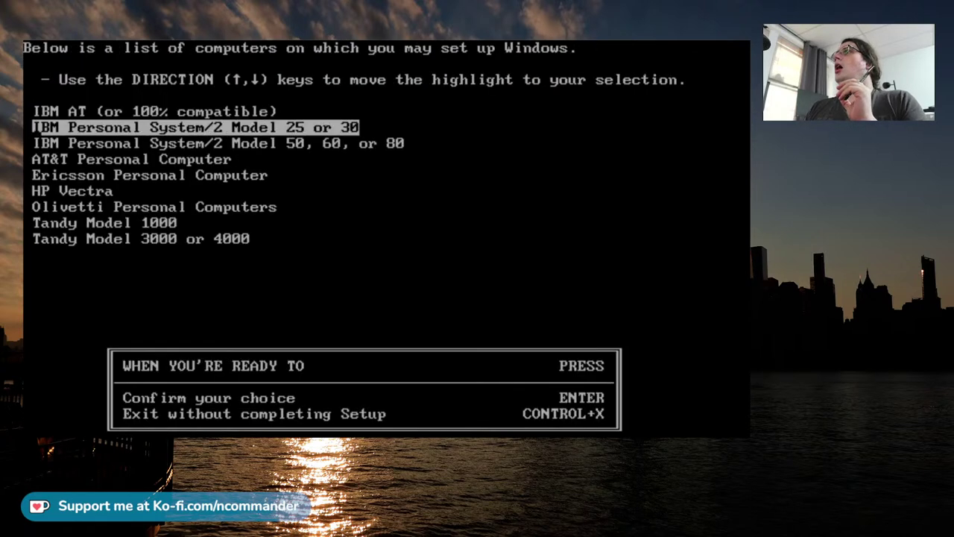
key(Up)
key(Return)
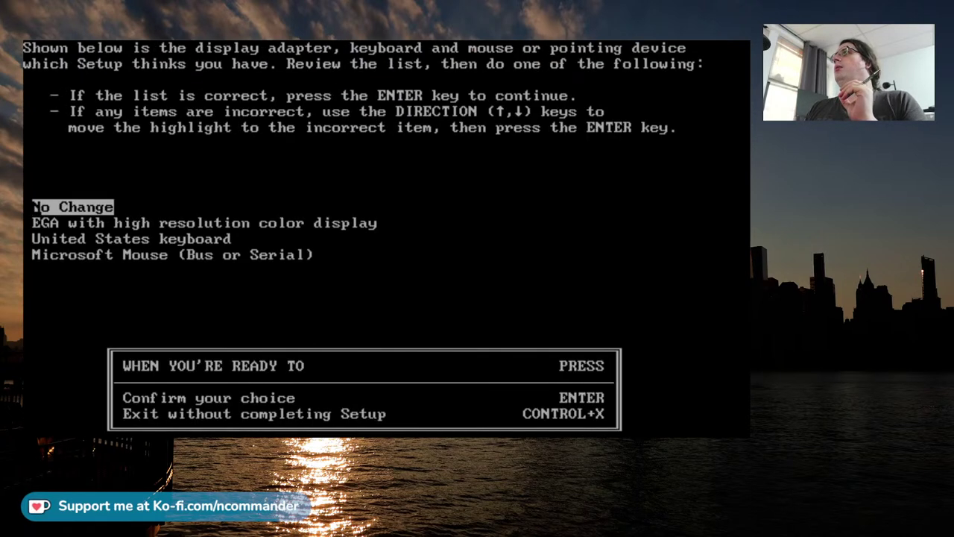
key(Down)
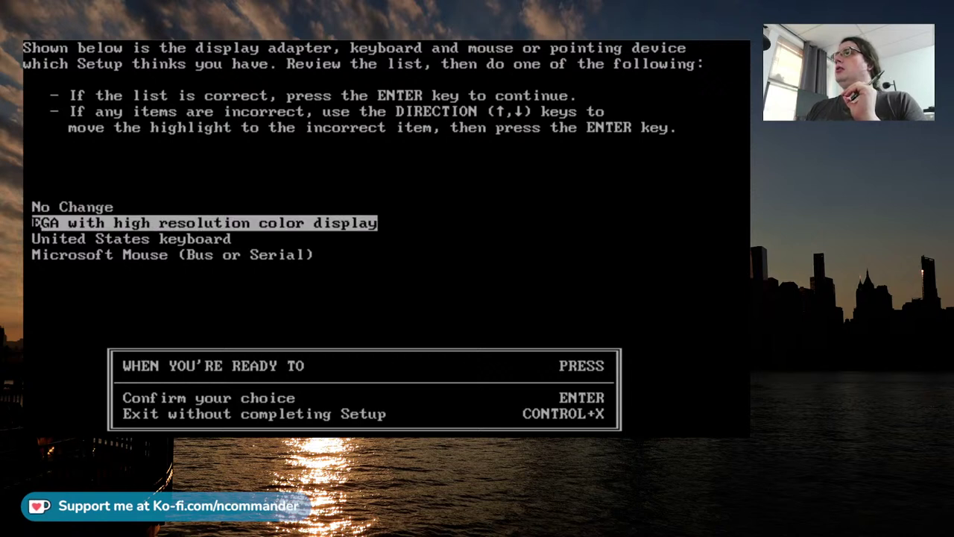
key(Up)
key(Return)
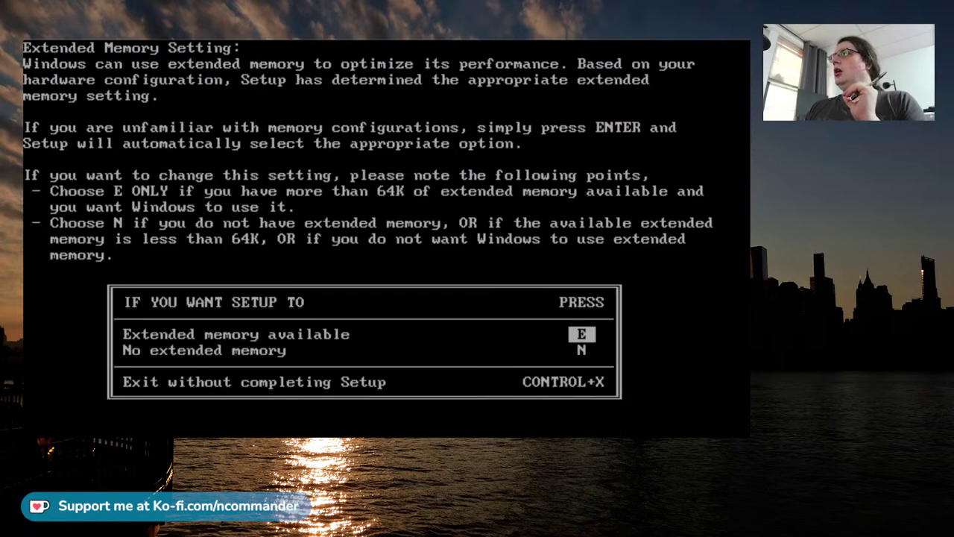
key(Return)
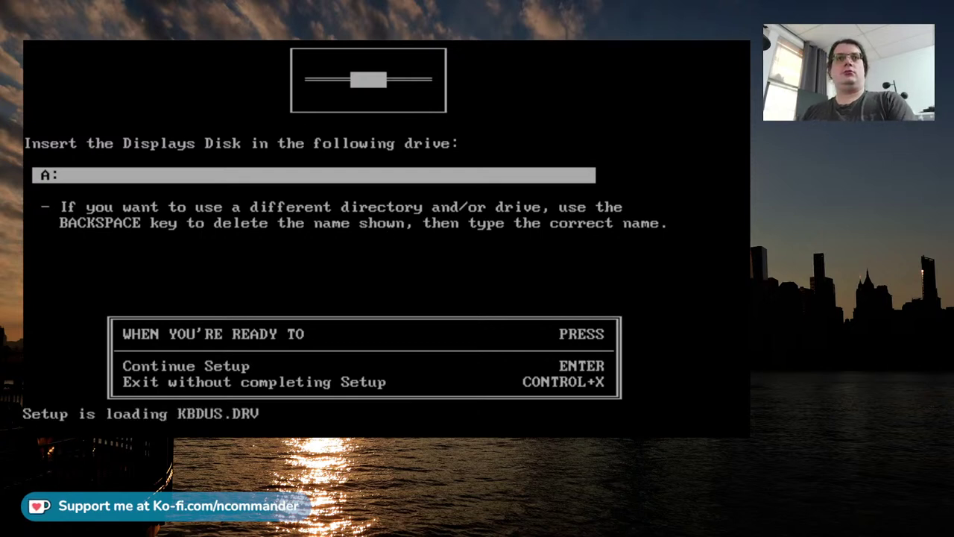
Continue Setup with the Displays disk from drive A, without installing a printer, using United States country settings.
key(Return)
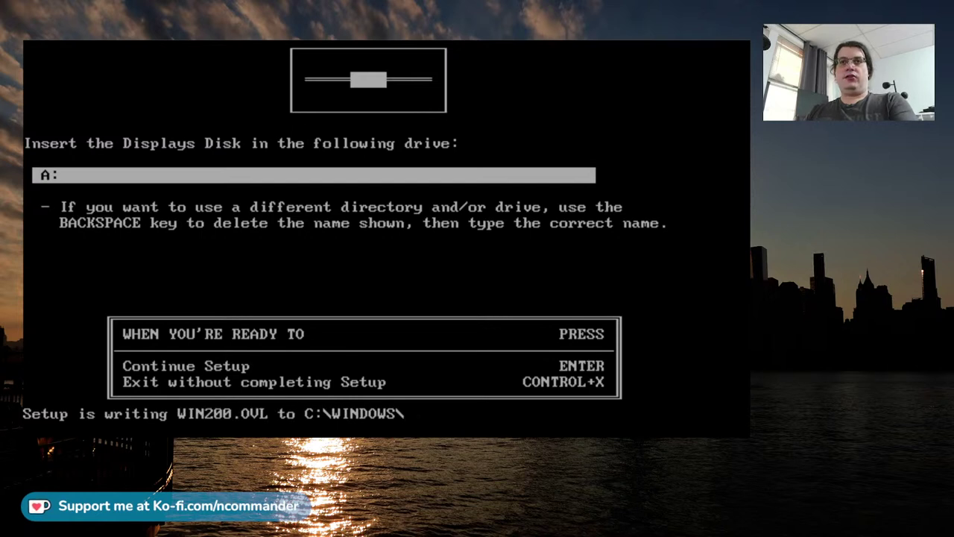
key(Return)
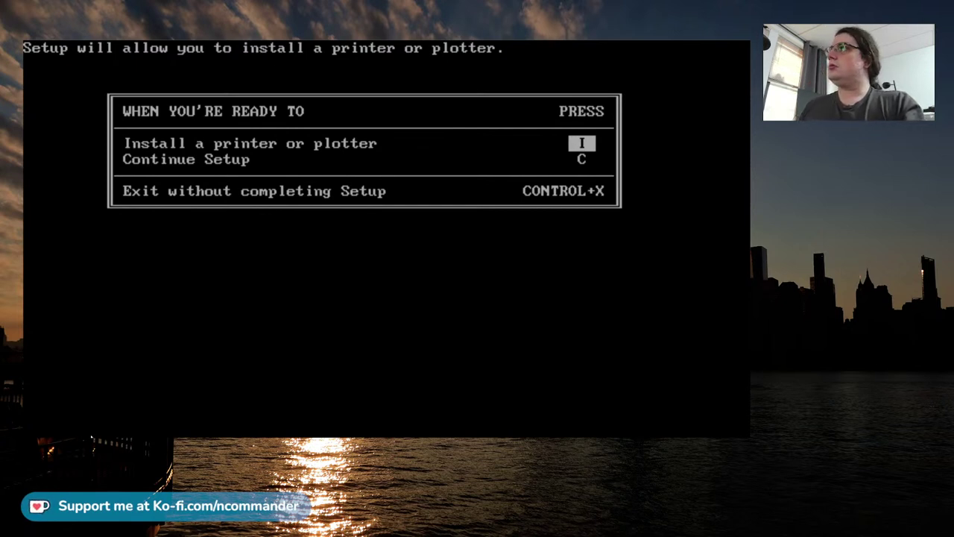
key(c)
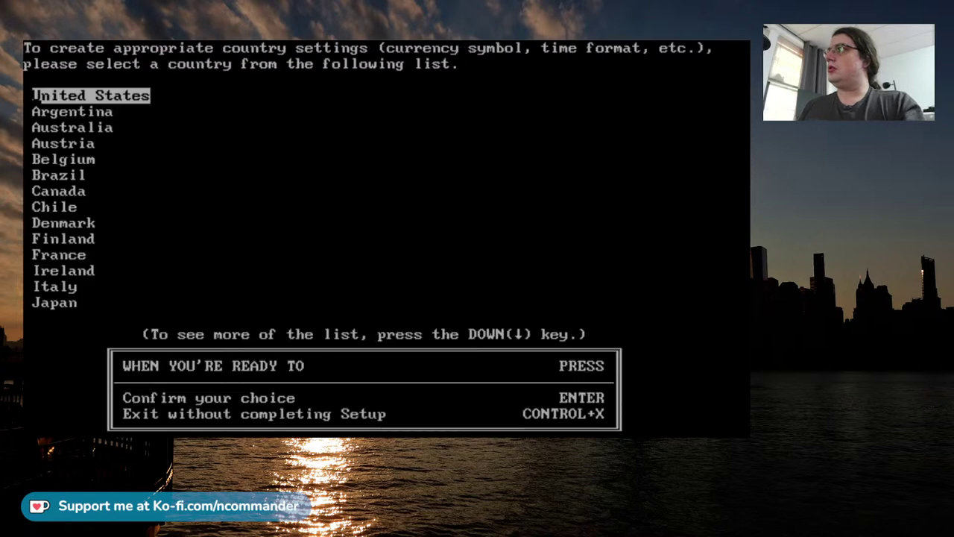
key(Return)
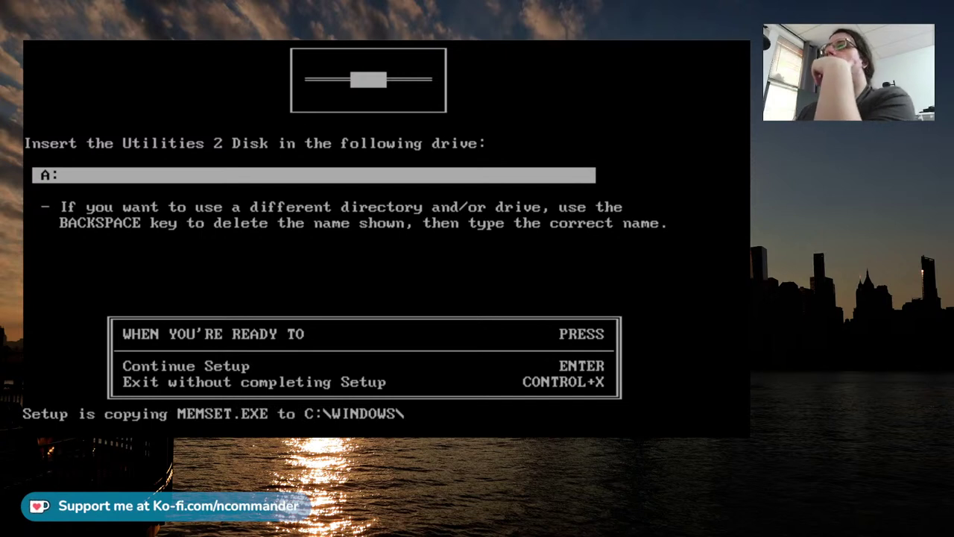
Copy the files from the Utilities 2, Fonts, and Desktop Applications and Write Program disks in drive A.
key(Return)
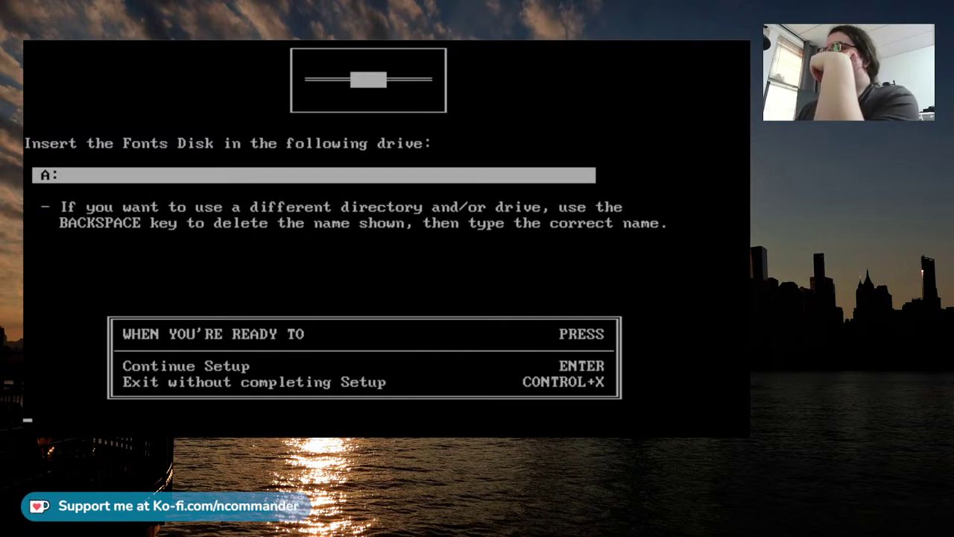
key(Return)
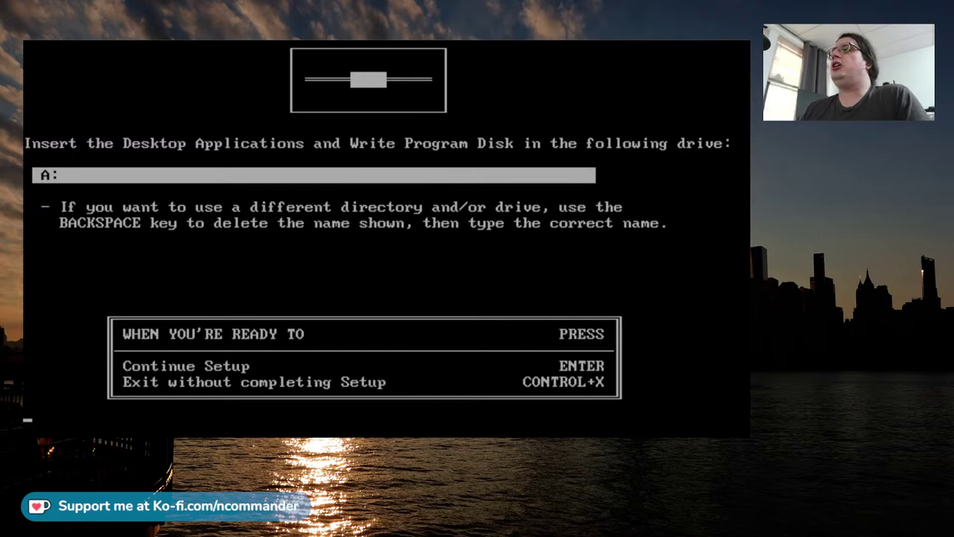
key(Return)
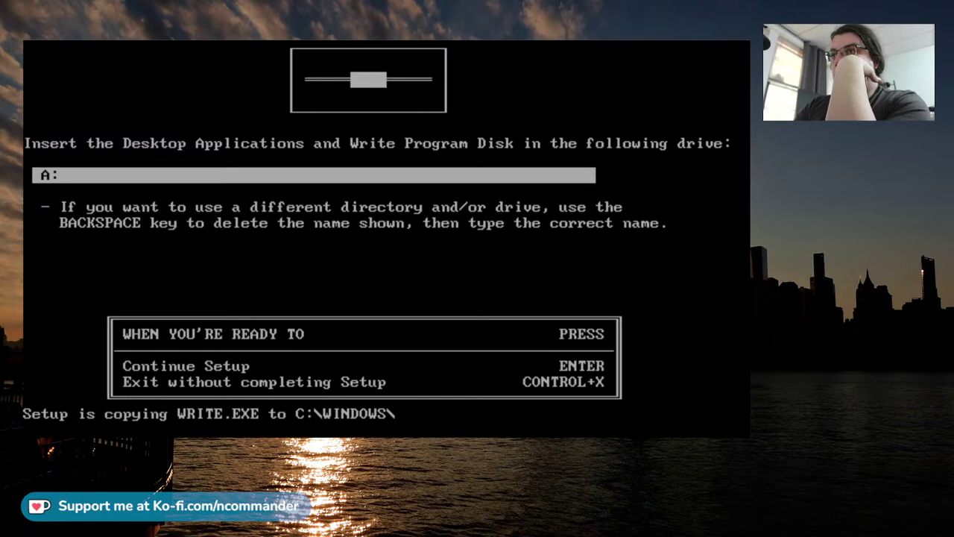
key(Return)
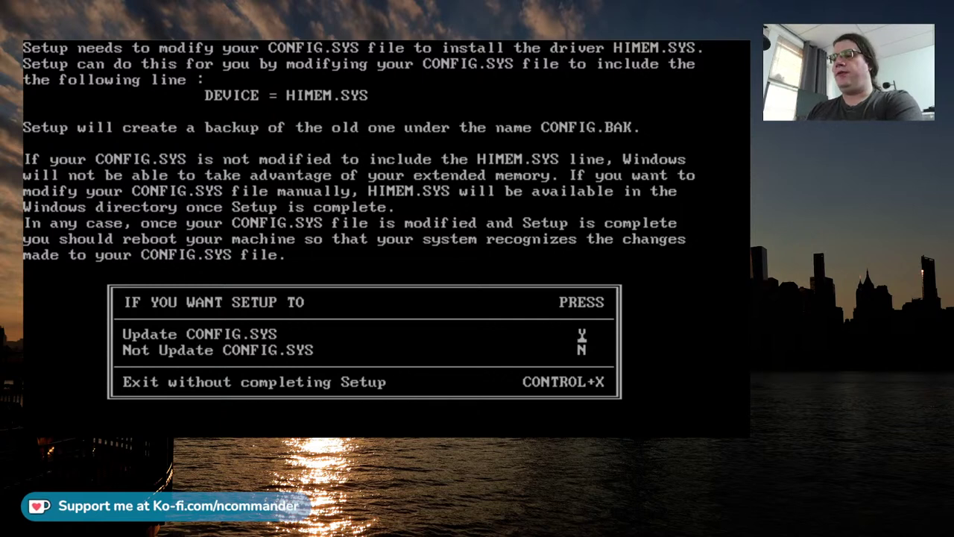
Let Setup update CONFIG.SYS for HIMEM.SYS and modify AUTOEXEC.BAT for the Windows path.
key(y)
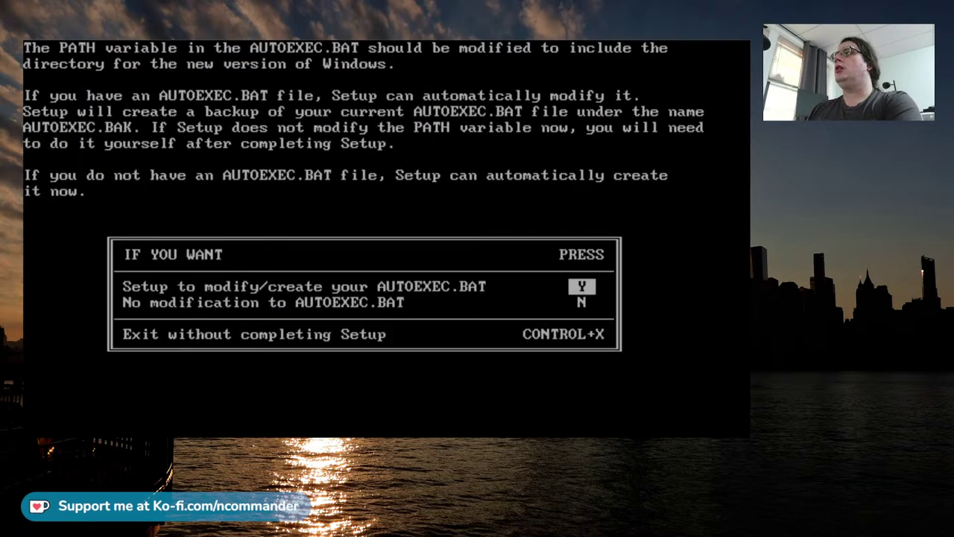
key(y)
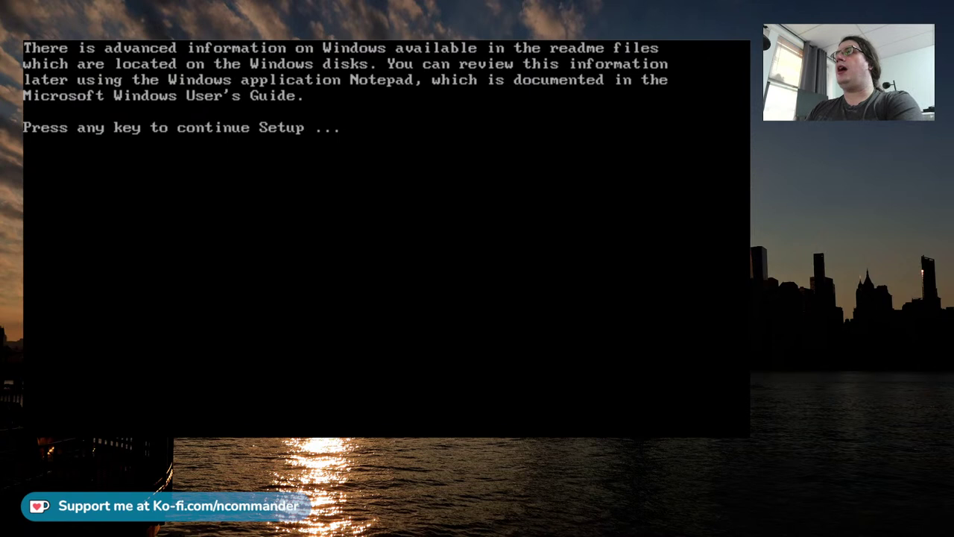
key(Return)
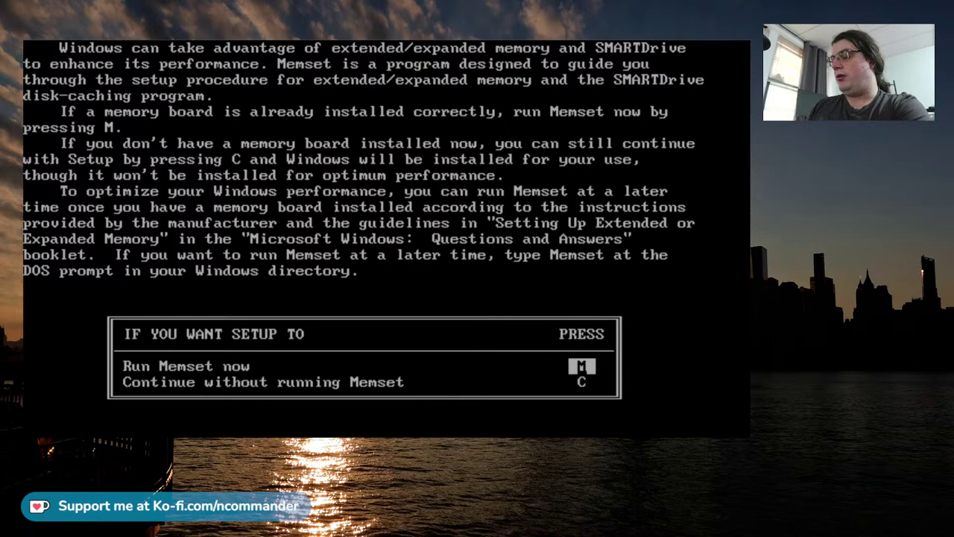
Run Memset with None as the expanded memory board and C:\ as the boot drive.
key(m)
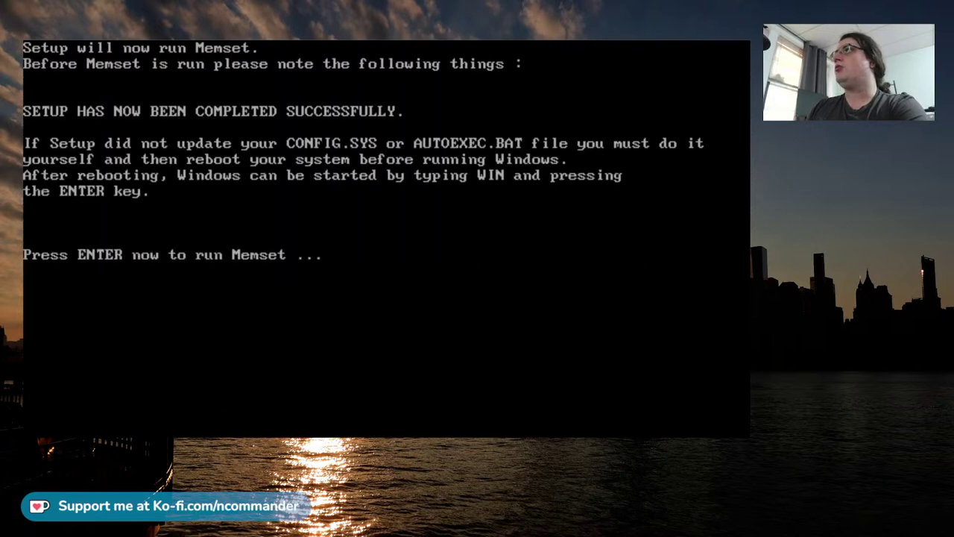
key(Return)
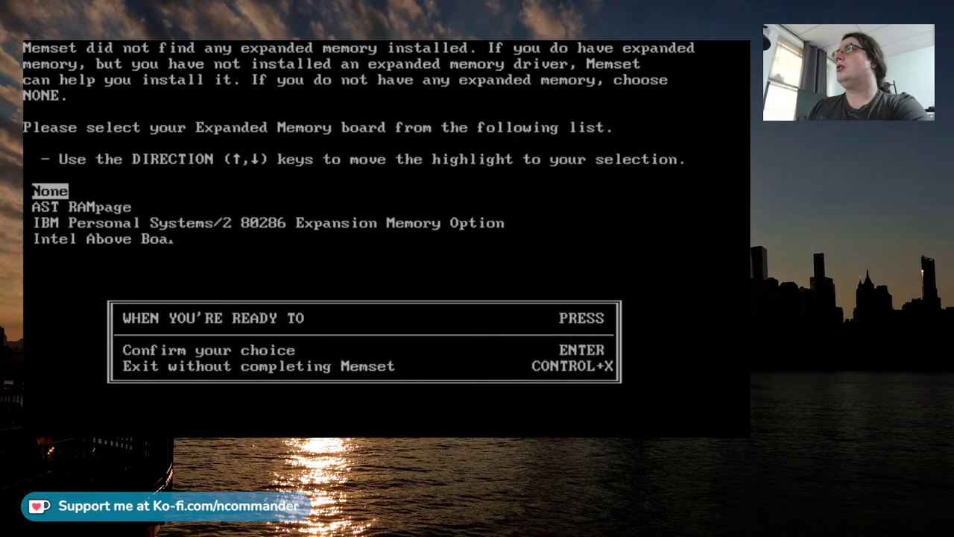
key(Down)
key(Down)
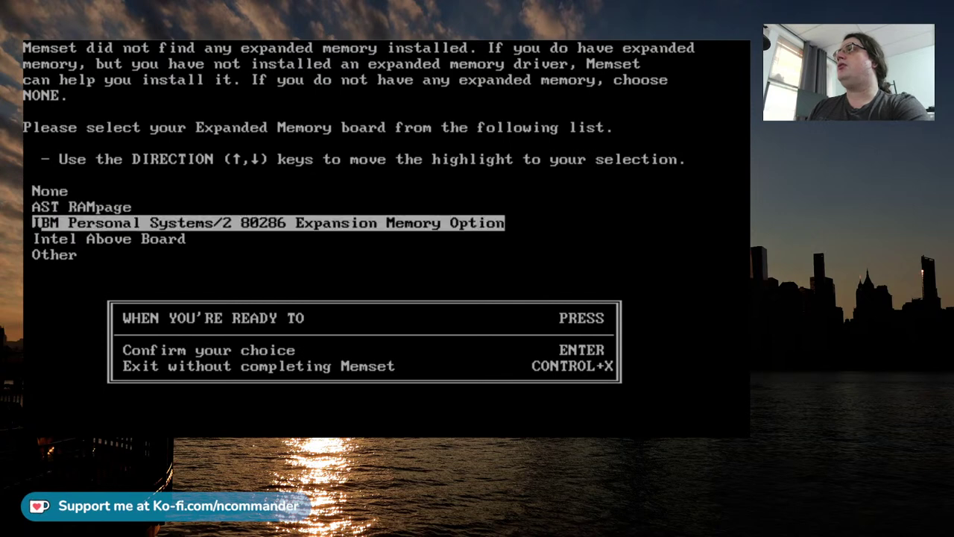
key(Down)
key(Down)
key(Up)
key(Up)
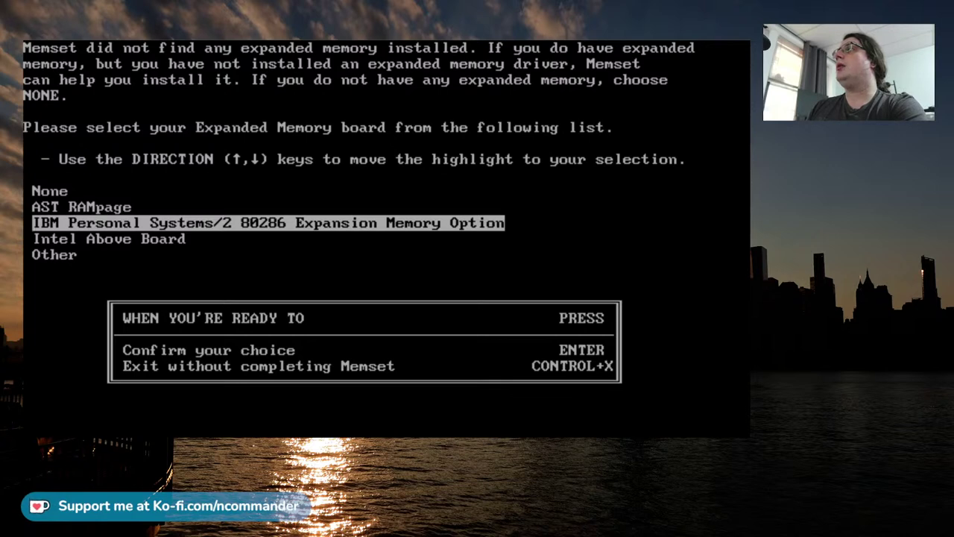
key(Up)
key(Up)
key(Return)
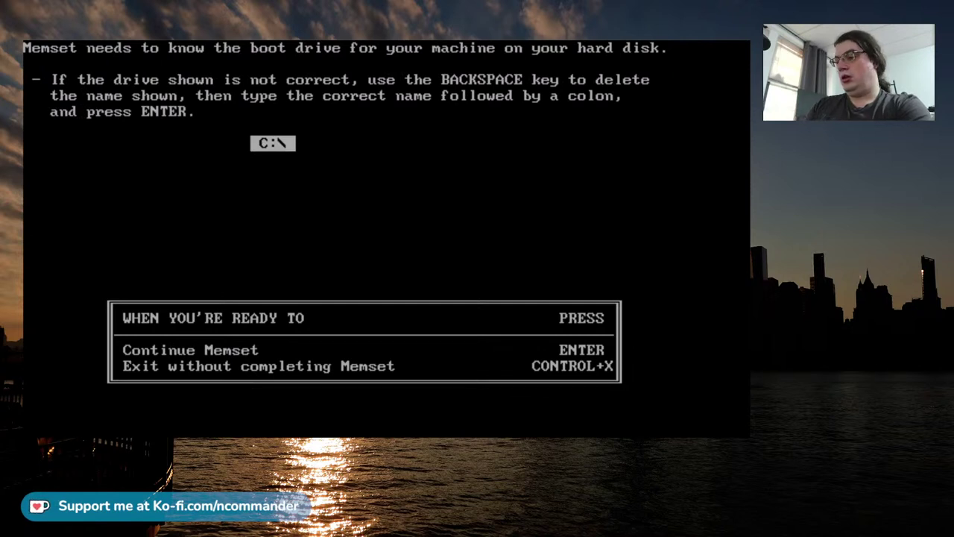
key(Return)
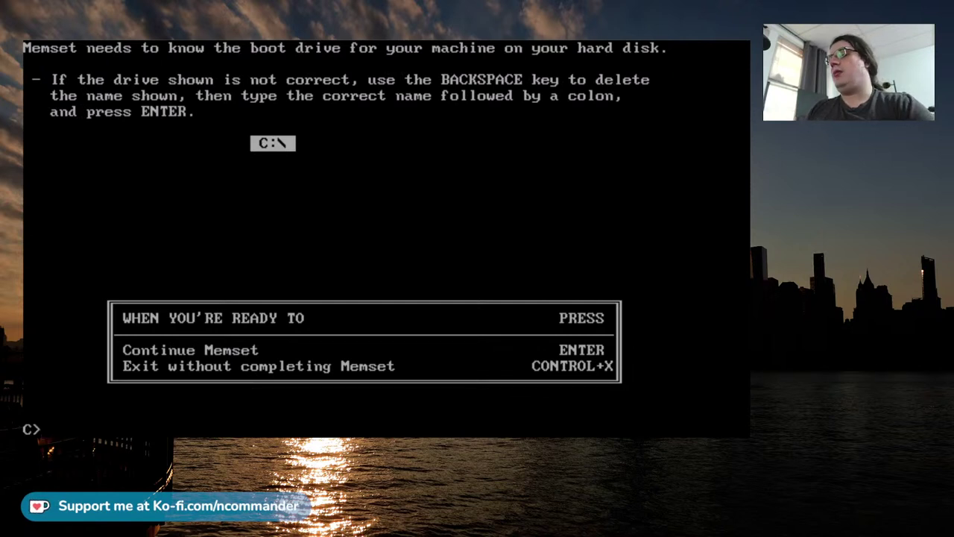
Display the contents of c:\config.sys at the DOS prompt.
text(type c:\config.sys)
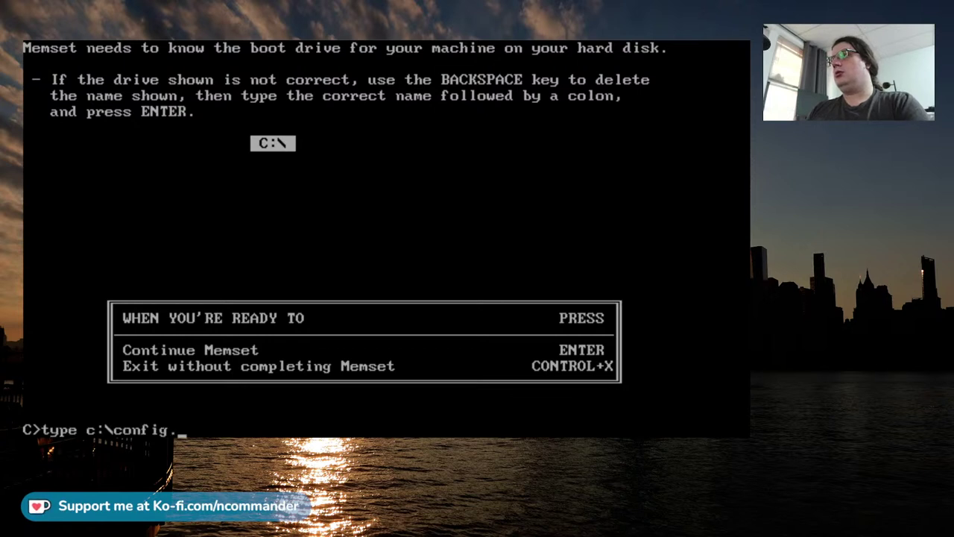
key(Return)
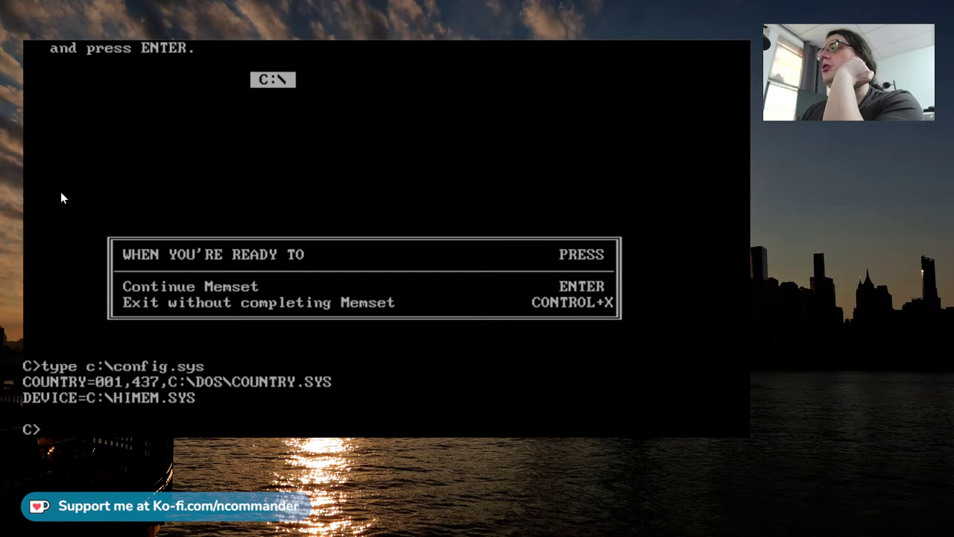
key(Return)
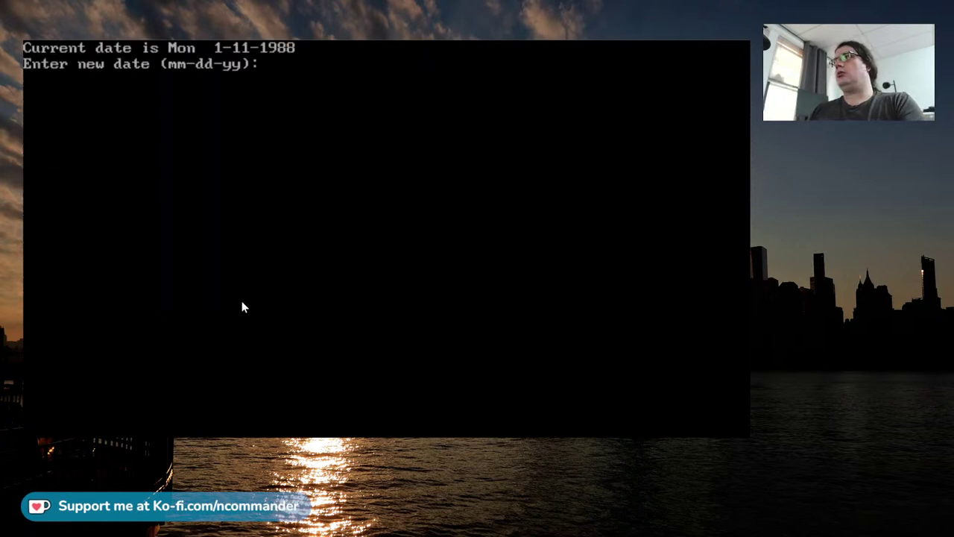
Keep the current date and time at startup and start Windows from the \windows directory.
key(Return)
key(Return)
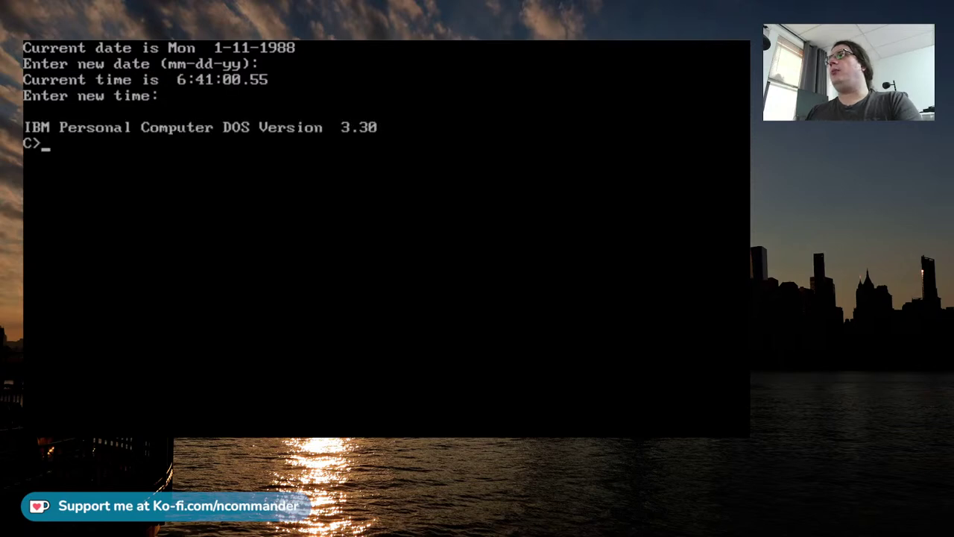
text(cd \windows)
key(Return)
text(win)
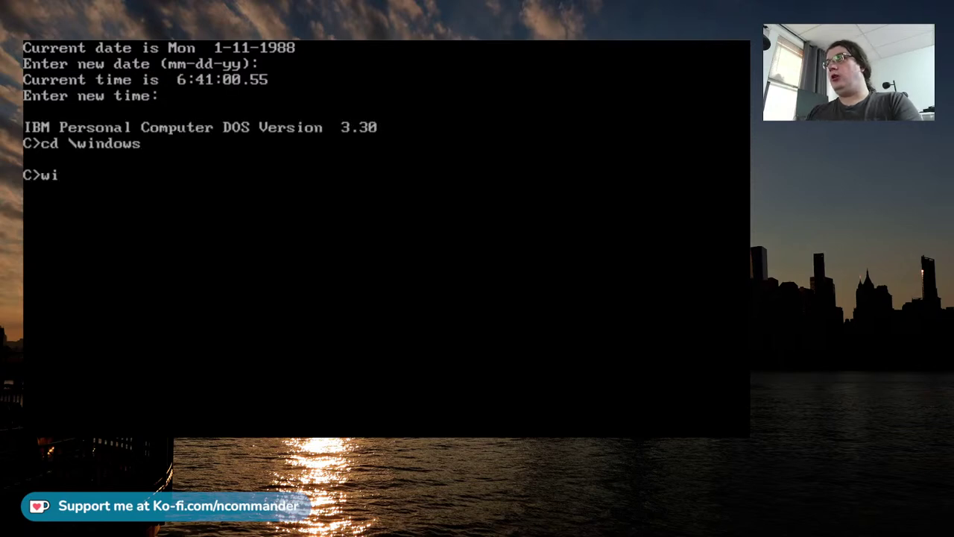
key(Return)
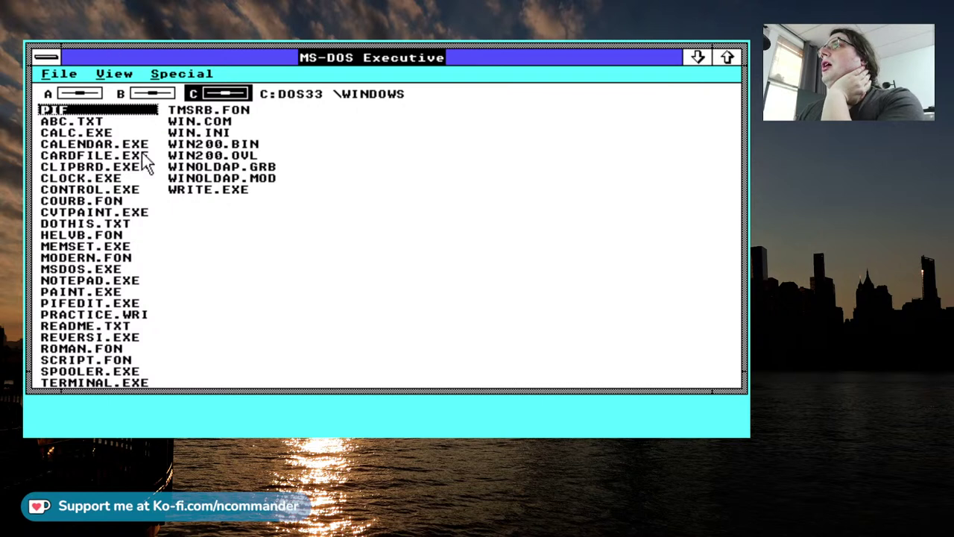
Open Write and enter "I mean, this already looks like an improvement over OS/2 1.x ..." and, below it, "We have true type fonts and such ...".
double_click(224, 190)
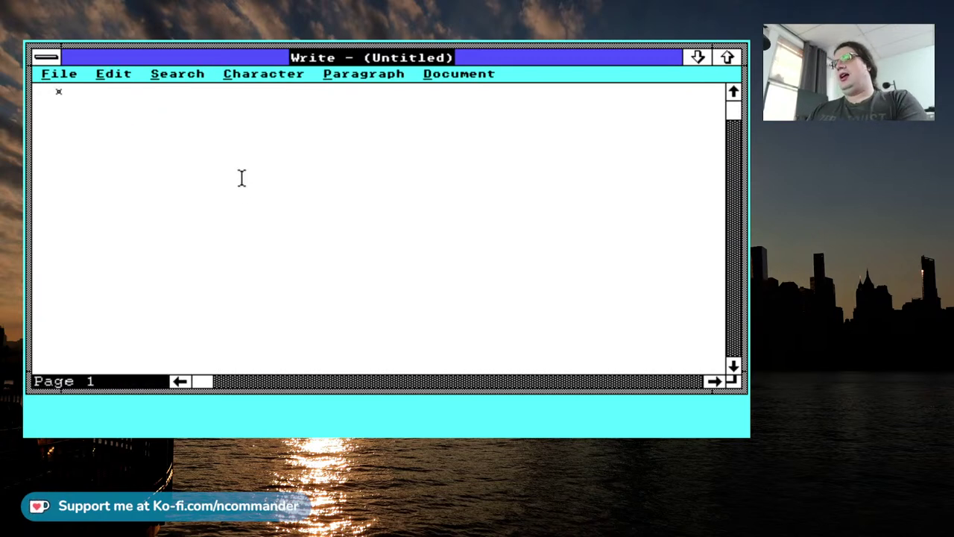
text(I mean, th)
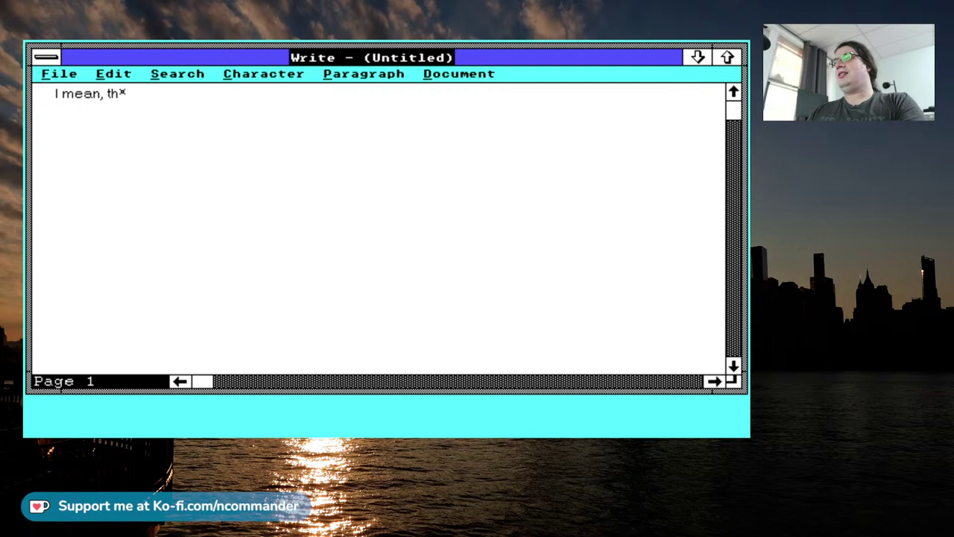
text(is already look)
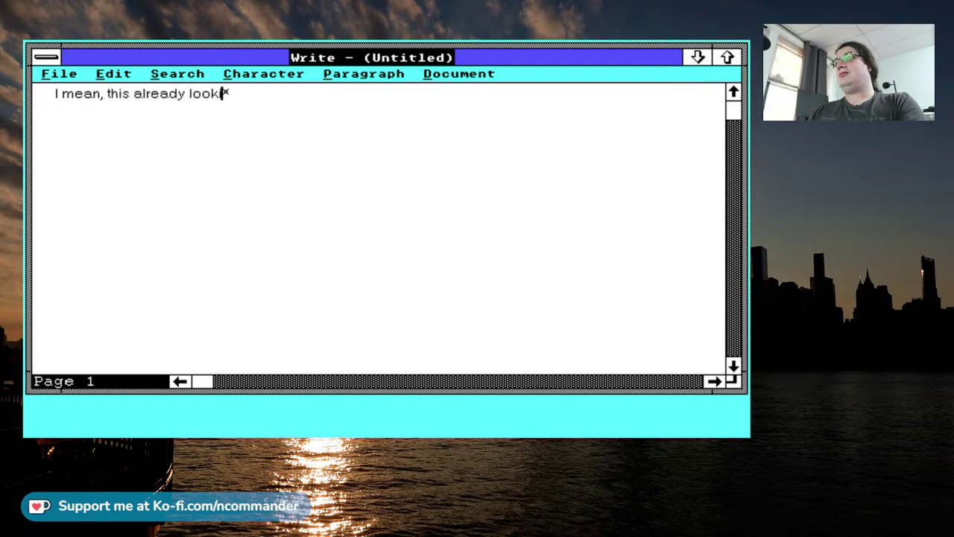
text(ings like)
key(BackSpace)
key(BackSpace)
key(BackSpace)
key(BackSpace)
key(BackSpace)
key(BackSpace)
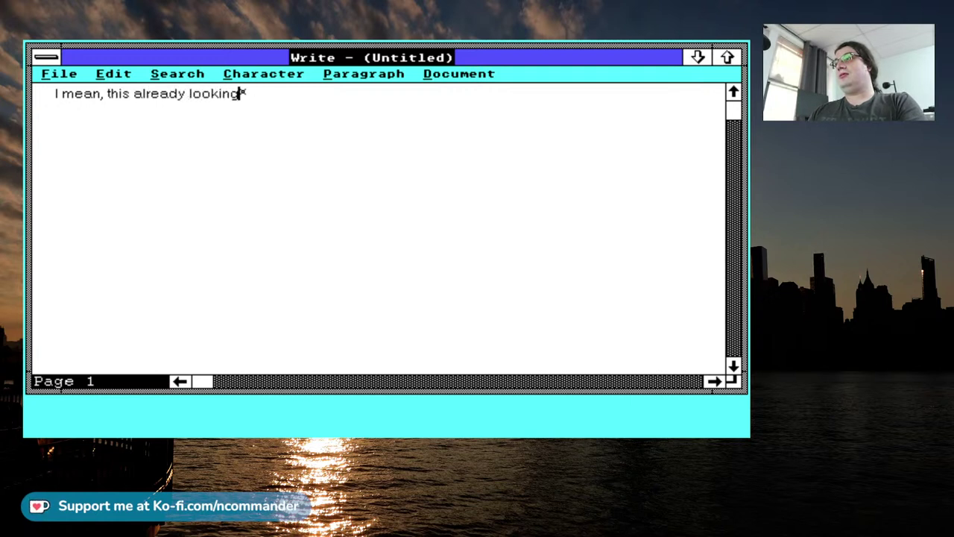
key(BackSpace)
key(BackSpace)
key(BackSpace)
text(s like an impr)
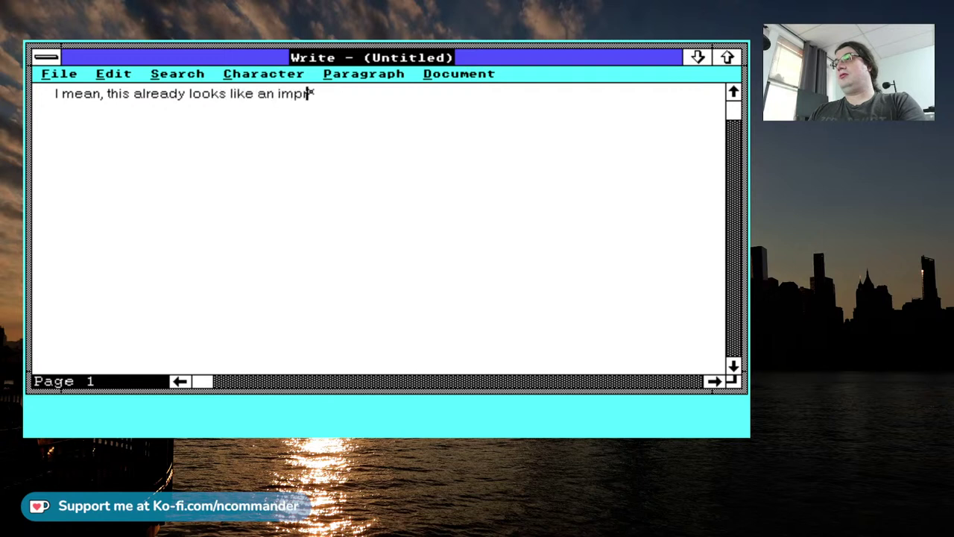
text(ovement over OS/2 )
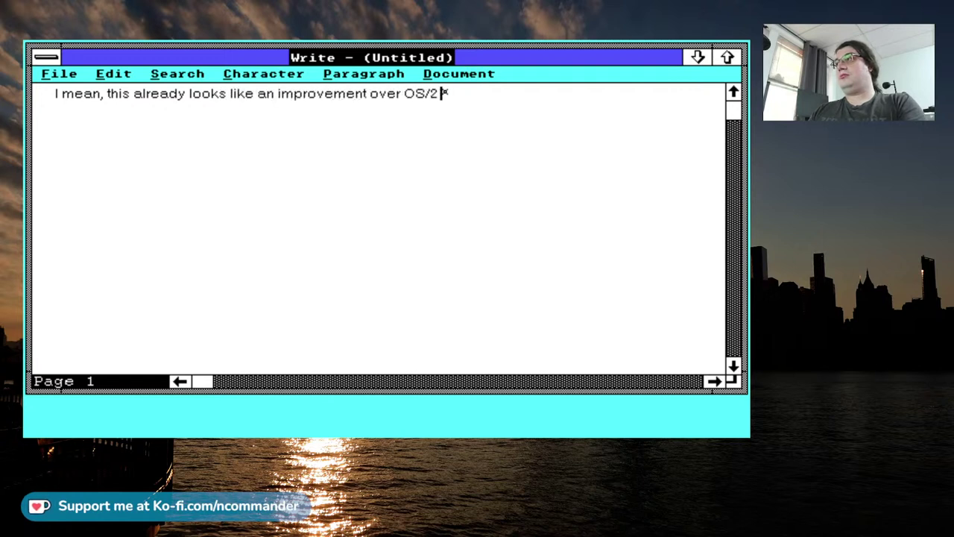
text(1.x ...  )
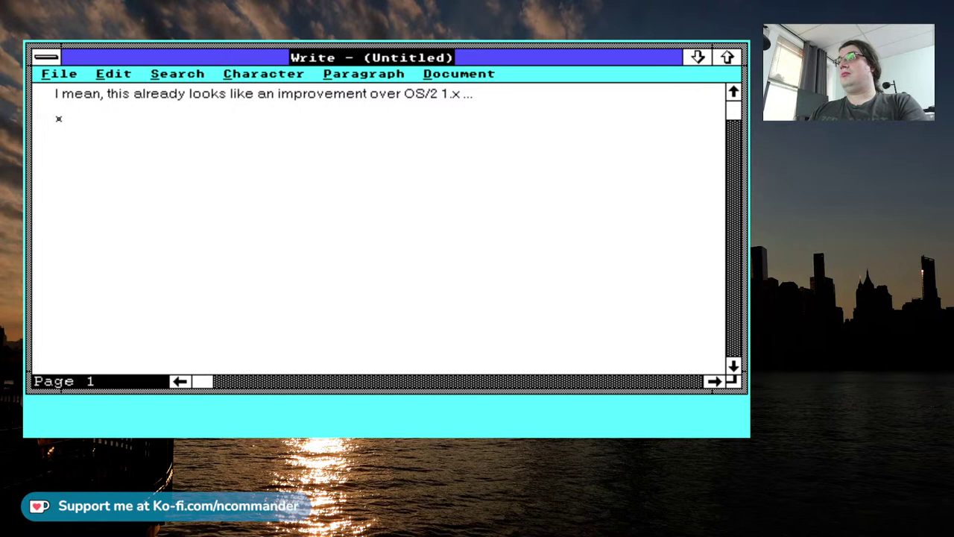
text(We have true typ)
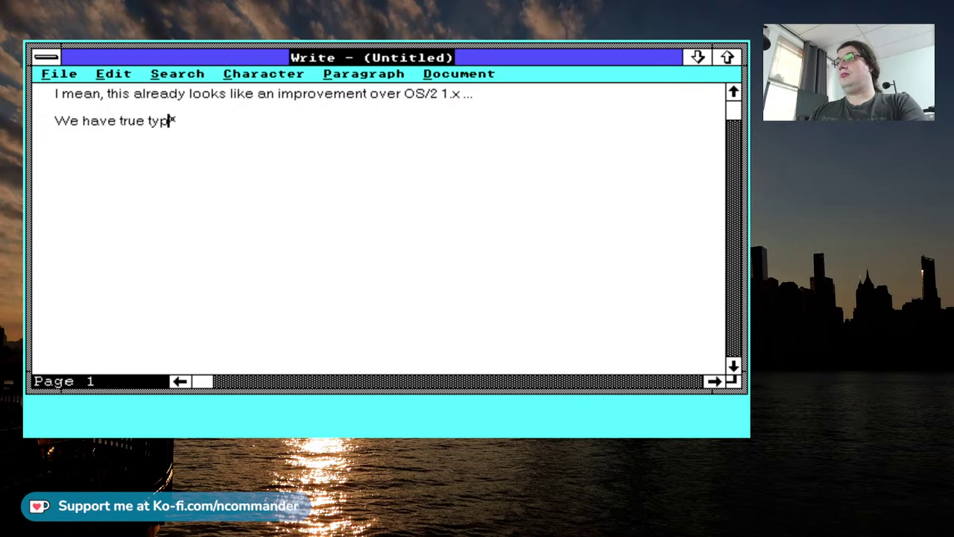
text(e fonts and such ...)
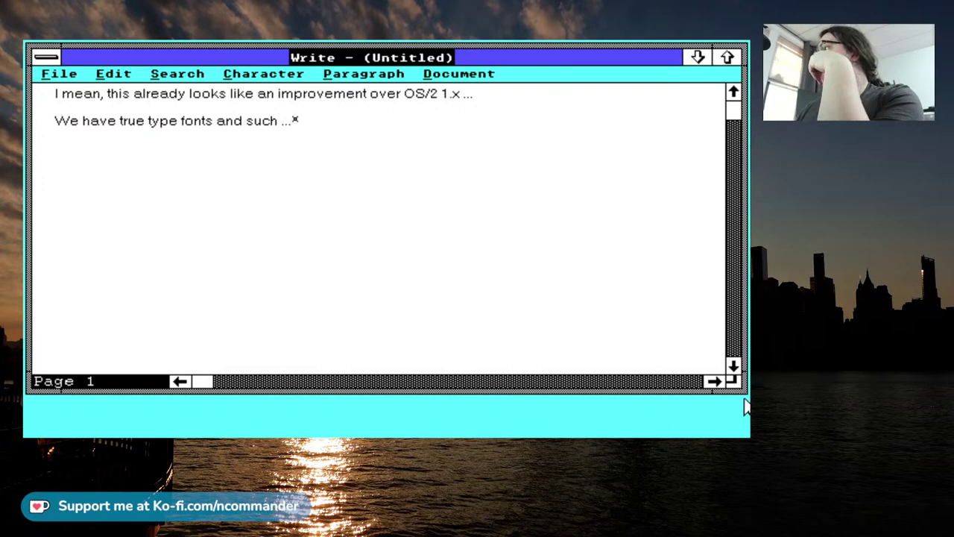
Shrink the Write window and move it aside so the MS-DOS Executive file list is uncovered.
drag(741, 391, 478, 300)
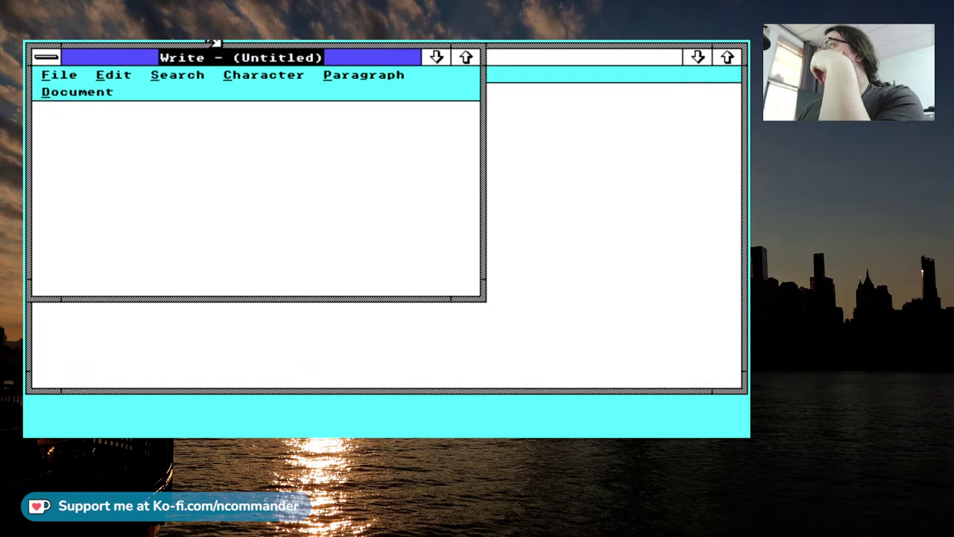
drag(239, 58, 563, 58)
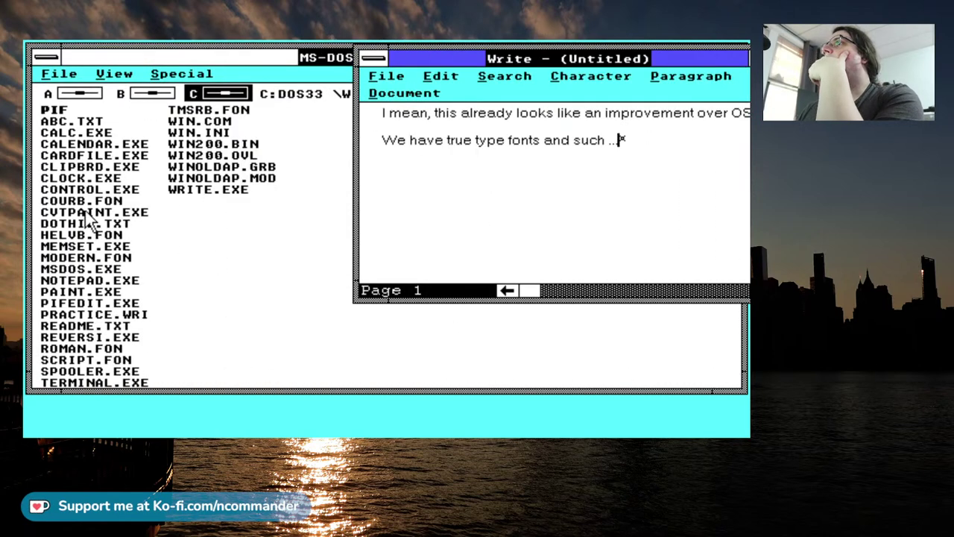
Open CARDFILE.EXE and enter "Here's a card in cardfile working just fine ..." on the blank card.
double_click(94, 155)
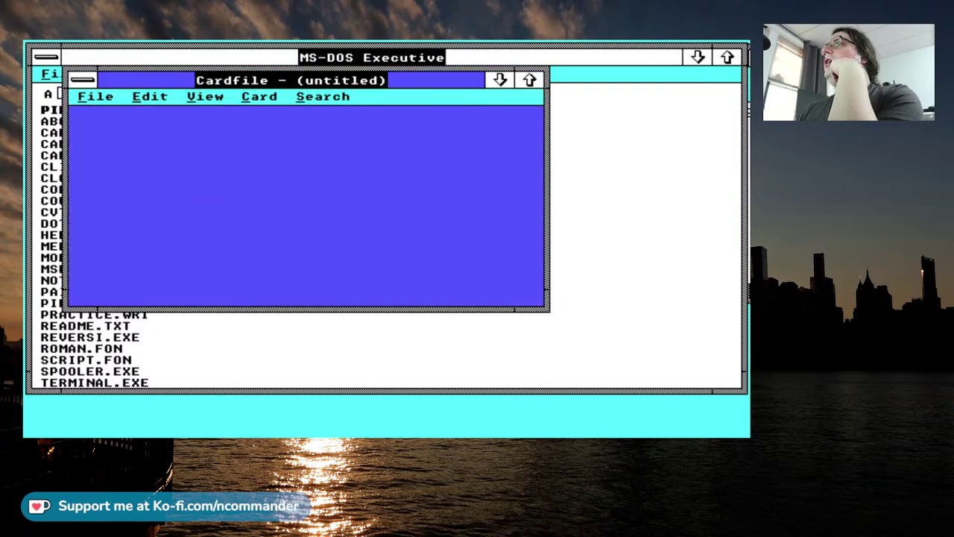
text(Here's a cardfil)
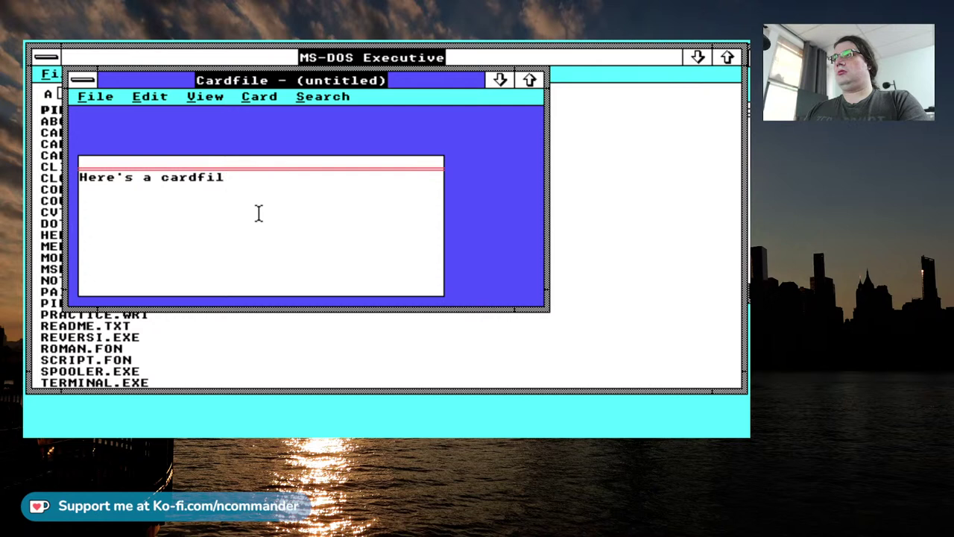
key(BackSpace)
key(BackSpace)
text(d in car)
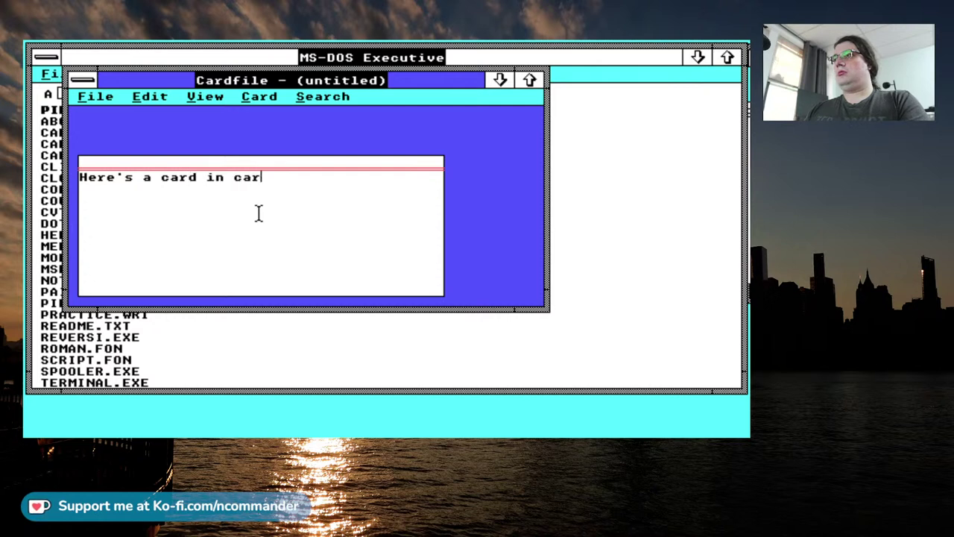
text(dfile working just fi)
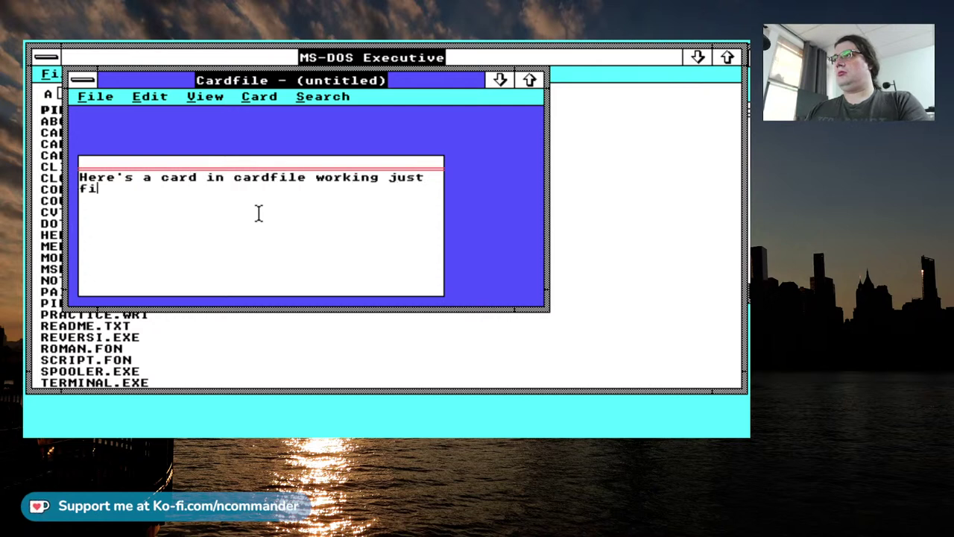
text(ne ...)
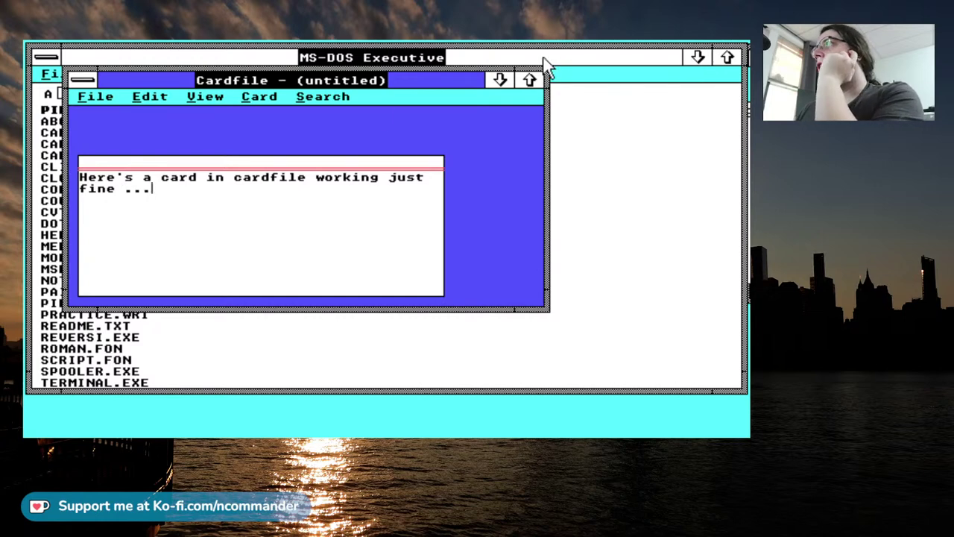
Move the Cardfile window lower and narrow the MS-DOS Executive window so the other application windows are uncovered.
drag(425, 82, 568, 208)
click(649, 123)
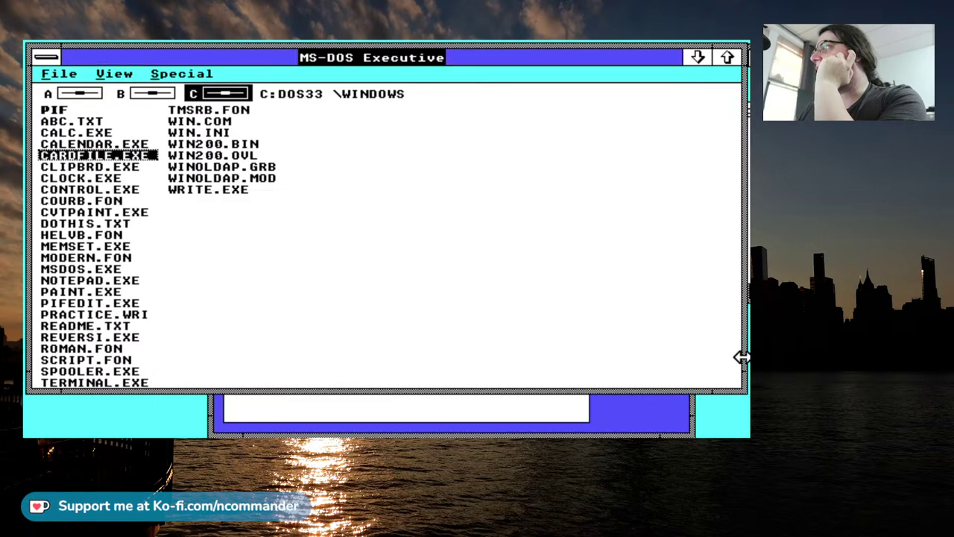
drag(743, 395, 351, 410)
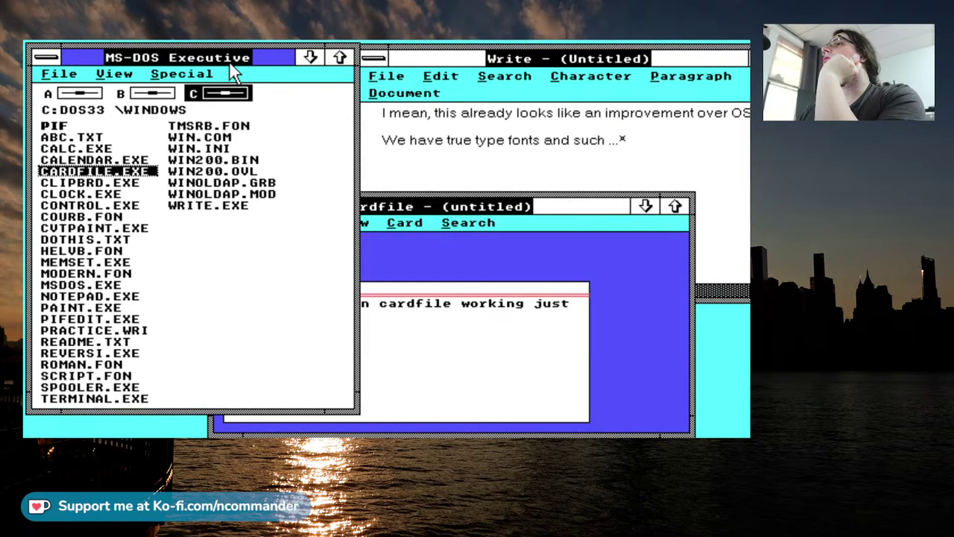
Display the MS-DOS Executive's About information to check the Windows version, free disk space and free memory.
click(46, 57)
click(291, 62)
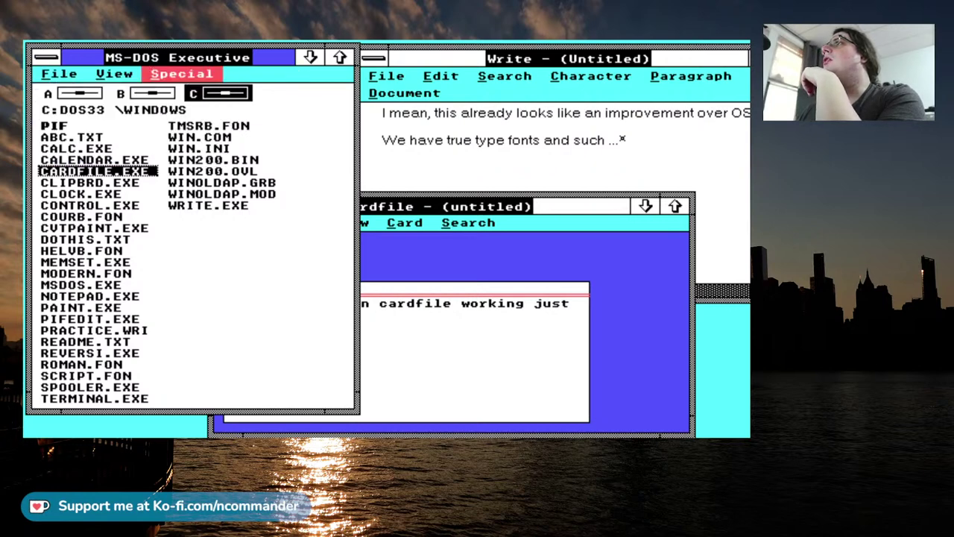
drag(73, 64, 207, 216)
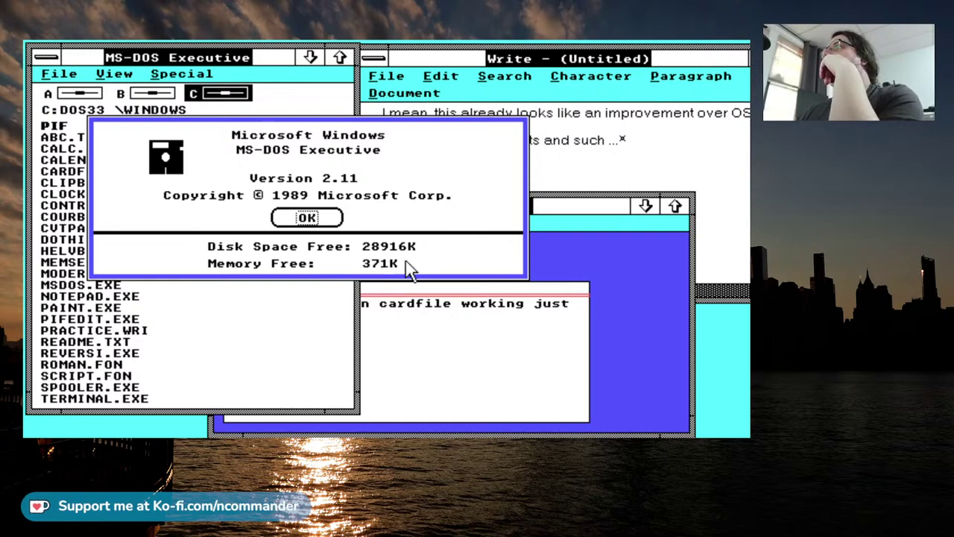
click(299, 220)
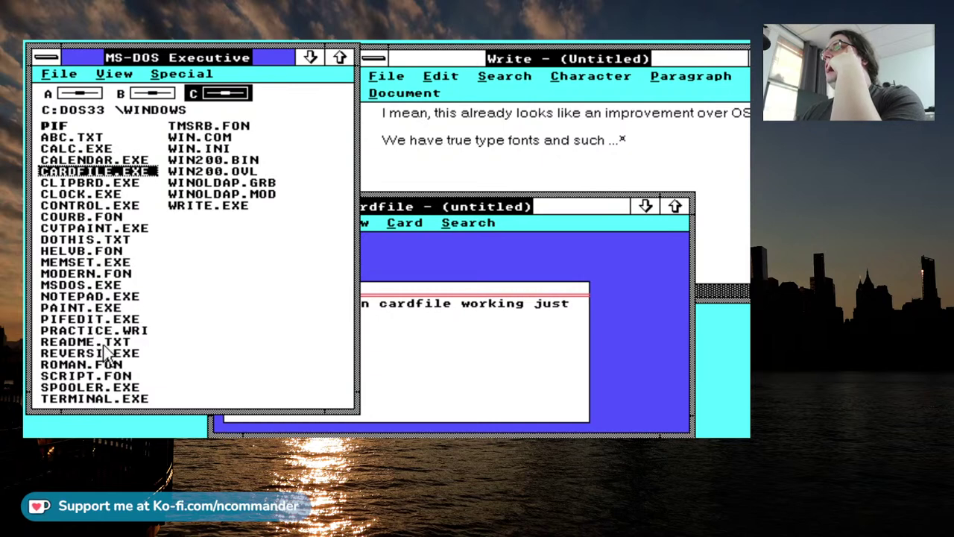
Open PAINT.EXE and display the About Paint version information.
double_click(93, 307)
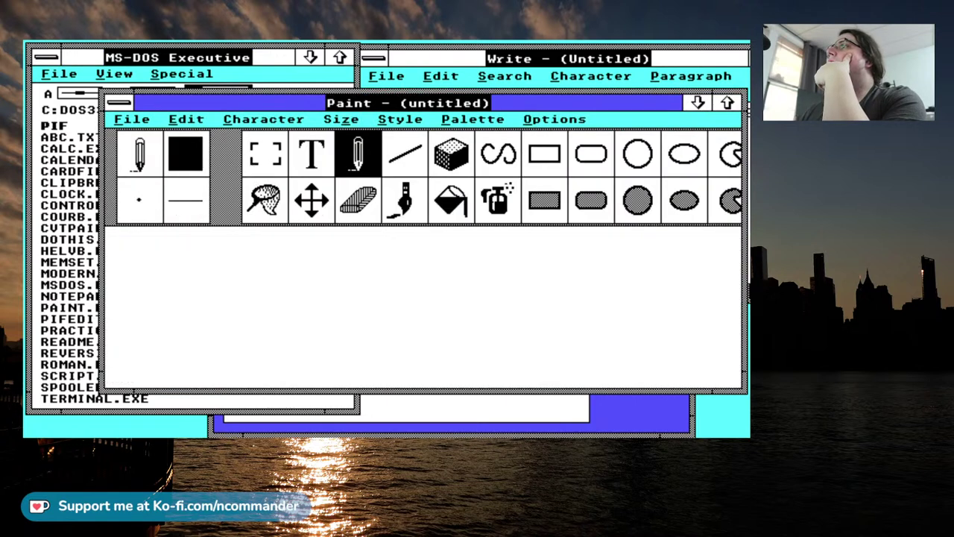
click(119, 102)
click(473, 119)
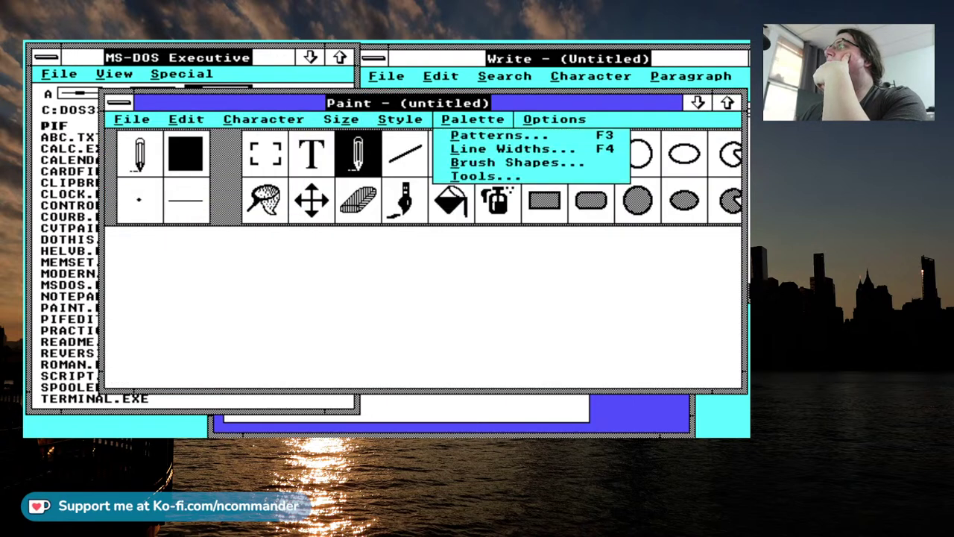
click(152, 143)
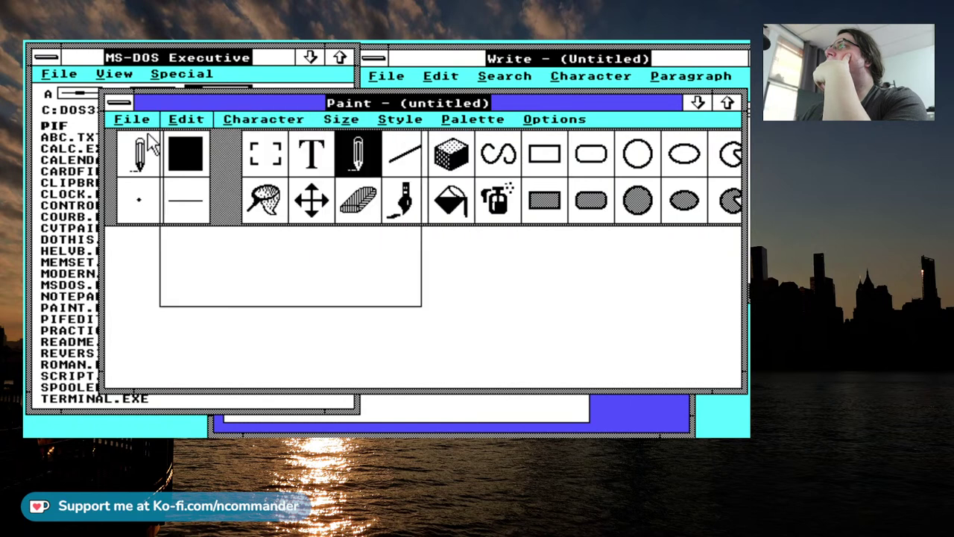
click(132, 119)
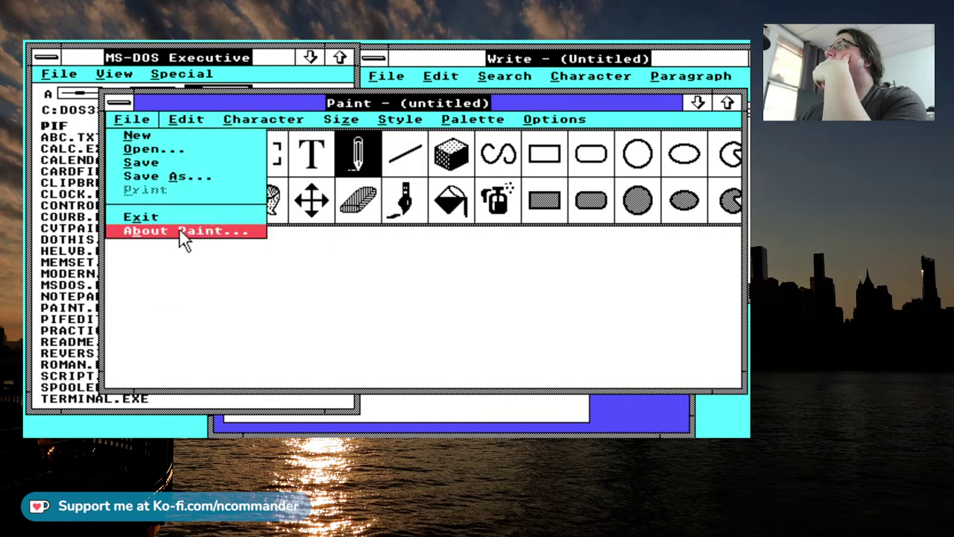
click(183, 232)
click(423, 279)
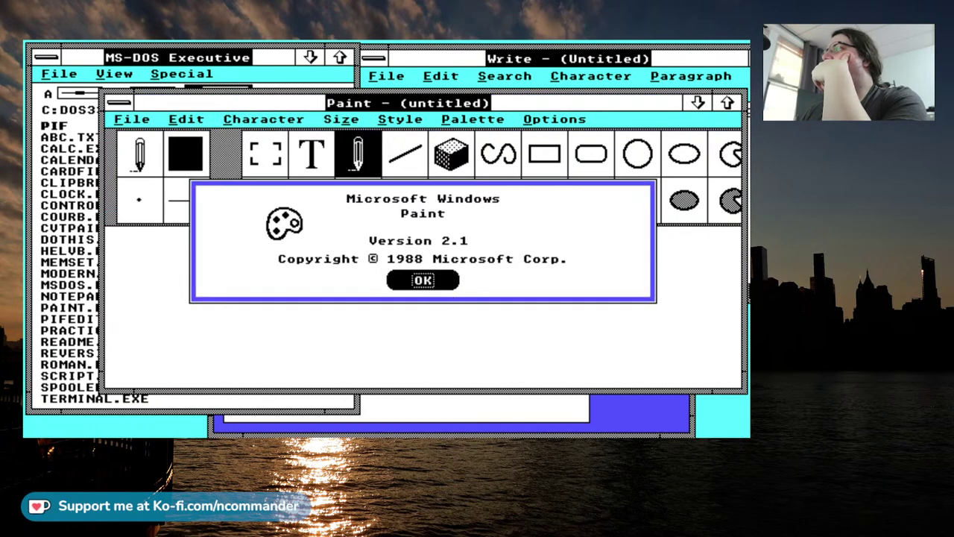
Bring Write to the front and display its About Write version information.
click(383, 77)
click(373, 58)
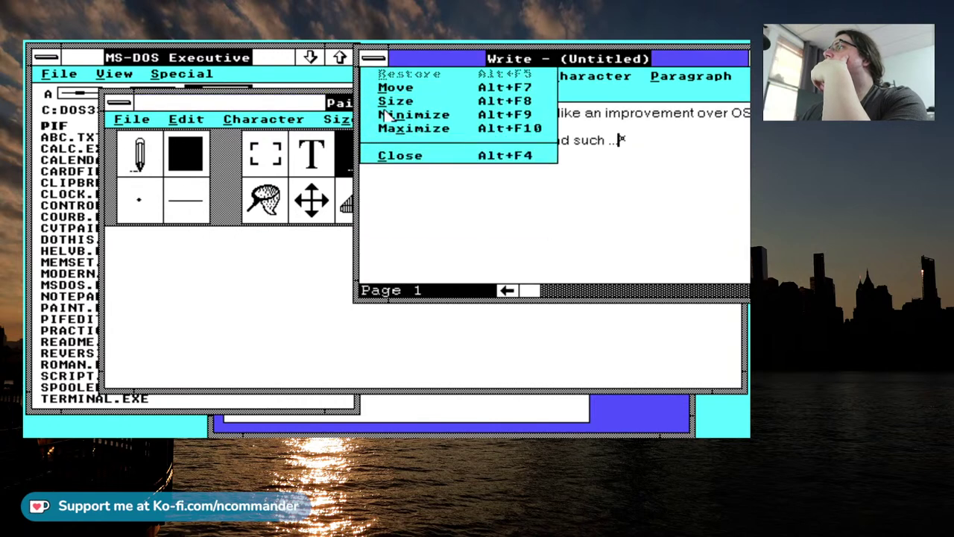
mouse_move(404, 74)
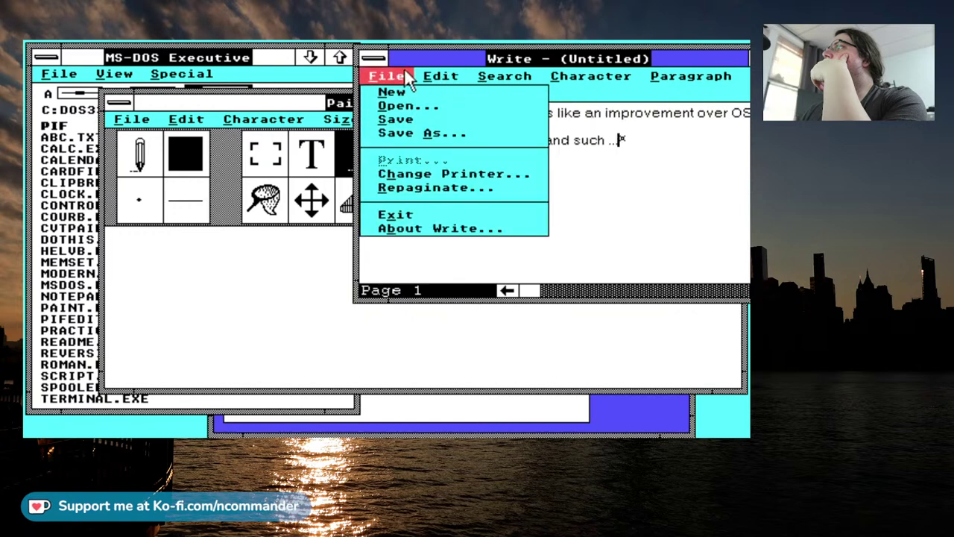
click(437, 226)
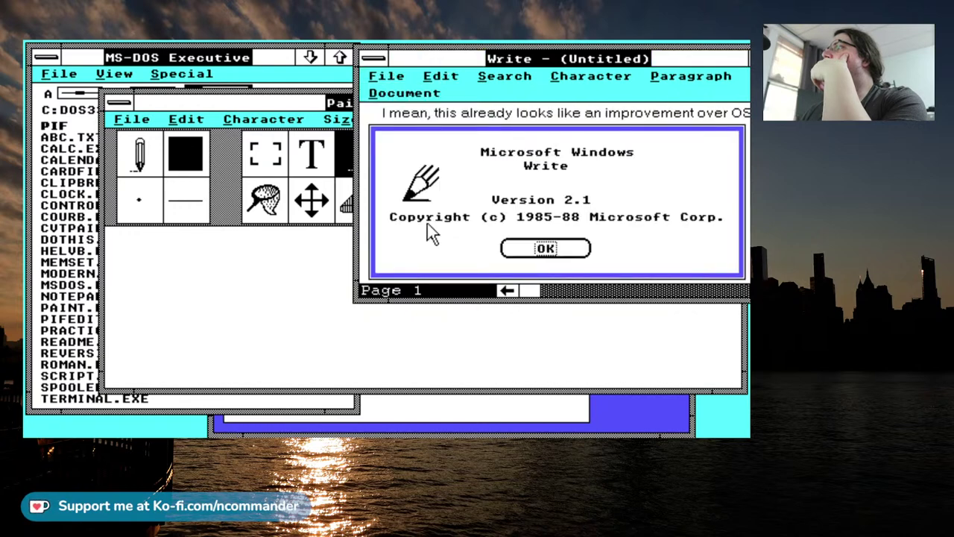
click(534, 249)
Return to Paint and scribble a freehand looping line across the canvas with the Pencil tool.
click(264, 307)
drag(281, 305, 337, 296)
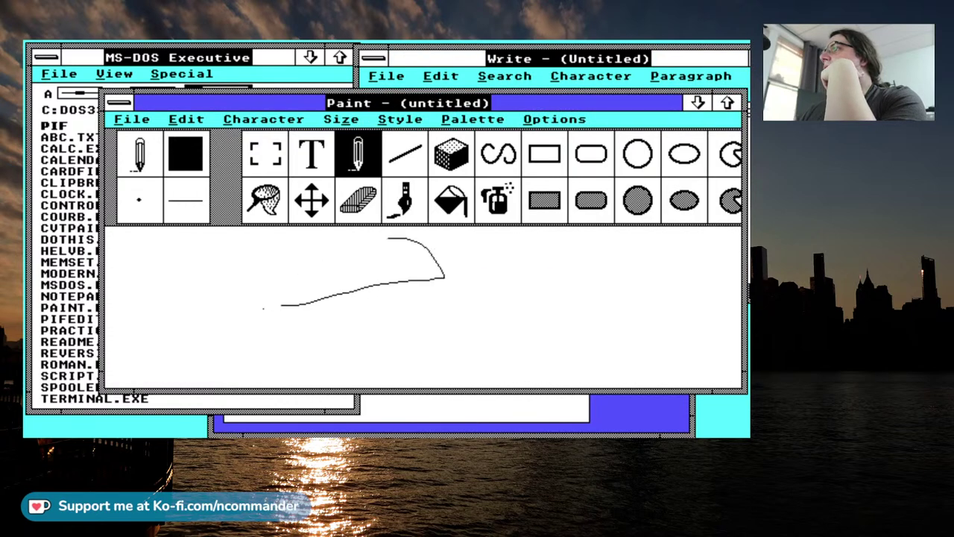
mouse_move(388, 239)
mouse_down()
mouse_move(448, 356)
mouse_move(488, 302)
mouse_move(373, 260)
mouse_up()
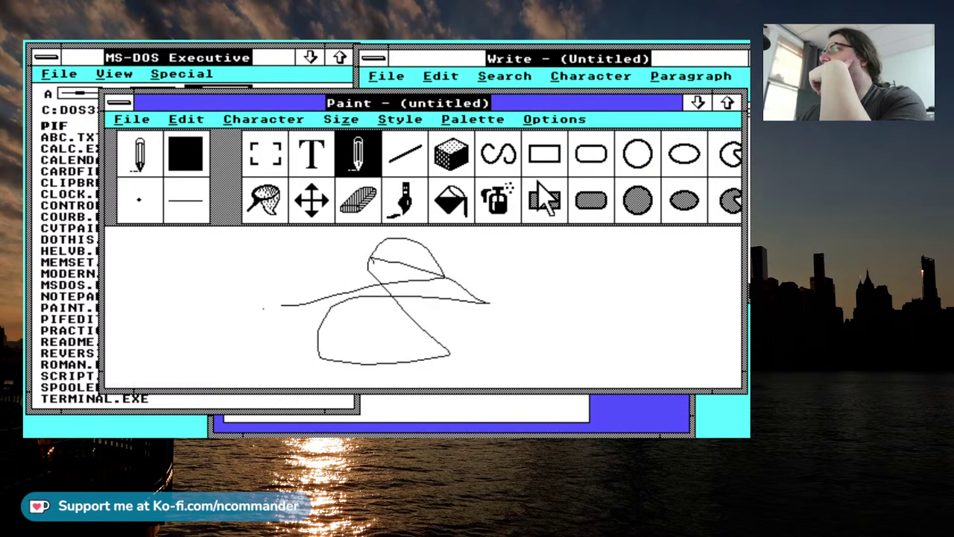
Draw two overlapping filled black rectangles over the scribble with the filled Rectangle tool.
click(496, 201)
click(545, 200)
mouse_move(615, 284)
mouse_down()
mouse_move(364, 356)
mouse_move(310, 388)
mouse_up()
drag(189, 271, 549, 348)
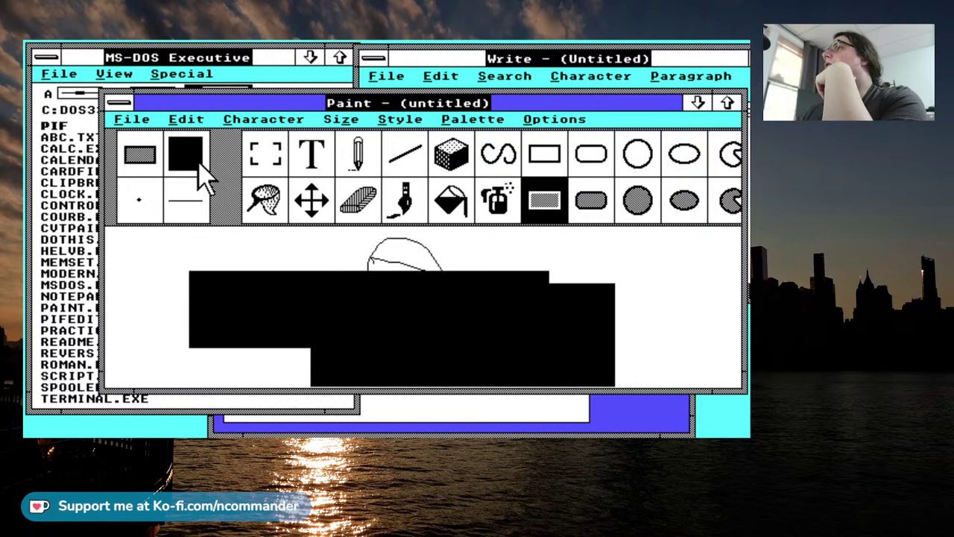
click(187, 122)
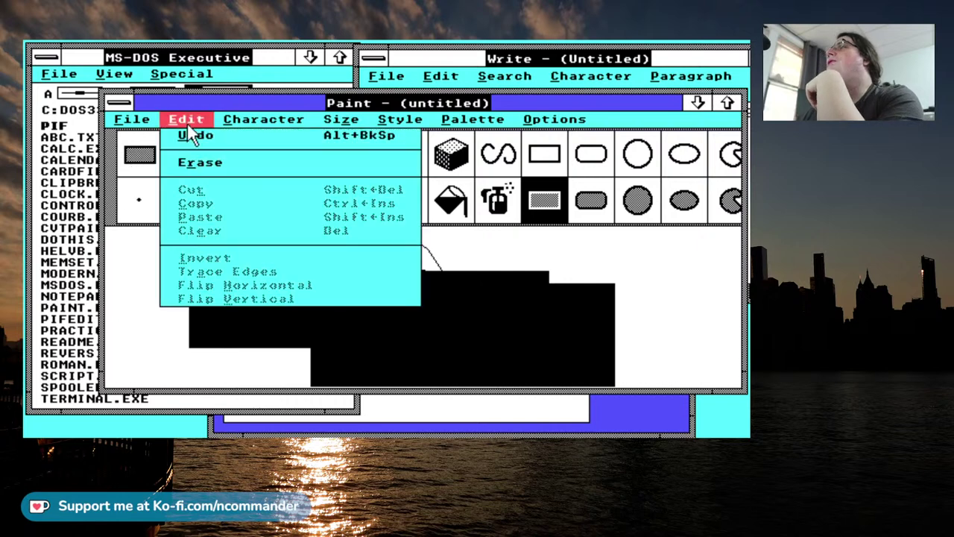
click(130, 106)
click(425, 100)
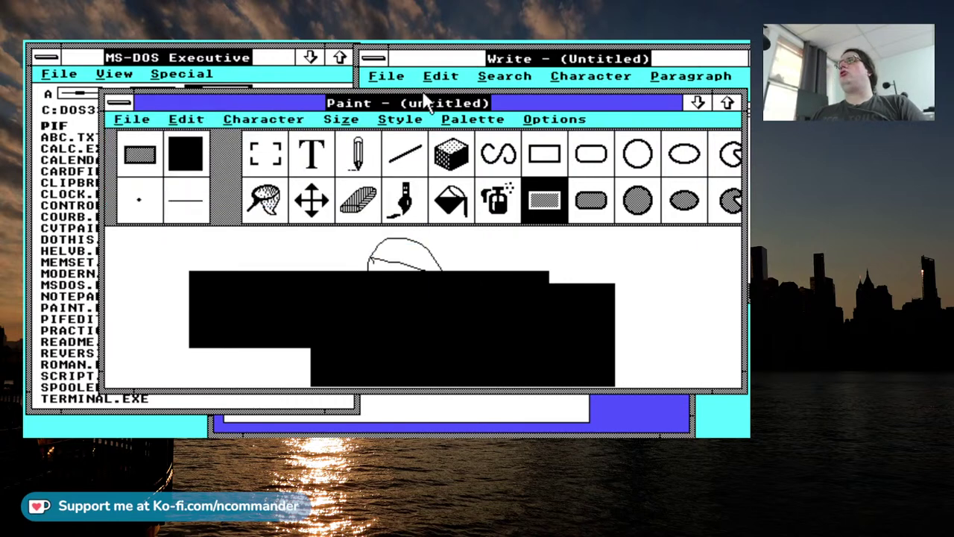
click(400, 120)
click(295, 98)
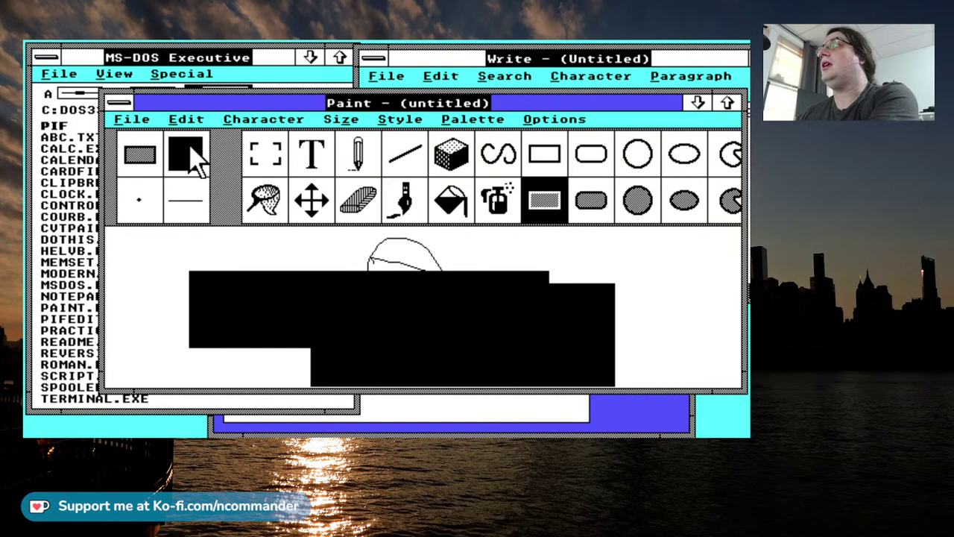
Shift the Paint window slightly to the right and look over its Palette commands.
click(473, 106)
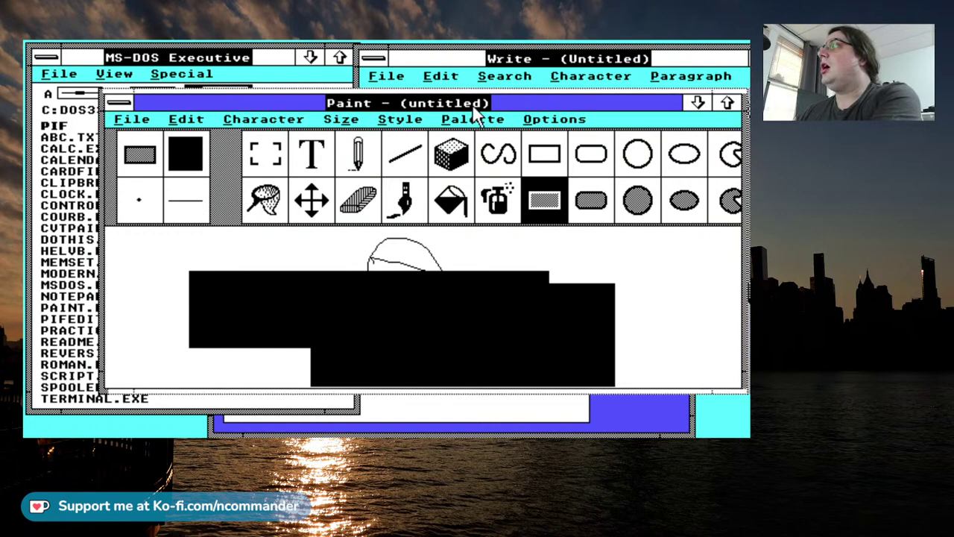
drag(474, 108, 483, 108)
click(478, 118)
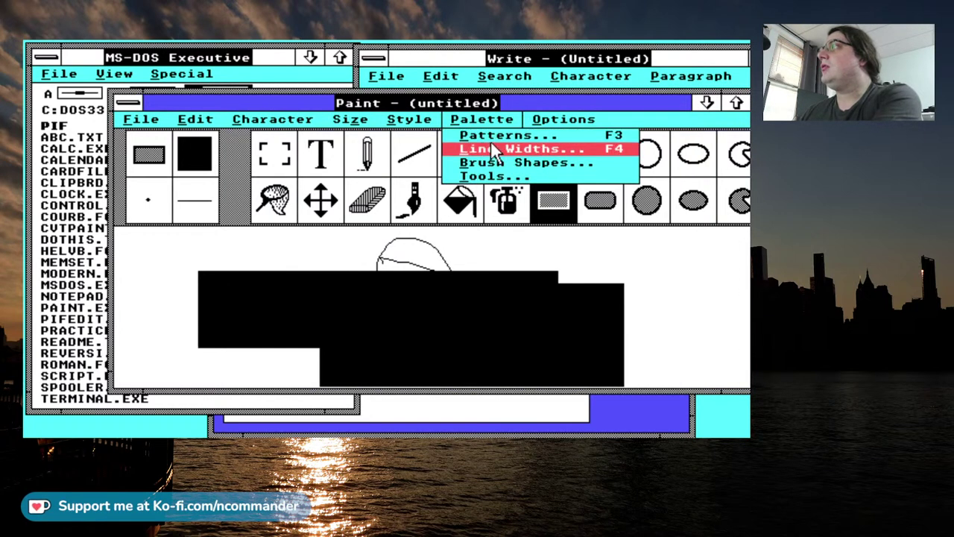
click(497, 194)
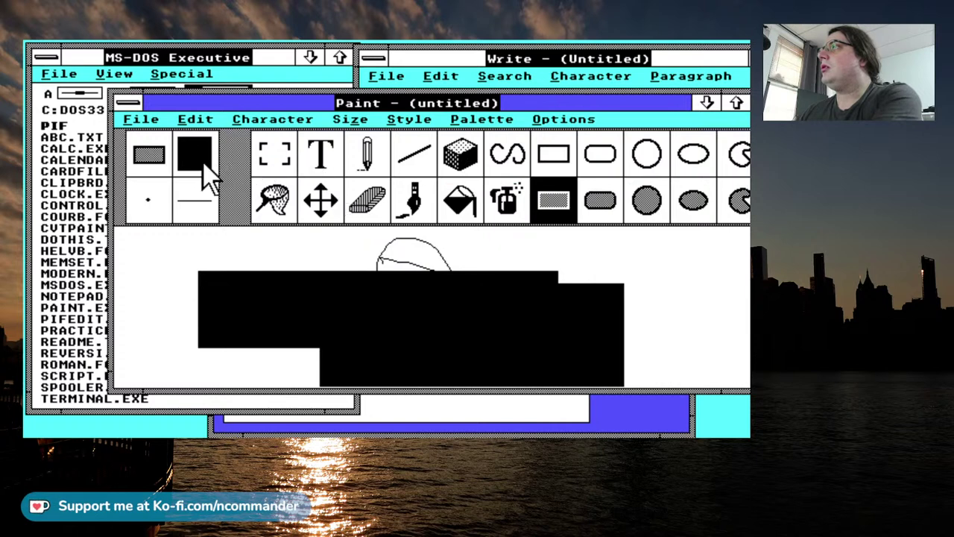
Draw a short stroke and a longer bent line in white over the black rectangles with the Pencil tool.
click(320, 200)
click(274, 155)
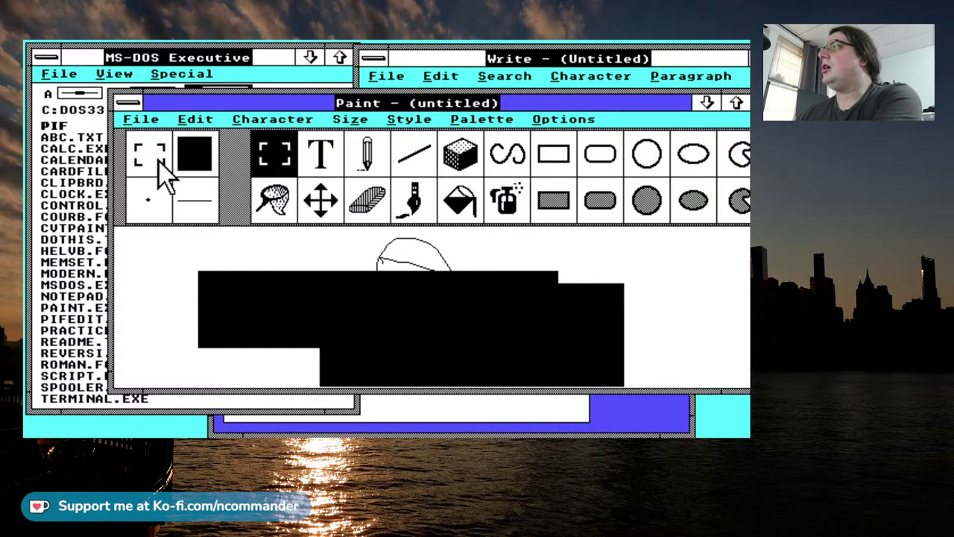
click(366, 155)
drag(254, 273, 251, 298)
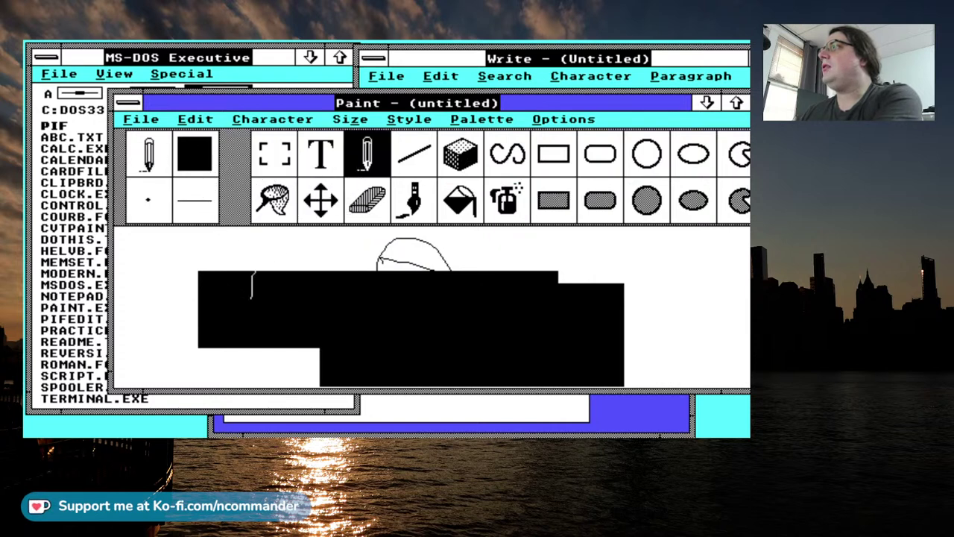
drag(351, 270, 457, 326)
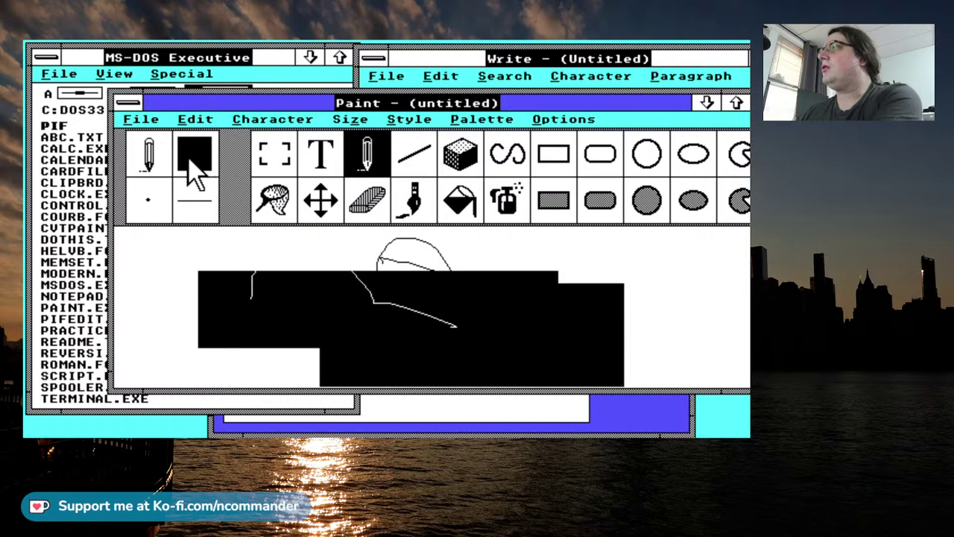
Close Paint and open REVERSI.EXE from the WINDOWS directory.
drag(142, 119, 204, 215)
click(383, 276)
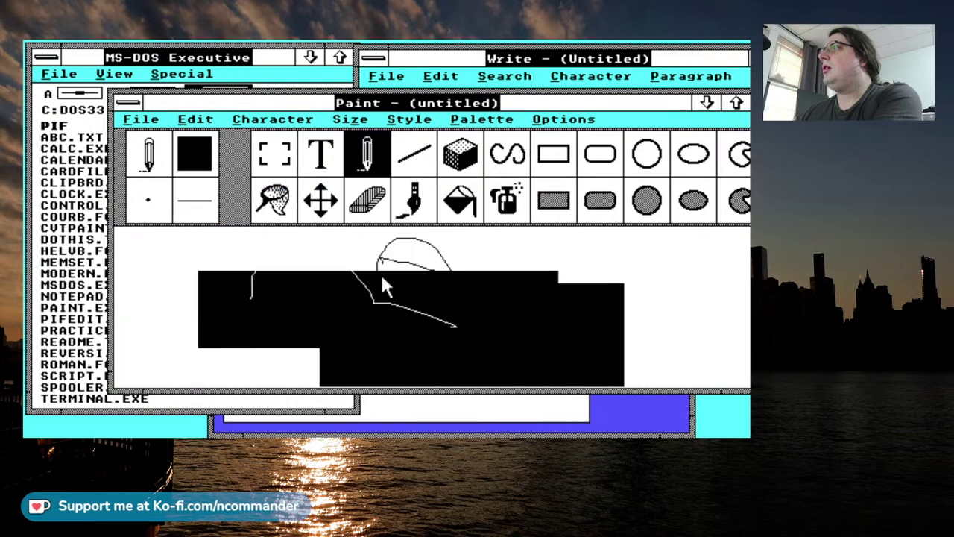
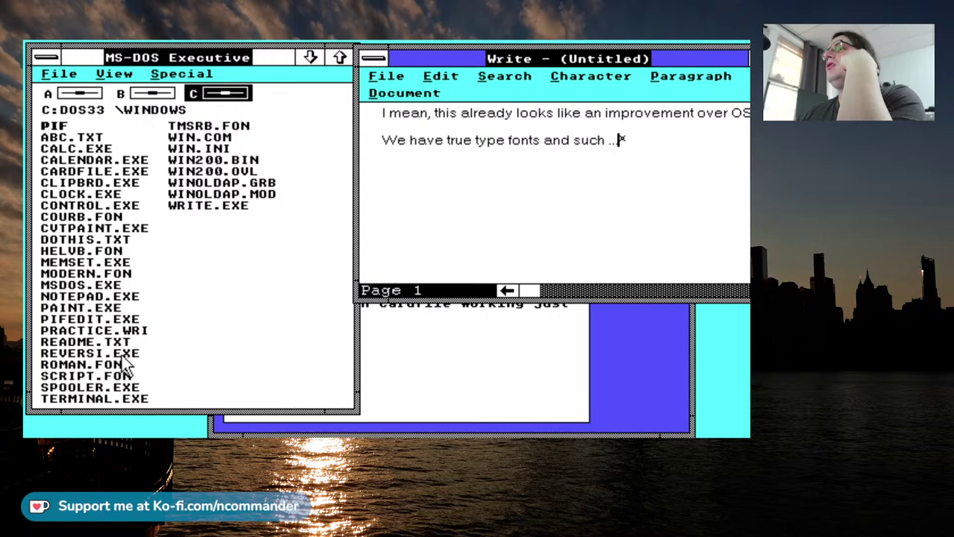
double_click(121, 354)
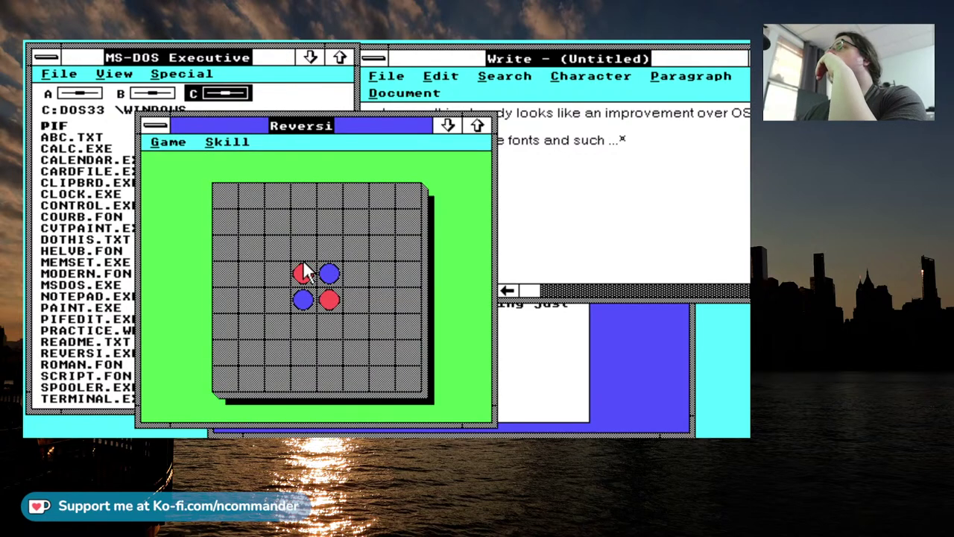
Play the opening red moves in Reversi, placing pieces beside the centre, along the fifth column and across the sixth row to its first square.
click(312, 255)
click(383, 276)
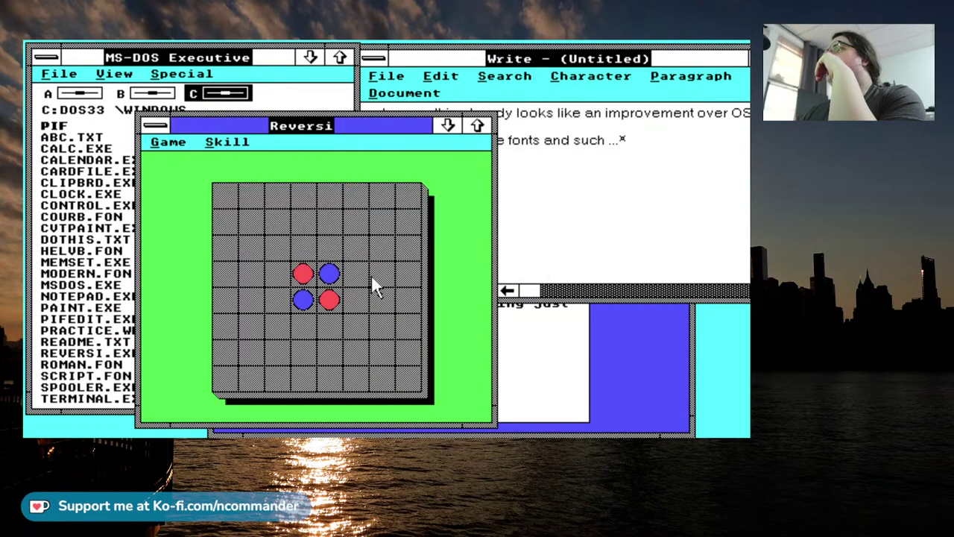
click(348, 270)
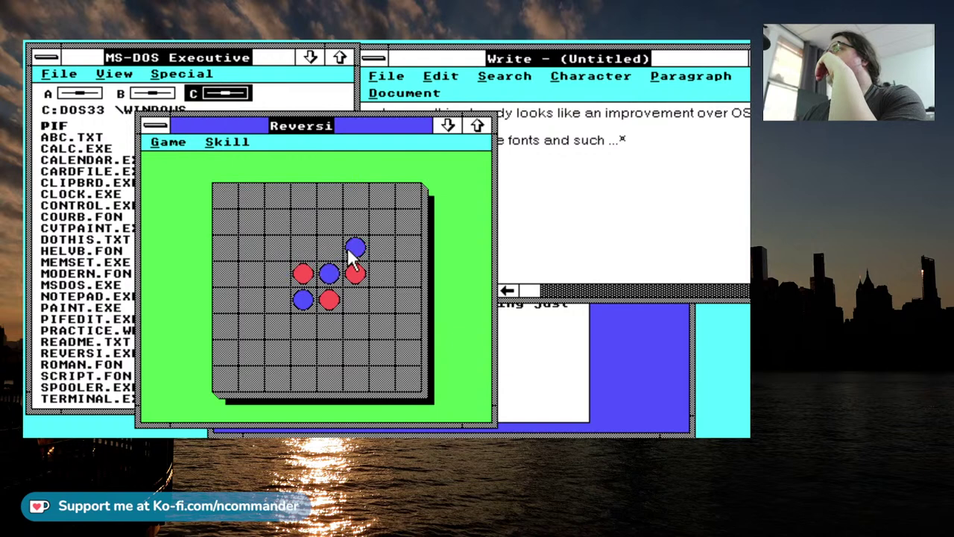
click(330, 254)
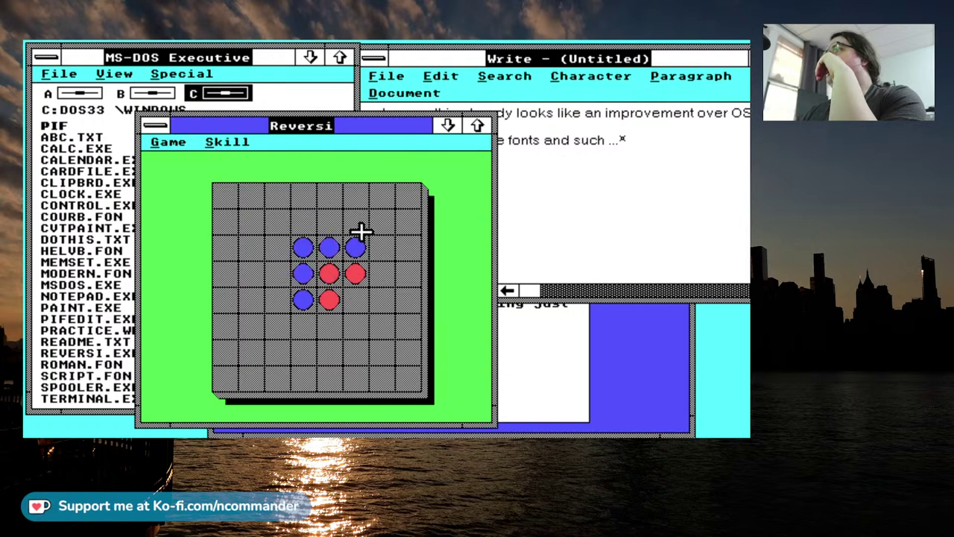
click(336, 230)
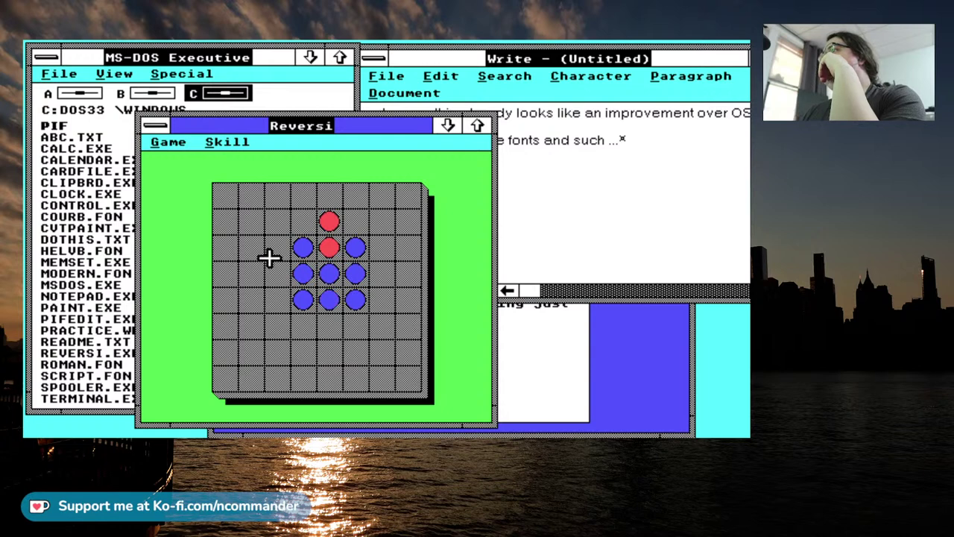
click(335, 323)
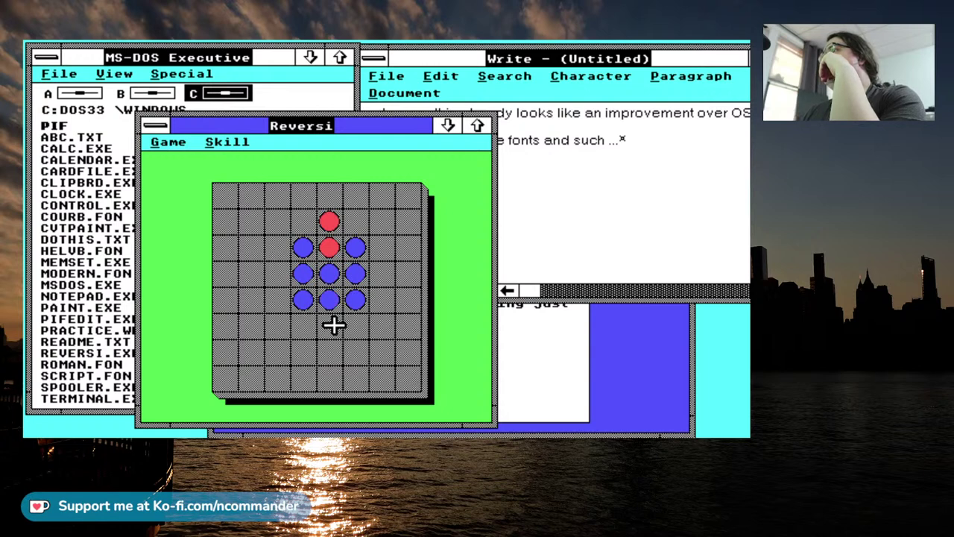
click(284, 326)
click(377, 327)
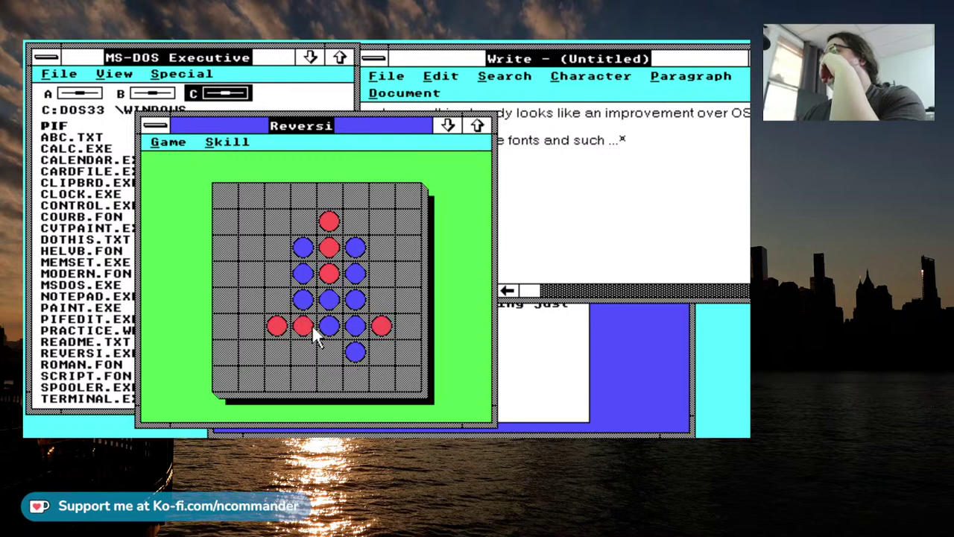
click(326, 349)
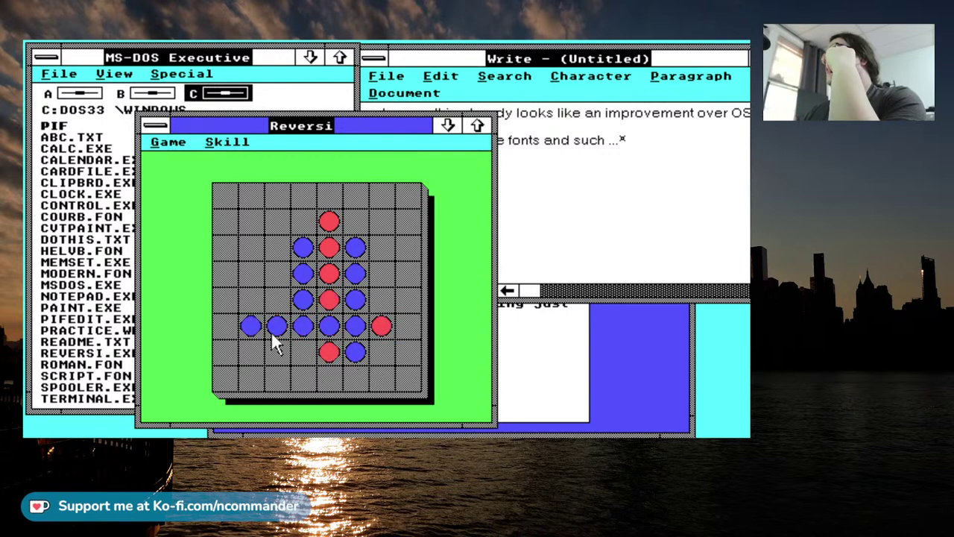
click(227, 326)
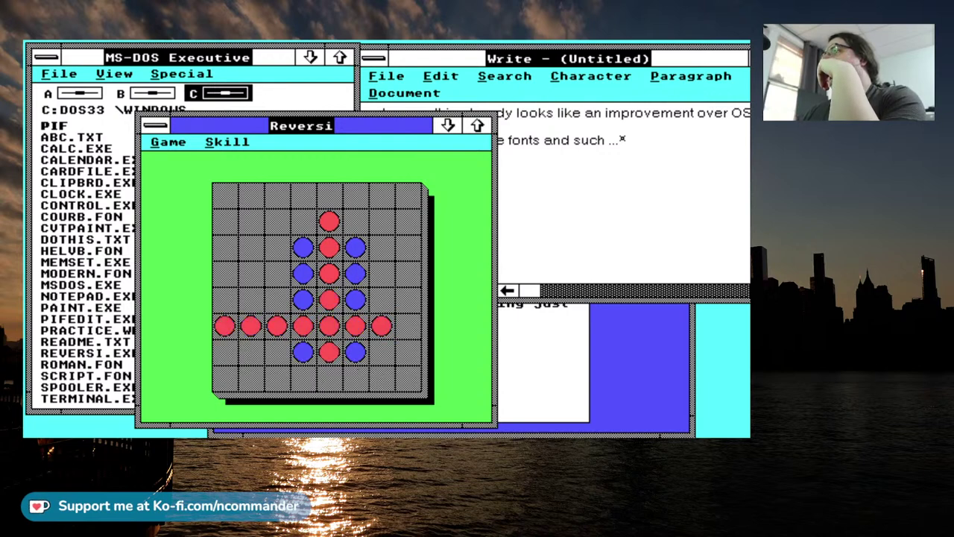
Place red Reversi pieces at (column, row) 5,8; 6,1; 3,3; 8,3; 4,2 and 1,3 in turn.
click(331, 378)
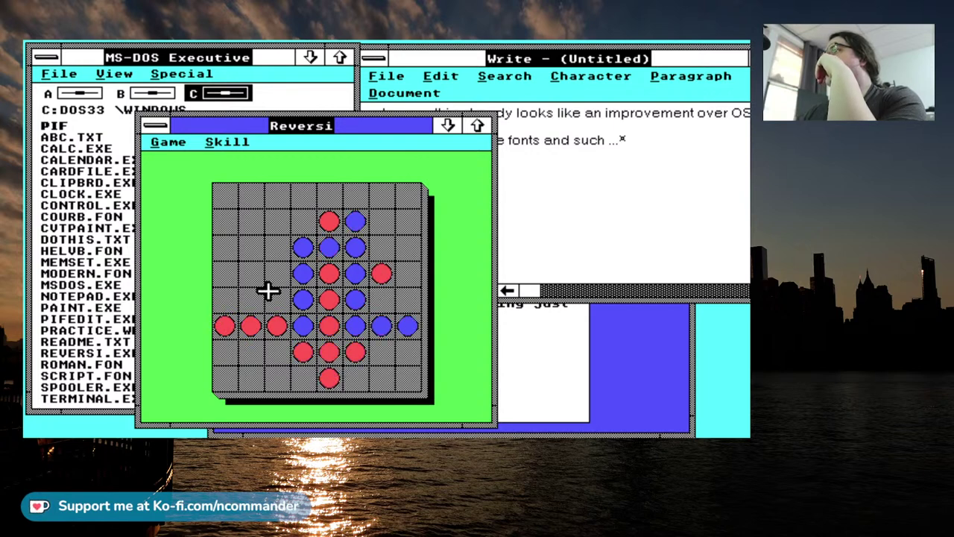
click(355, 197)
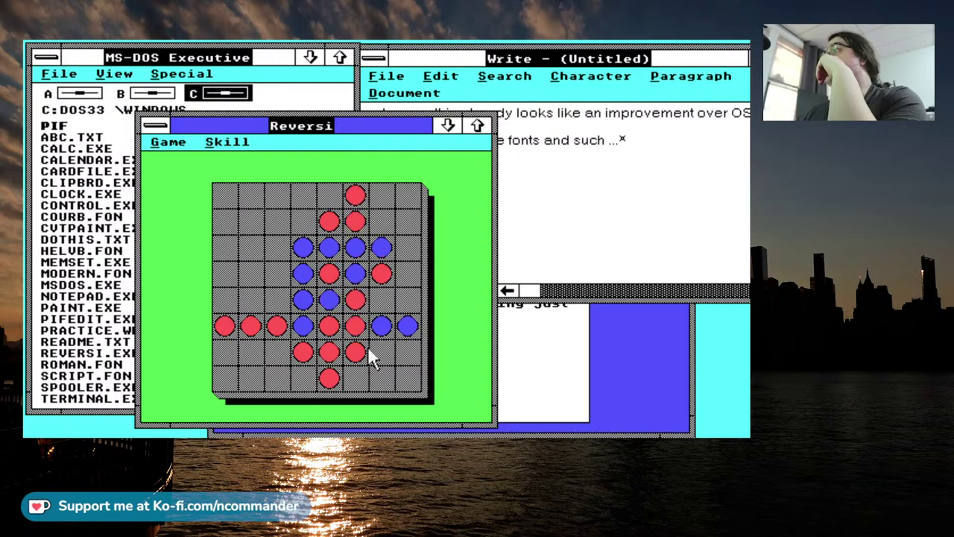
click(274, 250)
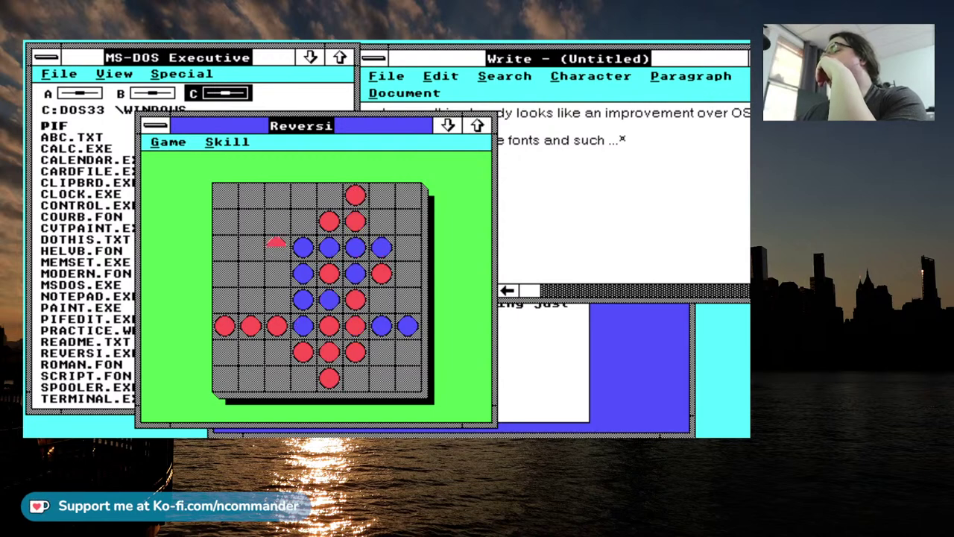
click(405, 243)
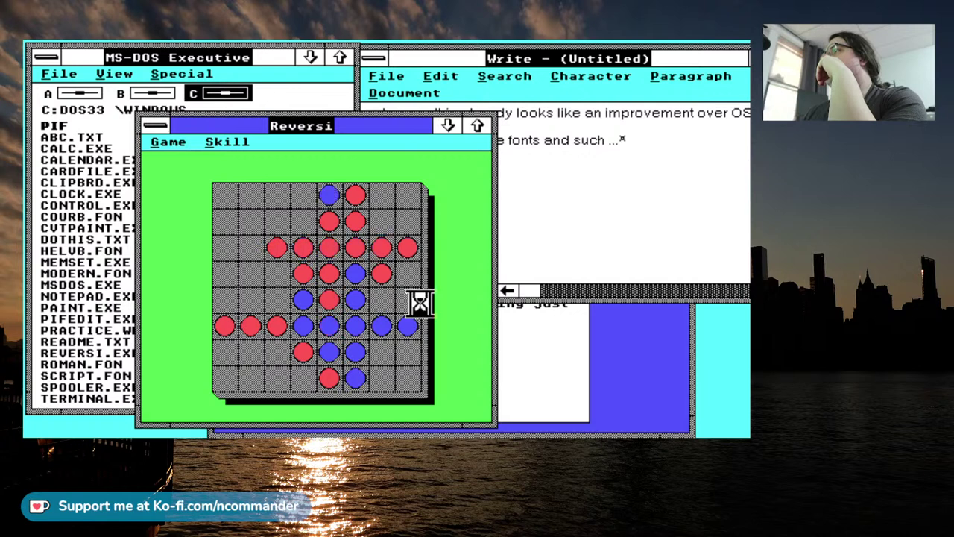
click(303, 226)
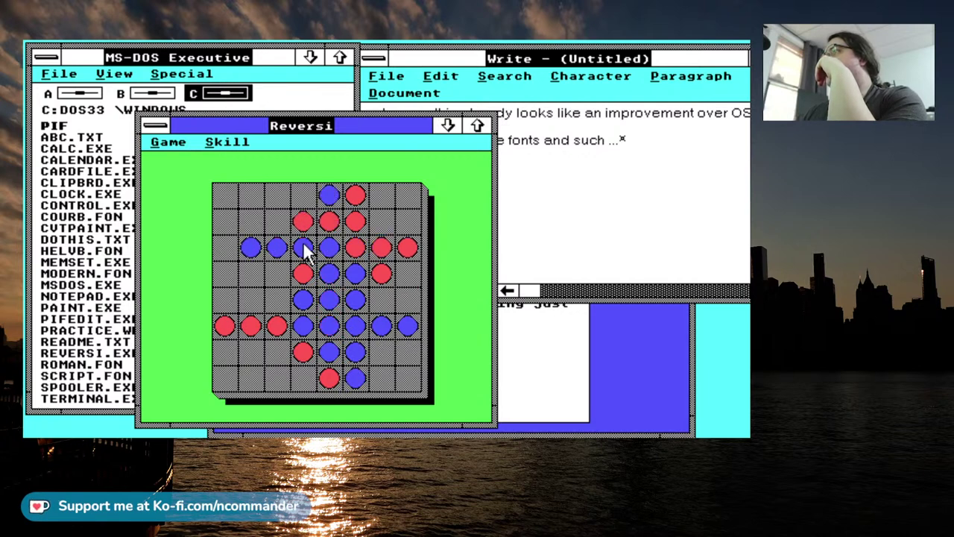
click(223, 248)
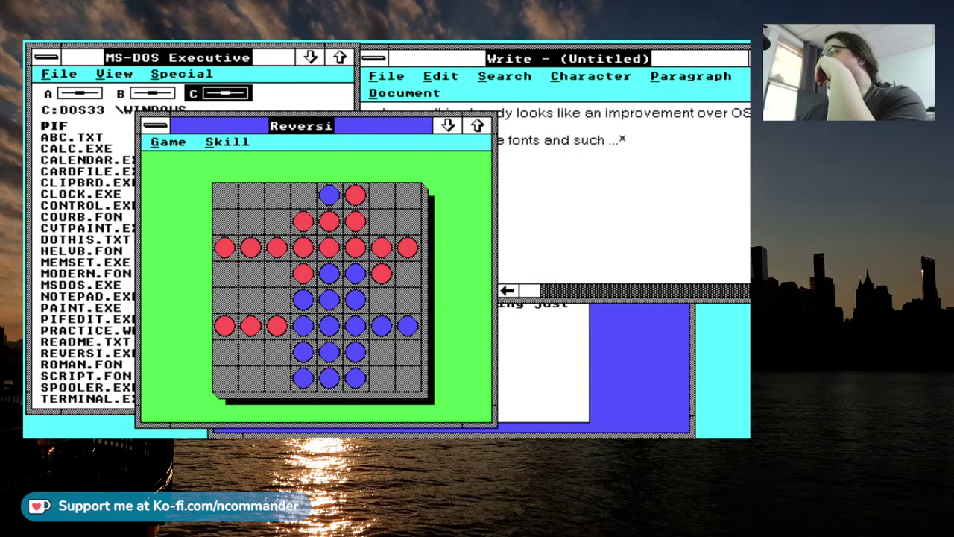
Continue the Reversi game with red pieces at (column, row) 7,7; 3,5; 1,5; 8,7; 7,2; 3,4 and 3,2.
click(379, 351)
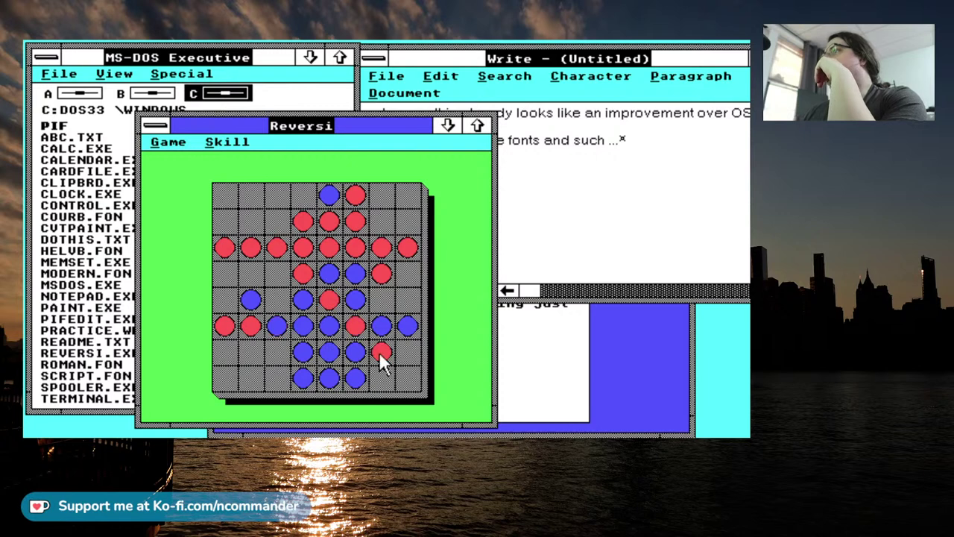
click(281, 306)
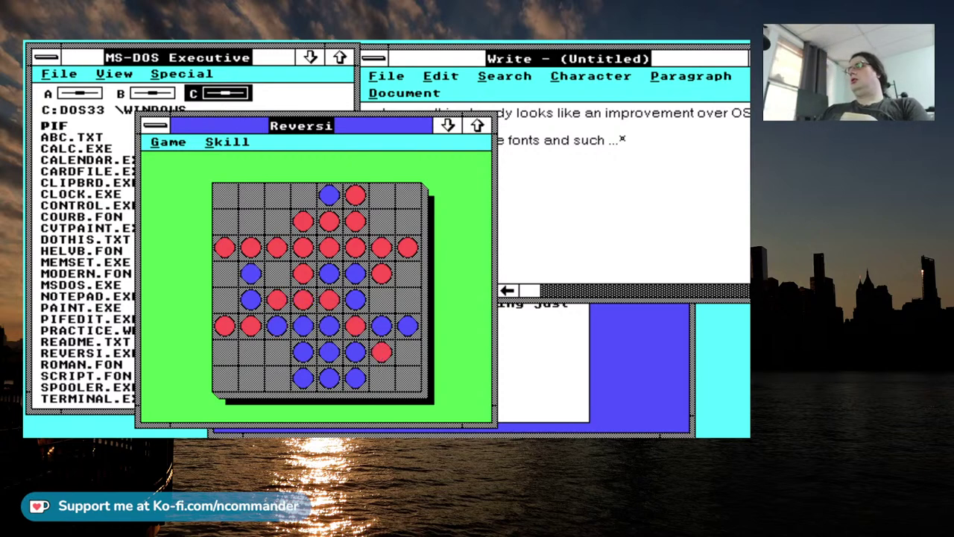
click(233, 298)
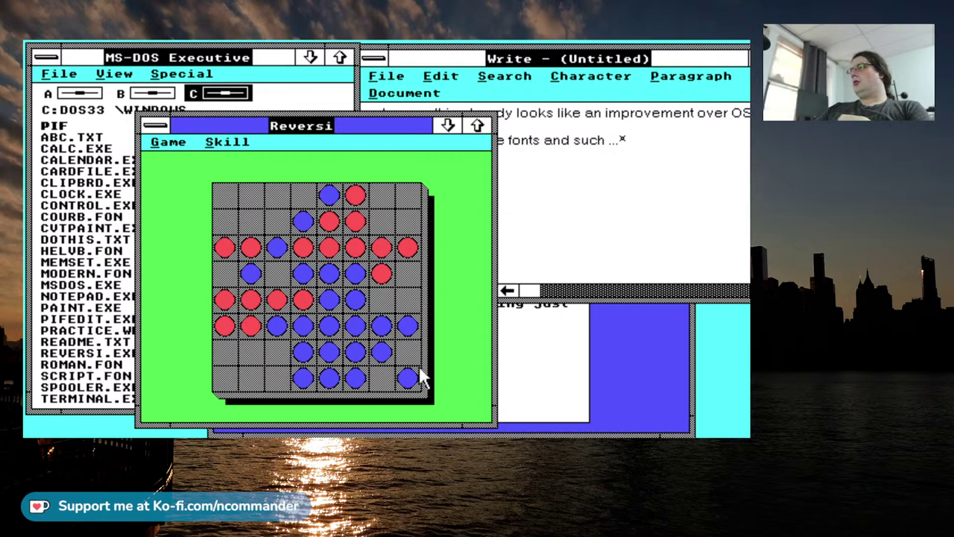
click(401, 351)
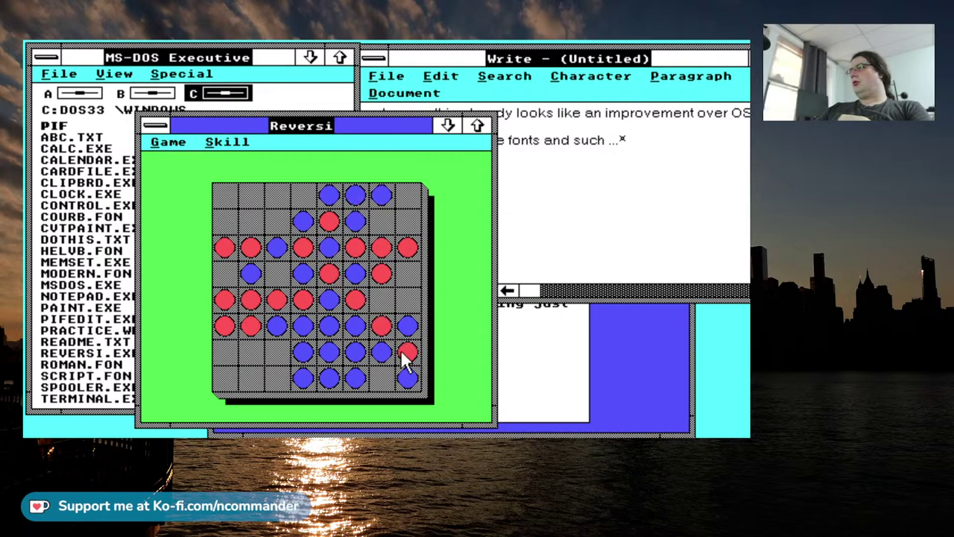
click(391, 221)
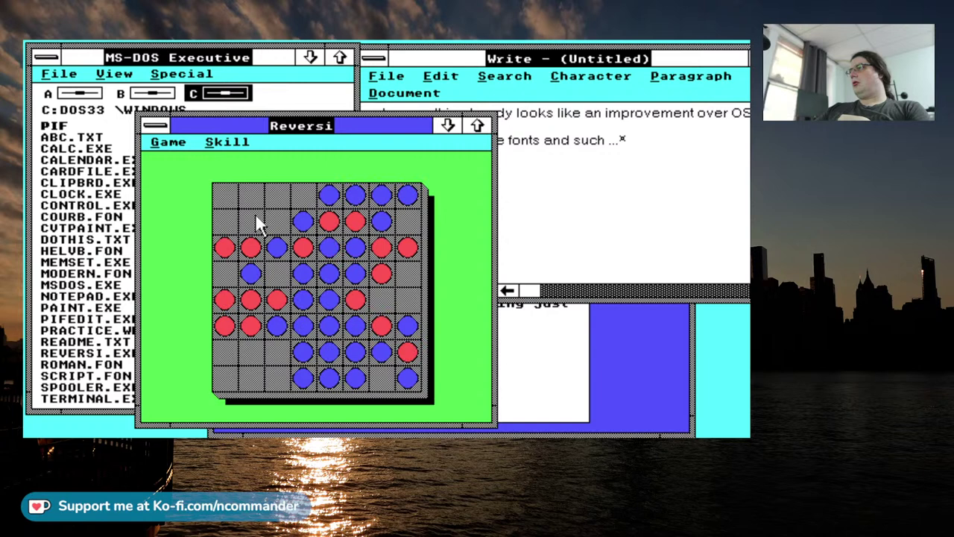
click(276, 280)
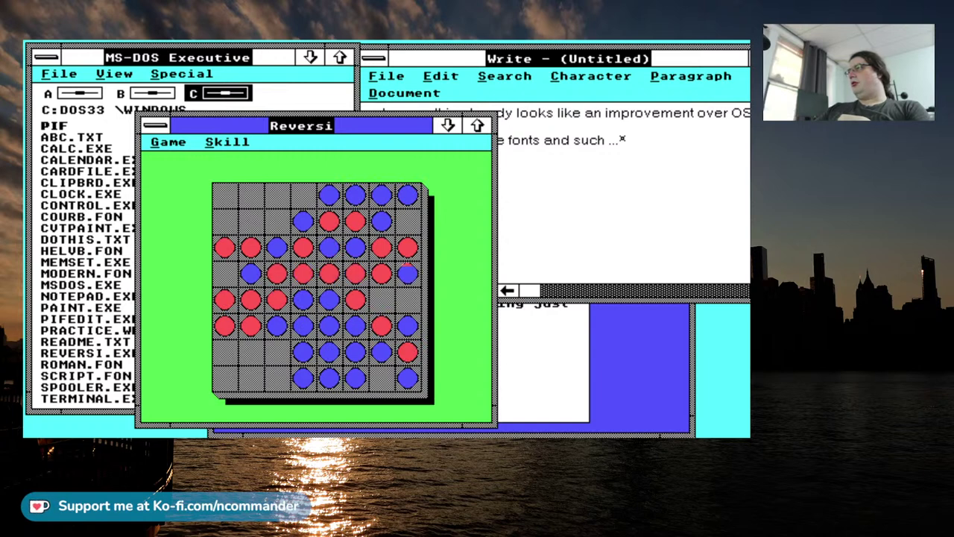
click(270, 219)
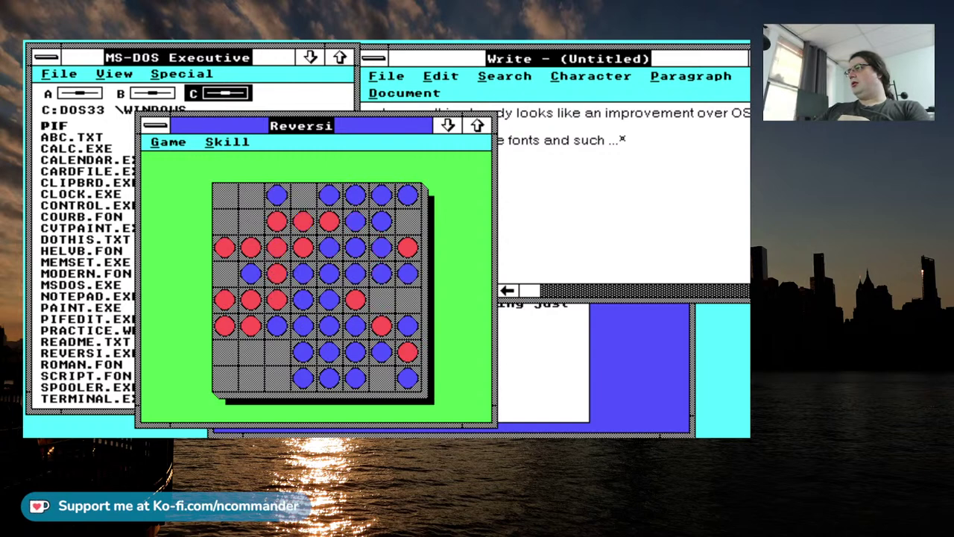
Finish the Reversi game with red pieces at (column, row) 4,1; 7,8; 8,5; 3,7; 2,8; 2,2 and 2,1.
click(300, 200)
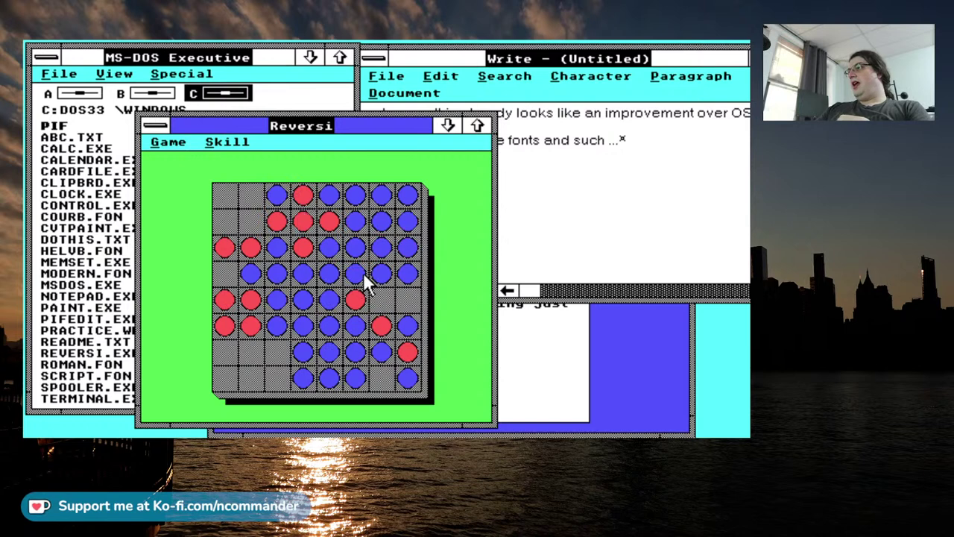
click(381, 374)
click(405, 301)
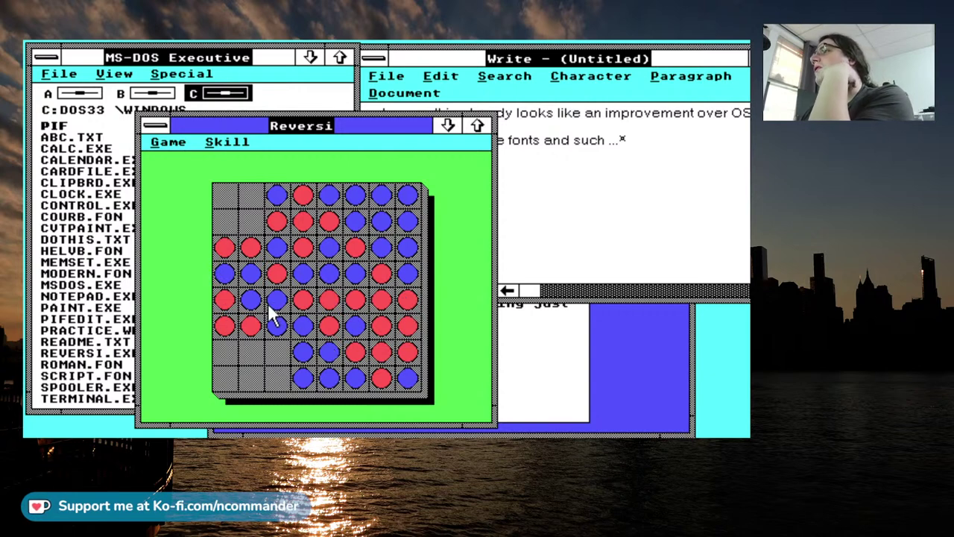
click(273, 355)
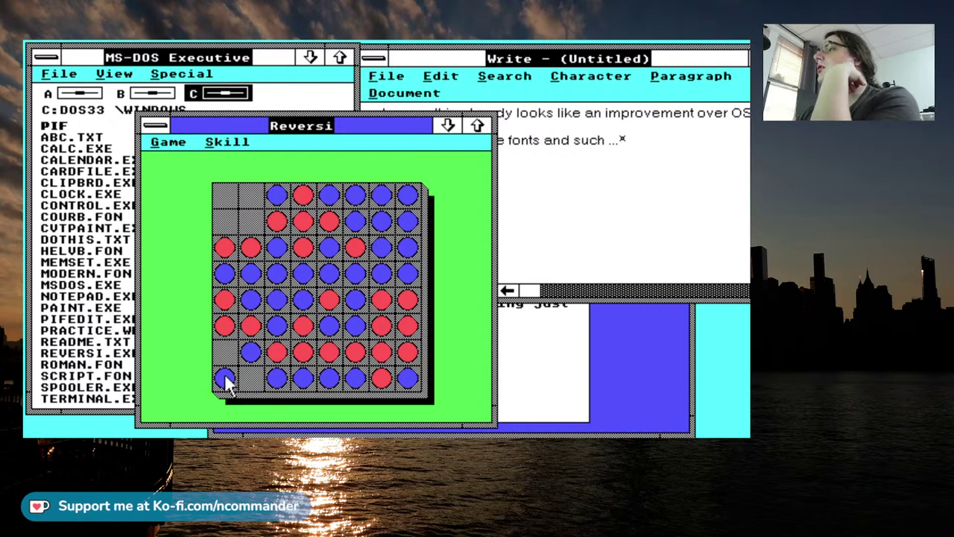
click(249, 379)
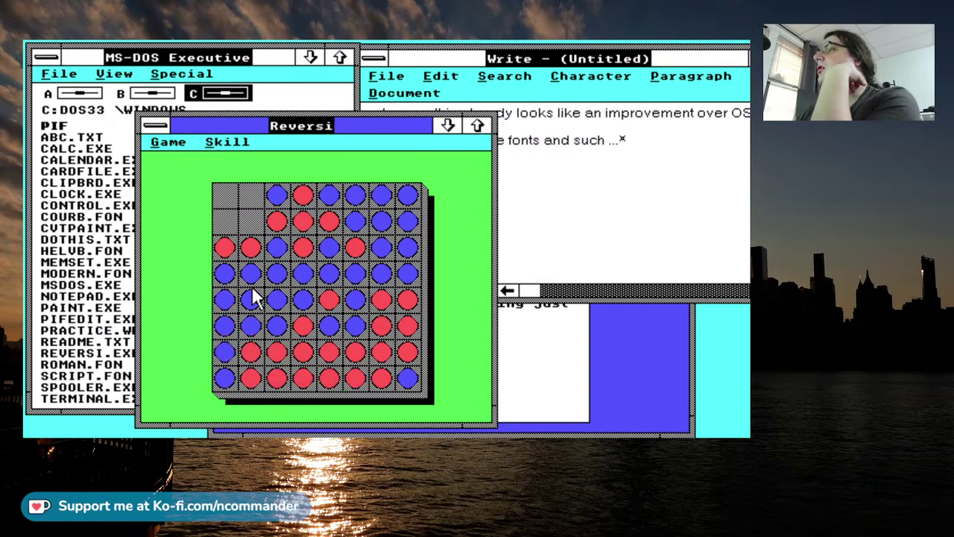
click(242, 232)
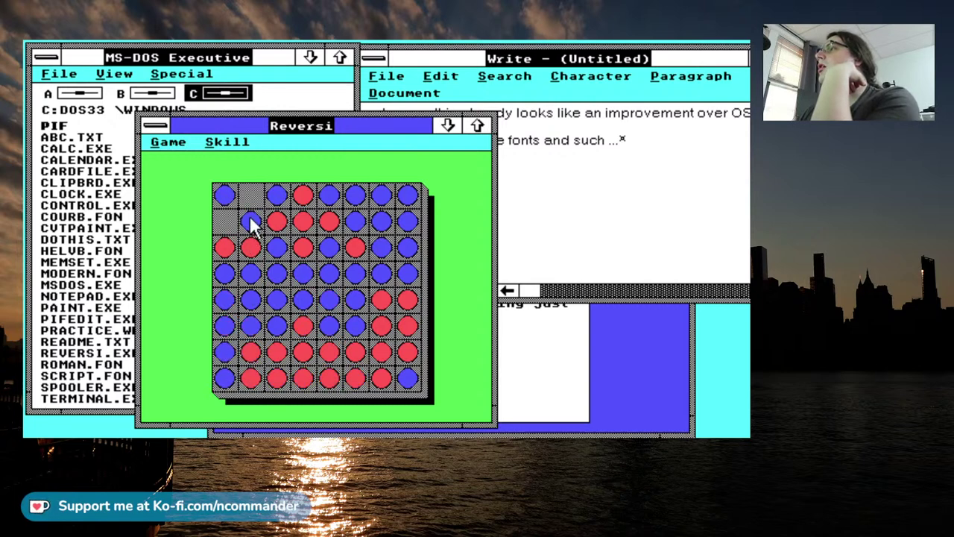
click(252, 201)
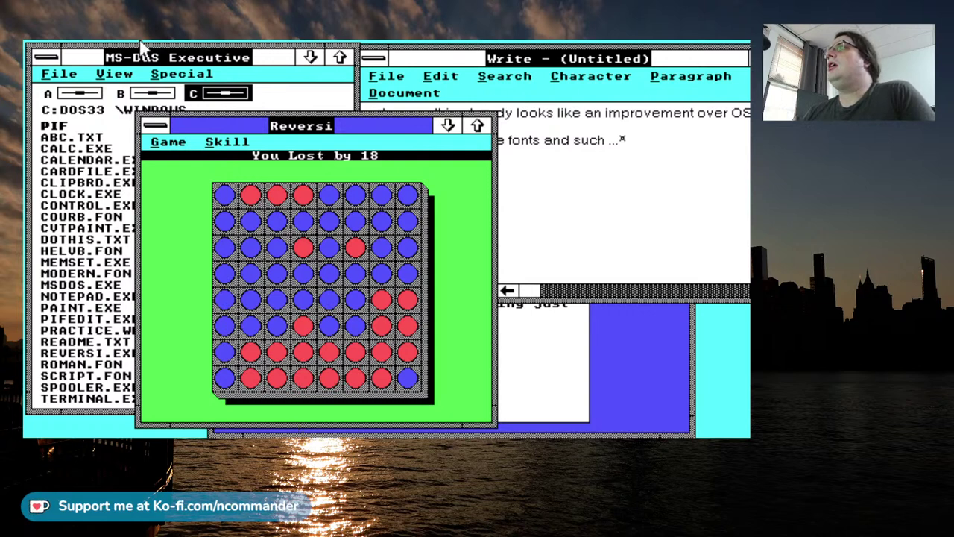
Close Reversi, and briefly open CALENDAR.EXE to look at the Calendar before closing it again.
click(157, 126)
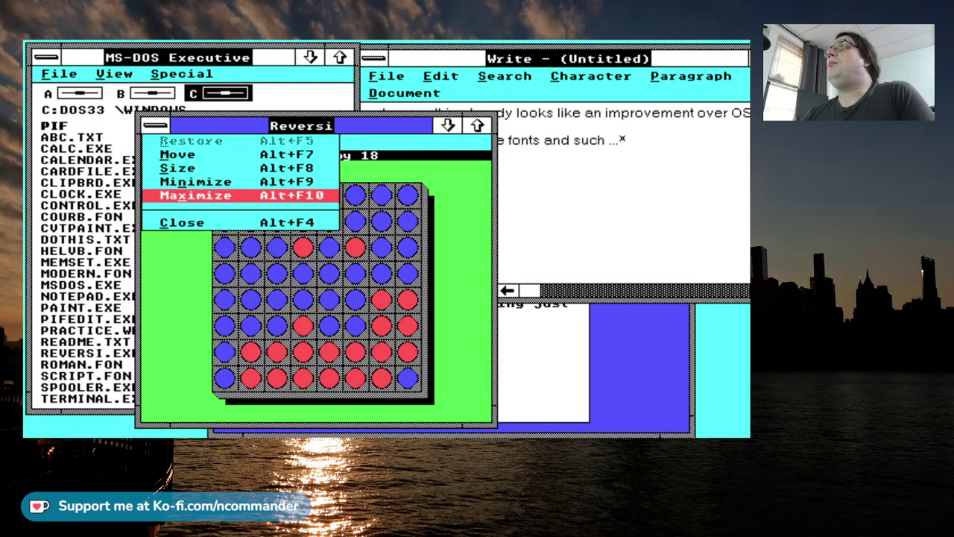
click(171, 226)
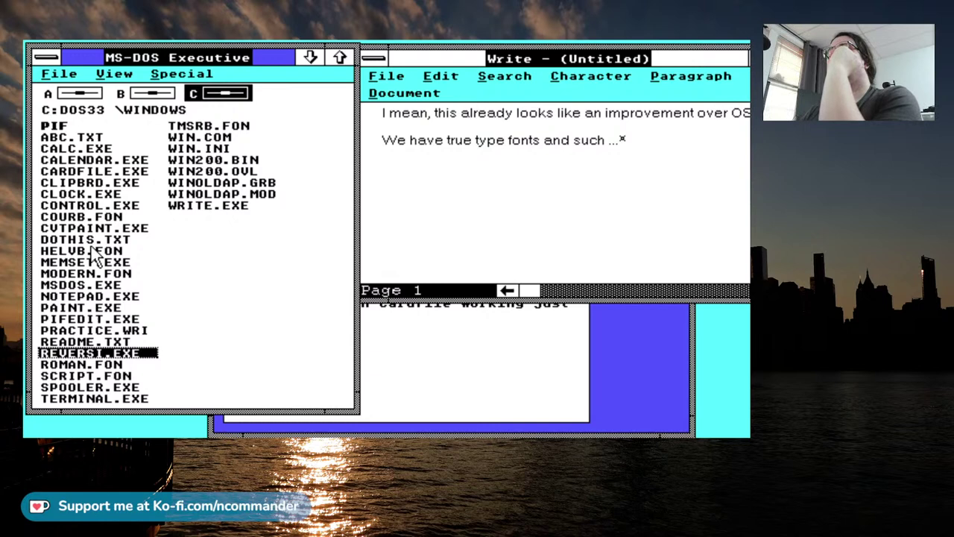
double_click(93, 160)
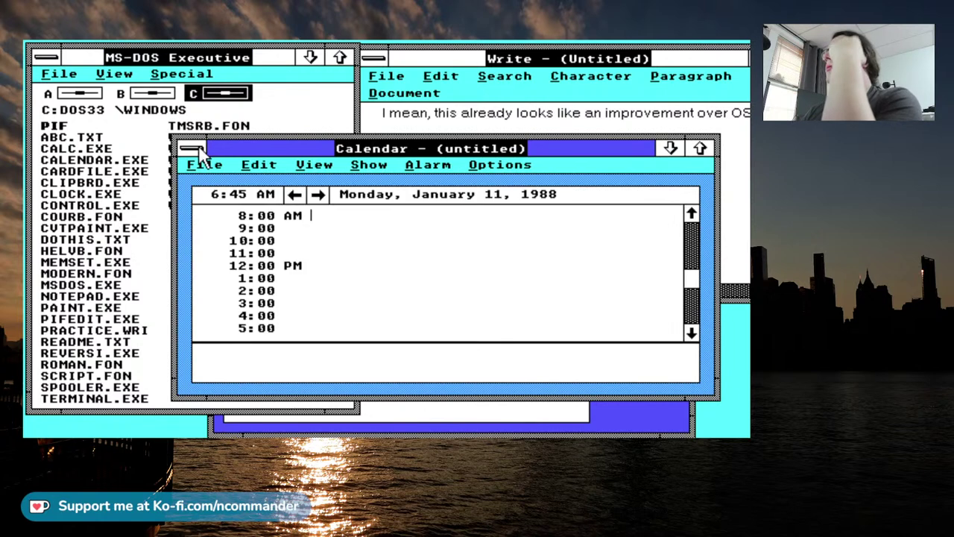
double_click(195, 149)
Close the untitled Write document without saving its changes.
click(384, 77)
click(375, 58)
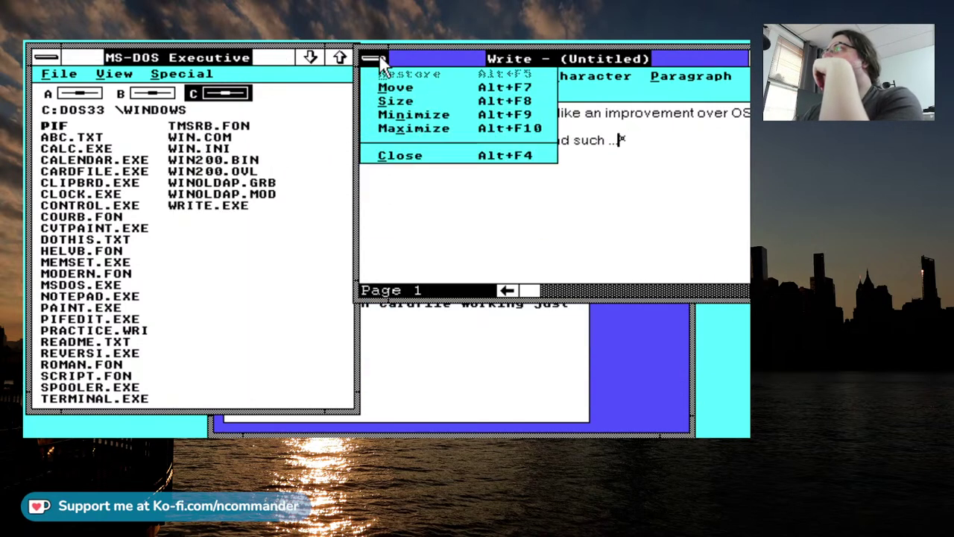
click(396, 155)
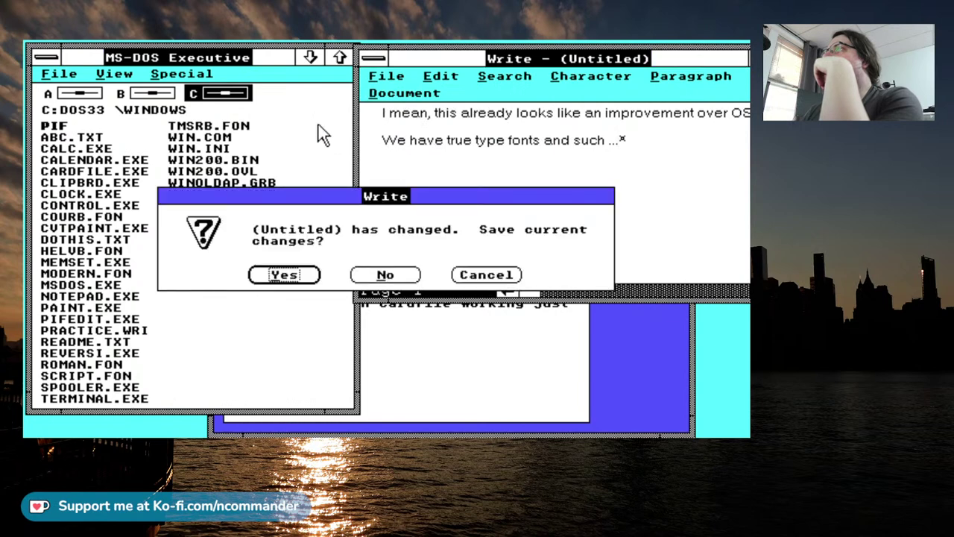
click(384, 276)
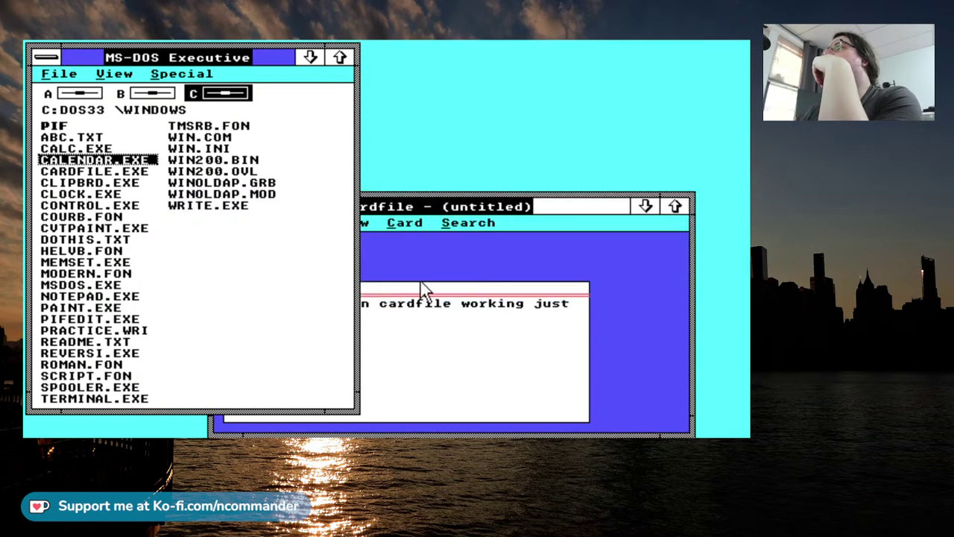
Close the untitled Cardfile without saving its changes.
click(515, 325)
double_click(229, 210)
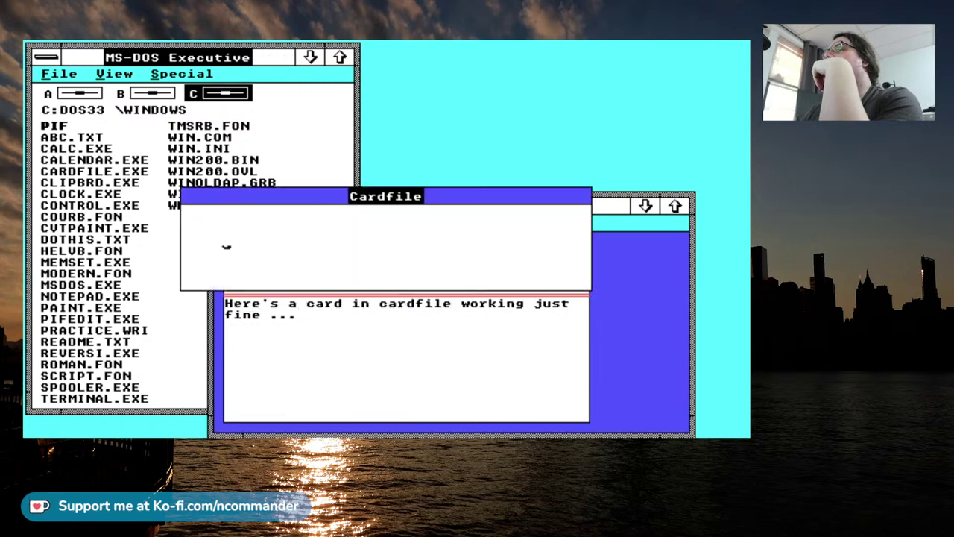
click(384, 274)
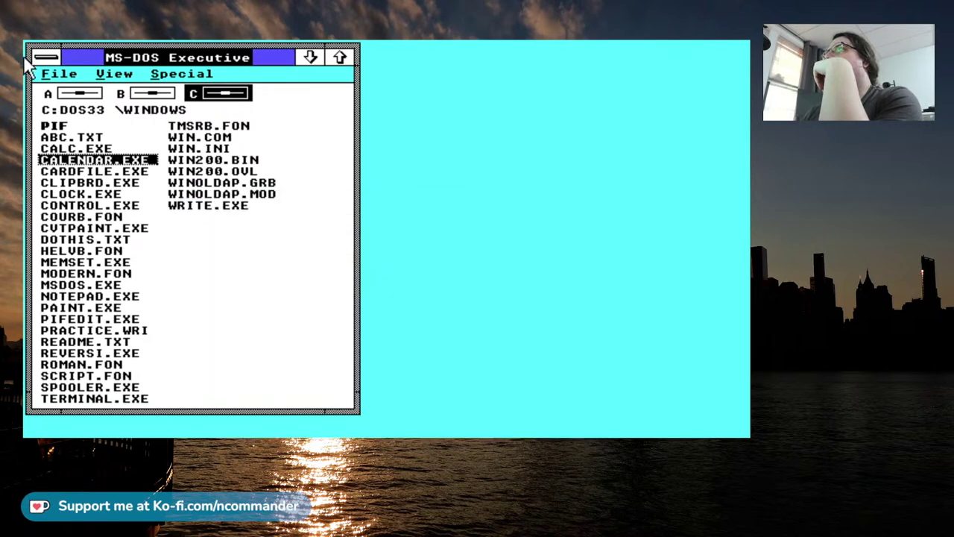
Exit MS-DOS Executive and confirm ending the Windows session.
click(60, 75)
click(155, 199)
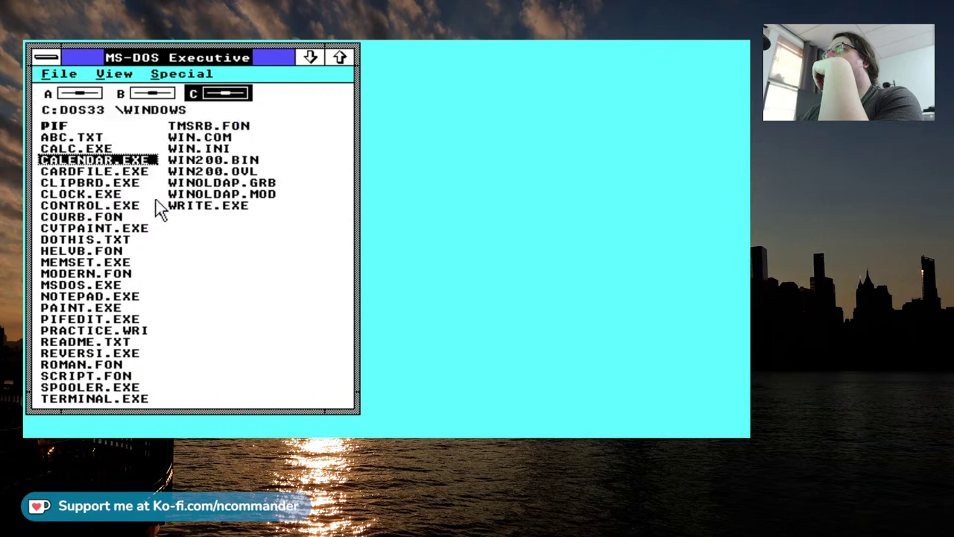
click(328, 276)
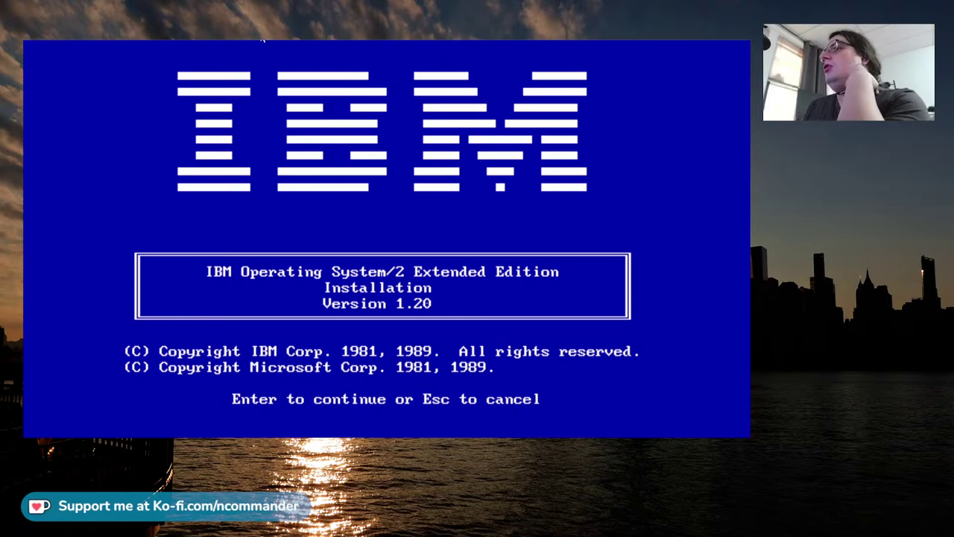
Start the IBM OS/2 Extended Edition 1.20 installation and proceed through the welcome, introduction and New File System screens.
key(Return)
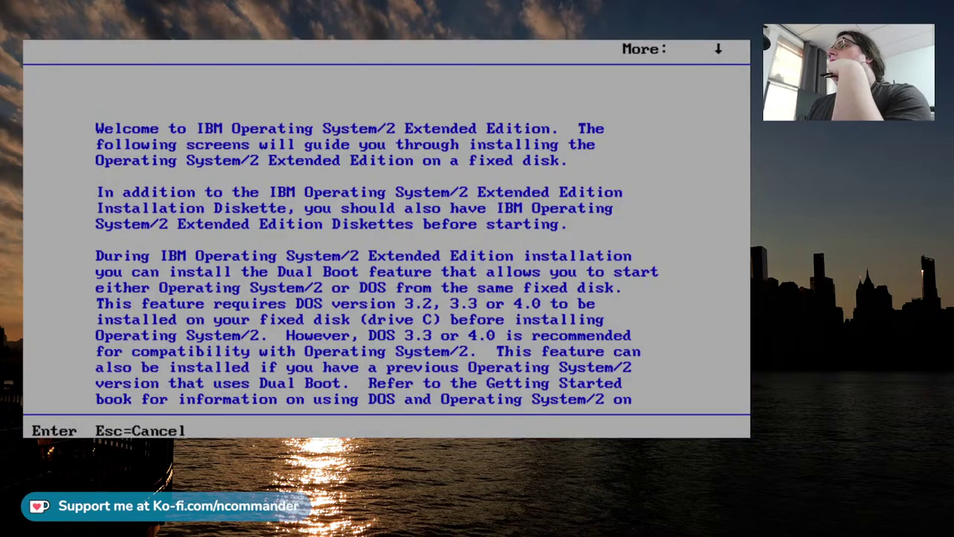
key(Return)
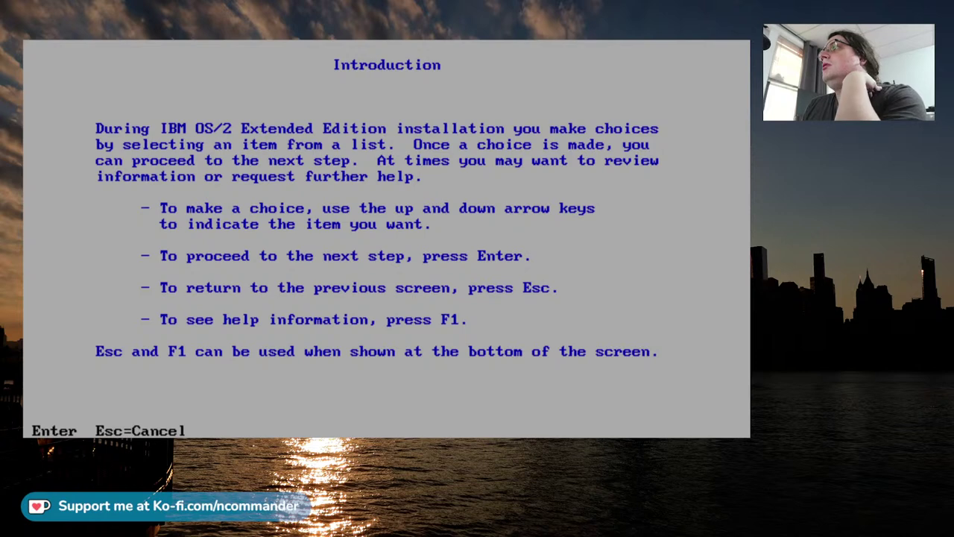
key(Return)
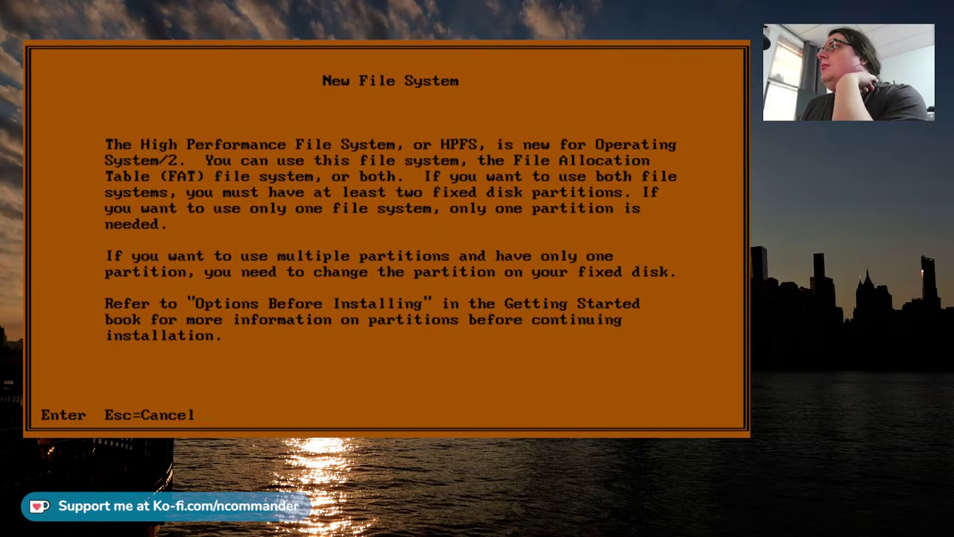
key(Return)
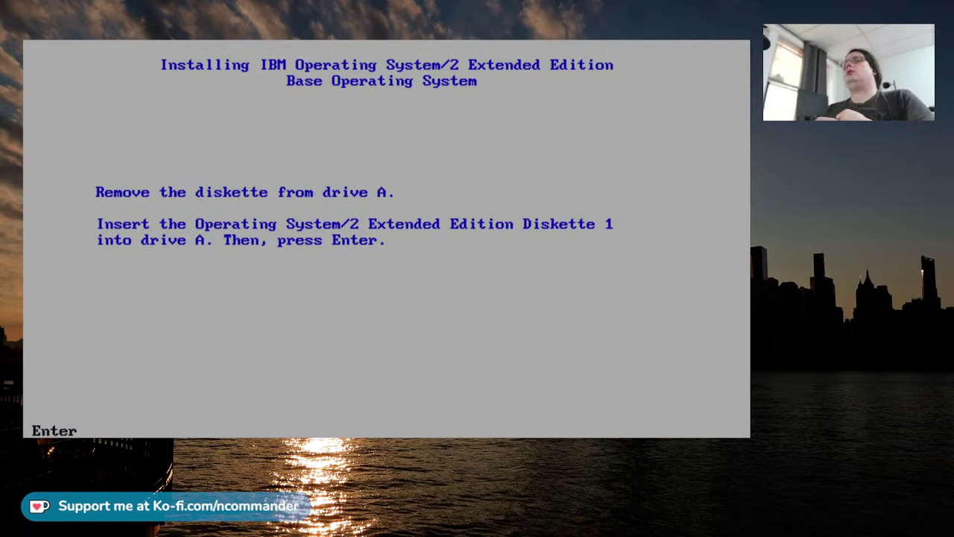
Continue the base operating system installation with Diskette 1 in drive A and accept the United States keyboard.
key(Return)
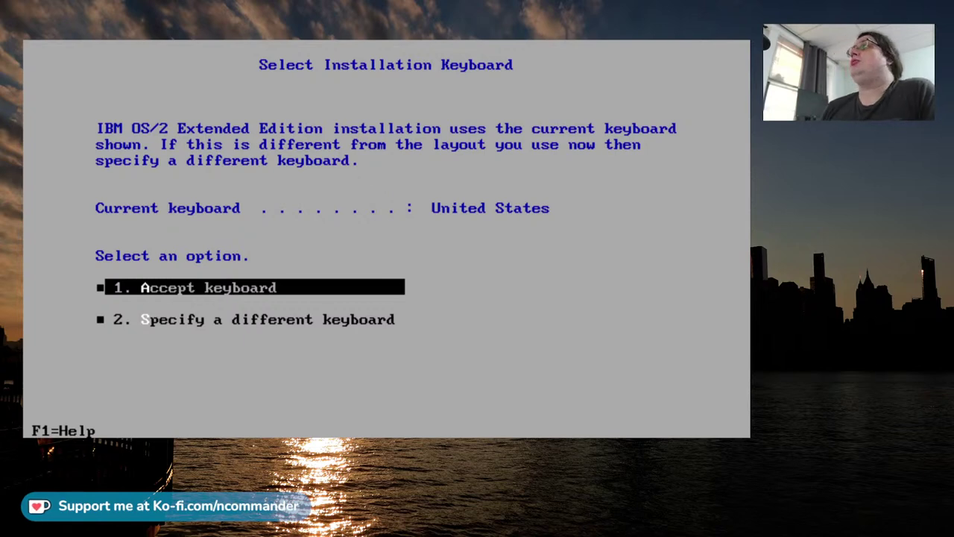
key(Return)
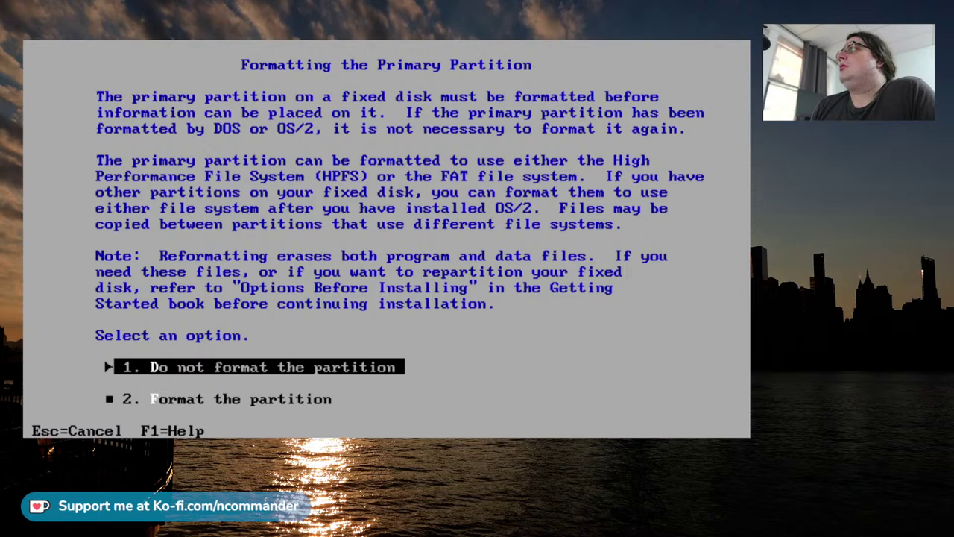
Keep the primary partition unformatted and acknowledge the Dual Boot installation warning.
key(Return)
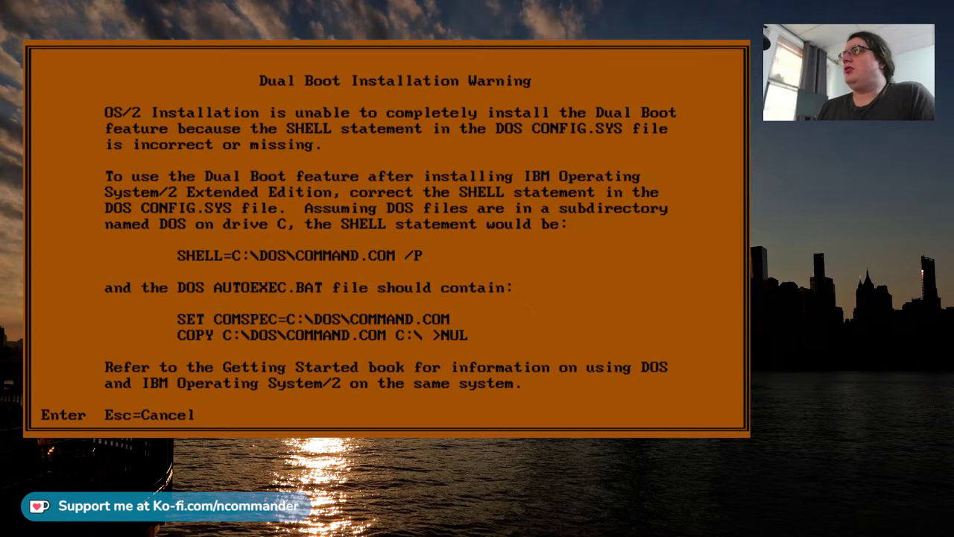
key(Return)
key(Return)
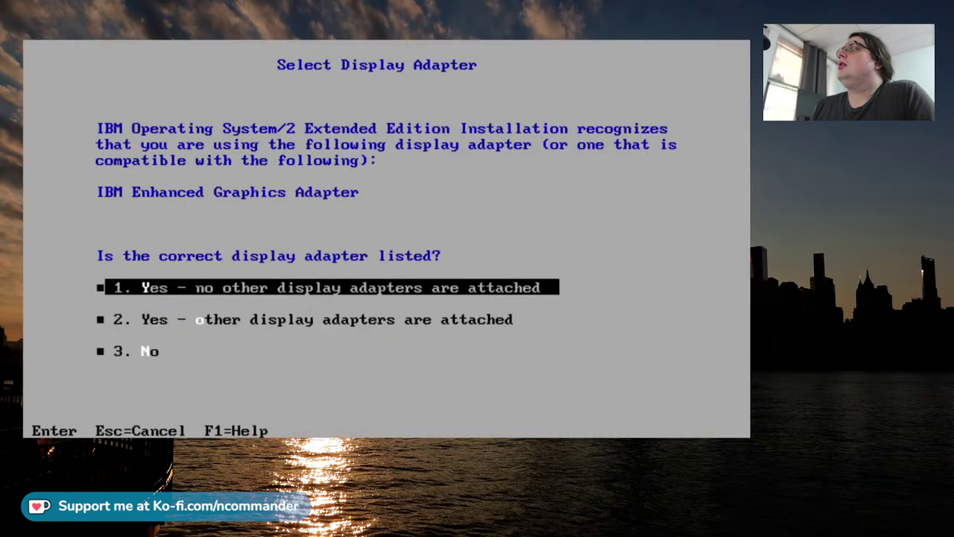
key(Down)
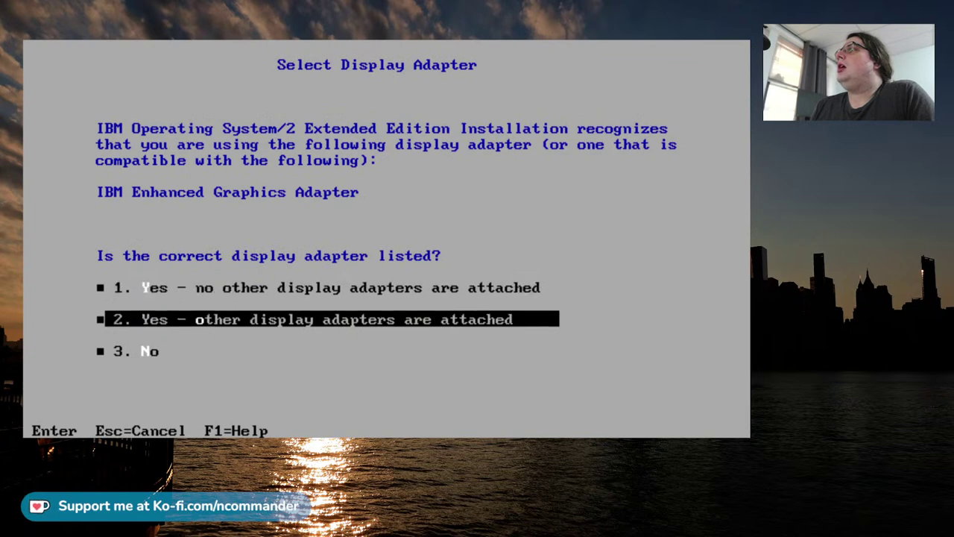
key(Up)
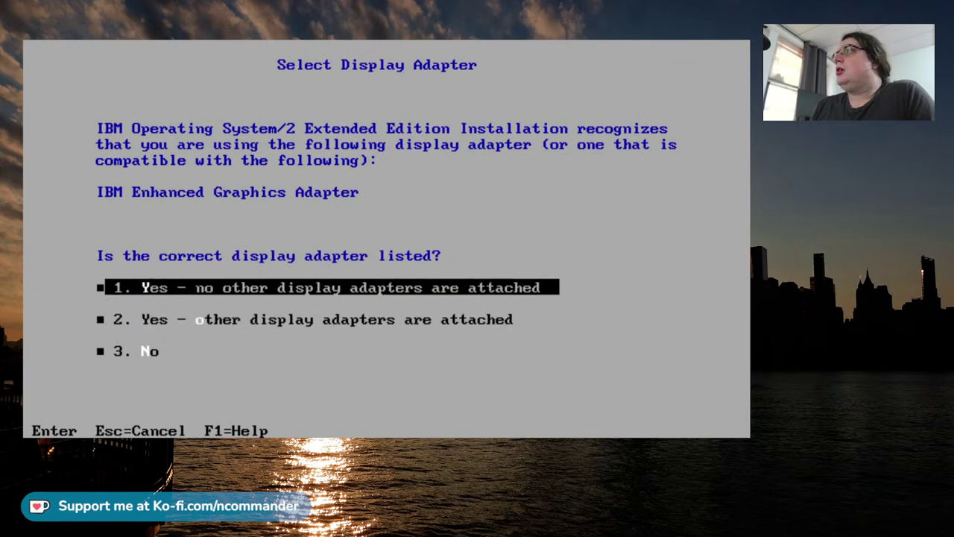
key(Down)
key(Return)
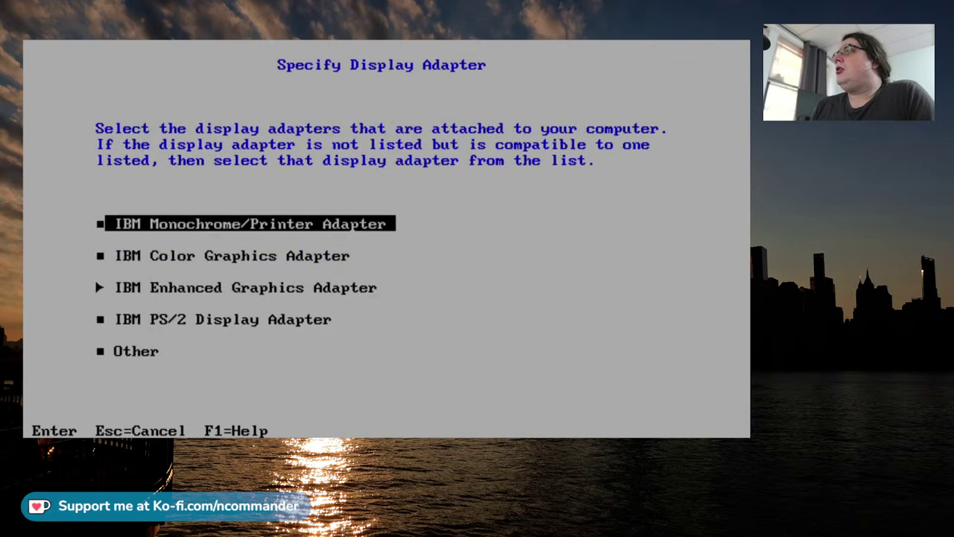
key(Down)
key(Down)
key(Down)
key(Down)
key(Down)
key(Return)
key(Up)
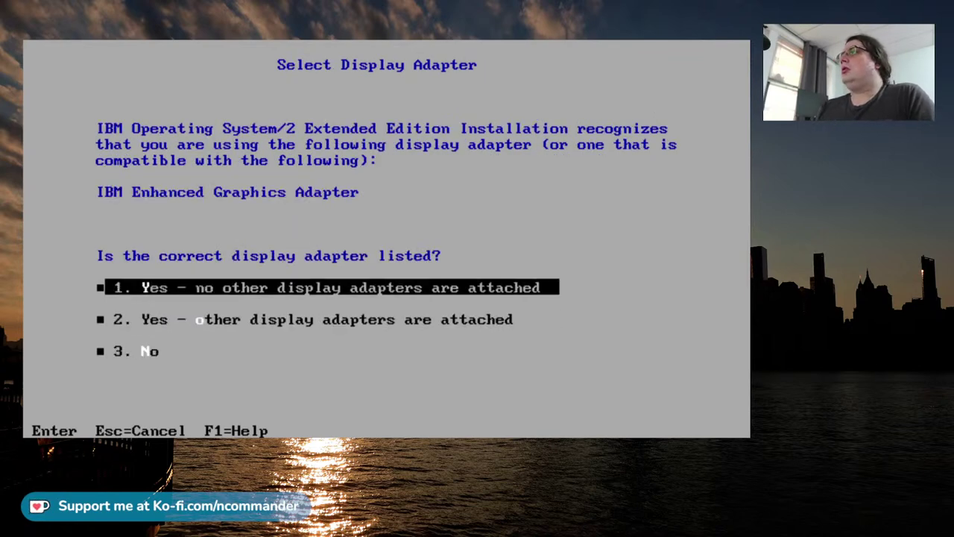
Accept the IBM Enhanced Graphics Adapter as the only display adapter and choose the Microsoft Mouse, Serial Version (056-X99).
key(Return)
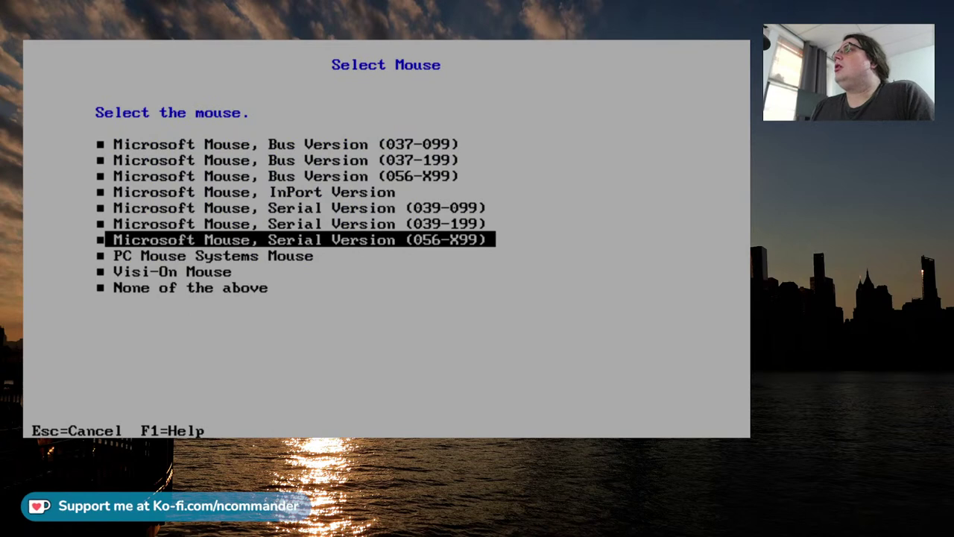
key(Return)
key(Return)
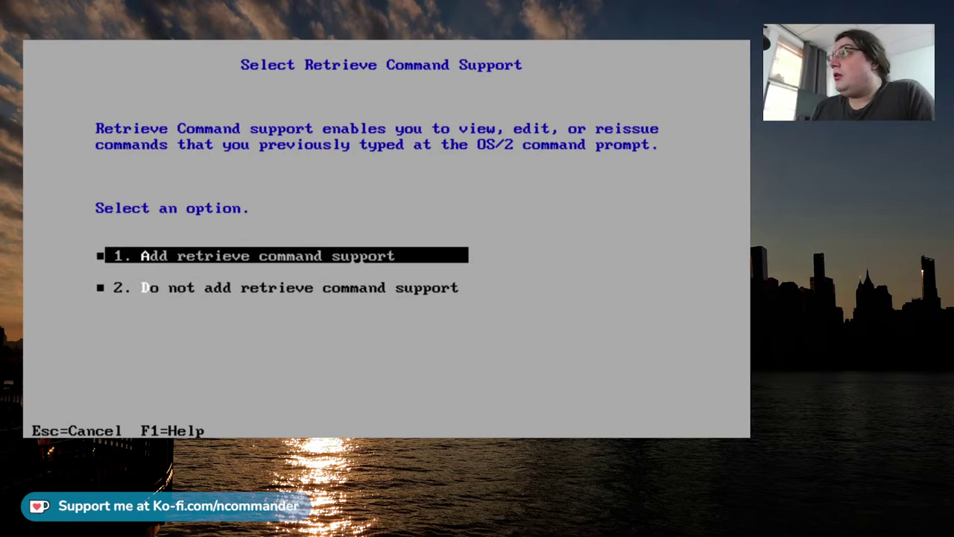
Add retrieve command support and skip installing the OS/2 Command Reference.
key(Return)
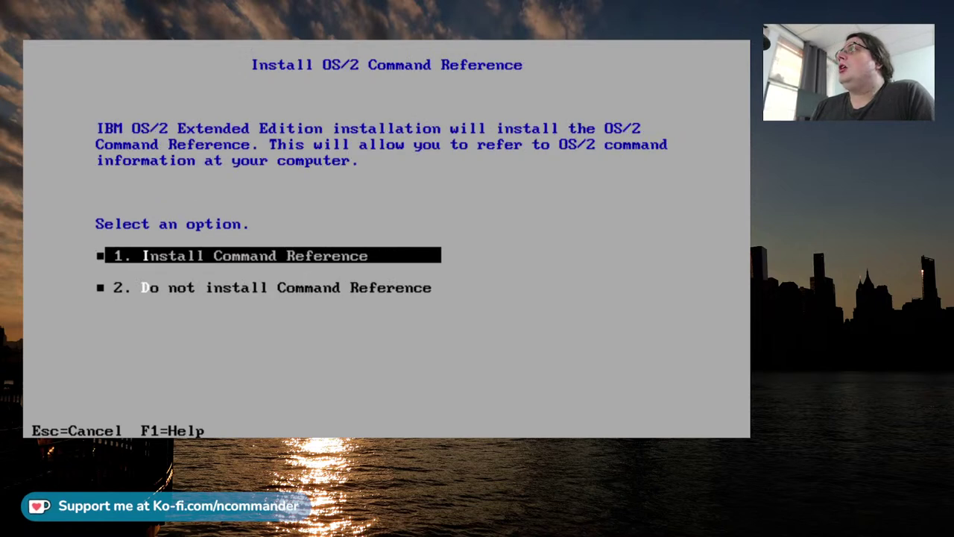
key(Down)
key(Return)
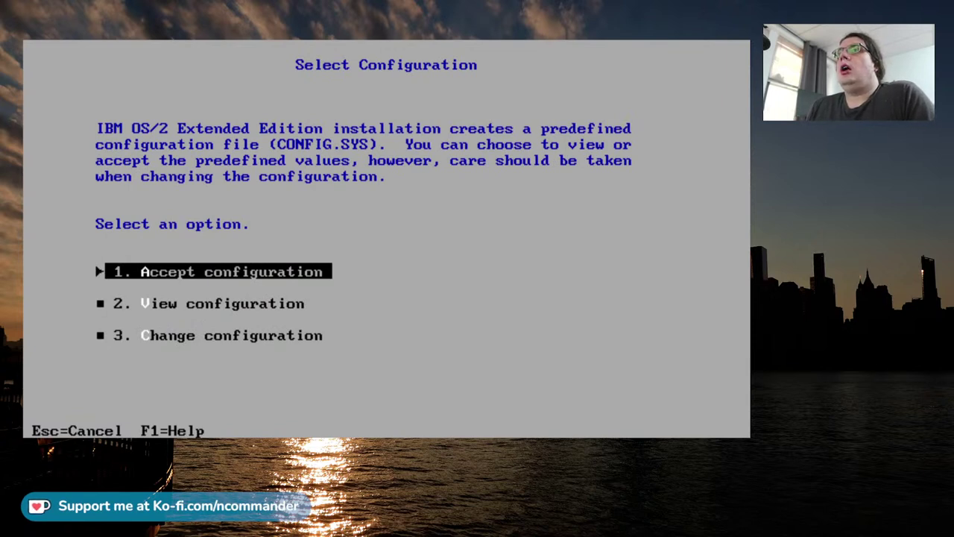
Accept the predefined configuration and install the base operating system from Diskettes 2 to 5 and the Installation Diskette.
key(Return)
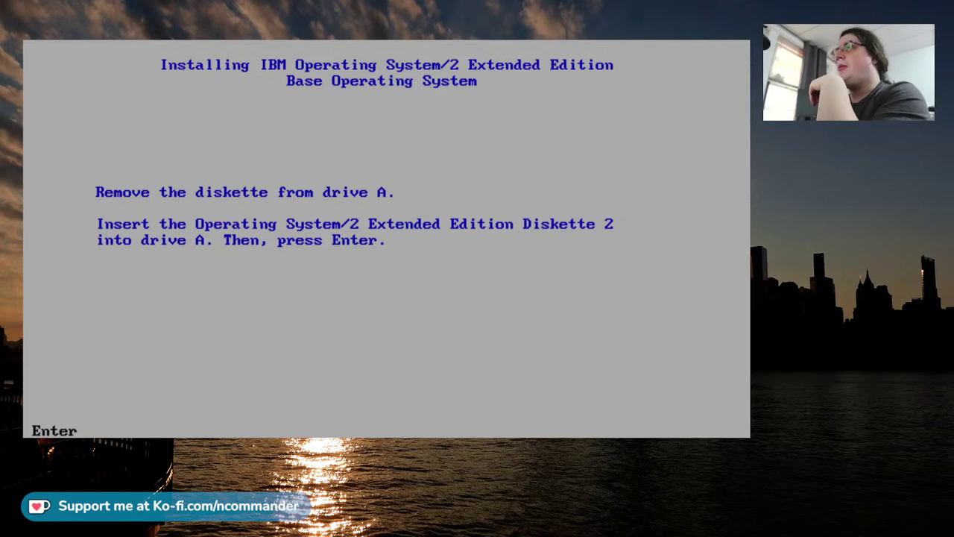
key(Return)
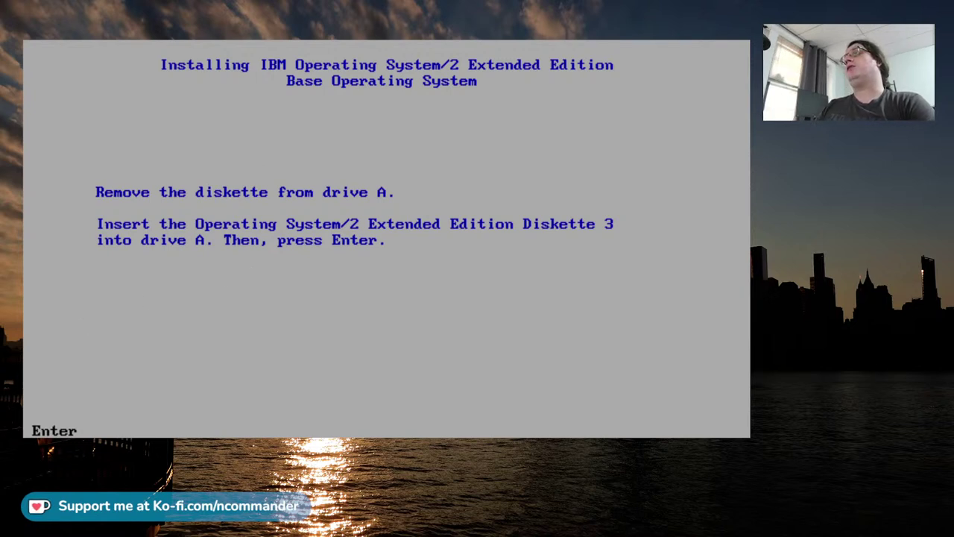
key(Return)
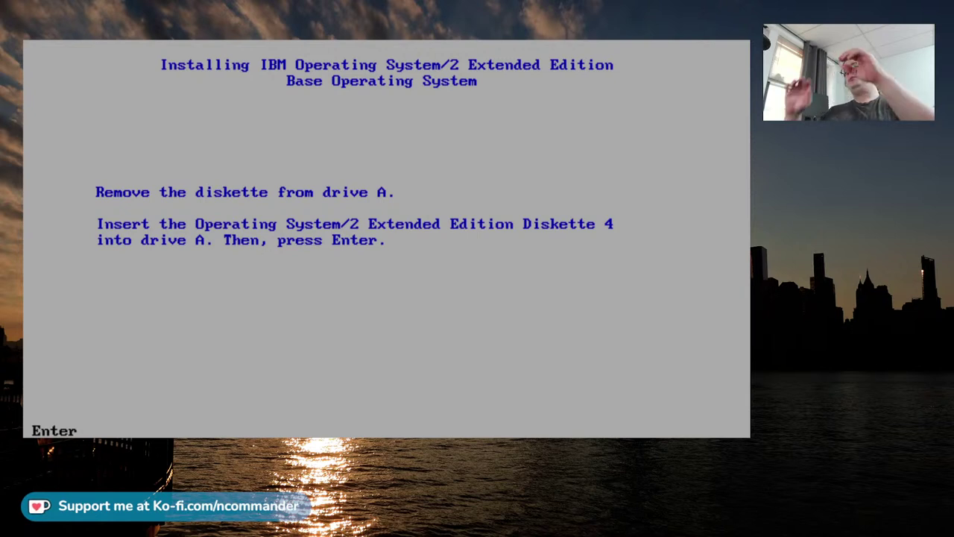
key(Return)
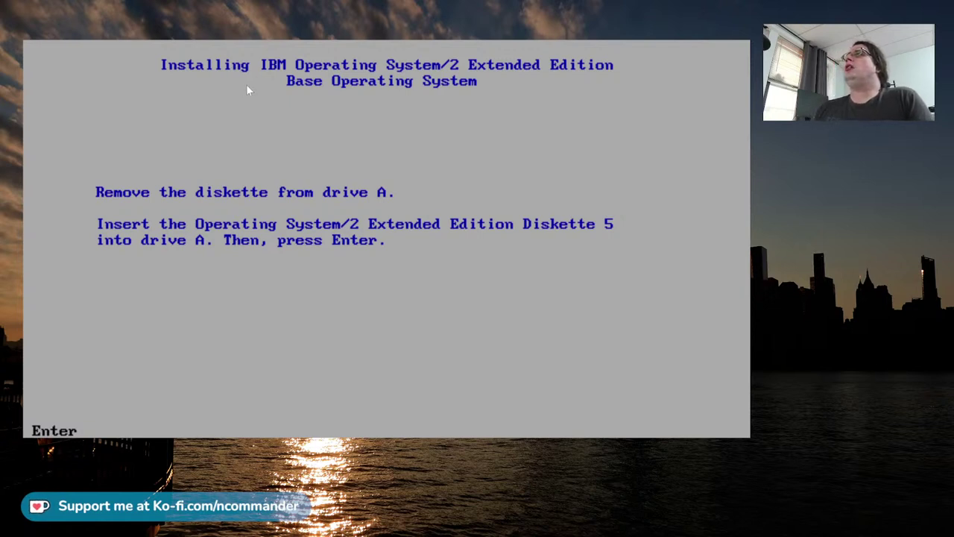
key(Return)
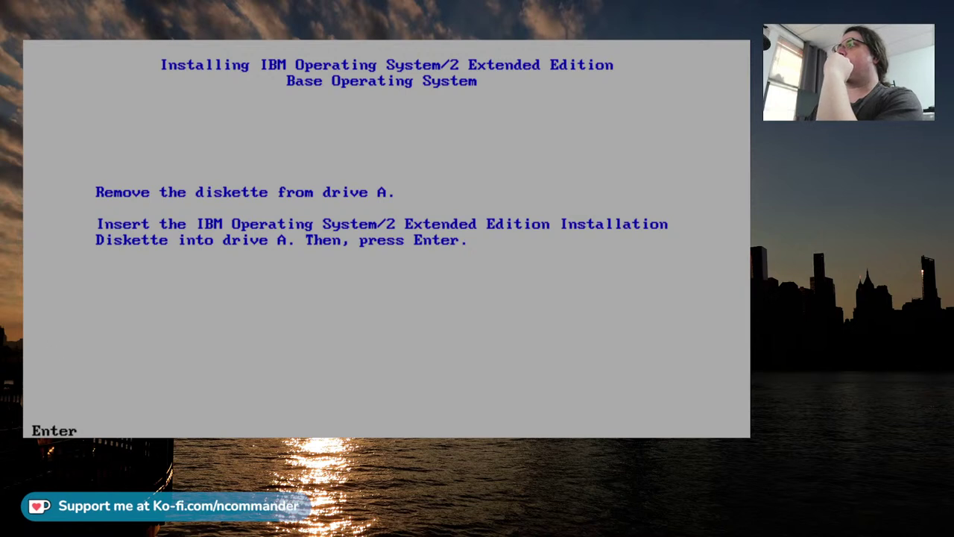
key(Return)
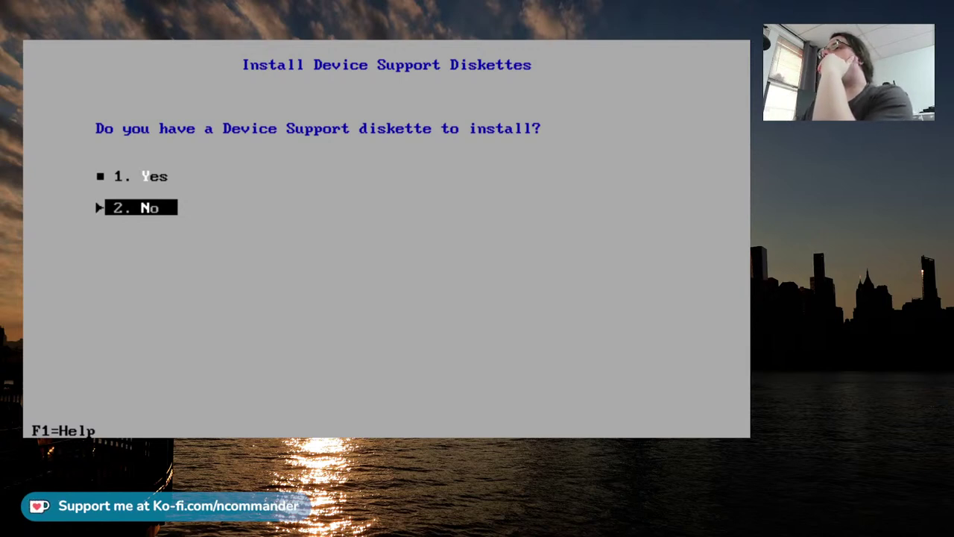
Decline a Device Support diskette, continue with Diskette 6 in drive A, and restart the computer.
key(Return)
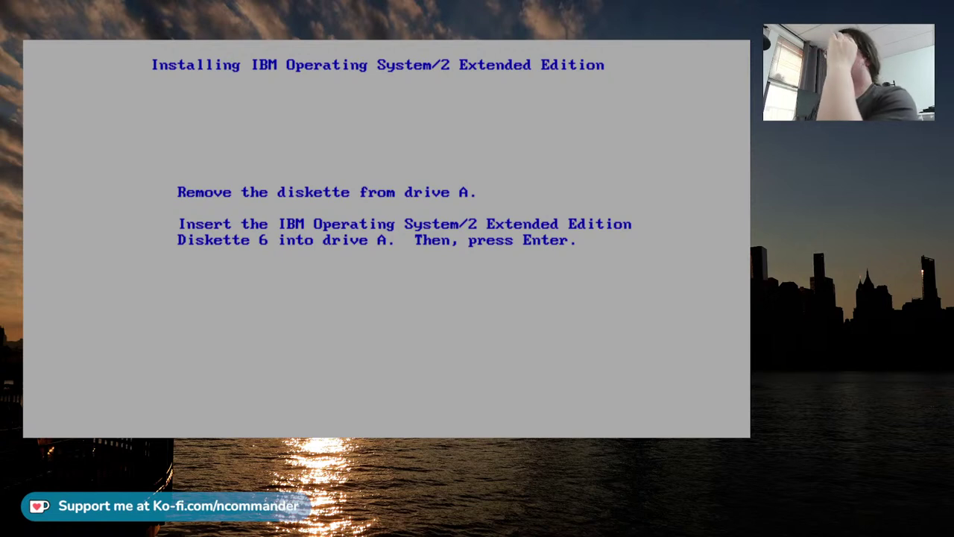
key(Return)
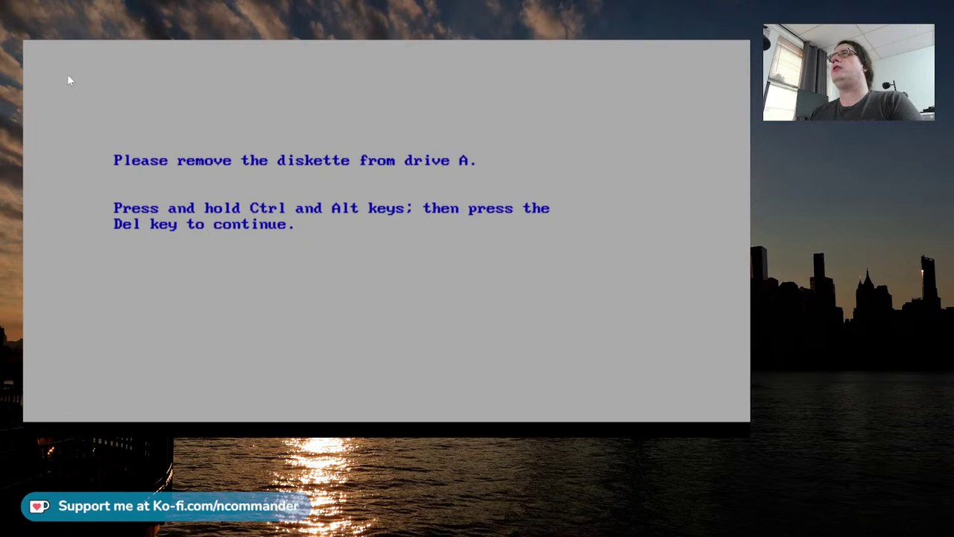
key(ctrl+alt+Delete)
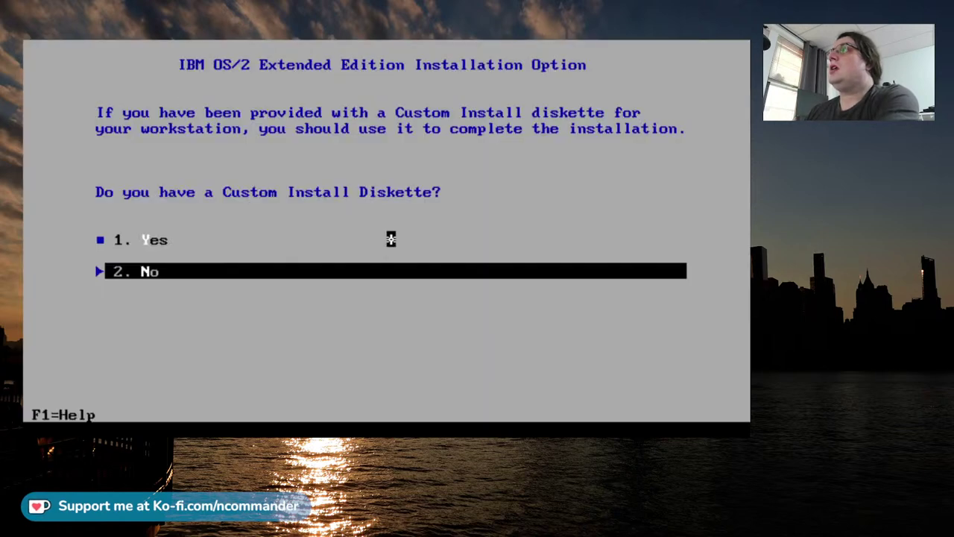
Continue without a Custom Install Diskette and decline creating a Communications Manager Basic Configuration file.
key(Return)
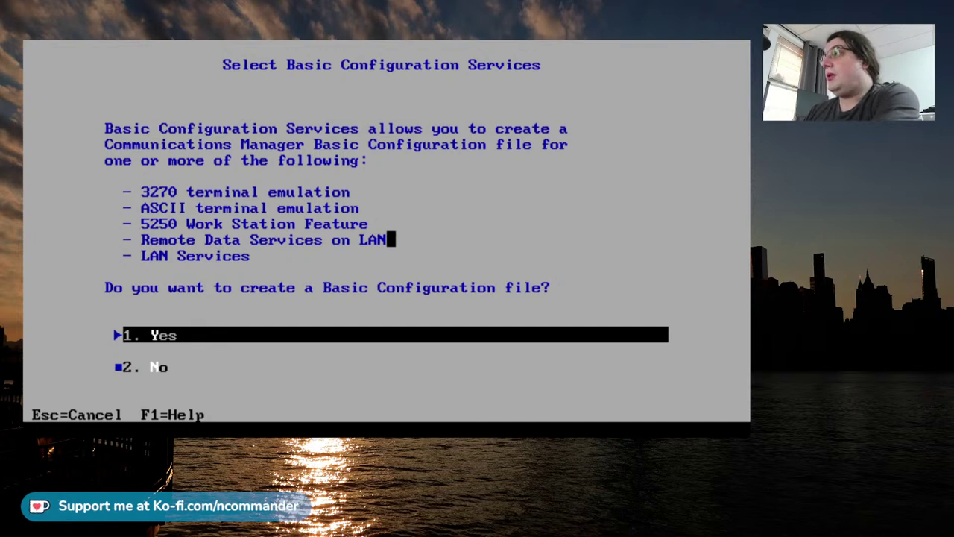
key(Down)
key(Return)
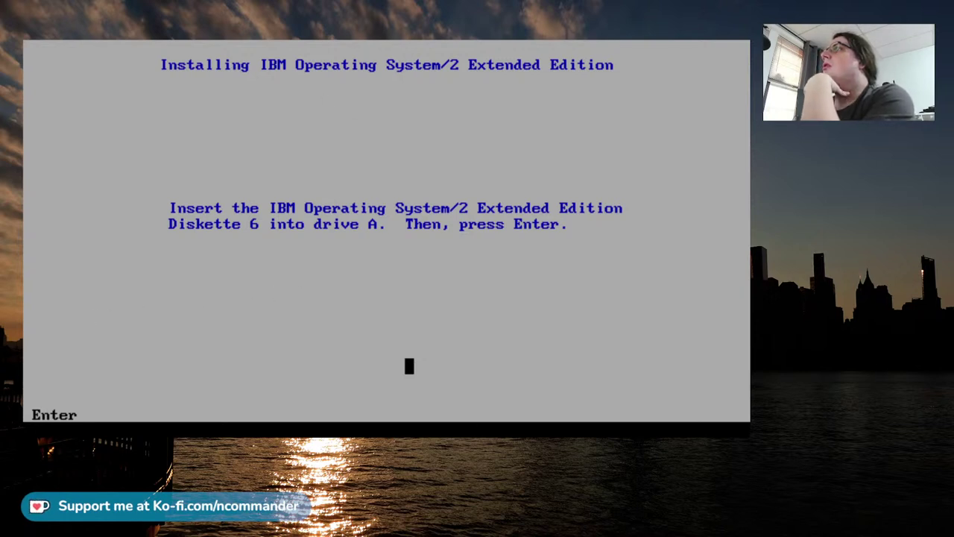
Continue the Extended Edition installation with Diskette 6 and Diskette 7 in drive A.
key(Return)
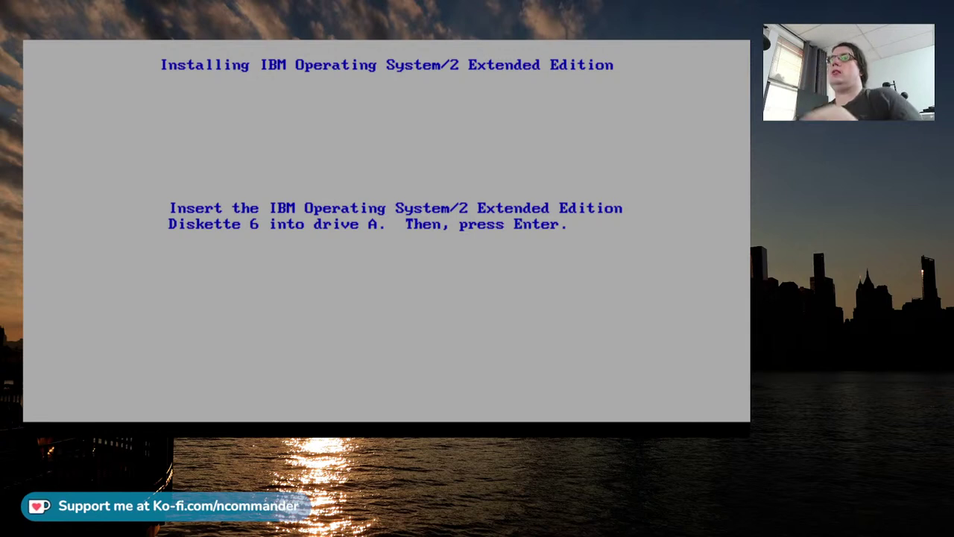
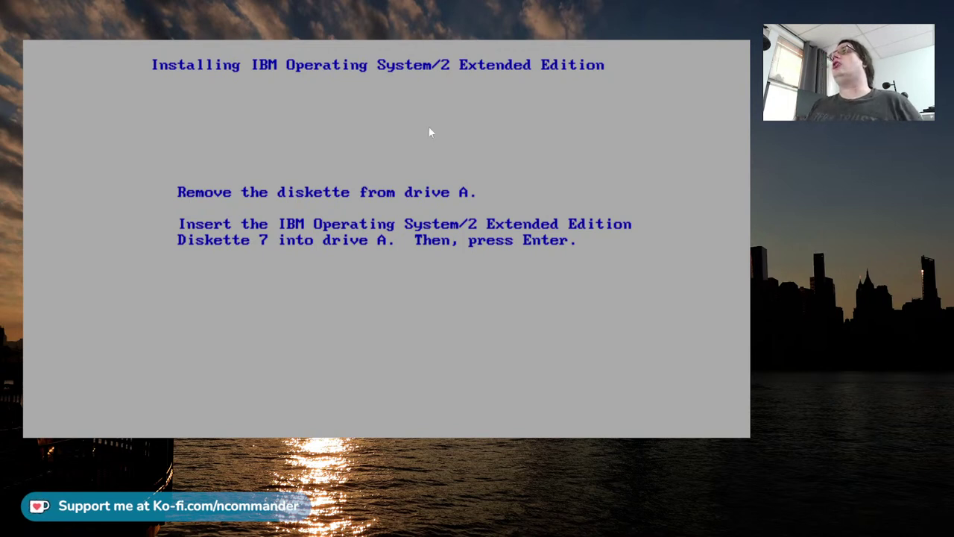
key(Return)
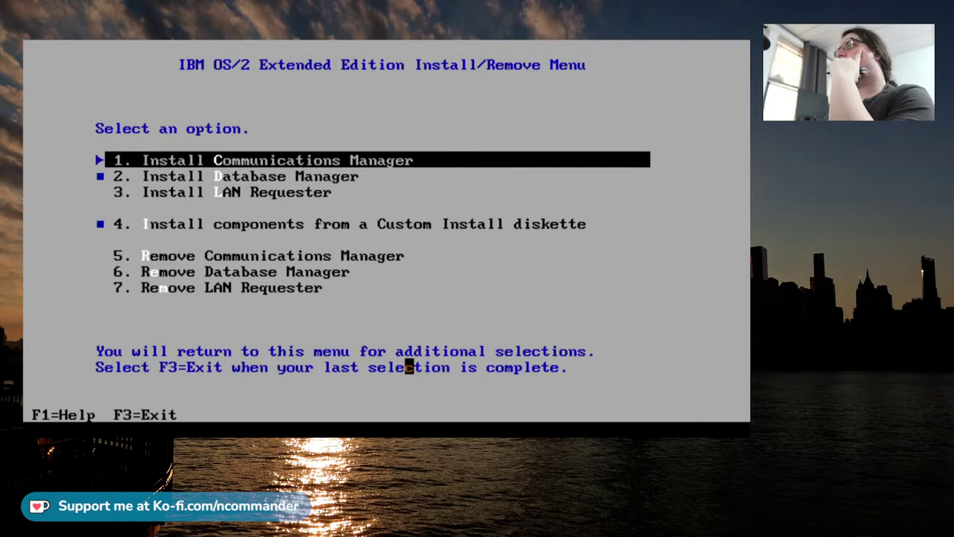
Choose to install Communications Manager and accept C as its target drive.
key(Down)
key(Down)
key(Up)
key(Up)
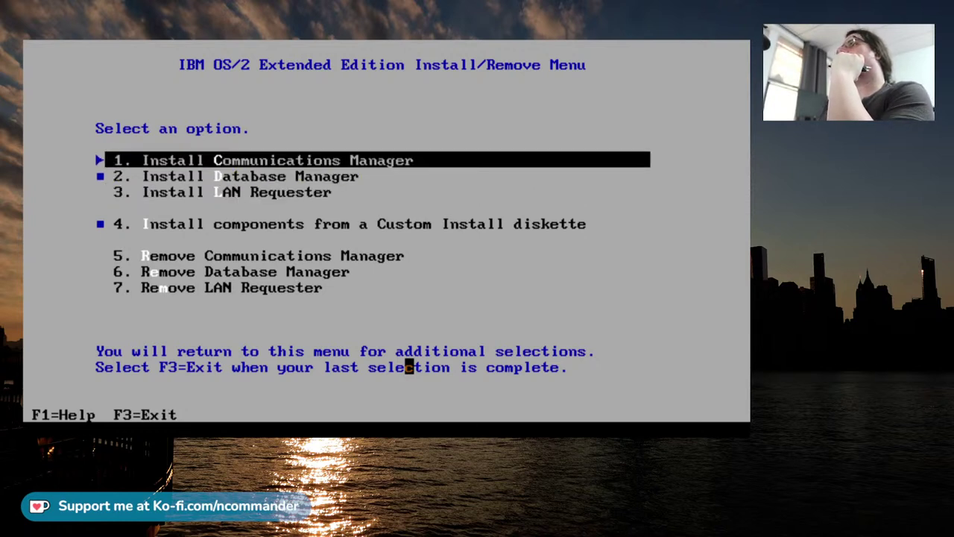
key(Return)
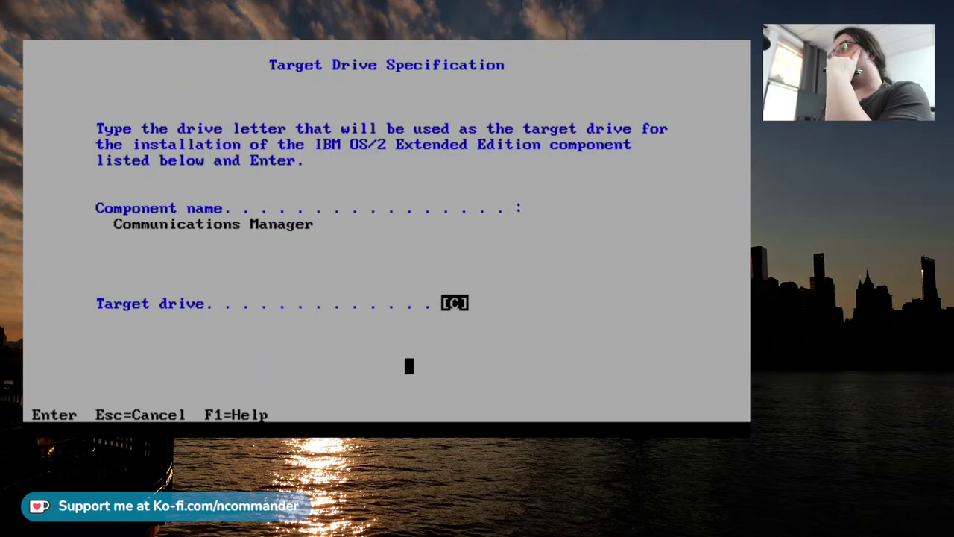
key(Return)
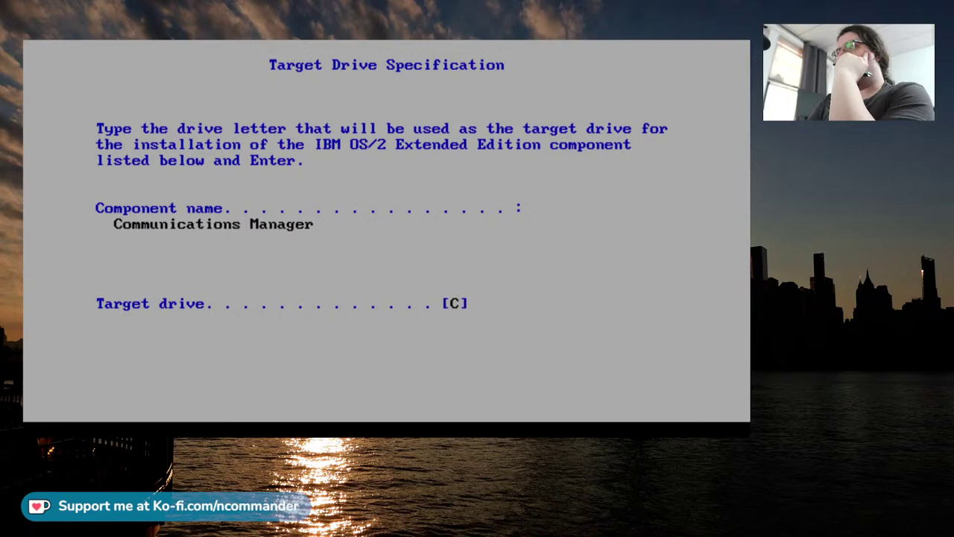
Choose to install Database Manager and accept C as its target drive.
key(Down)
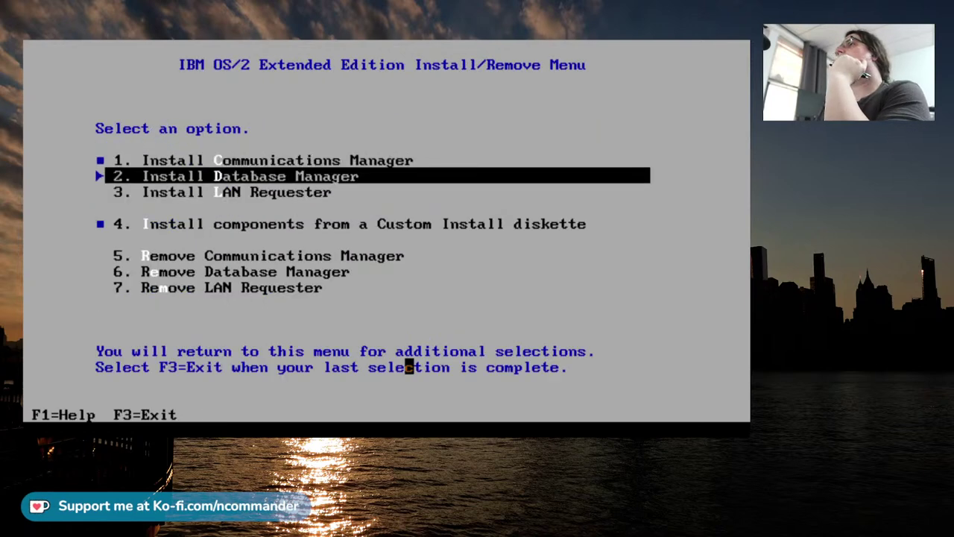
key(Up)
key(Down)
key(Up)
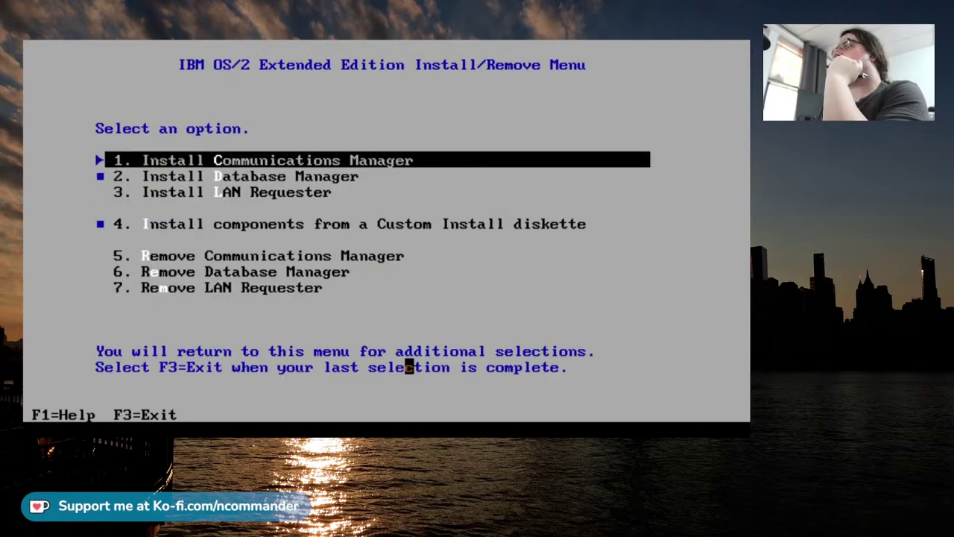
key(Down)
key(Down)
key(Up)
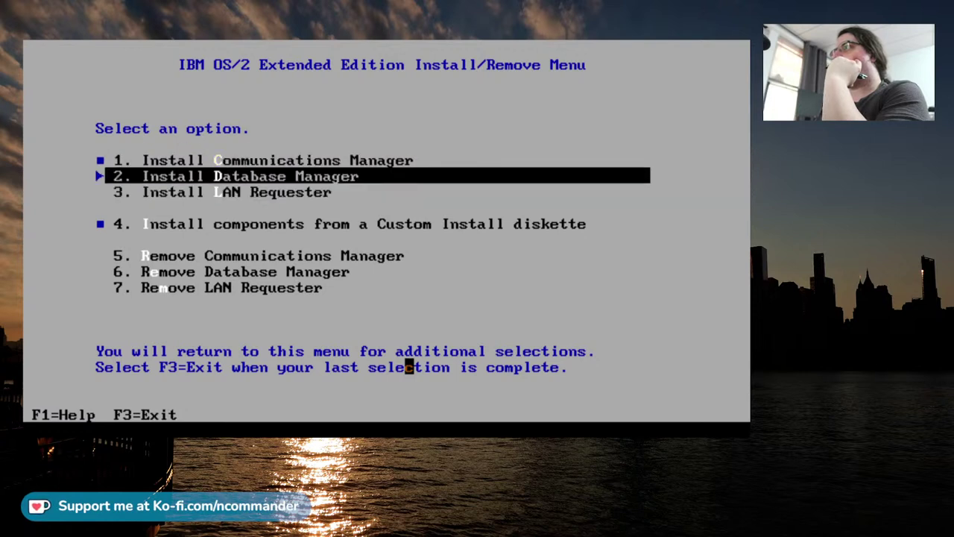
key(Down)
key(Down)
key(Up)
key(Up)
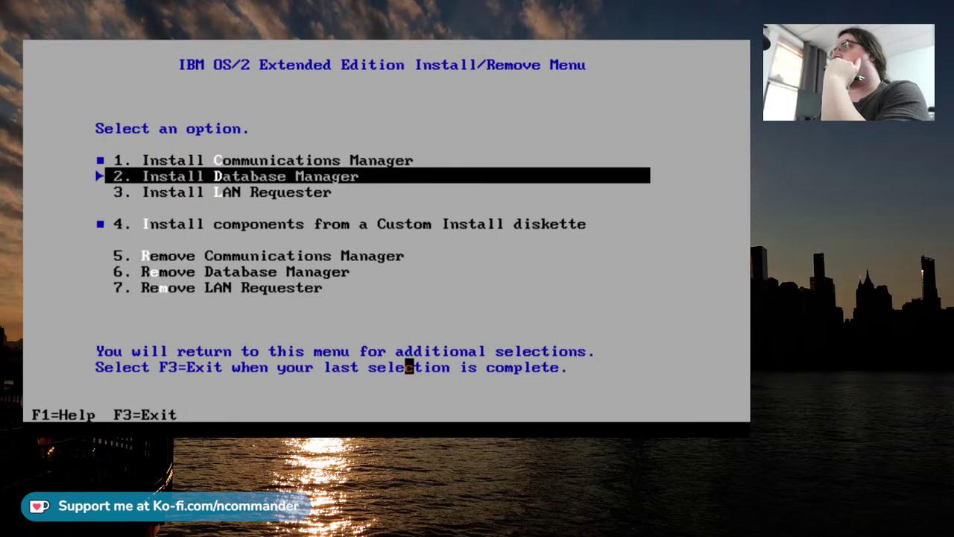
key(Return)
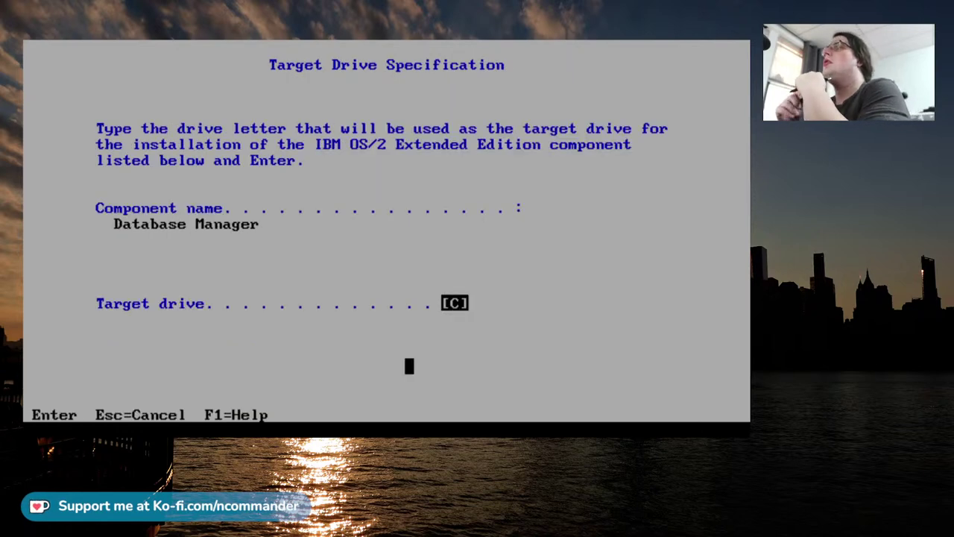
key(Return)
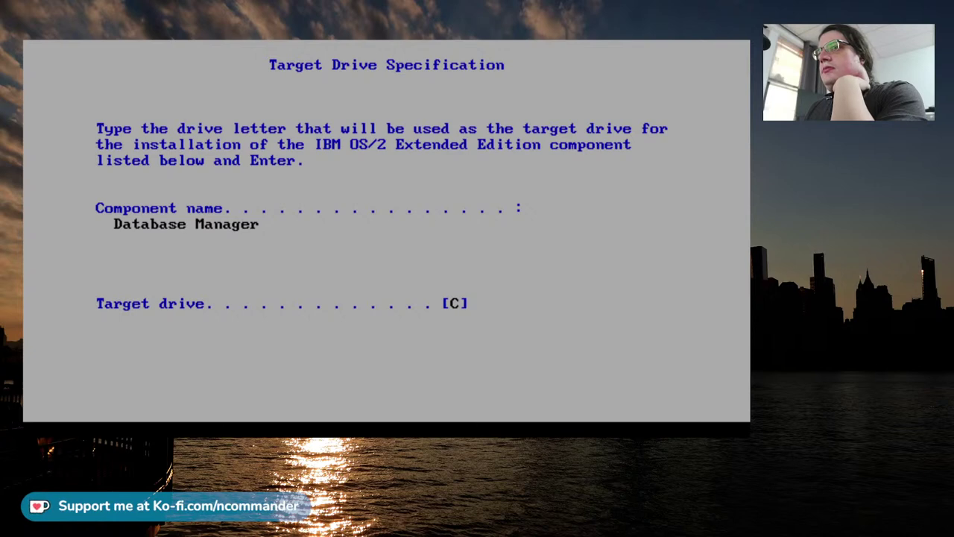
key(Return)
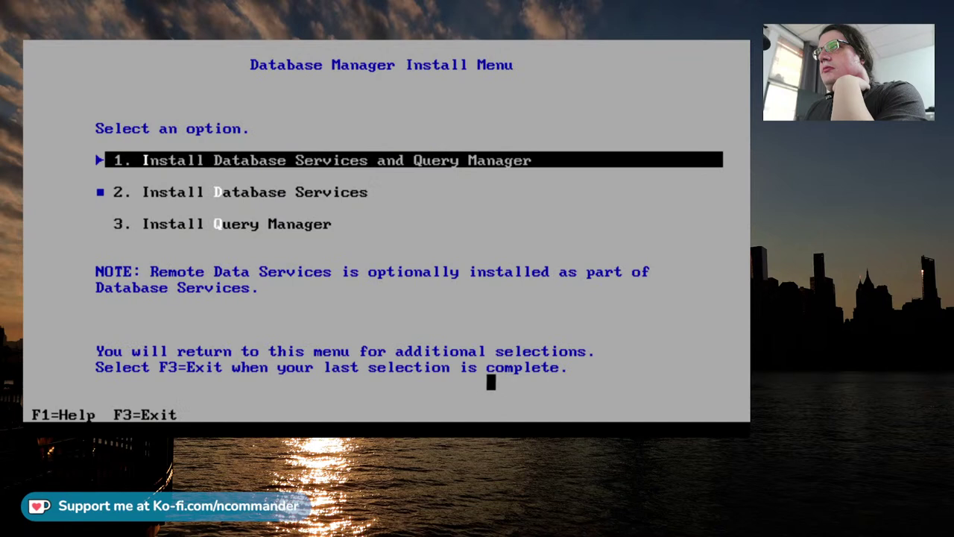
Choose to install Database Services and Query Manager, and decline the use of Remote Data Services.
key(Down)
key(Up)
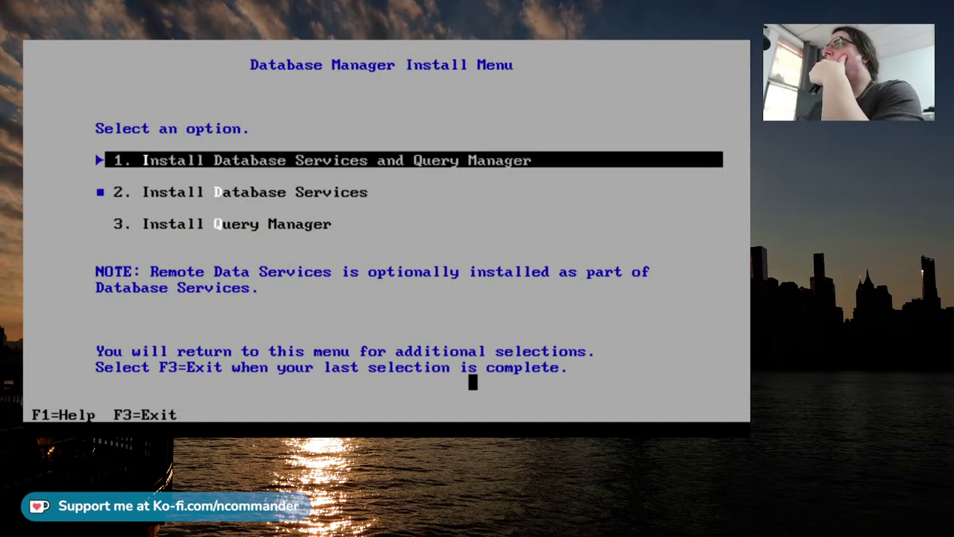
key(Return)
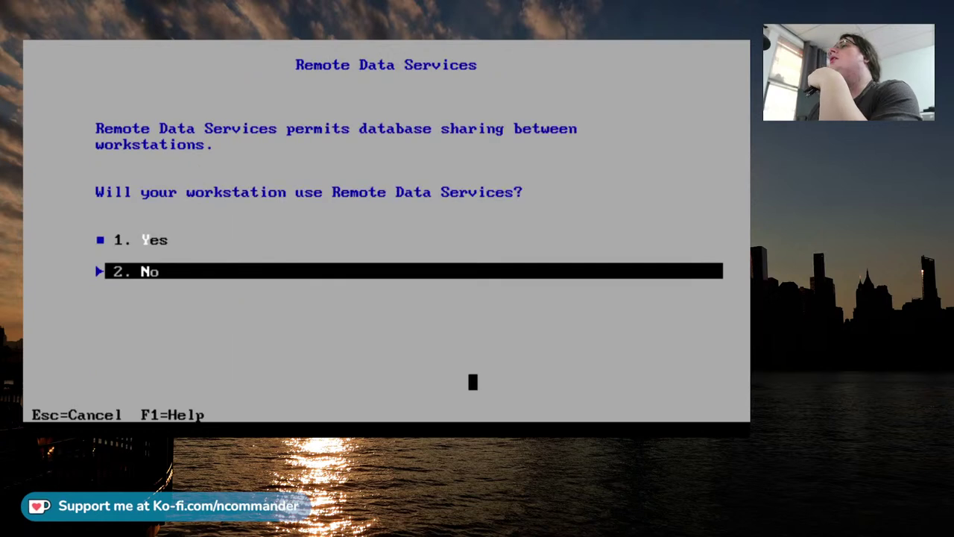
key(Return)
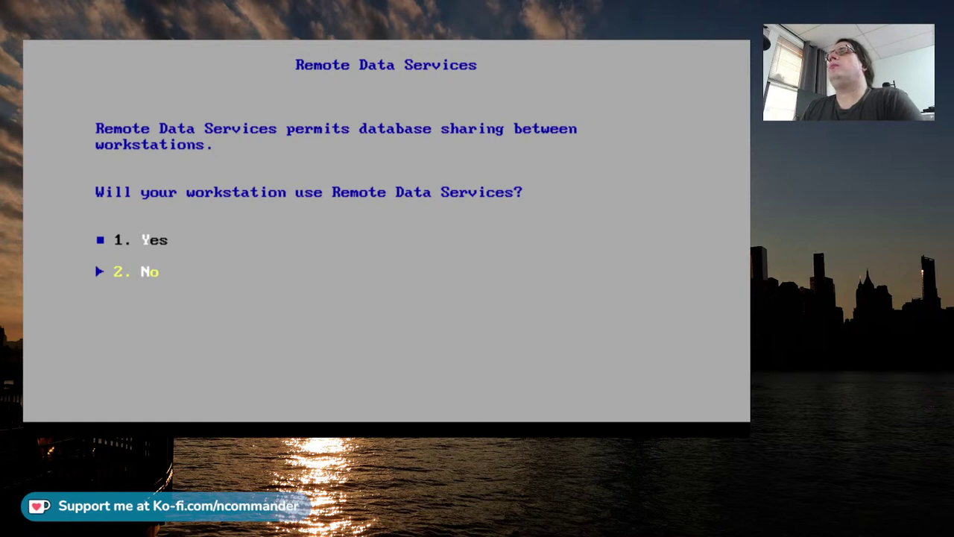
key(Return)
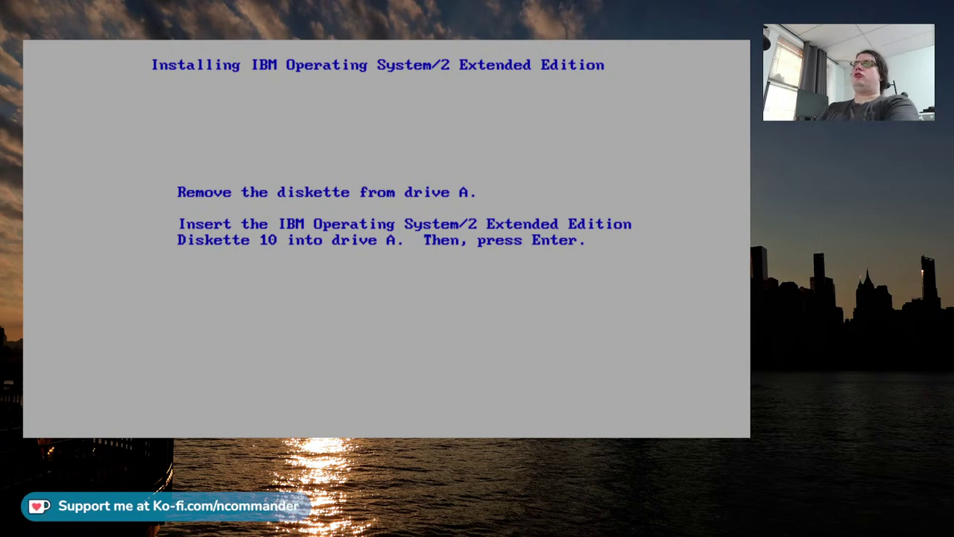
Continue the Extended Edition installation with Diskettes 10, 11, 12 and 13 in drive A.
key(Return)
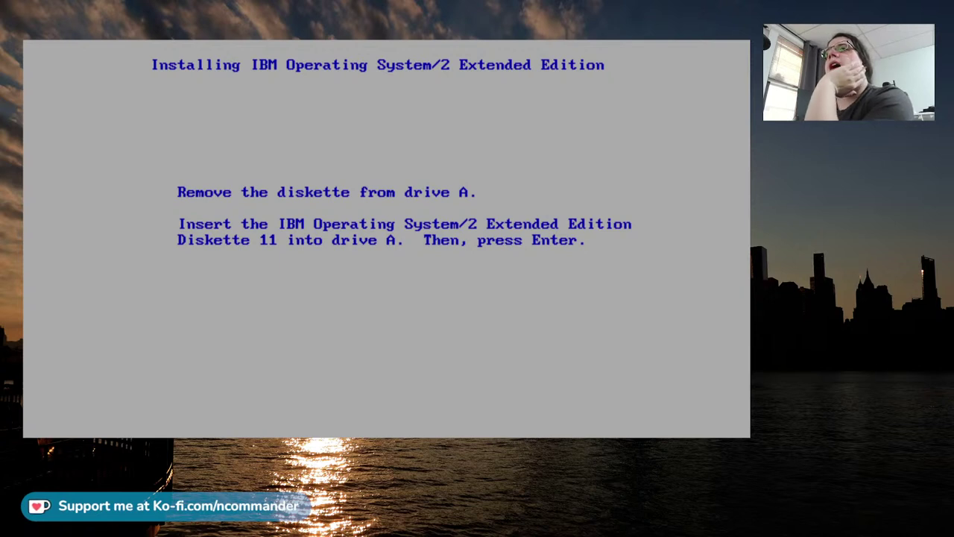
key(Return)
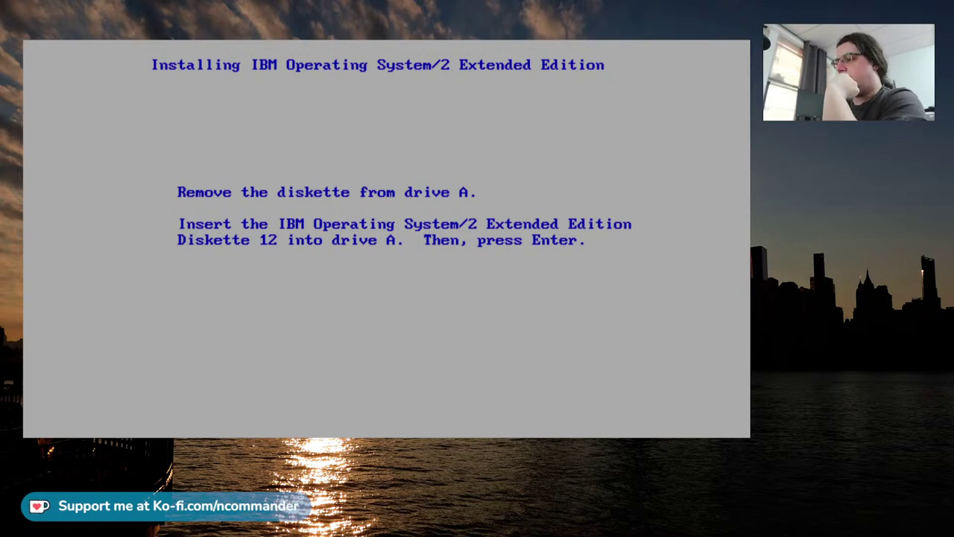
key(Return)
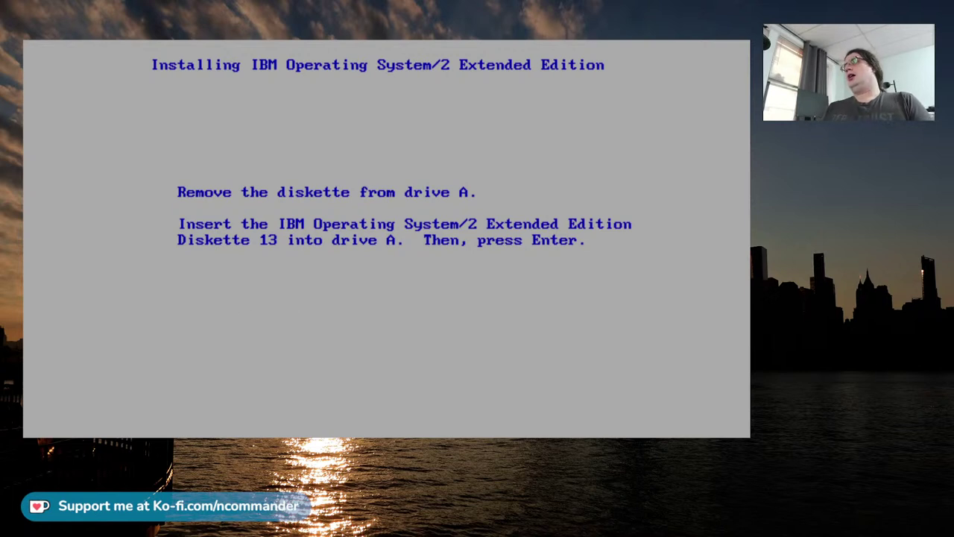
key(Return)
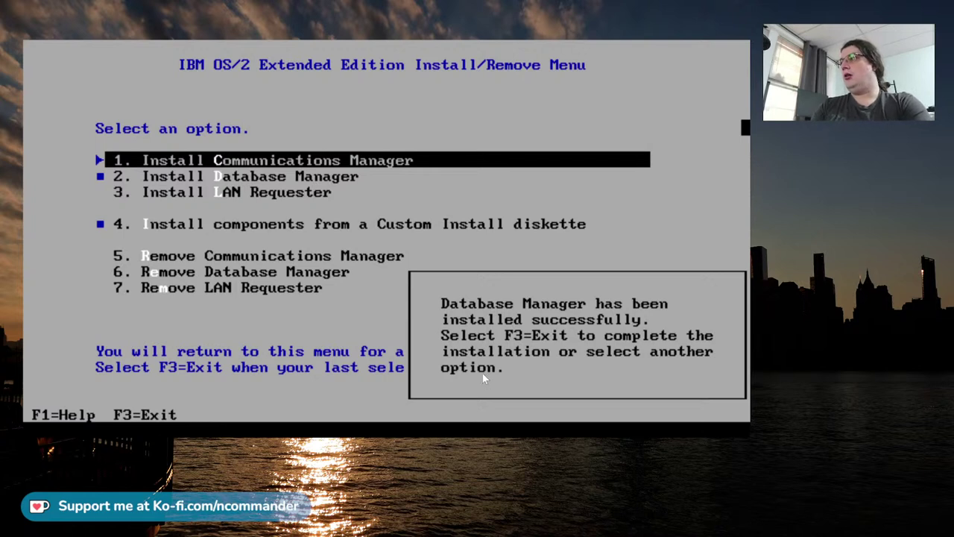
Leave the Install/Remove Menu to complete the Extended Edition installation and restart the workstation.
key(Return)
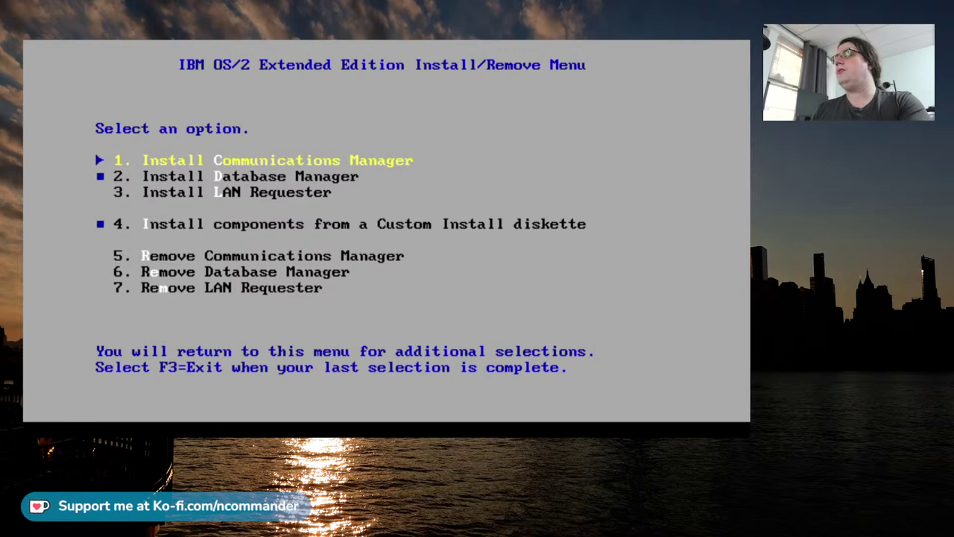
key(F3)
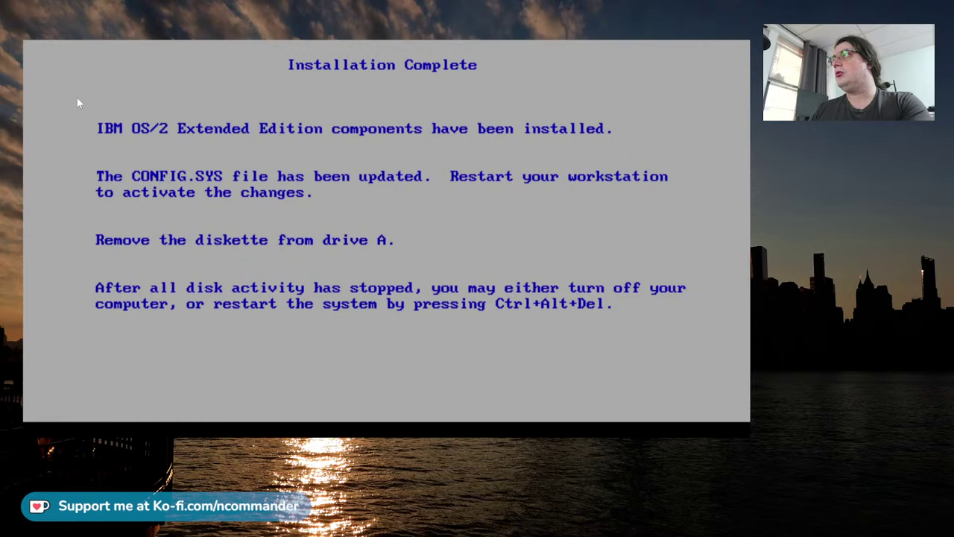
key(ctrl+alt+Delete)
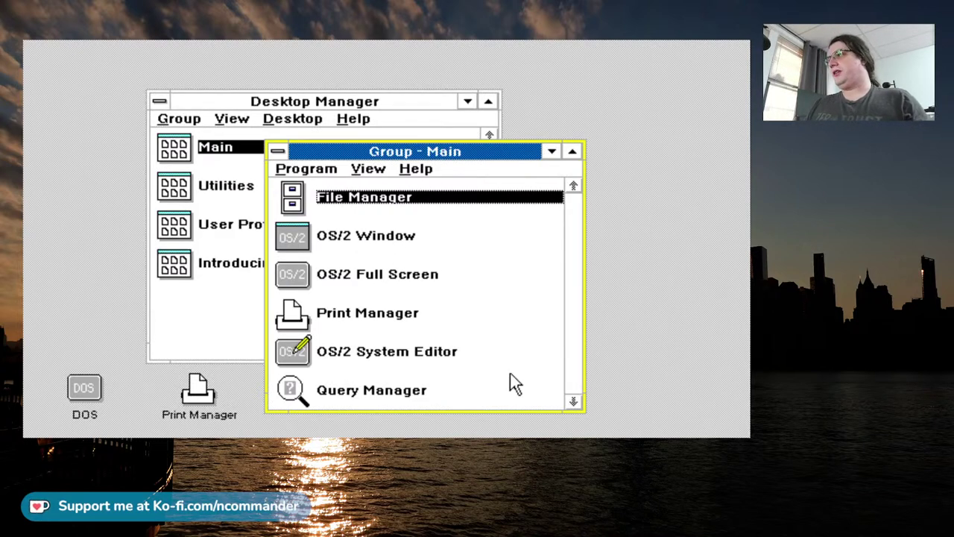
Open the OS/2 System Editor from the Main group and bring the Main group back to the front.
click(361, 384)
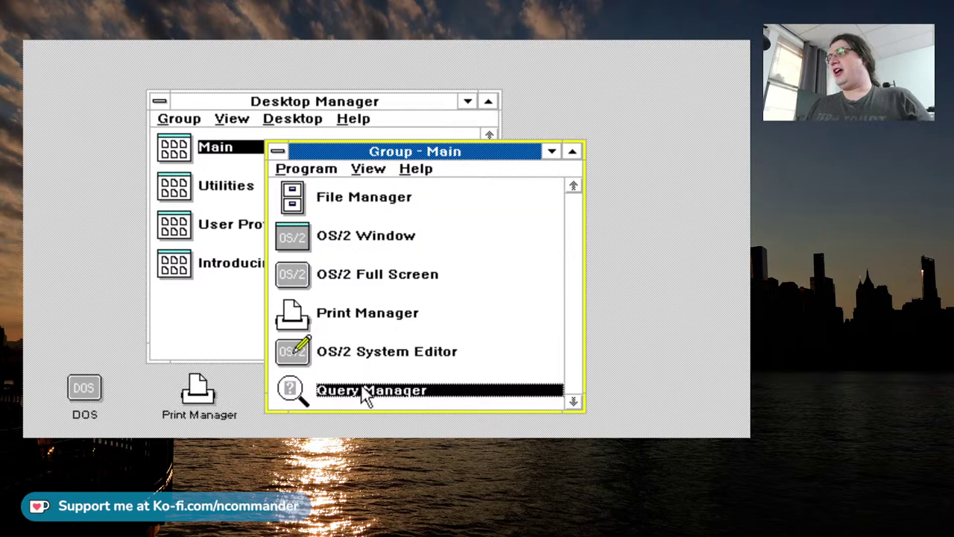
double_click(422, 352)
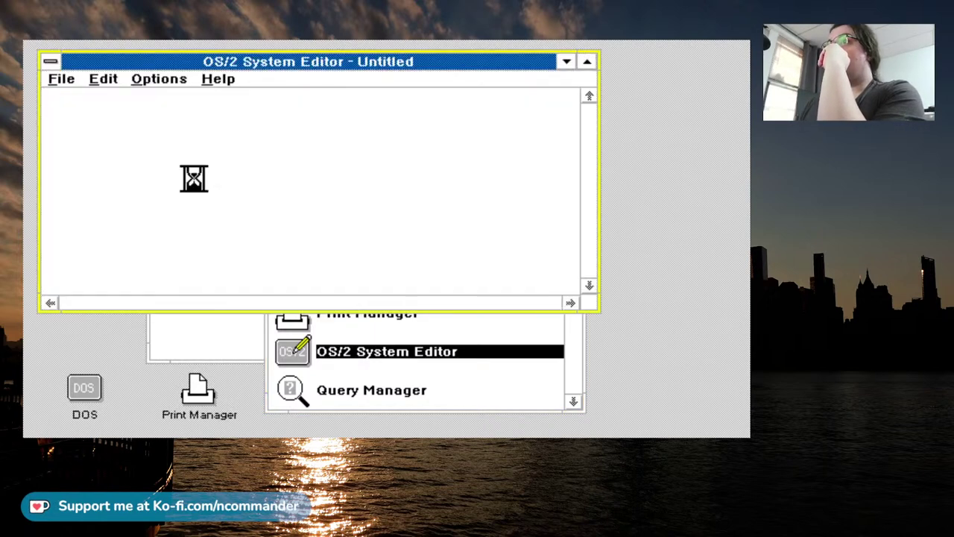
click(62, 79)
click(462, 214)
click(453, 336)
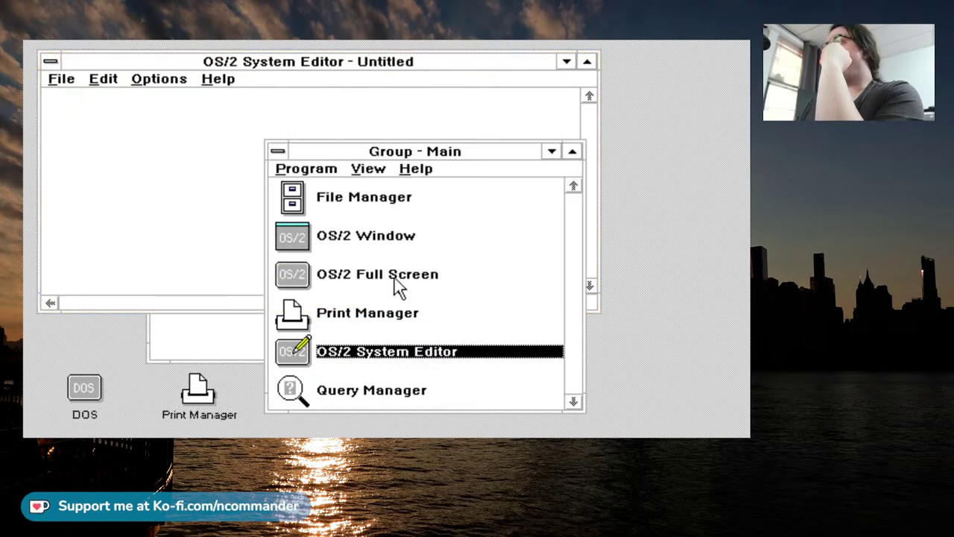
Open an OS/2 Window, change to the \sqllib directory and list its contents in wide format with dir /w.
click(398, 284)
double_click(395, 233)
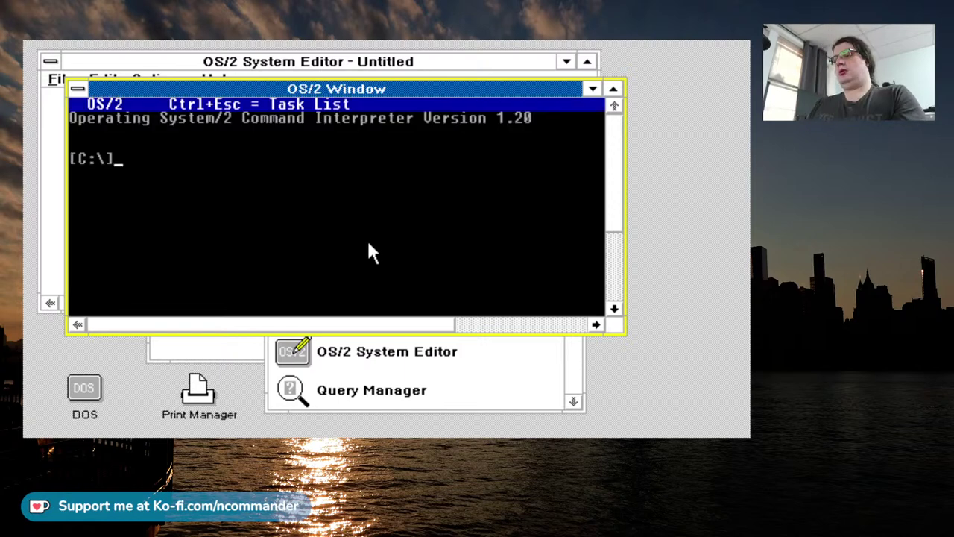
text(cd \)
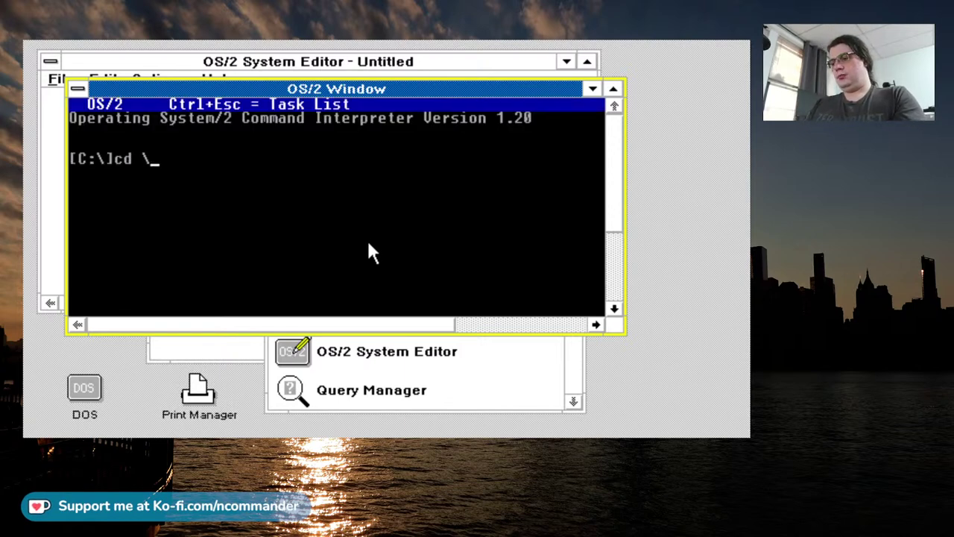
text(sqlli)
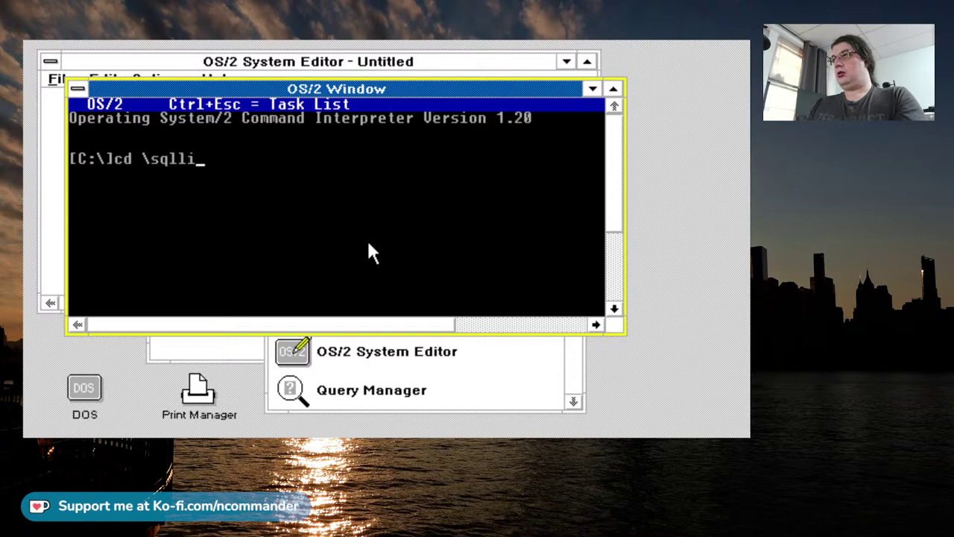
text(b)
key(Return)
text(dir /w)
key(Return)
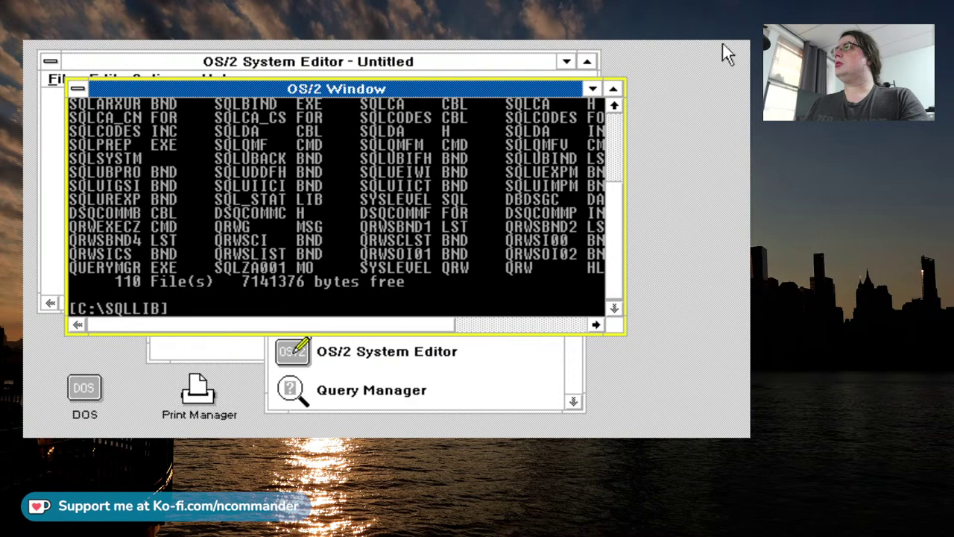
Maximize the OS/2 Window and search the SQLLIB directory for *stop.exe and for all *.exe files.
click(618, 93)
text(d)
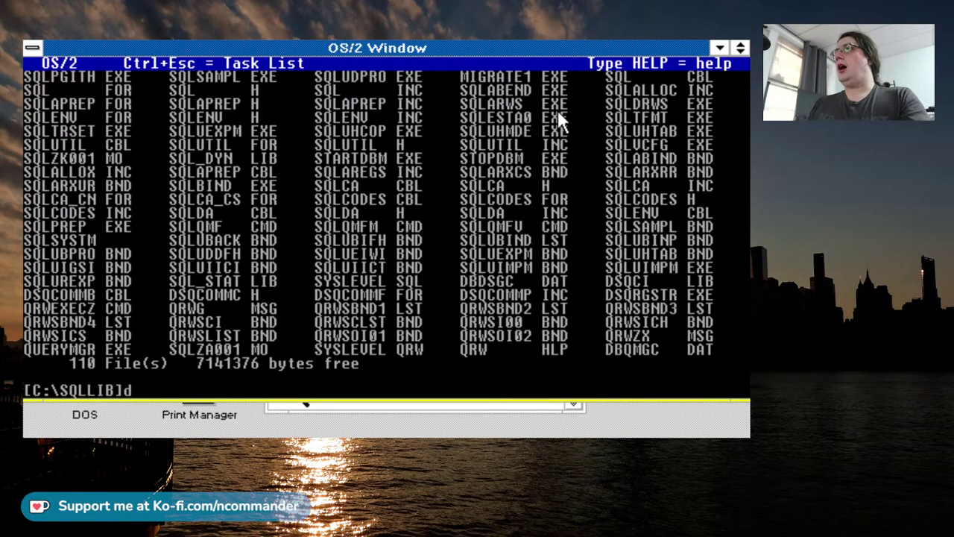
text(ir *stop.exe)
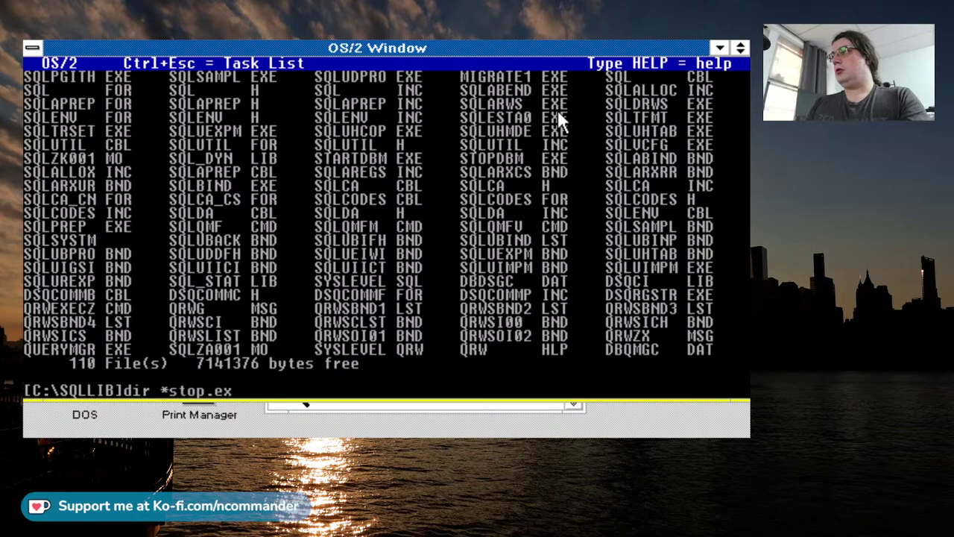
key(Return)
text(dir *.exe)
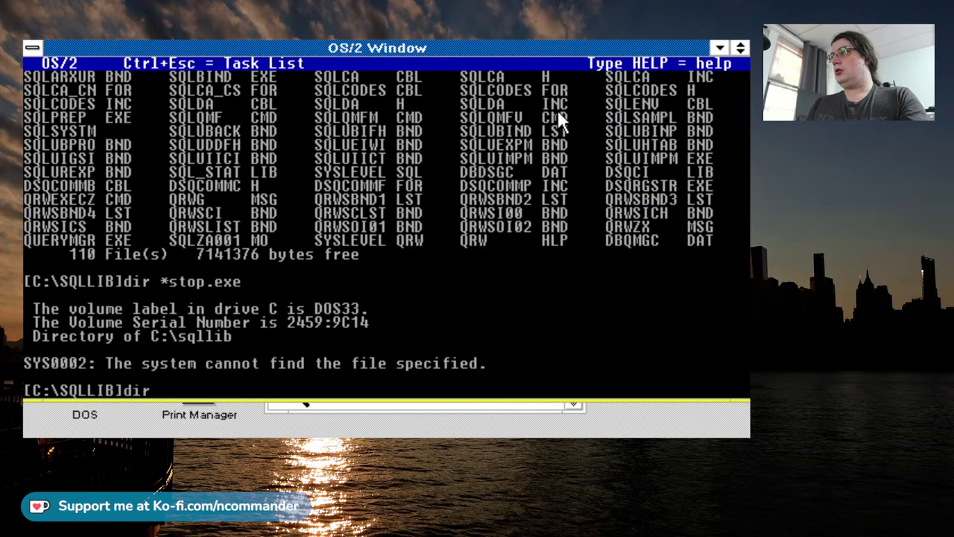
key(Return)
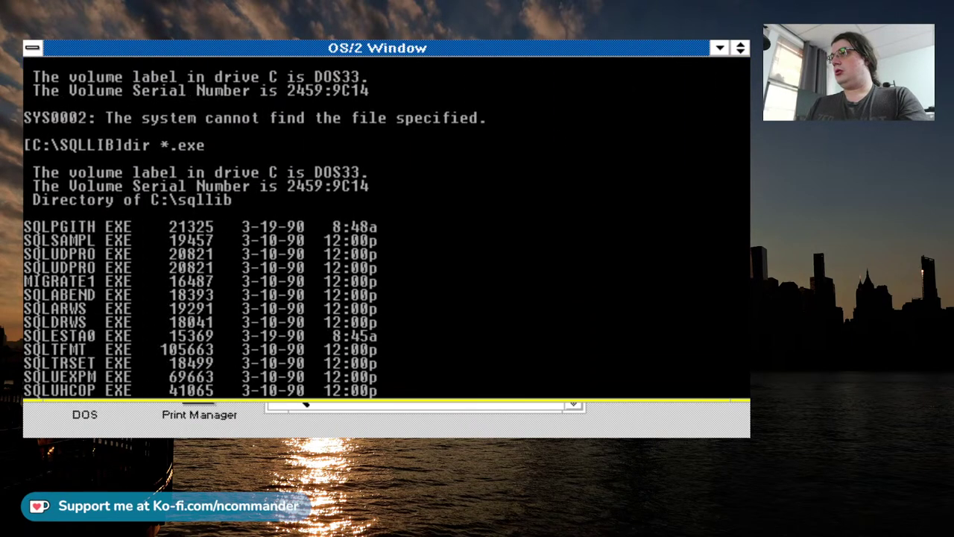
Try to stop the Database Manager with stopdbm and exit the OS/2 Window.
text(t)
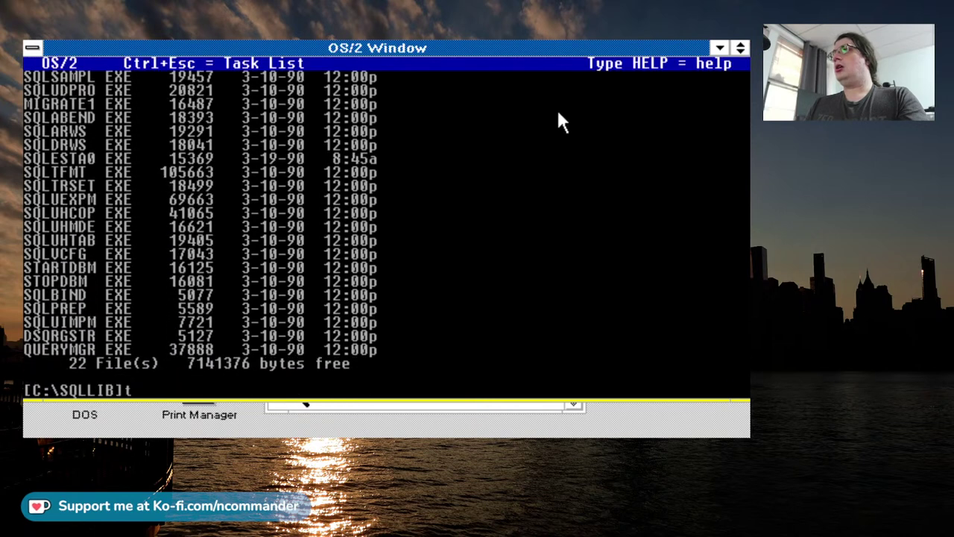
key(BackSpace)
text(stopdbm)
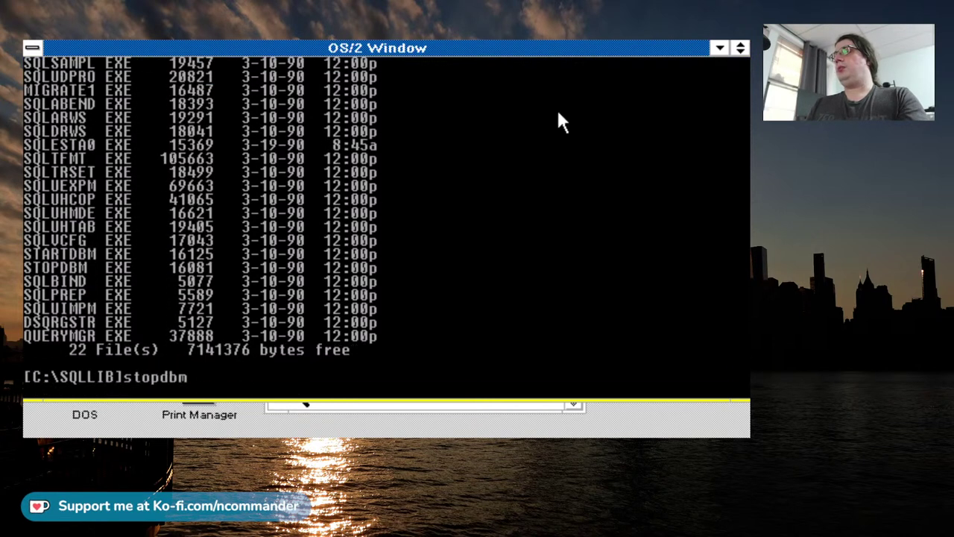
key(Return)
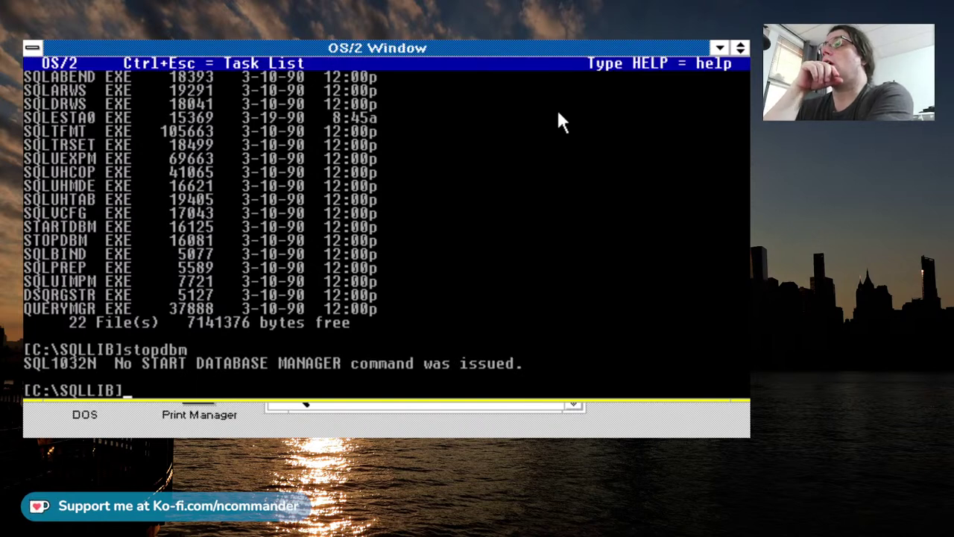
text(exit)
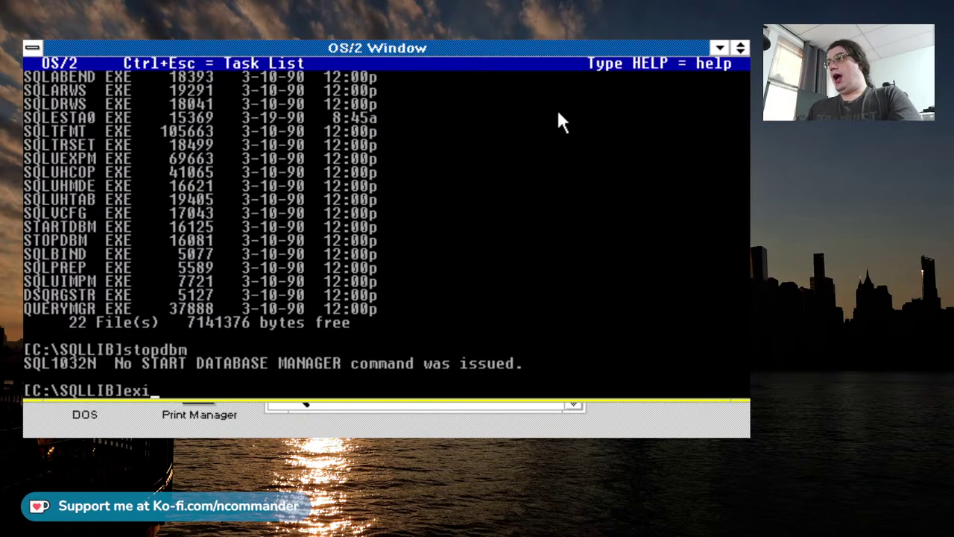
key(Return)
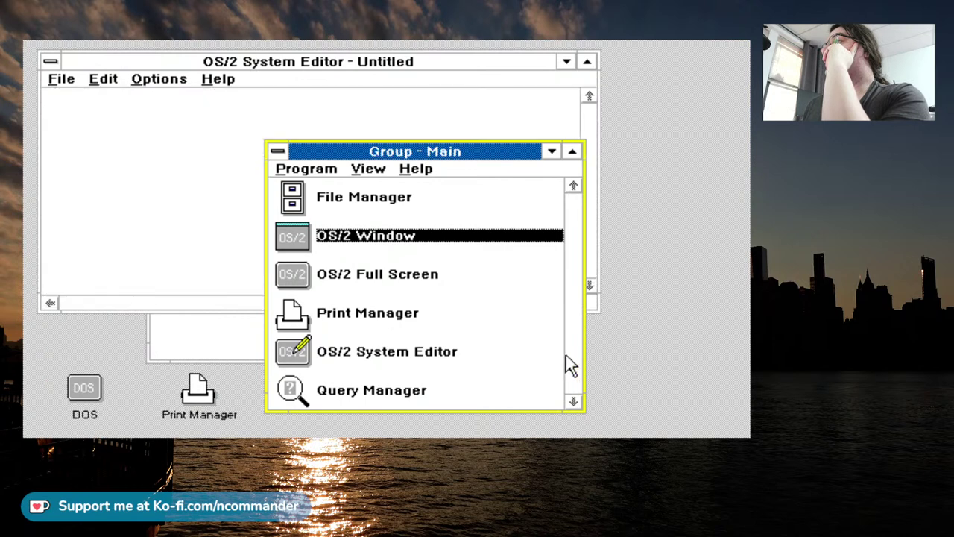
Look through the User Profile Management Services and Utilities groups of the Desktop Manager.
double_click(198, 369)
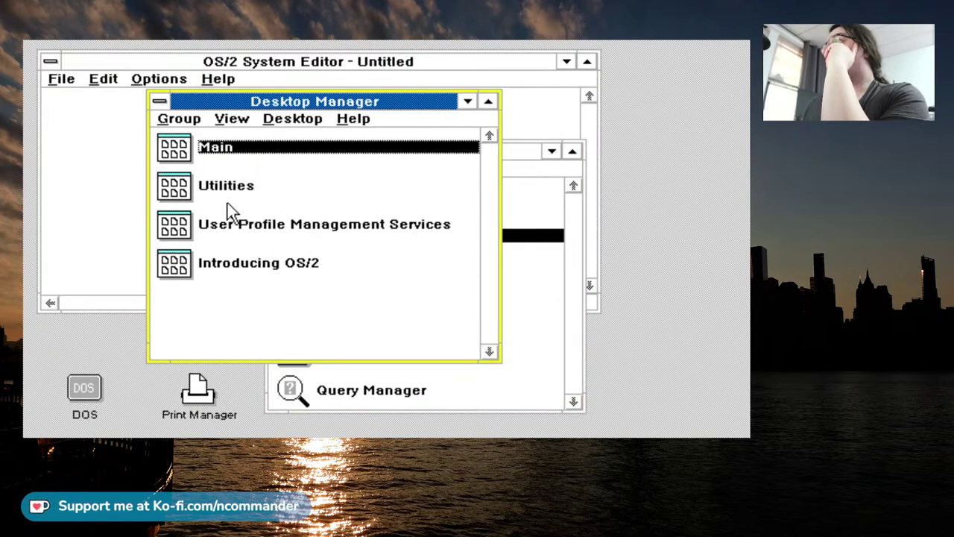
double_click(230, 227)
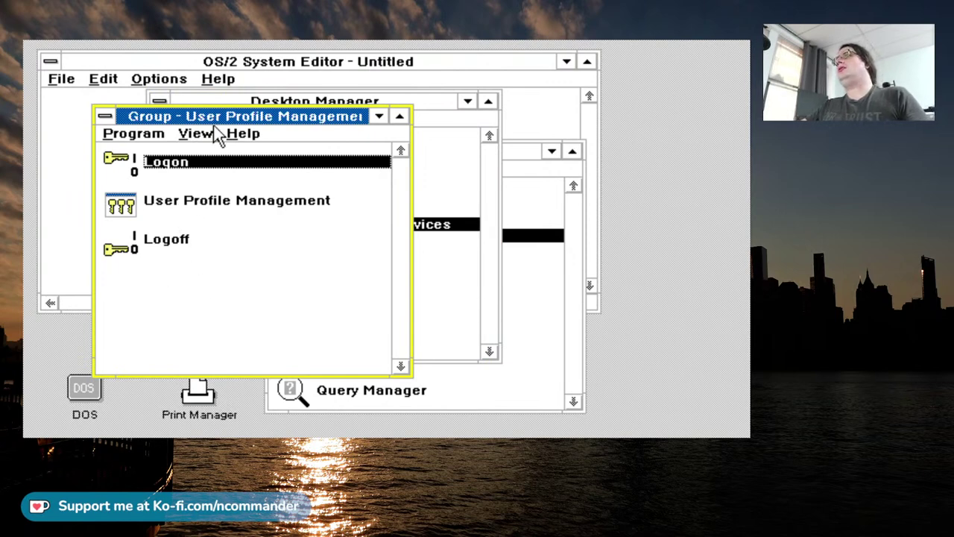
double_click(104, 116)
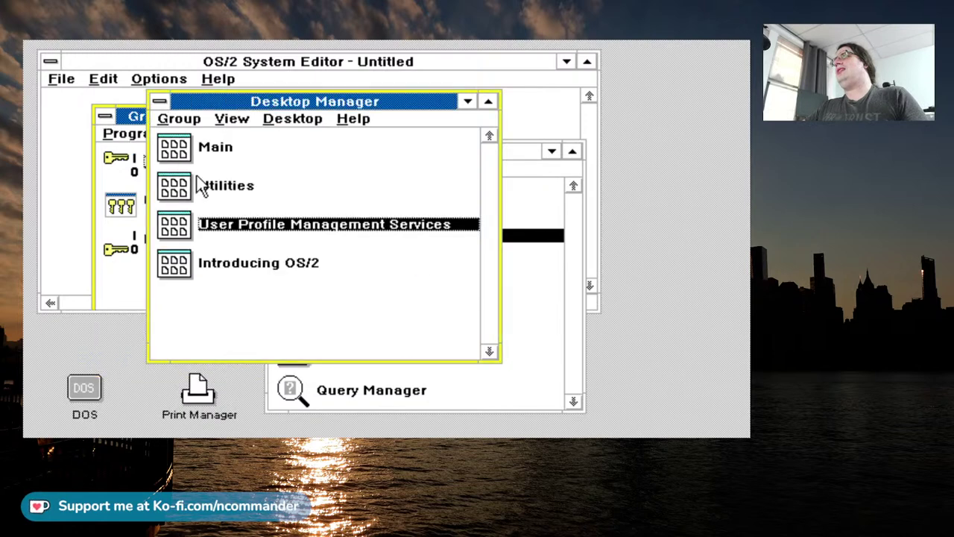
double_click(212, 189)
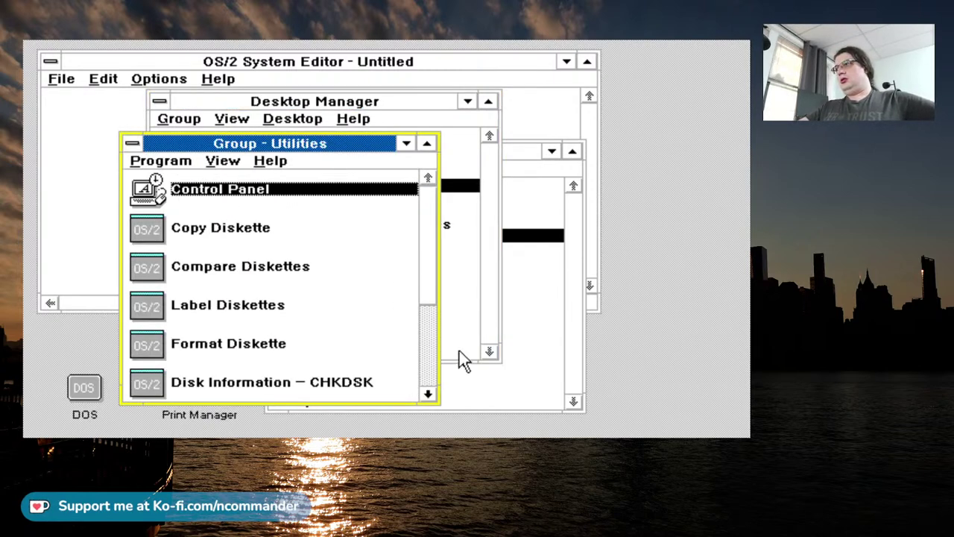
click(423, 359)
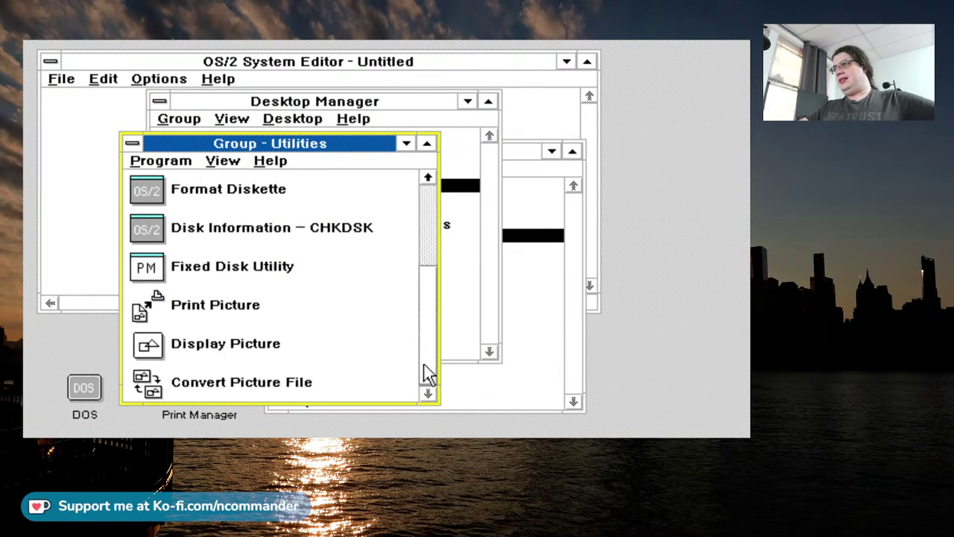
drag(429, 373, 438, 214)
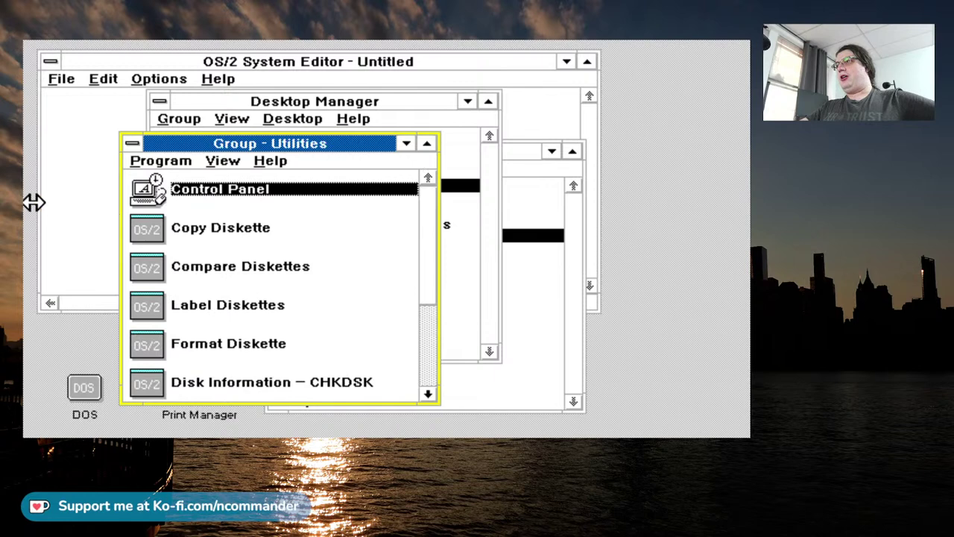
Open the Control Panel from the Utilities group, look through its Options commands and exit it.
double_click(156, 189)
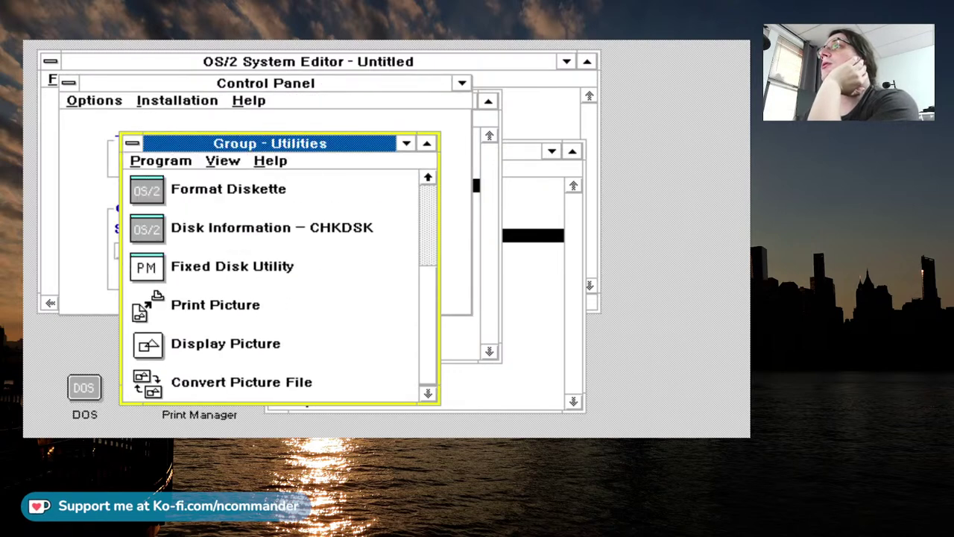
click(110, 127)
click(74, 103)
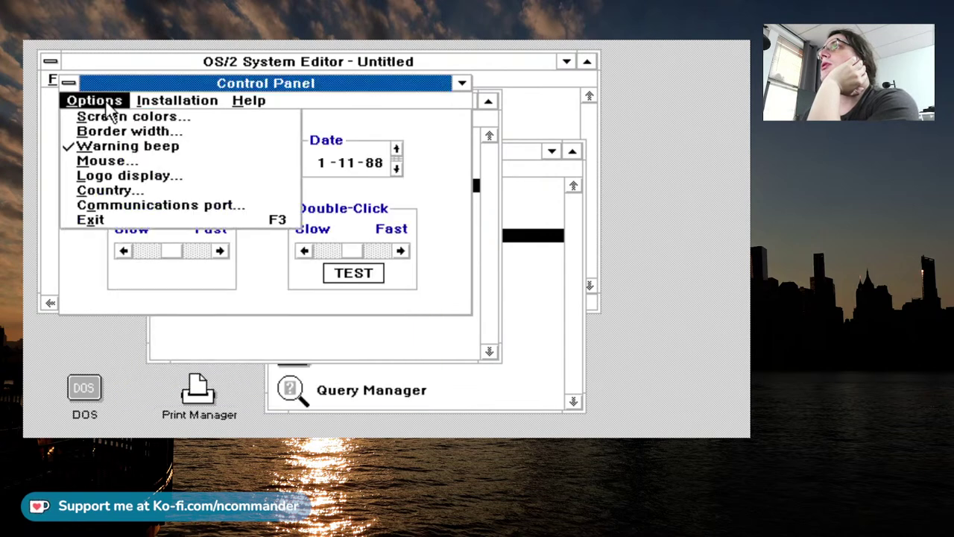
key(Down)
key(Down)
key(Down)
key(Down)
key(Down)
key(Down)
key(Down)
key(Down)
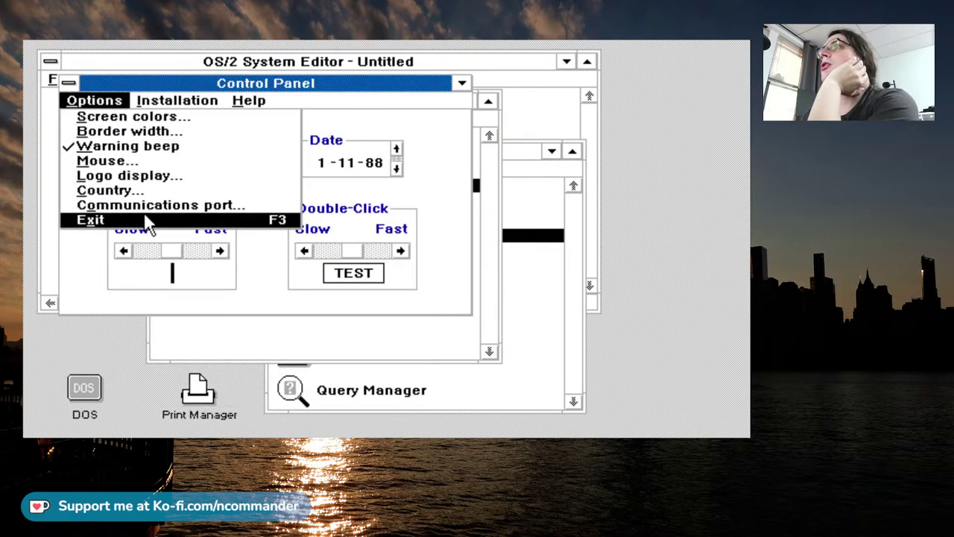
key(Return)
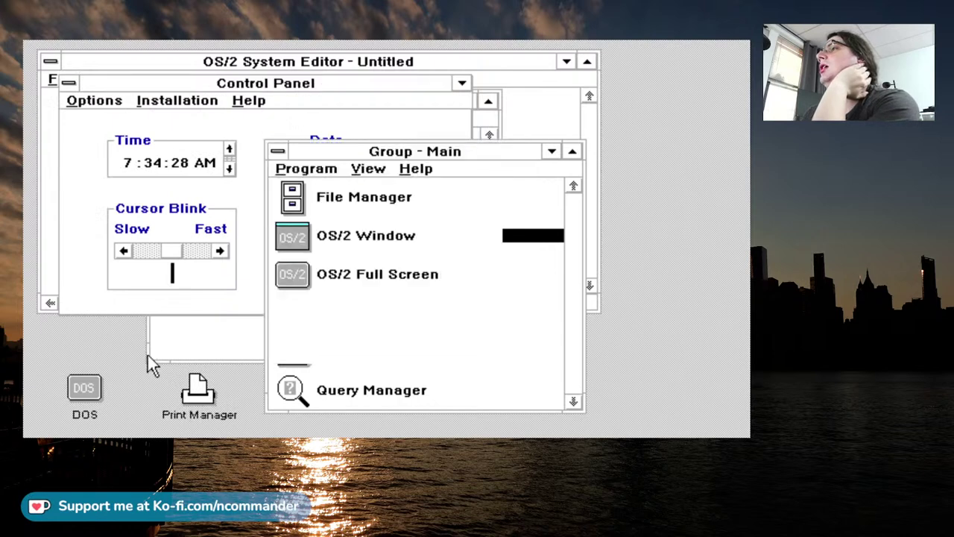
Check the running programs in the Task List and close the list without switching tasks.
key(ctrl+Escape)
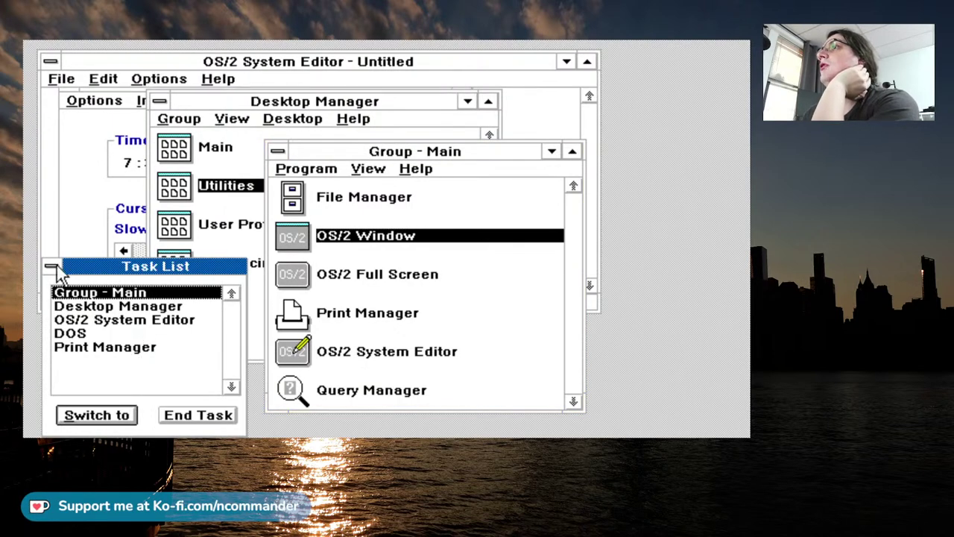
double_click(60, 289)
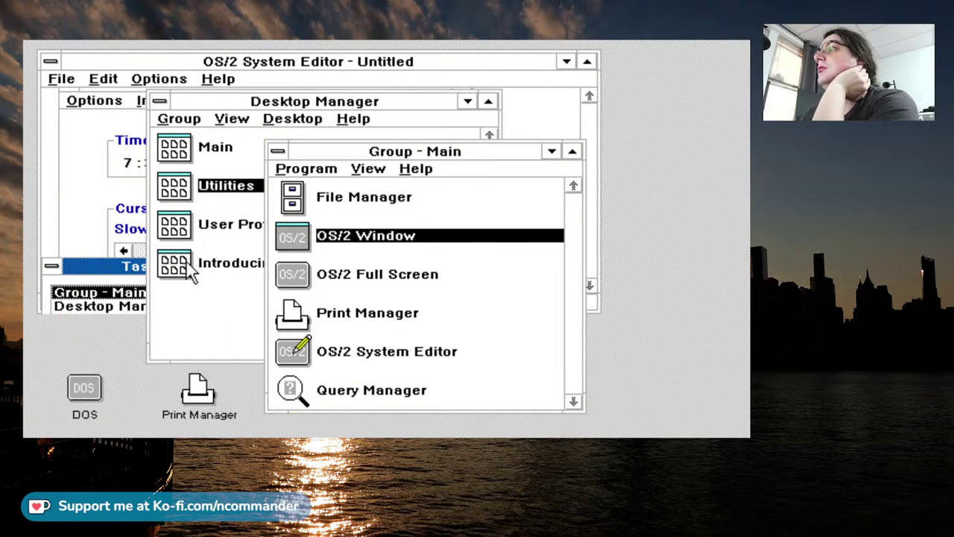
double_click(681, 245)
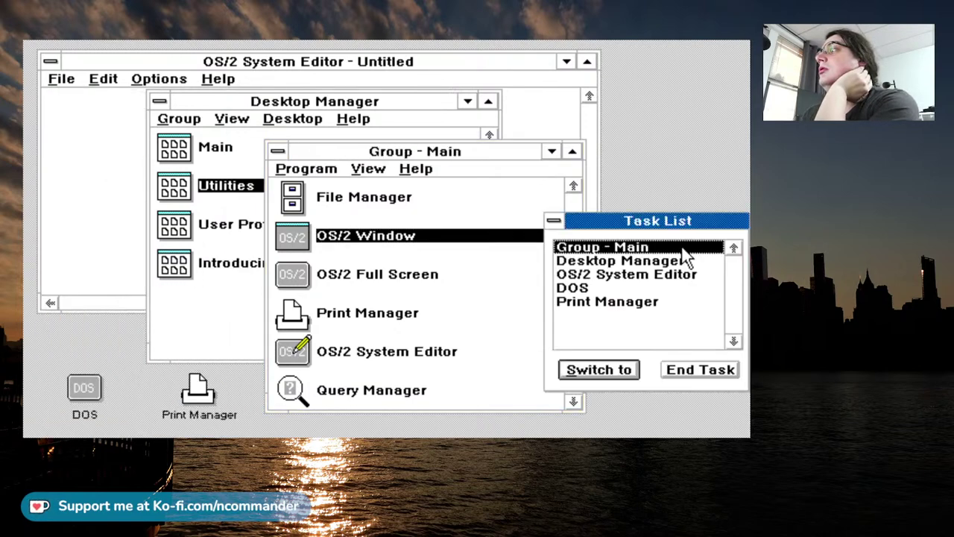
click(553, 220)
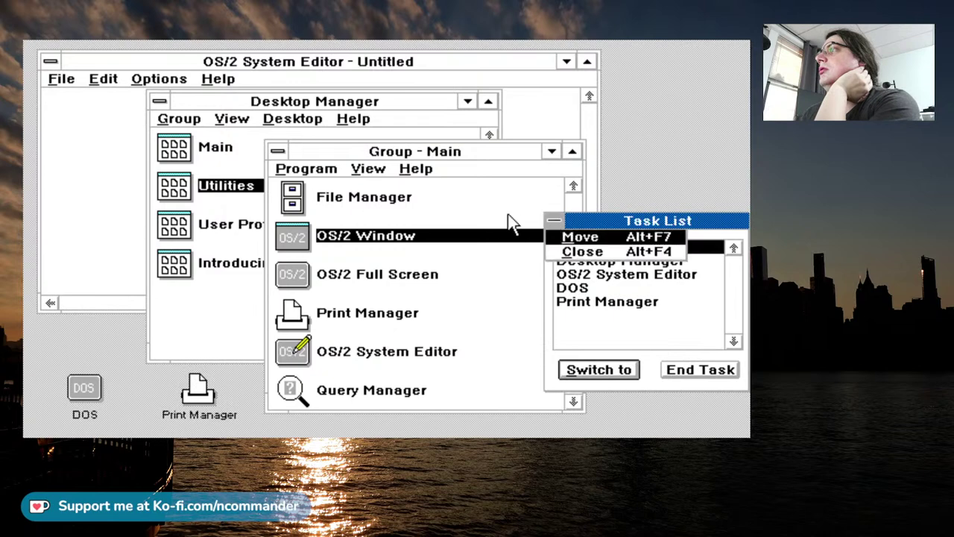
click(579, 254)
Shut down the system from the Desktop Manager without saving the desktop and restart the computer.
click(328, 169)
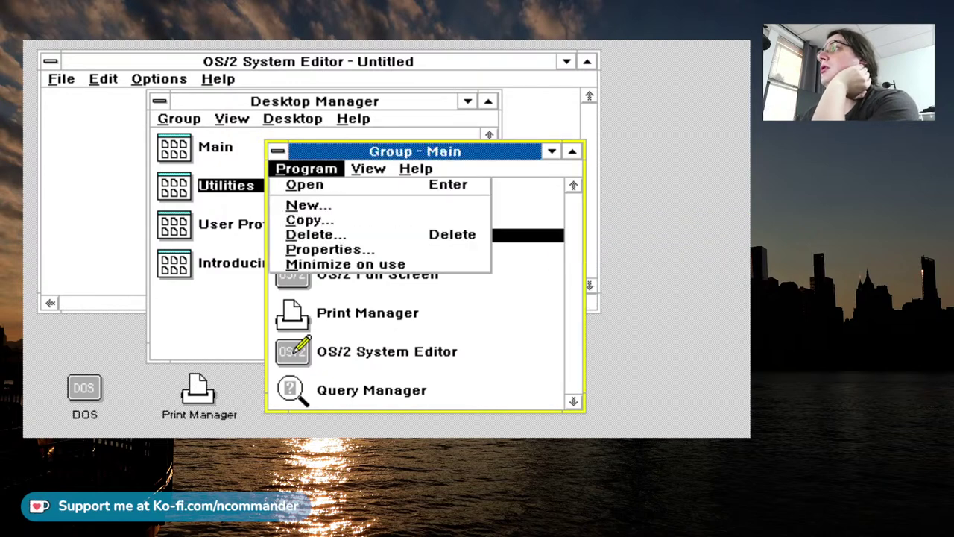
click(371, 170)
click(404, 169)
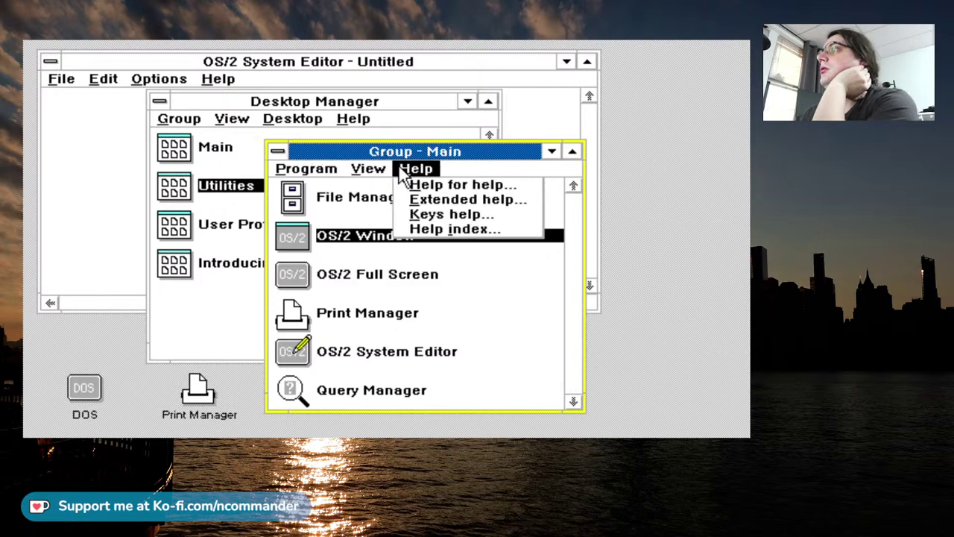
click(341, 143)
click(291, 118)
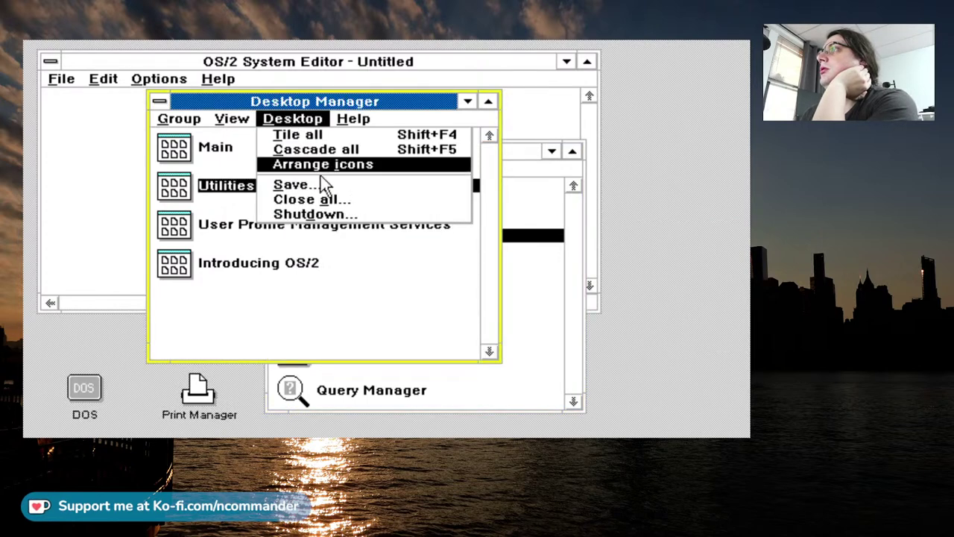
click(315, 217)
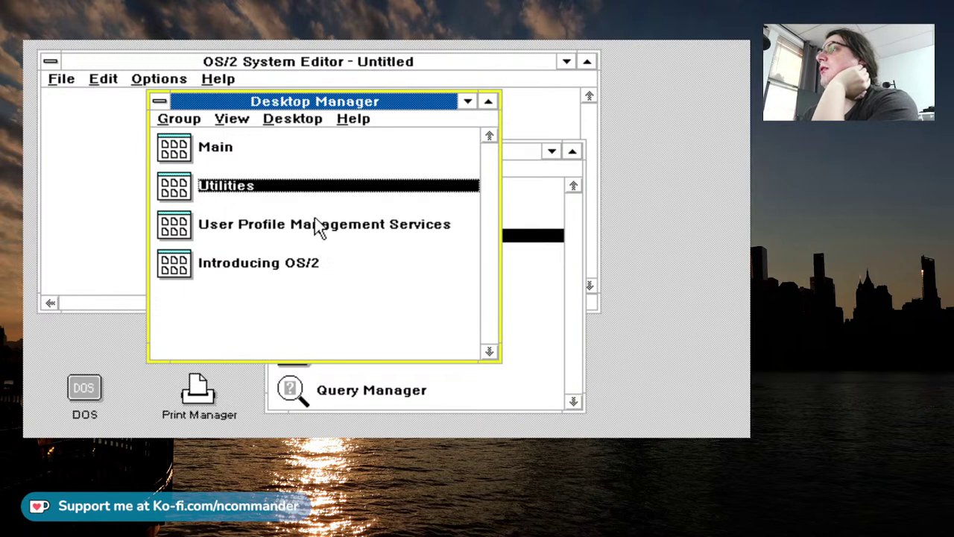
key(Left)
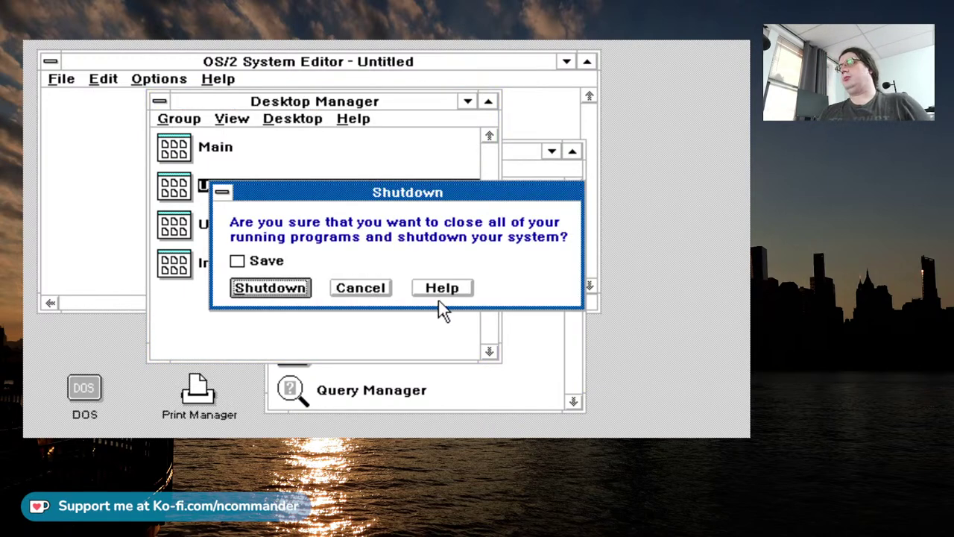
key(Return)
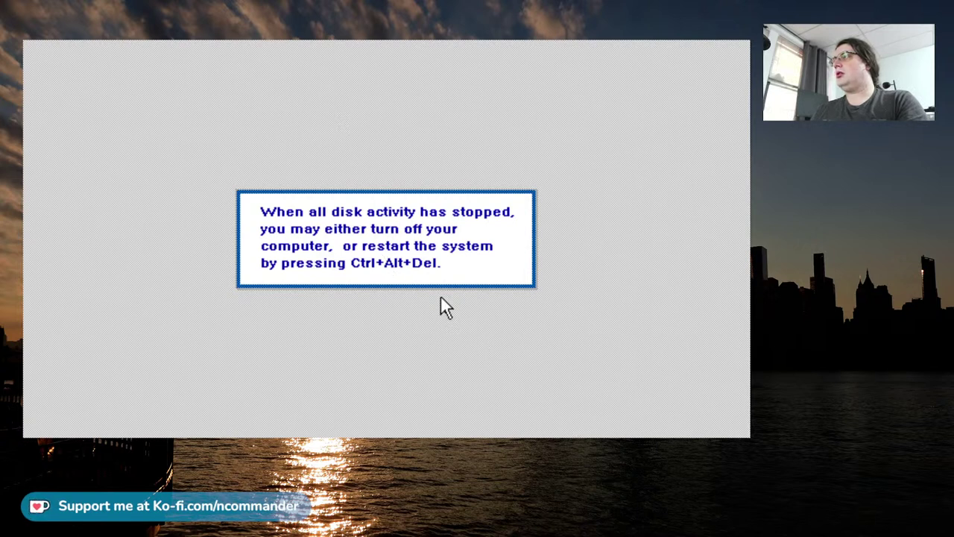
key(ctrl+alt+Delete)
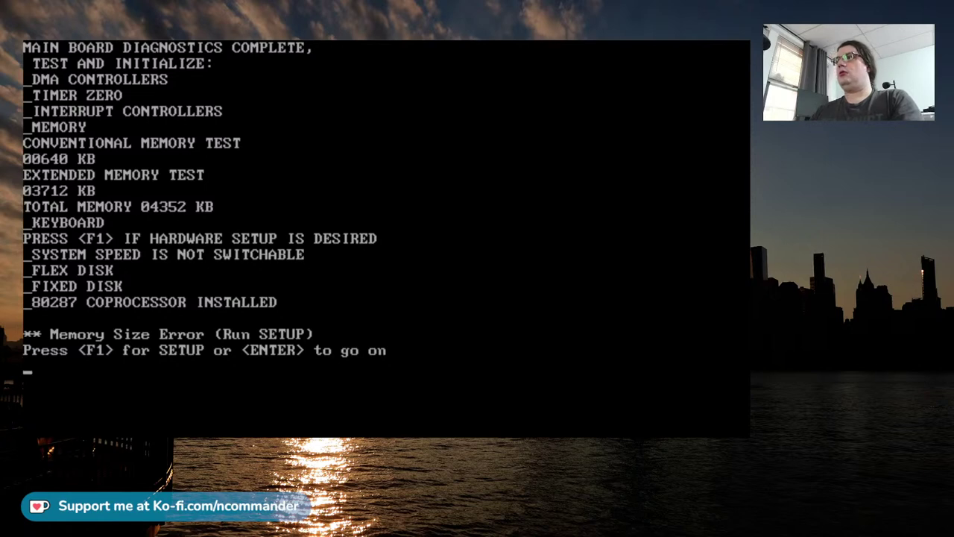
Enter the hardware Setup at startup, set Extended memory to 3712 KB, and save the changes.
key(F1)
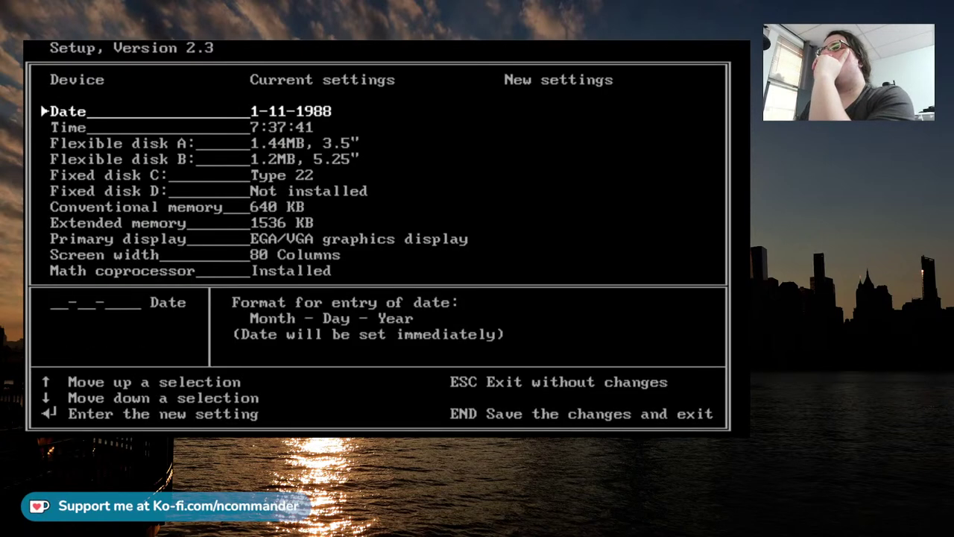
key(Down)
key(Down)
key(Down)
key(Down)
key(Down)
key(Down)
key(Down)
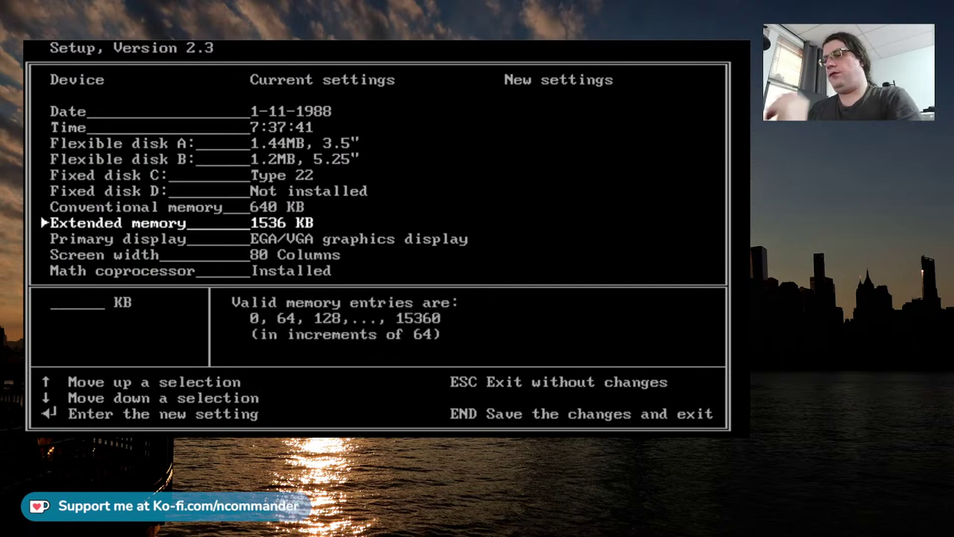
text(3712)
key(Return)
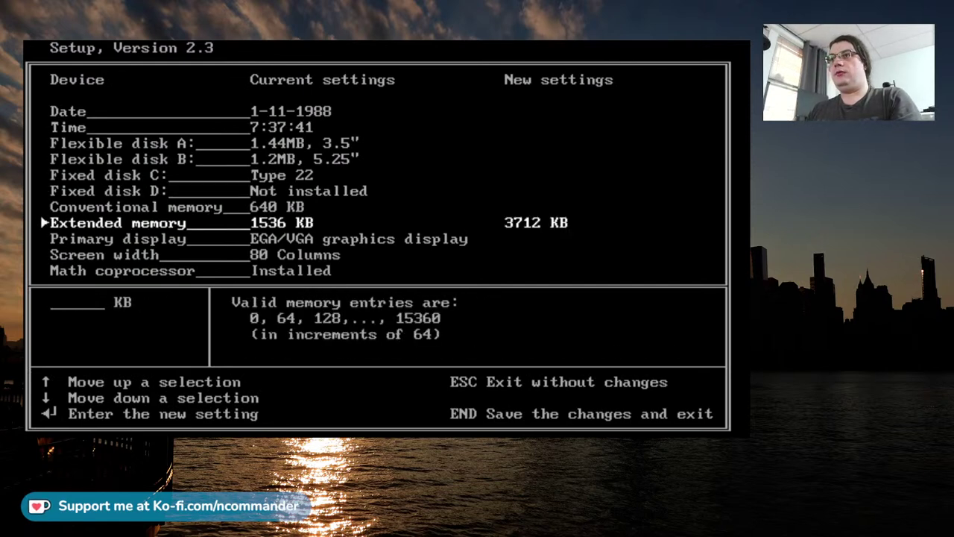
key(End)
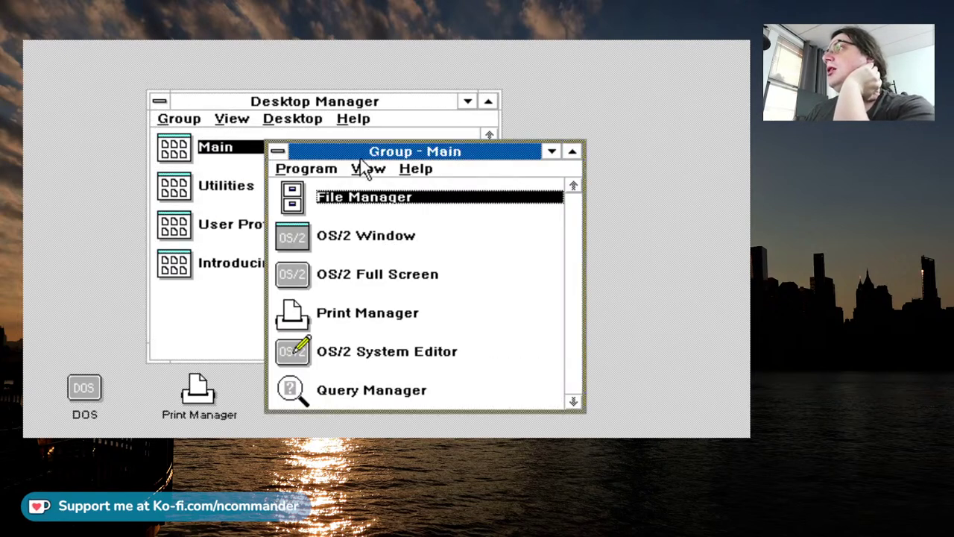
Move the Group - Main window clear of the Desktop Manager's list and open the Fixed Disk Utility from the Utilities group.
drag(358, 158, 404, 111)
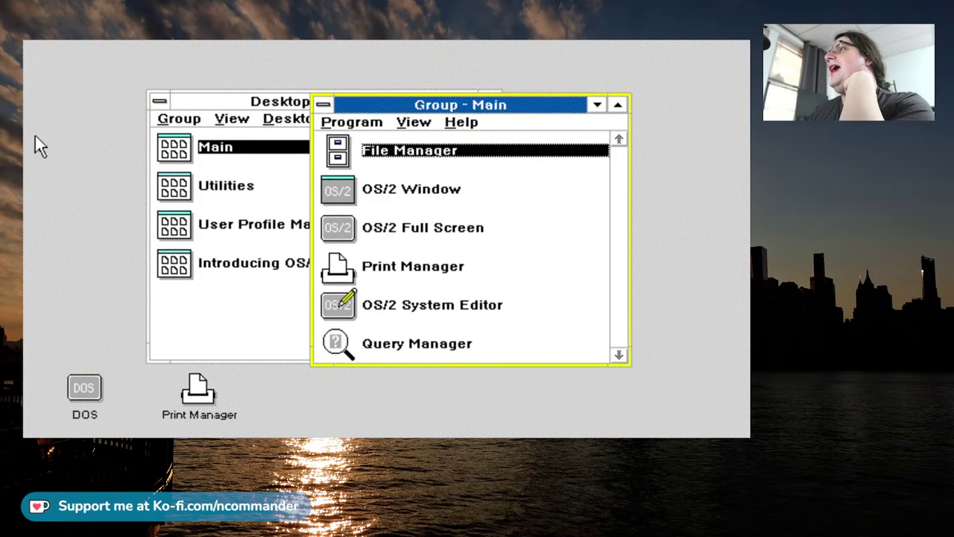
double_click(246, 189)
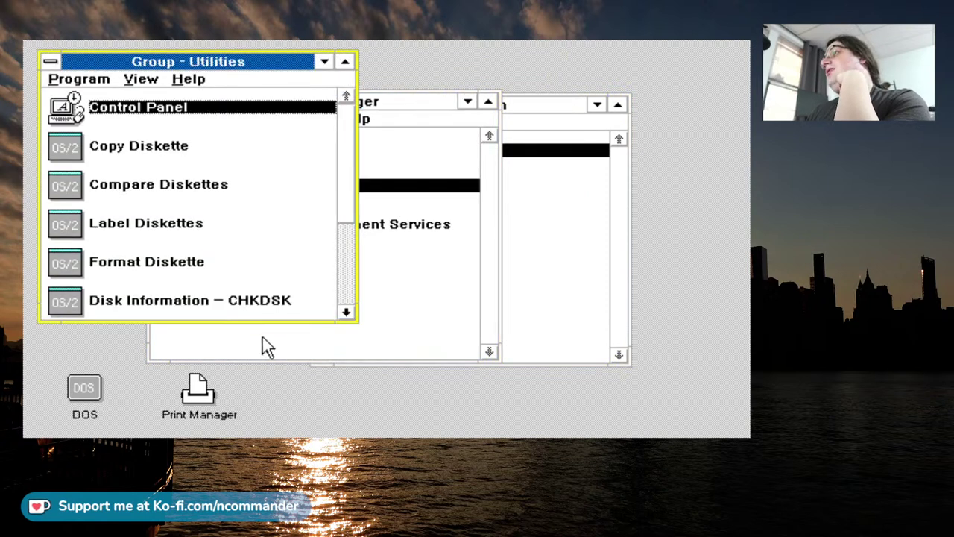
click(348, 293)
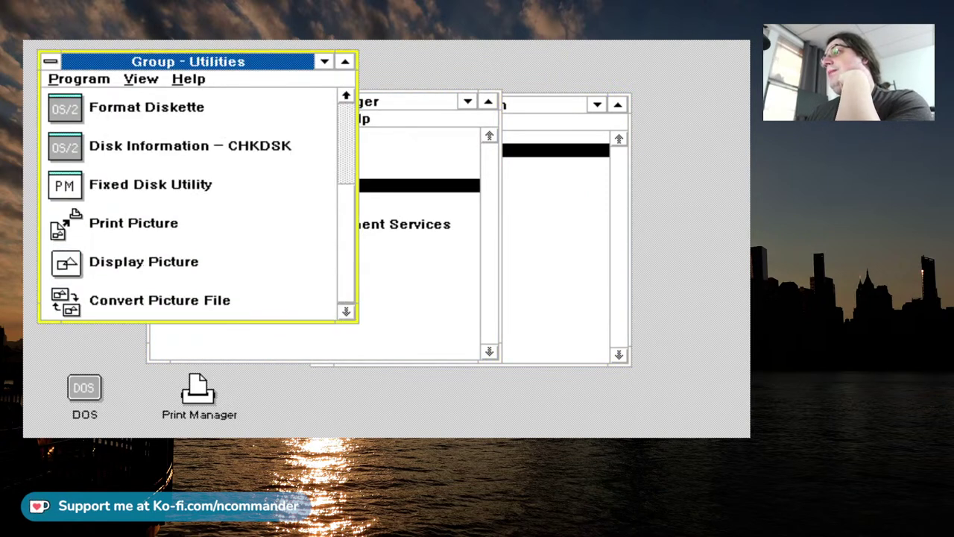
double_click(97, 186)
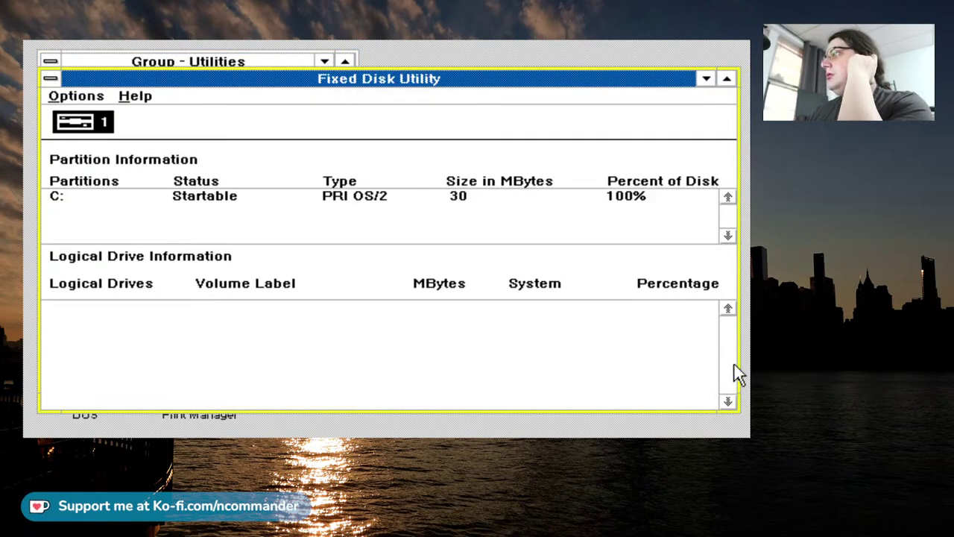
Examine the Fixed Disk Utility's partition options and help entries, and close the utility without saving changes.
double_click(51, 79)
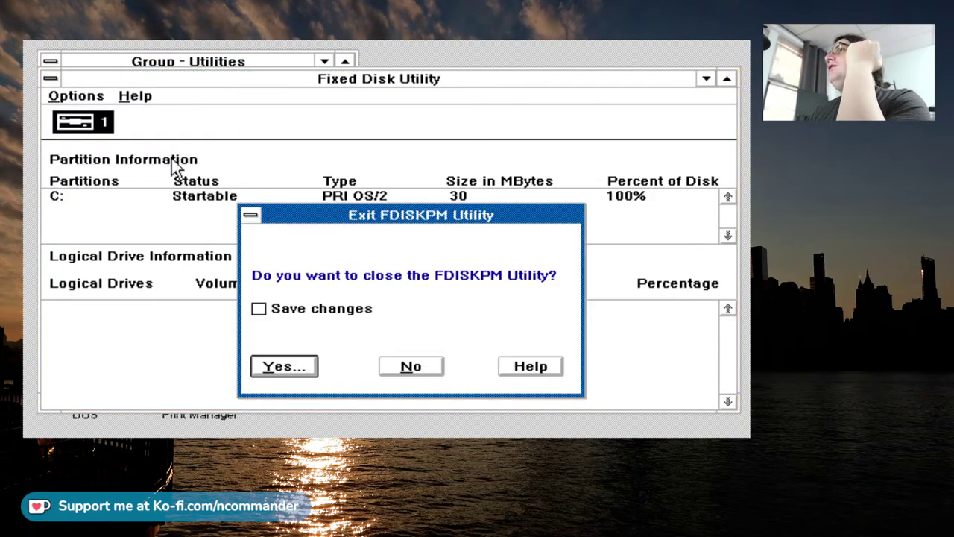
click(425, 373)
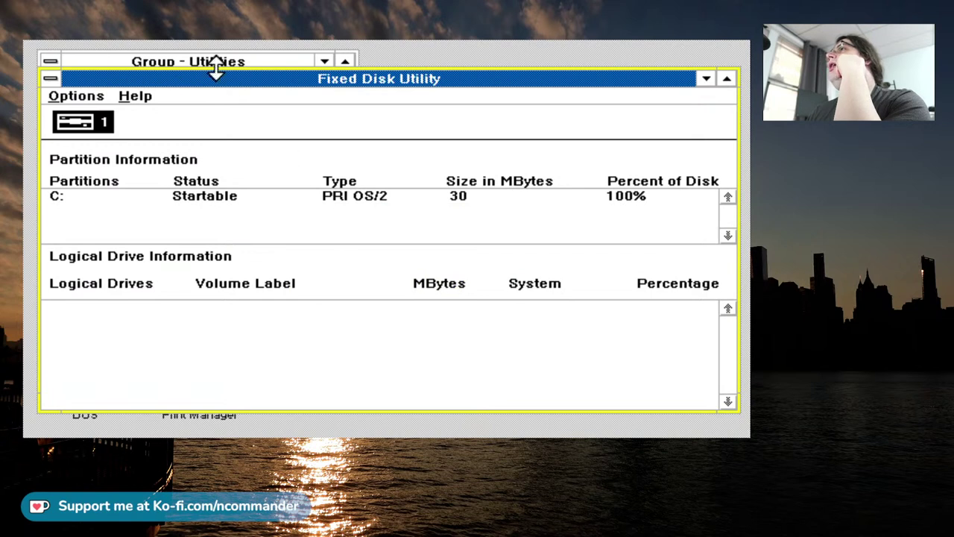
click(96, 97)
click(135, 95)
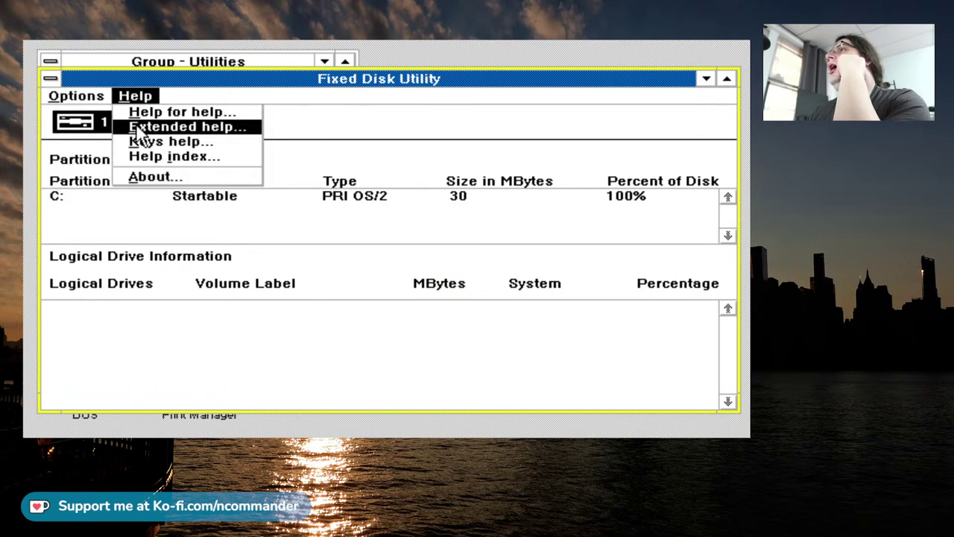
click(135, 96)
click(88, 102)
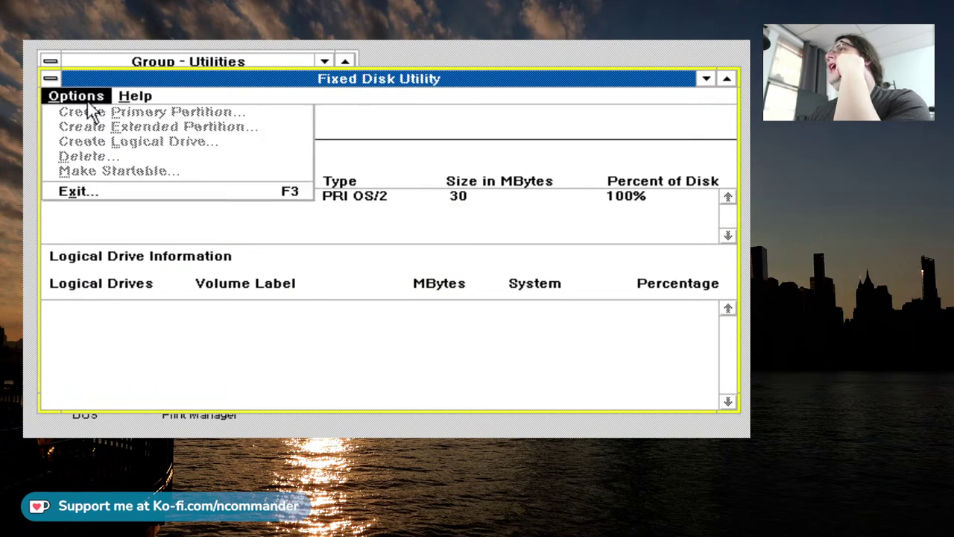
click(135, 192)
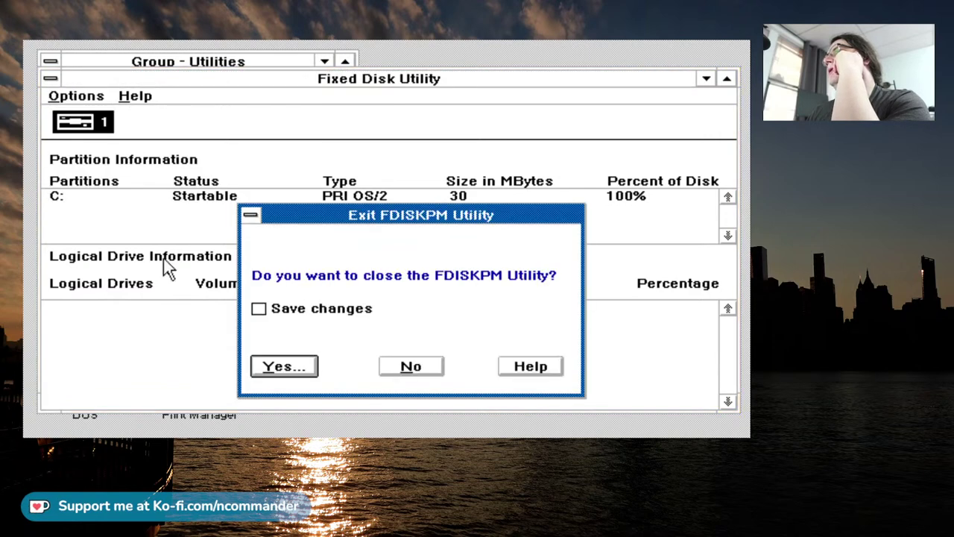
key(Escape)
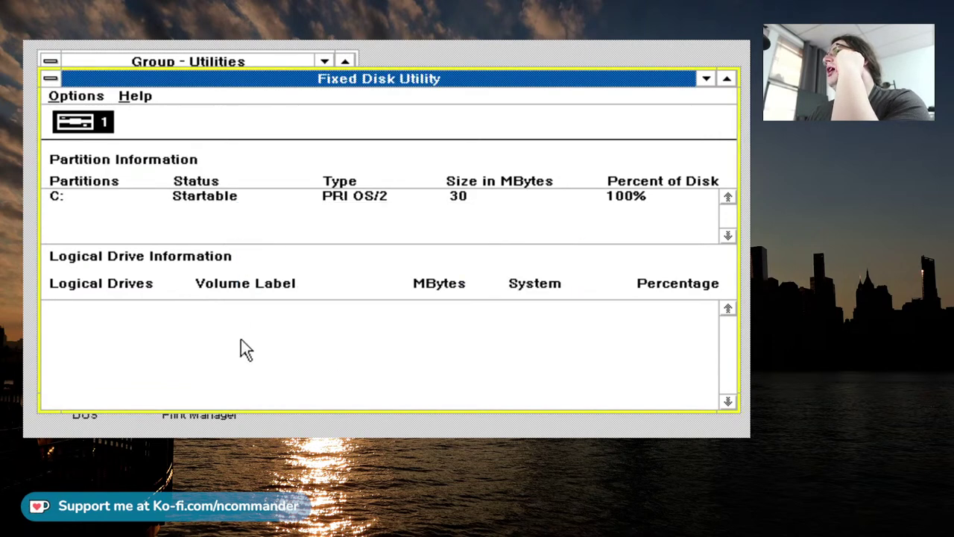
click(73, 97)
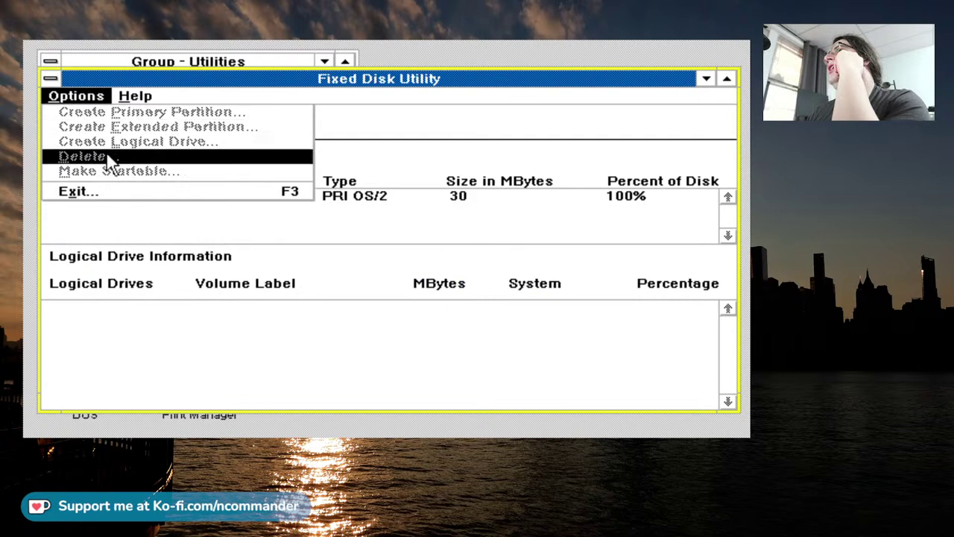
click(114, 195)
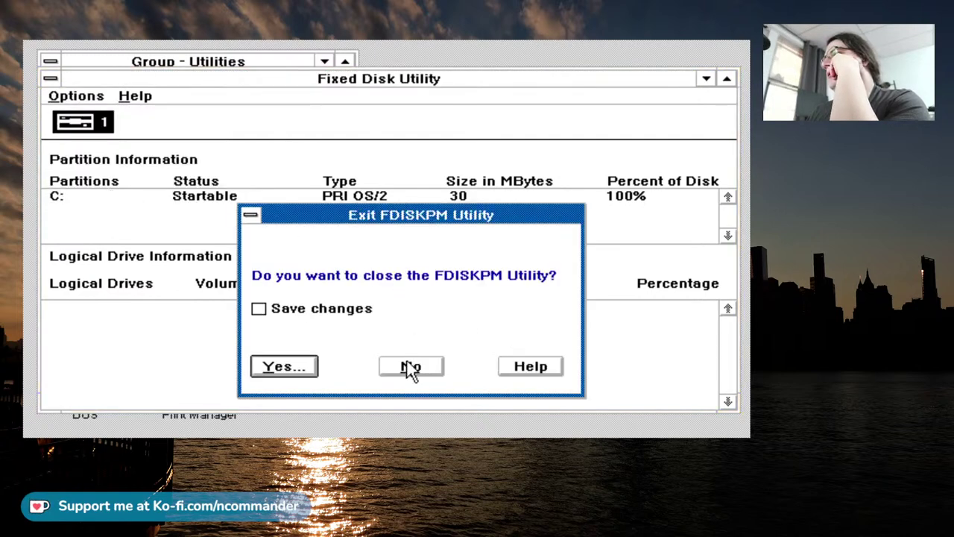
click(282, 366)
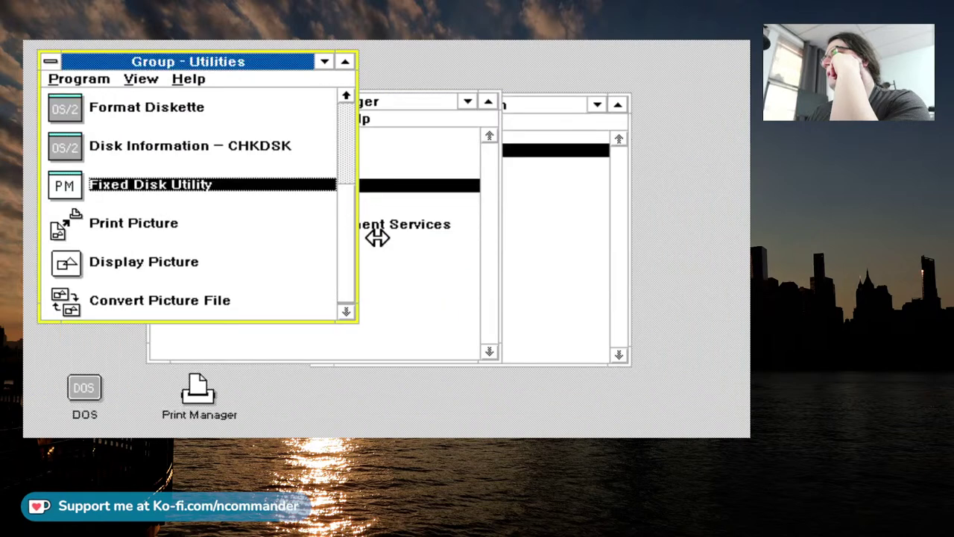
Revisit the Desktop Manager and its Utilities group, and select OS/2 Full Screen in the Main group.
click(433, 261)
click(363, 227)
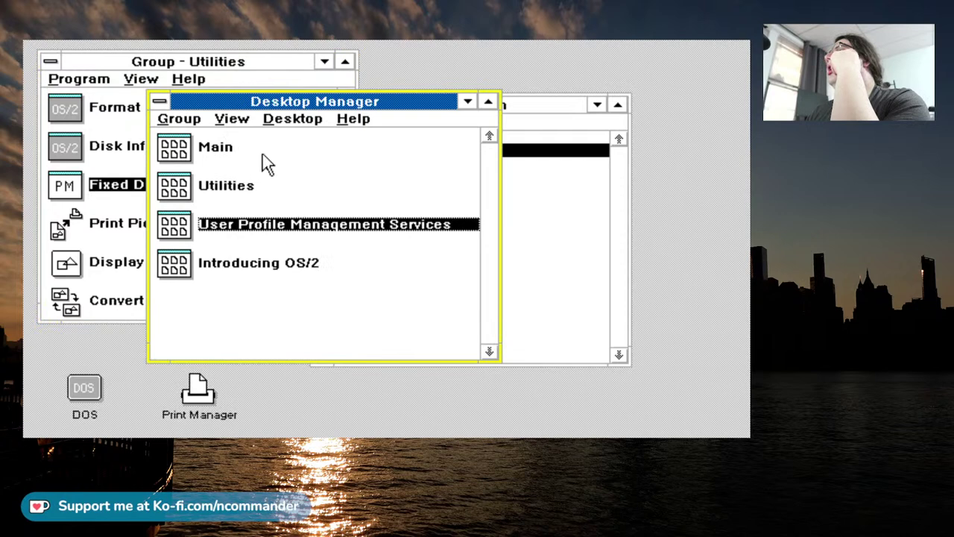
double_click(236, 185)
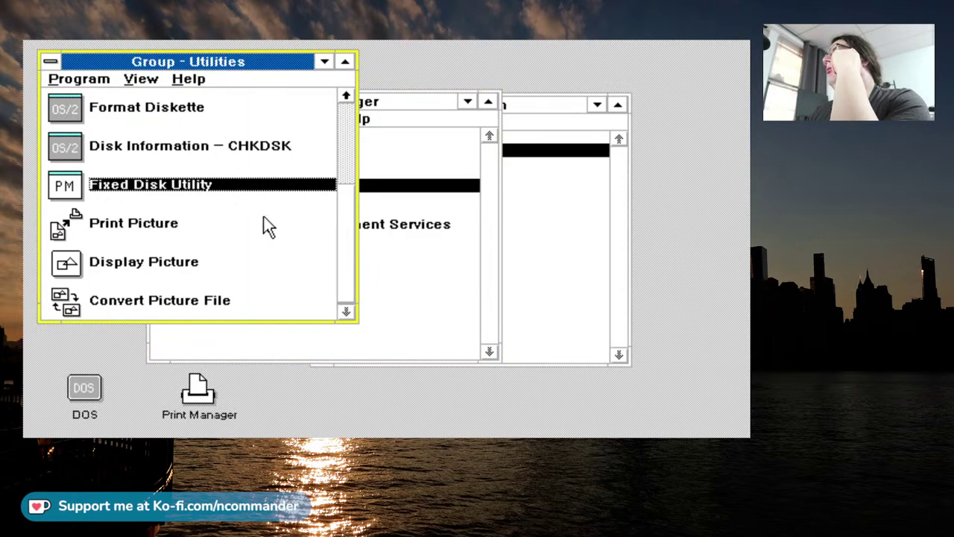
click(552, 228)
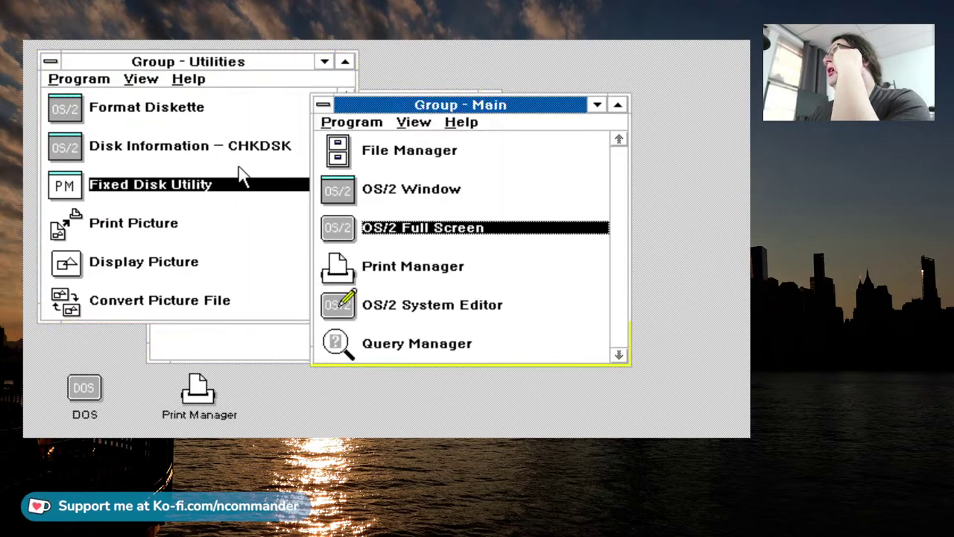
Open File Manager from the Main group, maximize its Directory Tree, and view the program's version information.
click(370, 155)
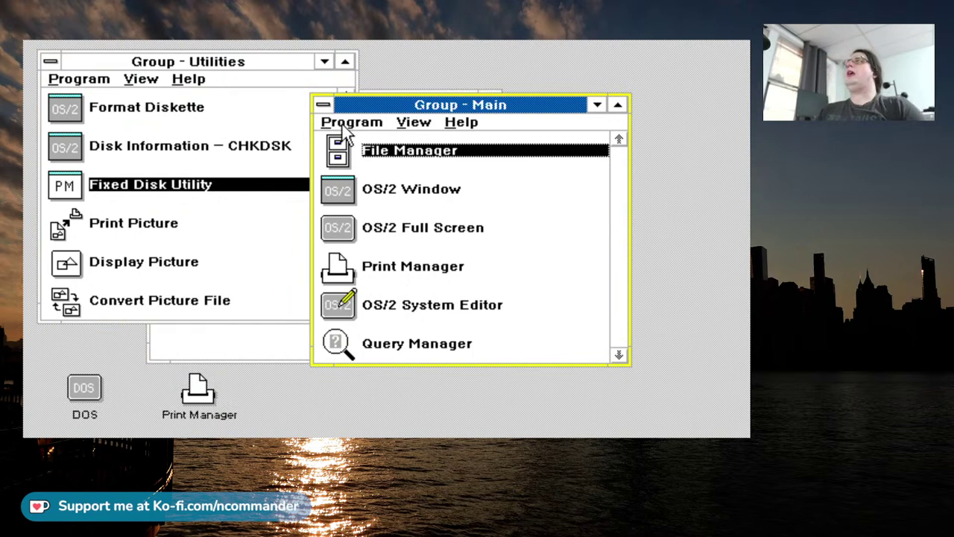
double_click(381, 157)
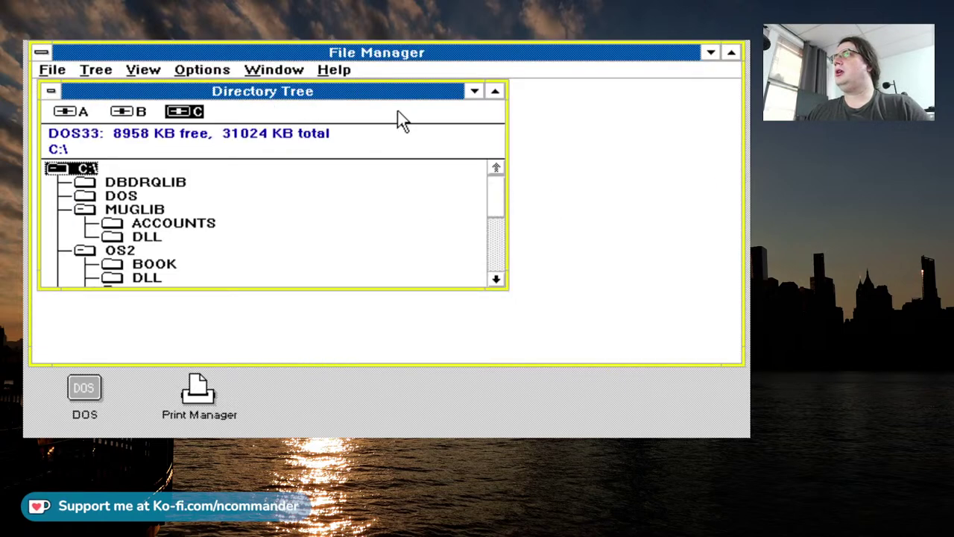
click(495, 90)
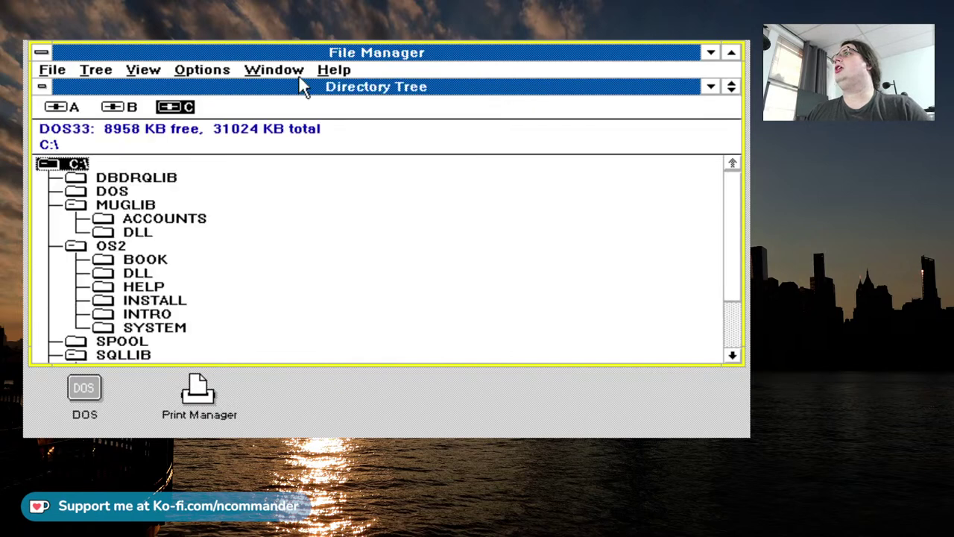
click(334, 69)
click(366, 149)
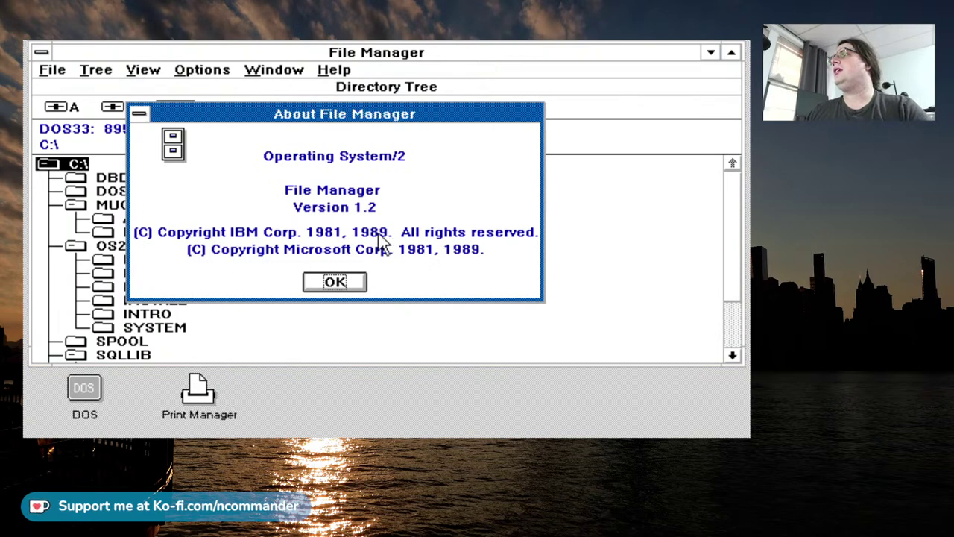
click(352, 281)
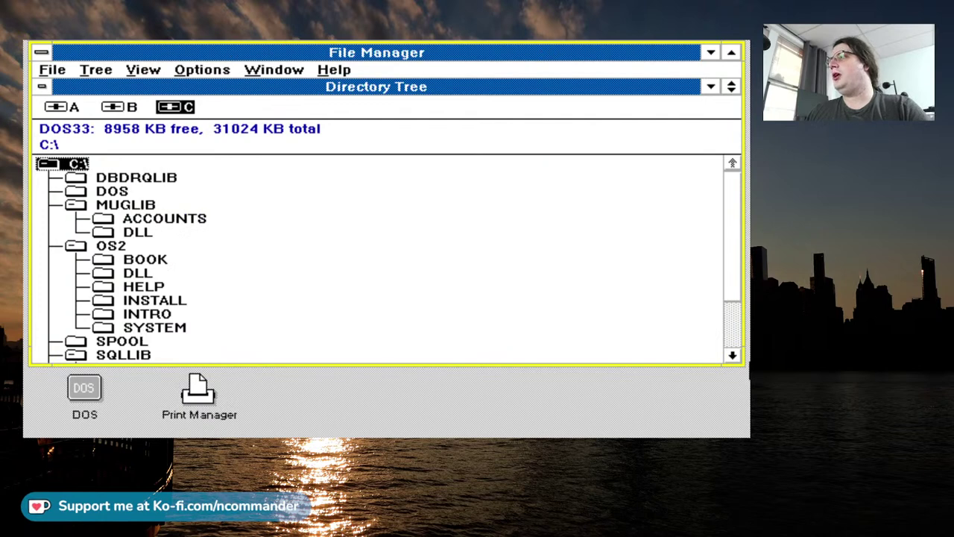
Look through the rest of drive C's directory tree and close File Manager.
click(727, 339)
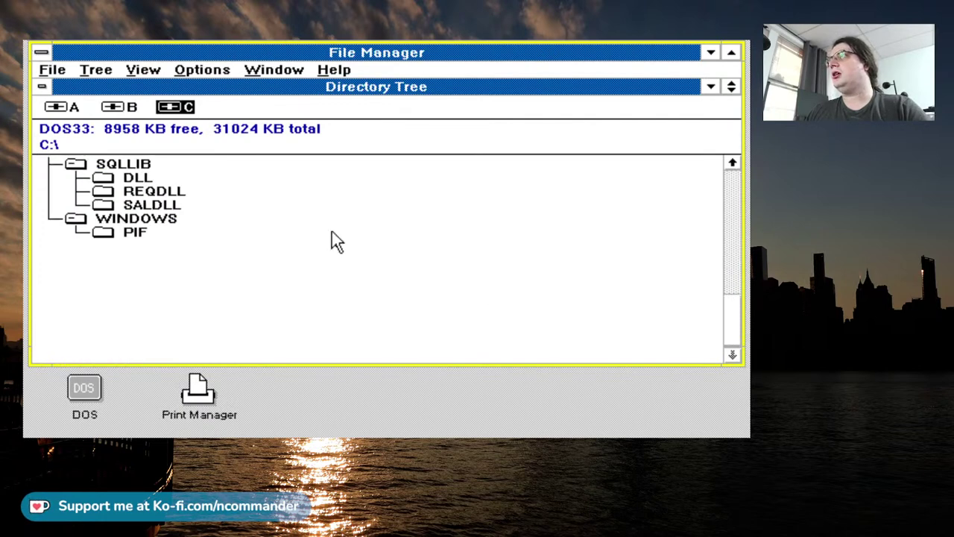
drag(734, 317, 735, 287)
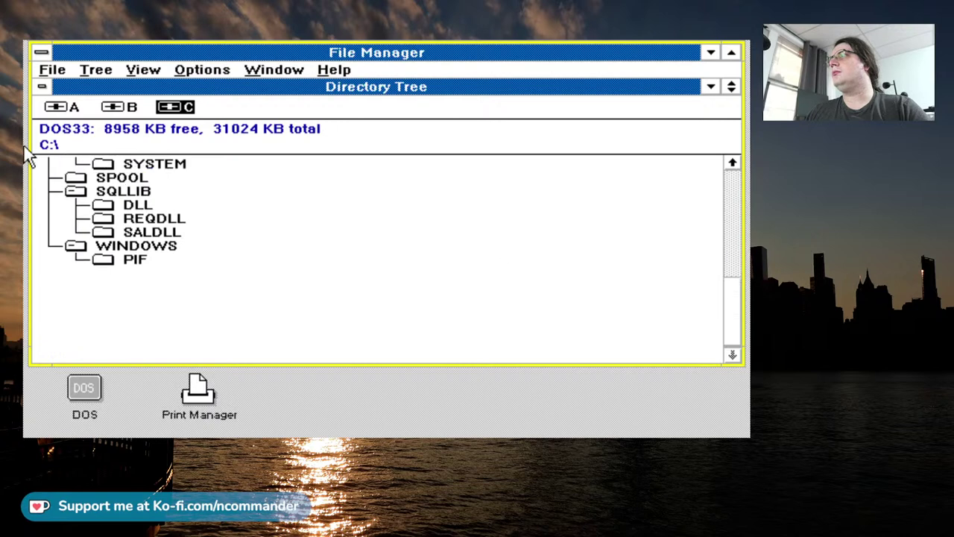
click(41, 52)
click(52, 147)
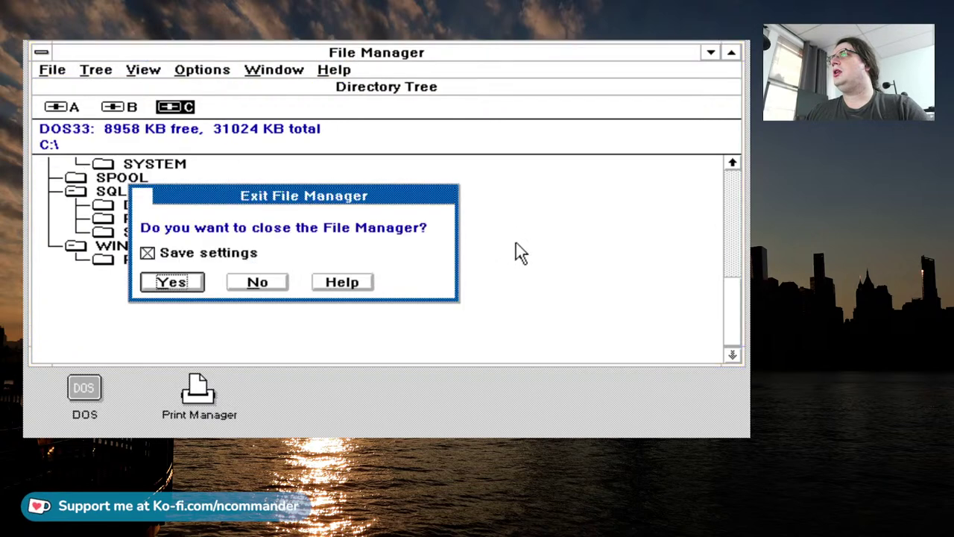
click(250, 284)
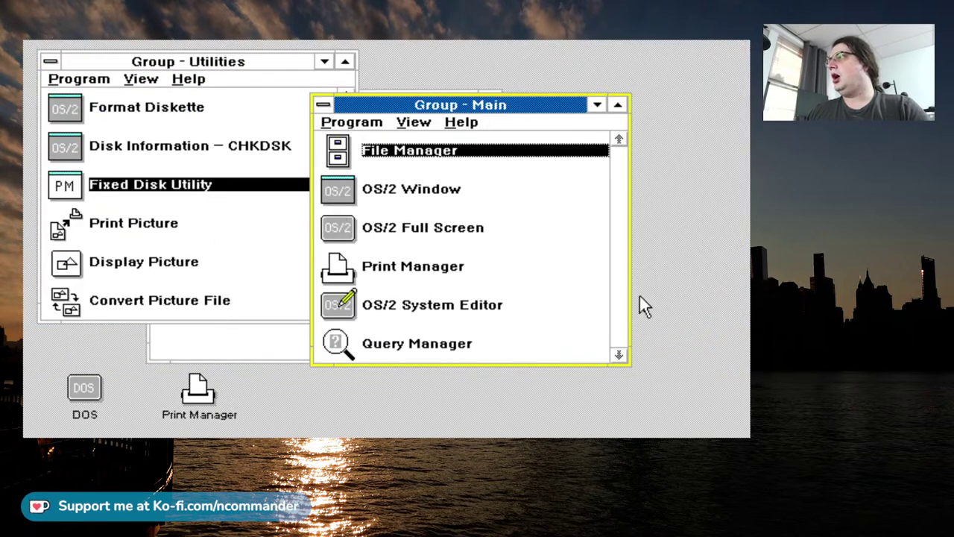
Examine the Main group's program commands and browse its list of programs.
click(395, 125)
key(Left)
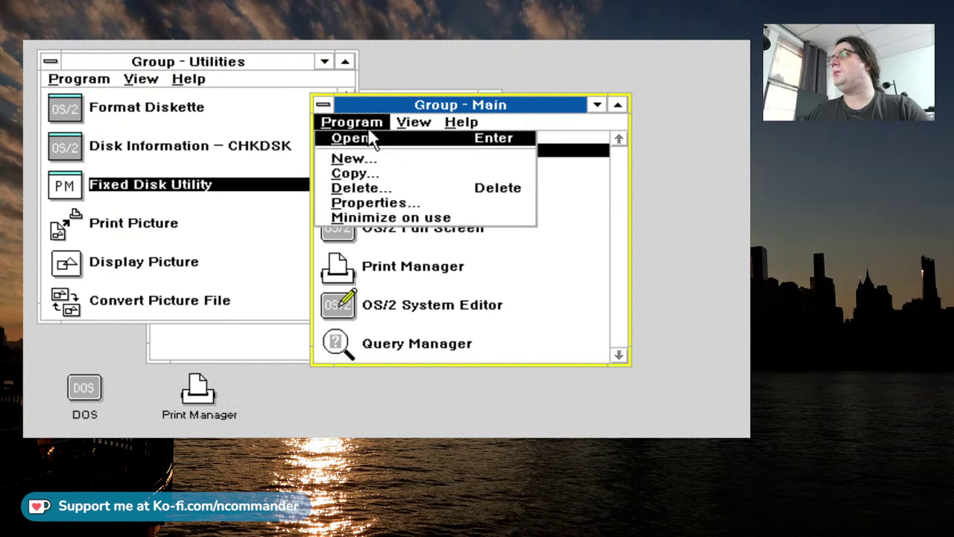
key(Escape)
click(486, 273)
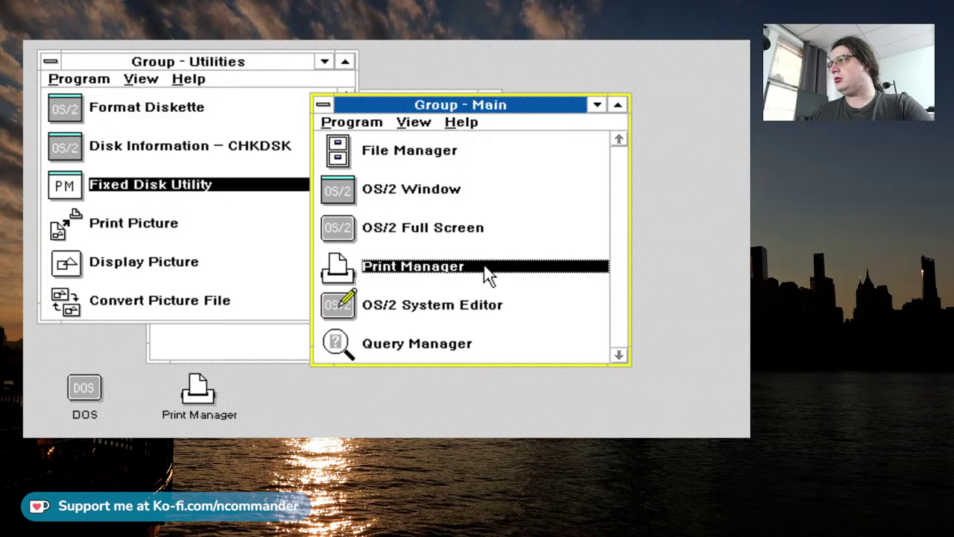
key(Down)
key(Down)
key(Home)
key(Down)
key(Down)
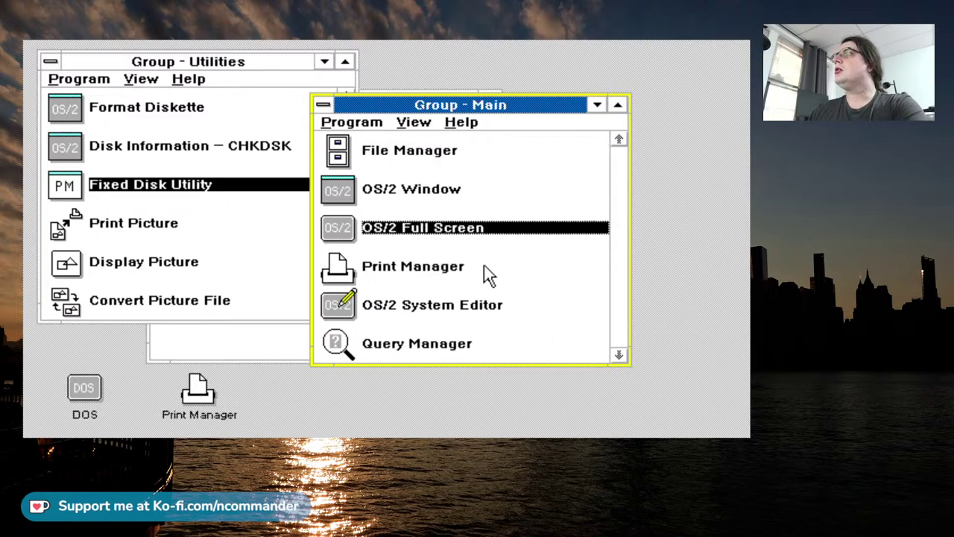
Browse the Utilities group's program list through to its first entry, Control Panel.
click(82, 262)
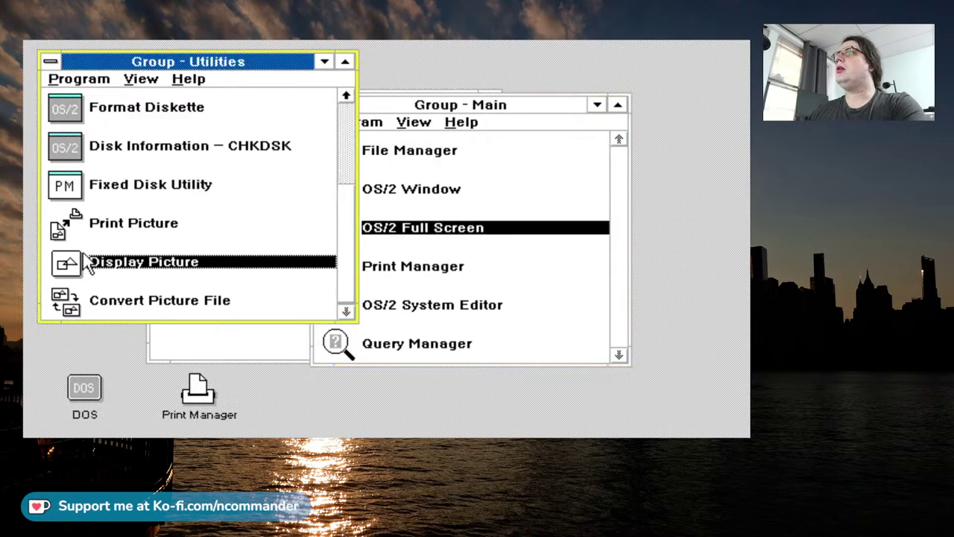
key(Home)
key(Page_Down)
key(Page_Down)
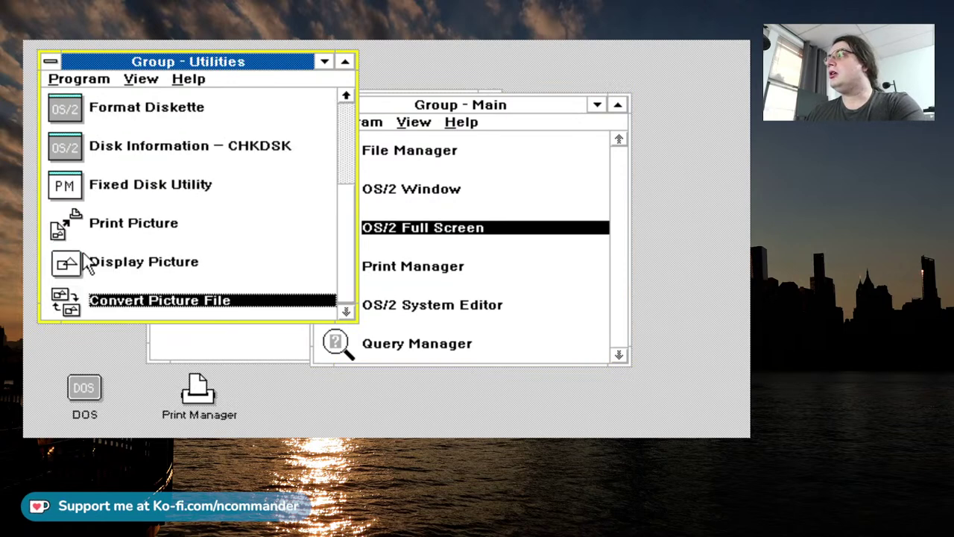
key(Page_Up)
key(Page_Up)
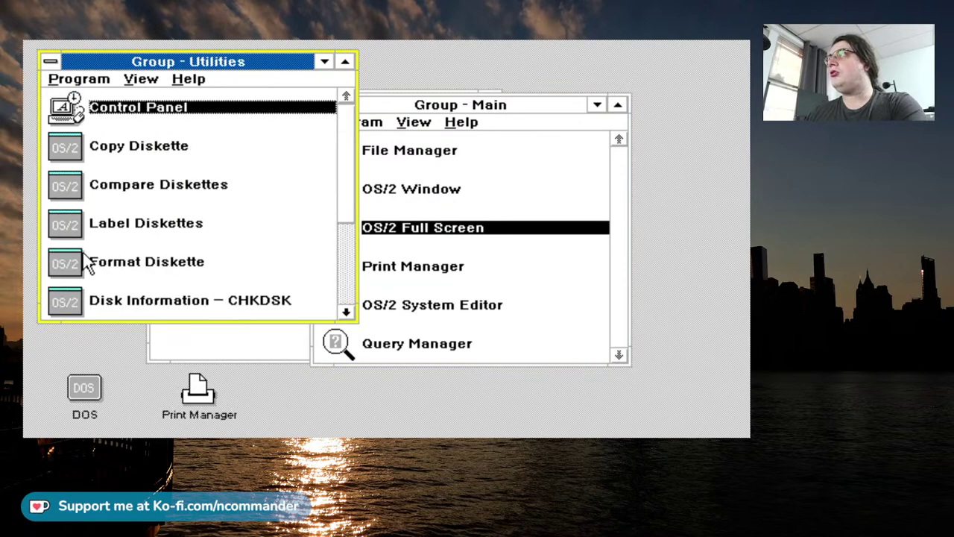
Open the Introducing OS/2 group from Desktop Manager and start the Base Operating System overview's Introduction topic.
click(234, 331)
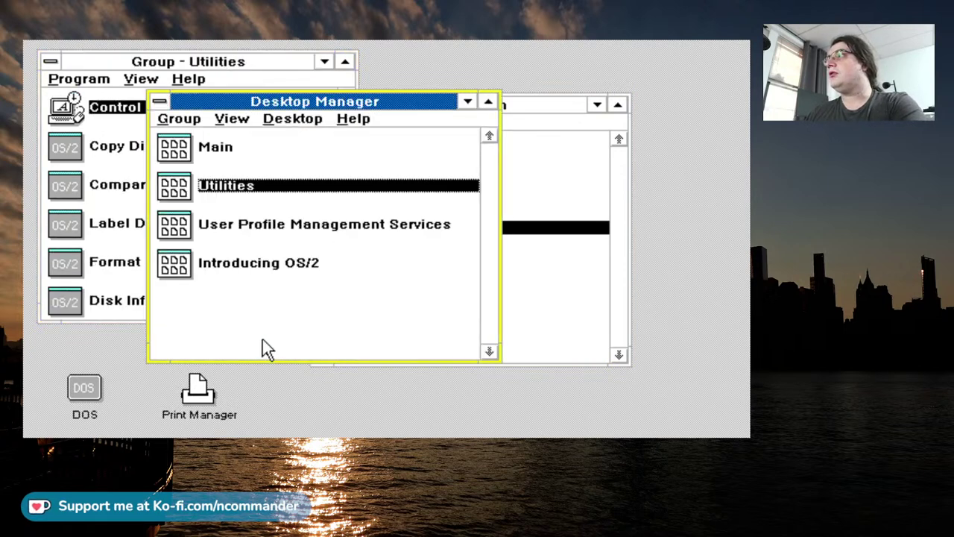
double_click(251, 271)
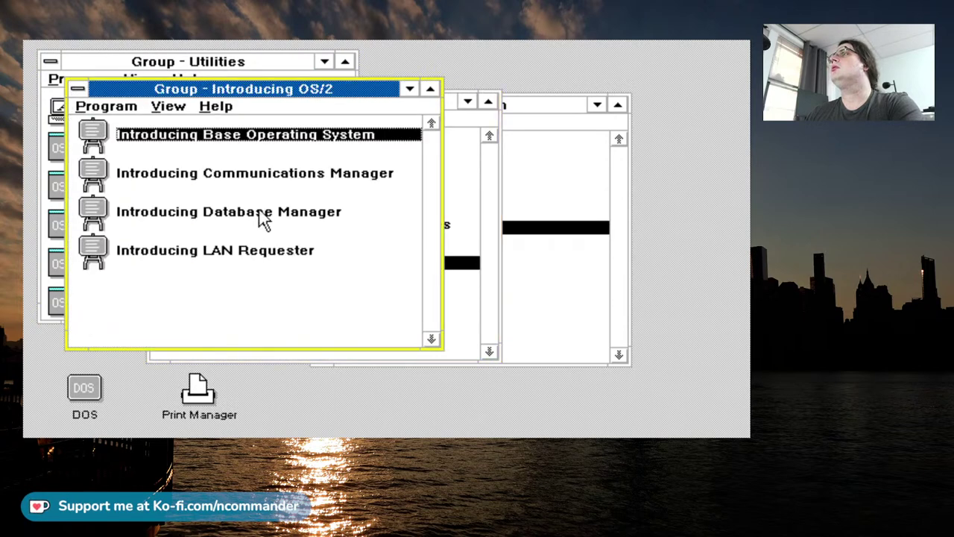
double_click(285, 138)
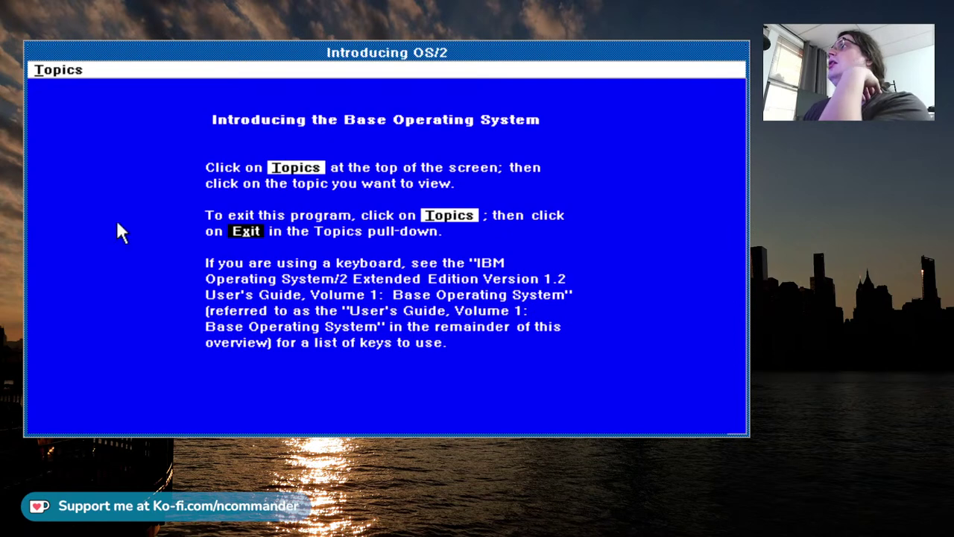
click(73, 69)
click(90, 85)
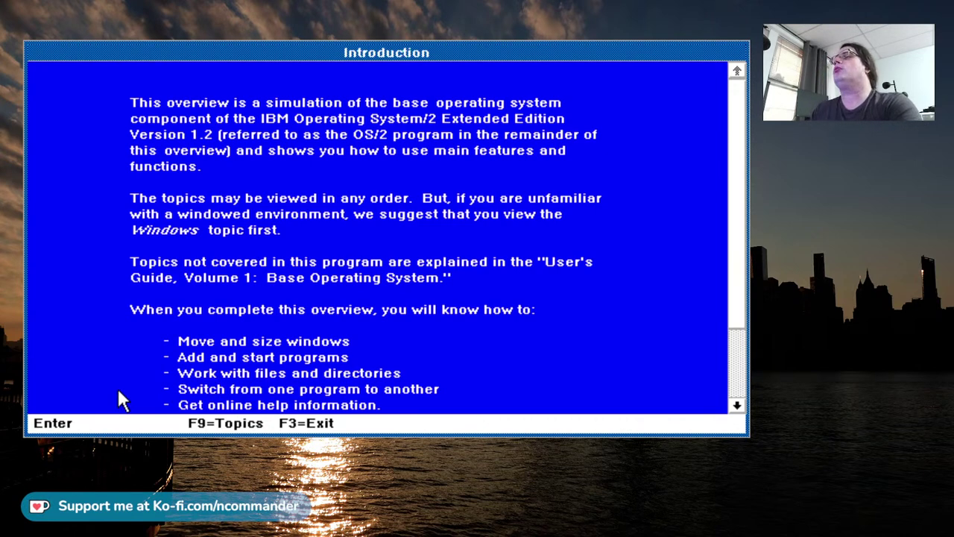
Read through the Introduction topic's pages on scrolling, selections, icons and function keys, and leave the overview.
key(Page_Down)
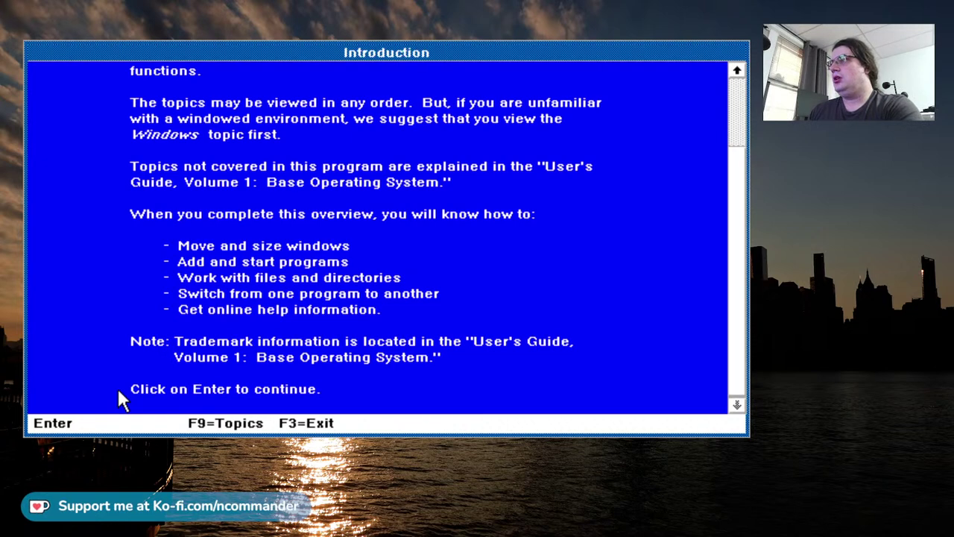
key(Return)
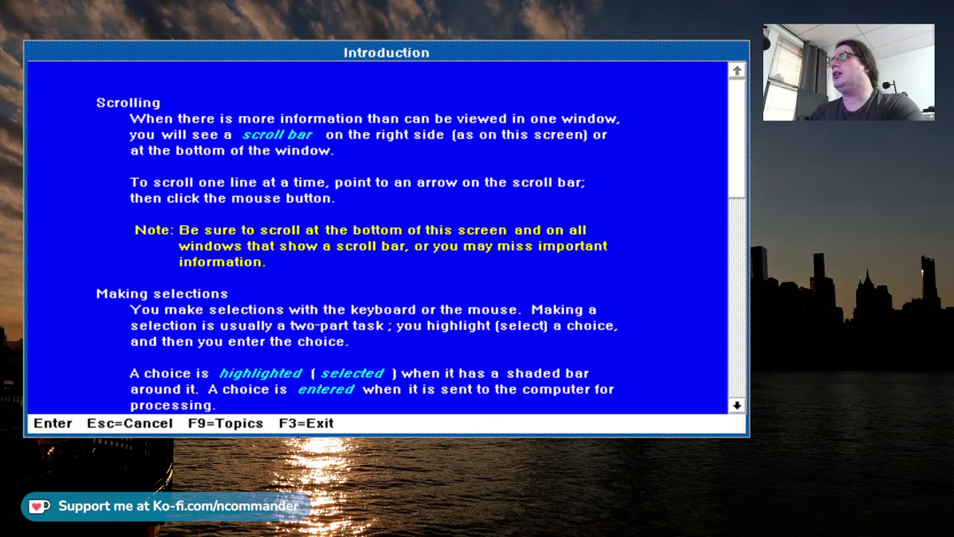
key(Page_Down)
key(Page_Down)
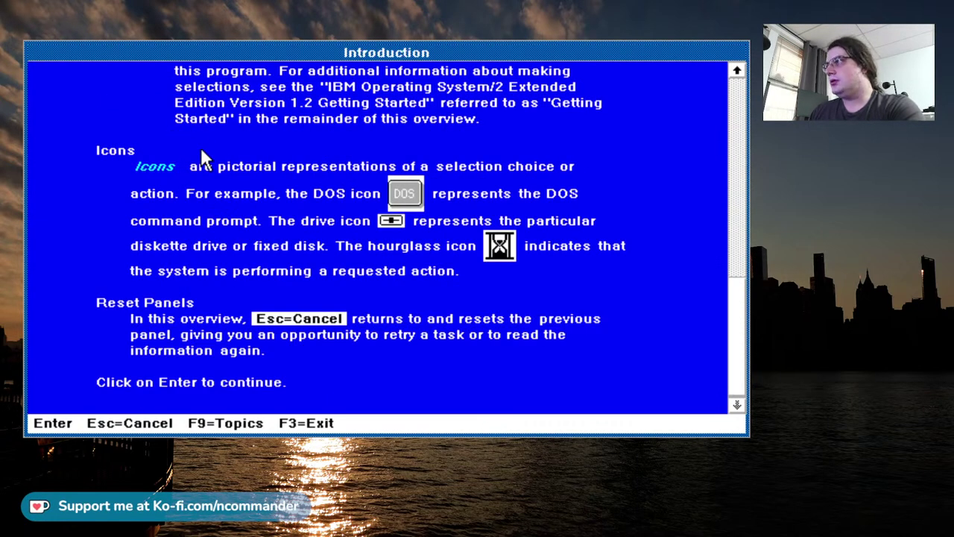
key(Return)
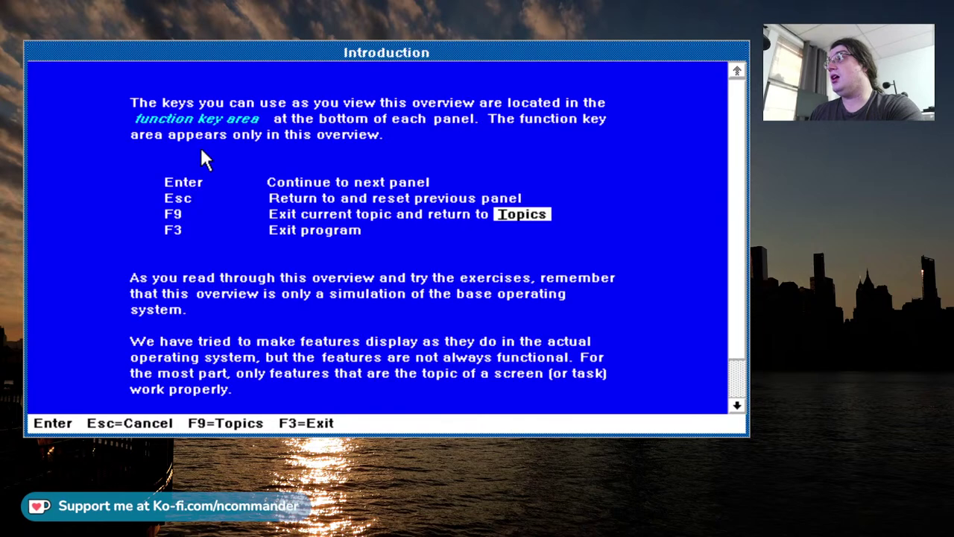
key(Down)
key(Down)
key(Down)
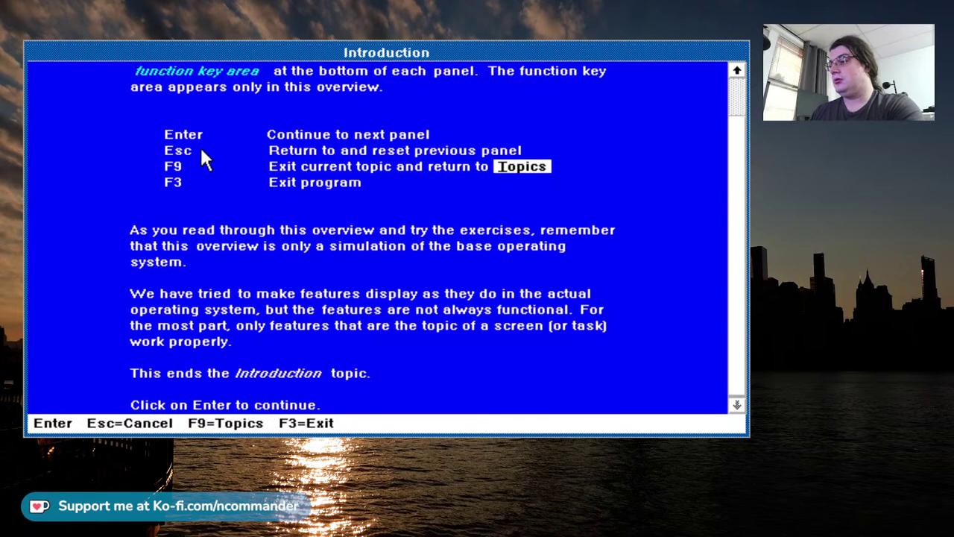
key(Return)
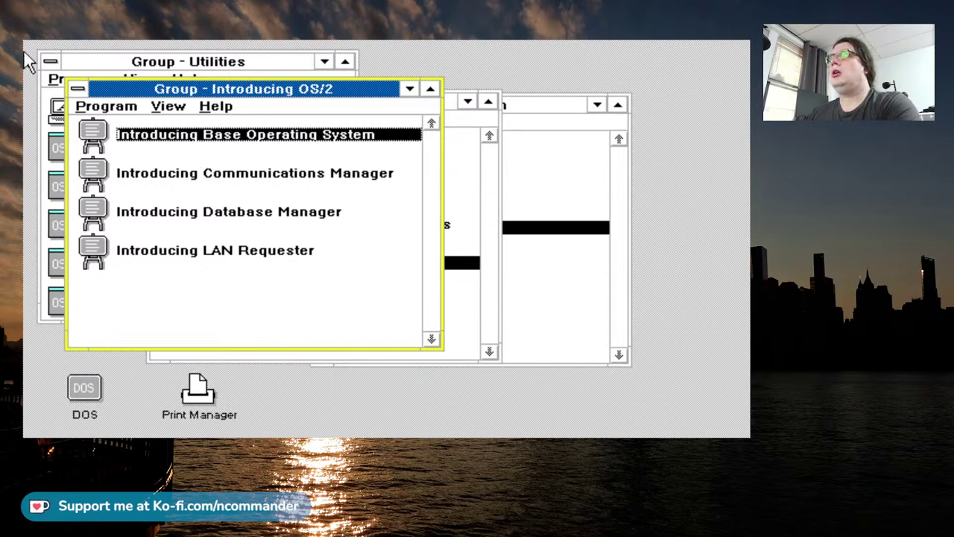
Close the Introducing OS/2 group and minimize the Desktop Manager and Utilities group windows.
double_click(77, 89)
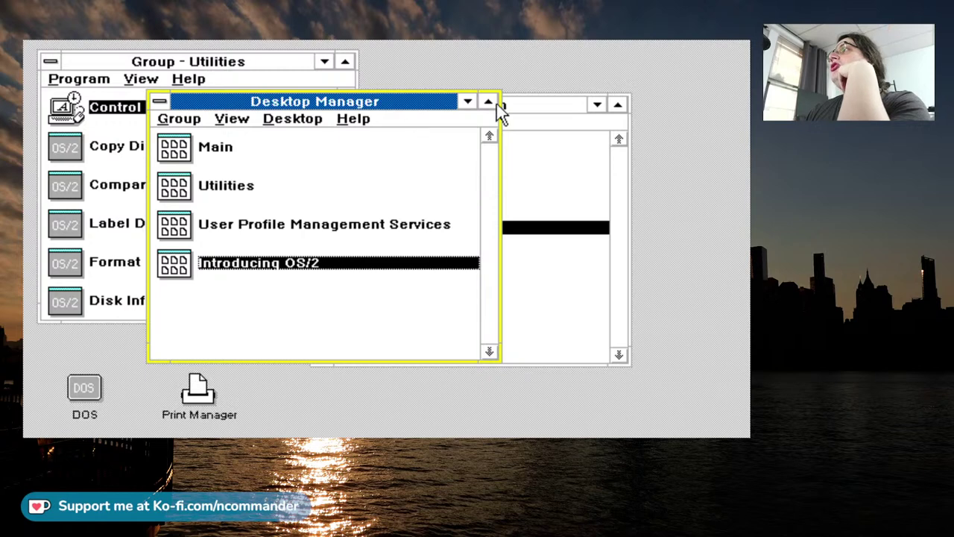
click(467, 101)
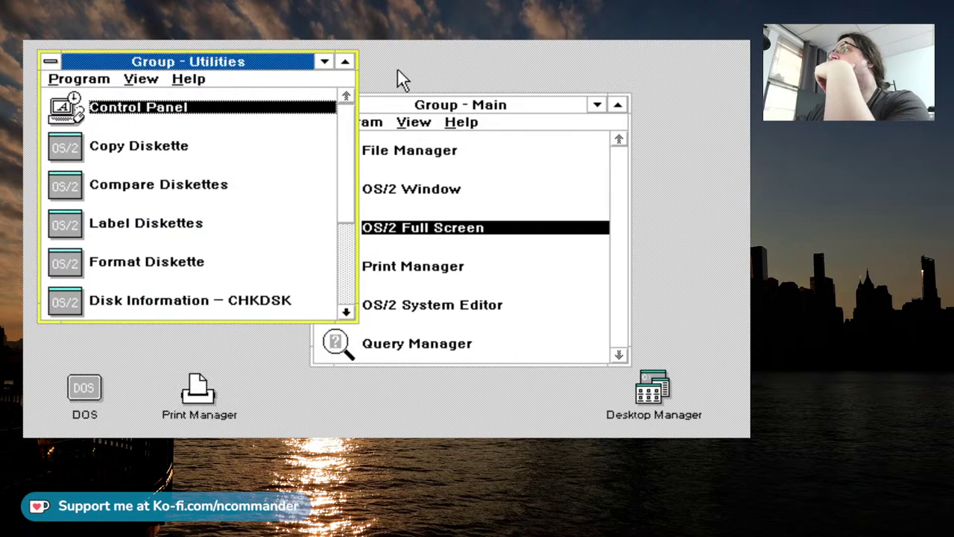
click(325, 61)
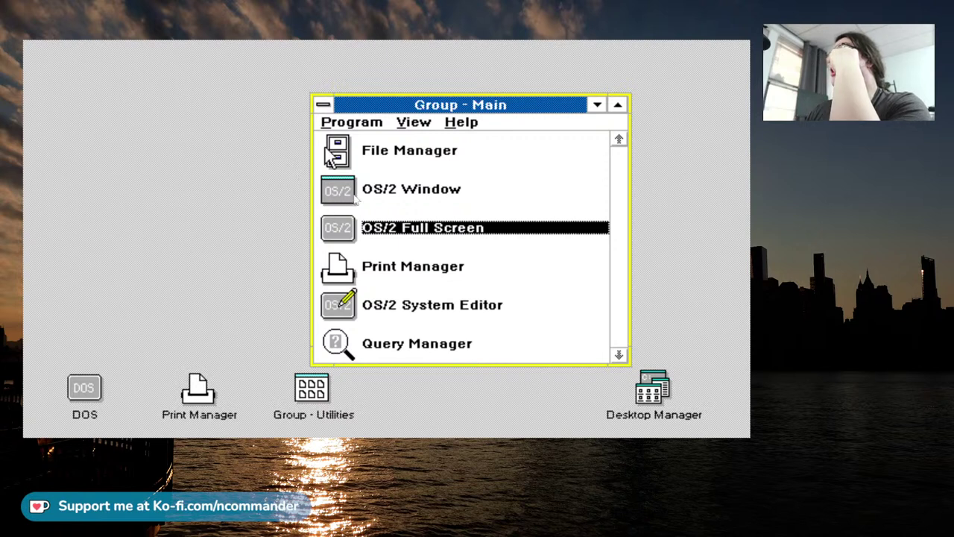
Open File Manager from the Main group and display drive A's directory tree.
click(335, 153)
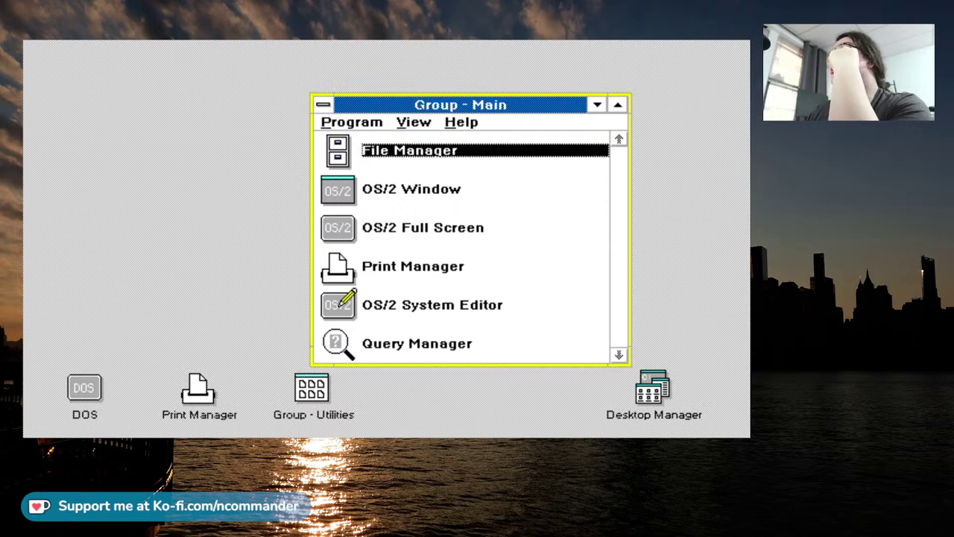
double_click(329, 158)
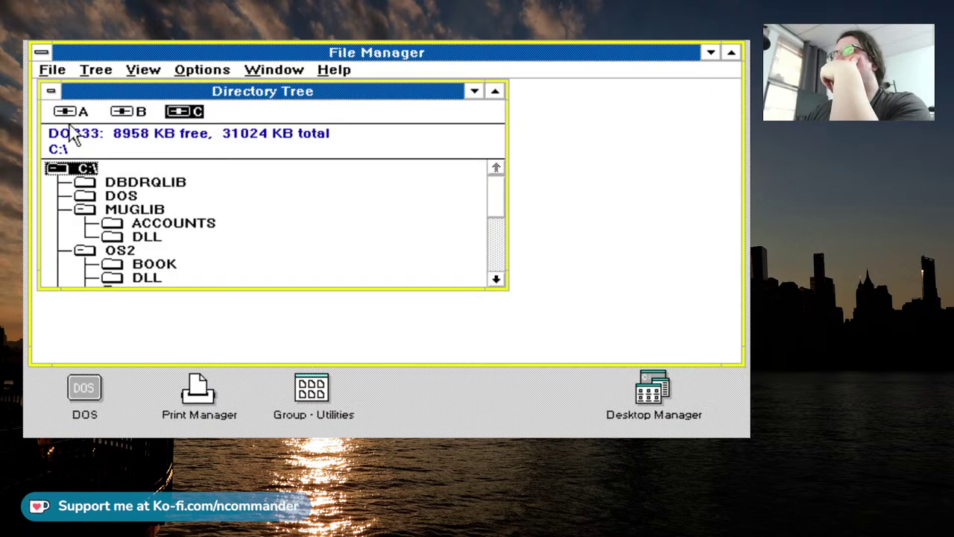
click(75, 113)
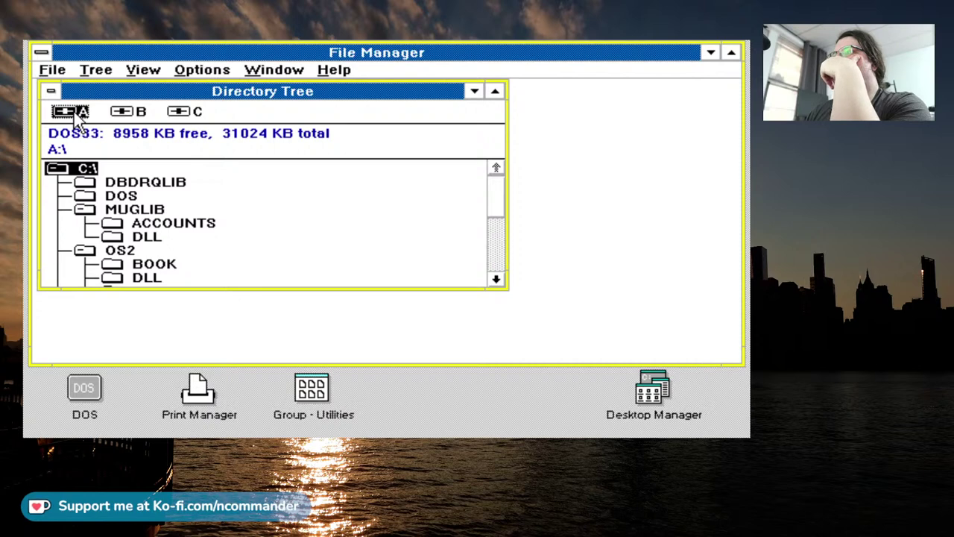
click(80, 173)
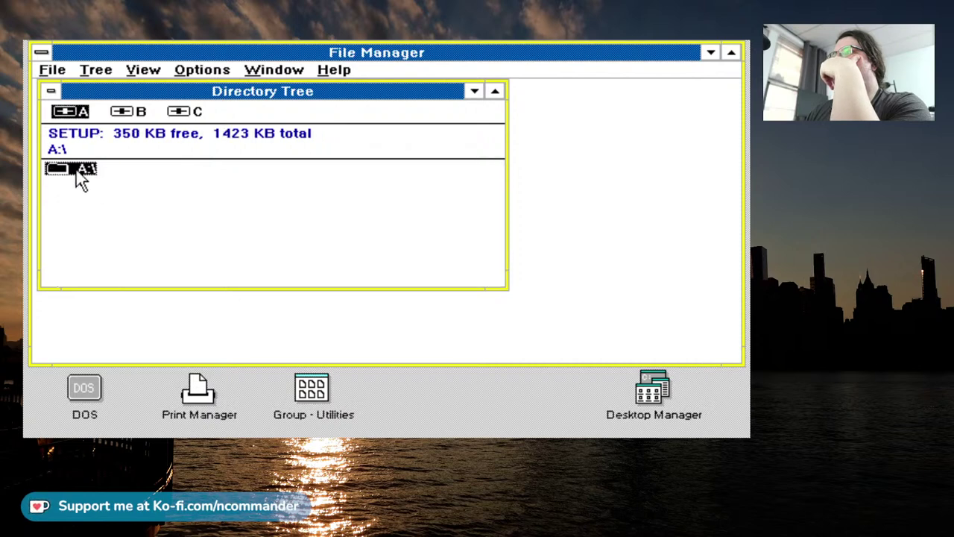
List the files in A:\, run SETUP.EXE to start Microsoft Word for OS/2 Setup, and maximize its window.
double_click(81, 179)
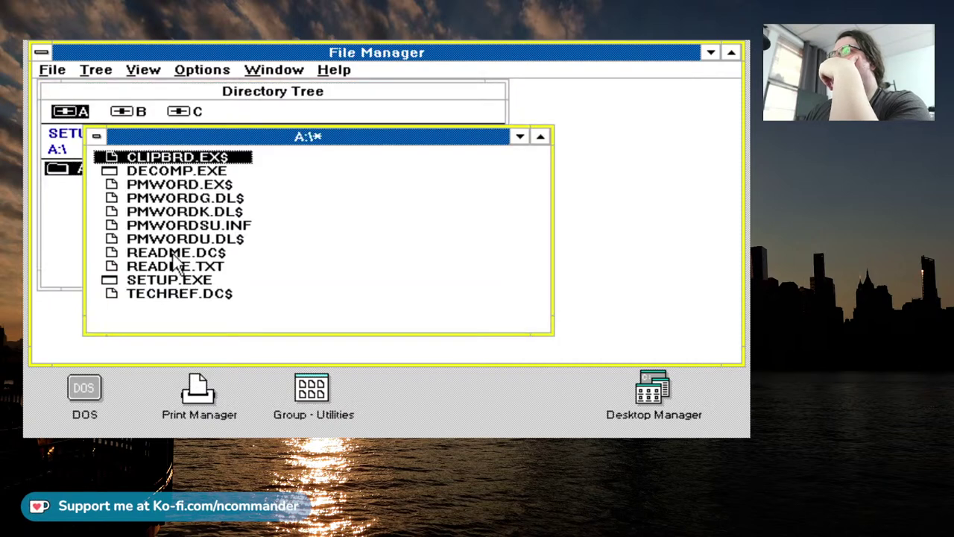
double_click(179, 280)
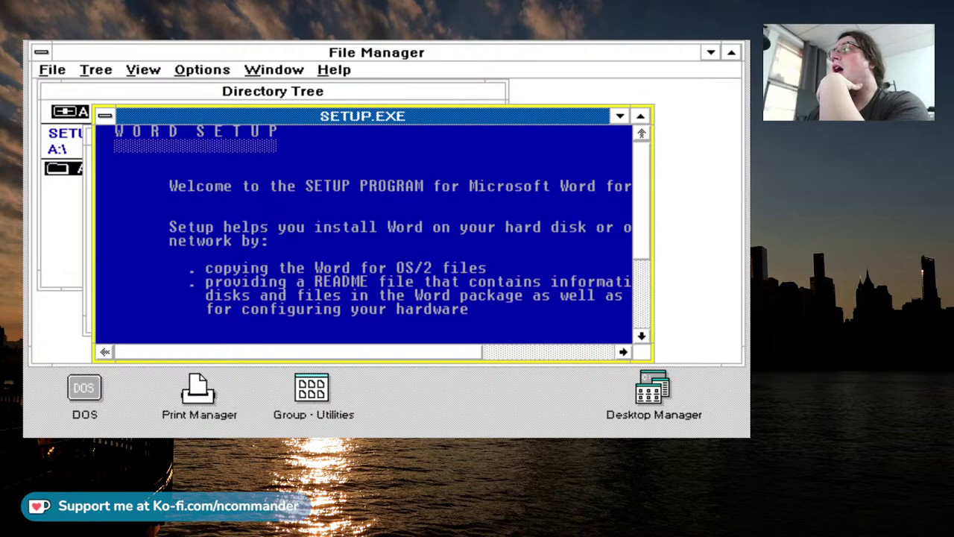
click(640, 115)
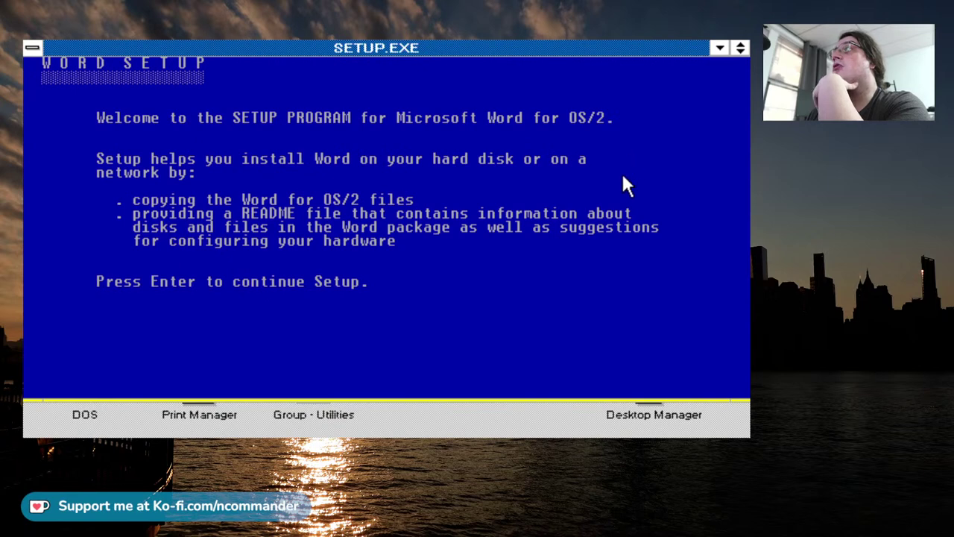
Start installing Word for OS/2 into C:\PMWord and continue through the Utilities and the Conversions and Filters disks.
key(Return)
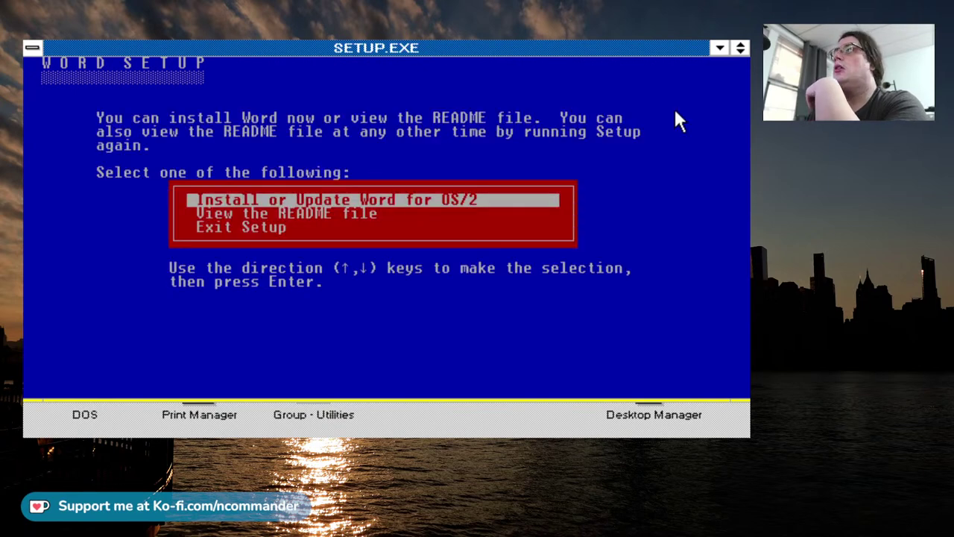
key(Return)
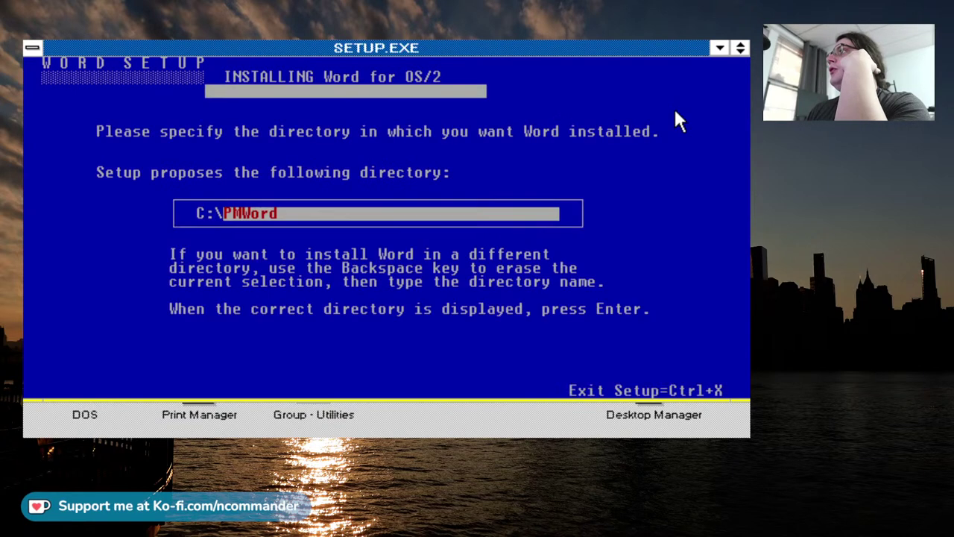
key(Return)
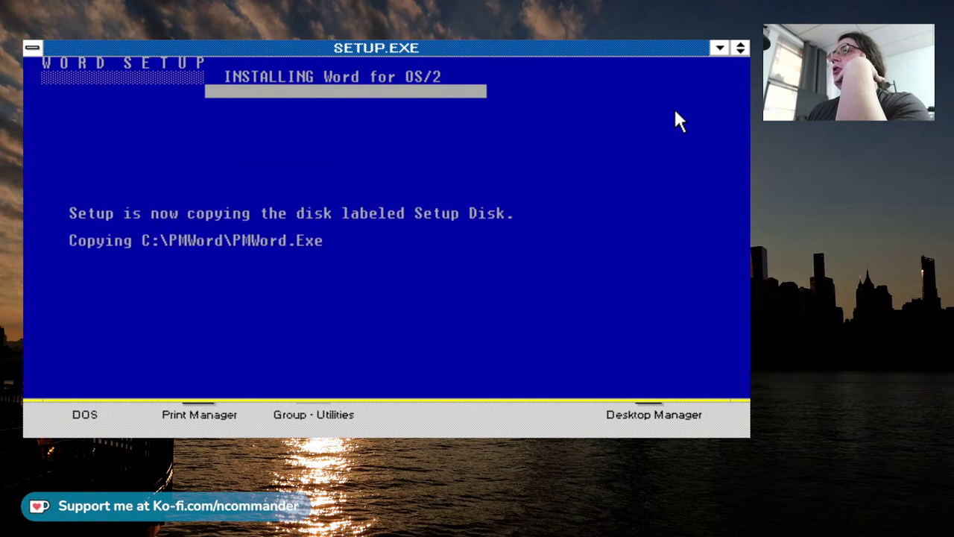
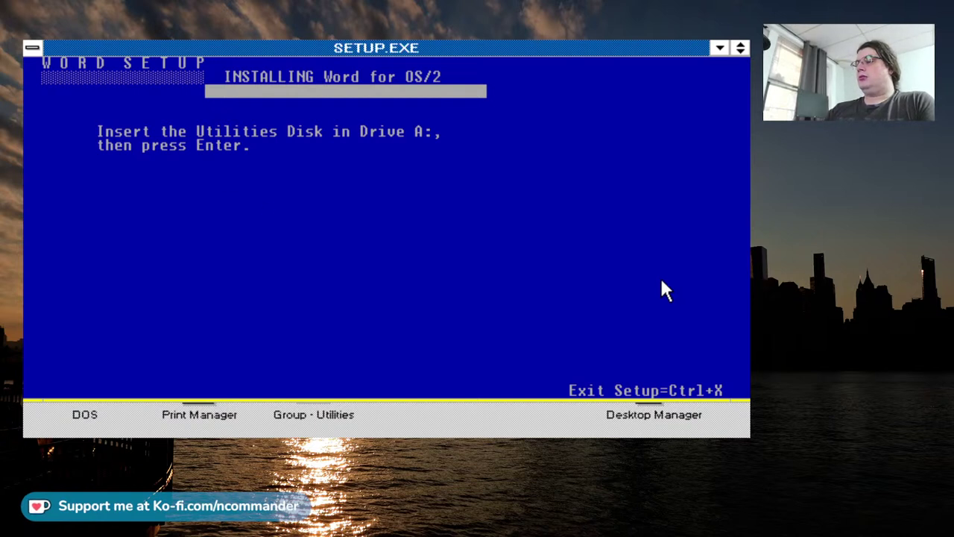
key(Return)
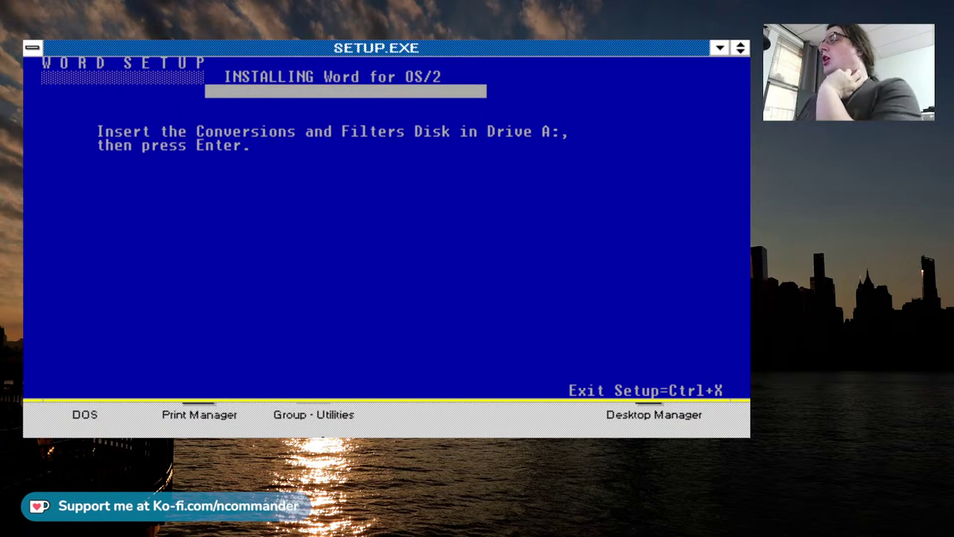
key(Return)
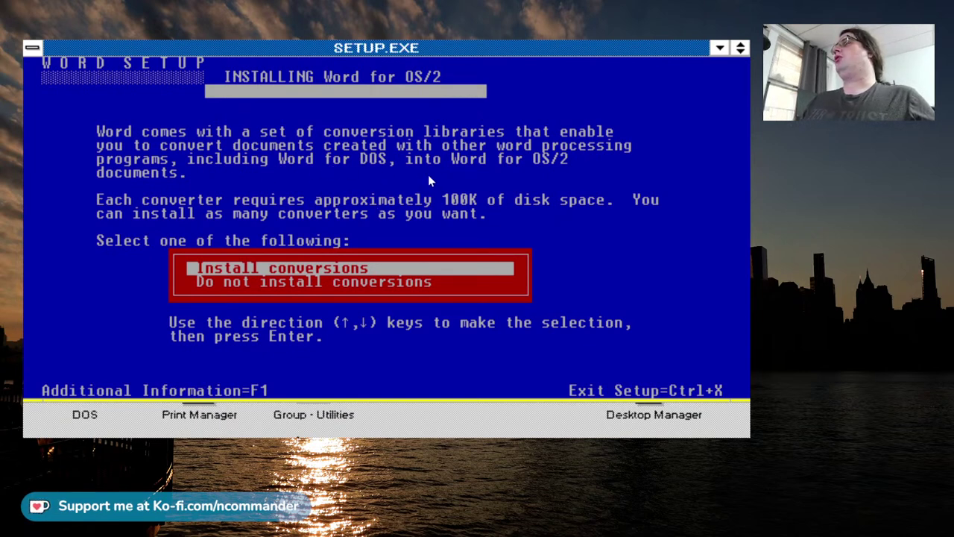
Choose to install conversions and continue past the conversion list without selecting any format.
key(Down)
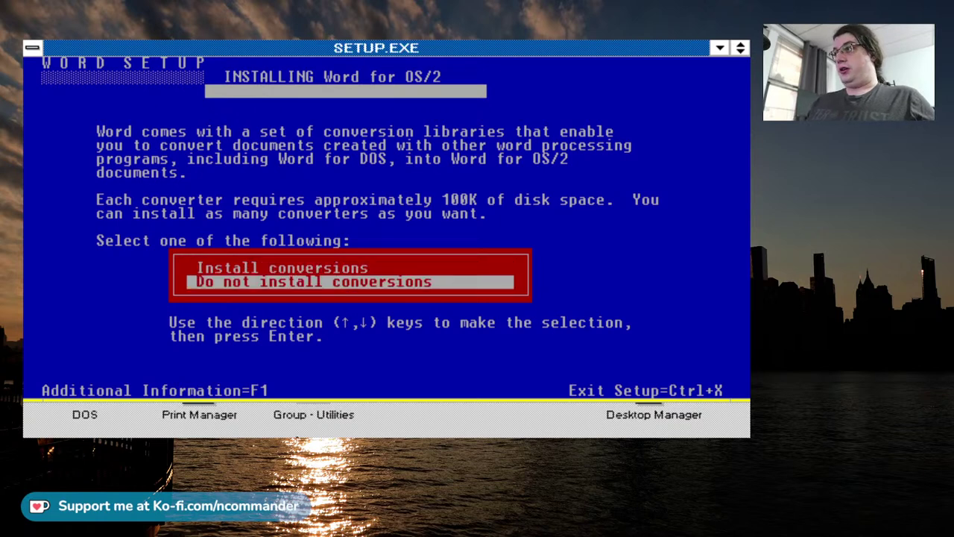
key(Up)
key(Return)
key(Down)
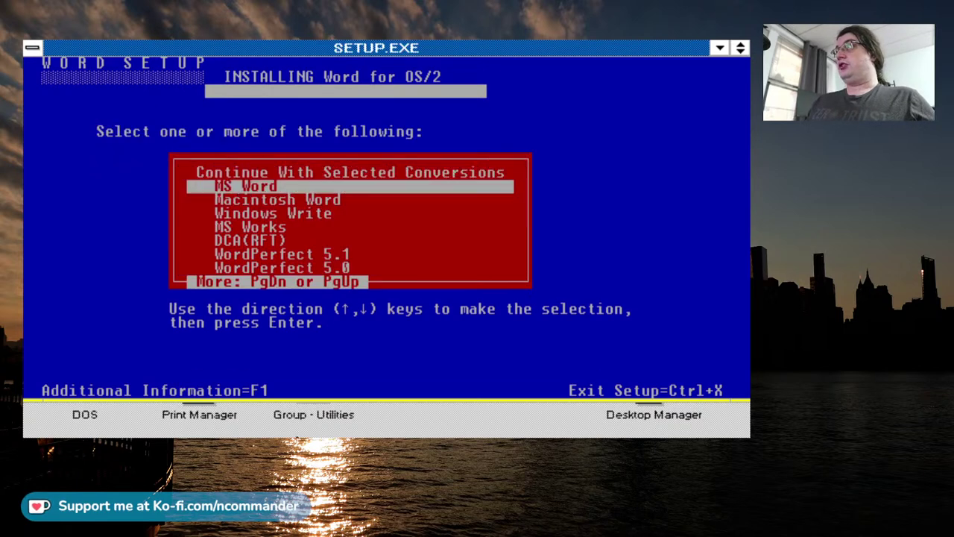
key(Down)
key(Down)
key(Up)
key(Up)
key(Up)
key(Return)
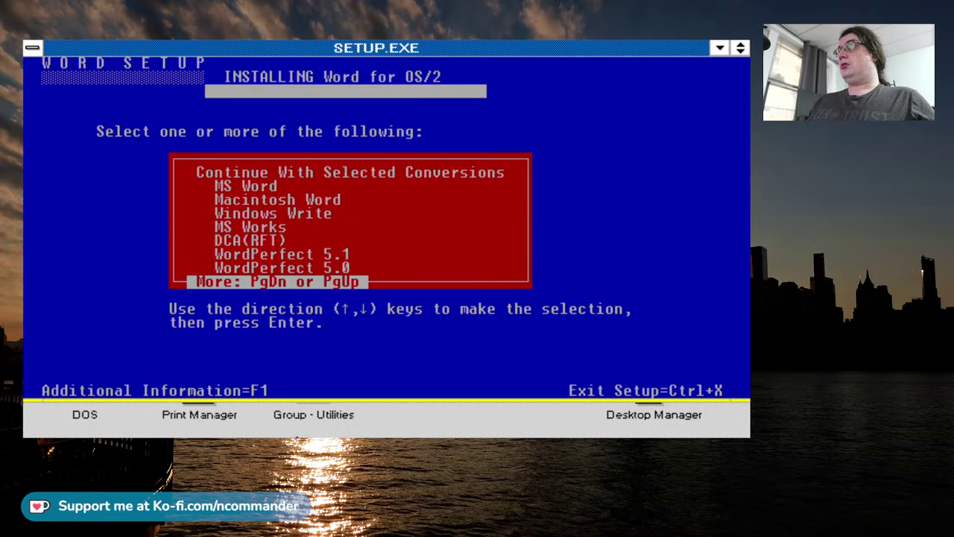
Decline installing the tutorial lessons and the sampler documents.
key(Down)
key(Return)
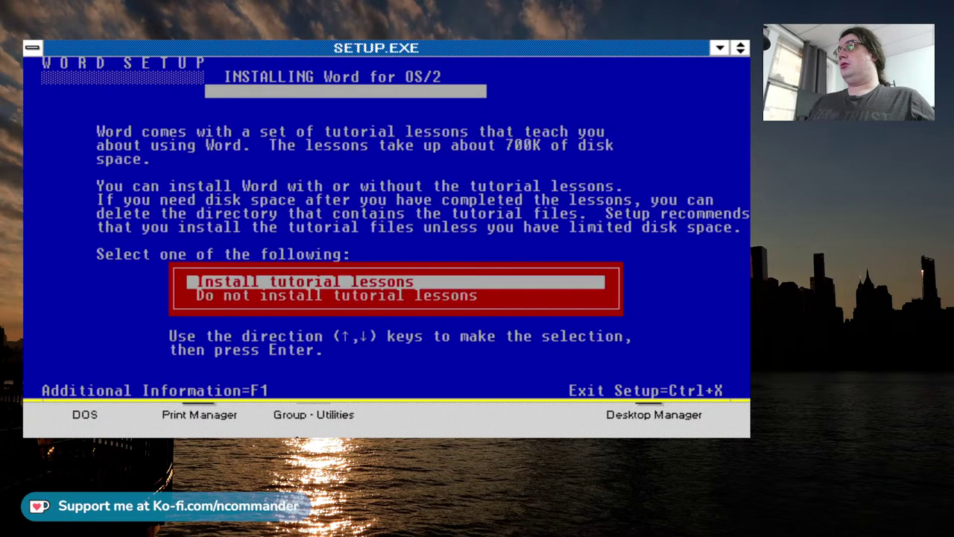
key(Down)
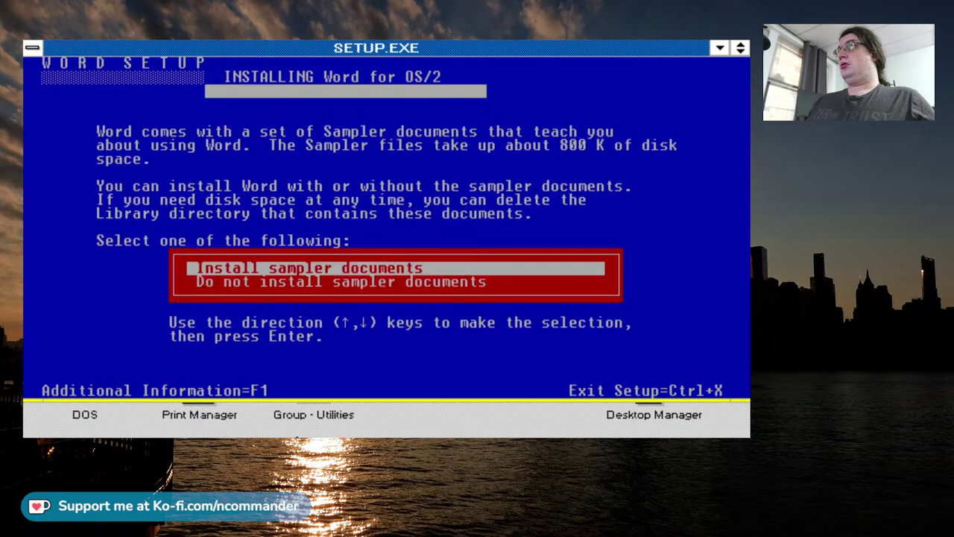
key(Return)
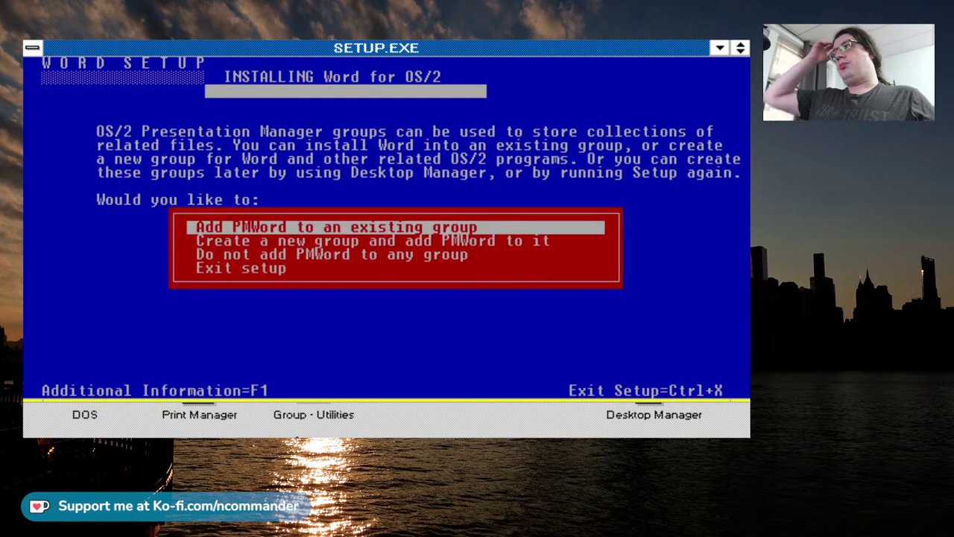
Create a new group titled Microsoft Word, add the program as Microsoft Word for OS/2, and finish Setup.
key(Down)
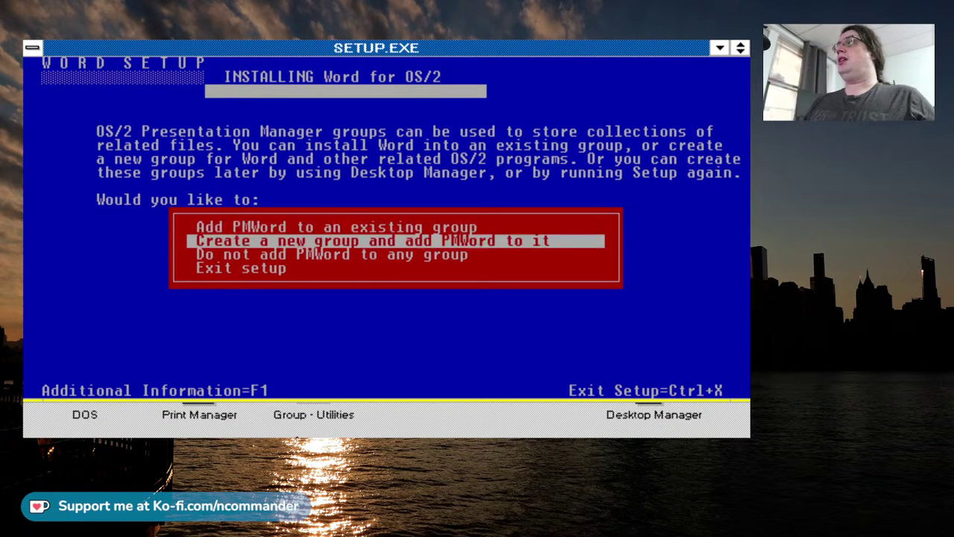
key(Return)
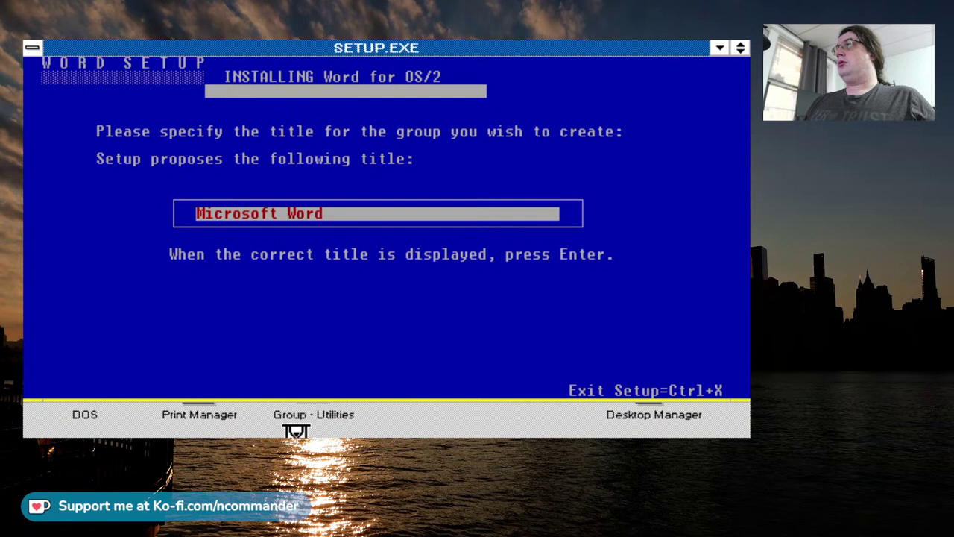
key(Return)
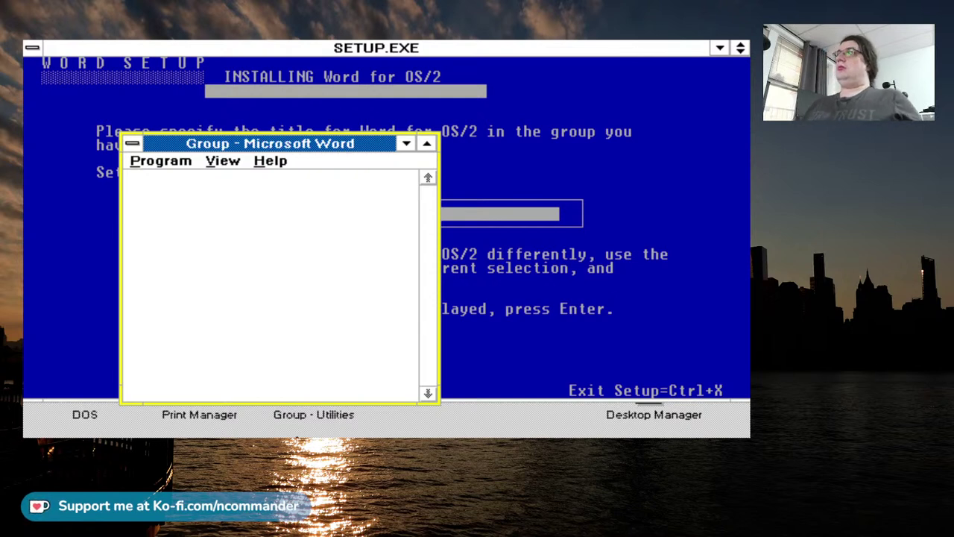
click(371, 73)
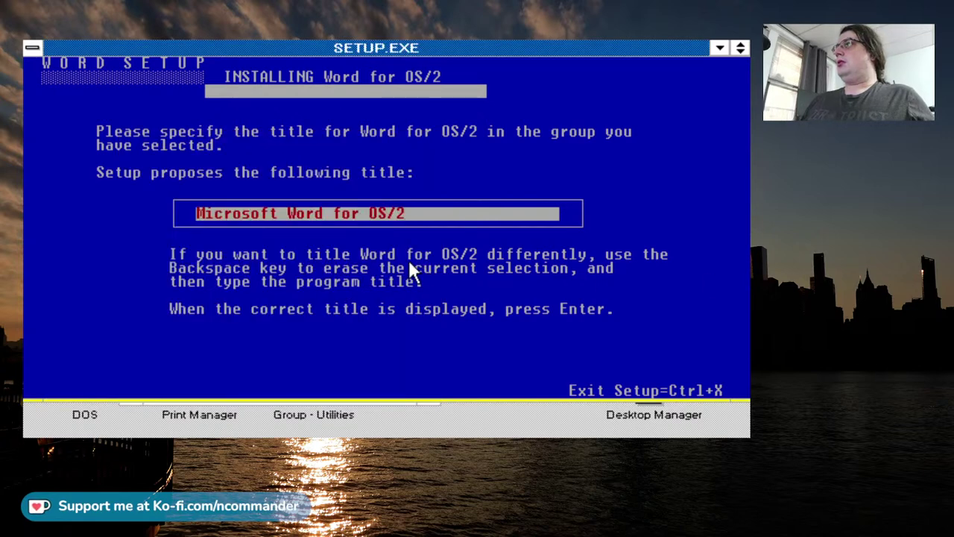
key(Return)
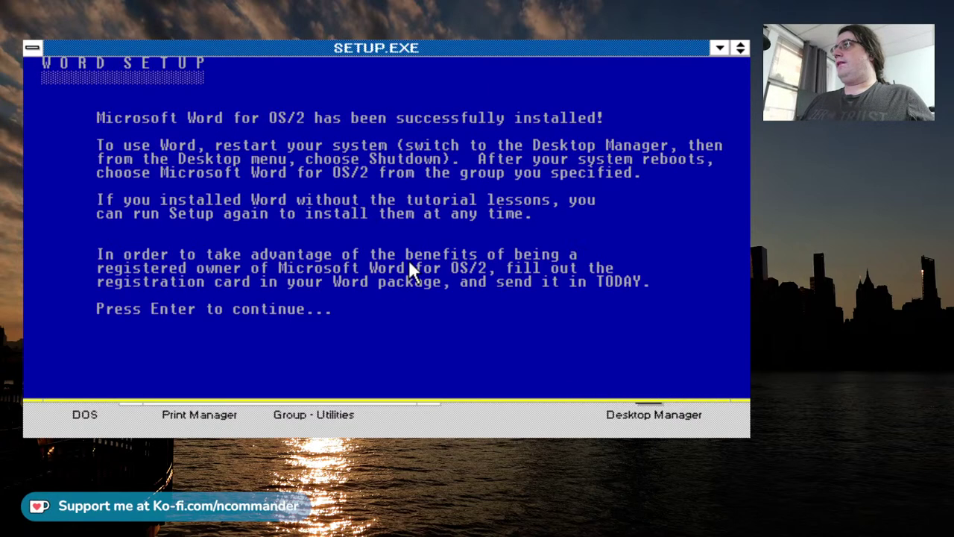
key(Return)
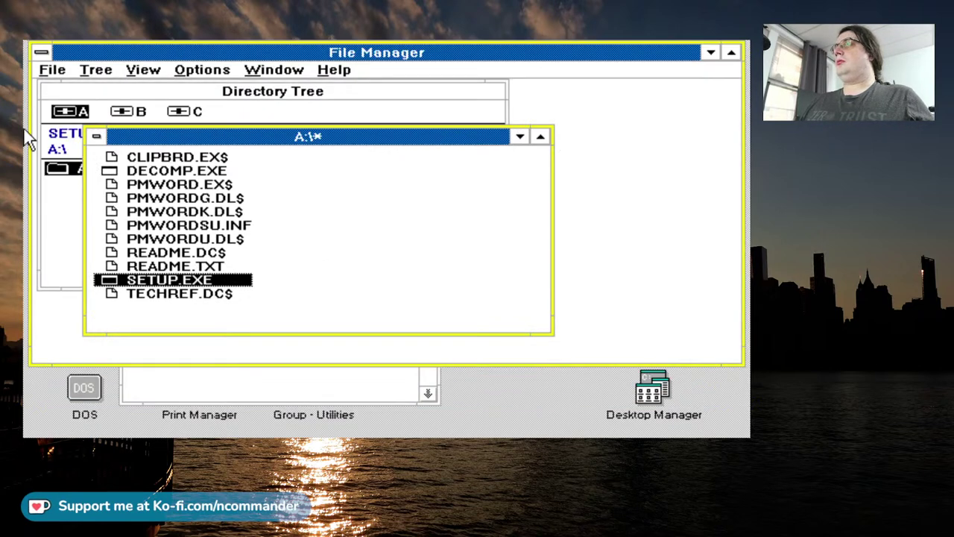
Close File Manager with its settings saved and try to start Microsoft Word for OS/2 from its group.
double_click(41, 52)
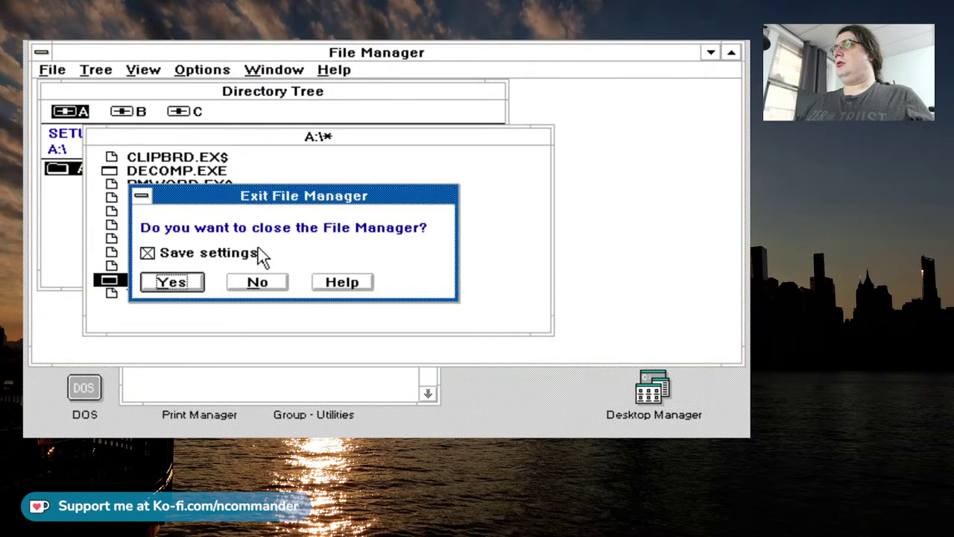
click(195, 283)
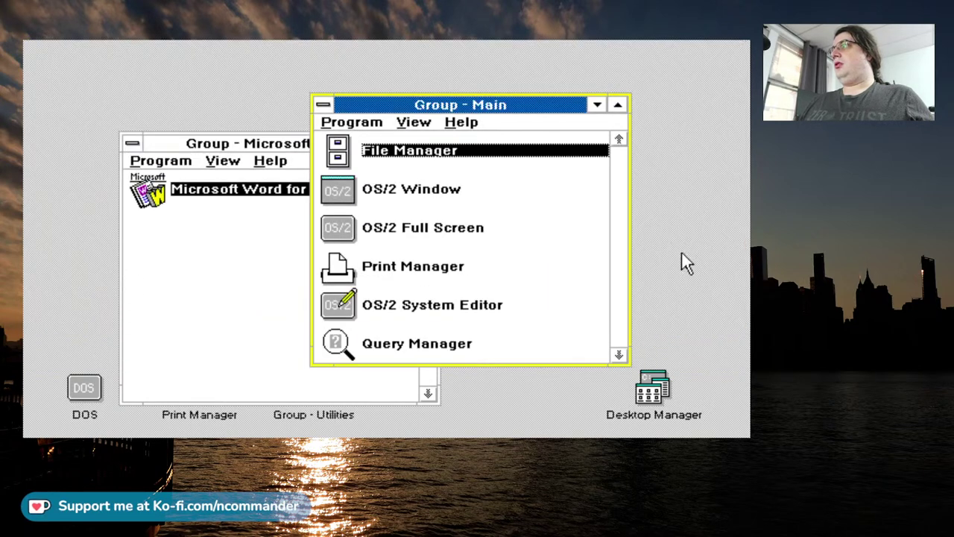
click(172, 249)
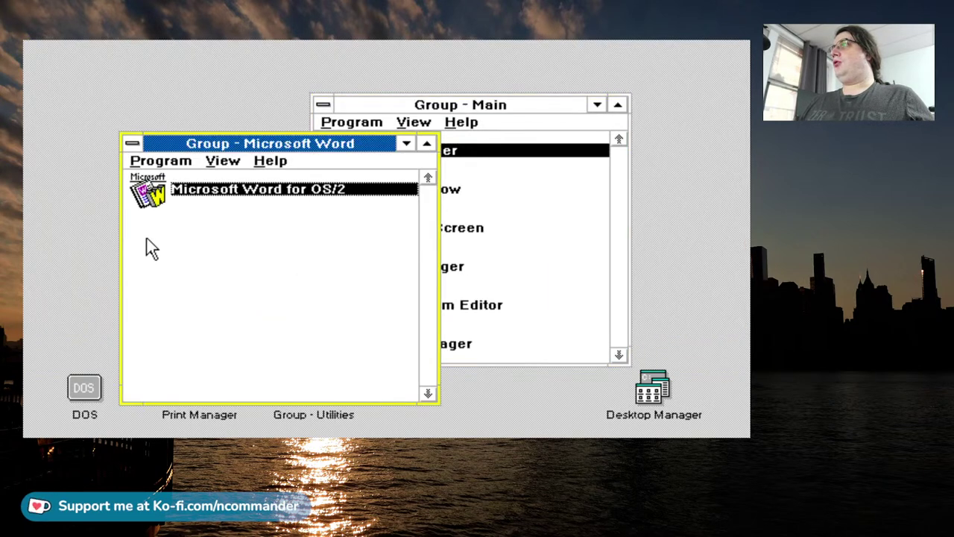
double_click(159, 196)
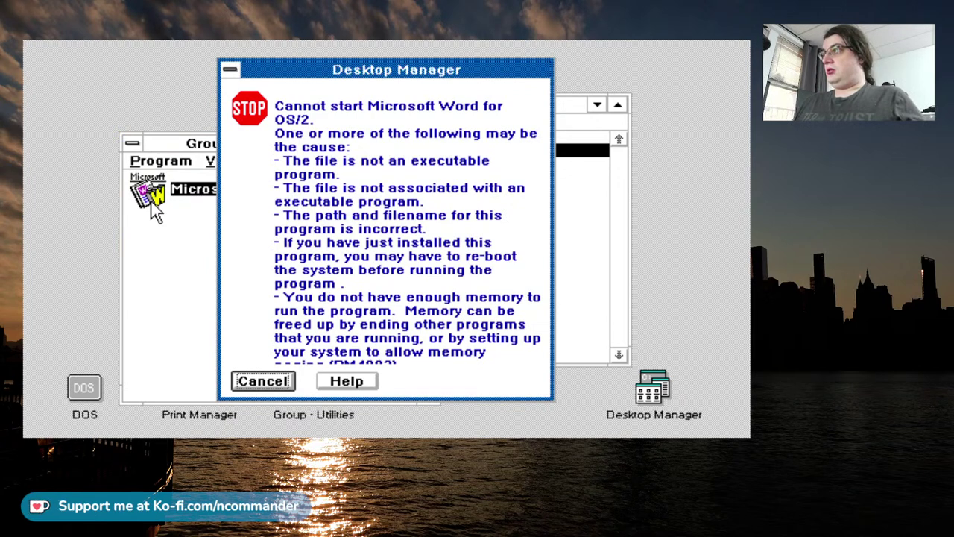
key(Return)
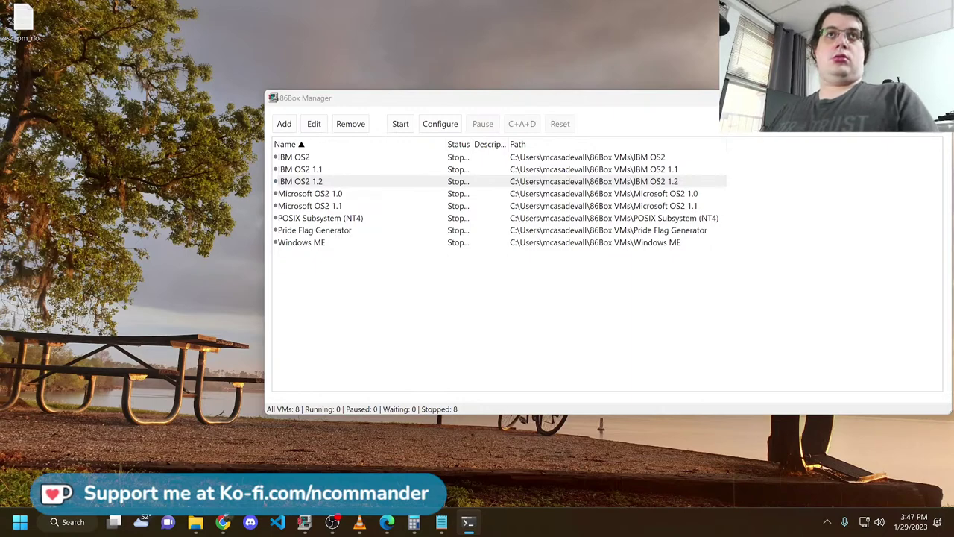
Switch to the terminal window, go up one directory from HDDs, and list the folder's contents.
key(alt+Tab)
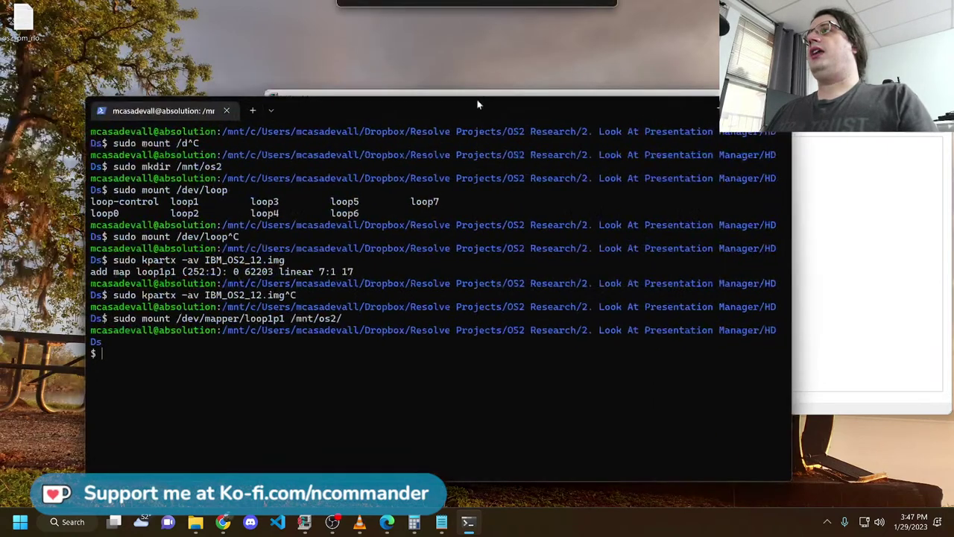
drag(477, 98, 458, 42)
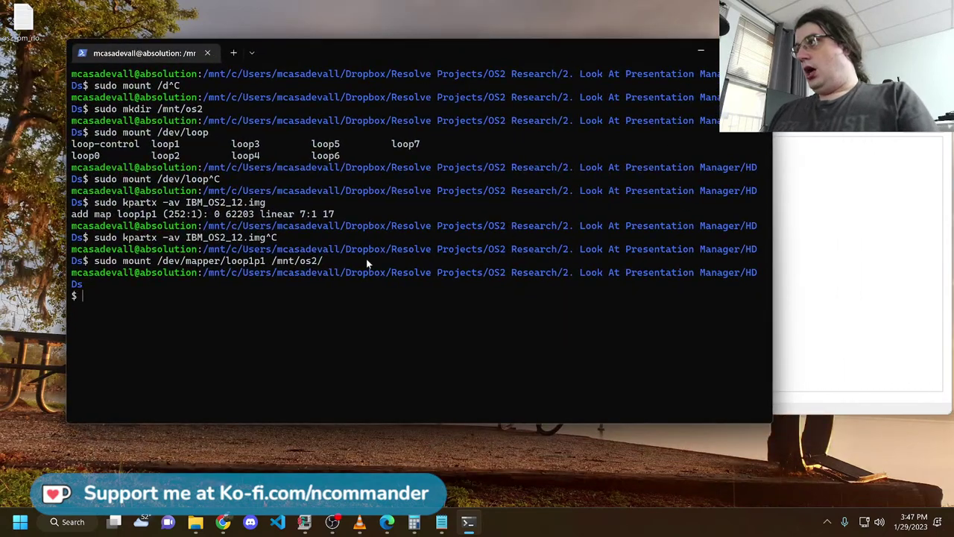
text(cd ../.)
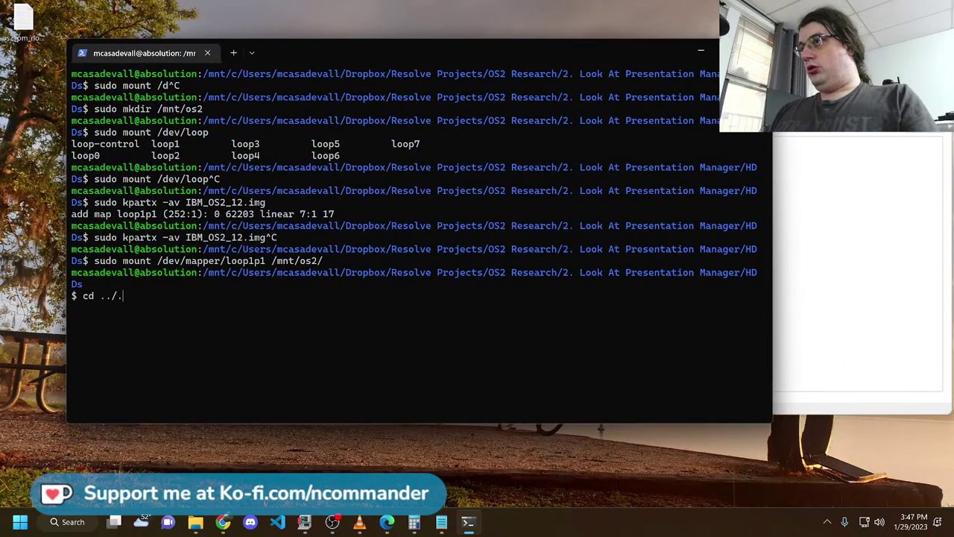
key(Return)
text(ls)
key(Return)
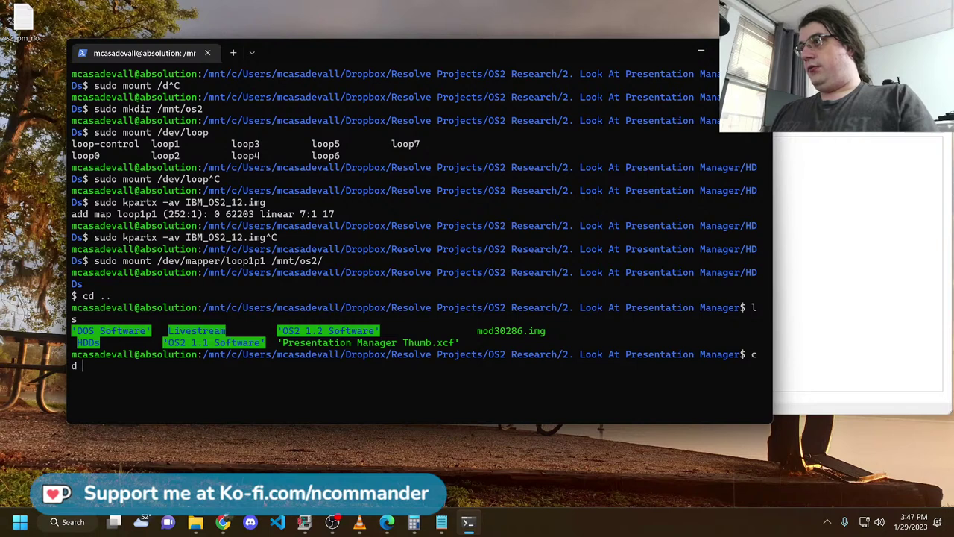
Try to change into the directory "OS2 1." and list the current folder's contents again.
text(cd OS2)
key(Tab)
key(Return)
text(ls)
key(Return)
text(ls2)
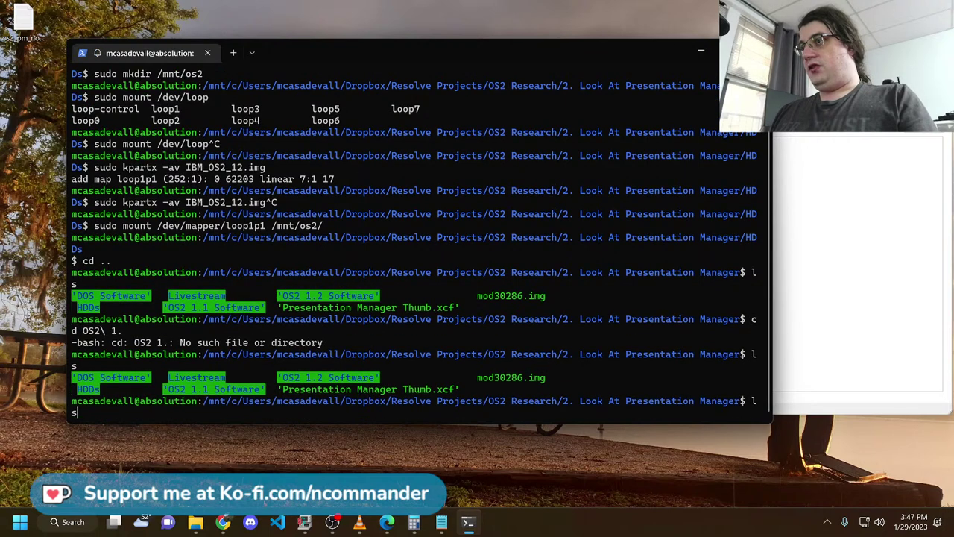
key(Return)
text(ls)
key(Return)
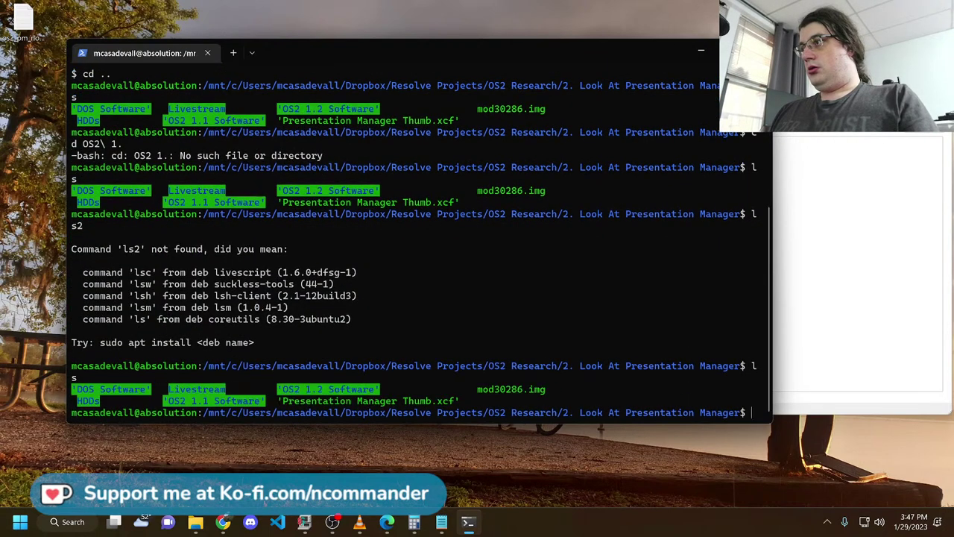
Change into the OS2 1.2 Software directory and list its contents.
text(cd OS2\ 1.)
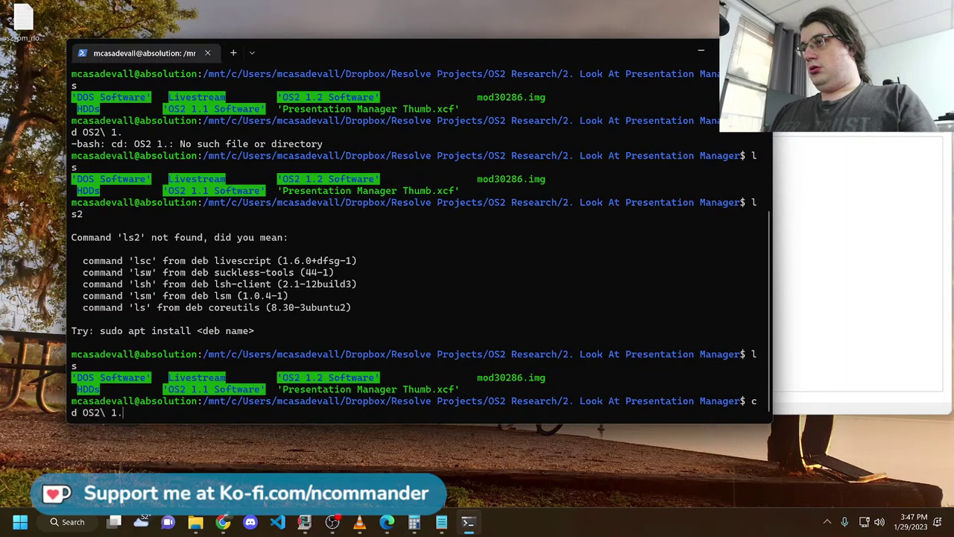
text(2)
key(Tab)
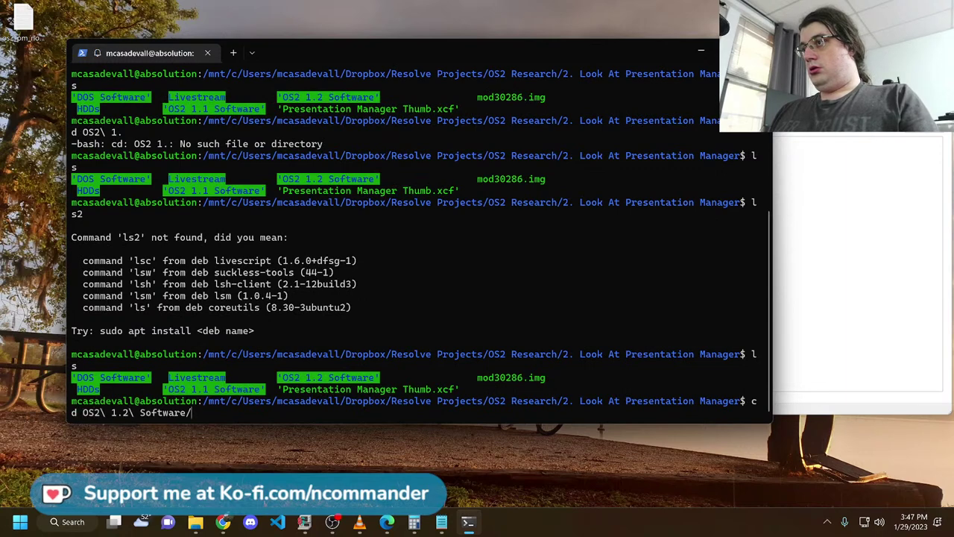
key(Return)
text(ls)
key(Return)
Enter the wlo10 directory, list its files, and clear the terminal.
text(cd w)
key(Tab)
key(Return)
text(ls)
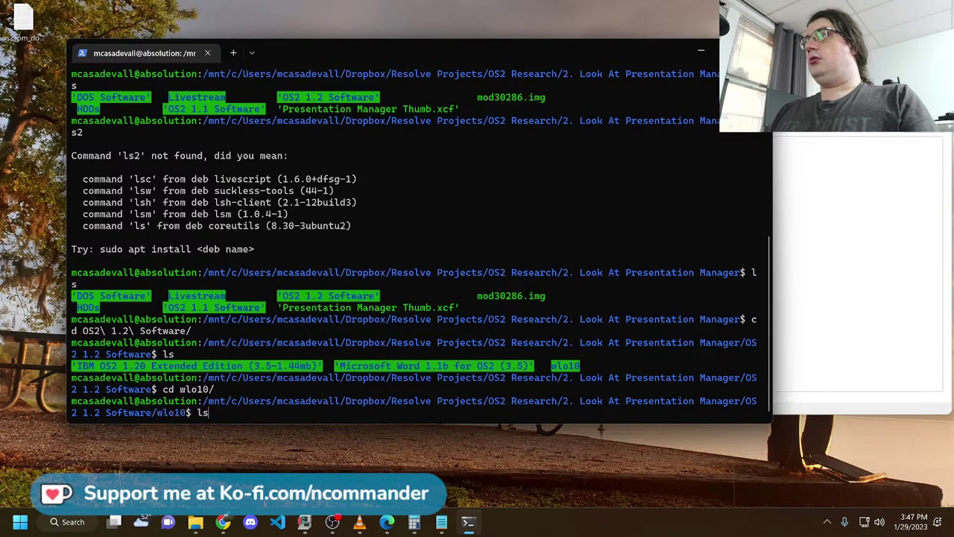
key(Return)
text(clear)
key(Return)
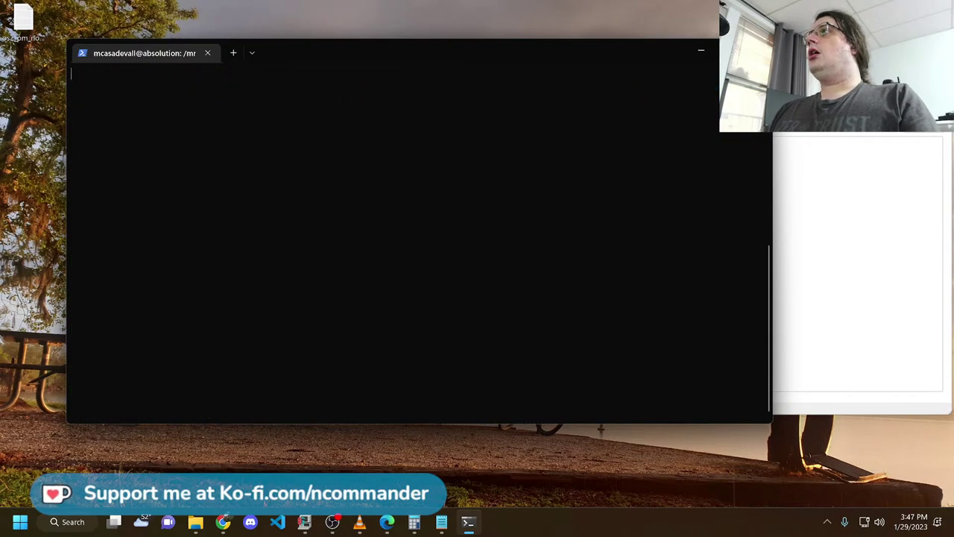
Go up to the OS2 1.2 Software directory and try to copy wlo10 recursively to /mnt/os2 with verbose output.
text(cd .)
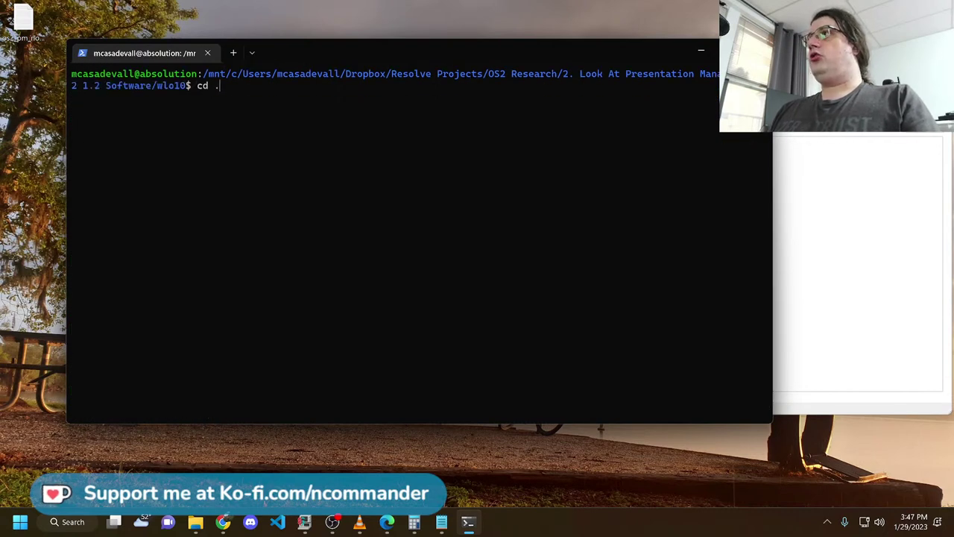
text(./)
key(Return)
text(cp -r wl)
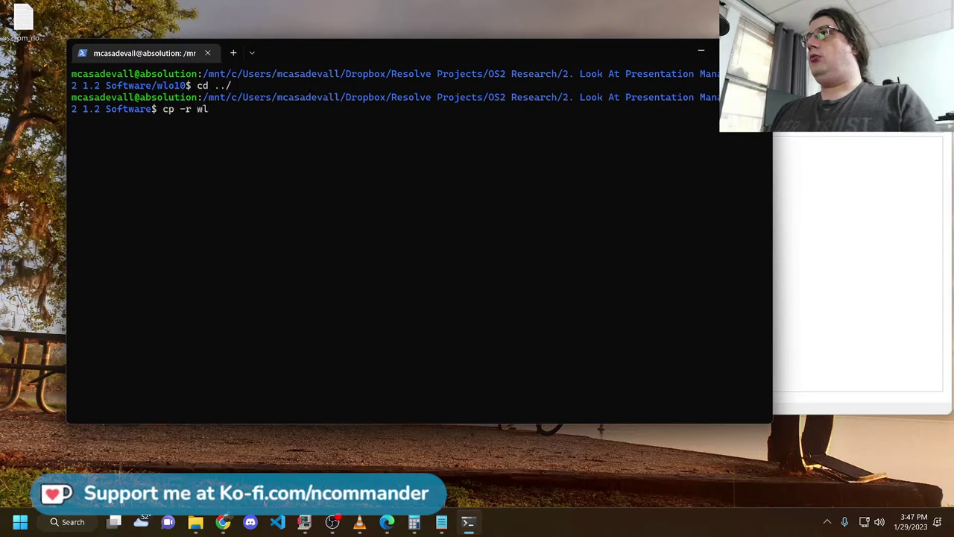
text(o0)
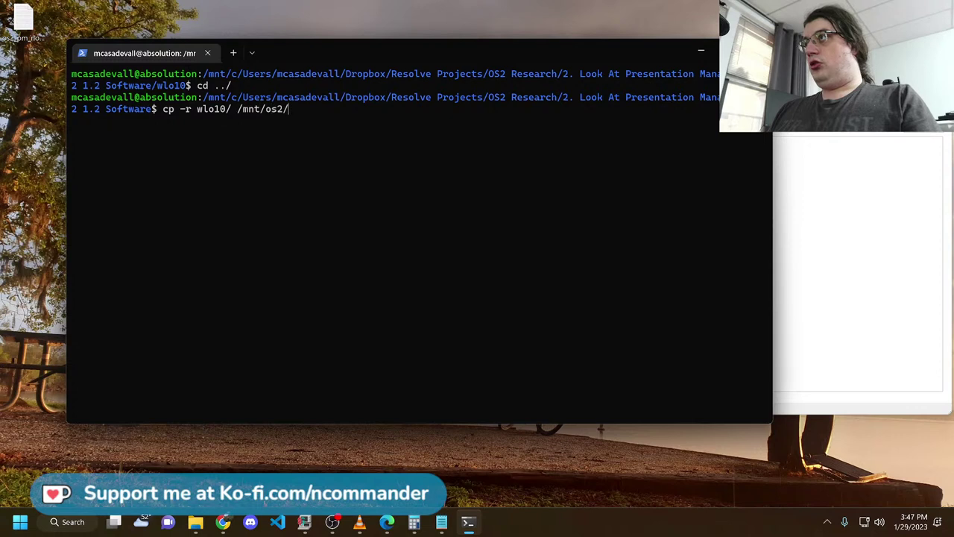
key(Tab)
key(Tab)
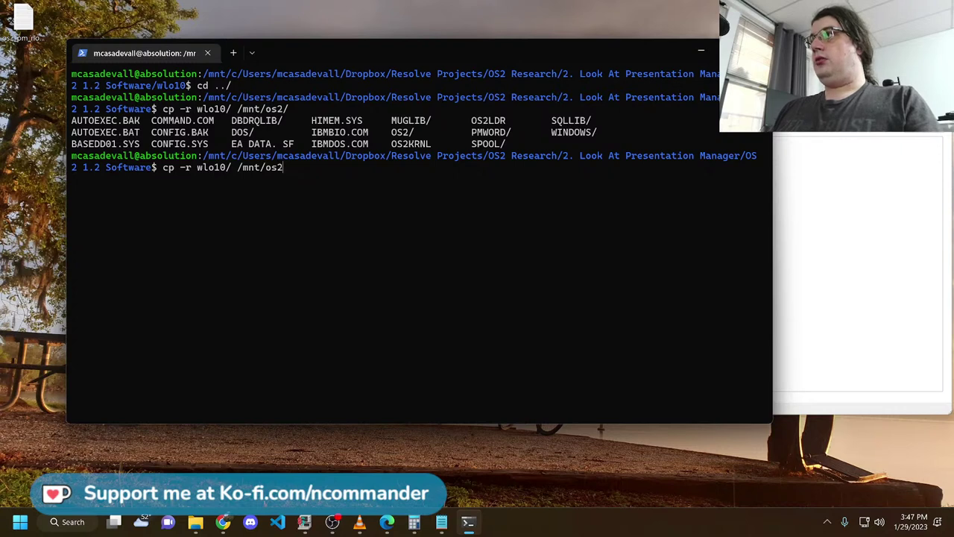
key(Left)
key(Left)
key(Left)
key(Left)
key(Left)
key(Left)
key(Left)
key(Left)
key(Left)
key(Left)
key(Left)
key(Left)
key(Left)
key(Left)
key(Left)
key(Left)
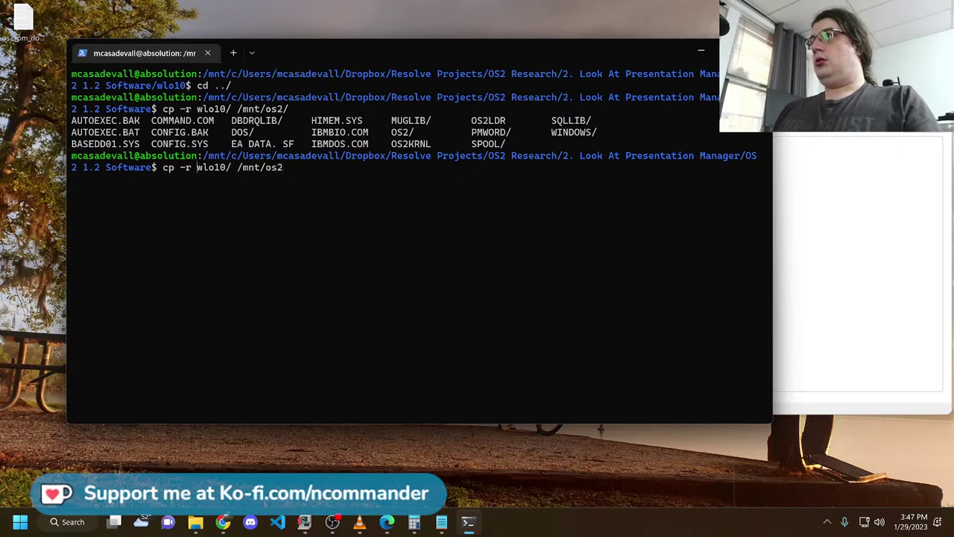
text(v)
key(Return)
Rerun the recursive, verbose copy of wlo10 to /mnt/os2 with sudo rights.
key(Up)
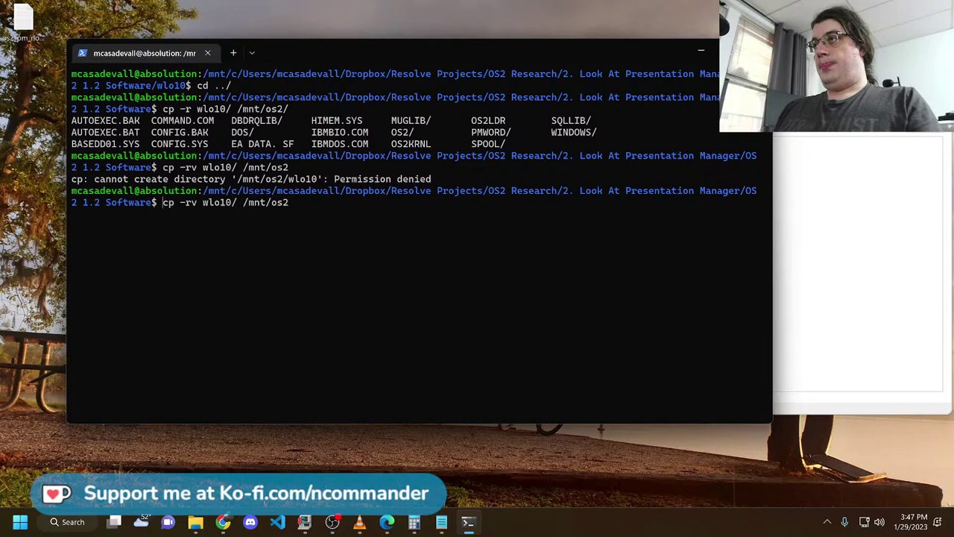
text(sudo)
key(Return)
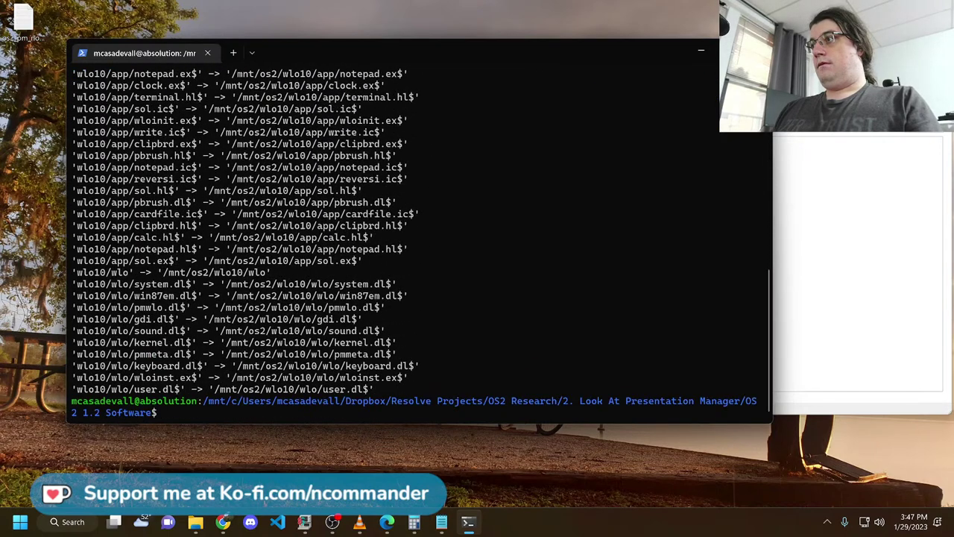
Unmount /mnt/os2 with sudo.
text(sudo umount)
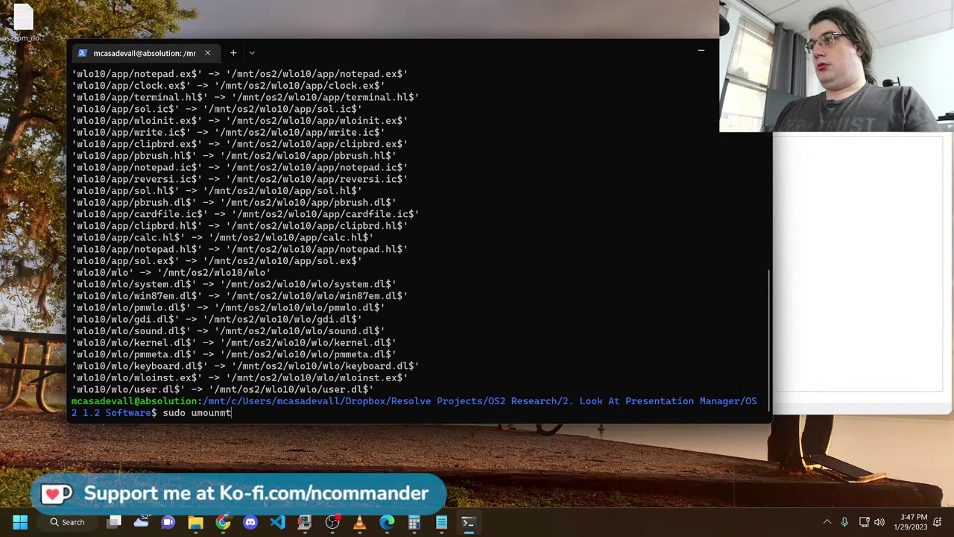
key(BackSpace)
text(t /mnt/os)
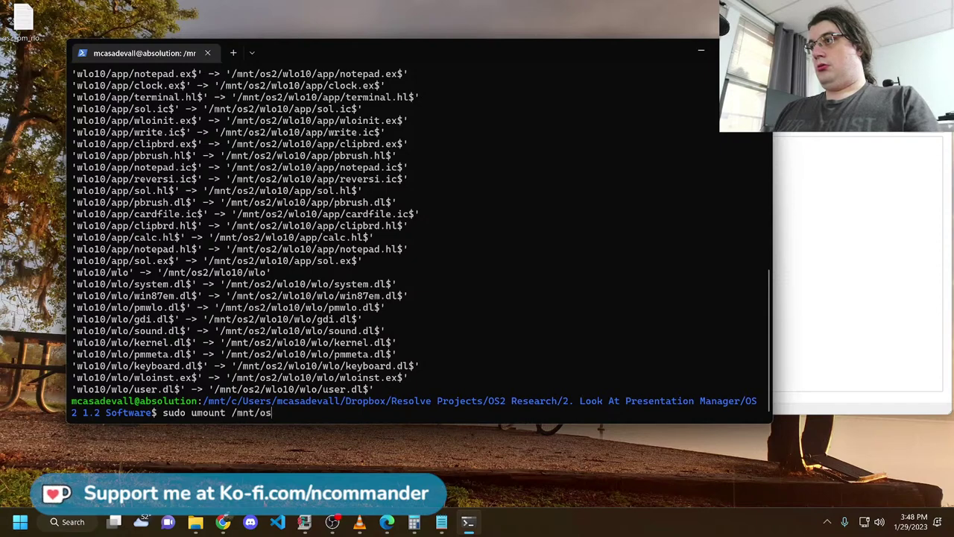
text(2)
key(Return)
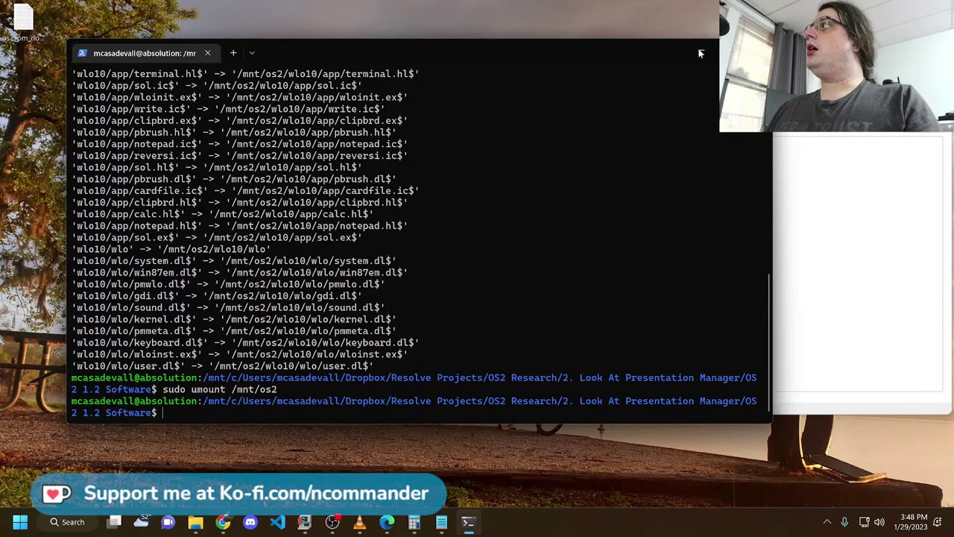
Minimize the terminal, start the IBM OS2 1.2 machine in 86Box Manager, and continue booting past the non-bootable disk prompt.
click(709, 52)
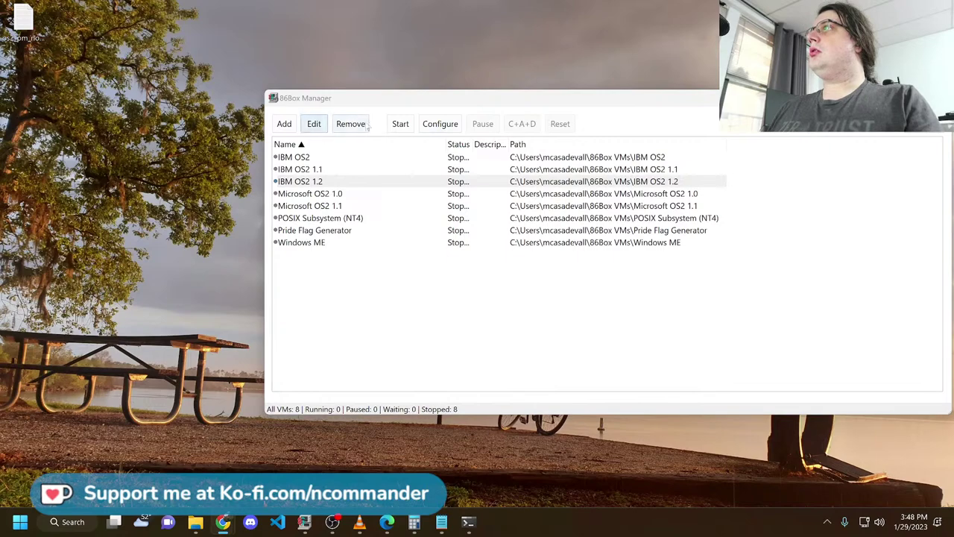
click(399, 123)
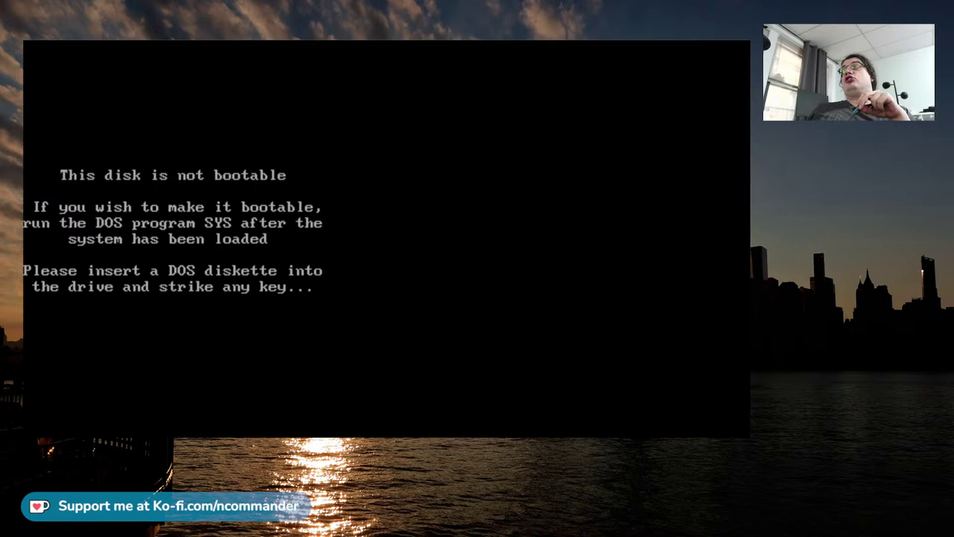
key(Return)
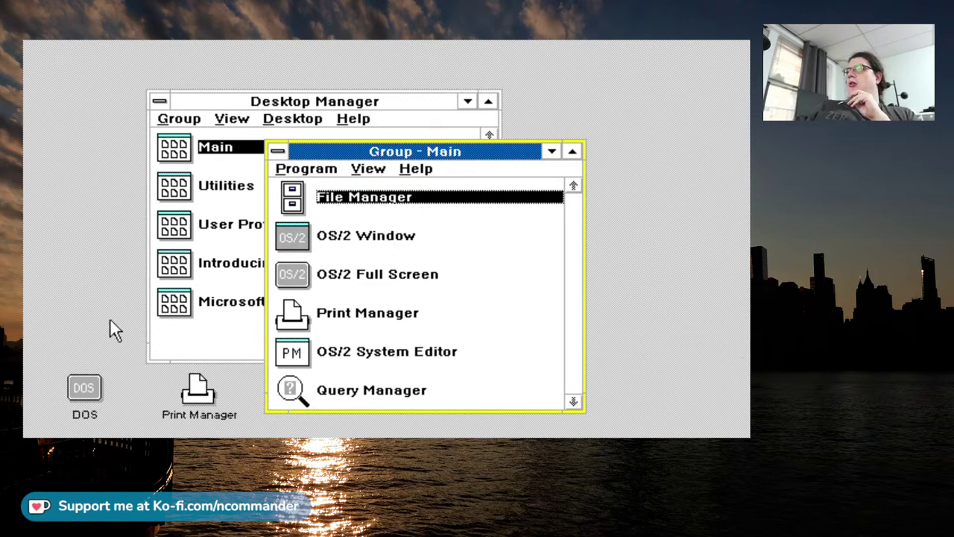
Launch Microsoft Word for OS/2 from its program group and fill in the name and initials with a single letter.
double_click(181, 313)
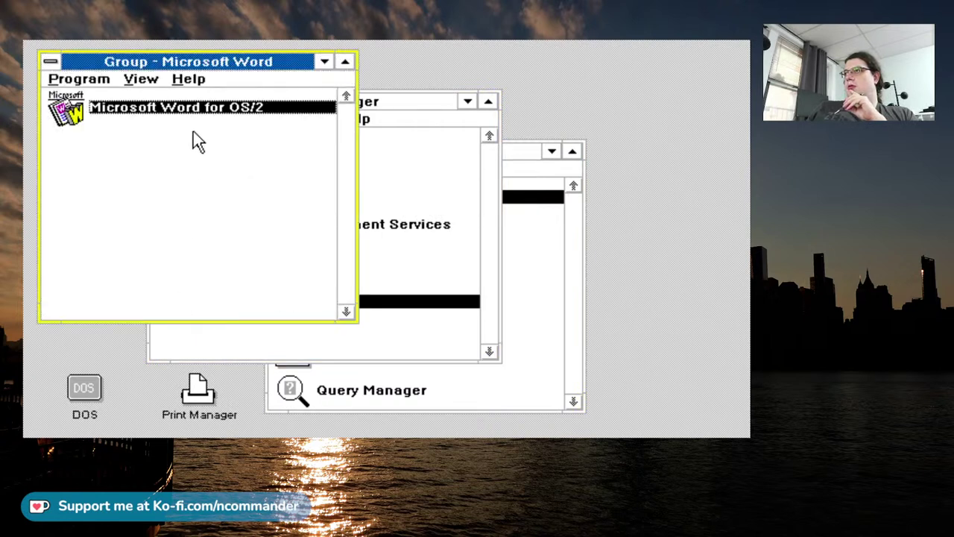
double_click(186, 117)
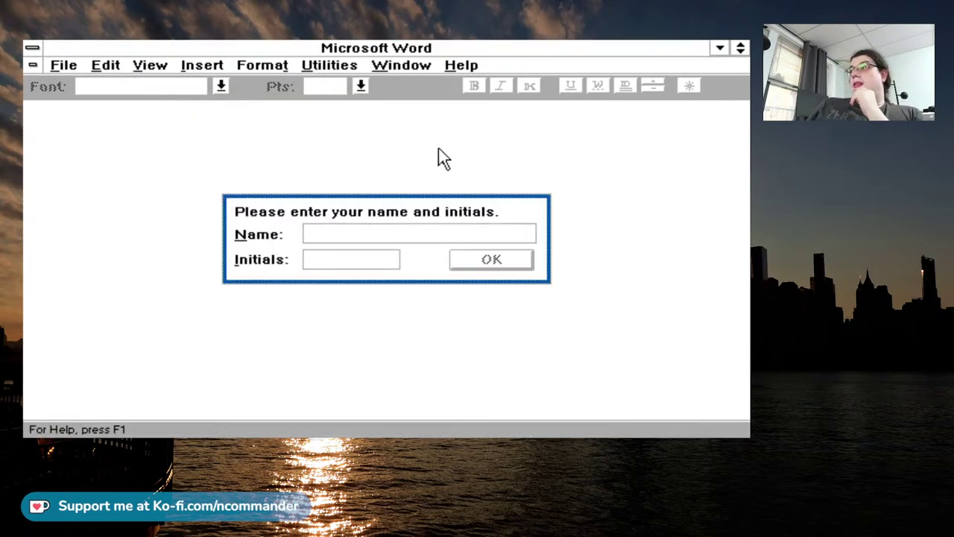
text(N)
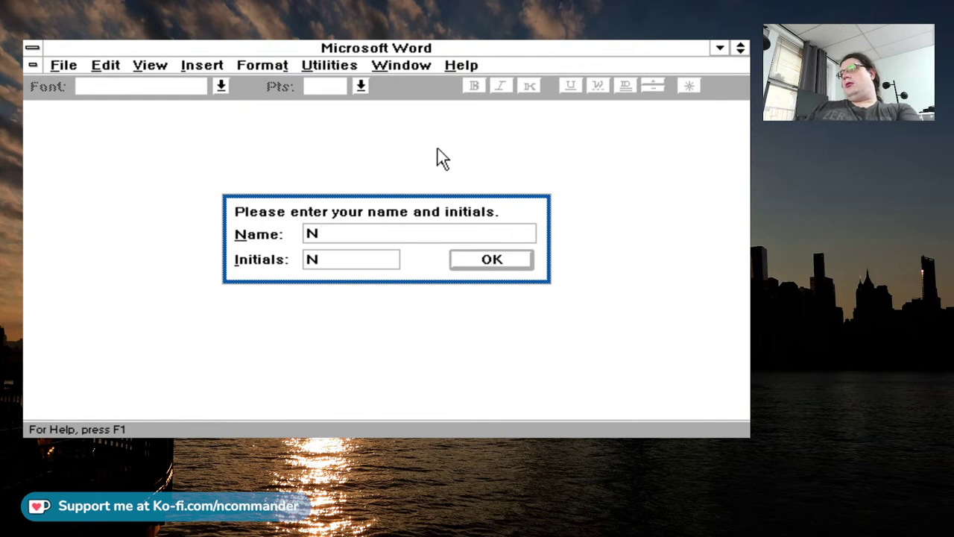
key(Return)
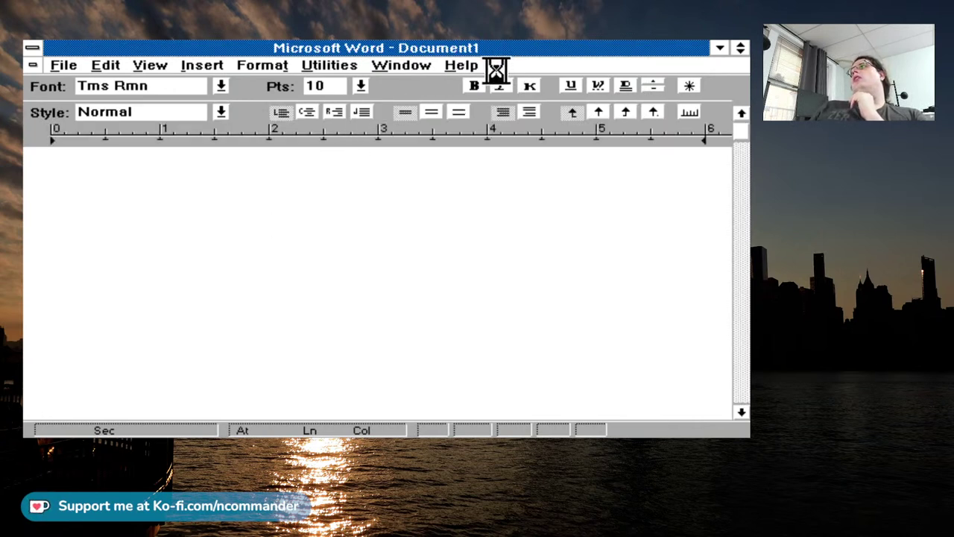
View Word's version and copyright information, then close it.
click(447, 67)
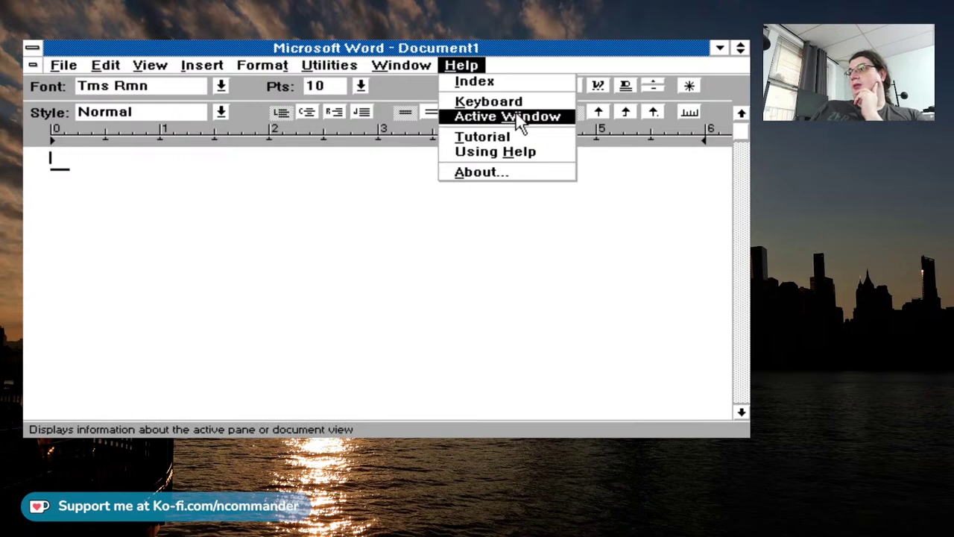
click(537, 173)
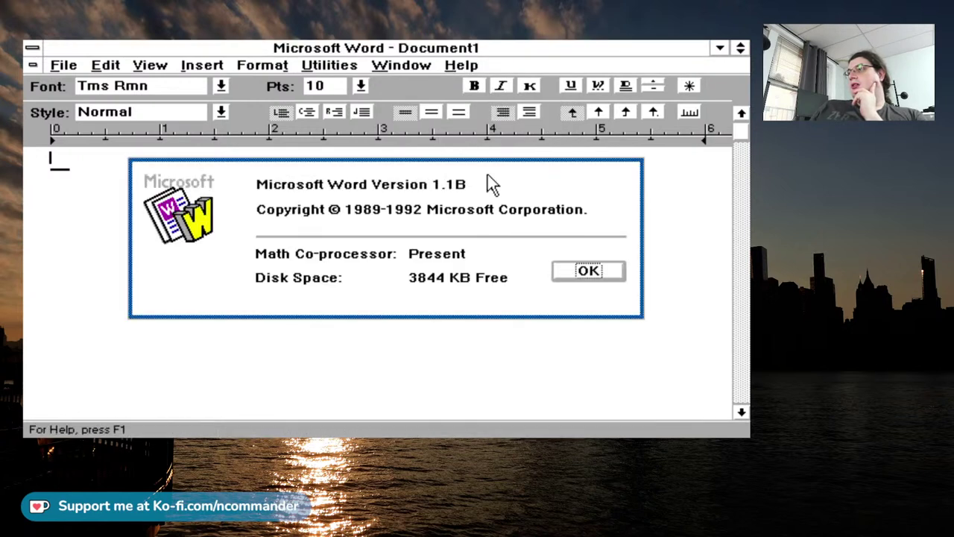
click(583, 274)
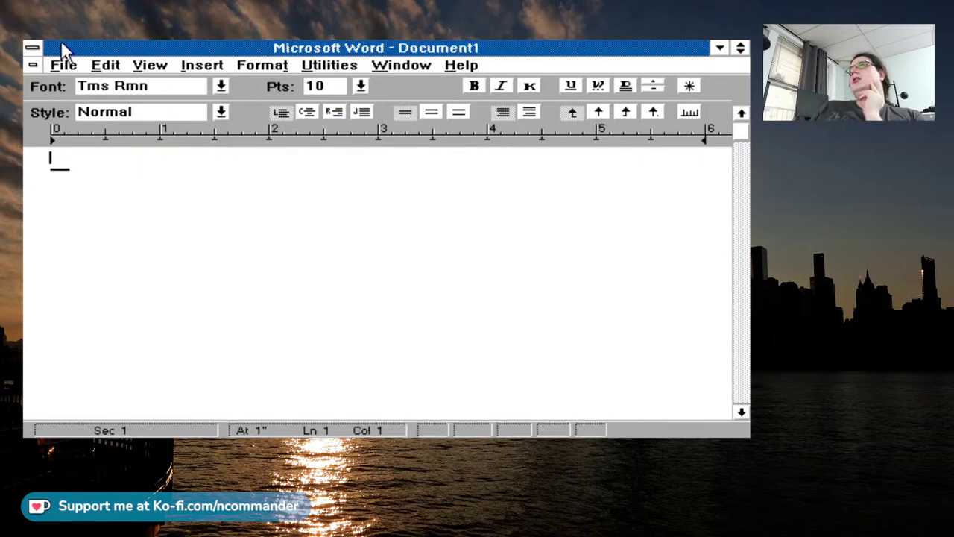
Look through Word's file, edit, view and utility commands, and briefly open the Header/Footer settings without changing them.
click(64, 66)
key(Right)
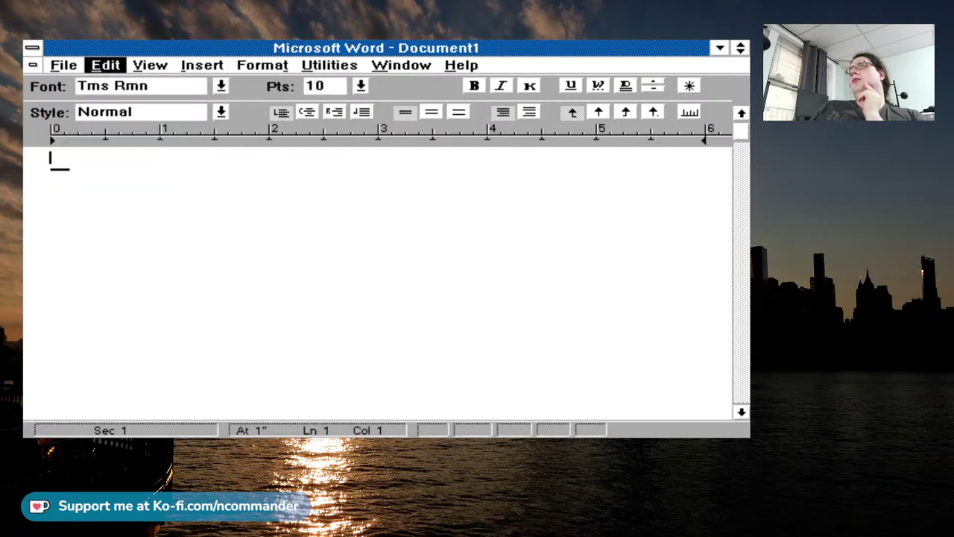
click(106, 67)
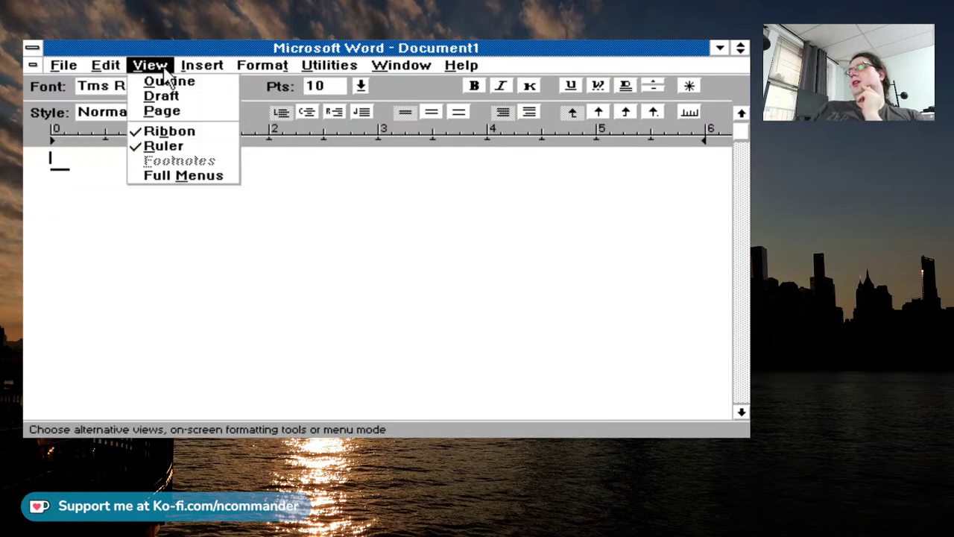
click(262, 65)
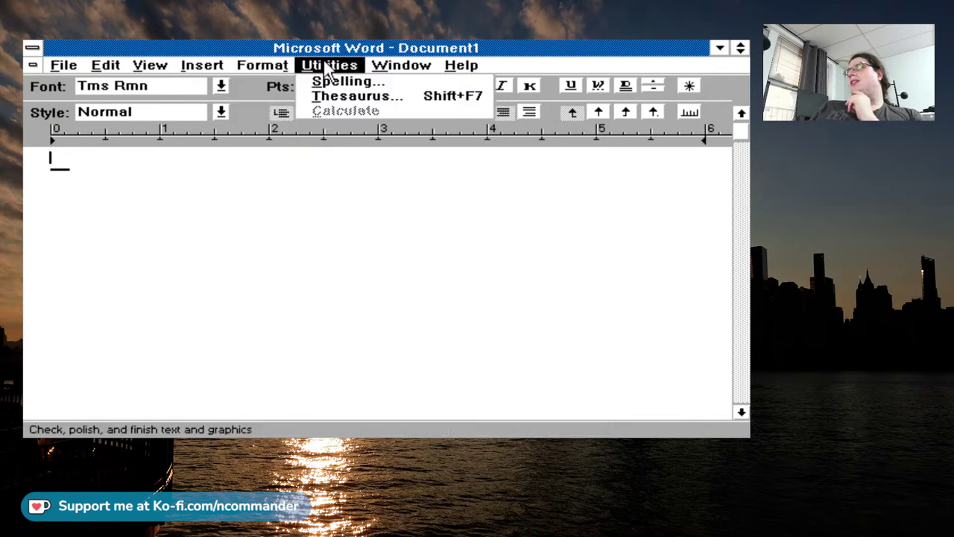
mouse_move(45, 69)
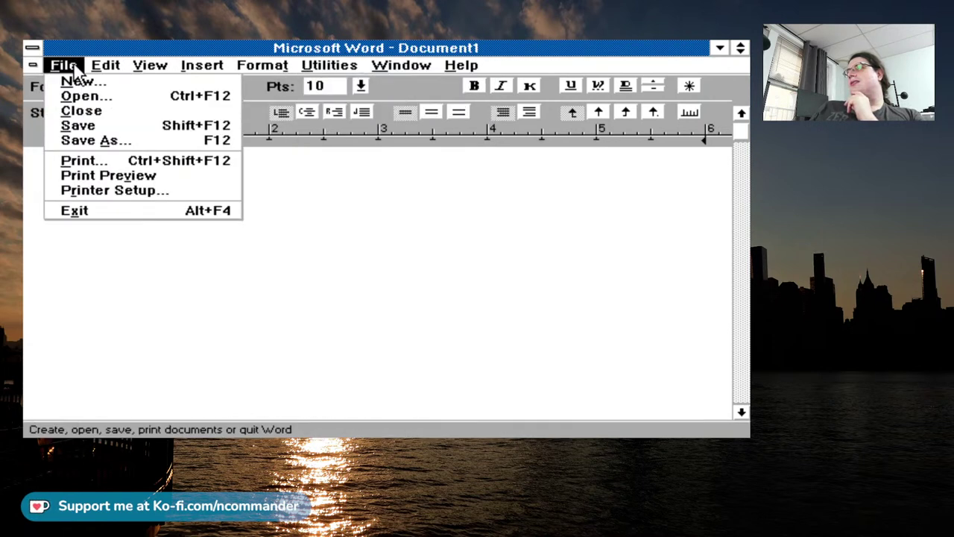
mouse_move(105, 61)
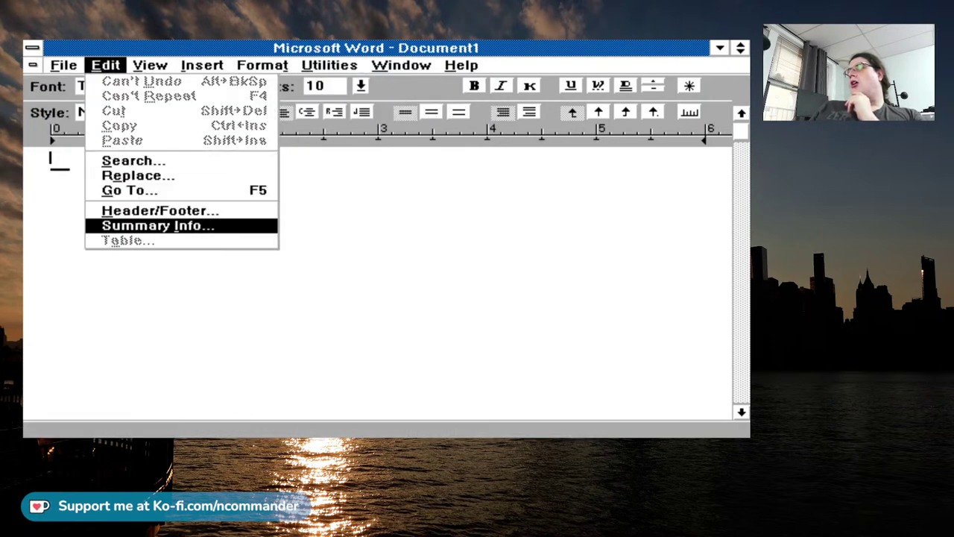
click(153, 210)
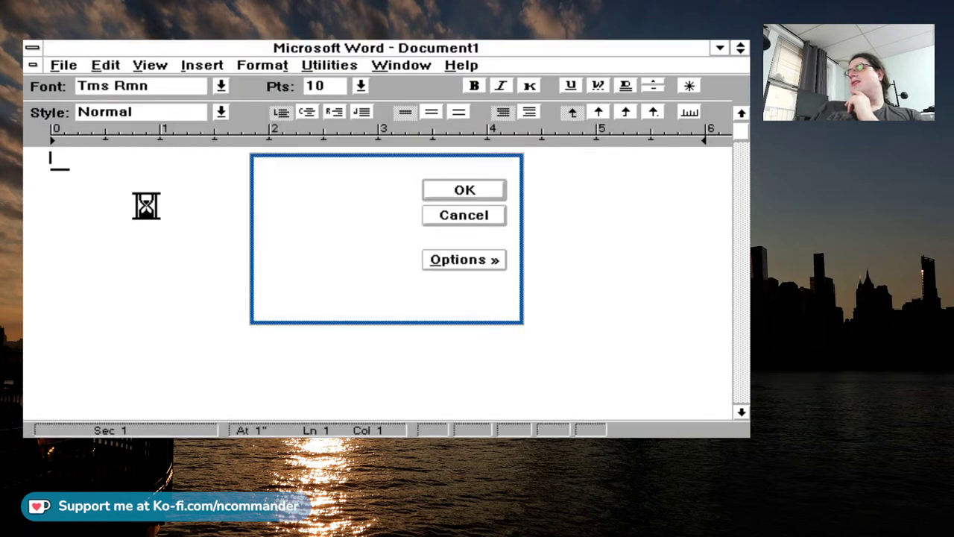
key(Escape)
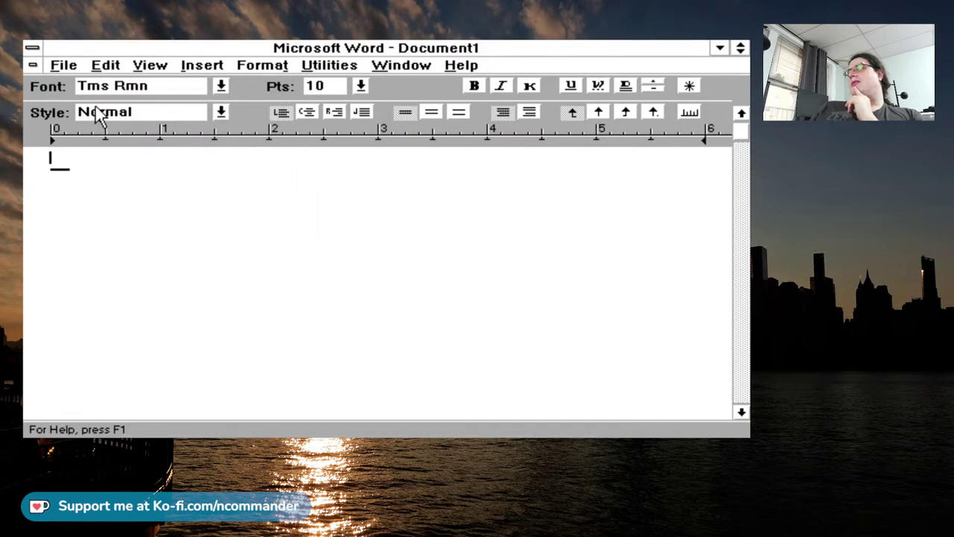
Exit Word and open a maximized OS/2 Window from the Main group.
click(64, 66)
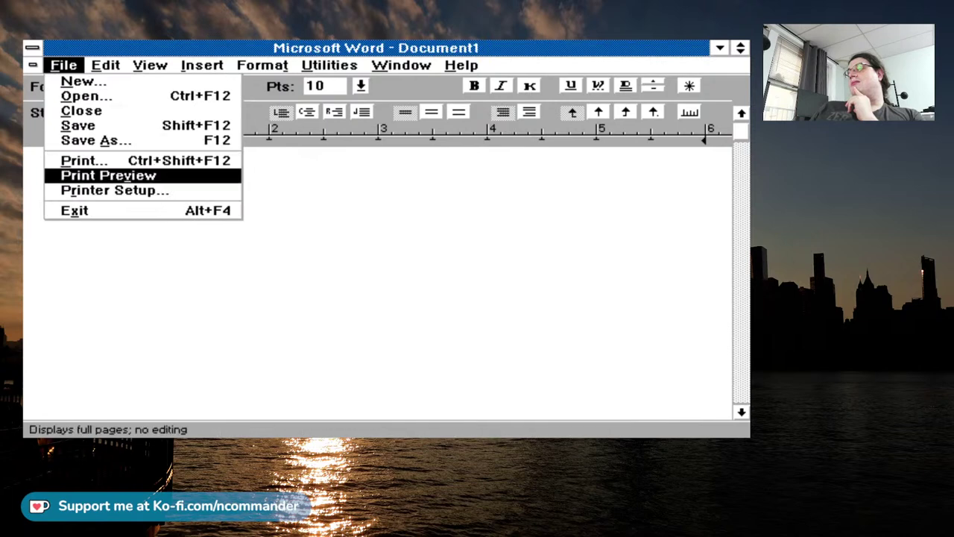
click(124, 219)
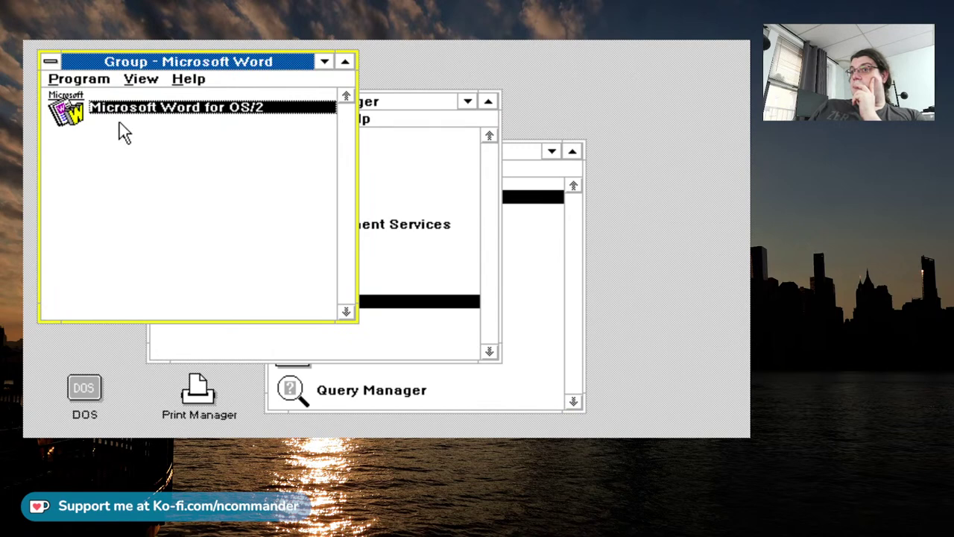
click(570, 233)
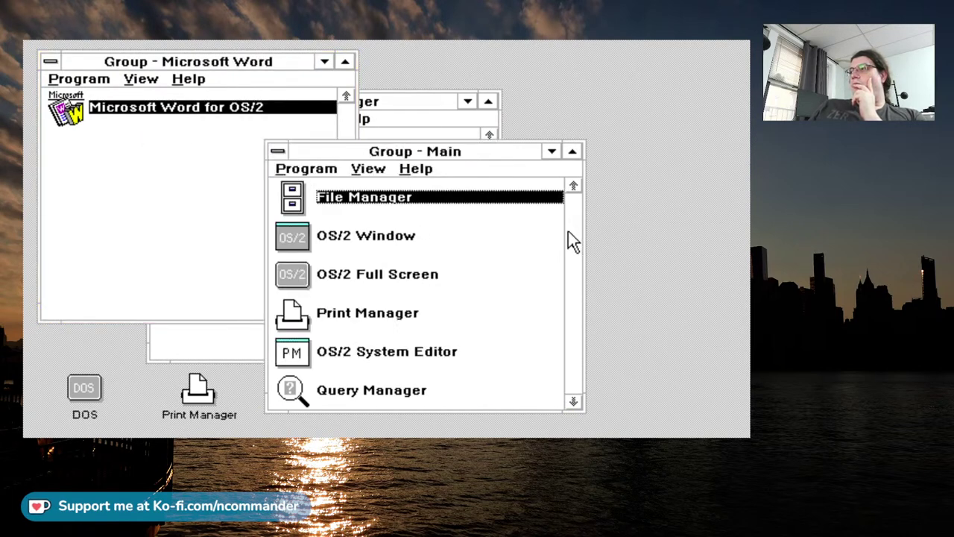
double_click(326, 244)
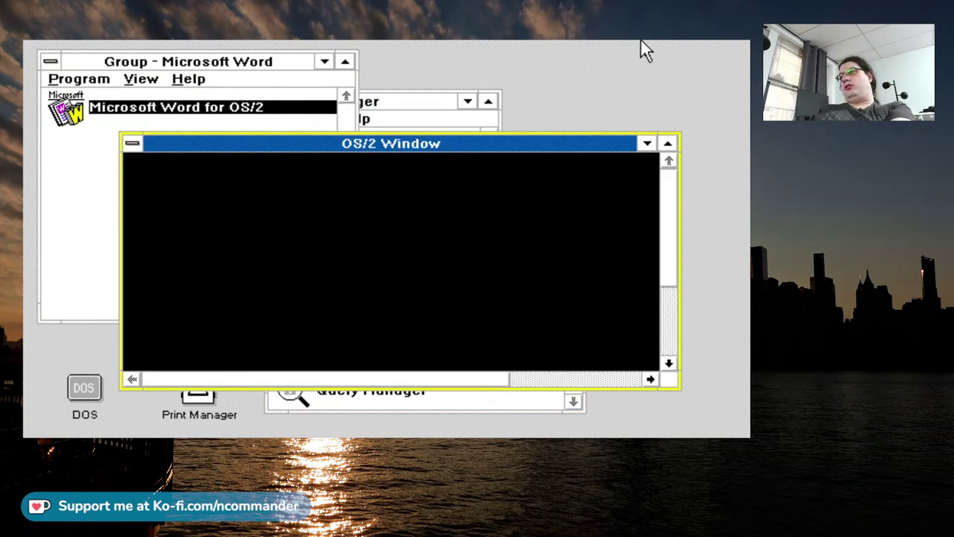
click(668, 143)
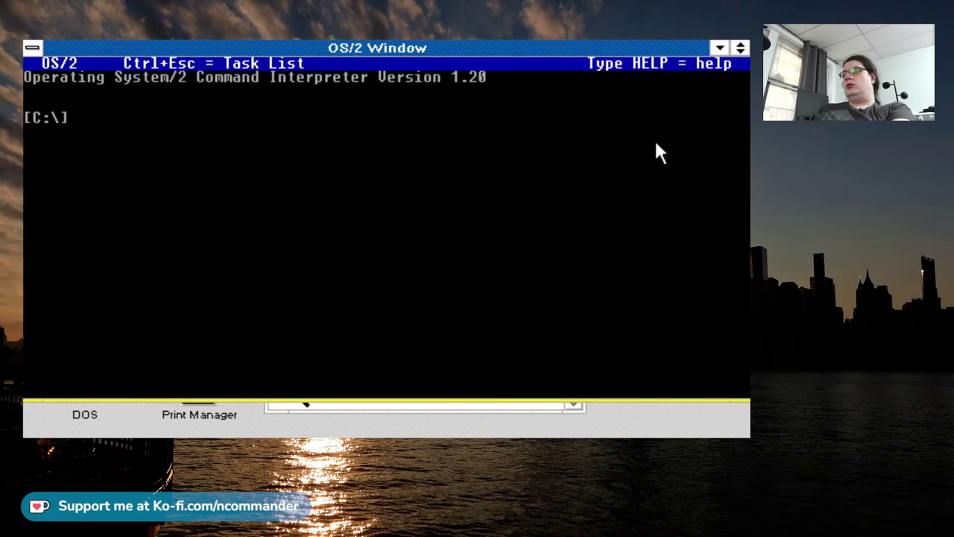
Try to change into a directory named wlo and list the root directory of drive C.
text(cd wlo)
key(Return)
text(dir)
key(Return)
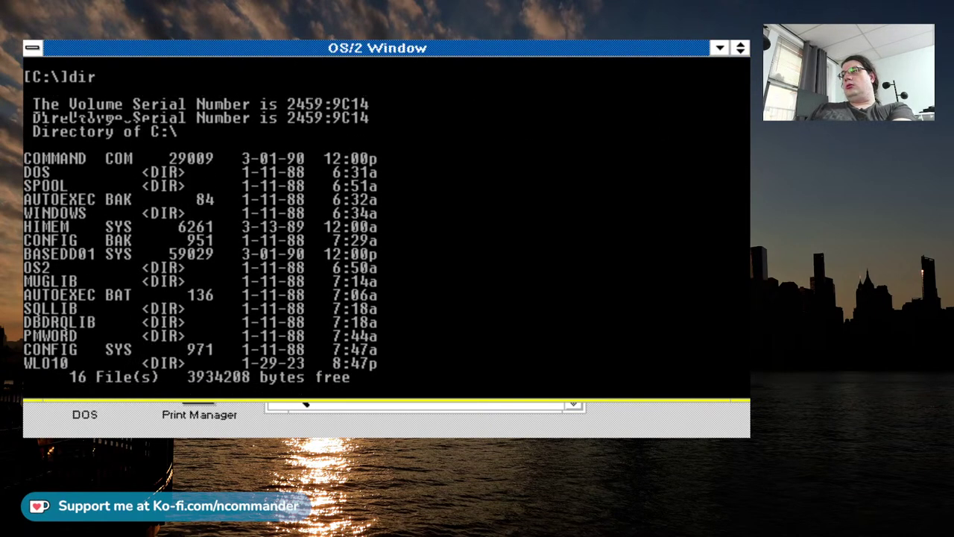
Change into the wlo10 directory and list its contents.
text(cd wlo10)
key(Return)
text(dir)
key(Return)
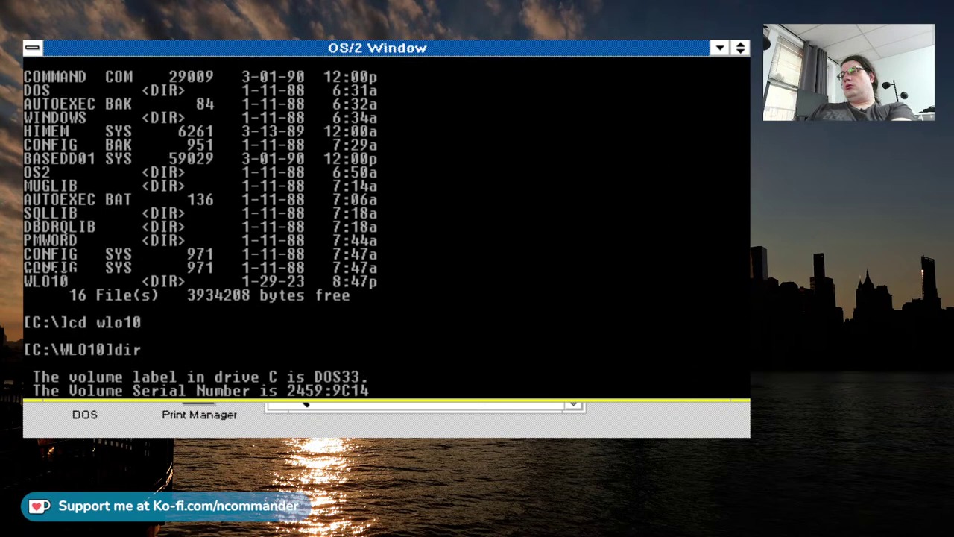
Run the wlo10 setup command without parameters to read its usage information.
text(setup)
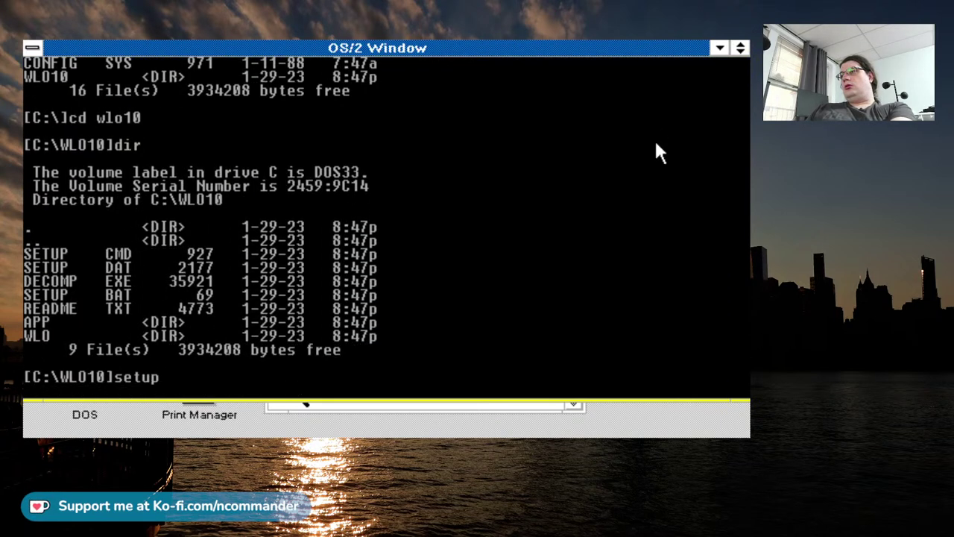
key(Return)
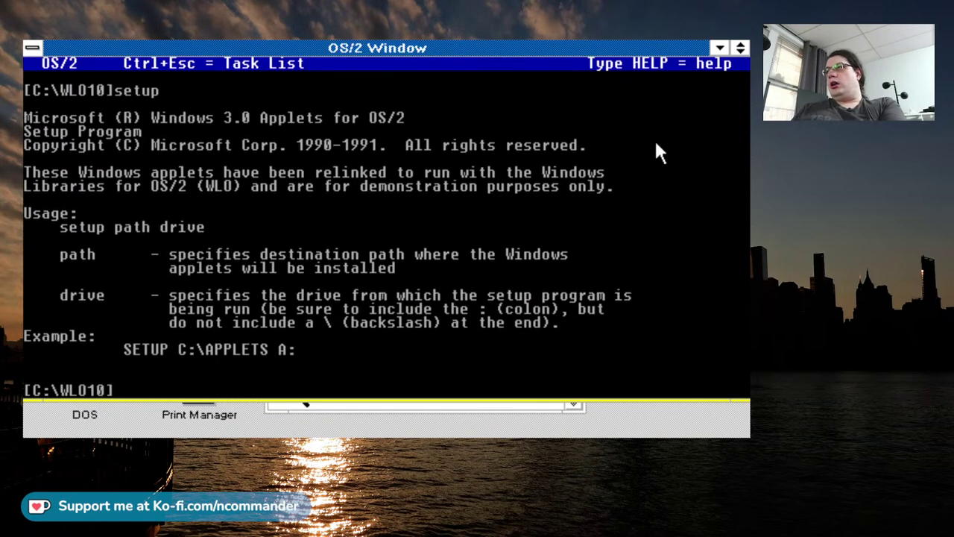
Try to install the Windows applets with "setup c:\applets c:\wlo10", and abort the setup while it copies.
text(setup)
key(BackSpace)
key(BackSpace)
key(BackSpace)
text(r)
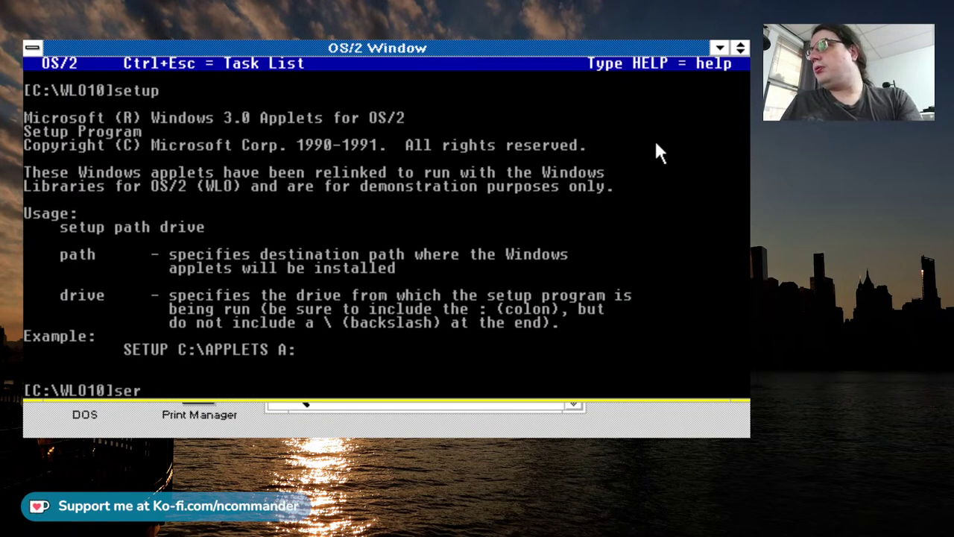
key(BackSpace)
text(tup)
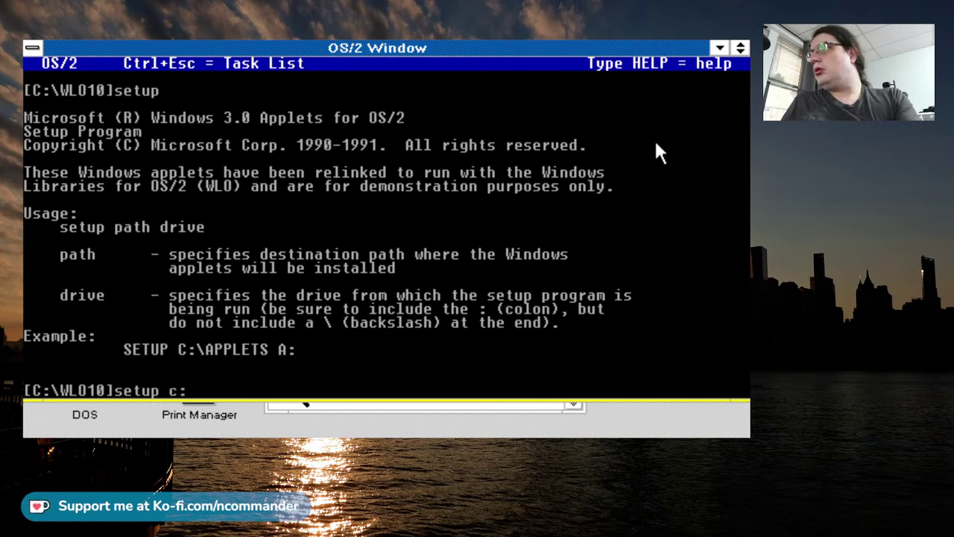
text(c:\applets)
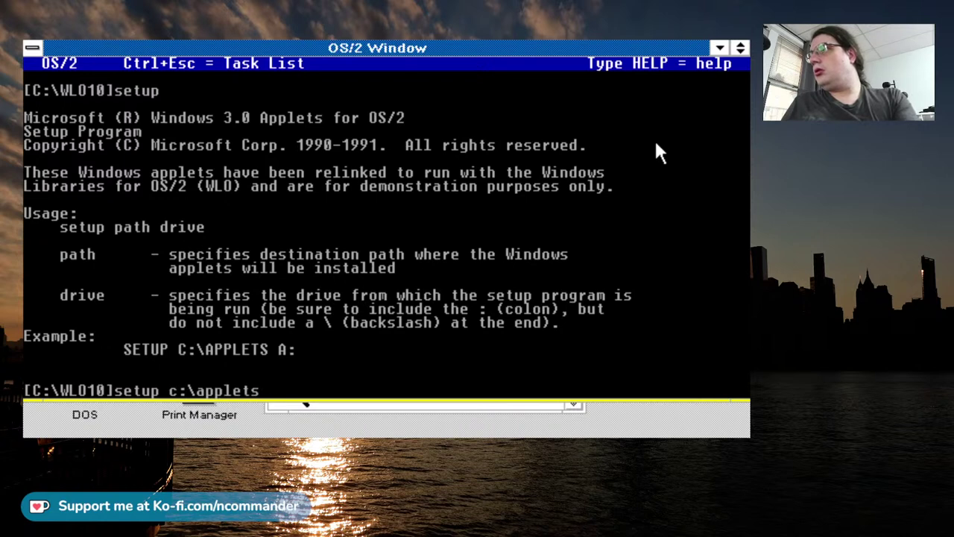
text( c:\wl)
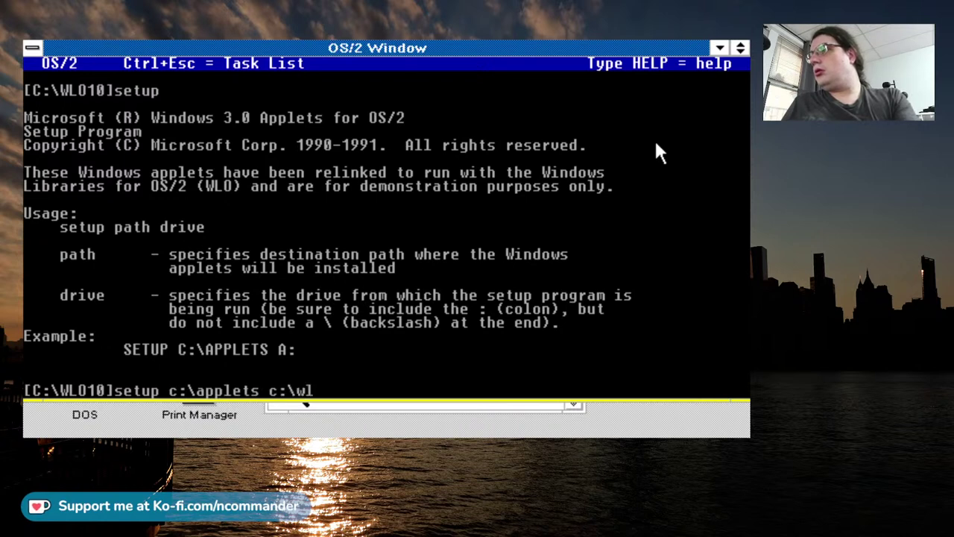
text(o10)
key(Return)
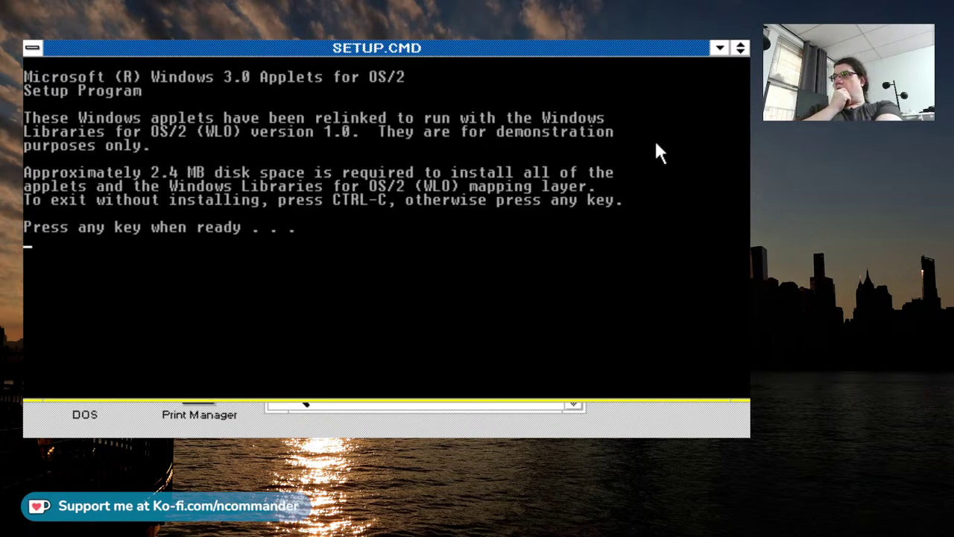
key(Return)
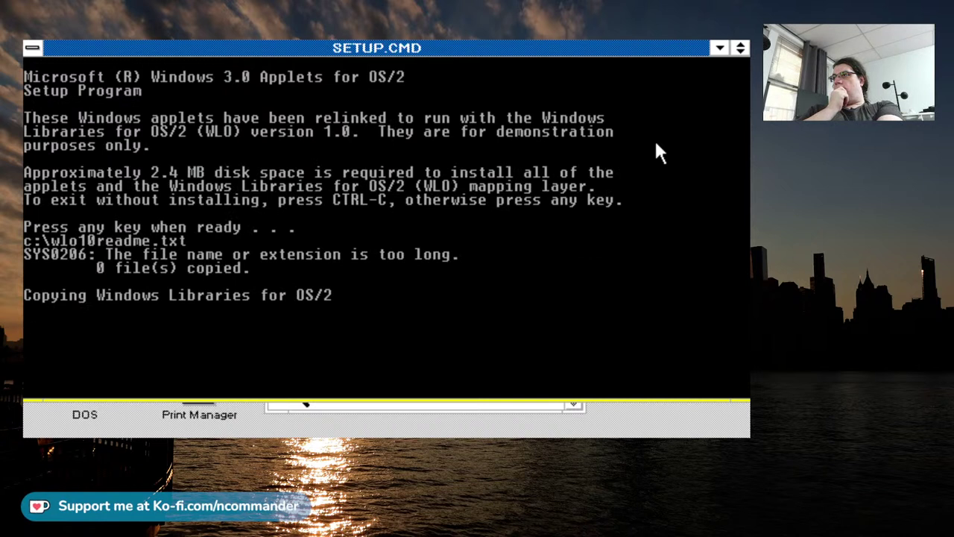
key(ctrl+c)
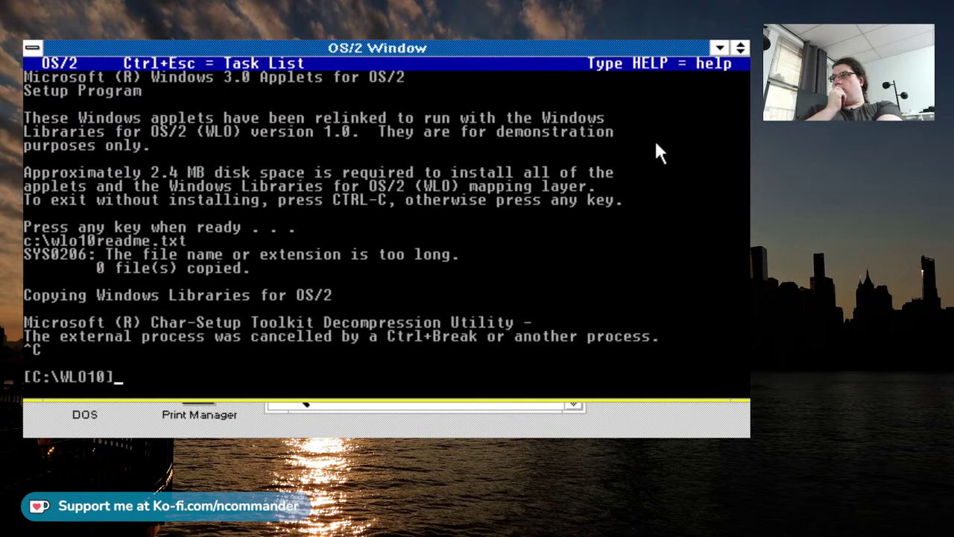
Install the Windows applets with "setup c:\applets c:\wlo10\" and close the command window once the installation completes.
text(setup )
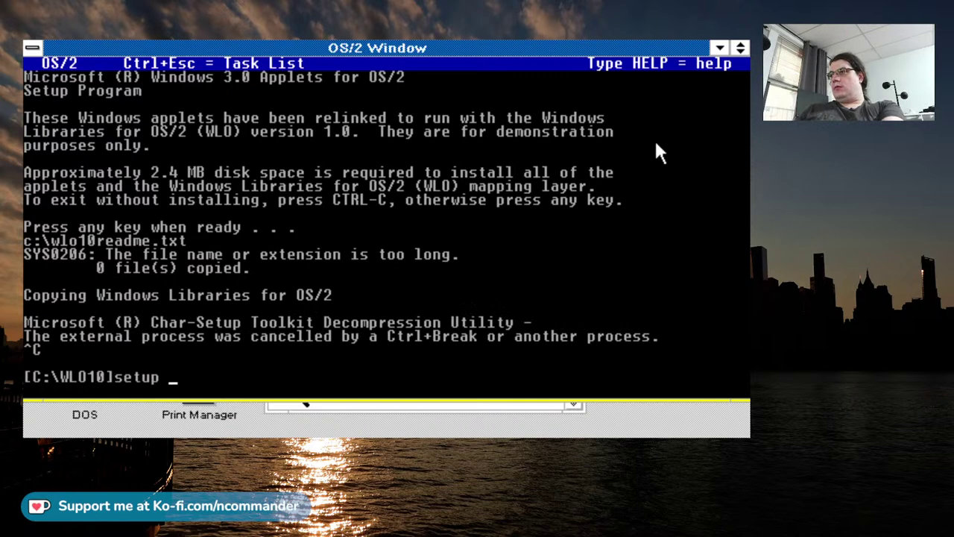
text(c:\applets c:\wl)
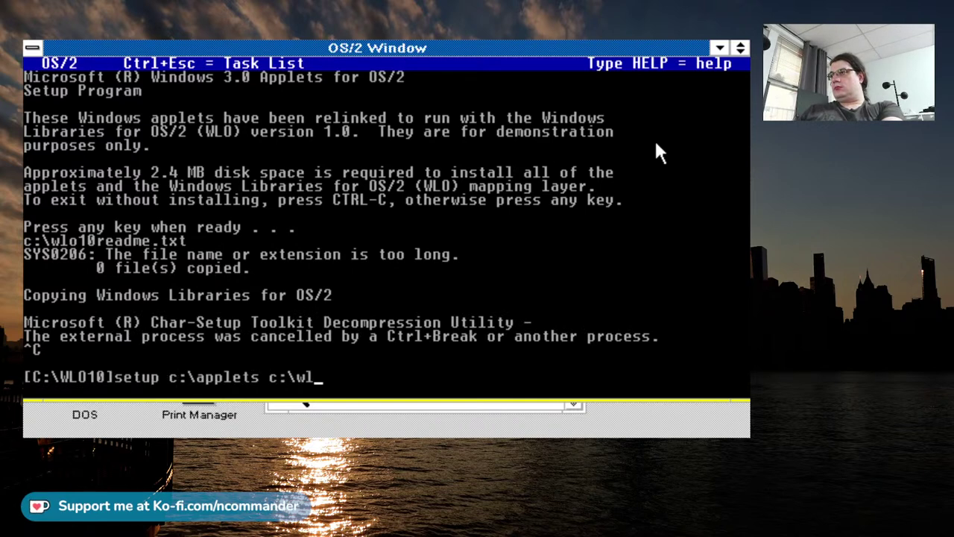
text(o10\)
key(Return)
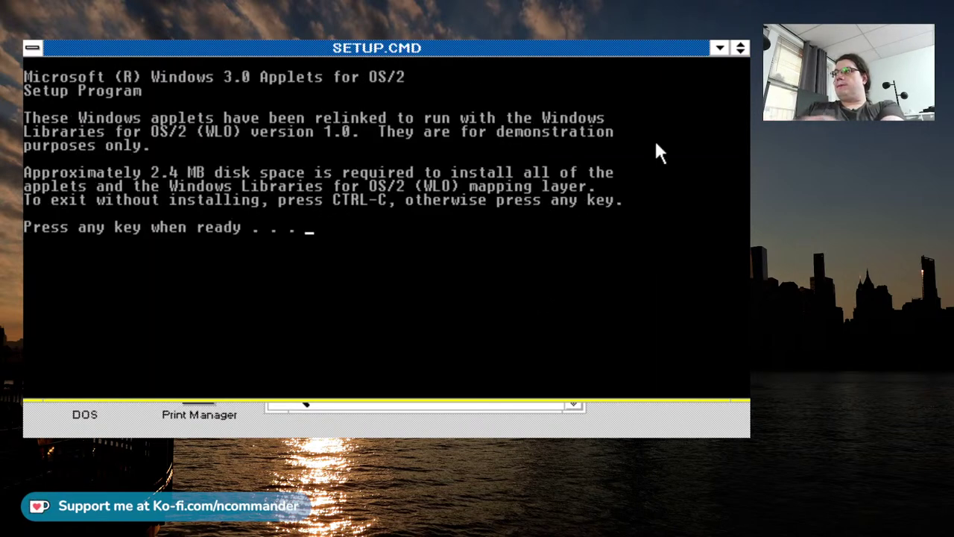
key(Return)
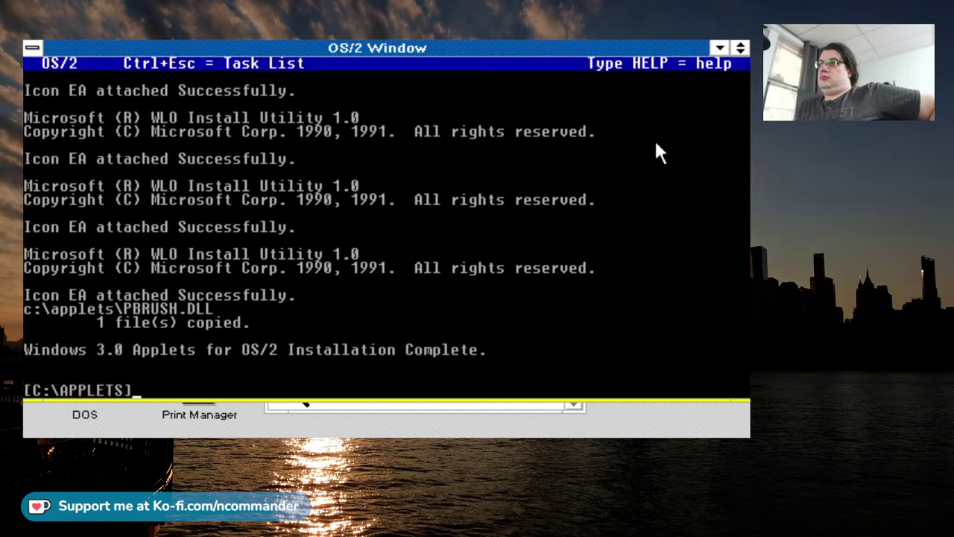
text(exit)
key(Return)
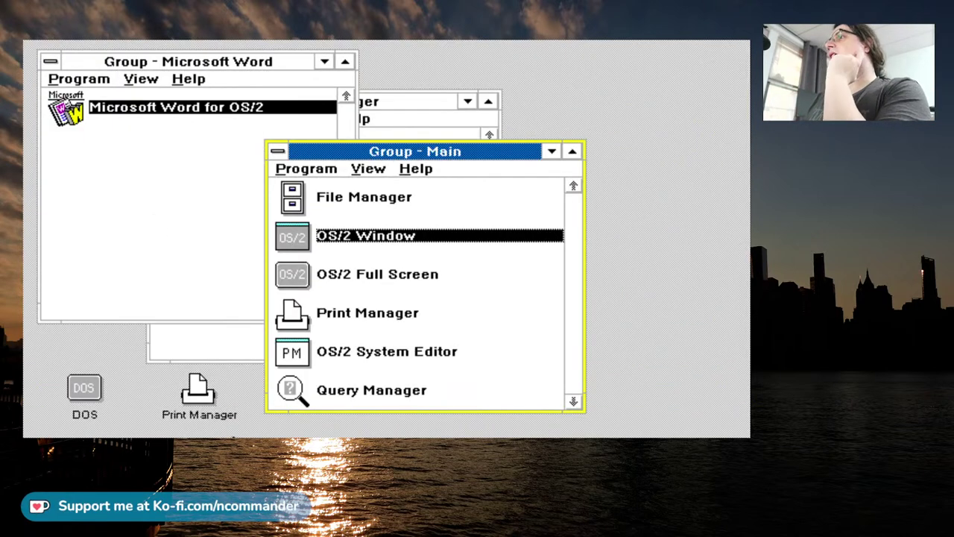
Open File Manager from the Main group and show the contents of the C:\APPLETS directory.
click(229, 348)
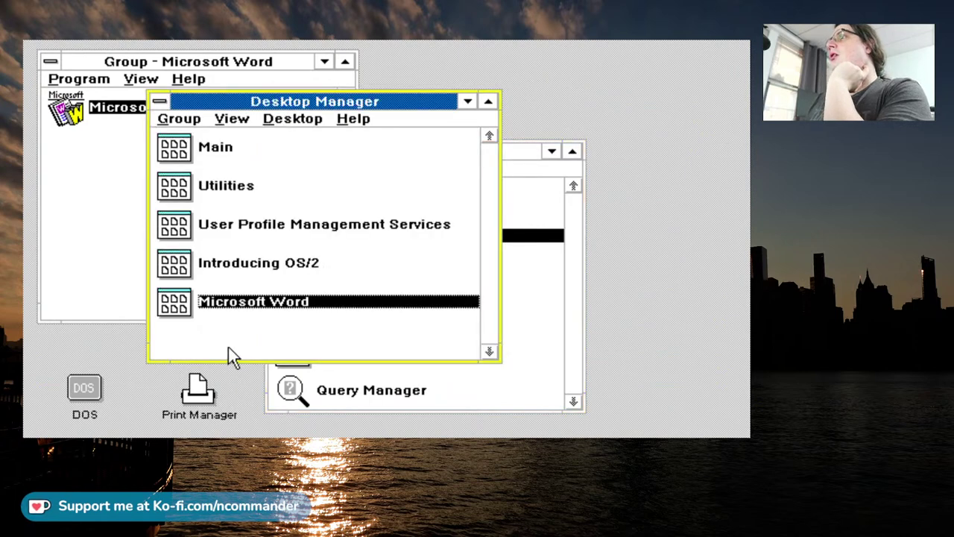
double_click(219, 147)
double_click(345, 192)
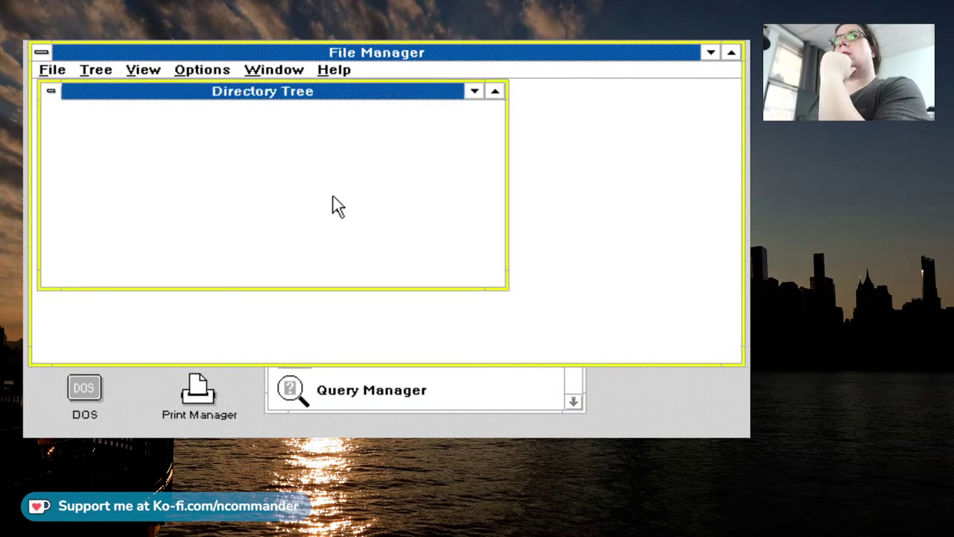
click(146, 184)
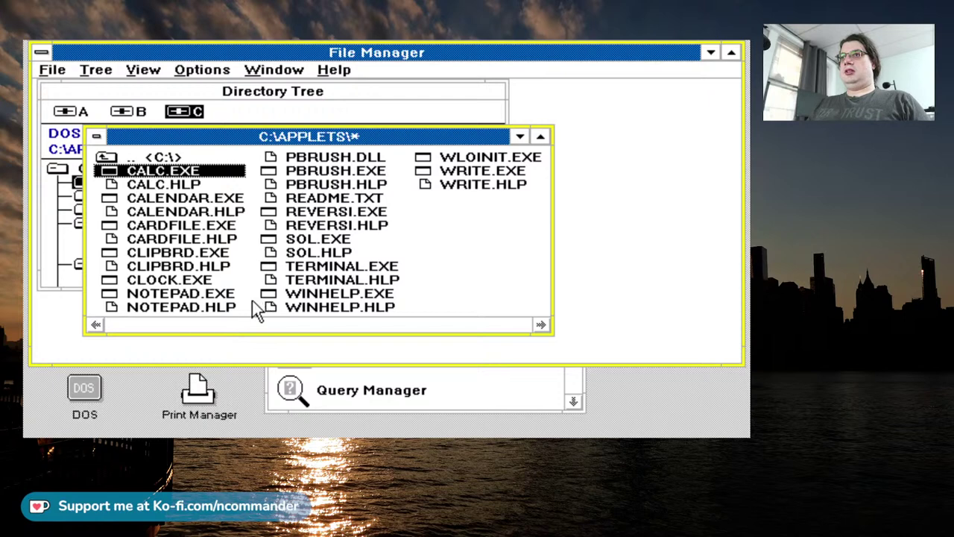
Try to run CLIPBRD.HLP from the applets directory and dismiss the error message.
key(Down)
key(Down)
key(Down)
key(Down)
key(Down)
key(Down)
key(Down)
key(Return)
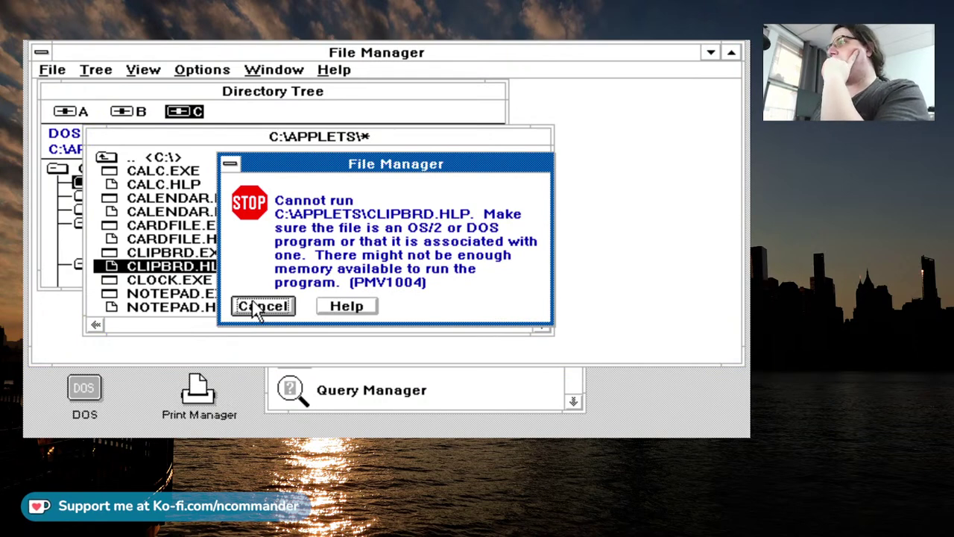
click(254, 307)
Select CALC.EXE in the C:\APPLETS directory.
key(Up)
key(Up)
key(Up)
key(Up)
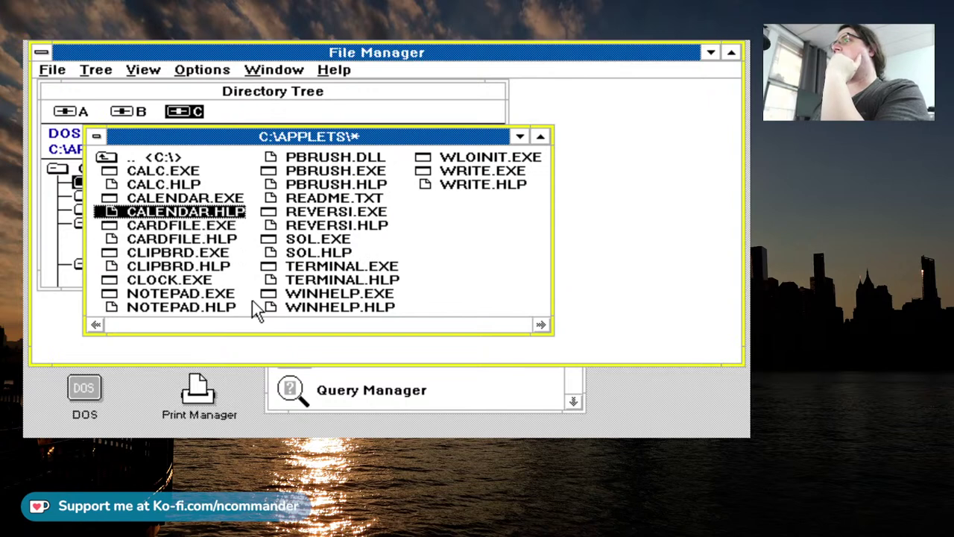
key(Up)
key(Up)
key(Up)
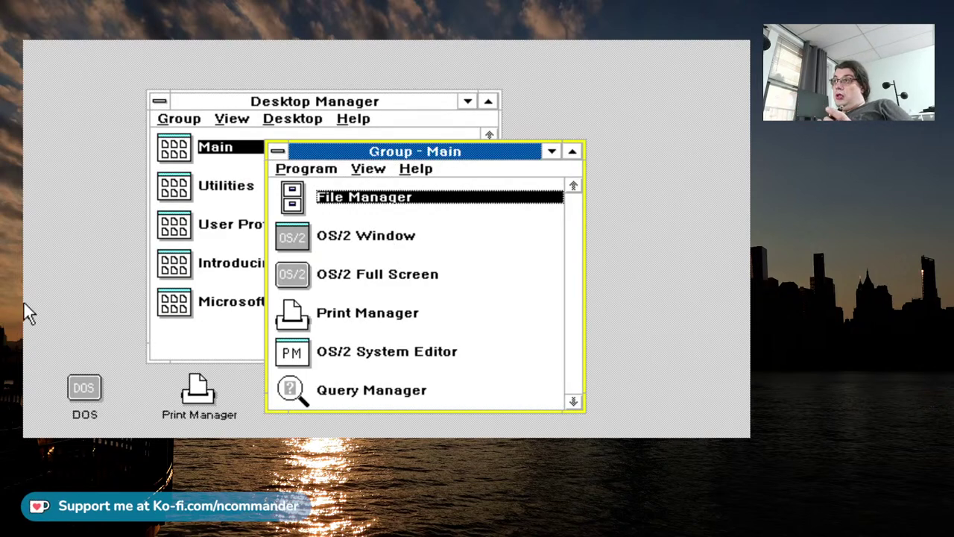
Open a maximized OS/2 Window from the Main group and change into the \applets directory.
double_click(322, 244)
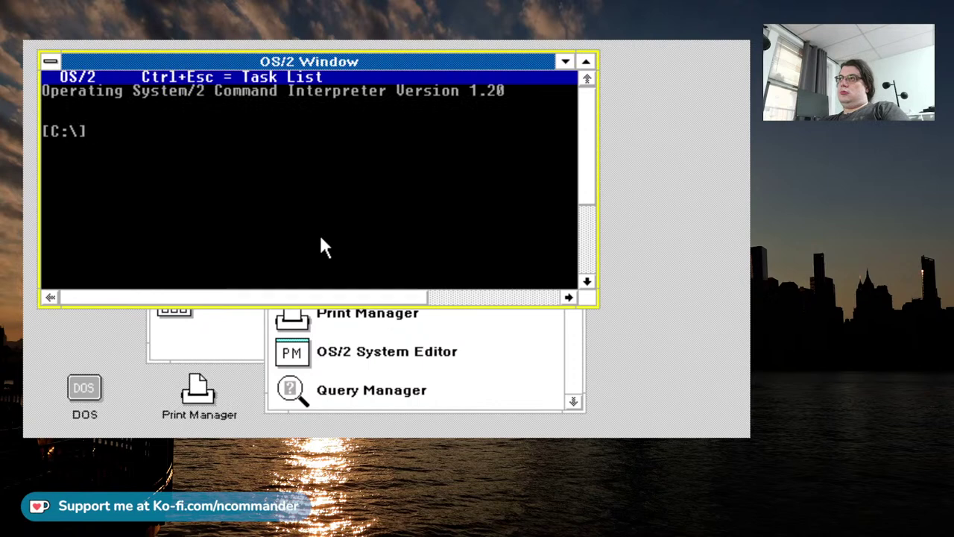
click(589, 63)
text(cd \a)
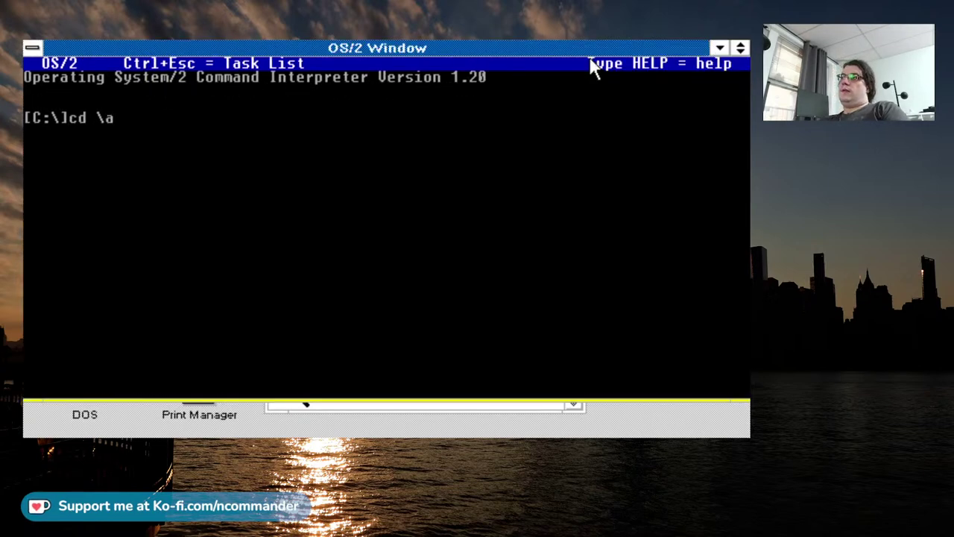
text(pplets)
key(Return)
List the applets directory in wide format and run calc.
text(dir /w)
key(Return)
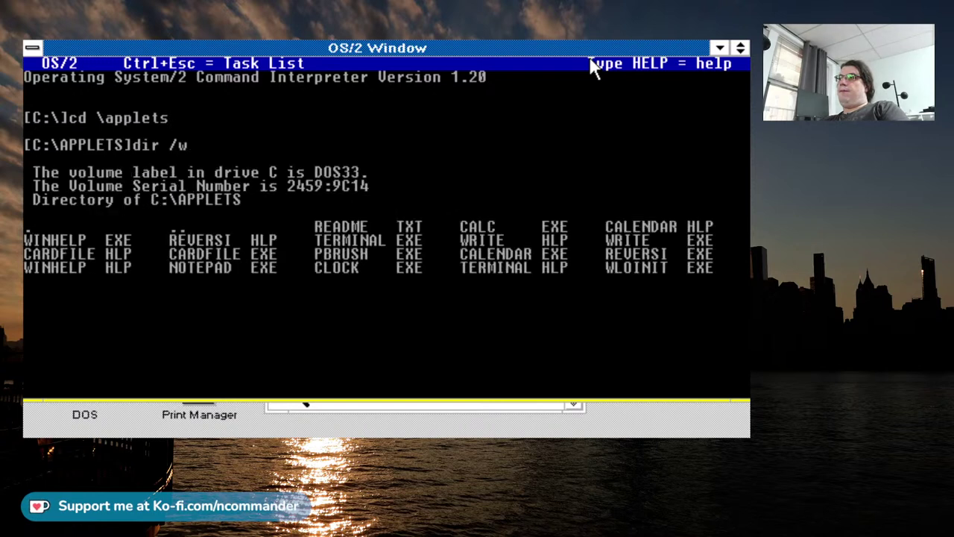
text(calc)
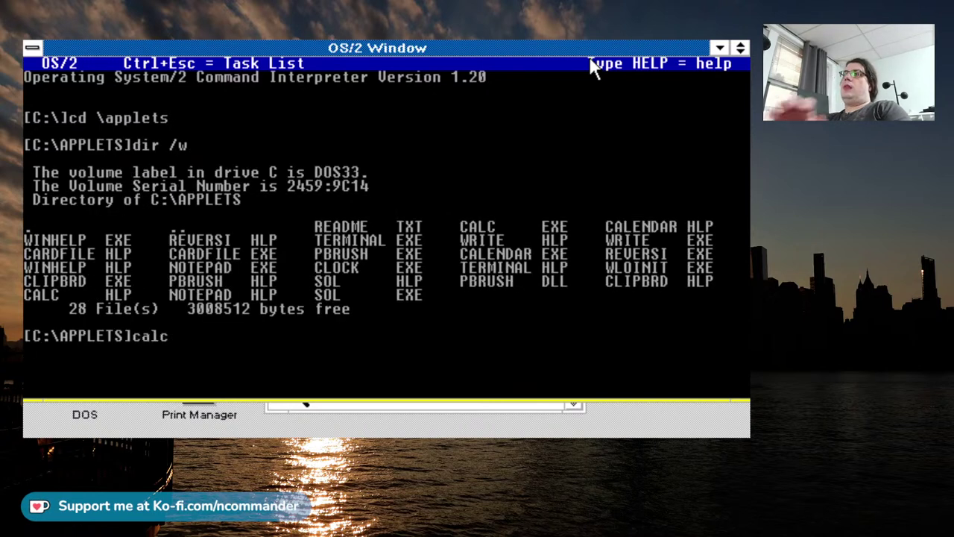
key(Return)
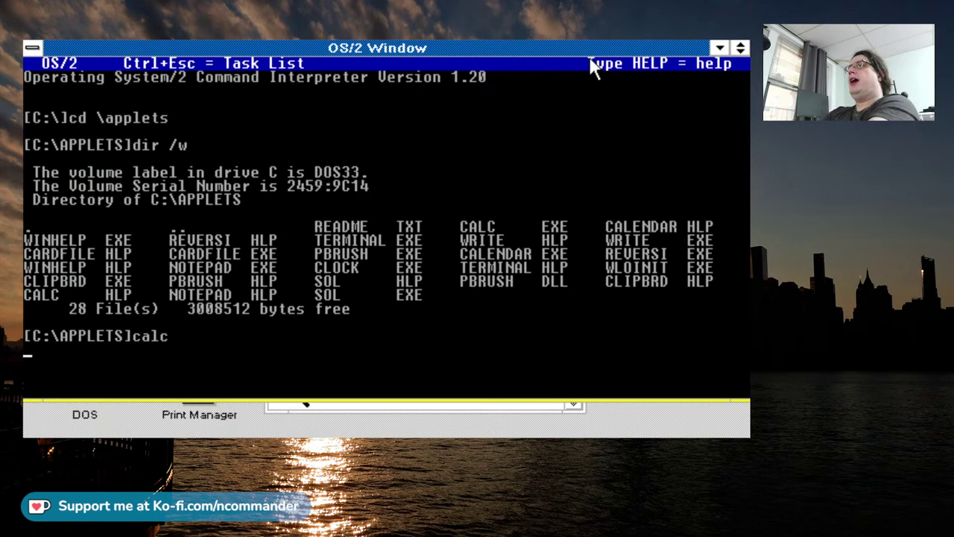
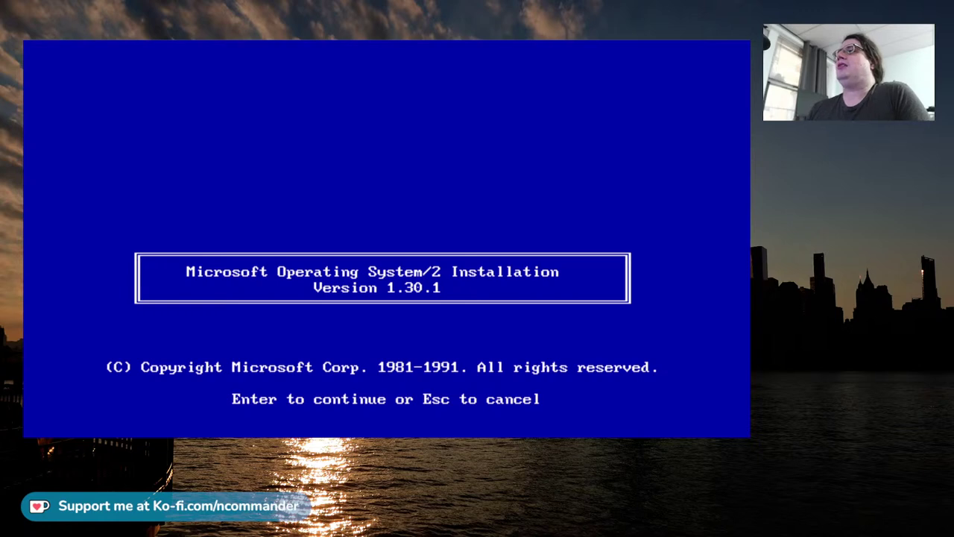
Start the Microsoft Operating System/2 1.30.1 installation and continue past the welcome, introduction, file systems and disk space screens.
key(Return)
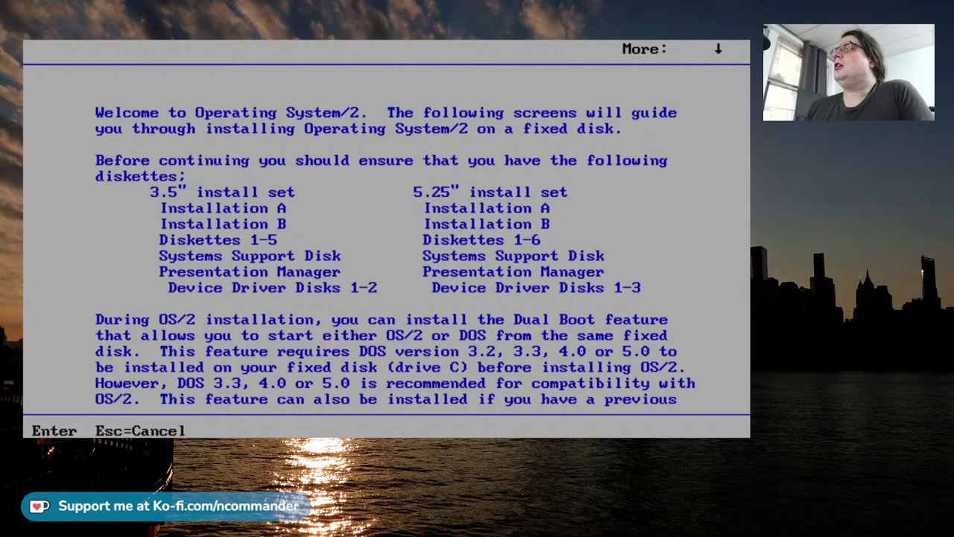
key(Page_Down)
key(Page_Up)
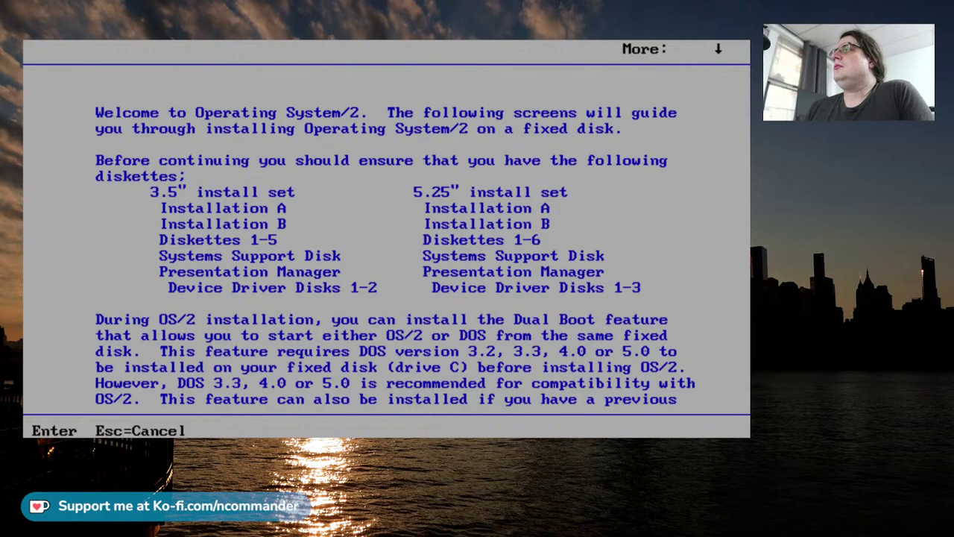
key(Return)
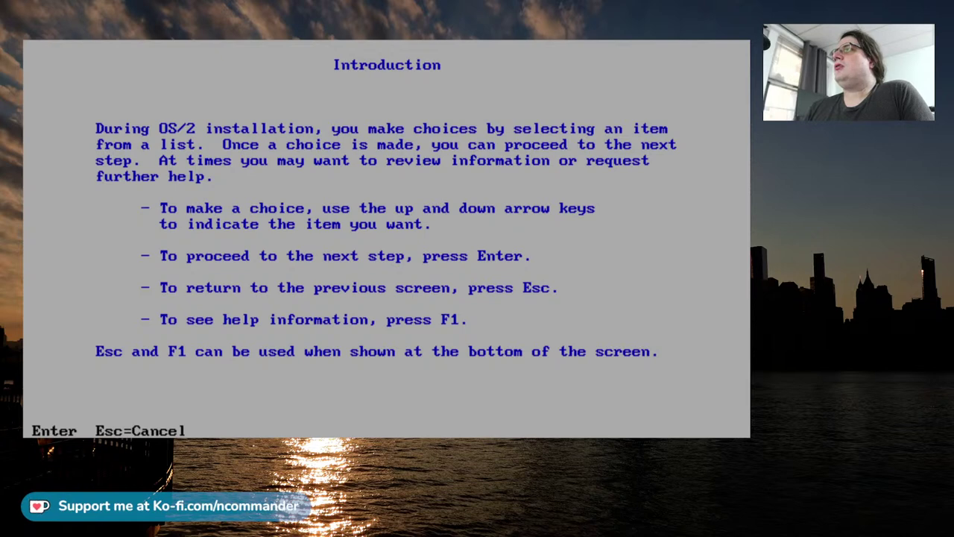
key(Return)
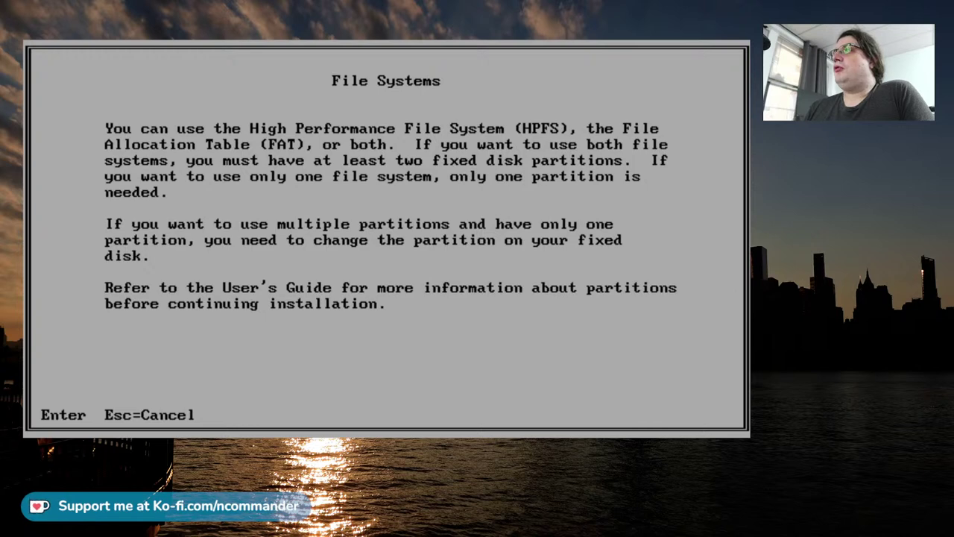
key(Return)
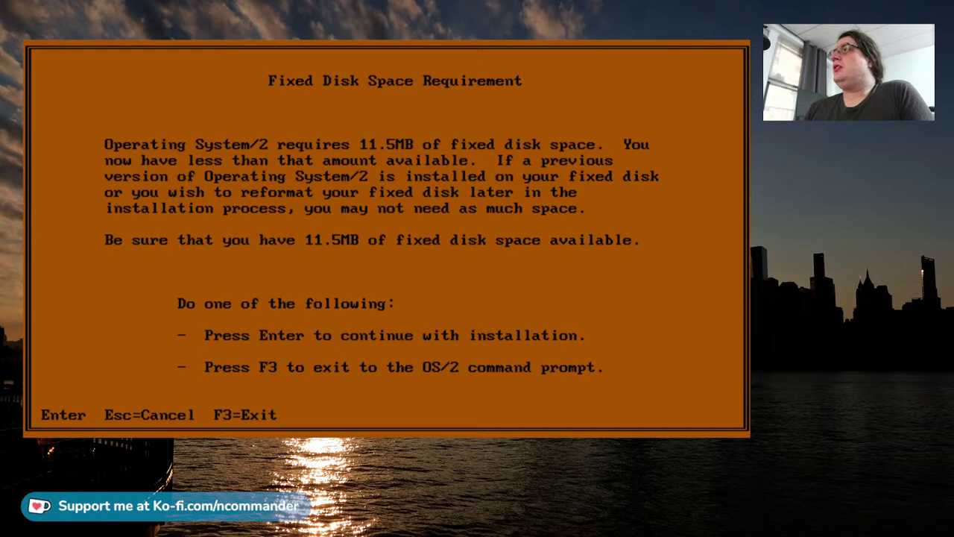
key(Return)
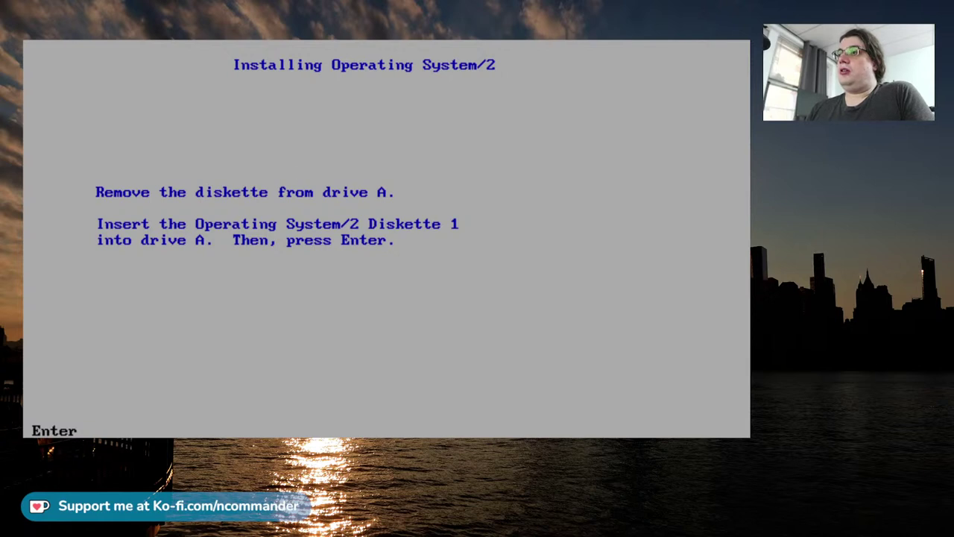
Continue the installation with Operating System/2 Diskette 1 in drive A and choose to format the primary partition.
key(Return)
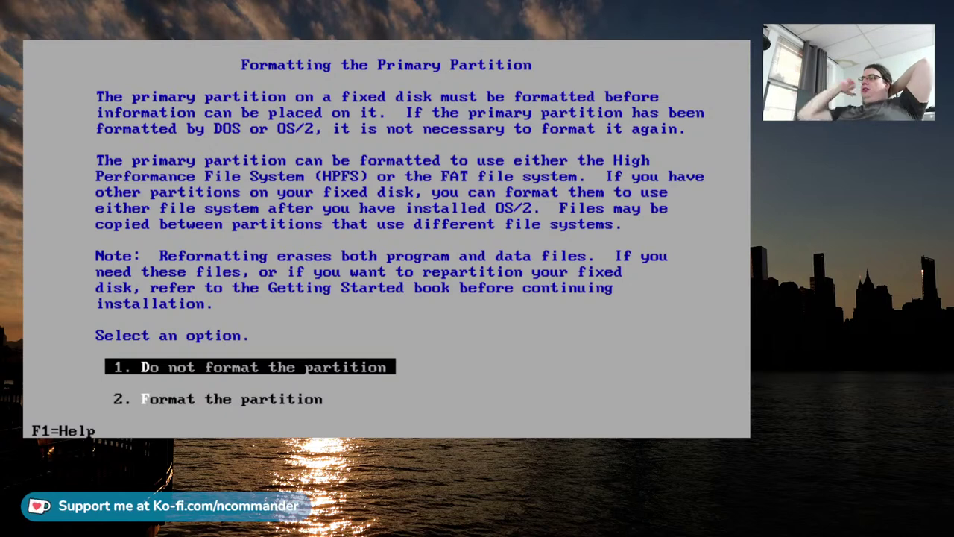
key(Down)
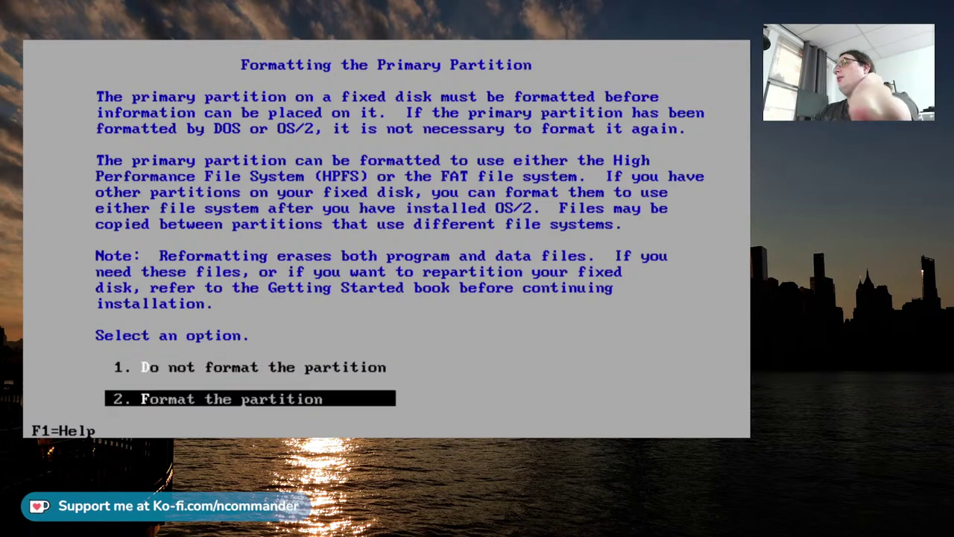
key(Return)
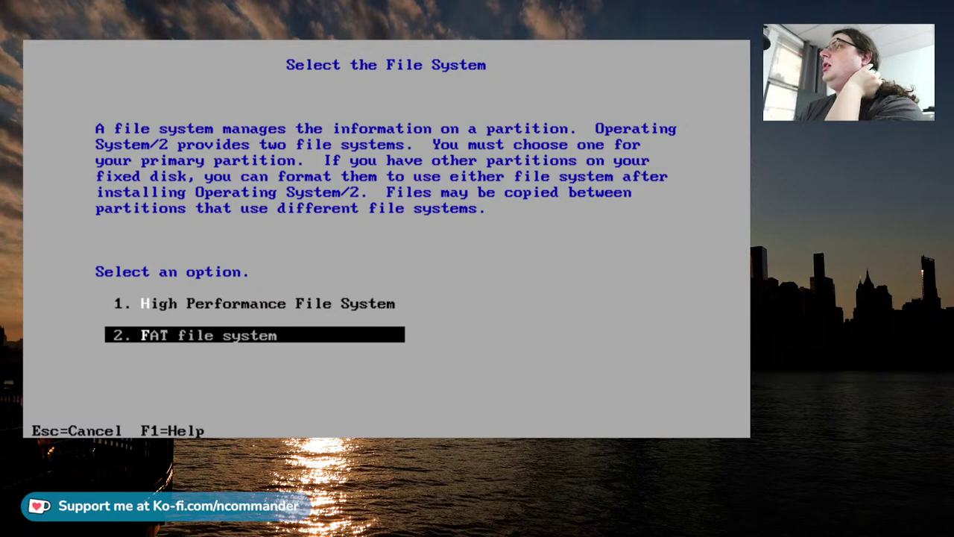
Choose the High Performance File System for the primary partition and continue the installation.
key(Up)
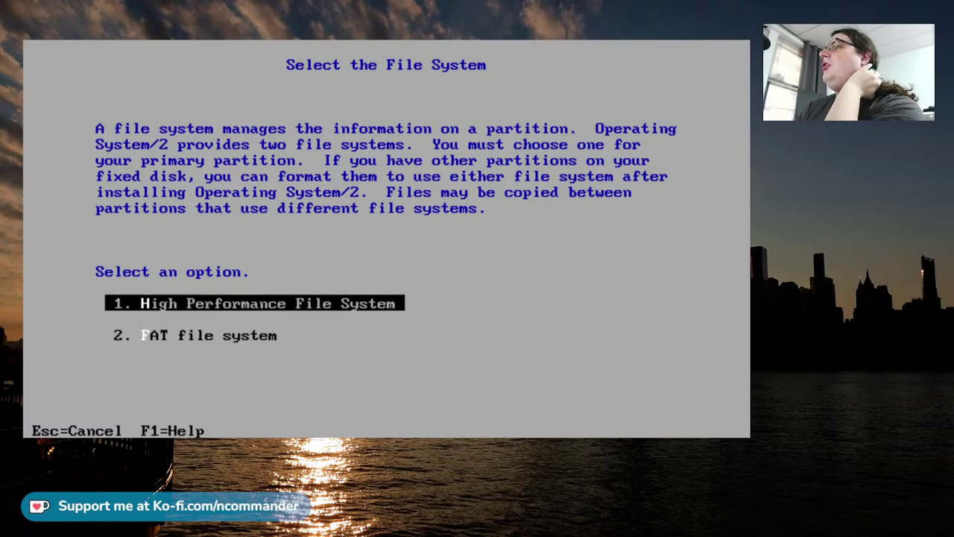
key(Return)
key(Return)
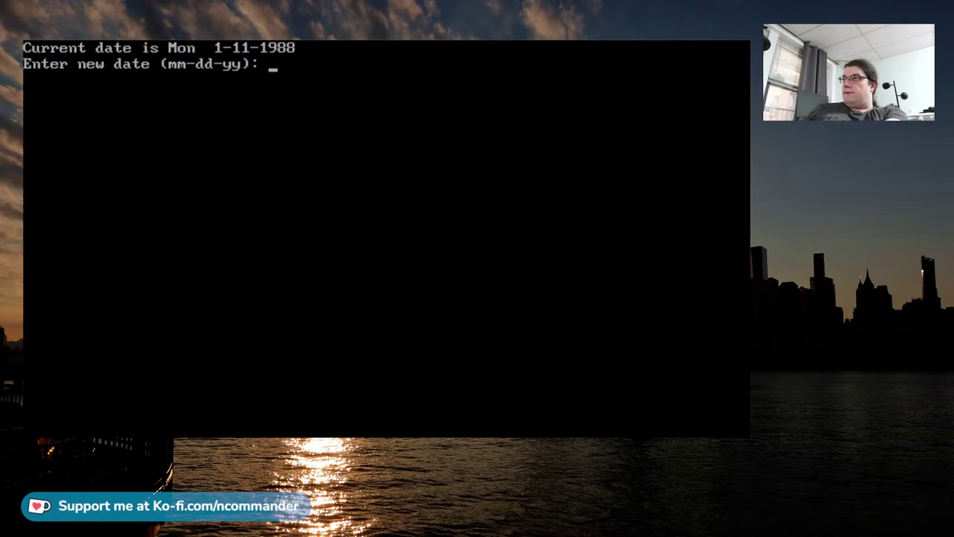
Accept the DOS startup date and time unchanged, then format drive C: and confirm erasing its data.
key(Return)
key(Return)
text(format c: )
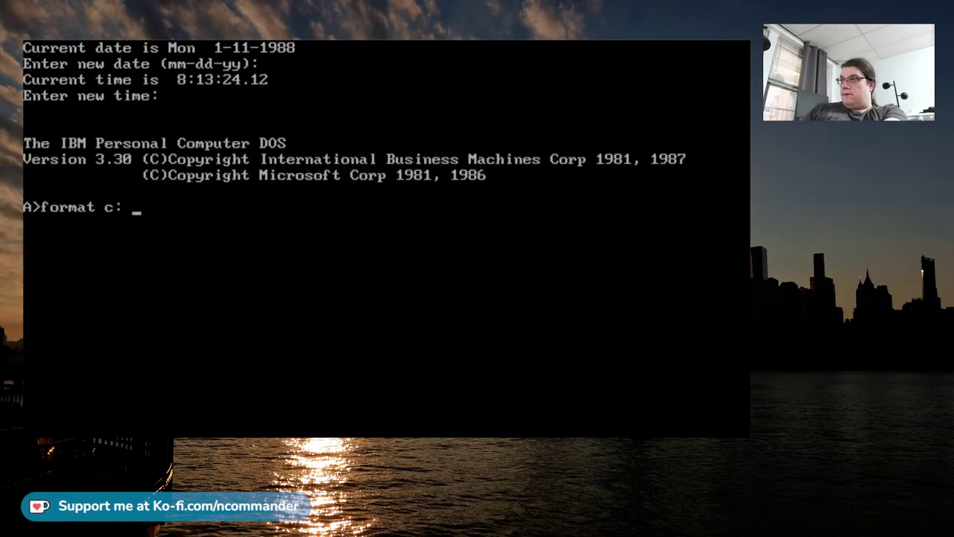
text(/q)
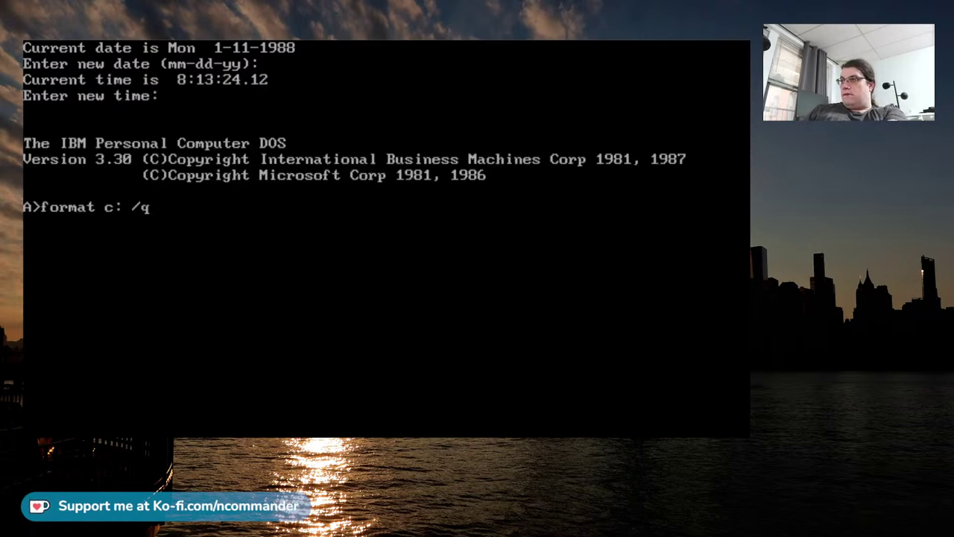
key(BackSpace)
key(BackSpace)
key(Return)
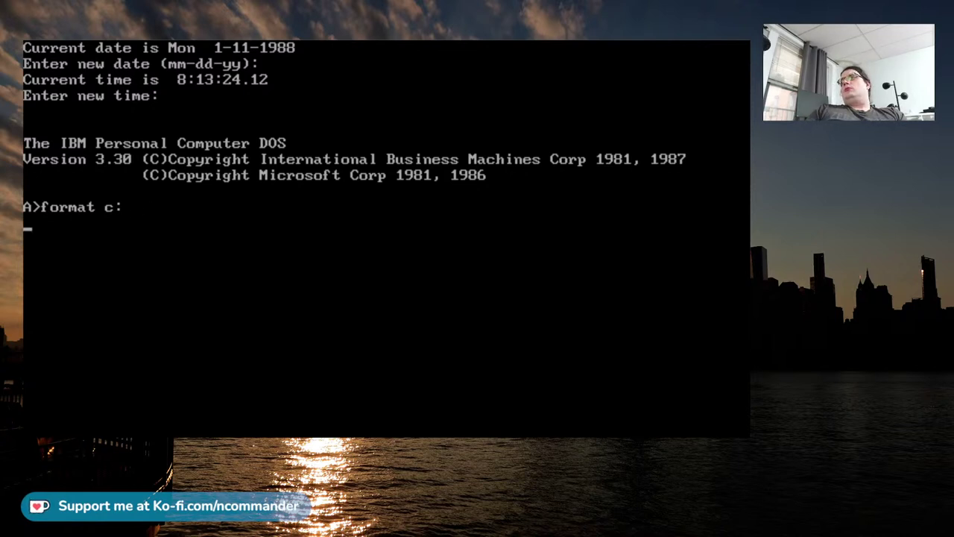
text(y)
key(Return)
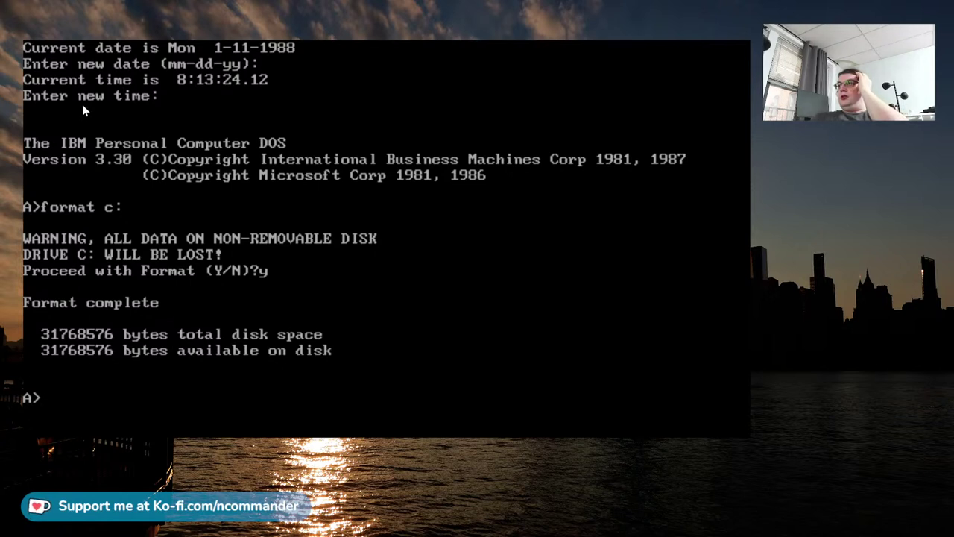
Restart into the Microsoft Operating System/2 1.30.1 installation and continue past the welcome, introduction and file systems screens.
key(ctrl+alt+Delete)
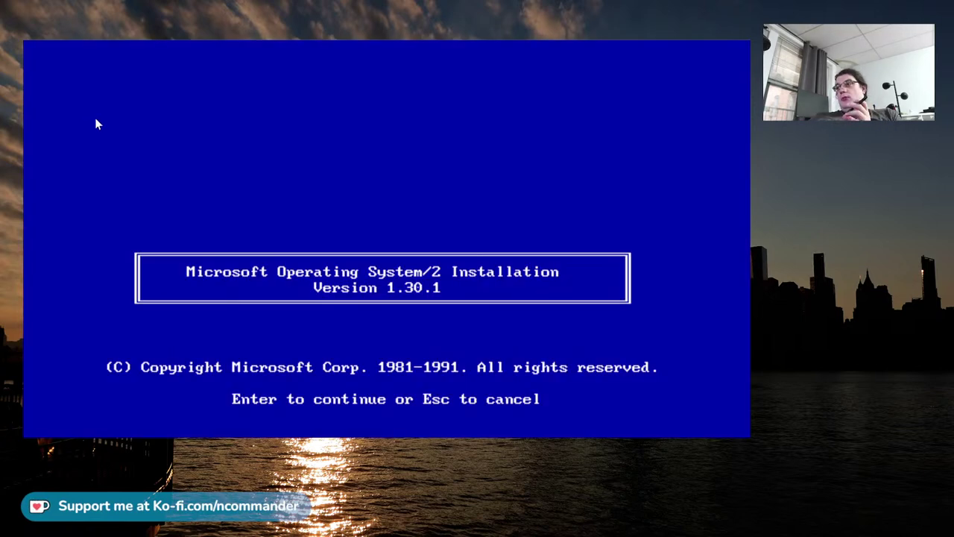
key(Return)
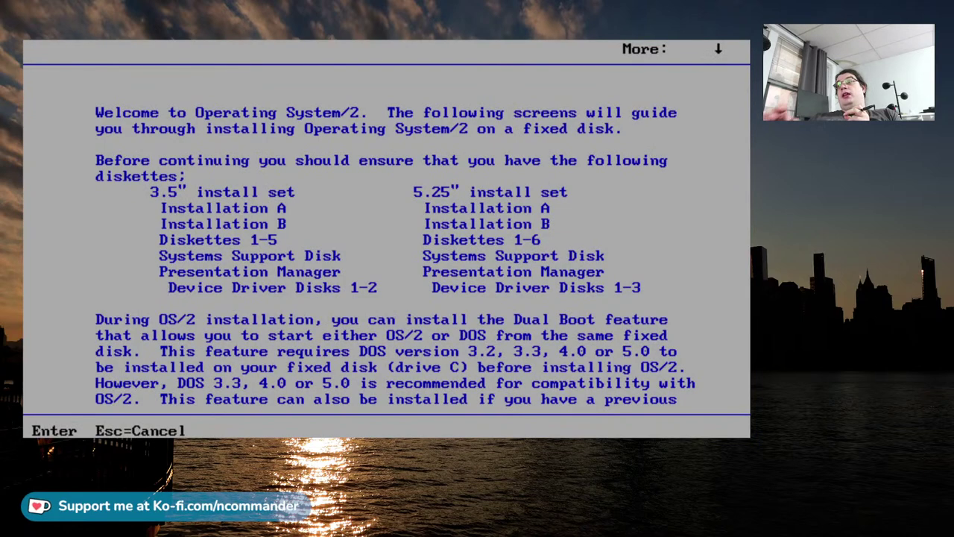
key(Return)
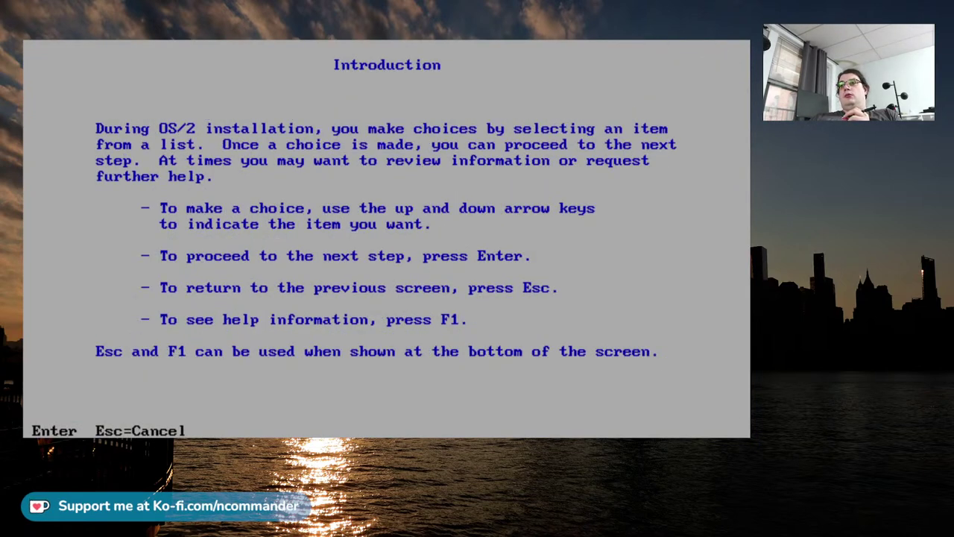
key(Return)
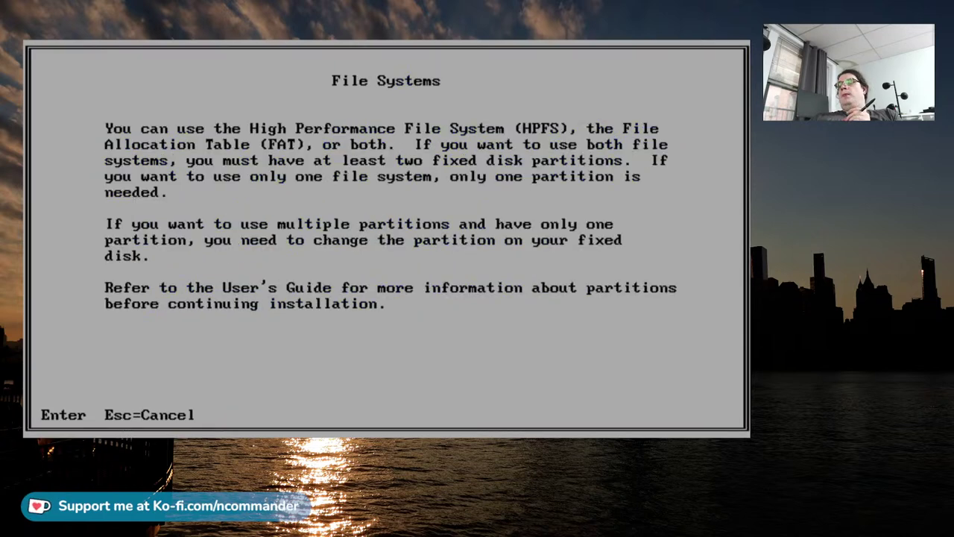
key(Return)
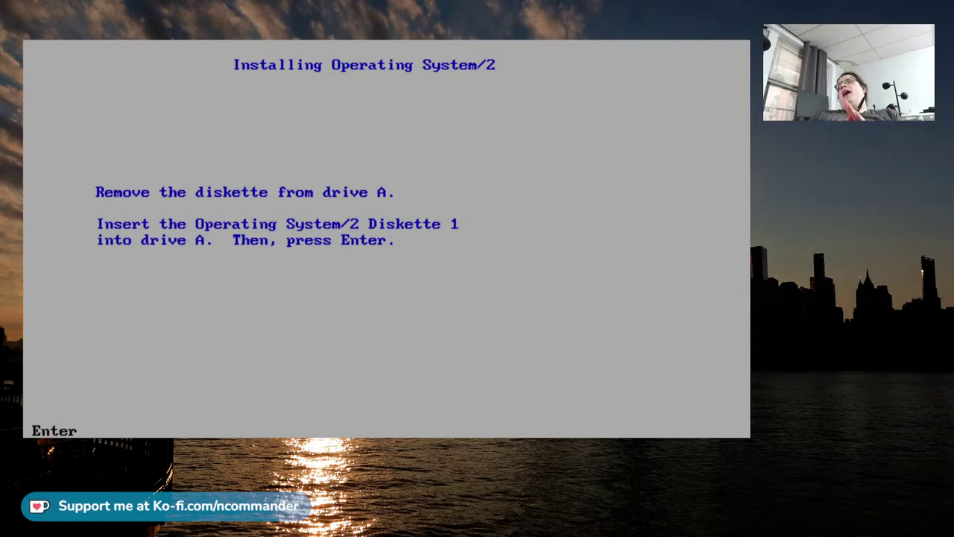
Continue with Operating System/2 Diskette 1 in drive A, leaving the primary partition unformatted and passing the Dual Boot warning.
key(Return)
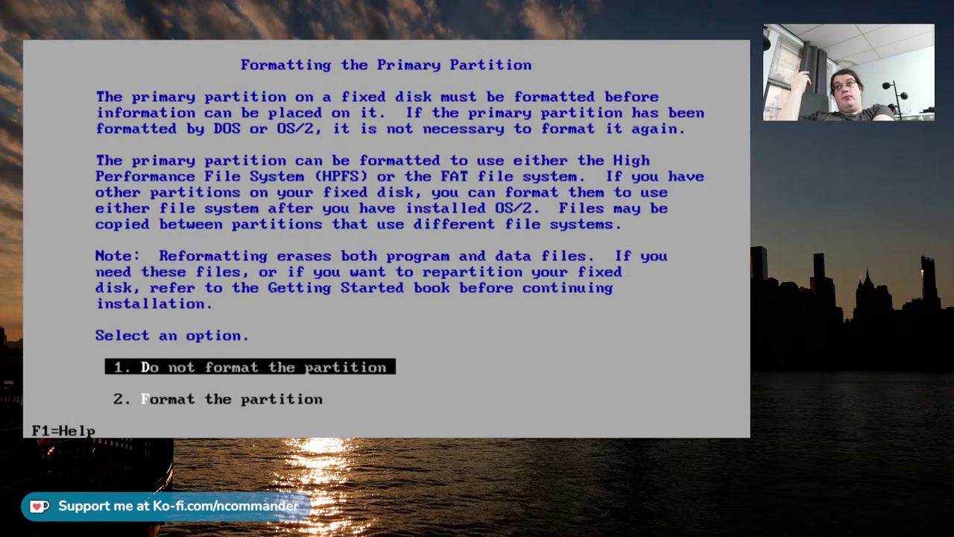
click(98, 367)
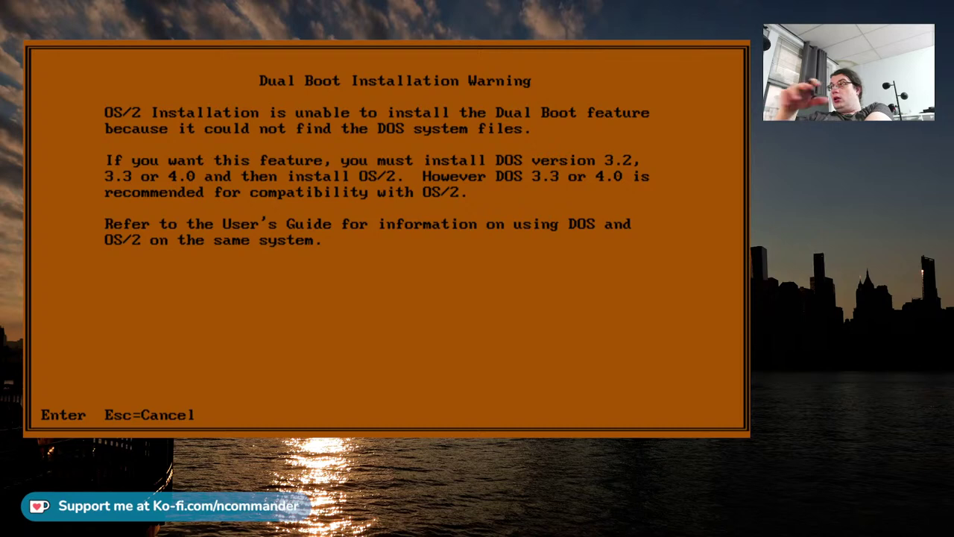
key(Return)
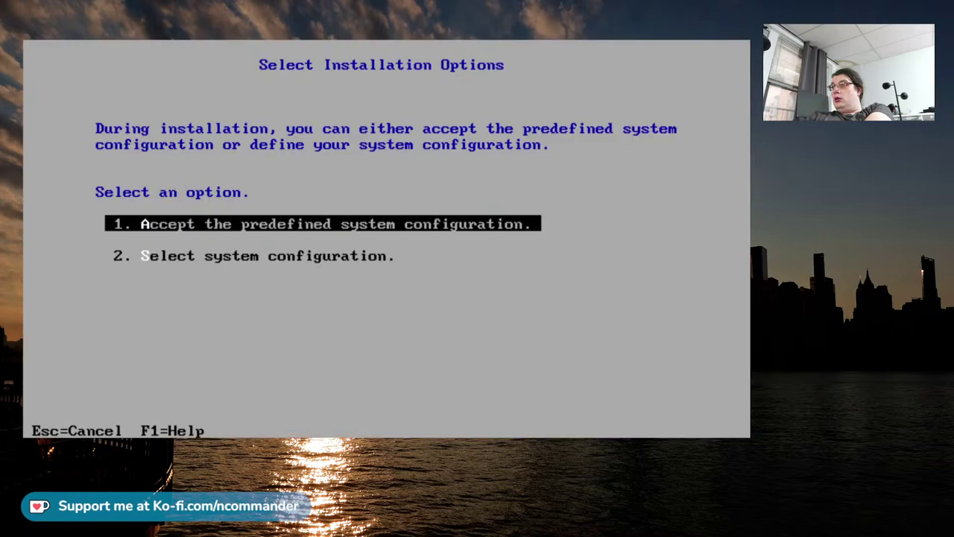
Accept the predefined system configuration with the Enhanced Graphics Adapter as the only display adapter and Microsoft Mouse, Serial Version (039-199 or 056-X99).
key(Return)
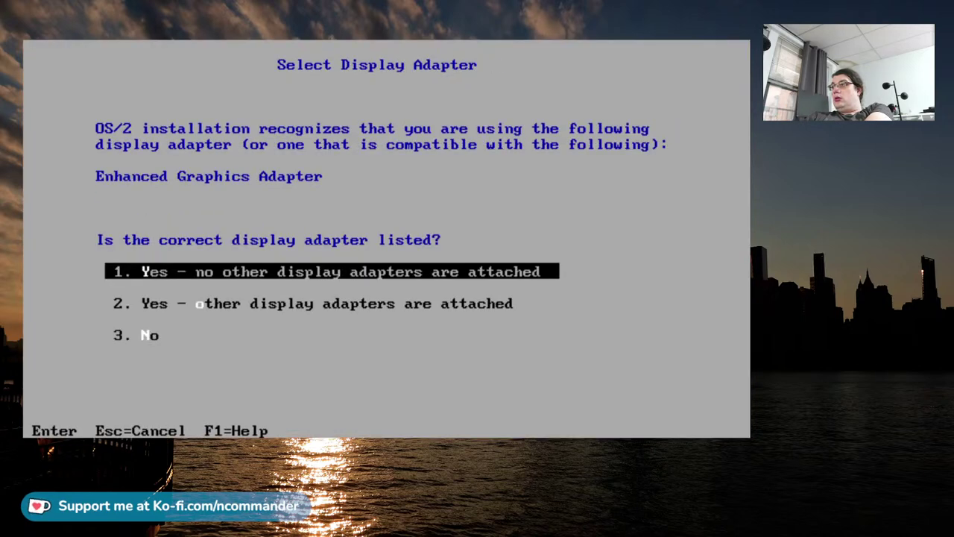
key(Return)
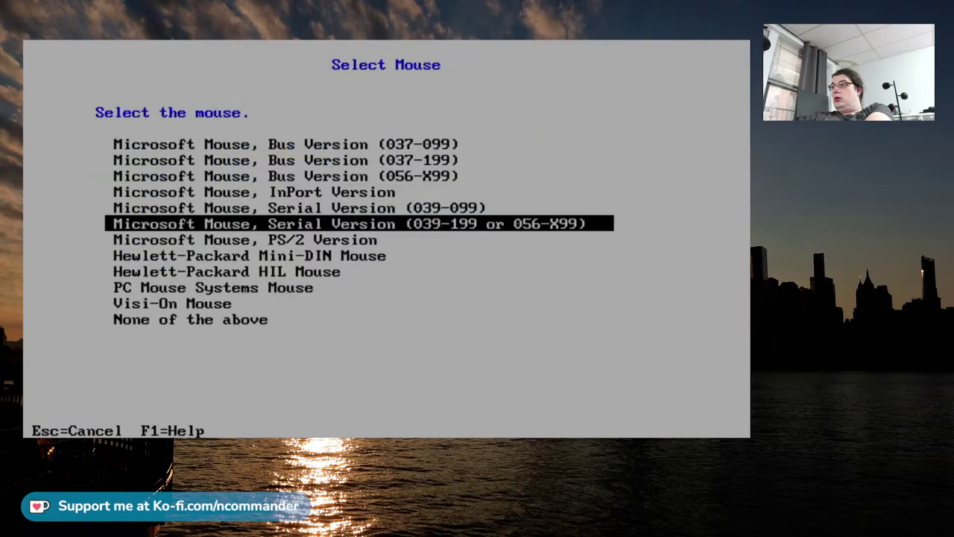
key(Return)
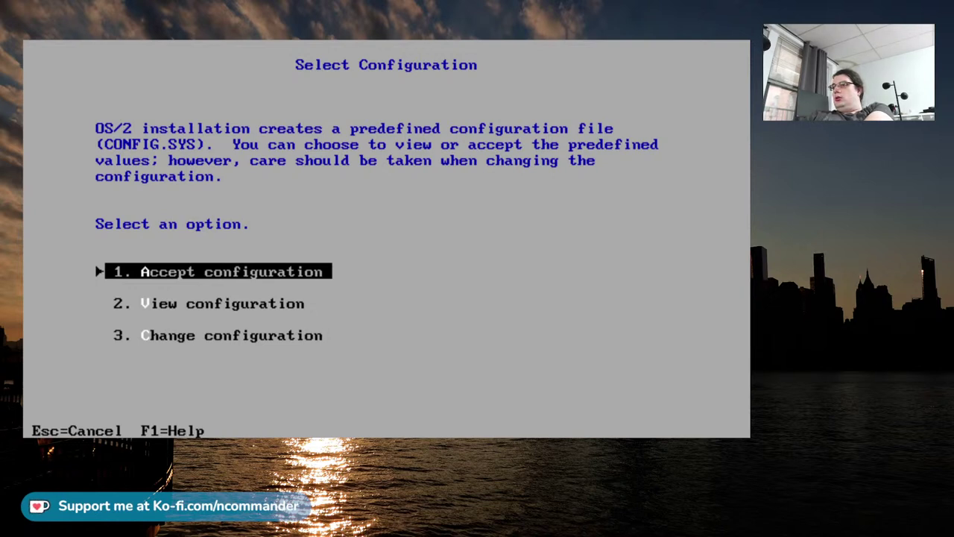
key(Return)
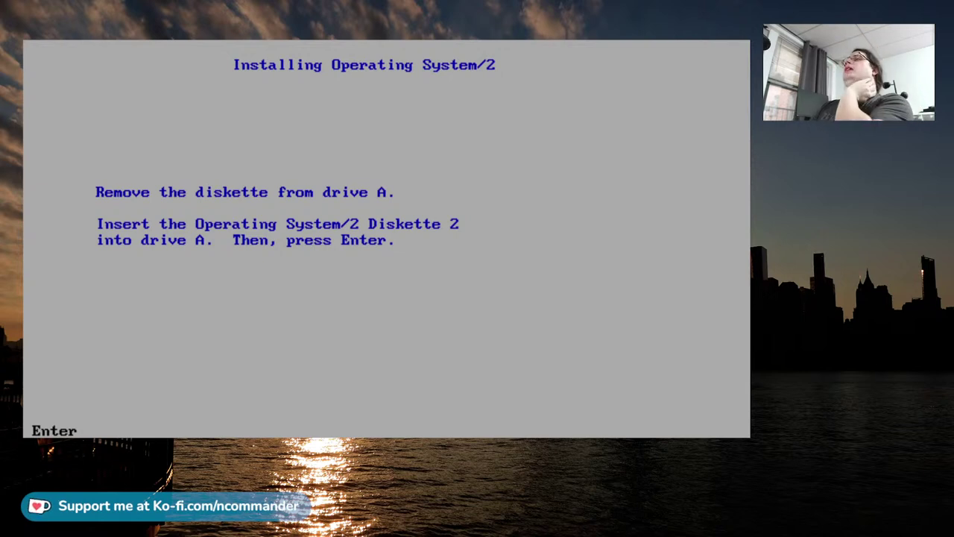
Continue the installation with Operating System/2 Diskettes 2, 3, 4 and 5 in turn in drive A.
key(Return)
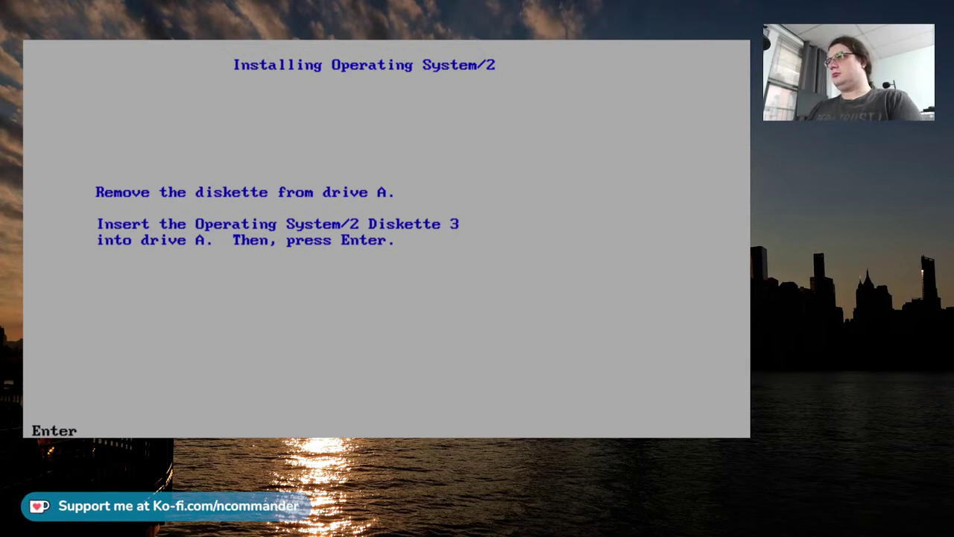
key(Return)
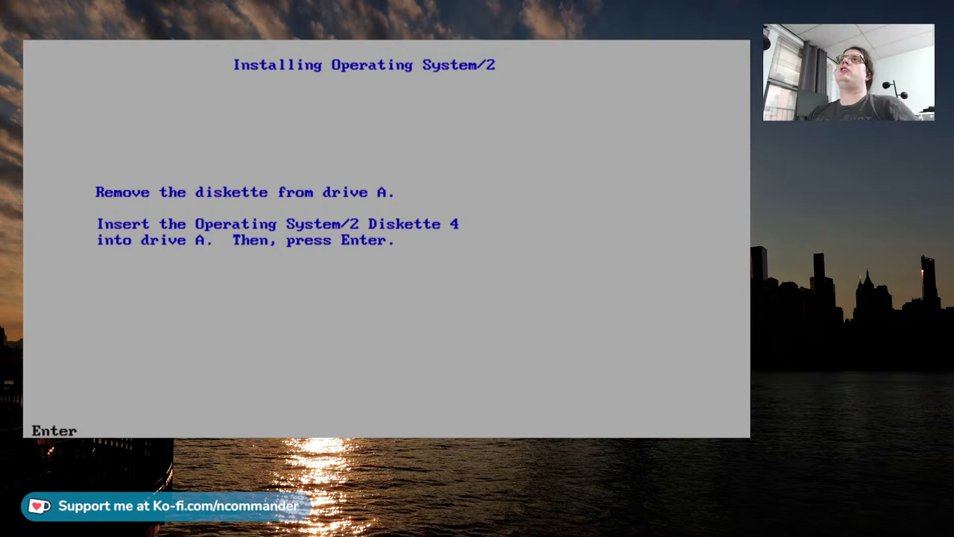
key(Return)
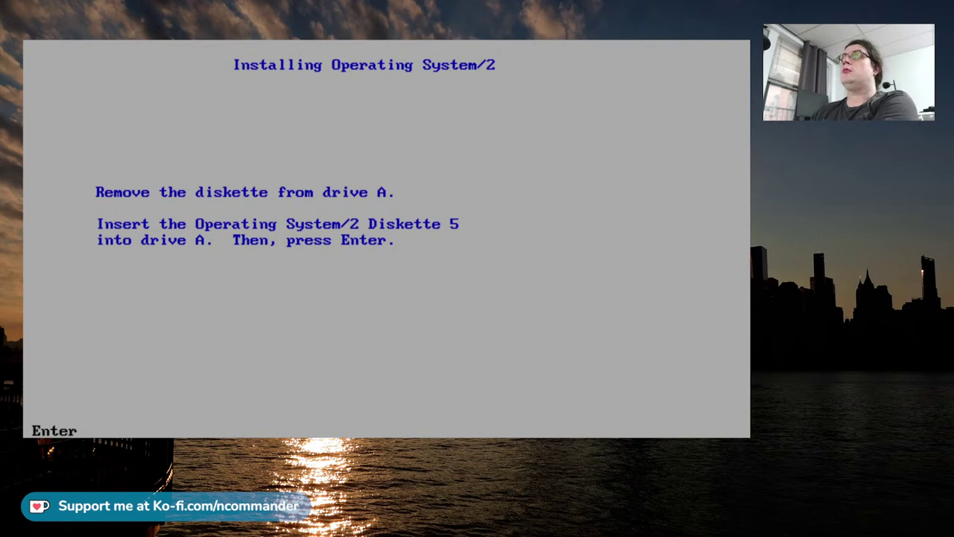
key(Return)
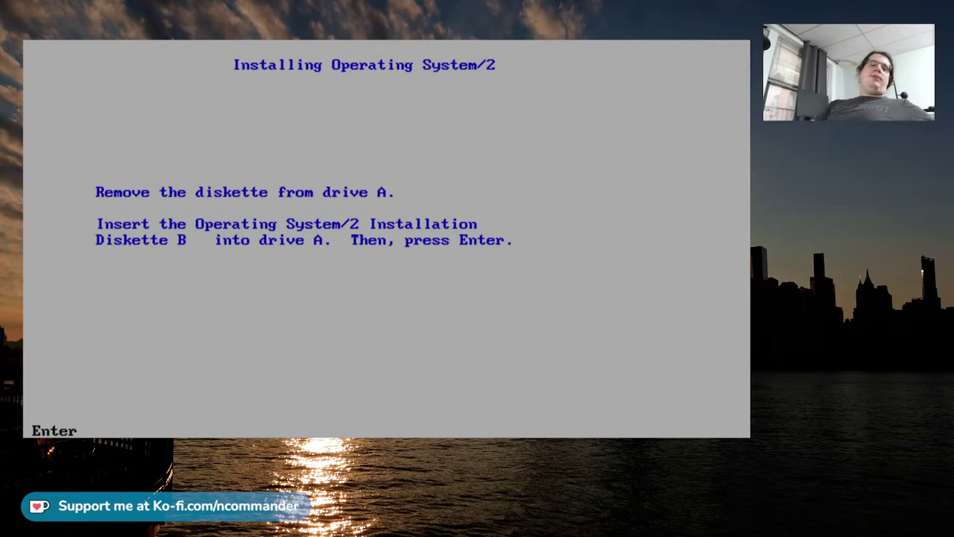
Supply Installation Diskette B, Installation Diskette A, the Systems Support Diskette and Presentation Manager Device Driver Diskette 1 in drive A.
key(Return)
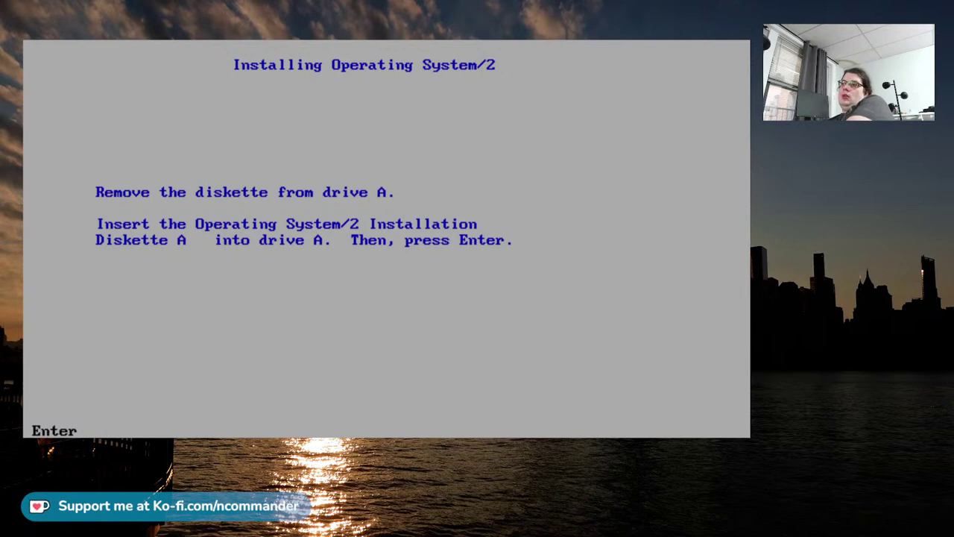
key(Return)
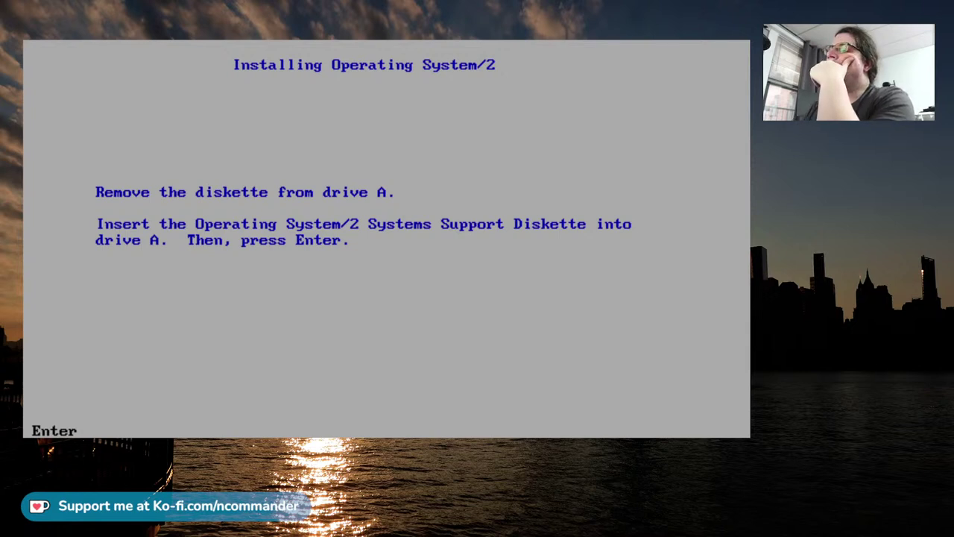
key(Return)
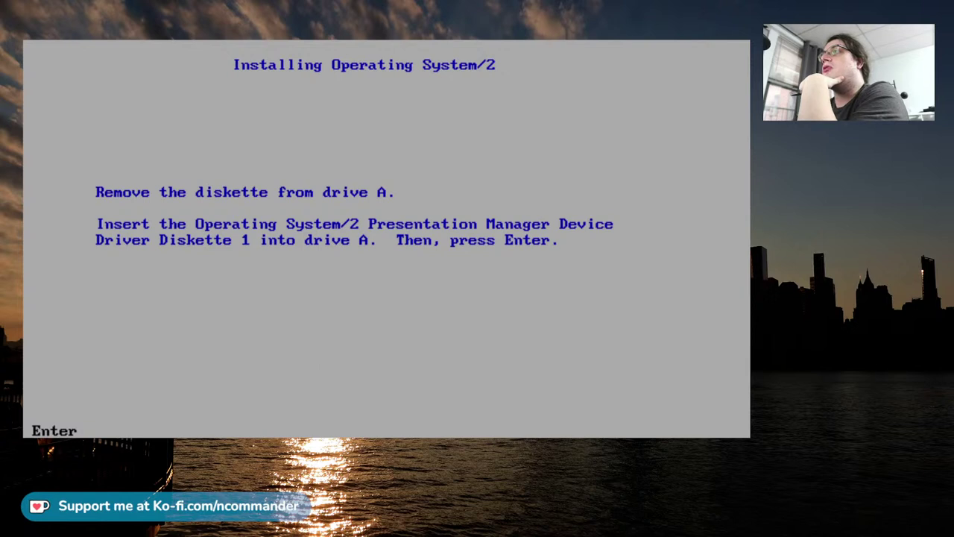
key(Return)
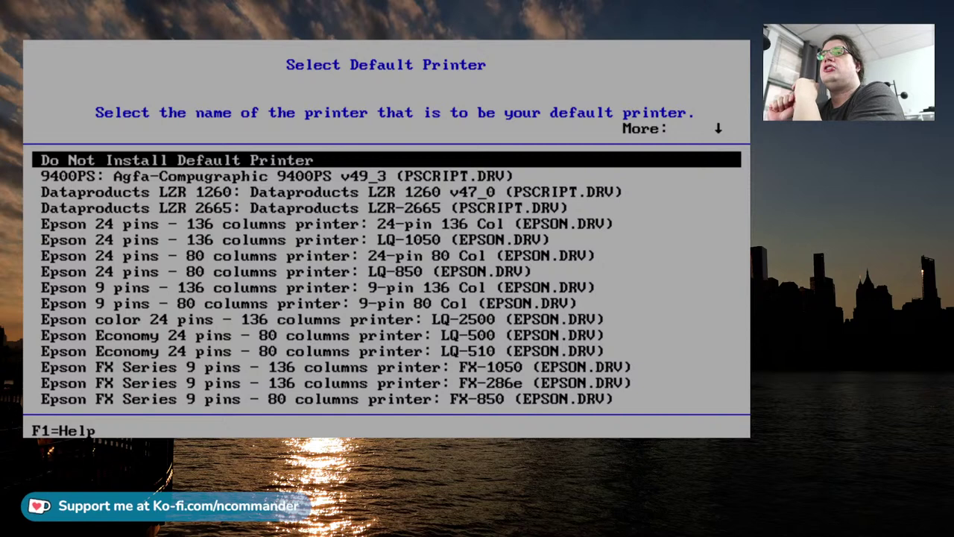
Finish the installation without a default printer or Device Support diskette and restart the machine into Operating System/2.
key(Return)
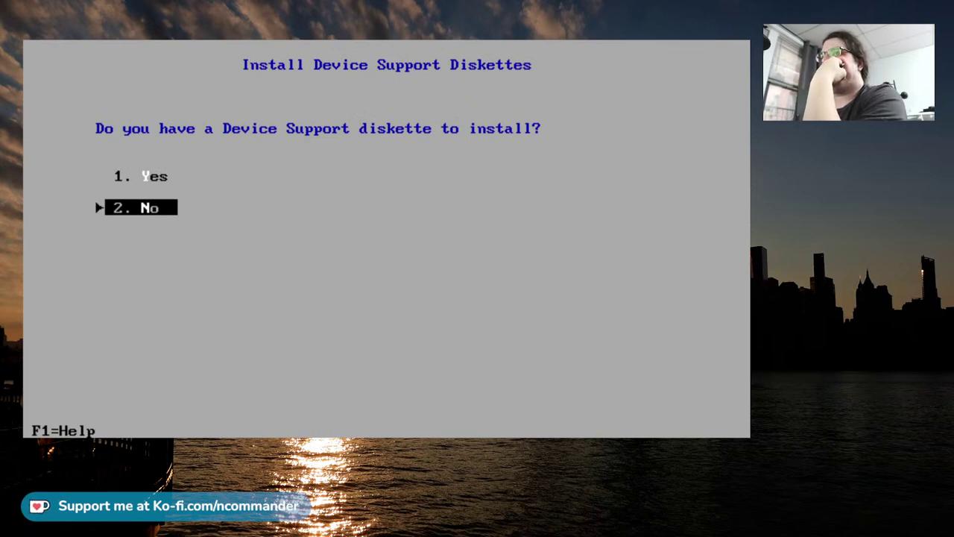
key(Return)
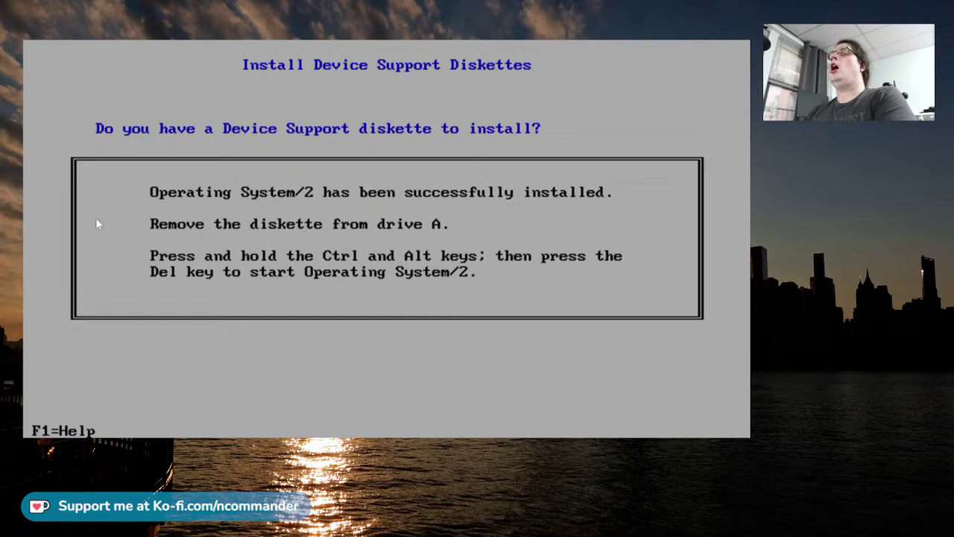
key(ctrl+alt+Delete)
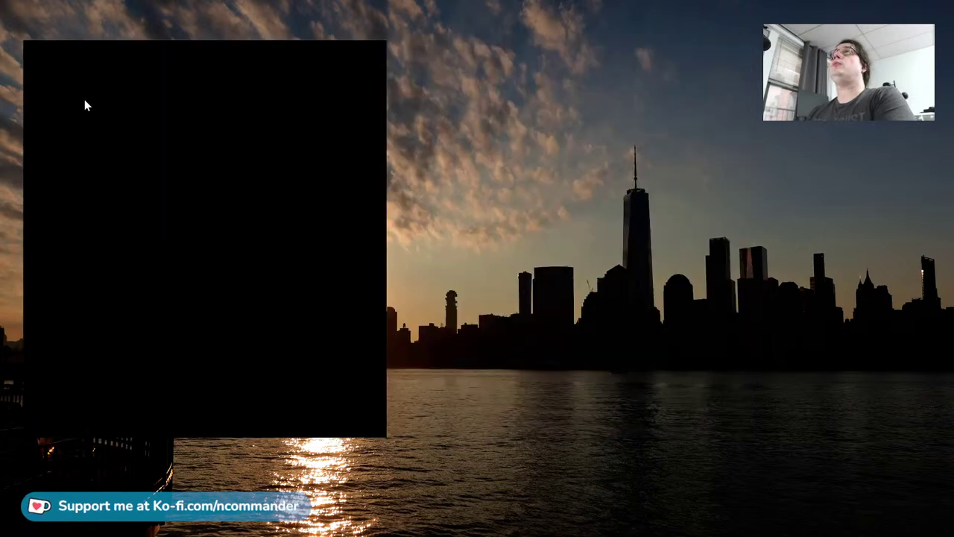
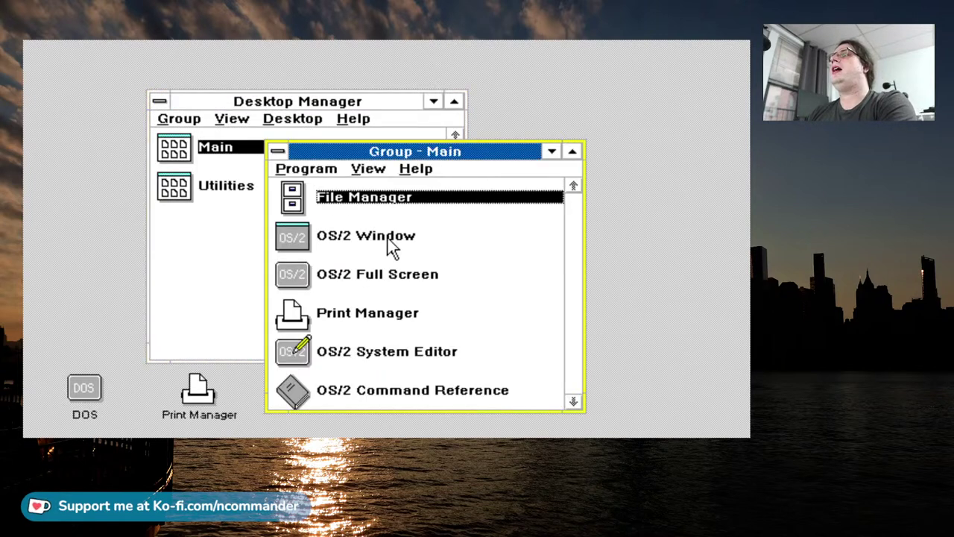
Open an OS/2 Window from the Main group and bring the group window back to the front.
double_click(392, 246)
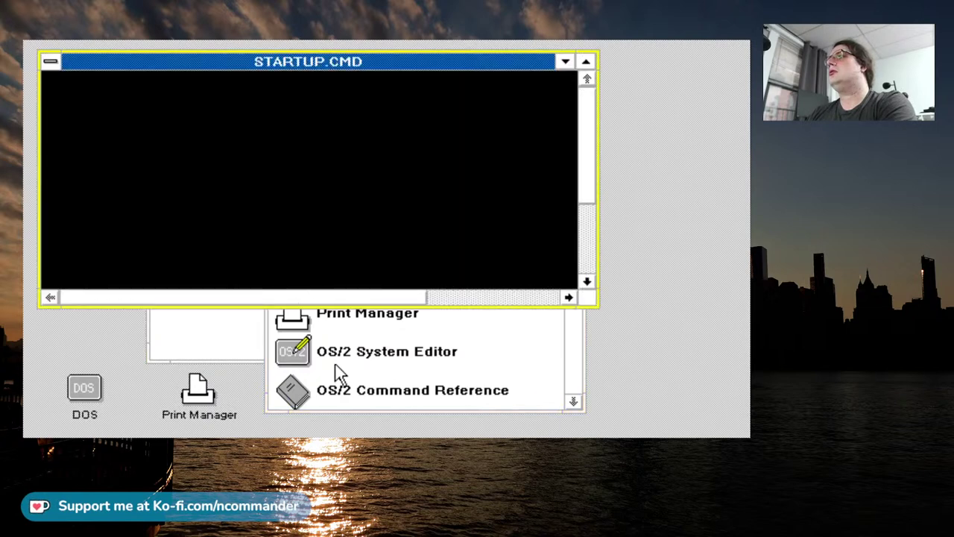
click(561, 377)
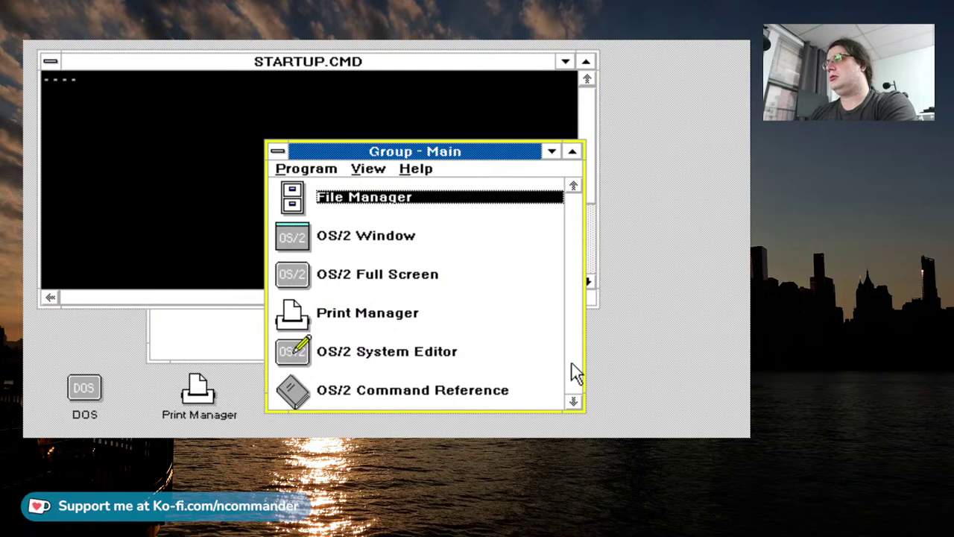
key(End)
key(Up)
key(Up)
key(Up)
key(Up)
key(Up)
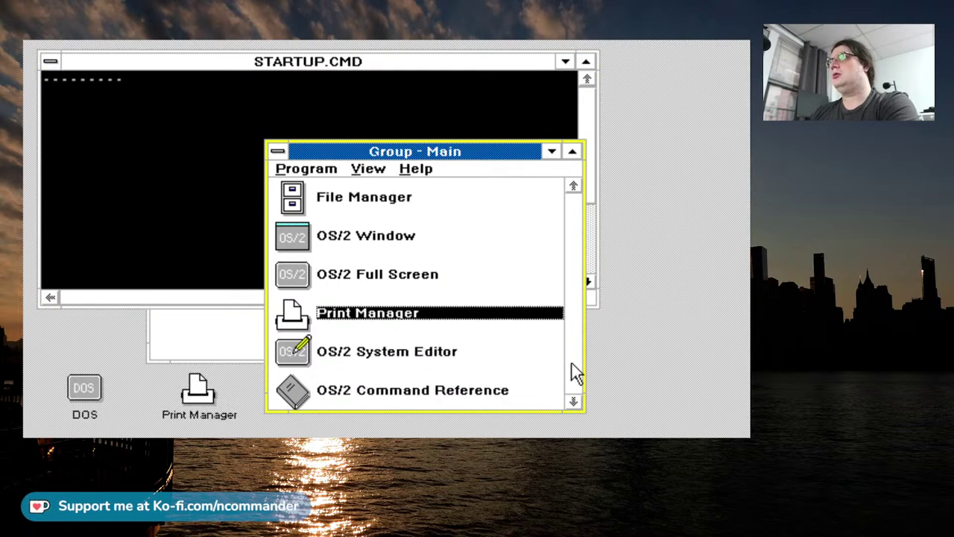
key(Down)
key(Down)
key(Down)
key(Down)
key(Down)
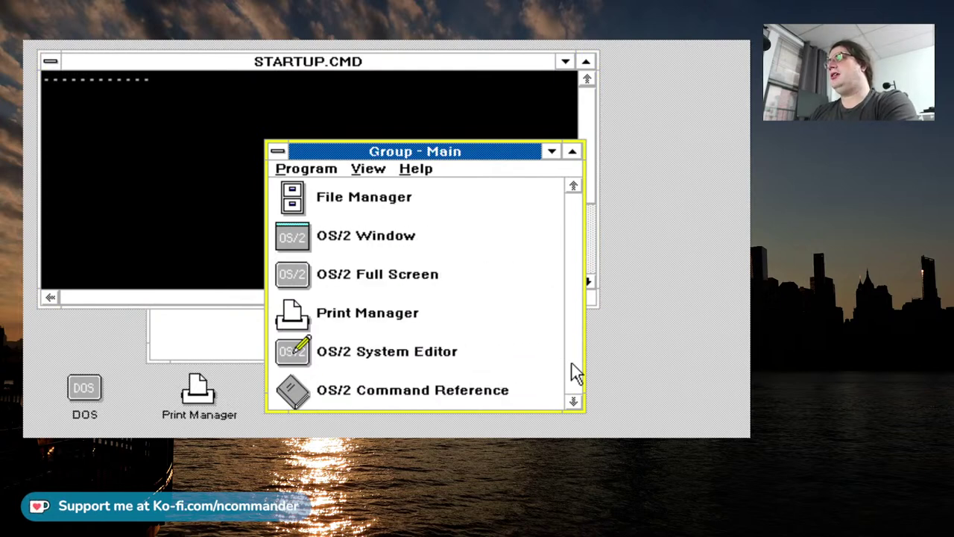
key(Up)
key(Up)
key(Up)
key(Down)
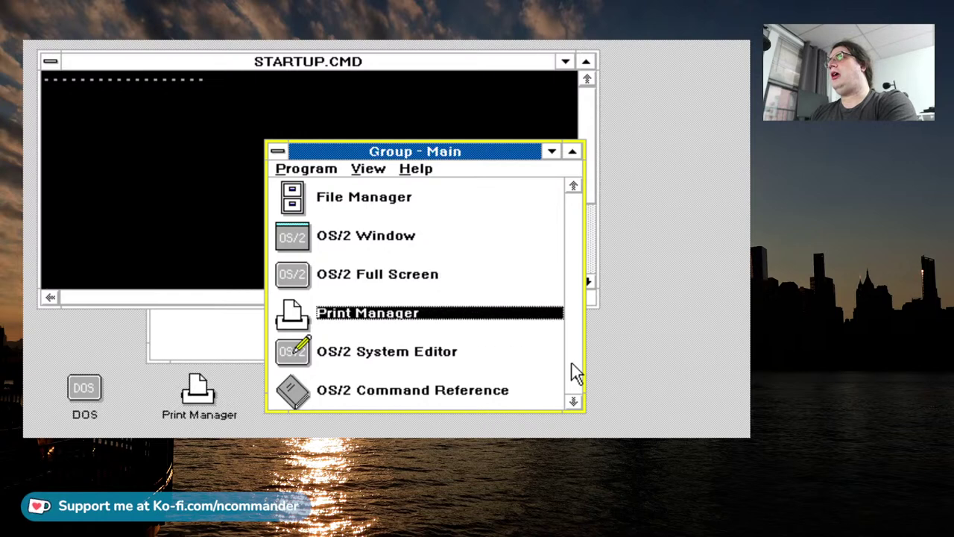
key(Down)
key(Up)
key(Up)
key(Up)
key(Up)
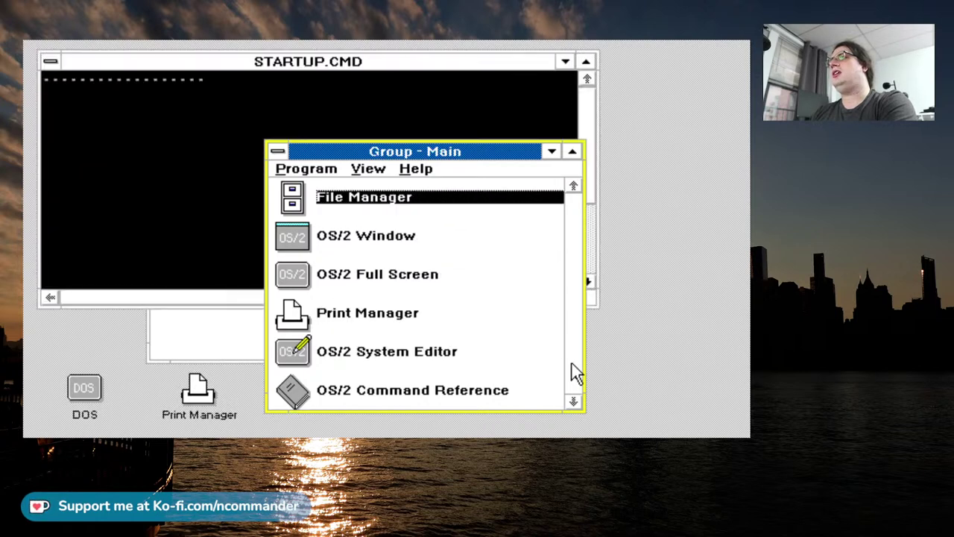
key(Down)
key(Down)
key(Down)
key(Down)
key(Down)
key(Up)
key(Up)
key(Up)
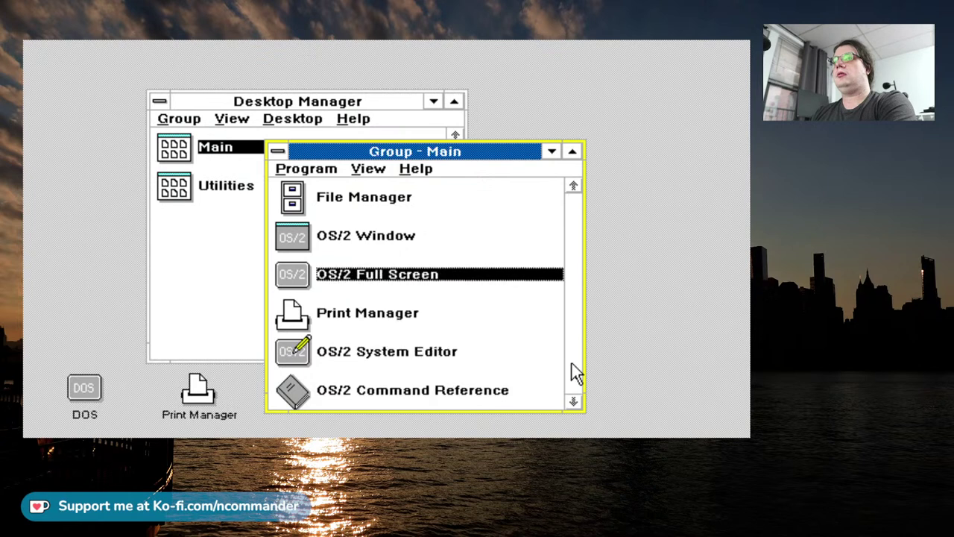
key(Up)
key(Down)
key(Down)
key(Down)
key(Up)
key(Up)
key(Up)
key(Up)
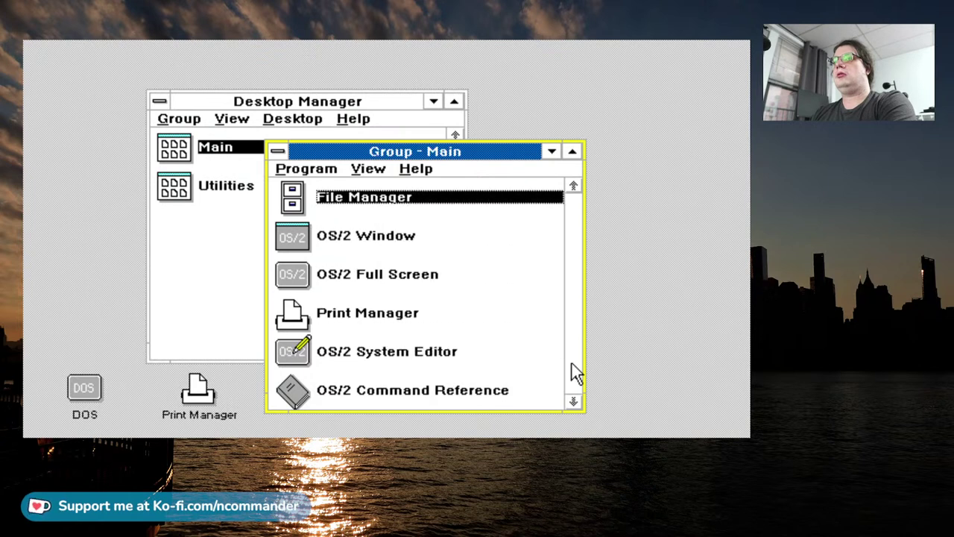
key(Down)
key(Down)
key(Down)
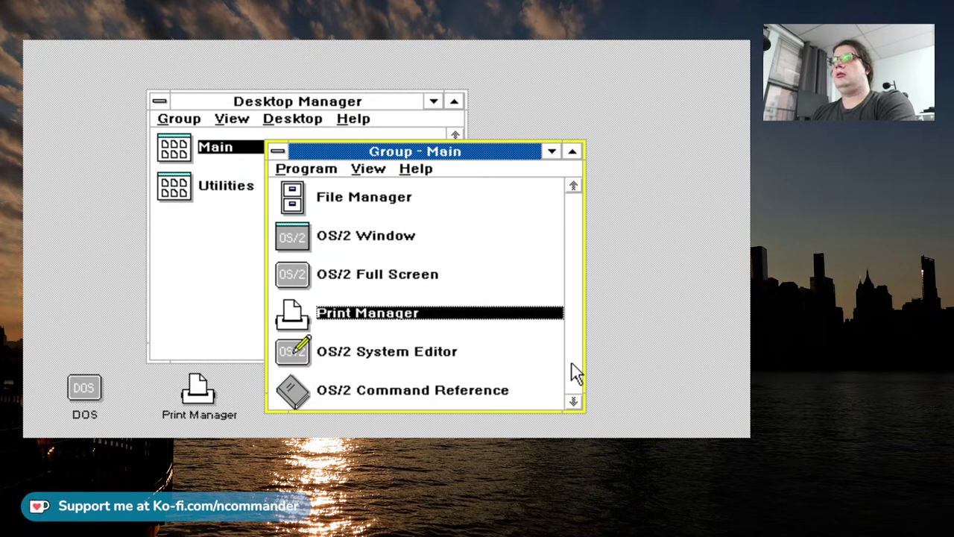
key(Up)
key(Up)
key(Down)
key(Down)
key(Down)
key(Down)
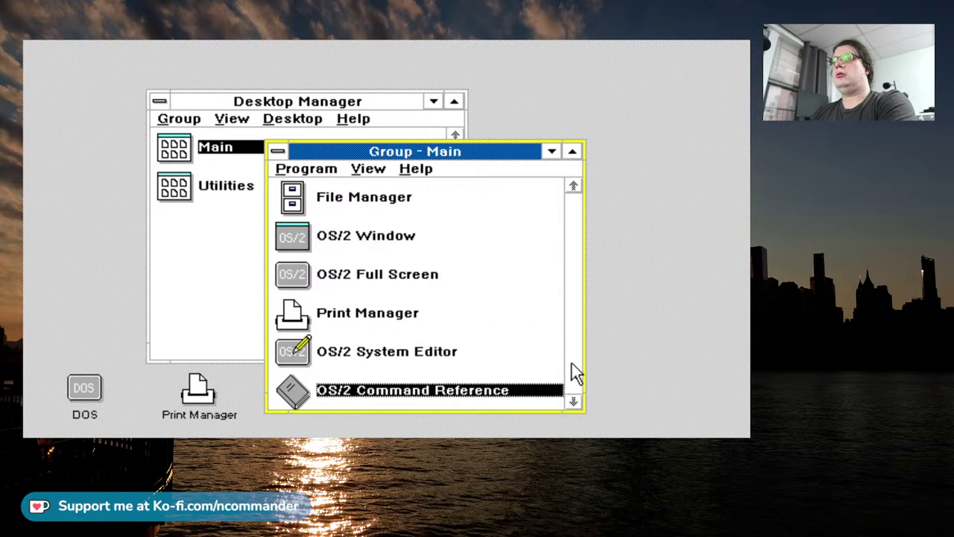
key(Up)
key(Up)
key(Up)
key(Down)
key(Down)
key(Down)
key(Up)
key(Up)
key(Up)
key(Down)
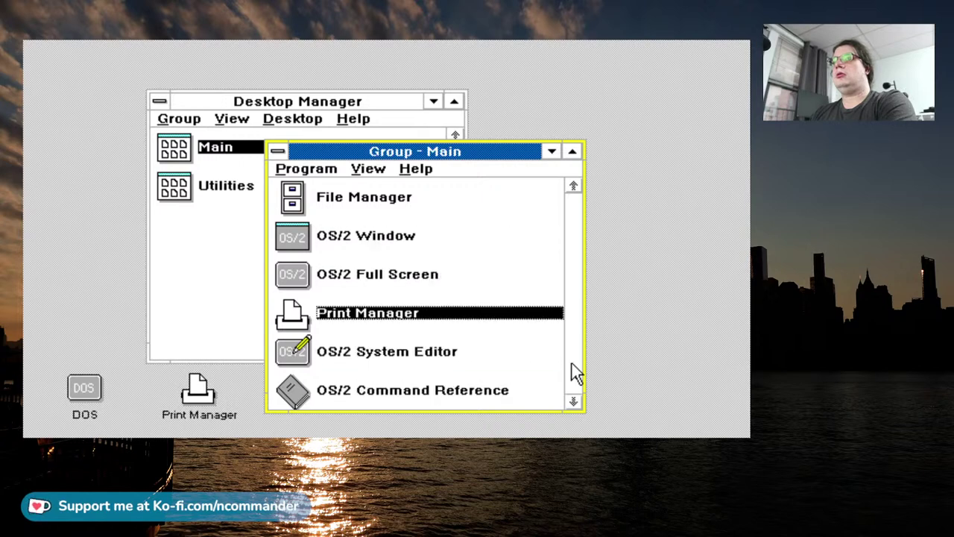
key(Down)
key(Down)
key(Up)
key(Up)
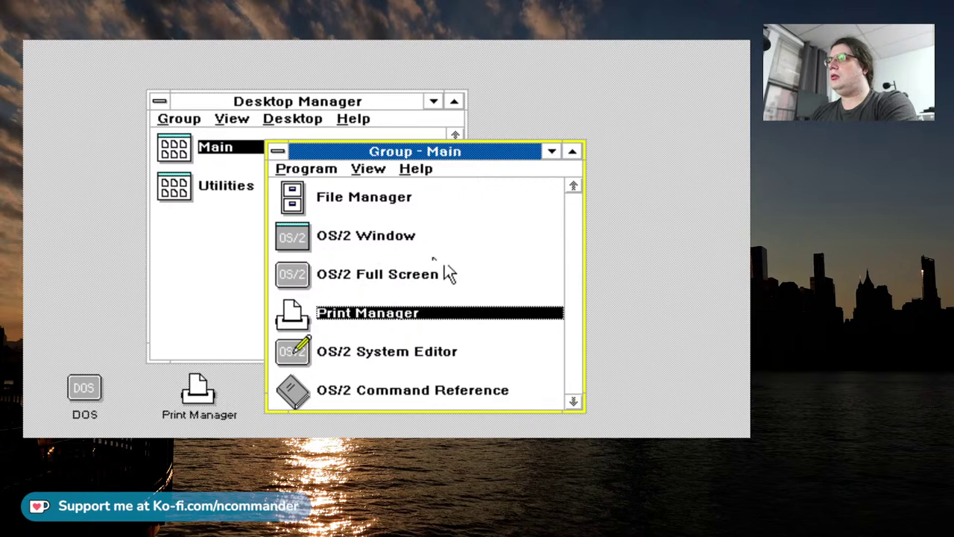
Open the Utilities program group from the Desktop Manager.
click(214, 186)
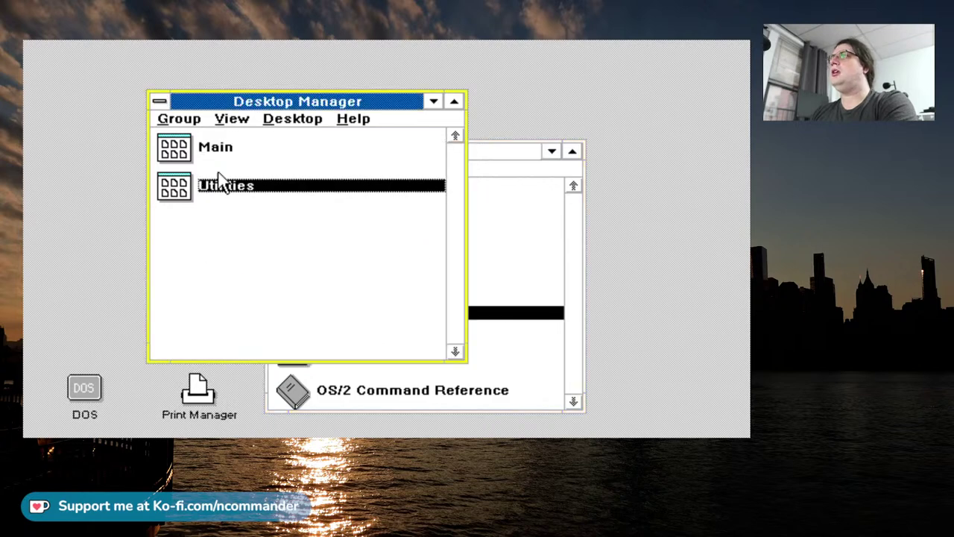
double_click(211, 187)
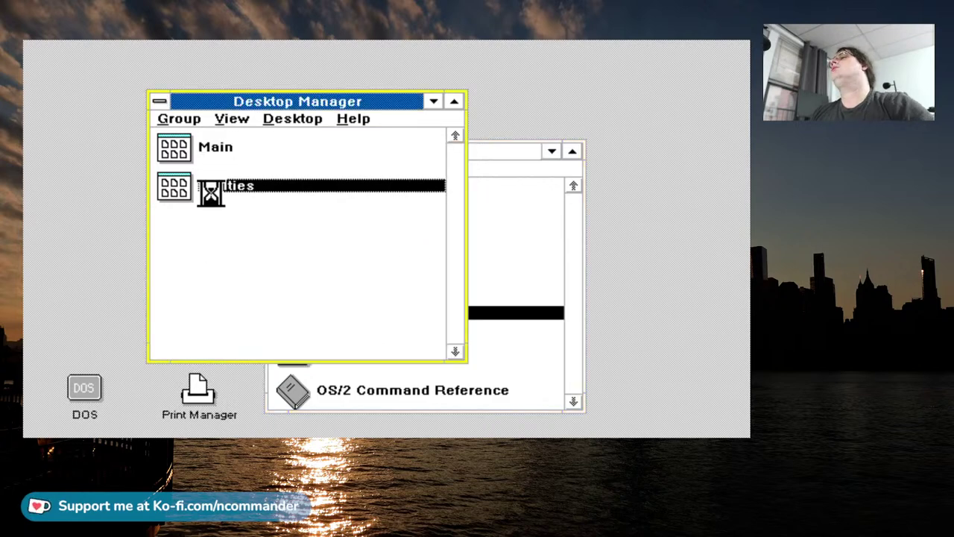
click(211, 194)
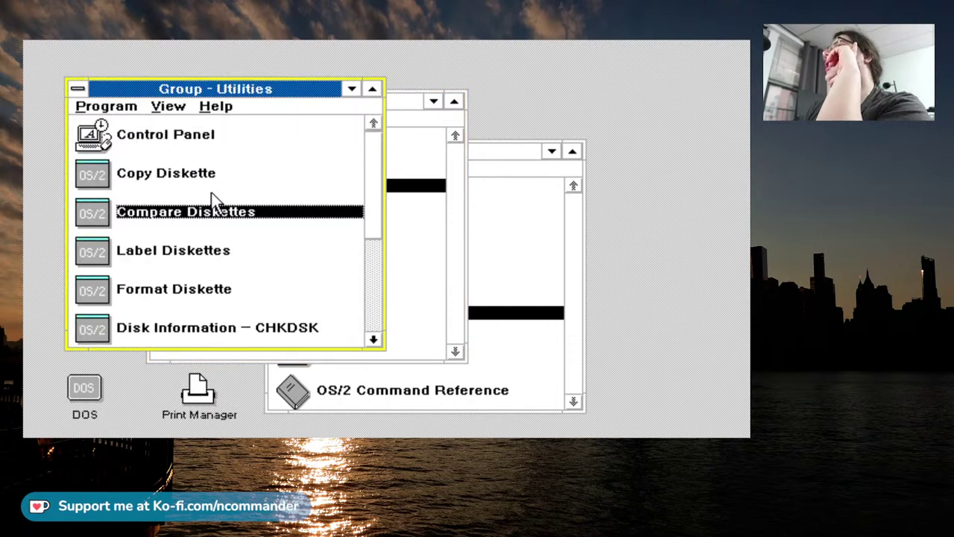
Look through the whole list of programs in the Utilities group, down to its end and back to Control Panel.
key(Down)
key(Down)
key(Down)
key(Down)
key(Down)
key(Down)
key(Down)
key(Down)
key(Down)
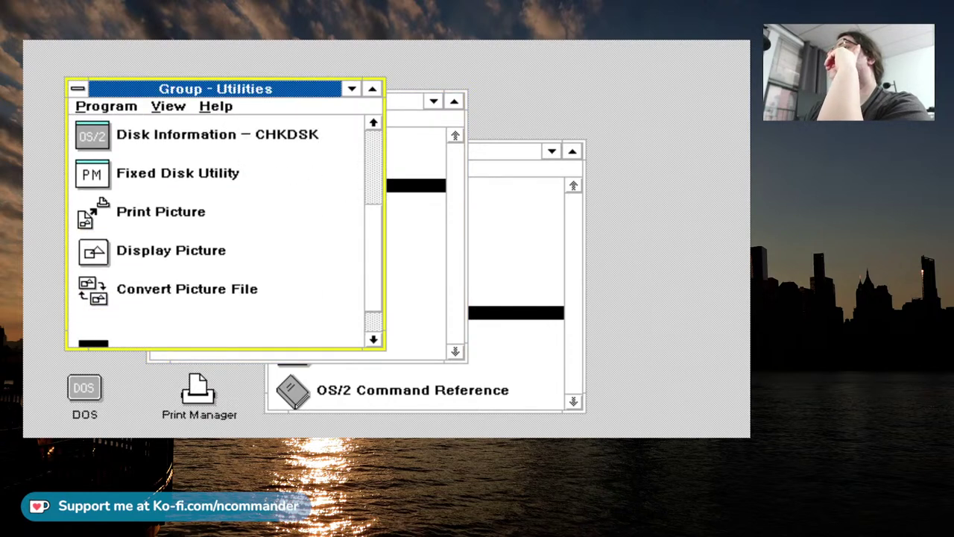
key(Up)
key(Up)
key(Up)
key(Up)
key(Up)
key(Up)
key(Up)
key(Up)
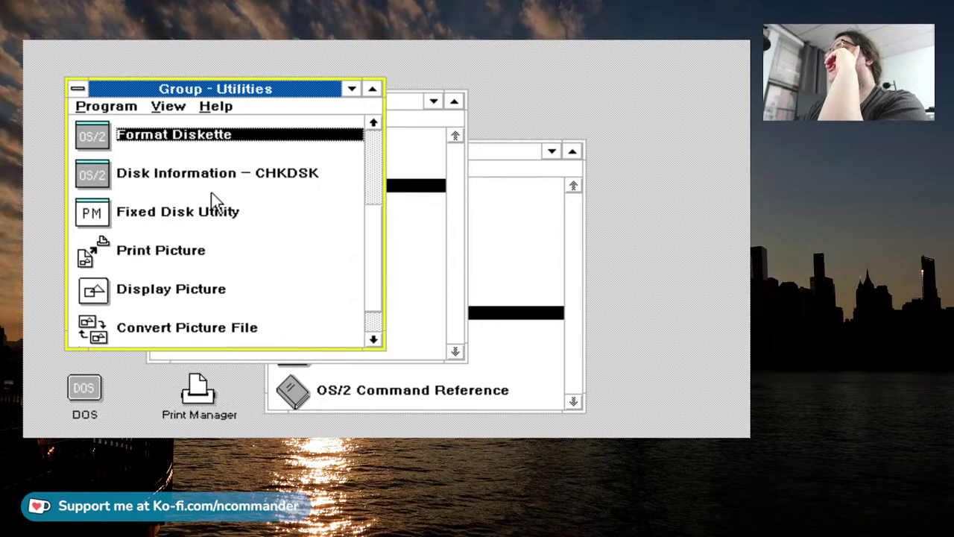
key(Up)
key(Up)
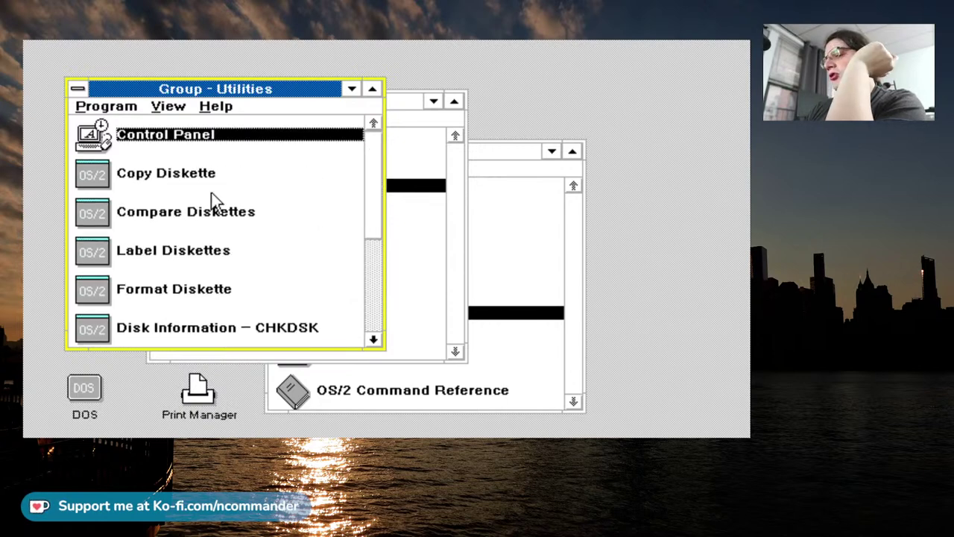
Close the Utilities group window.
key(alt)
key(Down)
key(Up)
key(Left)
key(Up)
key(Up)
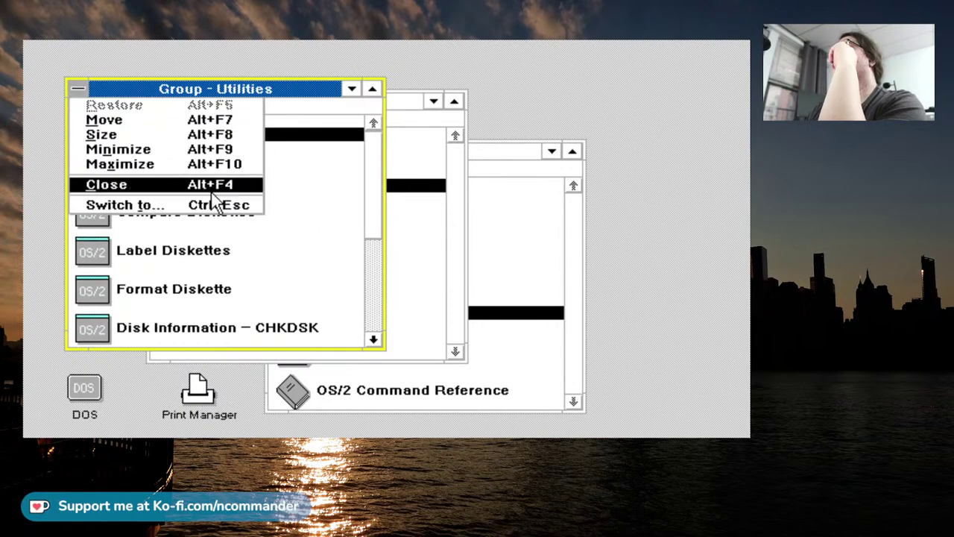
key(Return)
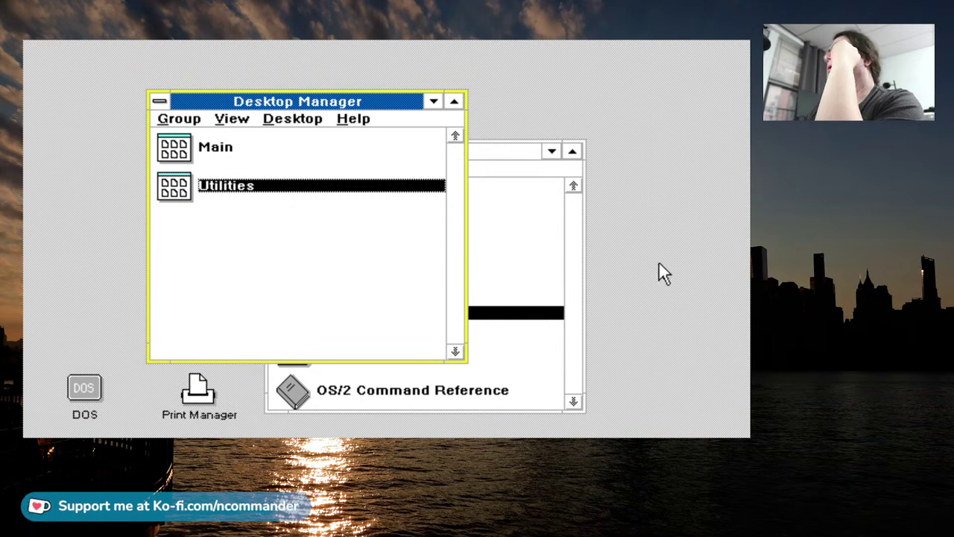
Return to the Main group and launch File Manager from its program list.
click(331, 392)
key(Up)
key(Up)
key(Up)
key(Up)
key(Up)
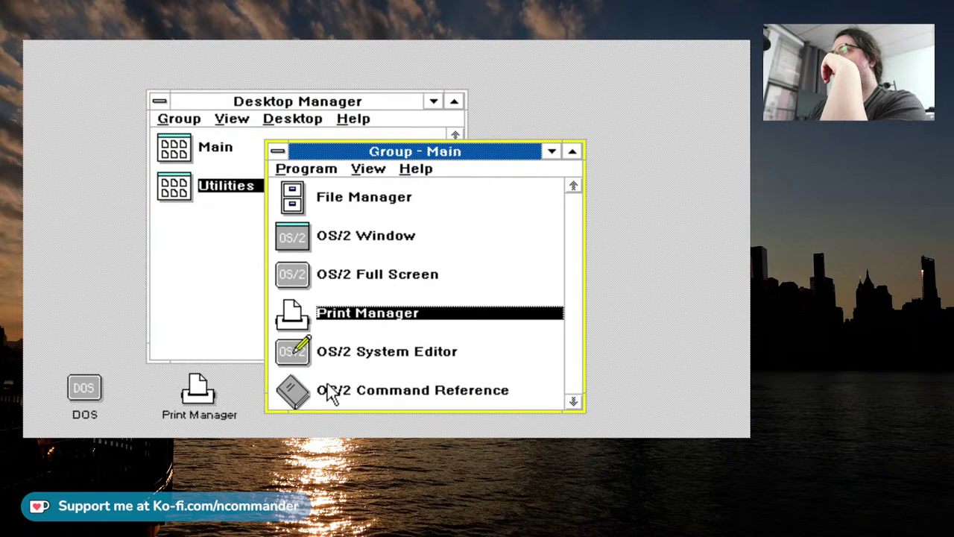
key(End)
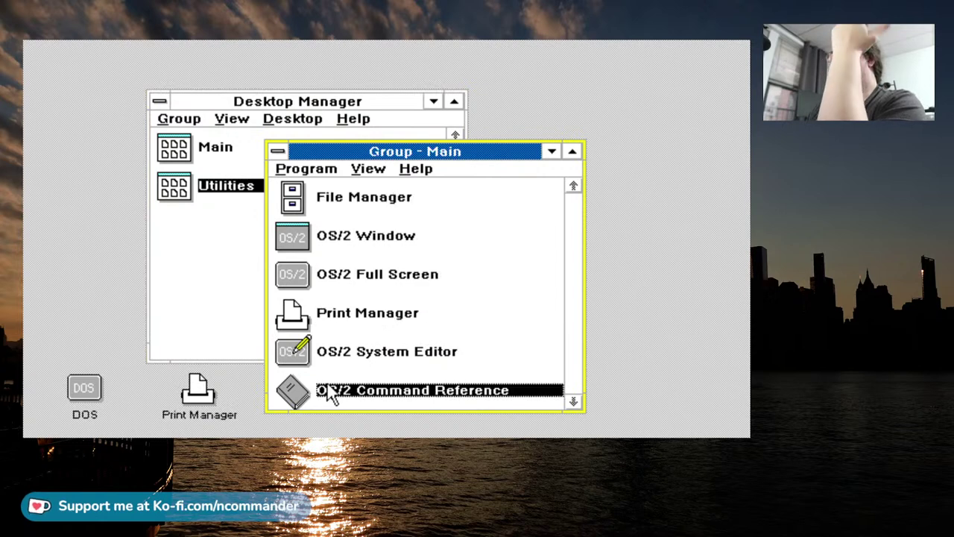
key(Up)
key(Up)
key(Up)
key(Up)
key(Up)
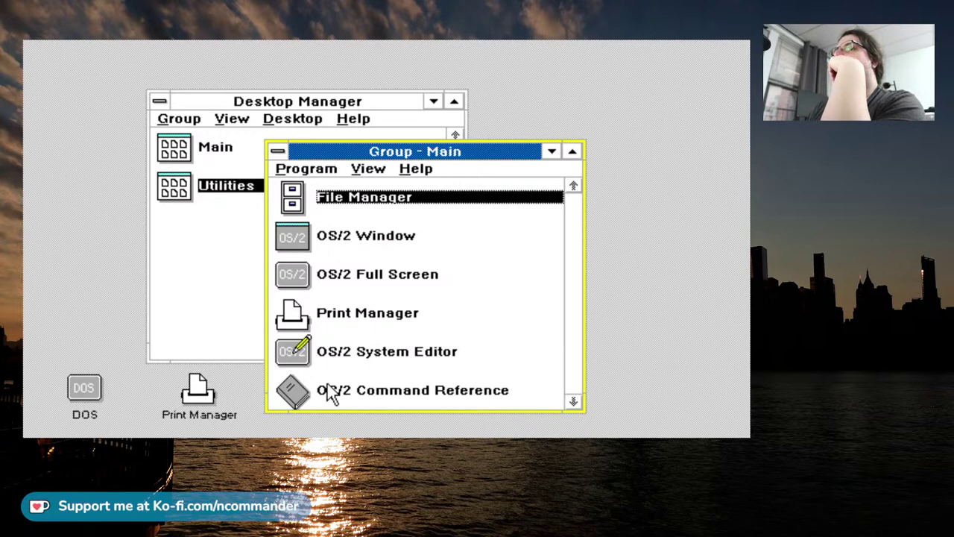
key(Return)
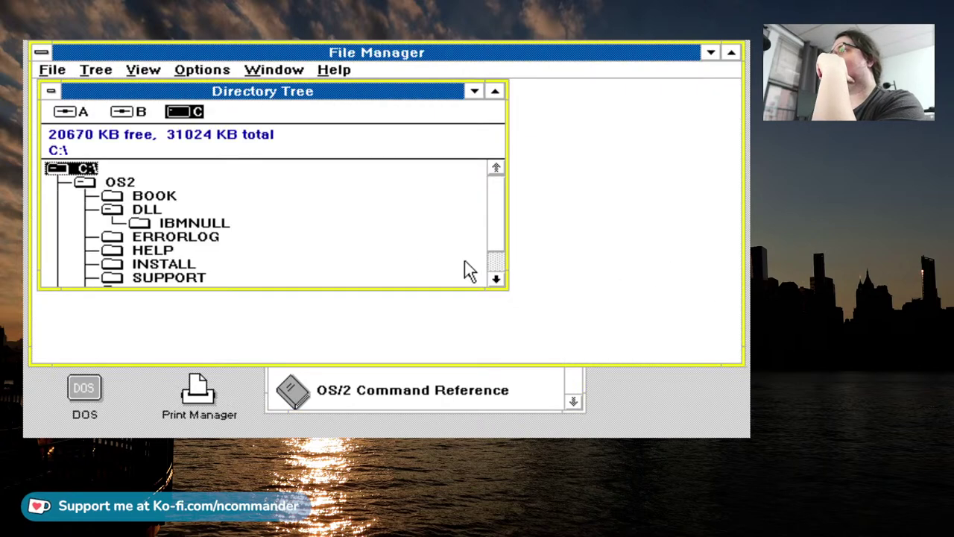
Look through the rest of drive C's directory tree and close File Manager.
click(494, 271)
click(494, 272)
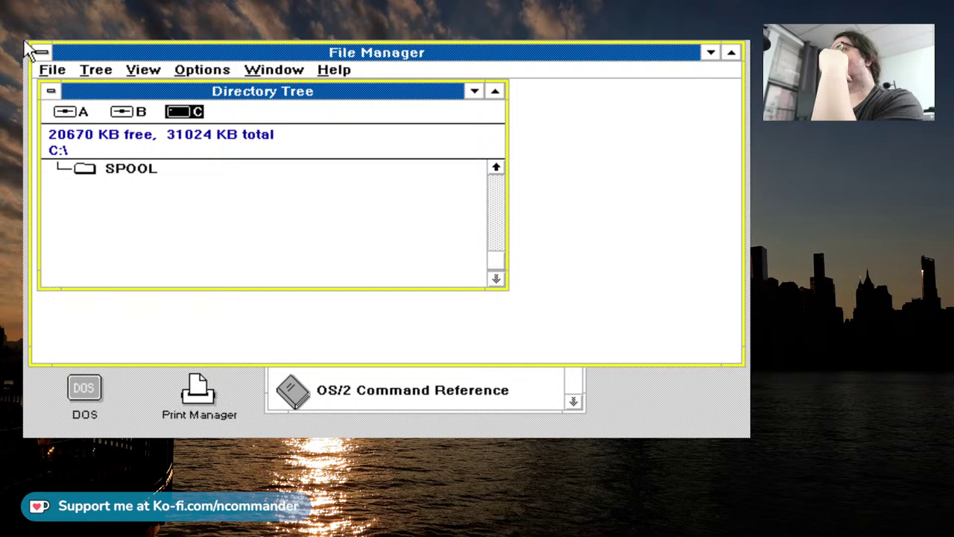
click(41, 53)
click(45, 65)
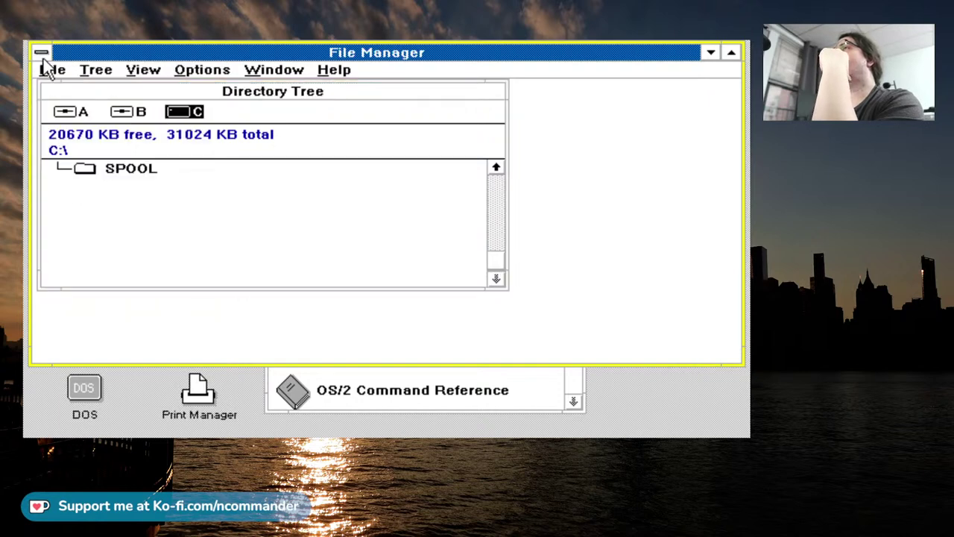
click(212, 287)
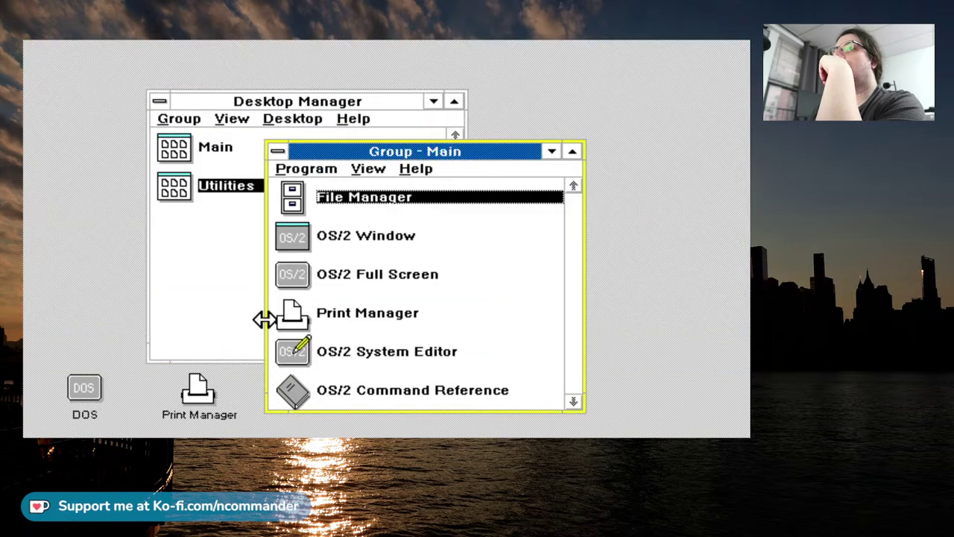
click(292, 319)
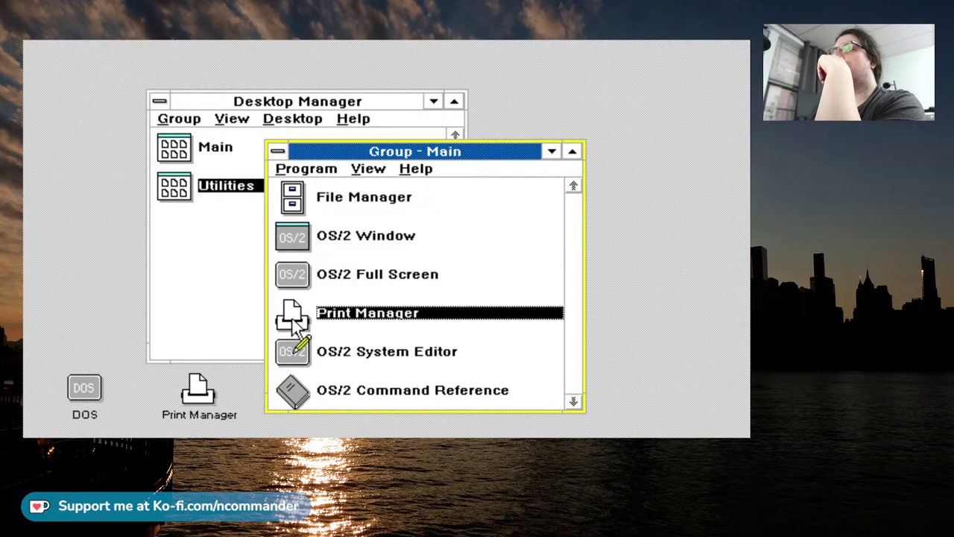
click(393, 287)
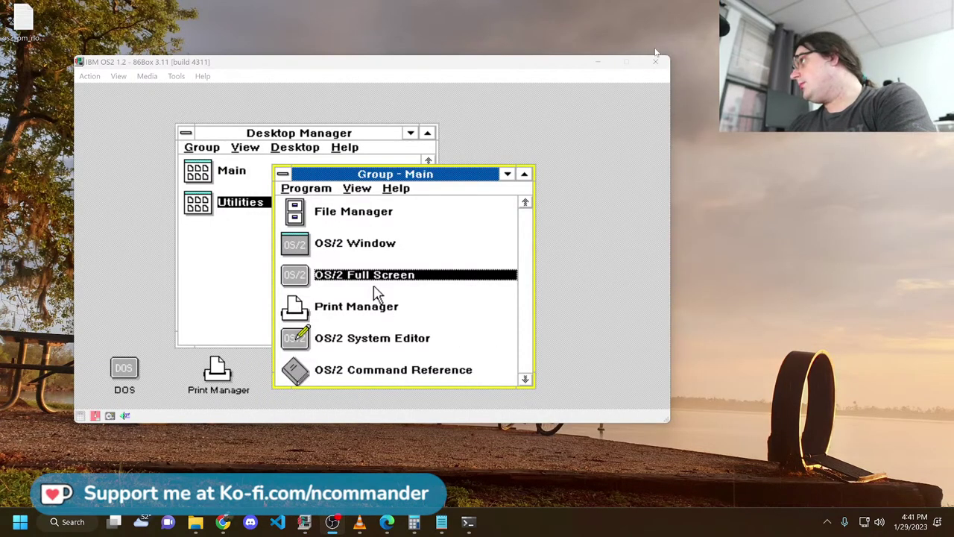
Shut down the OS/2 1.2 virtual machine by exiting 86Box and confirming the exit.
click(655, 61)
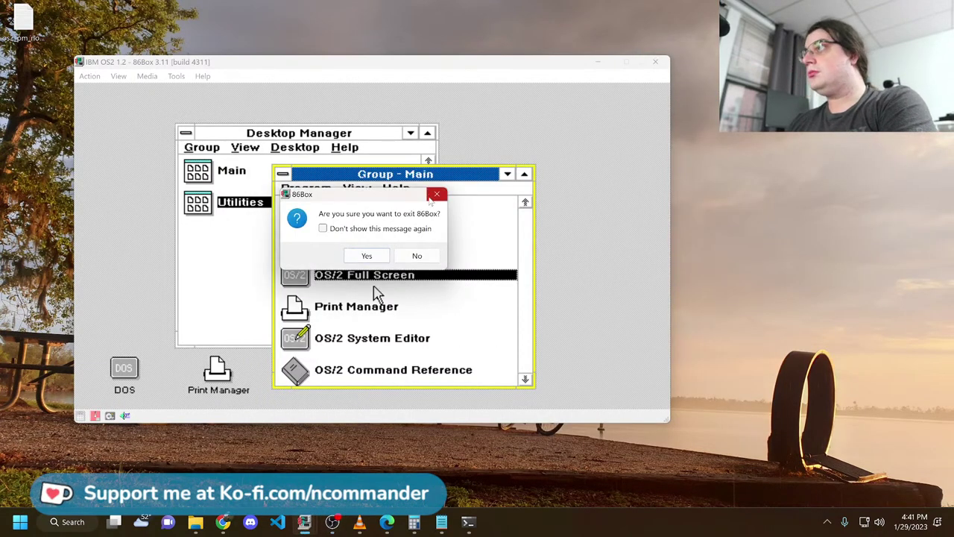
click(366, 256)
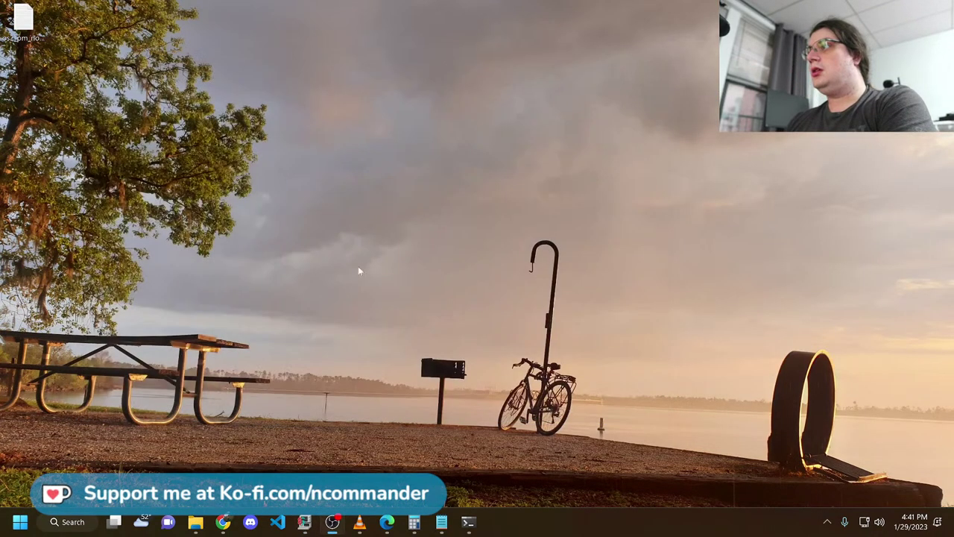
Switch to the Linux terminal and mount /dev/mapper/loop1p1 on /mnt/os2 with sudo, entering the account password.
click(468, 522)
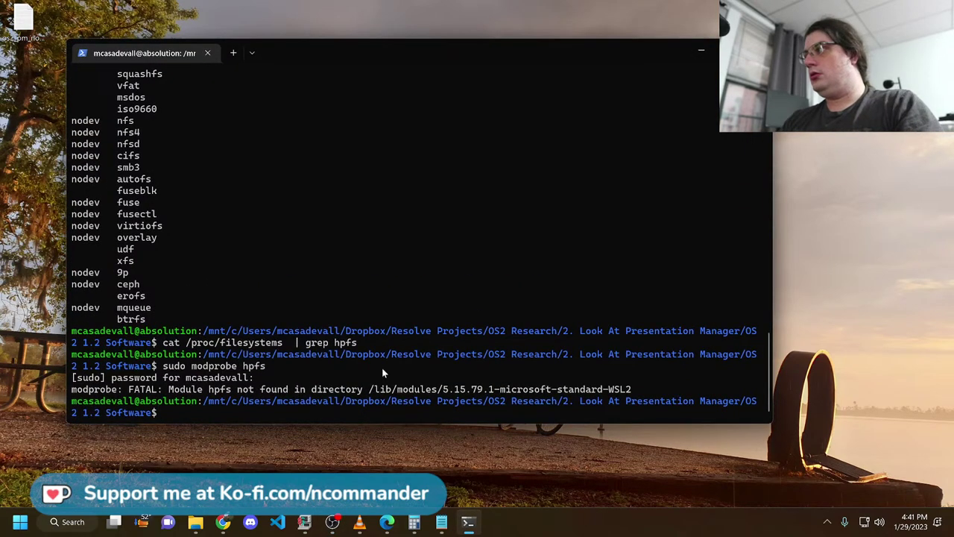
text(sudo m)
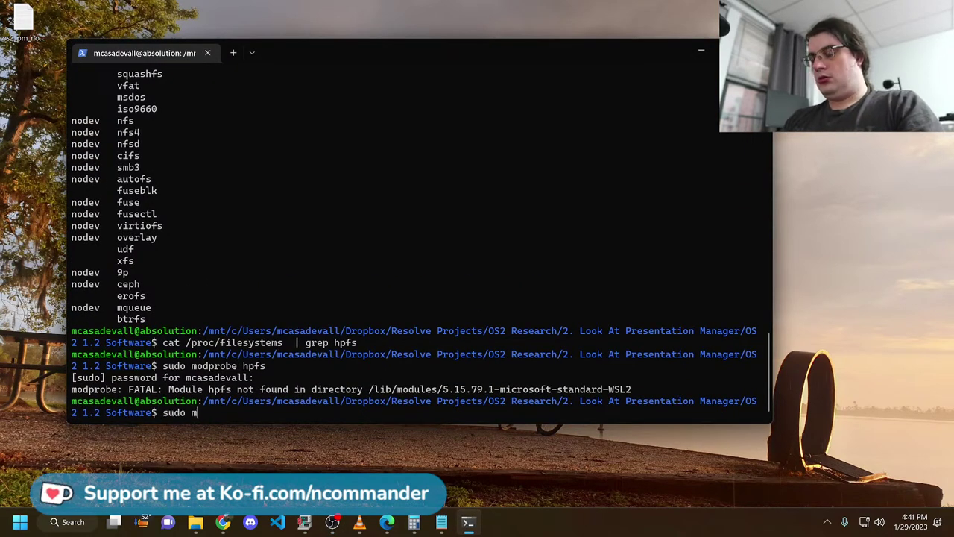
text(ount /dev/loop)
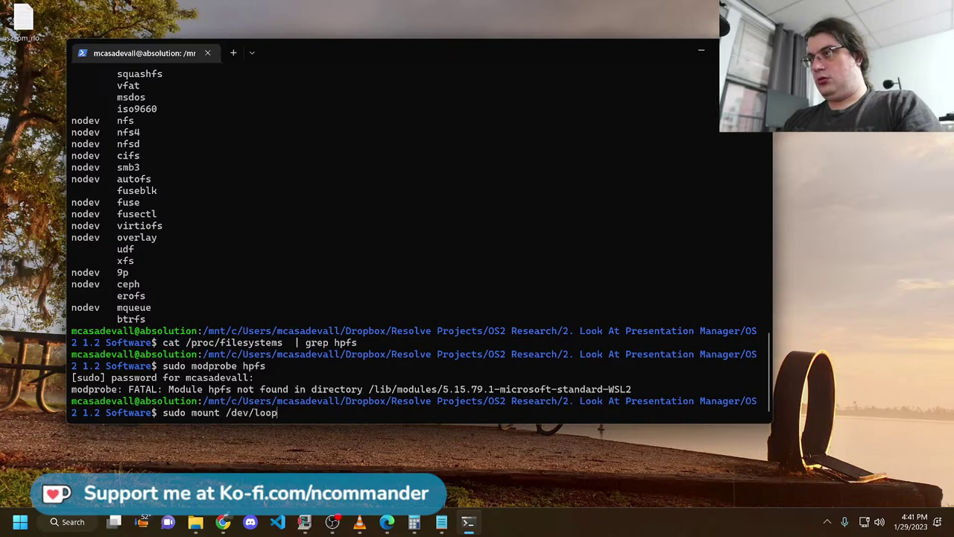
key(Tab)
key(Tab)
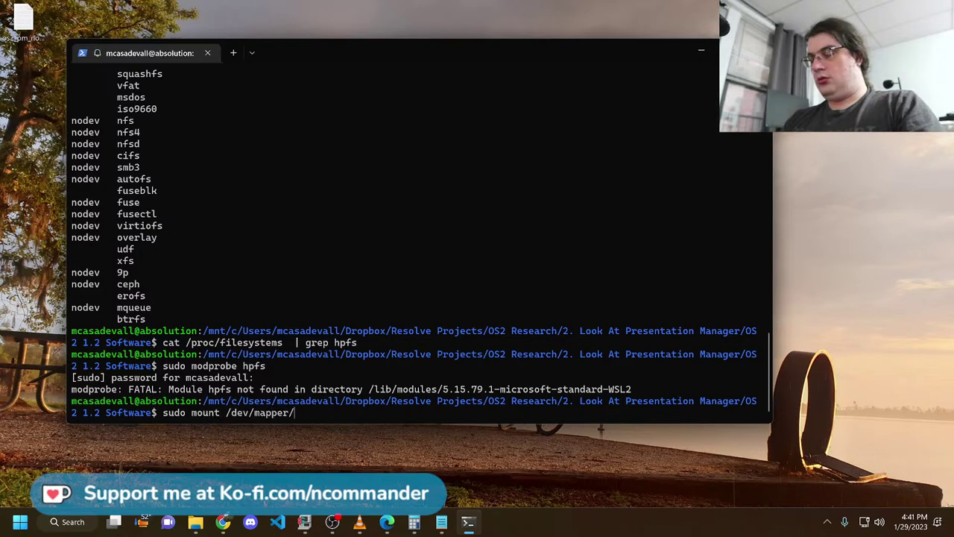
text(loop)
key(Tab)
key(Tab)
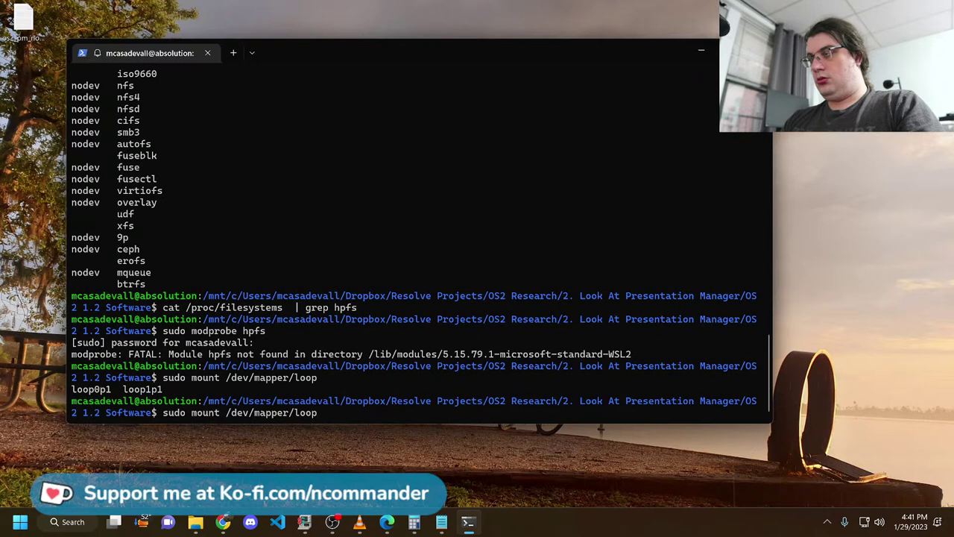
text(1)
key(Tab)
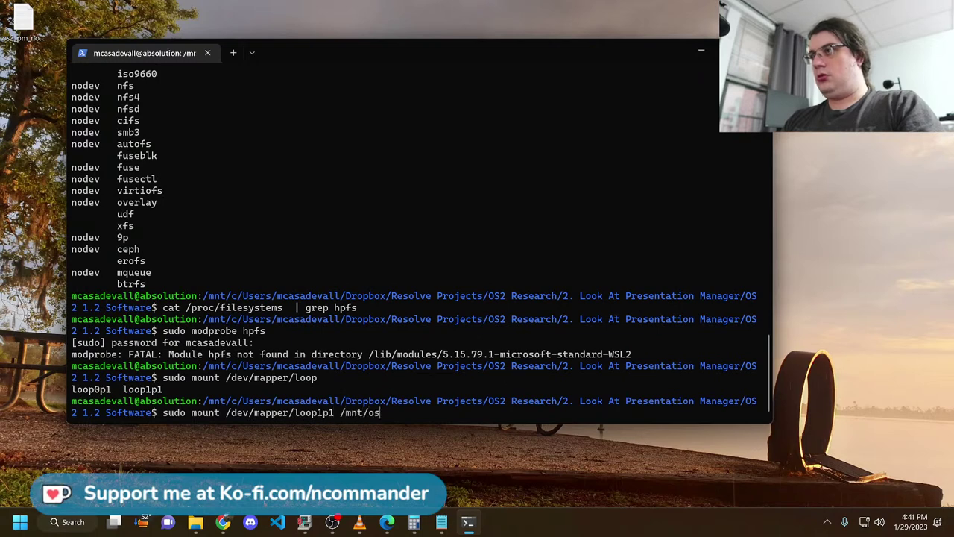
key(Return)
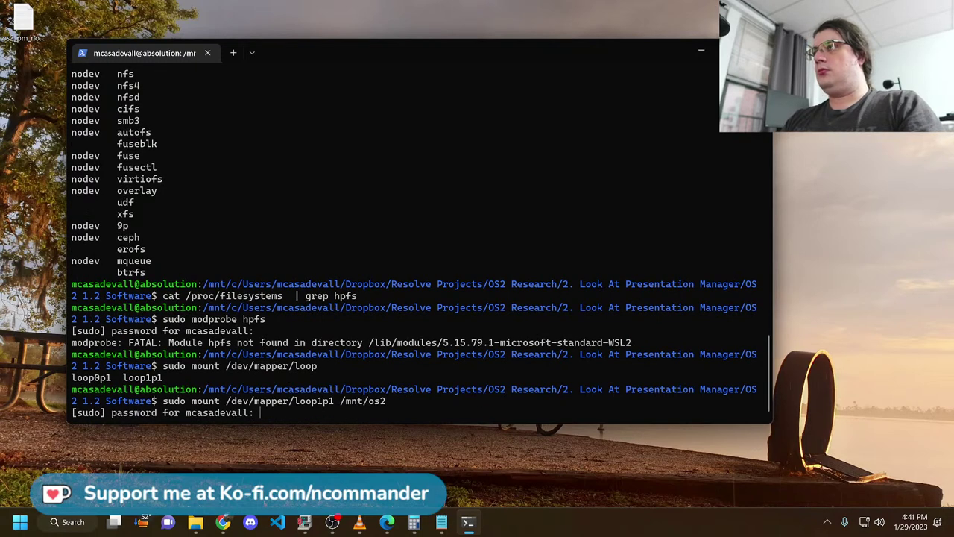
key(Return)
List the contents of /mnt/os2.
text(ls )
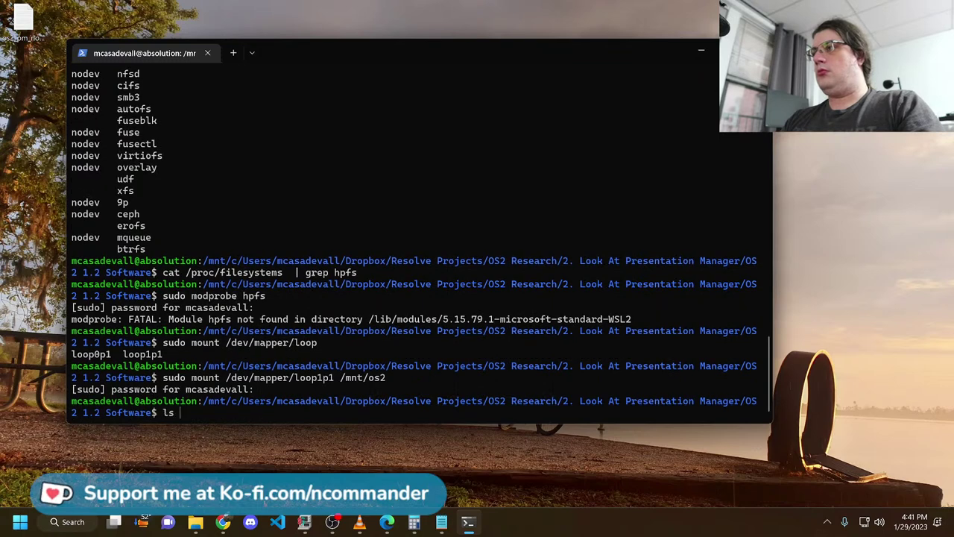
text(/mnt/os2)
key(Return)
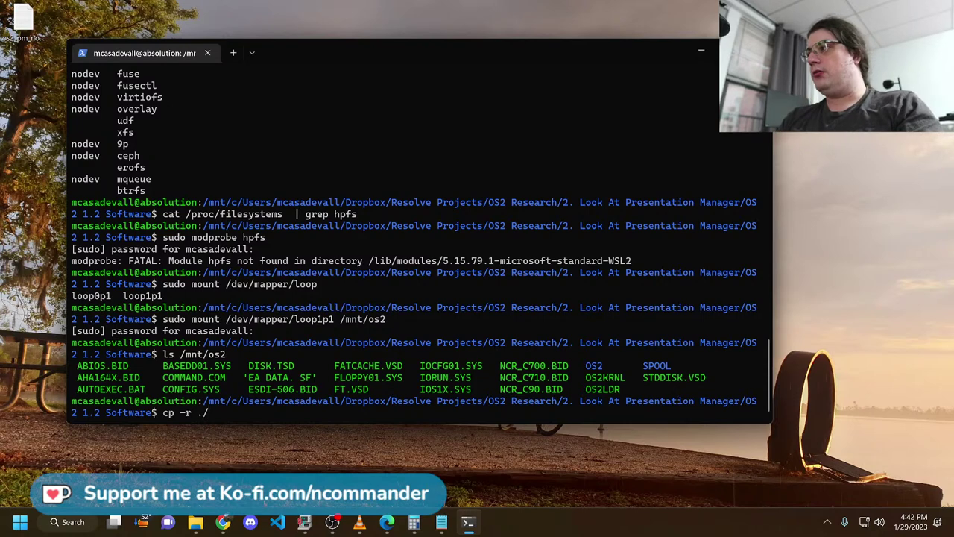
Try to copy the wlo10 folder from ../OS2 1.2 Software to /mnt/os2 without sudo, using cp -rv.
key(Tab)
key(Tab)
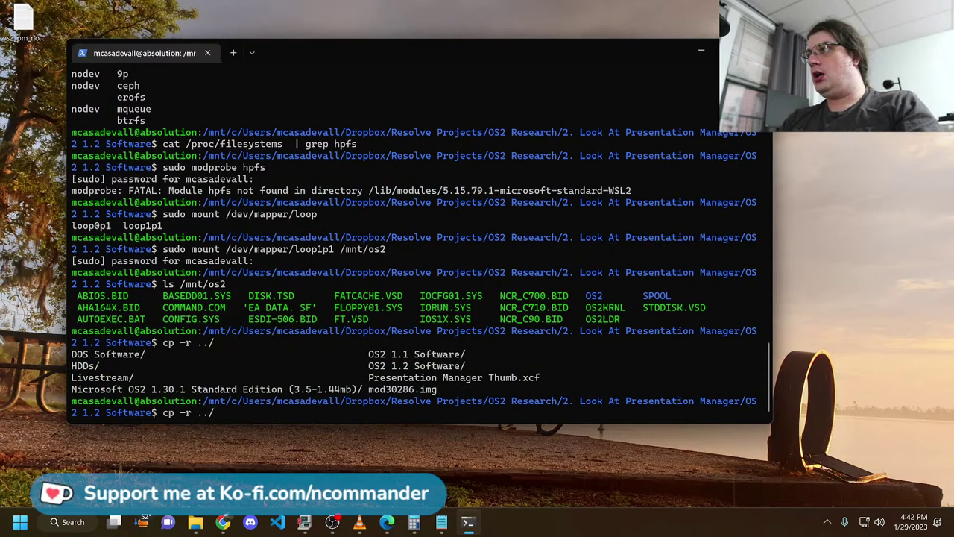
text(OS2)
key(Tab)
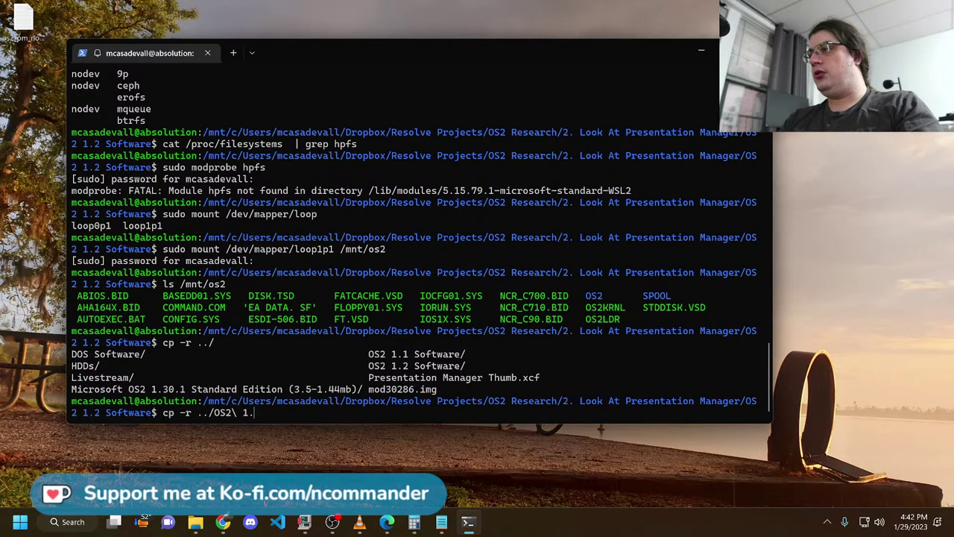
text(2)
key(Tab)
text(w)
key(Tab)
text(/mnt/os2/)
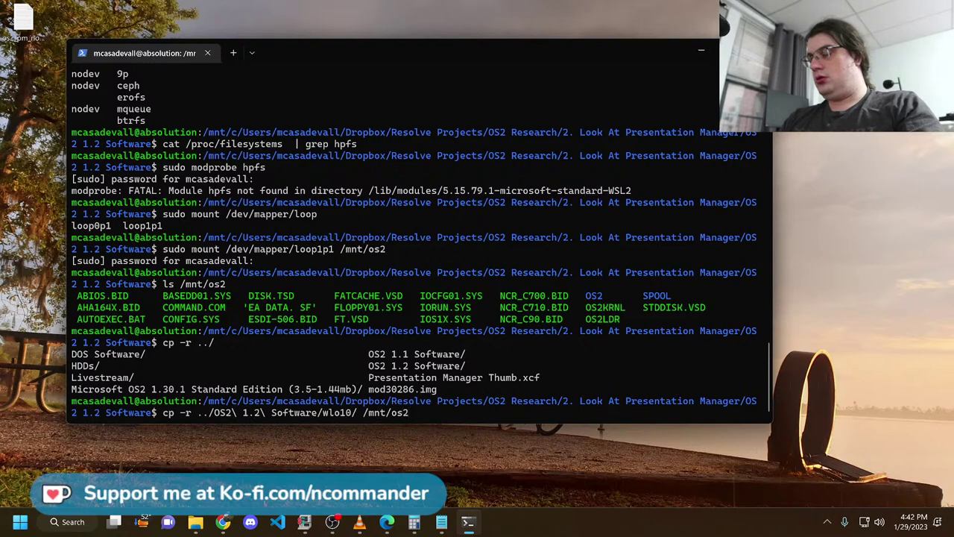
text(v)
key(Return)
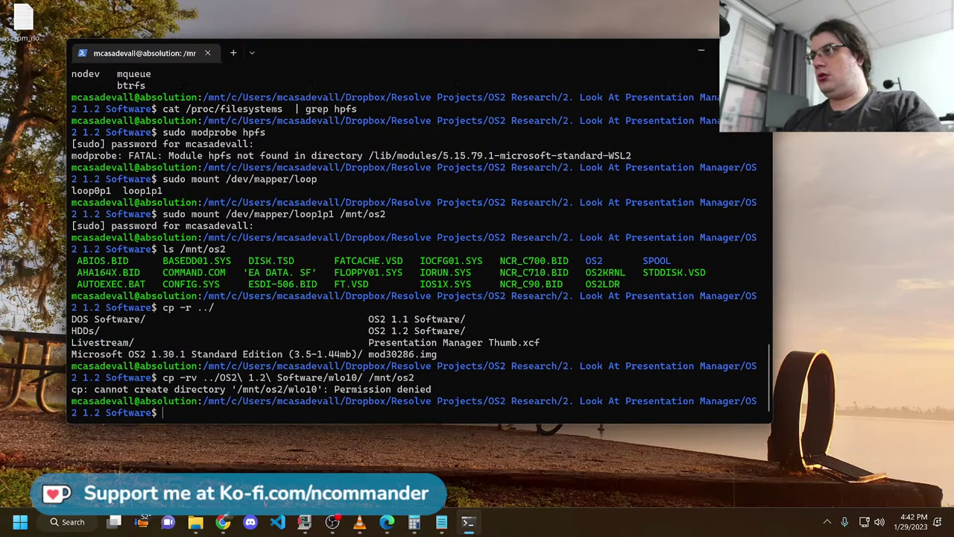
Rerun the recursive, verbose copy of the wlo10 folder to /mnt/os2 with sudo.
key(Up)
key(Home)
text(sudo)
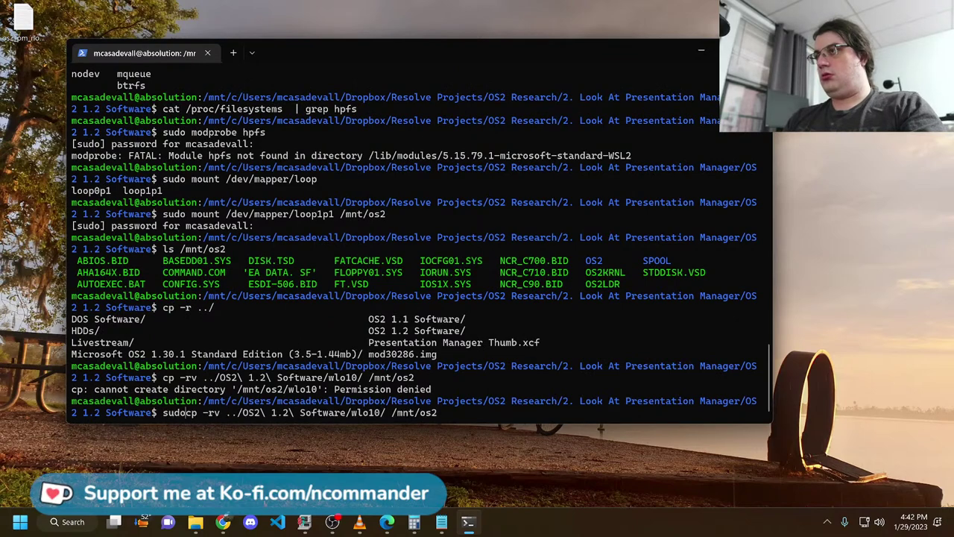
key(Return)
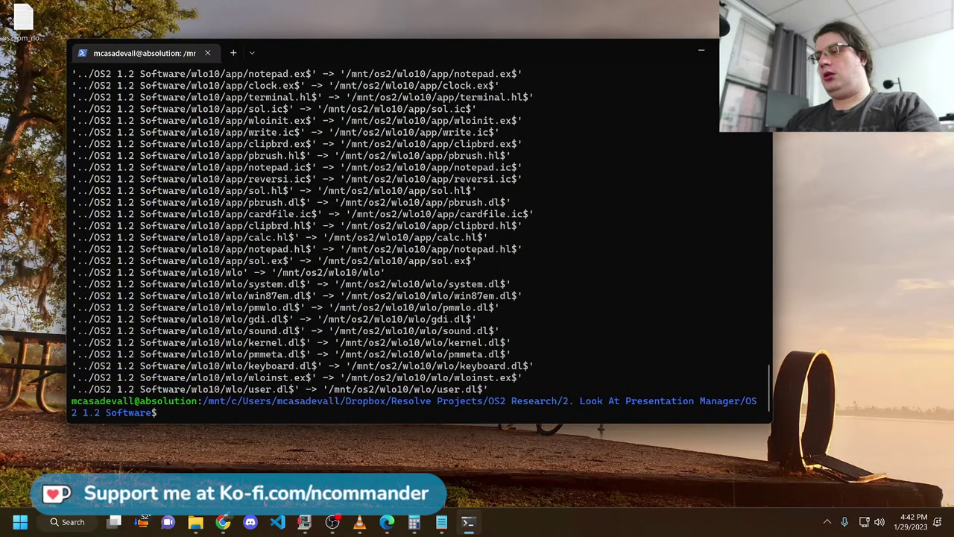
Unmount /mnt/os2 with sudo and minimize the terminal.
text(sudo umount /mn)
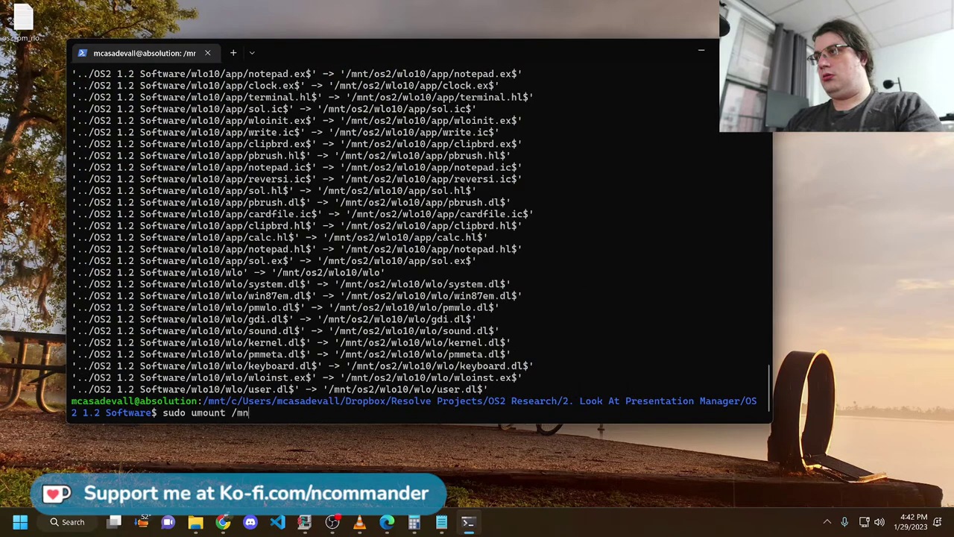
text(t/os2)
key(Return)
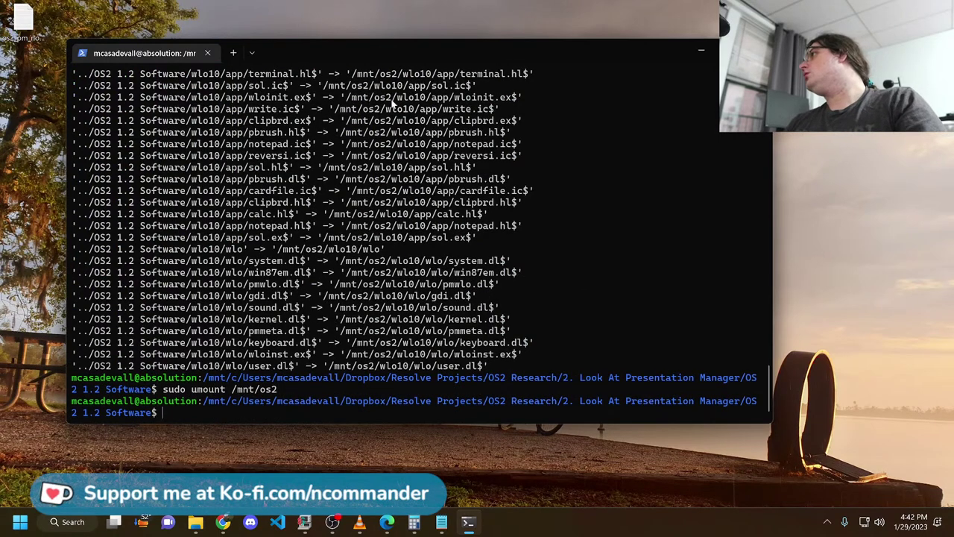
click(700, 52)
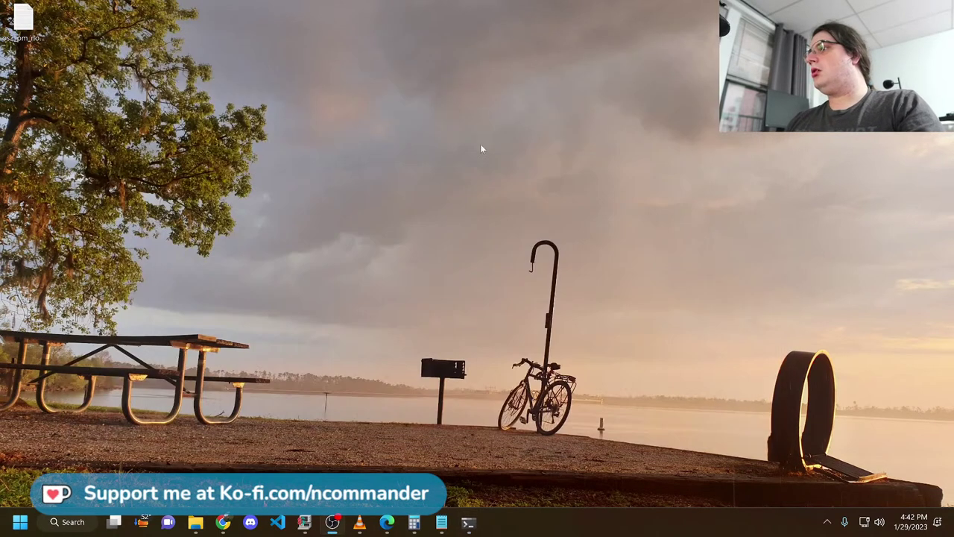
Switch to 86Box Manager, start the IBM OS2 1.2 virtual machine and reposition its window.
click(305, 523)
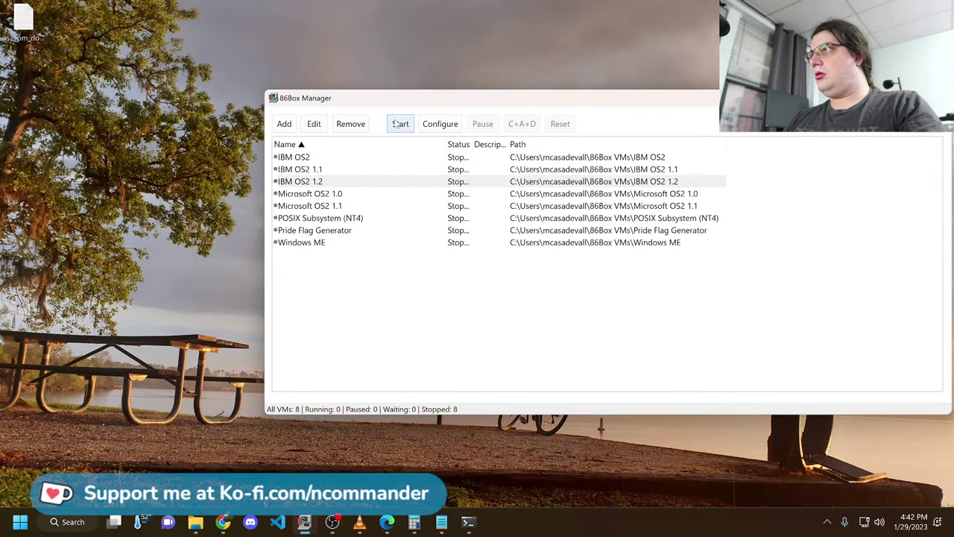
click(401, 123)
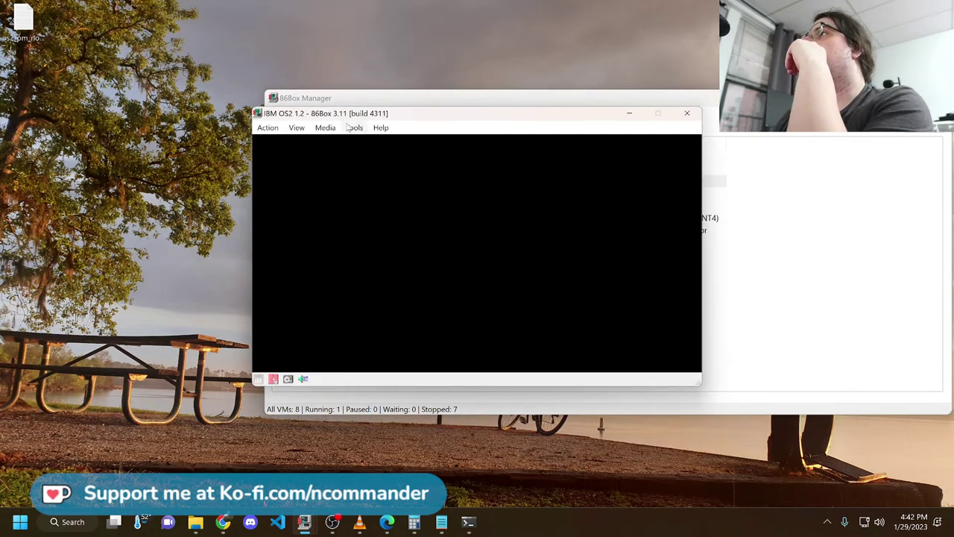
drag(348, 115, 300, 235)
click(318, 179)
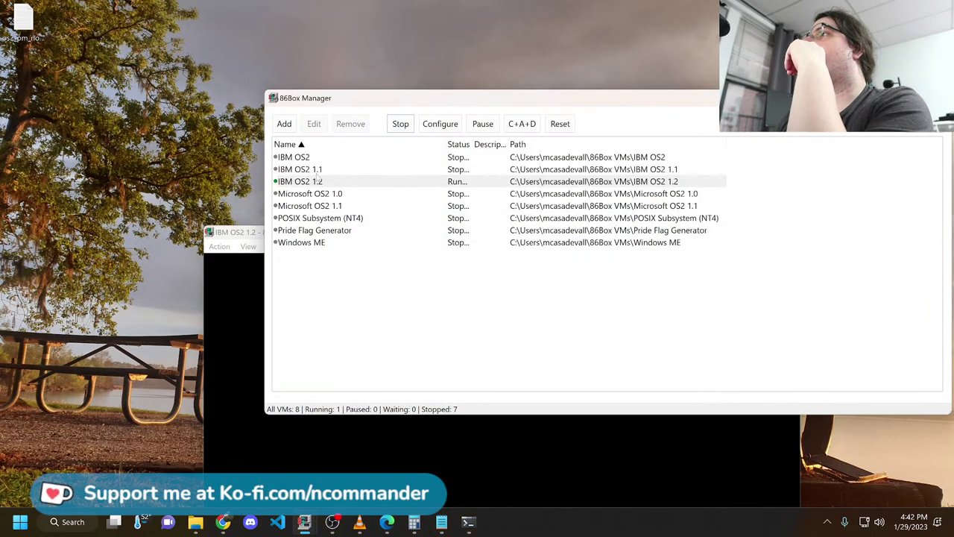
click(318, 180)
drag(256, 232, 170, 43)
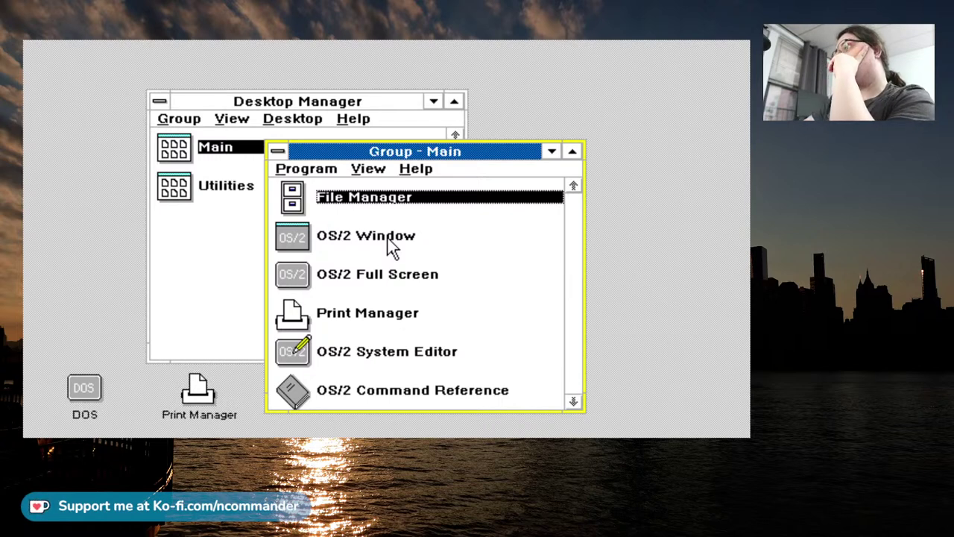
Open an OS/2 Window from the Main group and try to change to the \wlo directory.
click(380, 236)
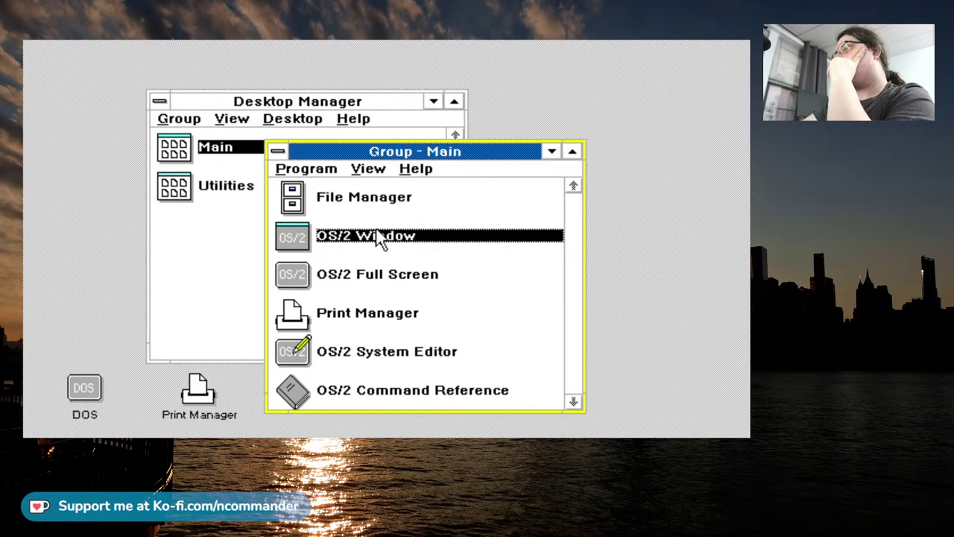
double_click(379, 236)
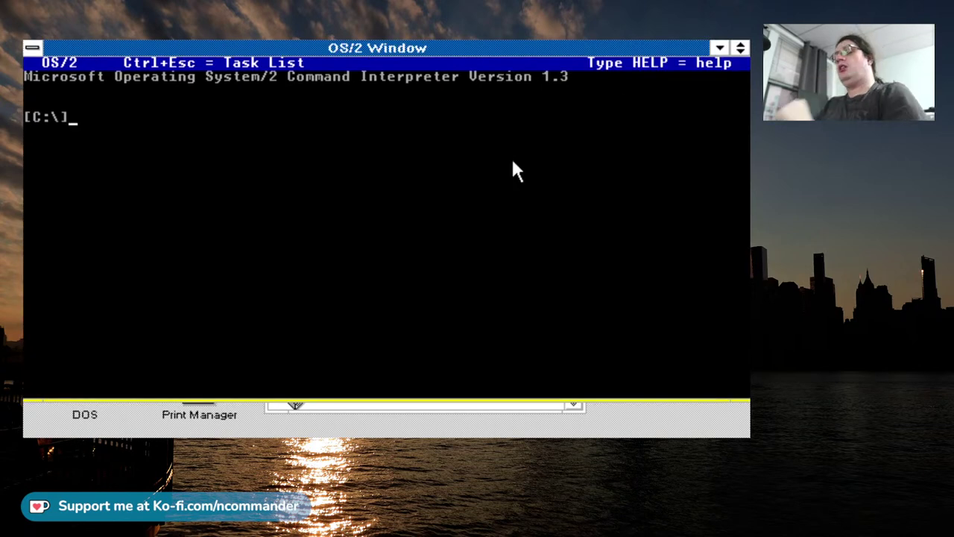
text(cd \wlo)
key(Return)
List the root of drive C, and change into the wlo10 directory to list it in wide format.
text(dir)
key(Return)
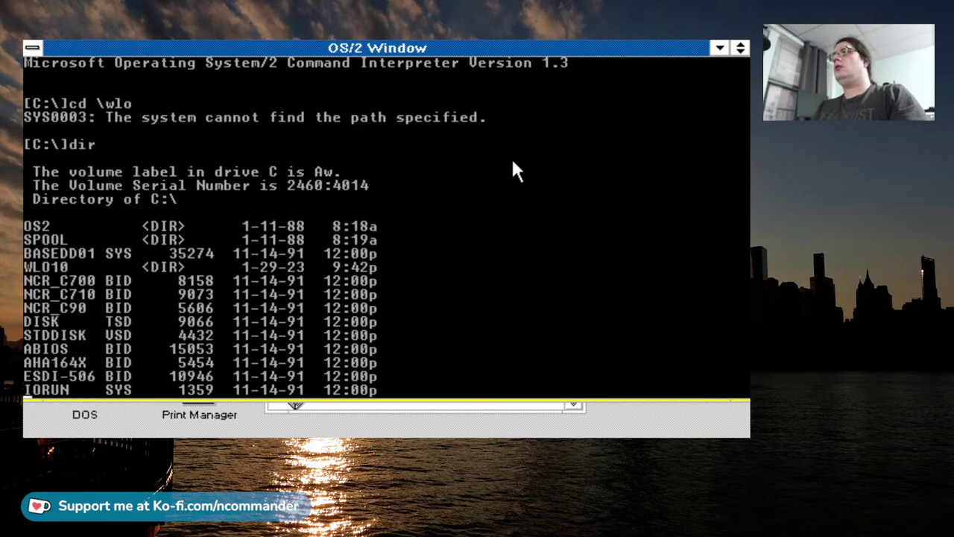
text(cd wlo10)
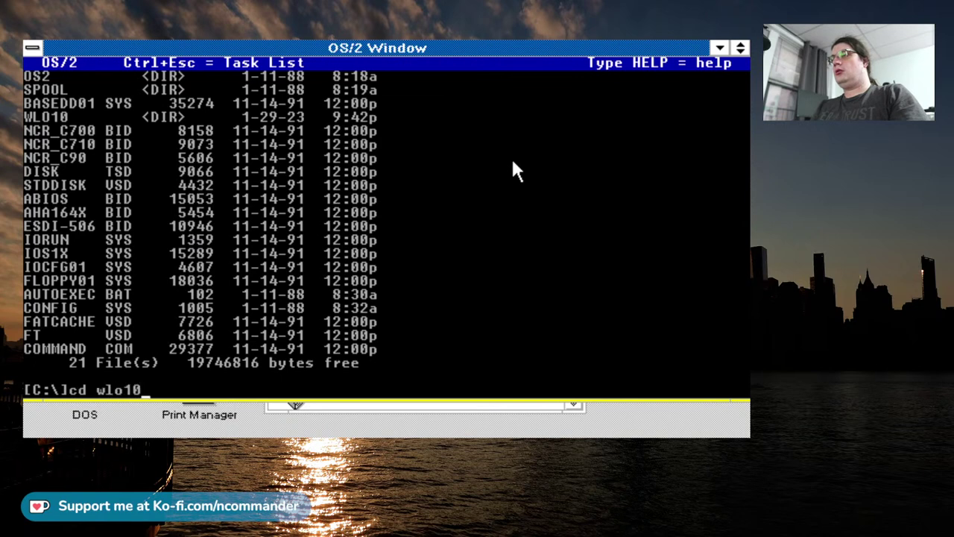
key(Return)
text(dir /w)
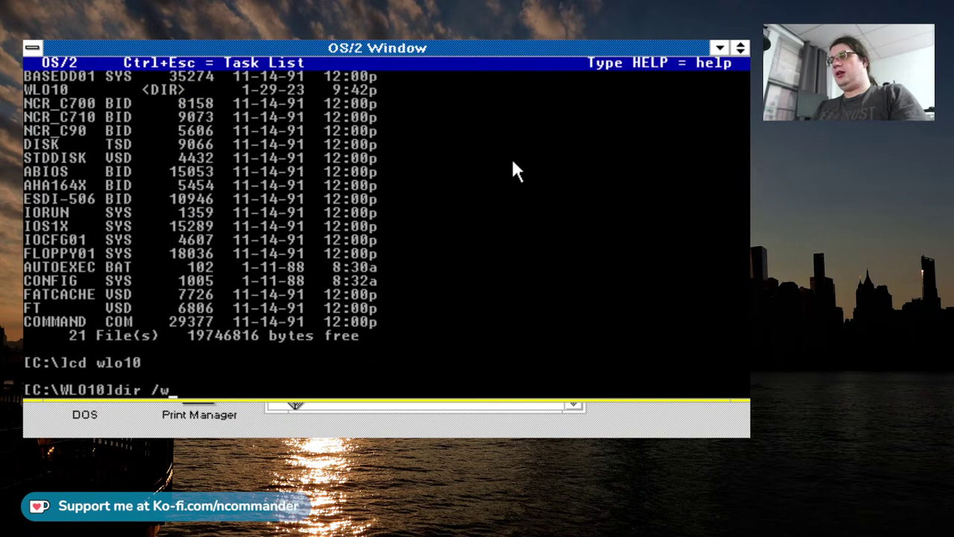
key(Return)
Install the Windows 3.0 Applets for OS/2 by running setup with the paths c:\applets and c:\wlo10\.
text(setup )
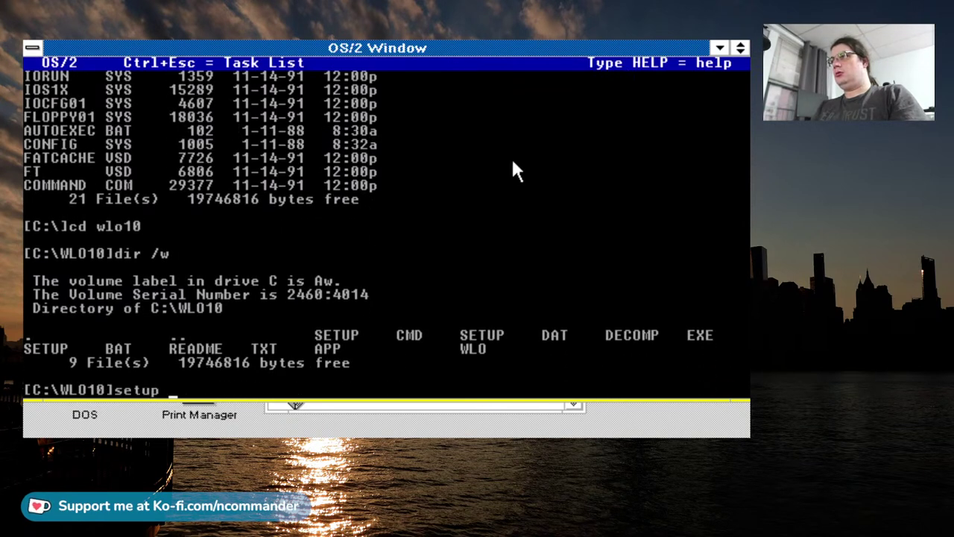
text(c:\)
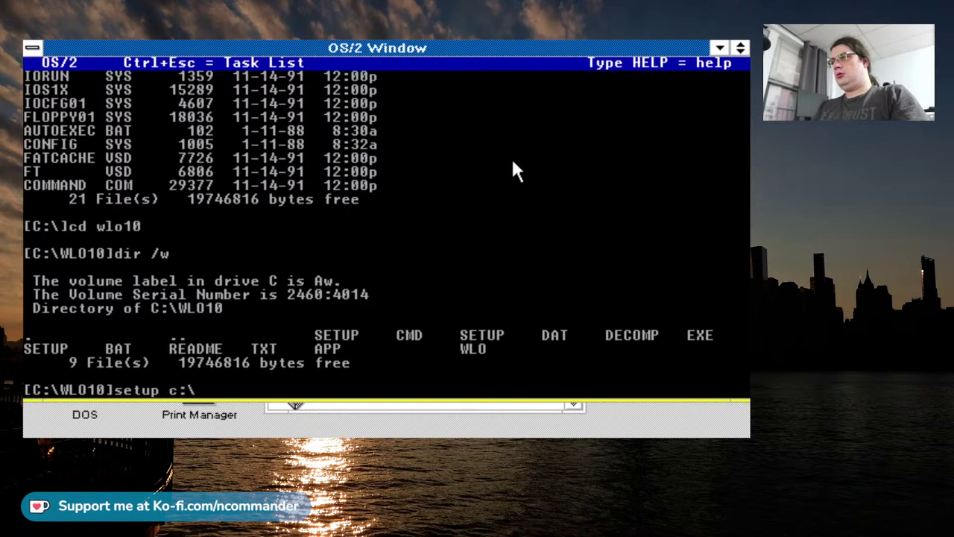
text(applets c:\wlo10\)
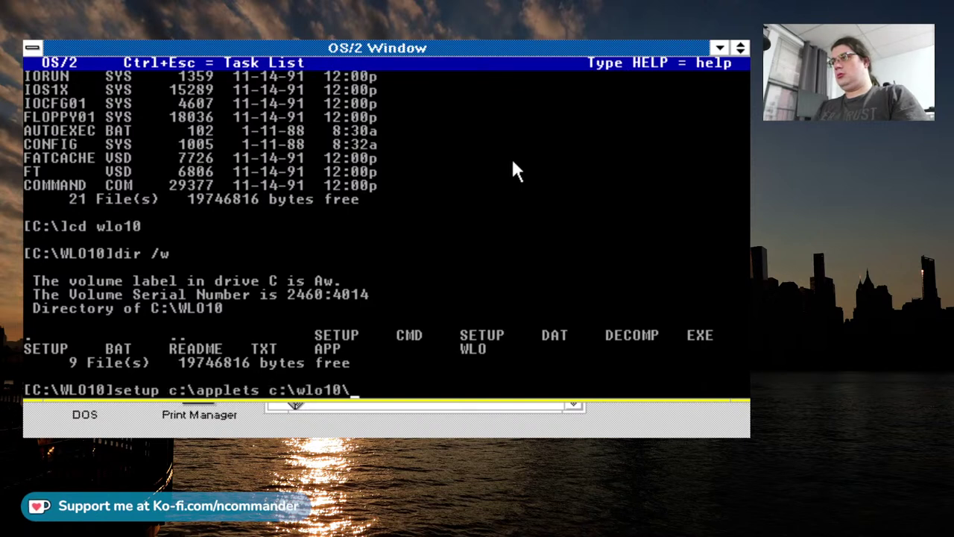
key(Return)
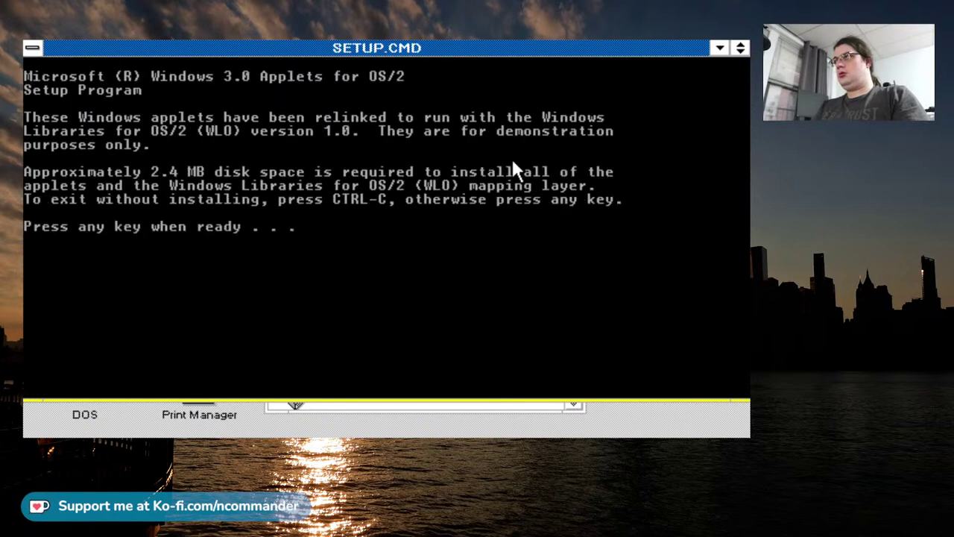
key(Return)
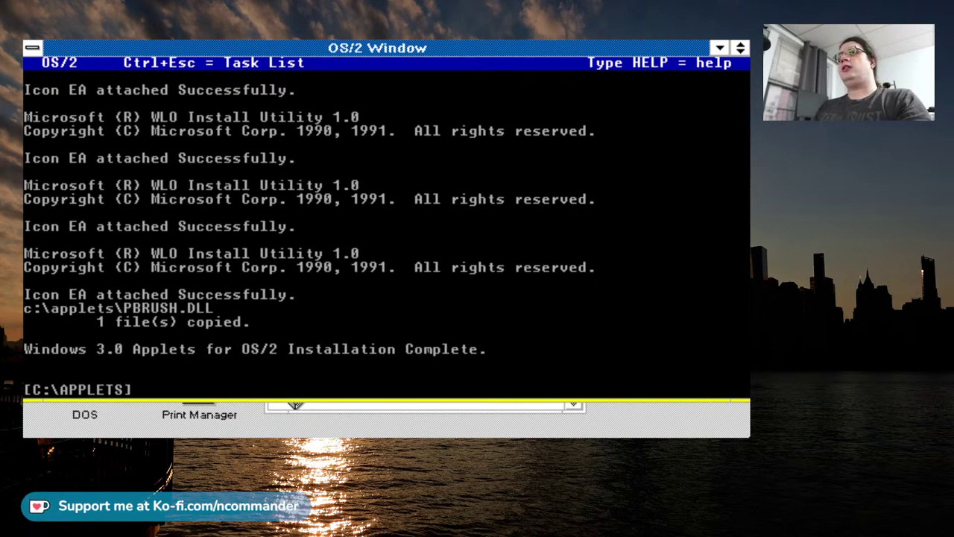
List C:\APPLETS in wide format and launch the calc applet.
text(w)
key(Return)
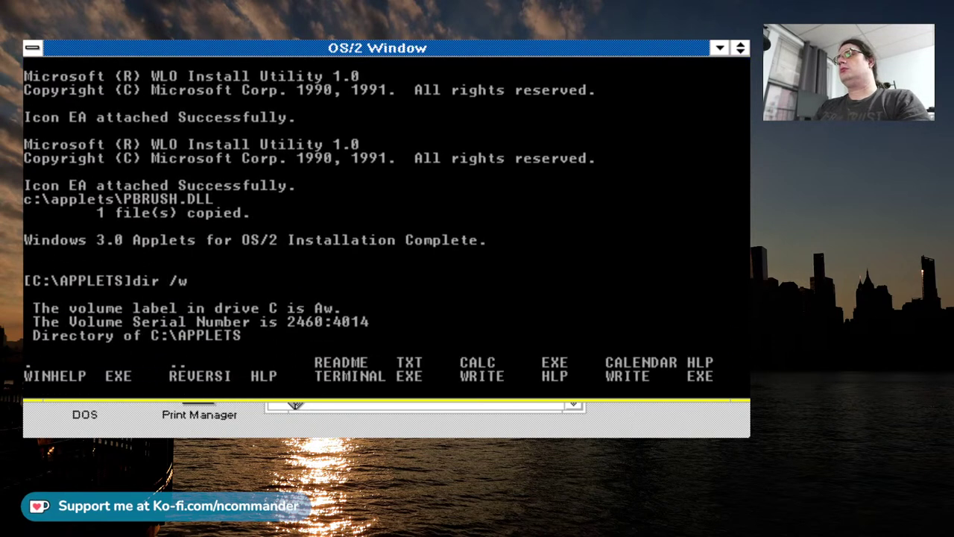
text(calc)
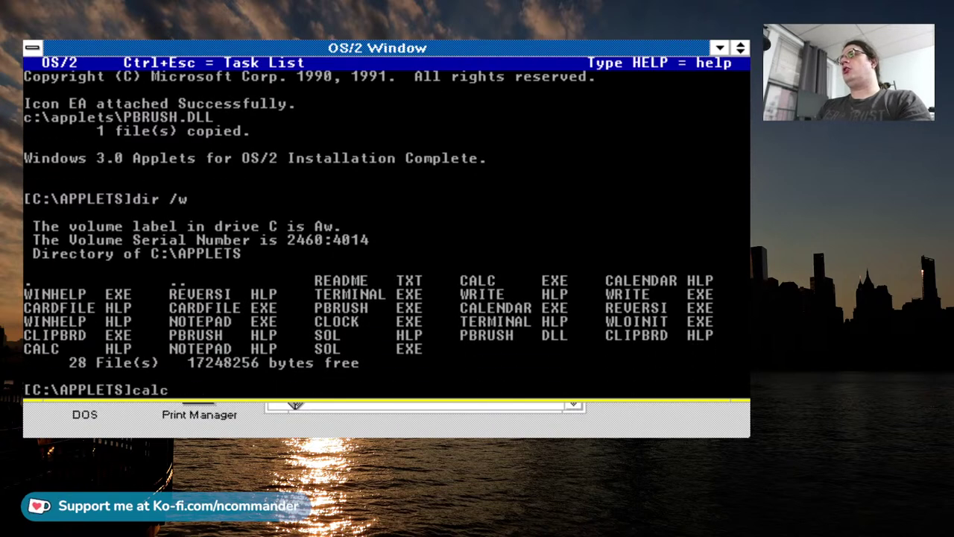
key(Return)
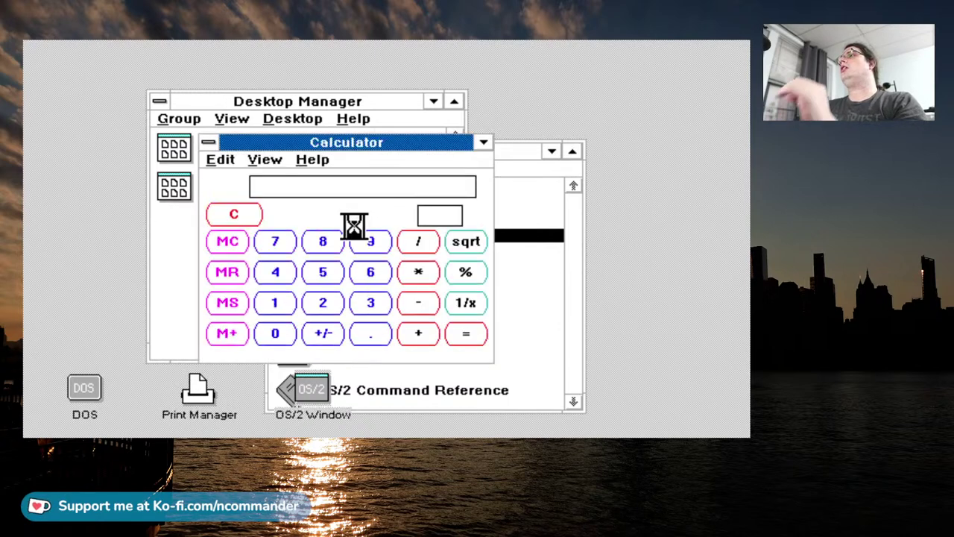
Place the Calculator window beside the Desktop Manager, view its About information and close the dialog.
mouse_move(408, 146)
mouse_down()
mouse_move(667, 114)
mouse_move(631, 92)
mouse_up()
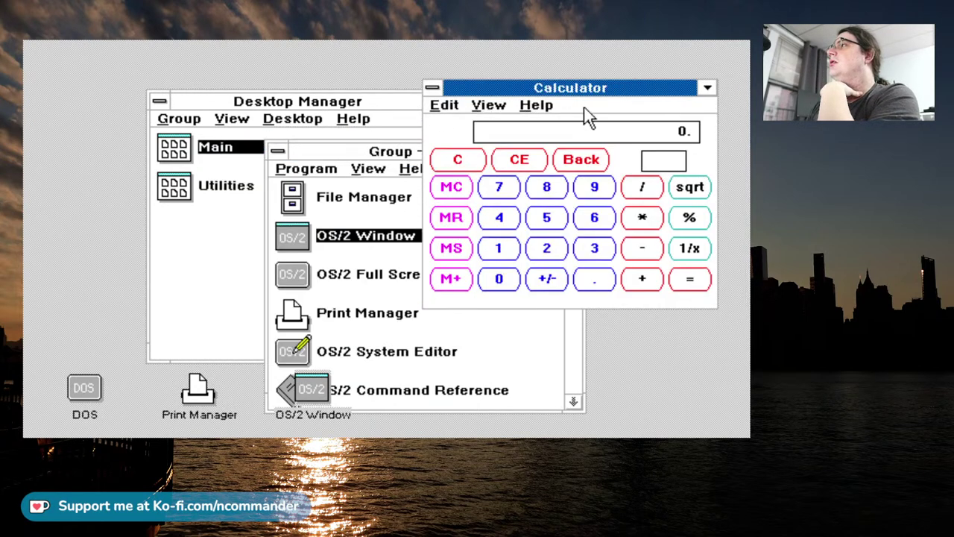
click(549, 108)
click(597, 210)
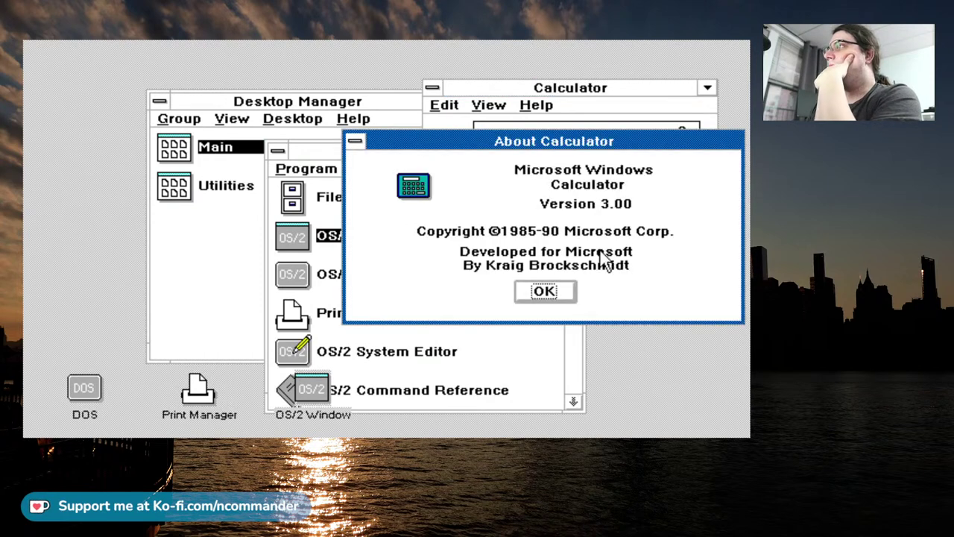
click(560, 292)
Multiply 52 by 96 in Calculator.
click(547, 219)
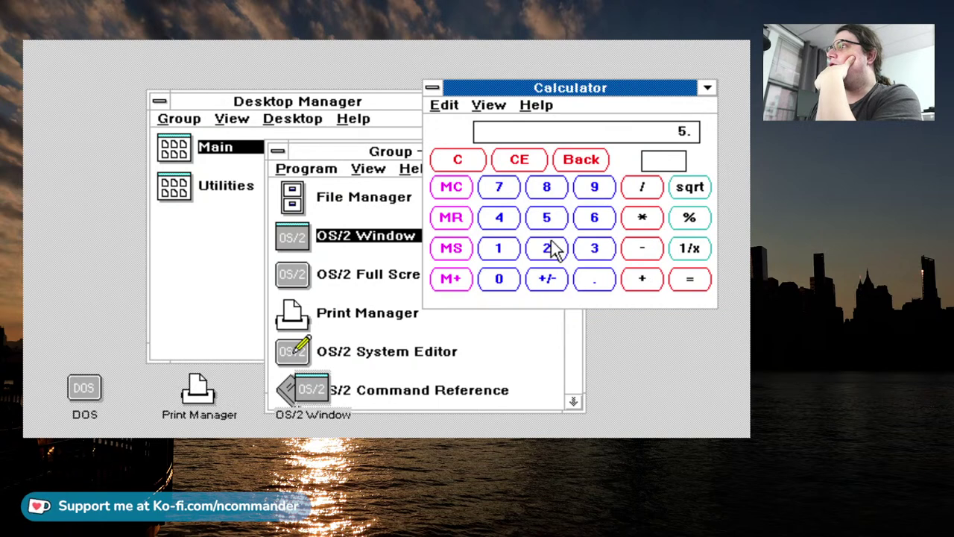
click(552, 250)
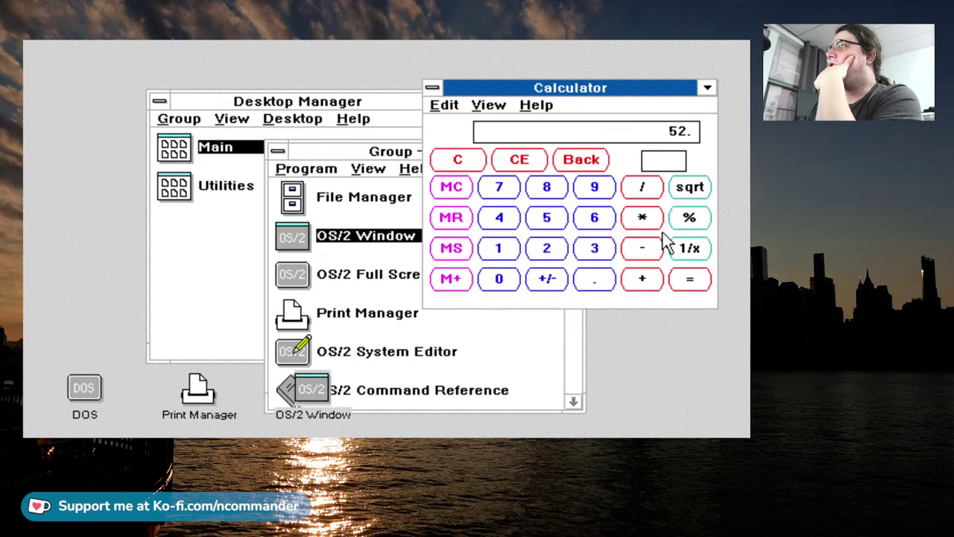
click(625, 216)
click(597, 192)
click(589, 217)
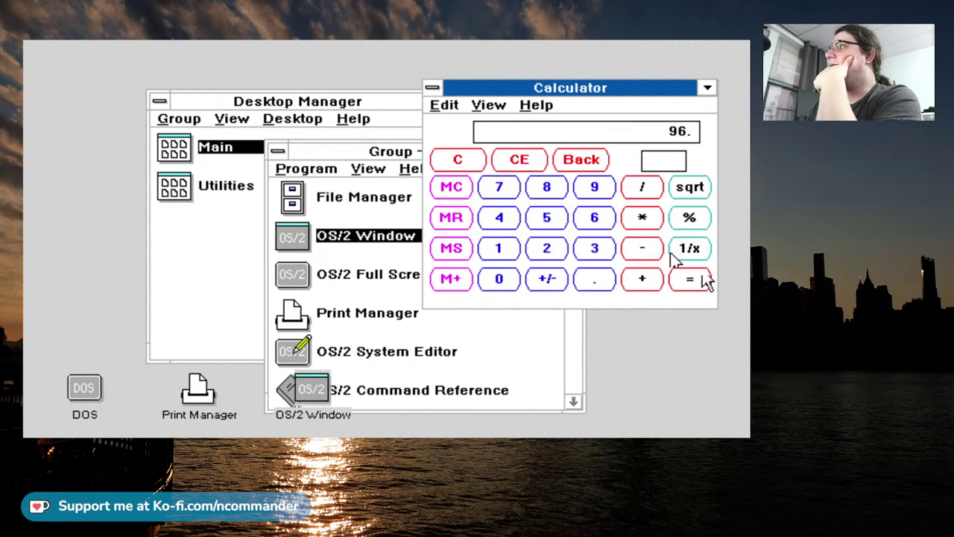
click(701, 283)
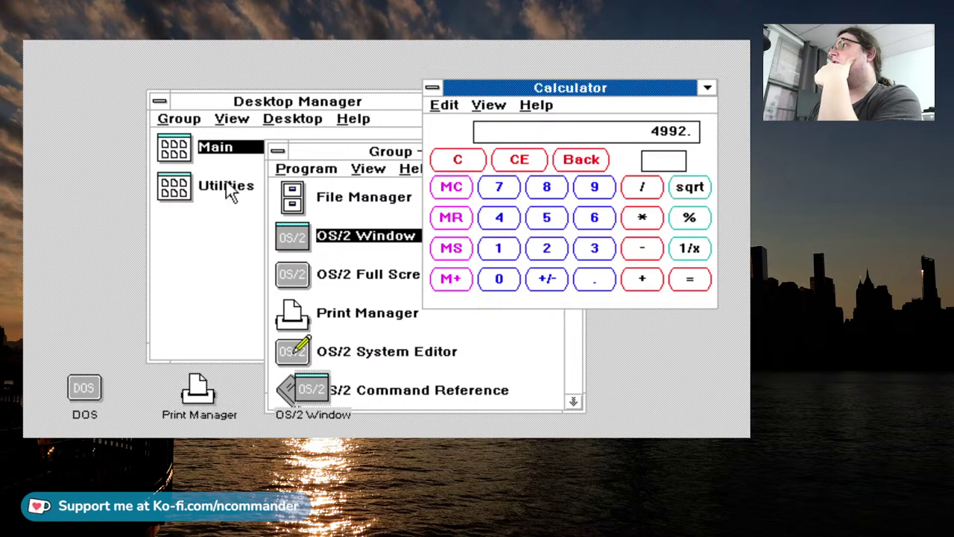
Minimize Calculator, and restore it after moving the Main group window to the desktop's upper-left area.
click(706, 89)
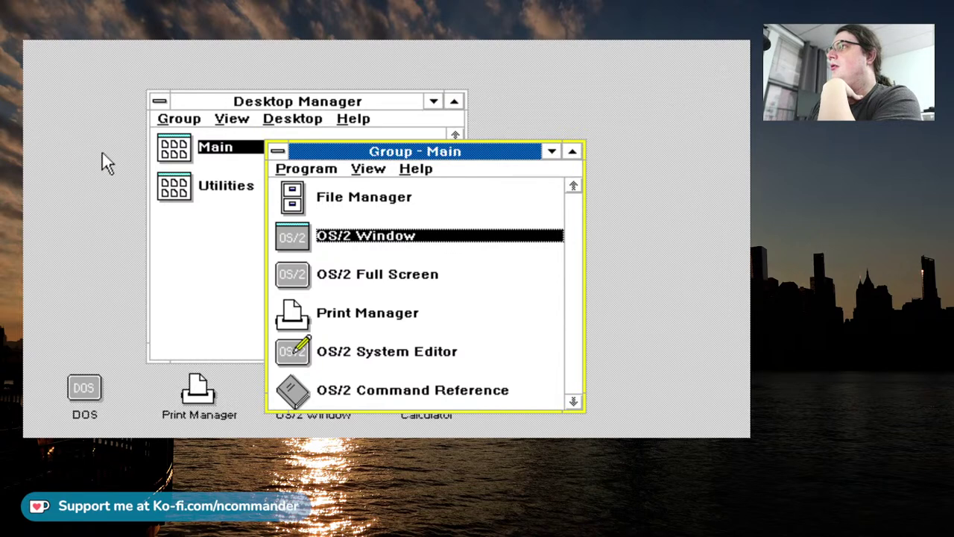
drag(481, 157, 326, 88)
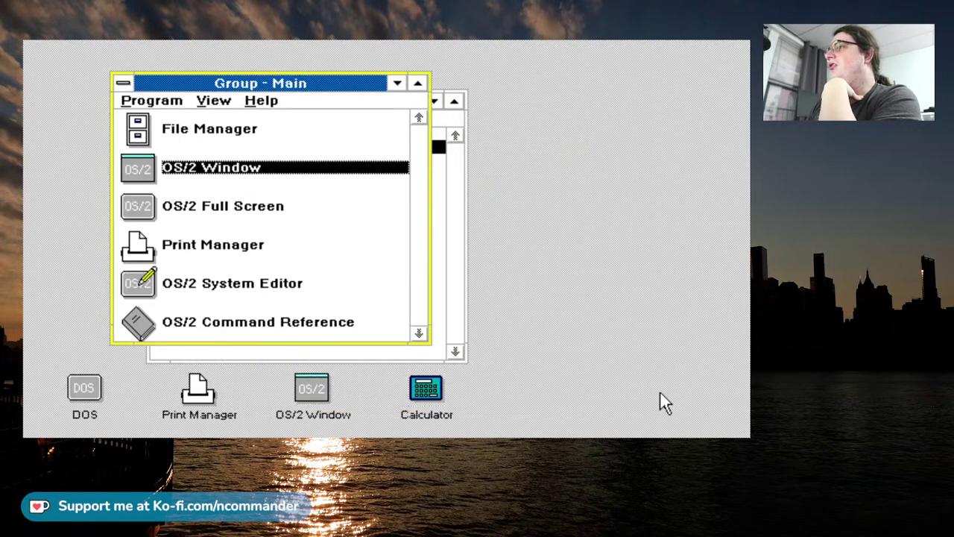
double_click(432, 399)
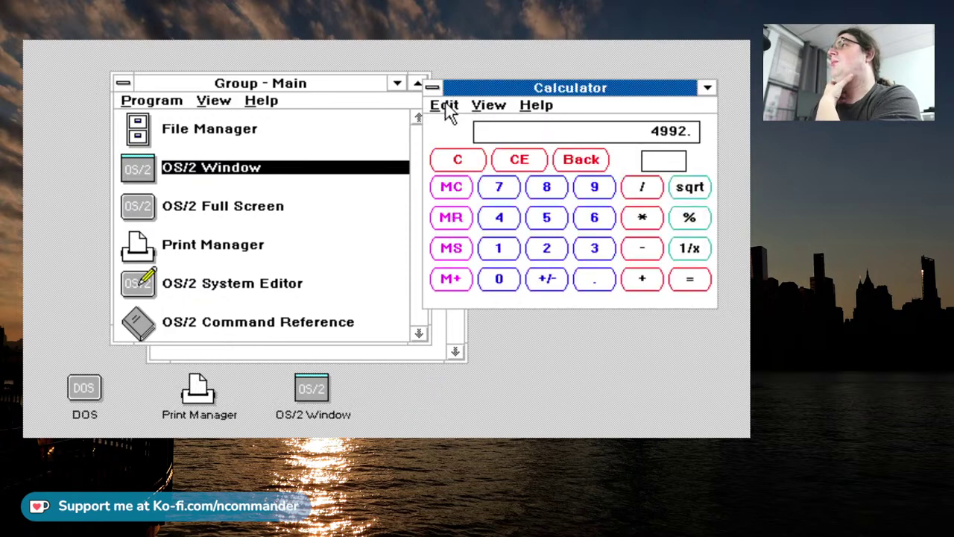
Close Calculator.
click(444, 105)
mouse_move(433, 88)
click(453, 185)
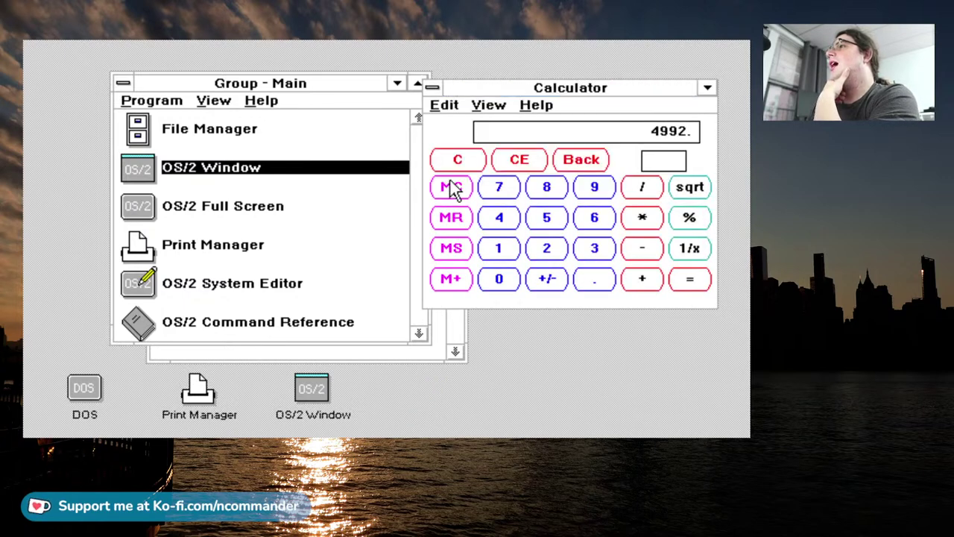
Restore the OS/2 Window and launch winhelp from C:\APPLETS.
double_click(312, 401)
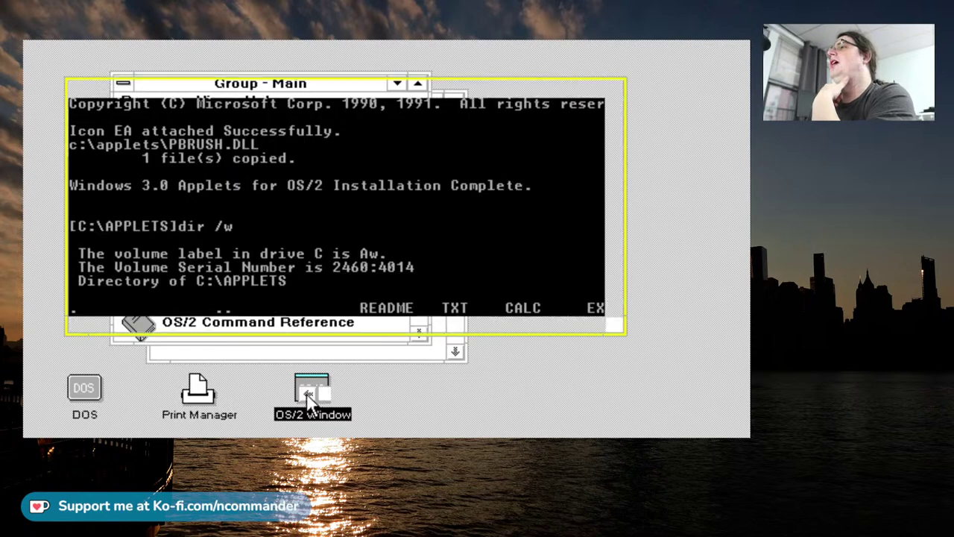
key(Return)
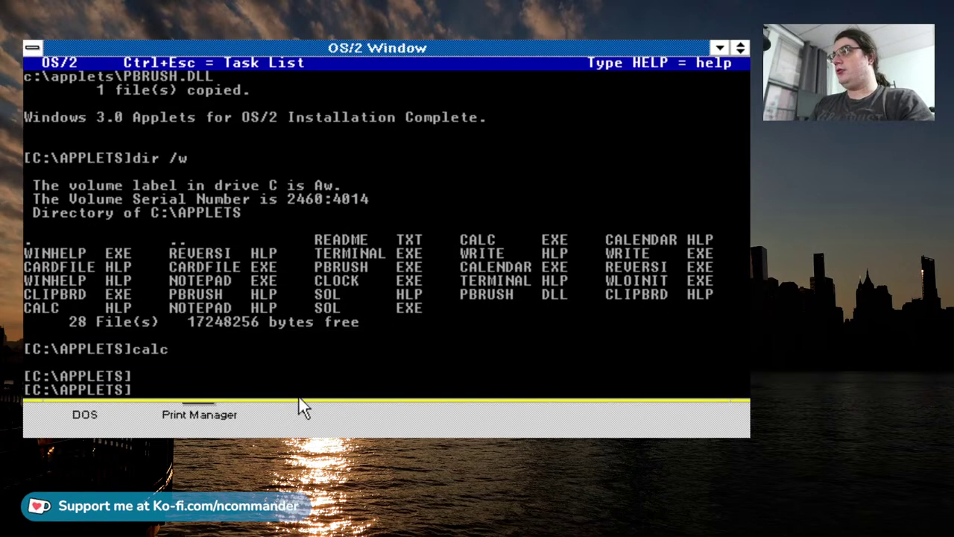
text(d)
key(BackSpace)
text(winhelp)
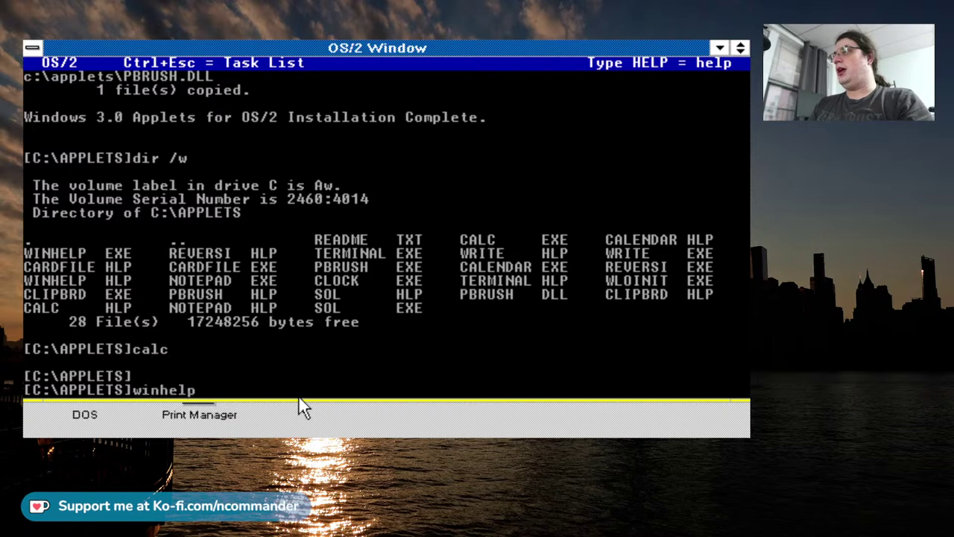
key(Return)
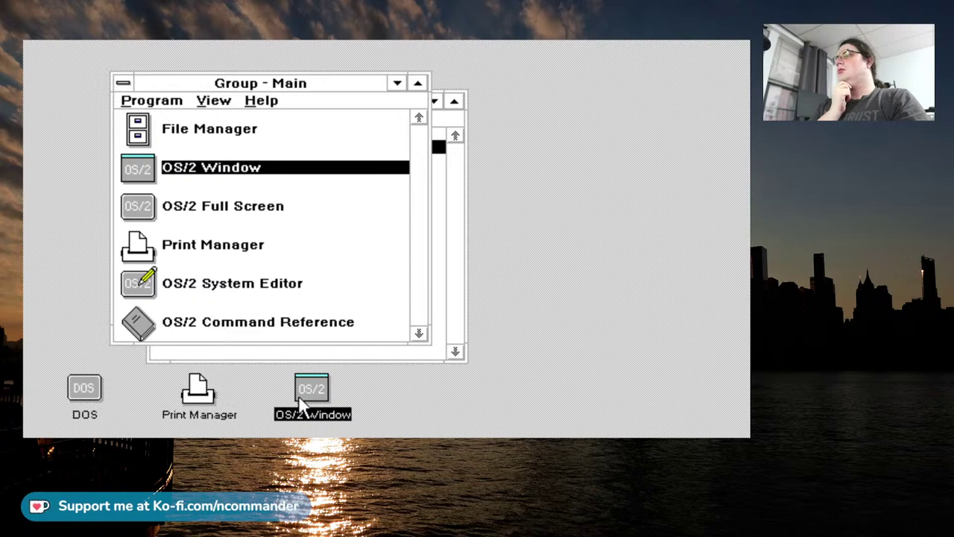
Maximize Windows Help and open the winhelp.hlp help file from c:\applets.
double_click(302, 403)
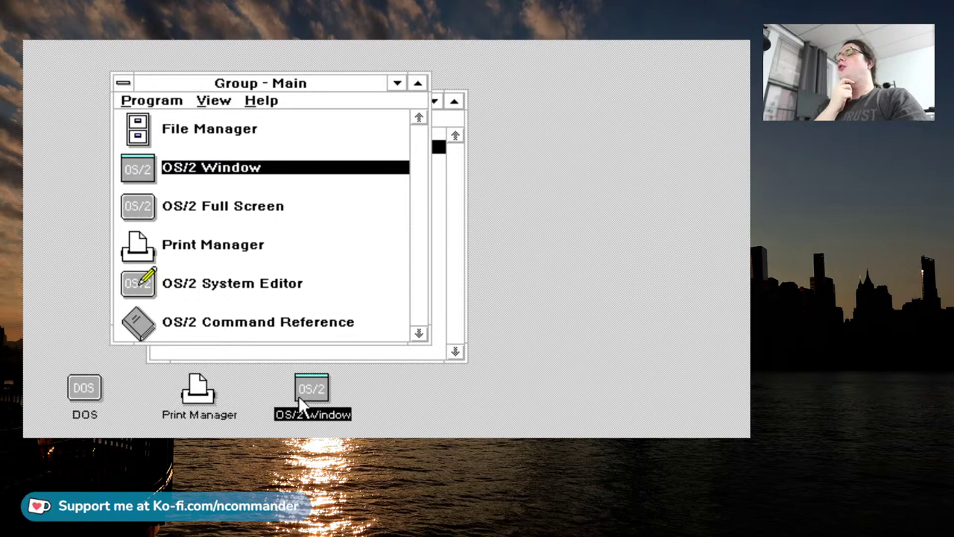
key(F1)
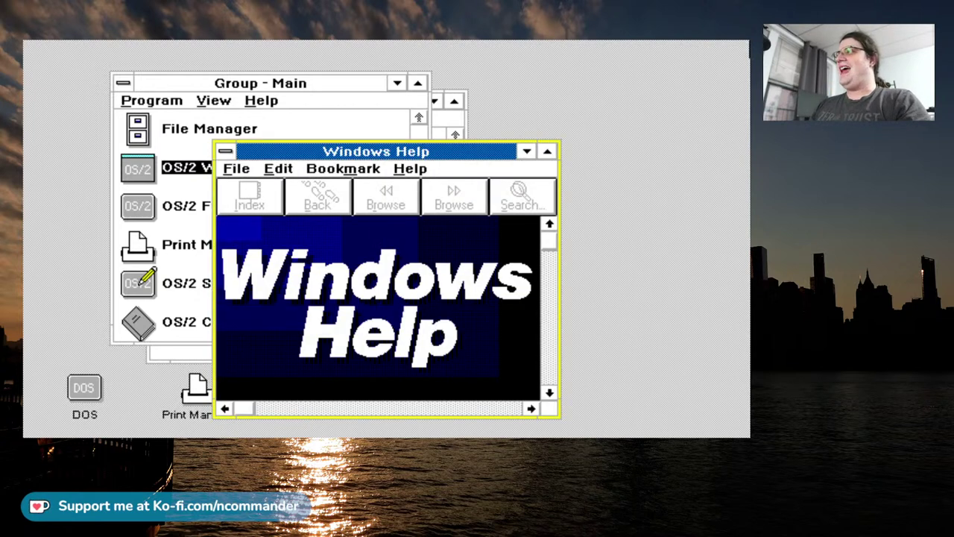
click(550, 152)
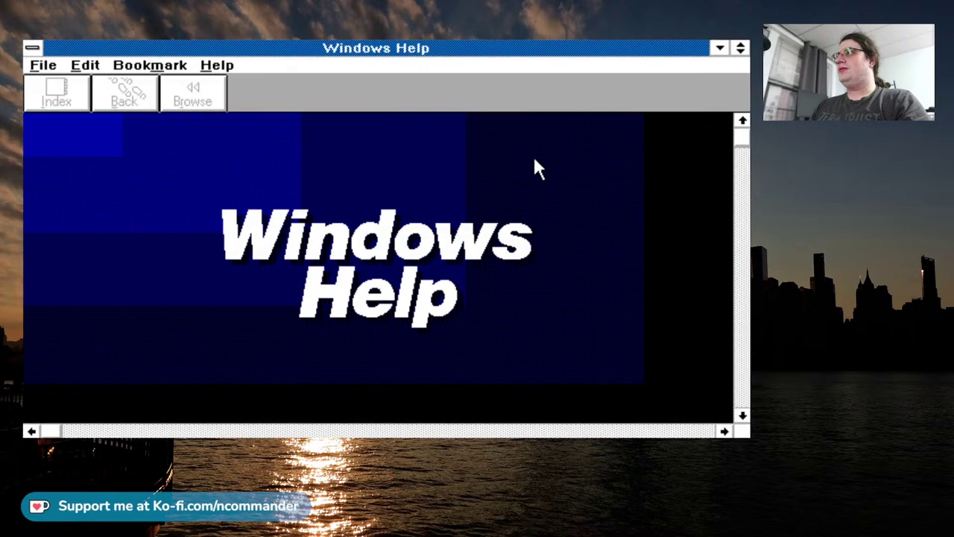
click(45, 66)
click(108, 84)
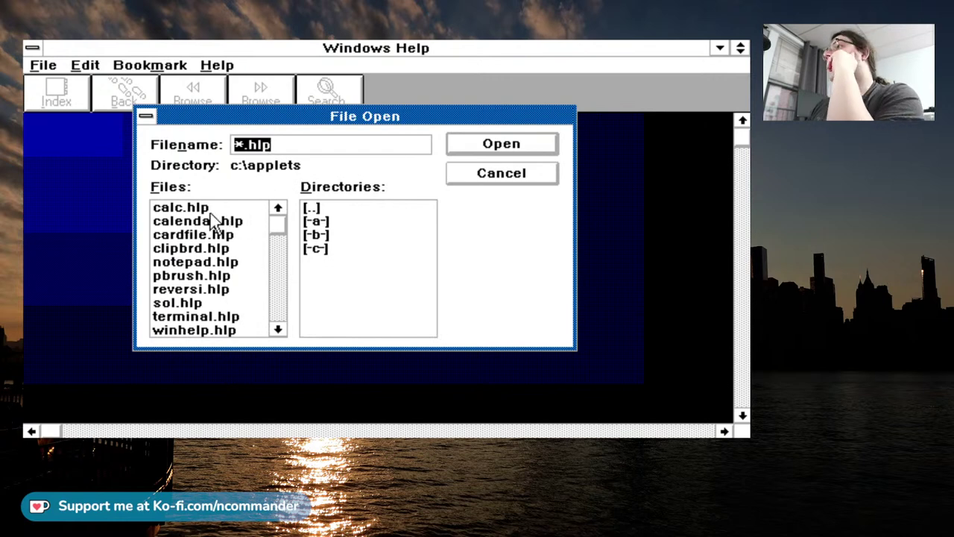
double_click(208, 332)
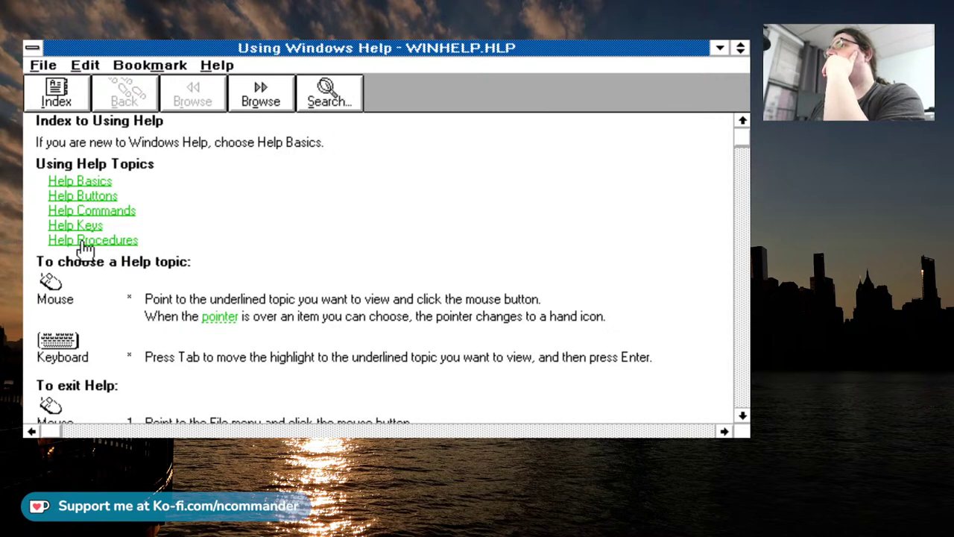
View the Opening Help Files topic under Help Procedures, and close Windows Help.
click(79, 240)
click(85, 249)
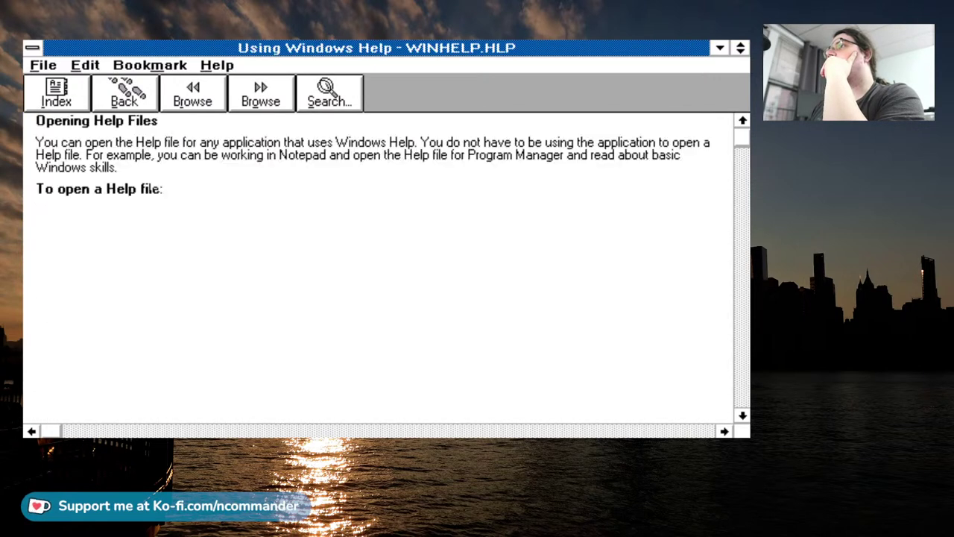
click(32, 47)
key(alt+F4)
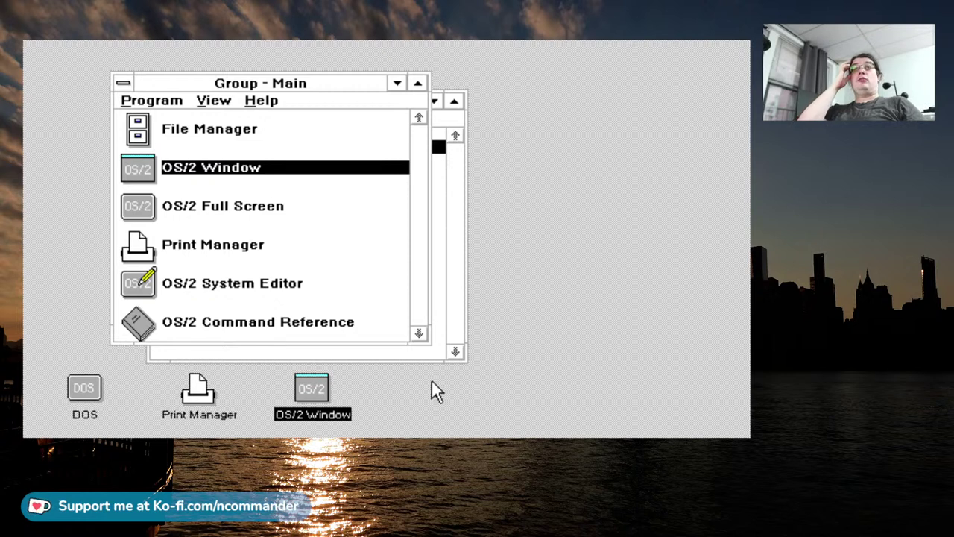
Restore the OS/2 Window and launch terminal from C:\APPLETS, choosing None as the default serial port.
key(alt+F5)
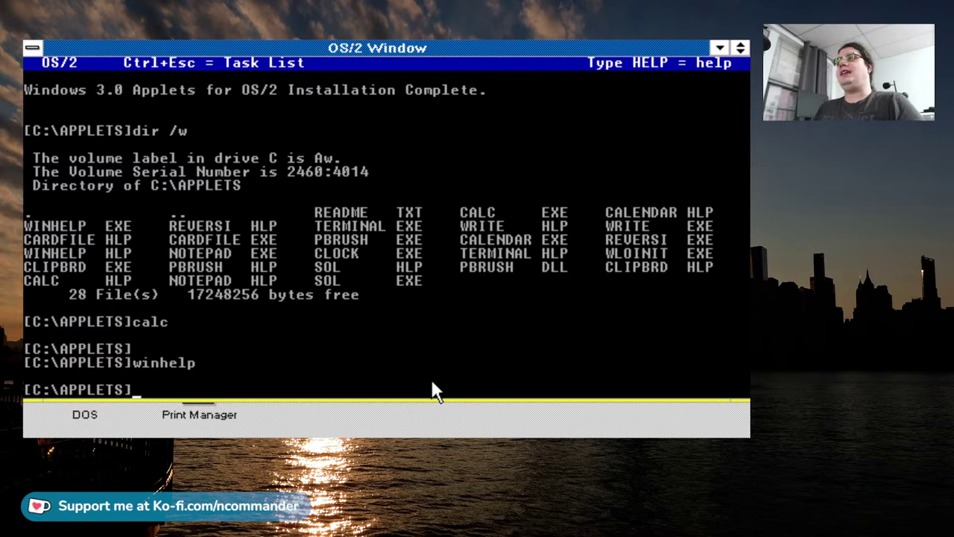
text(terminal)
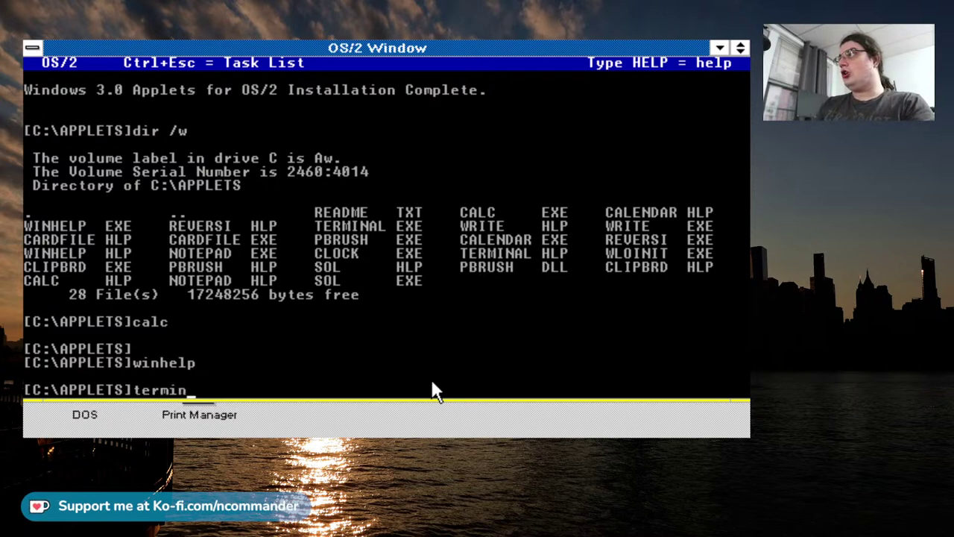
key(Return)
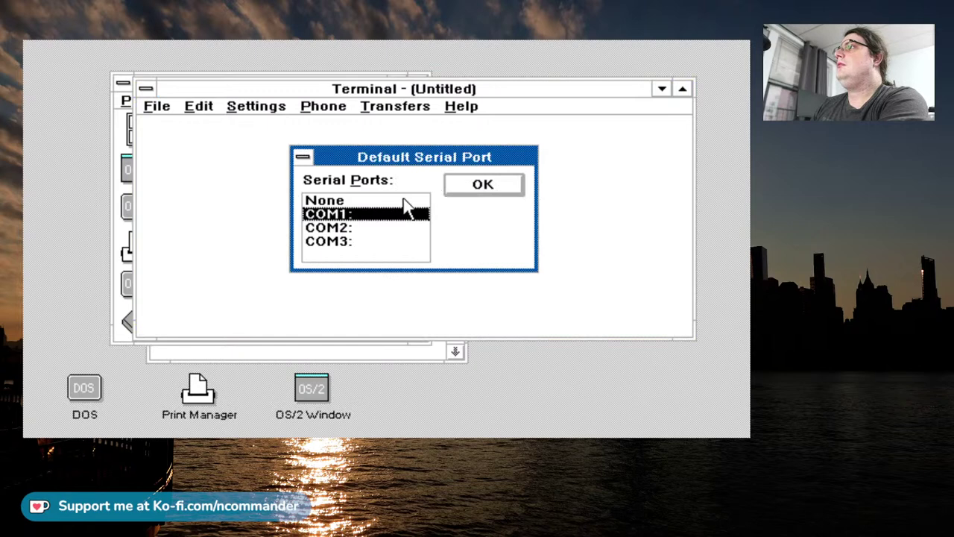
double_click(379, 203)
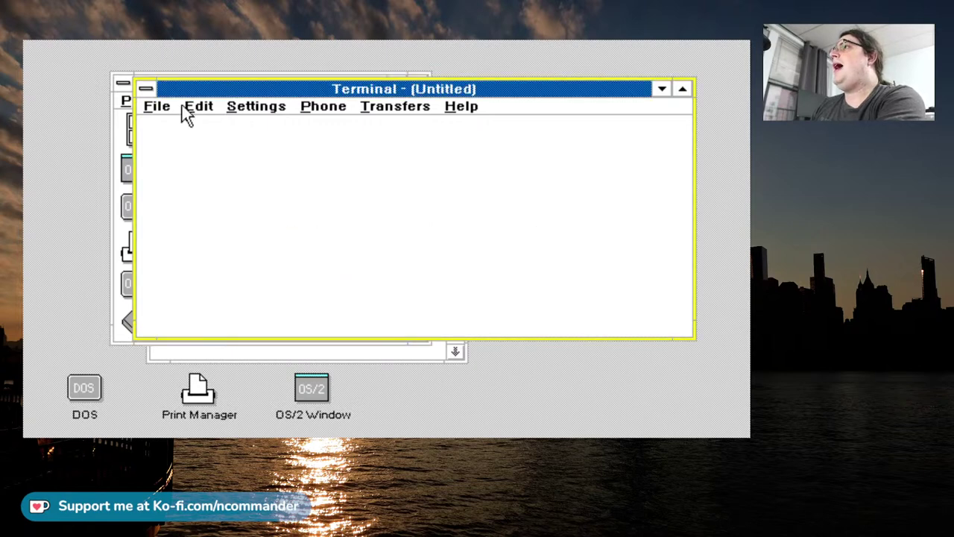
Check the About information of Terminal, and exit Terminal.
key(alt+e)
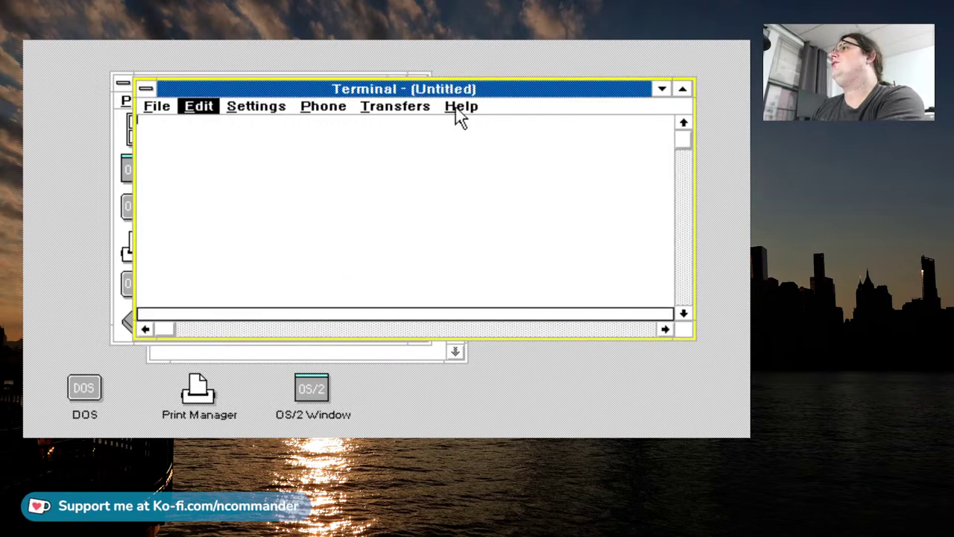
click(459, 106)
click(479, 202)
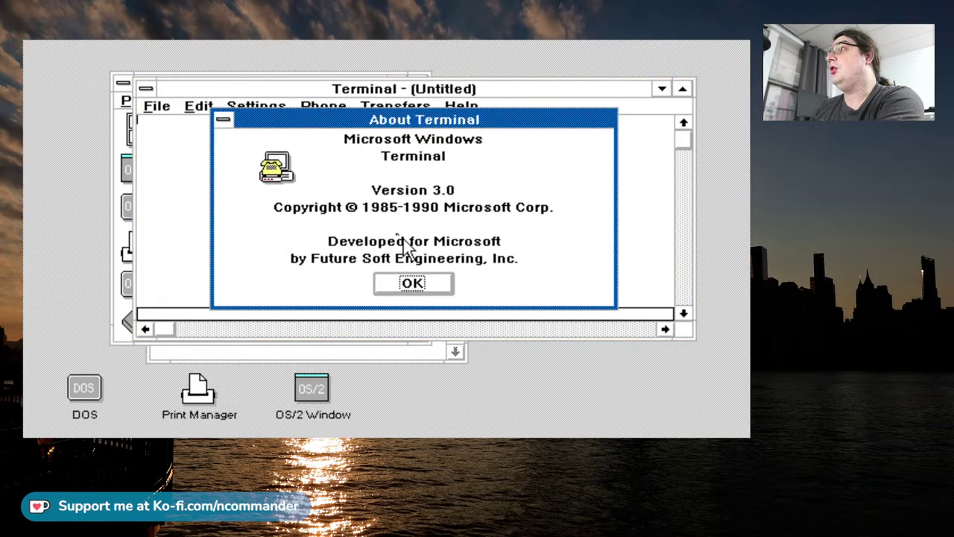
click(403, 287)
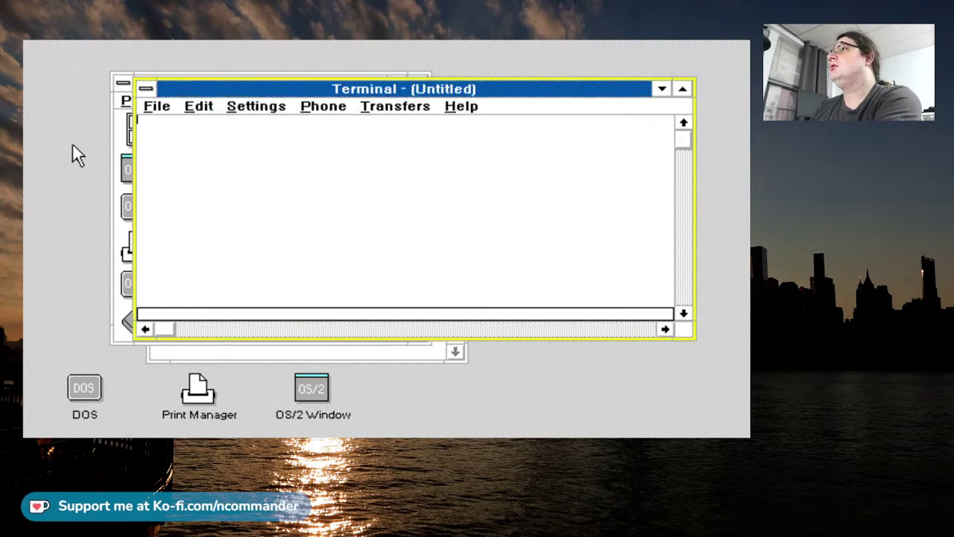
click(155, 106)
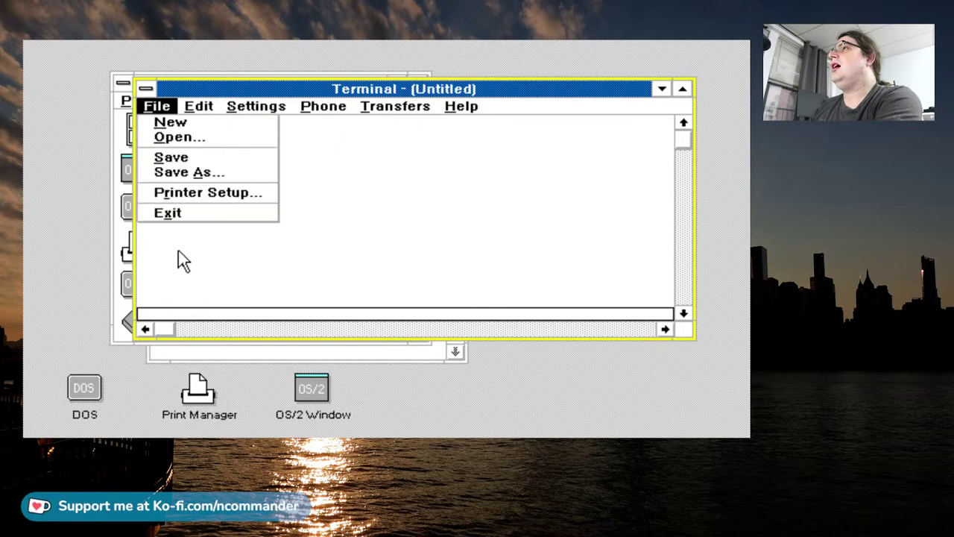
click(184, 212)
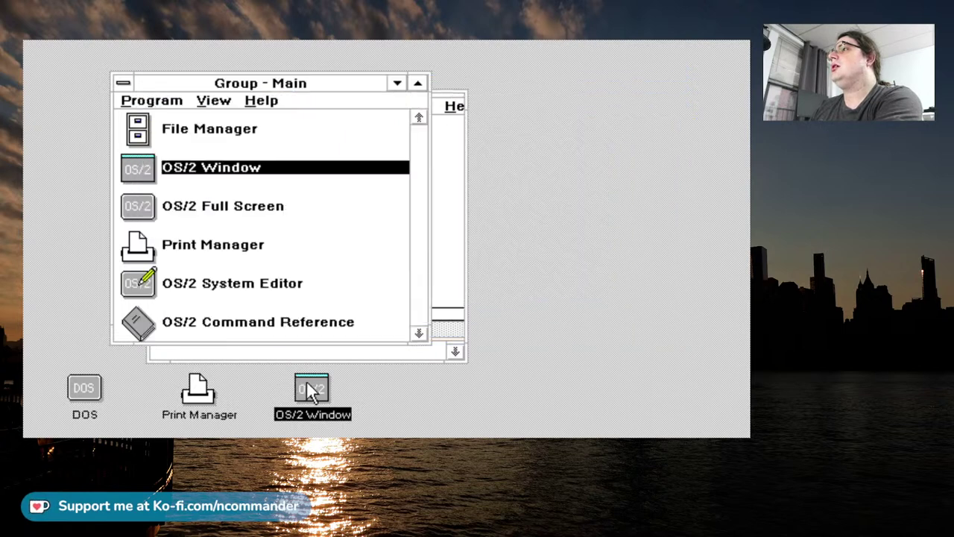
Restore the OS/2 Window and launch write from C:\APPLETS.
double_click(308, 384)
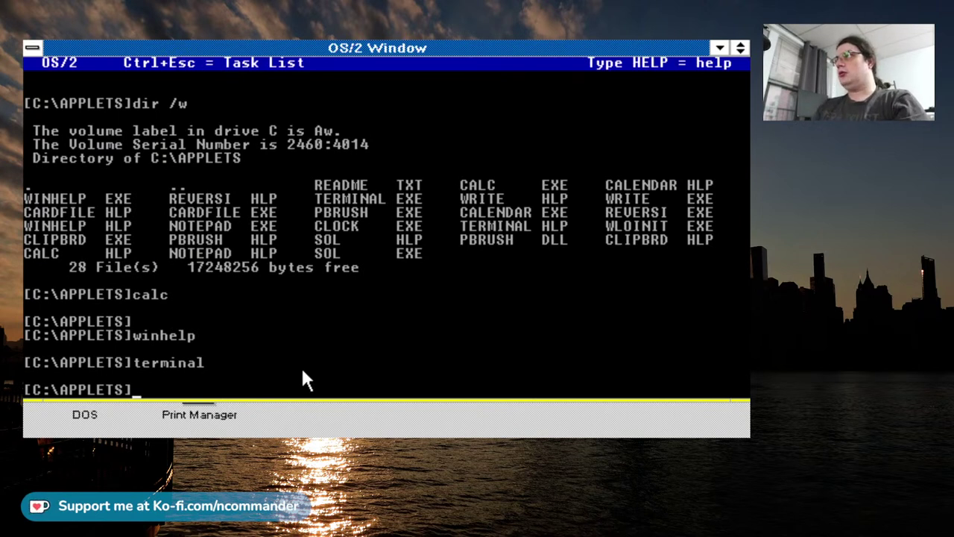
text(write)
key(Return)
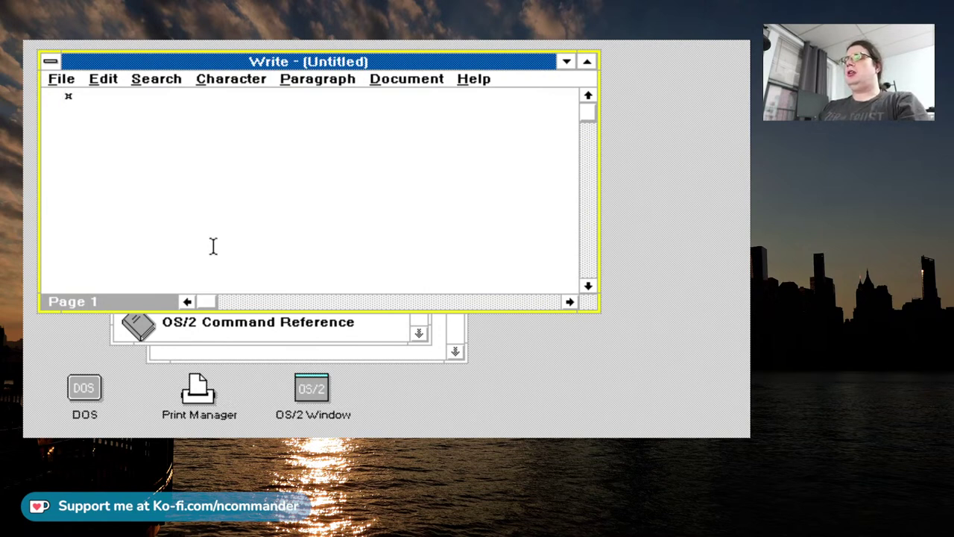
Enter "This is Word for Windows running on OS/2 1.x via WLO. it's really just a cutdown version of" in the untitled document.
text(This is Wo)
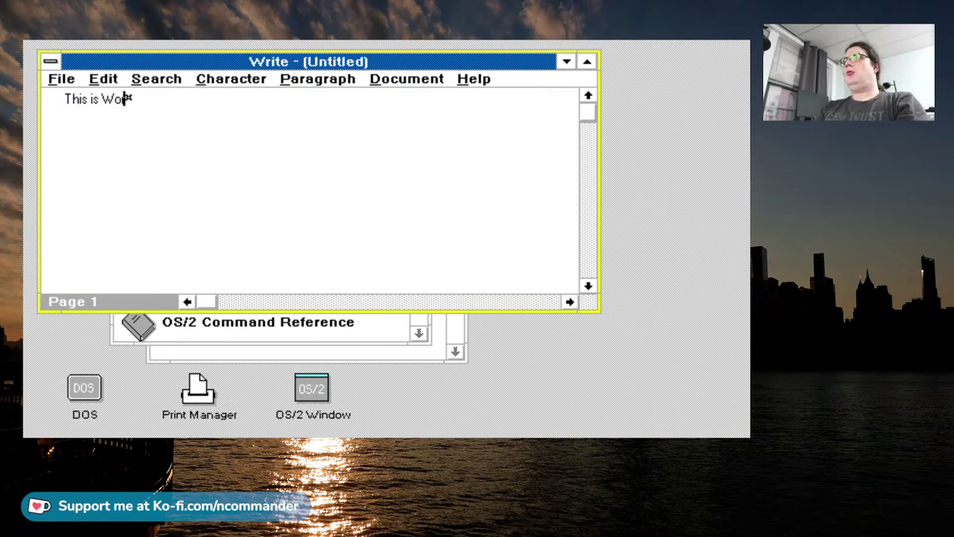
text(rd for Windows runnin)
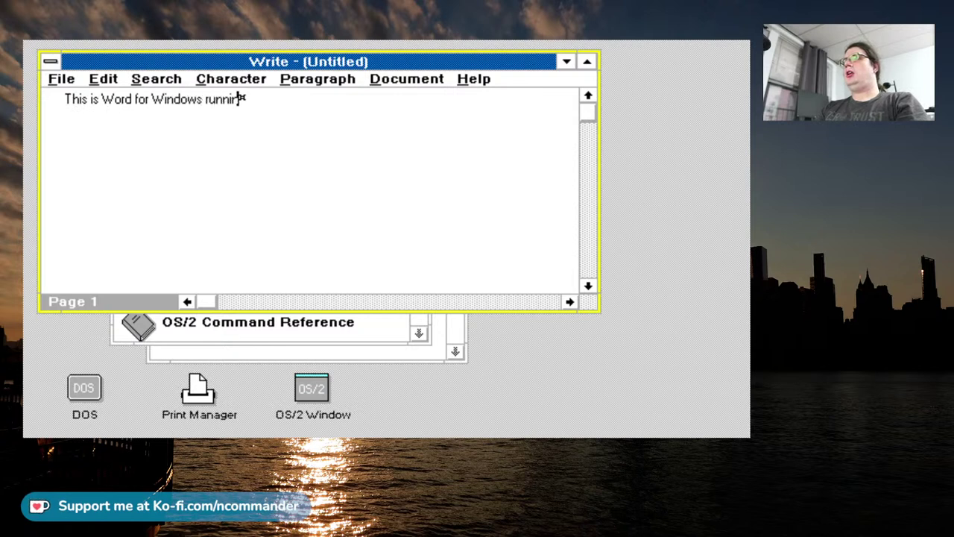
text(g on)
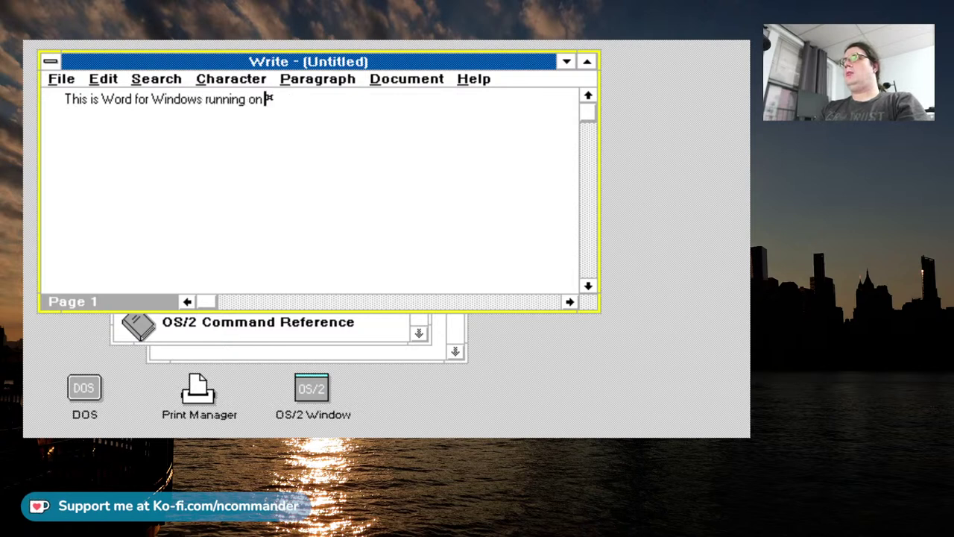
text( P OS/2 1.x via W)
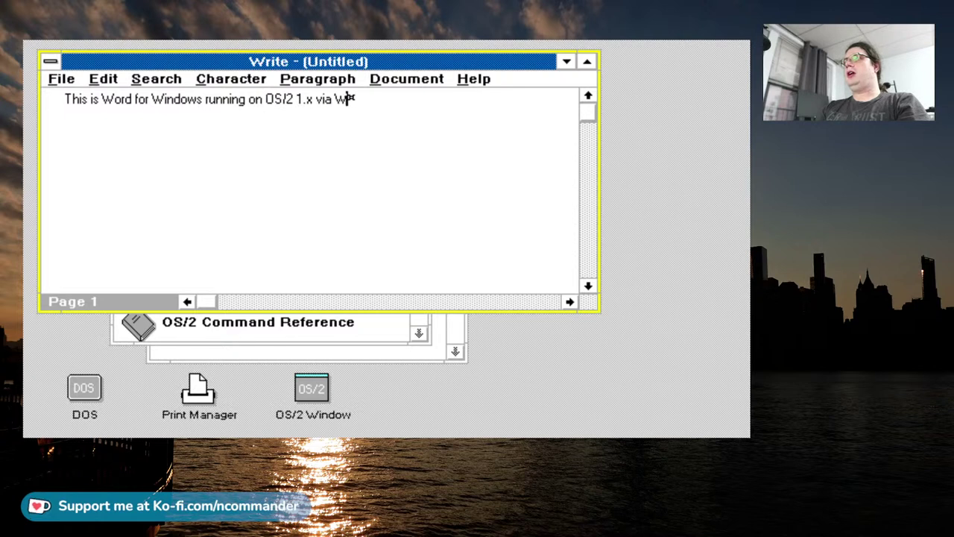
text(LO. it's really jus)
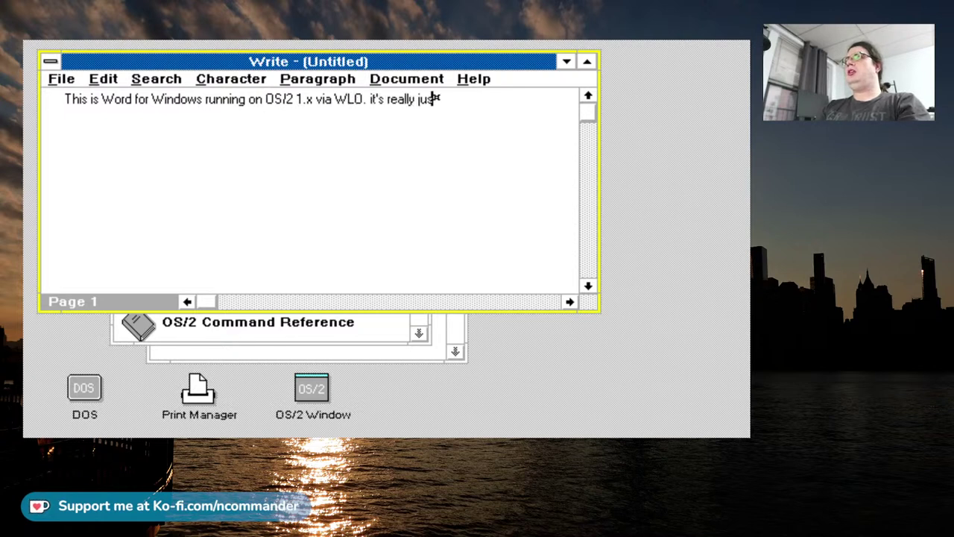
text(t a cutdown version of)
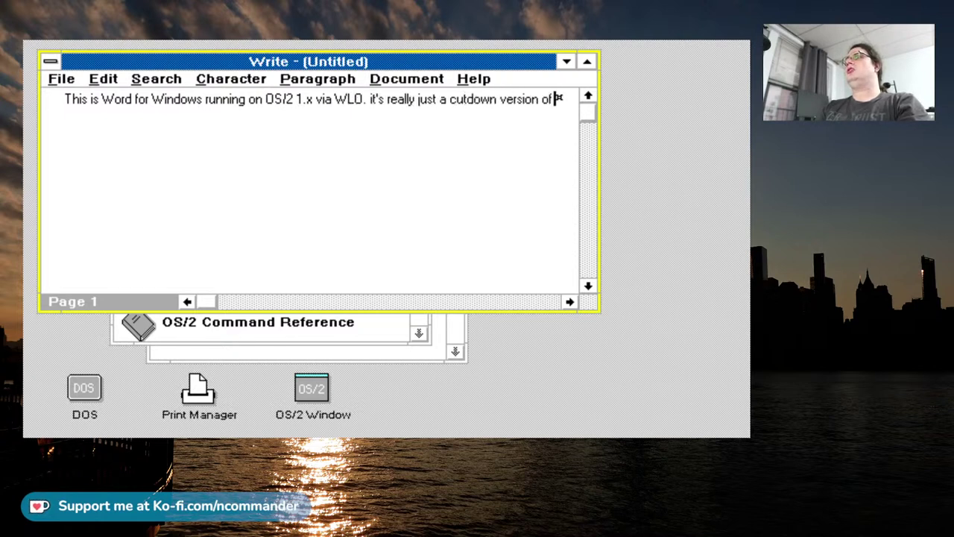
Continue the sentence with "Microsoft Word (something you can check yourself, and it doesn't feel very laggy as compared to say Borland Sidekick ...)" and end the paragraph.
text( Word)
key(BackSpace)
key(BackSpace)
key(BackSpace)
key(BackSpace)
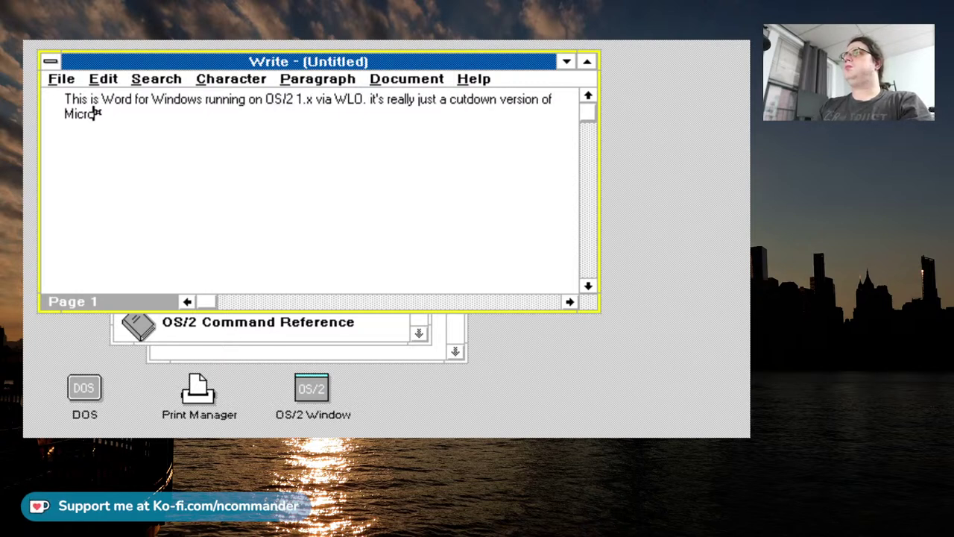
text(Word (something)
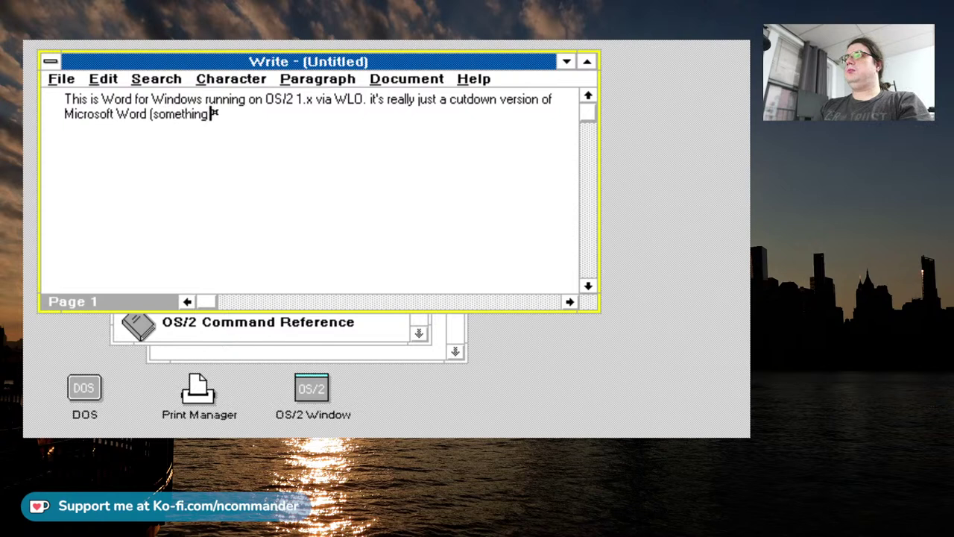
text( you can check yourself)
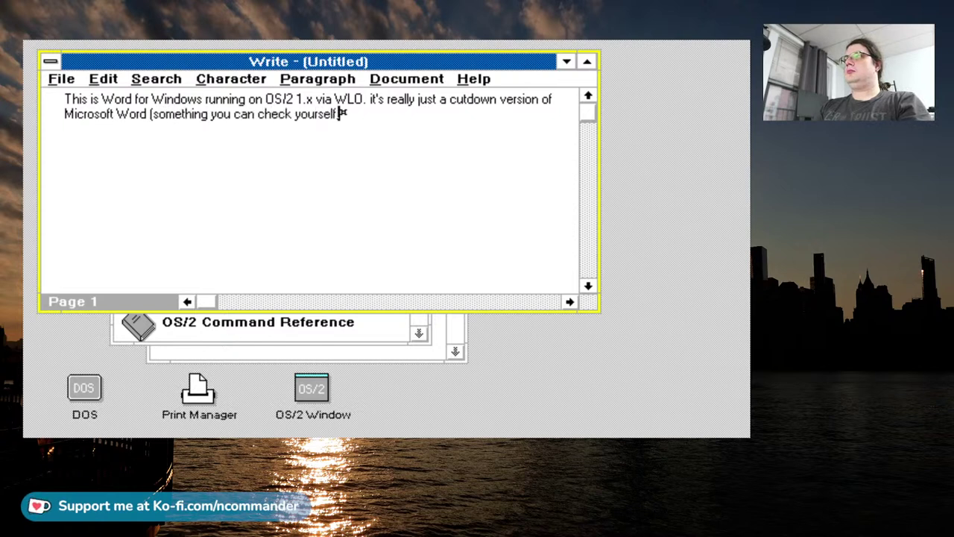
text(, and it doesn't fe)
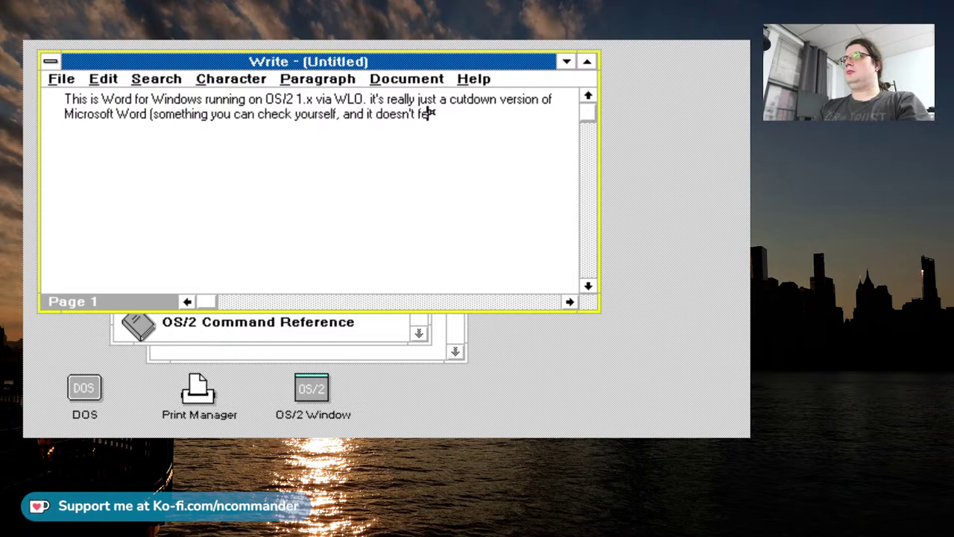
text(el very laggy as)
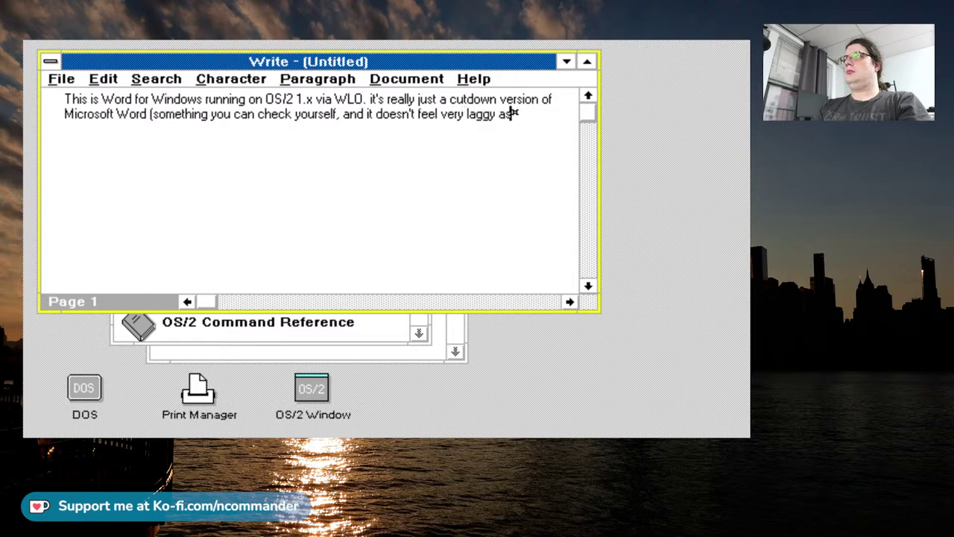
text( compared to say Borland Sidekick ...)
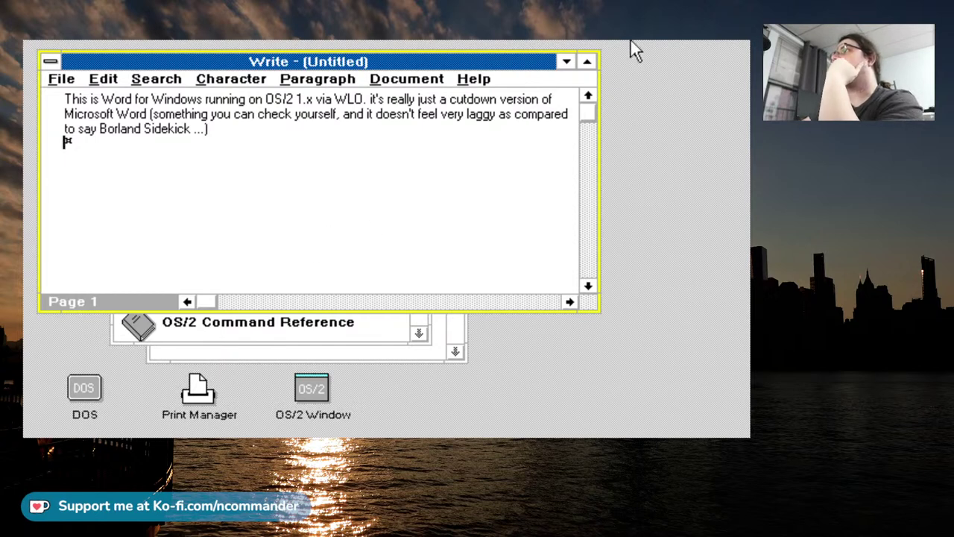
Minimize Write, then restore the OS/2 Window and maximize it to show the full applets directory listing.
click(567, 61)
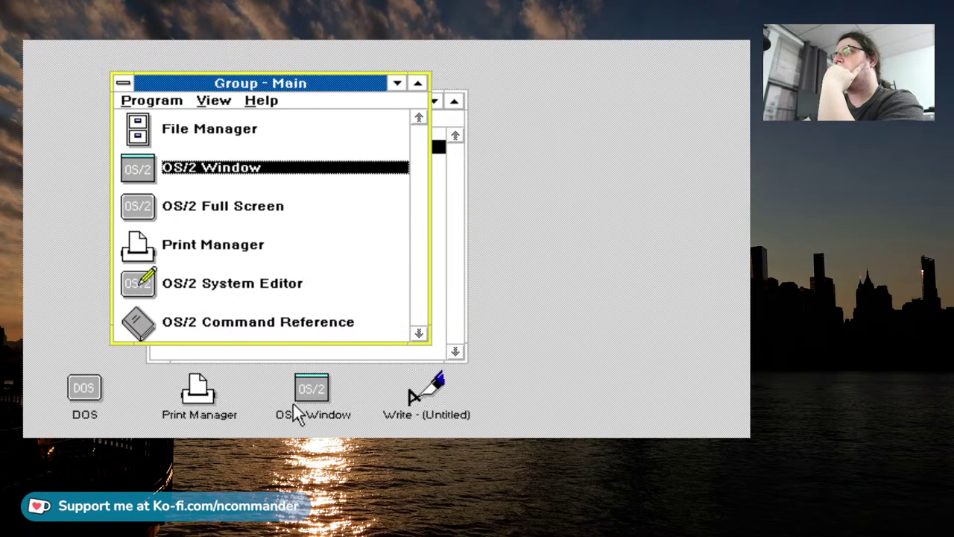
double_click(309, 393)
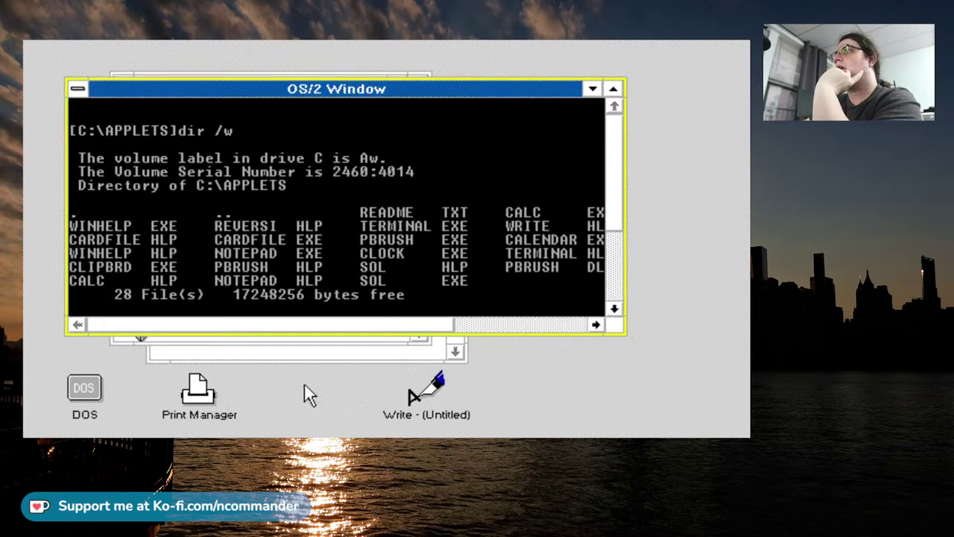
drag(390, 325, 30, 309)
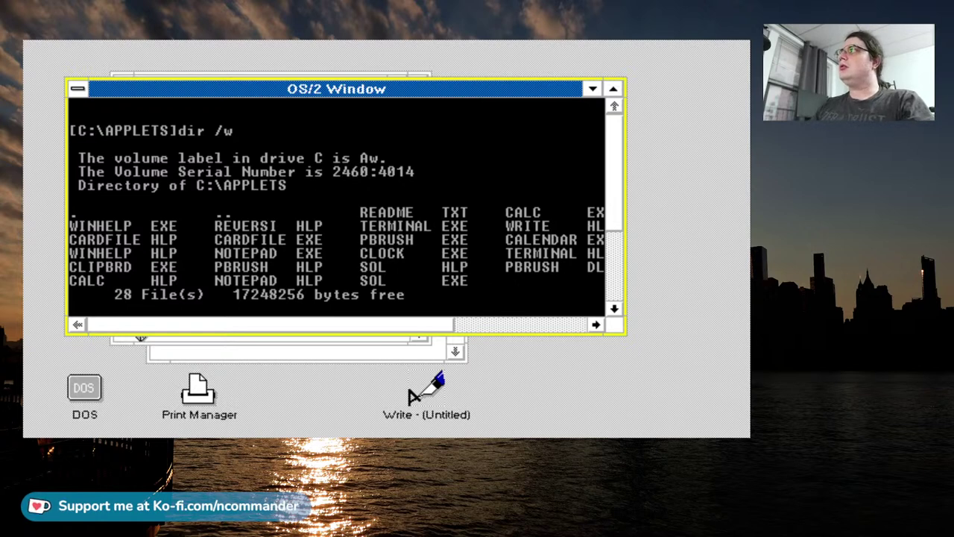
click(616, 88)
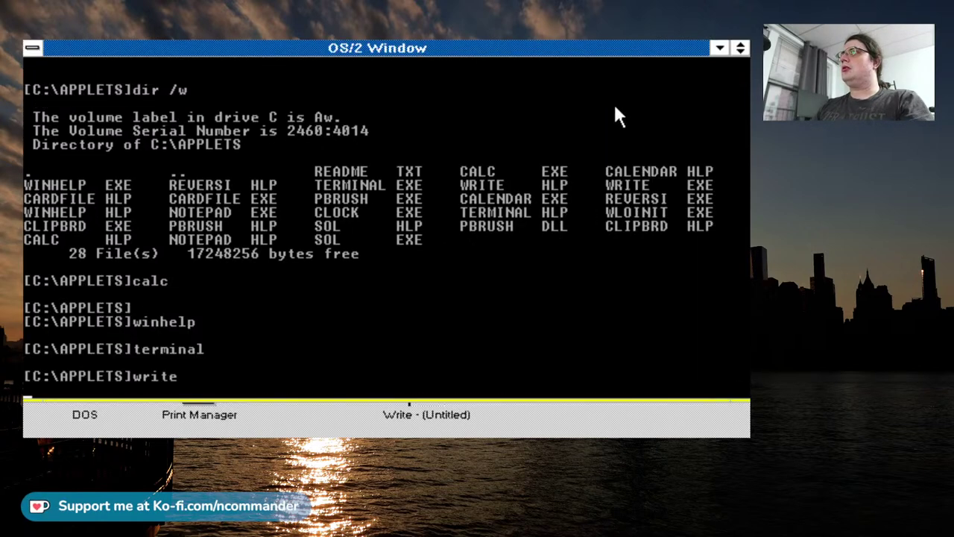
Restore the untitled Write document and exit Write without saving the changes.
click(413, 427)
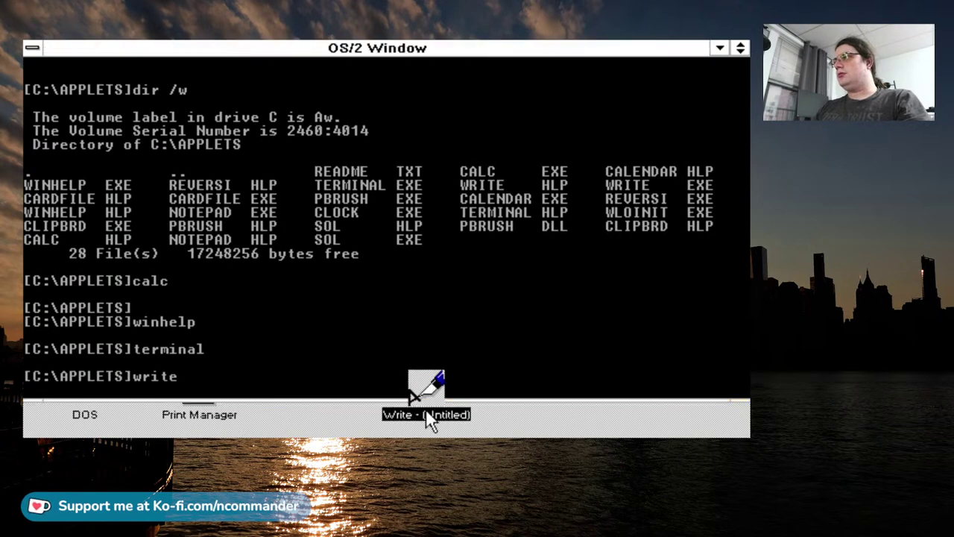
double_click(427, 414)
key(alt+f)
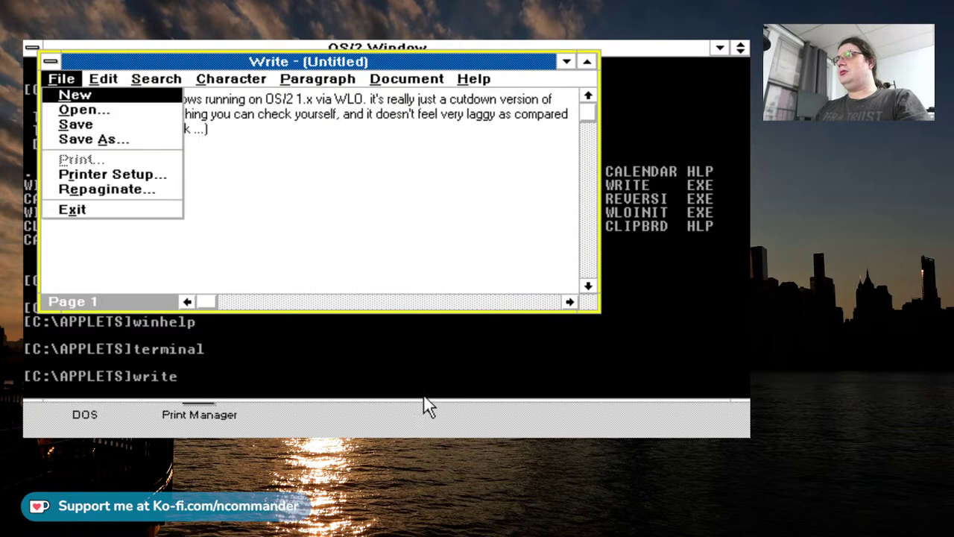
key(Up)
key(Return)
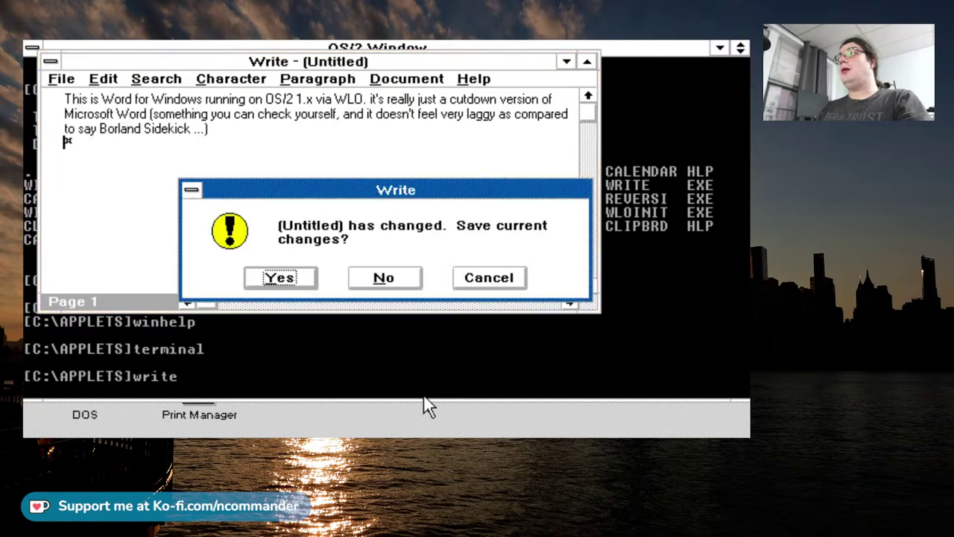
key(Tab)
key(Return)
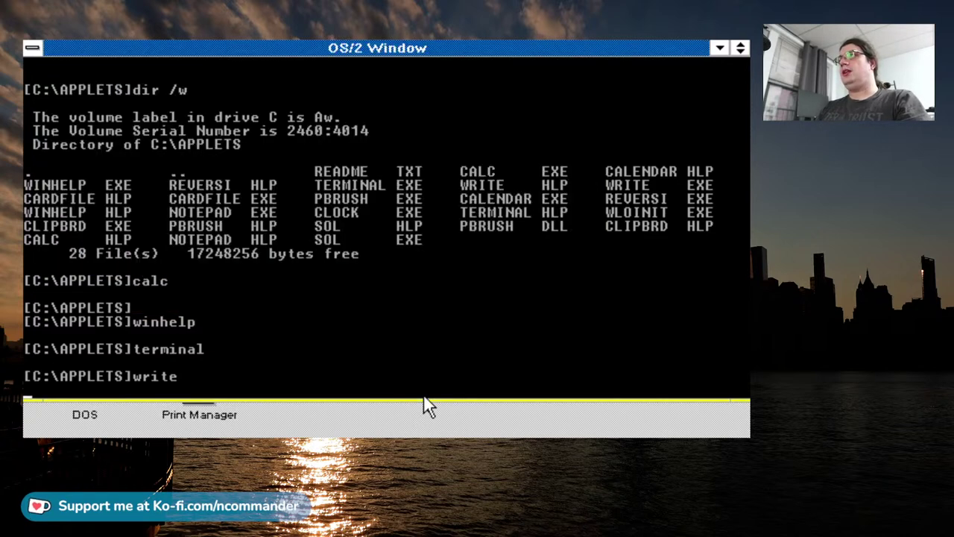
Try running car from C:\APPLETS, and launch the card applet with cardfile.
text(car)
key(Return)
key(Return)
key(Return)
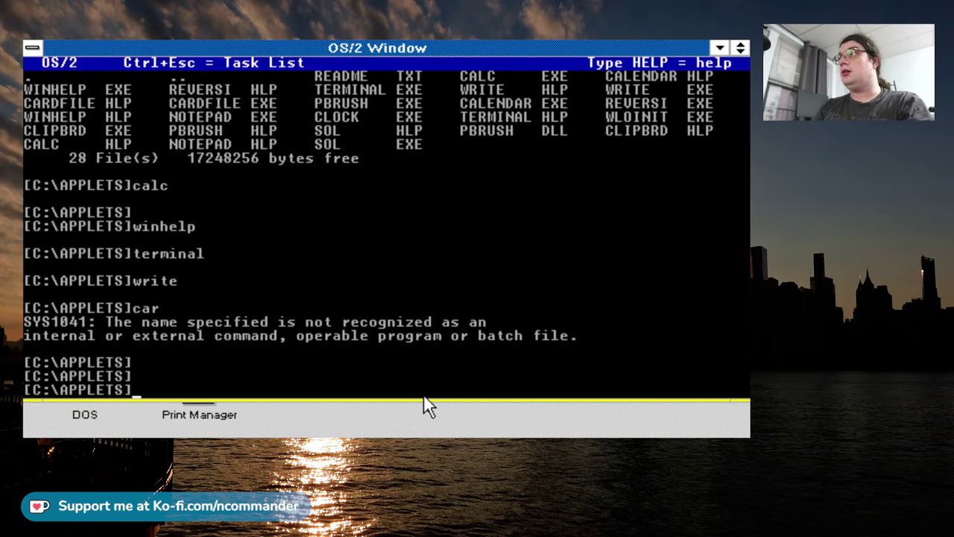
text(cardfile)
key(Return)
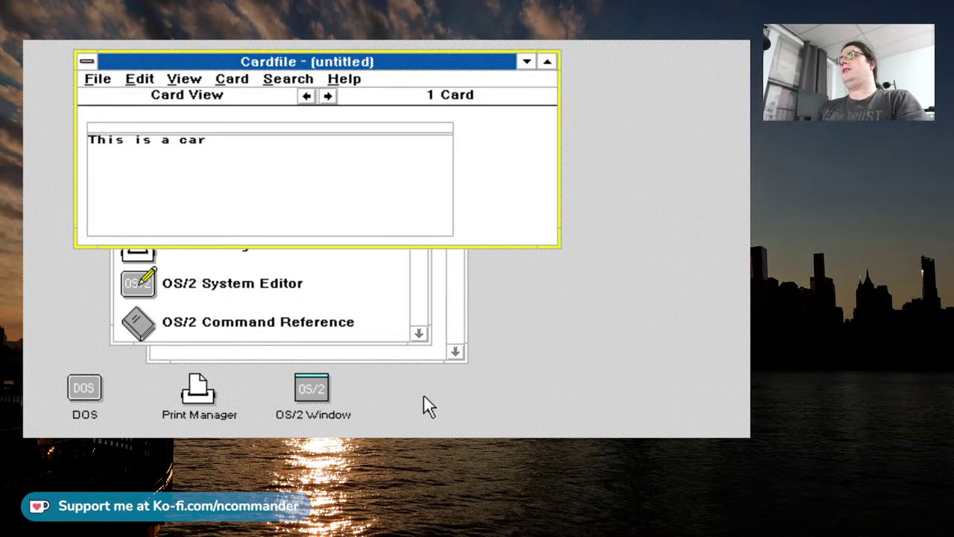
Enter the text "This is a card ..." on the first card of the untitled card file.
text(dfile)
key(BackSpace)
key(BackSpace)
key(BackSpace)
key(BackSpace)
key(BackSpace)
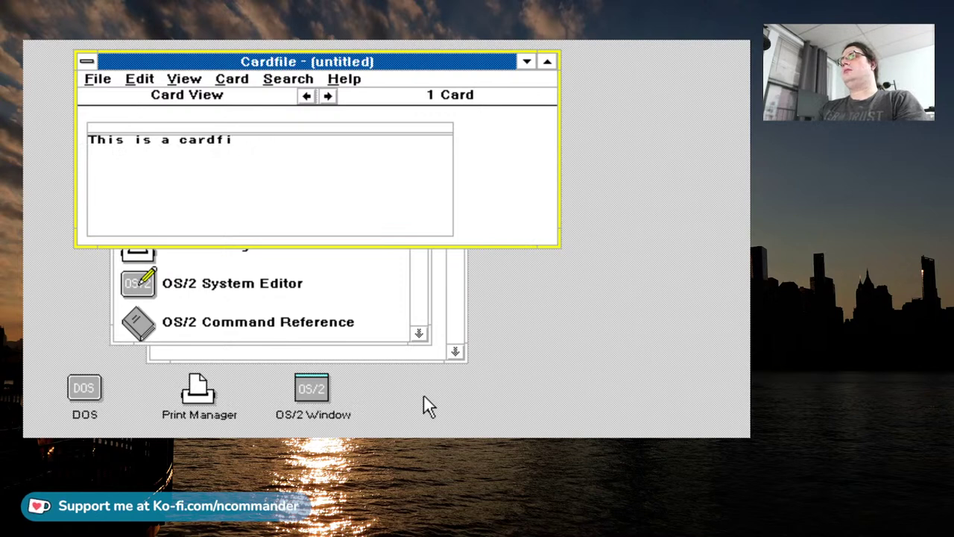
Save the untitled card file as cardfile in c:\applets.
key(alt+f)
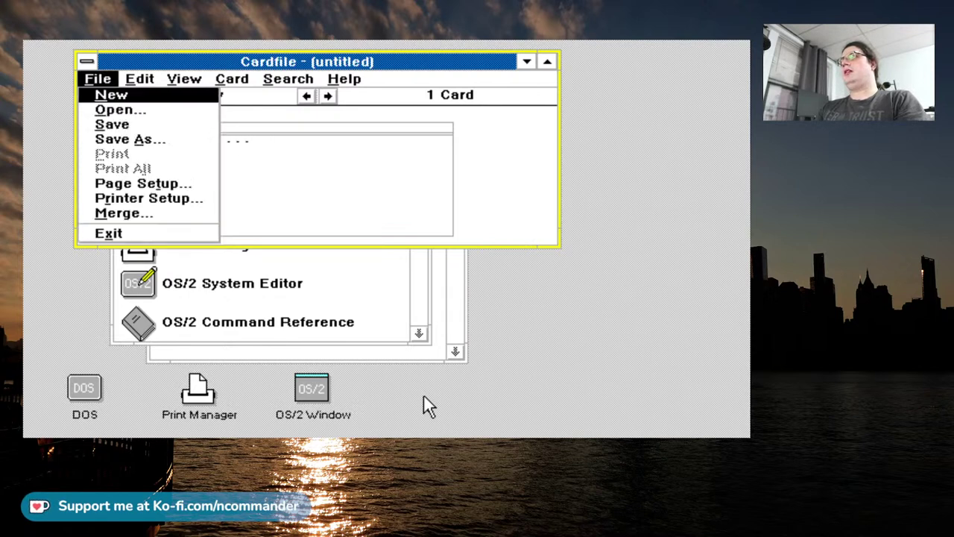
key(Escape)
key(alt+f)
text(a)
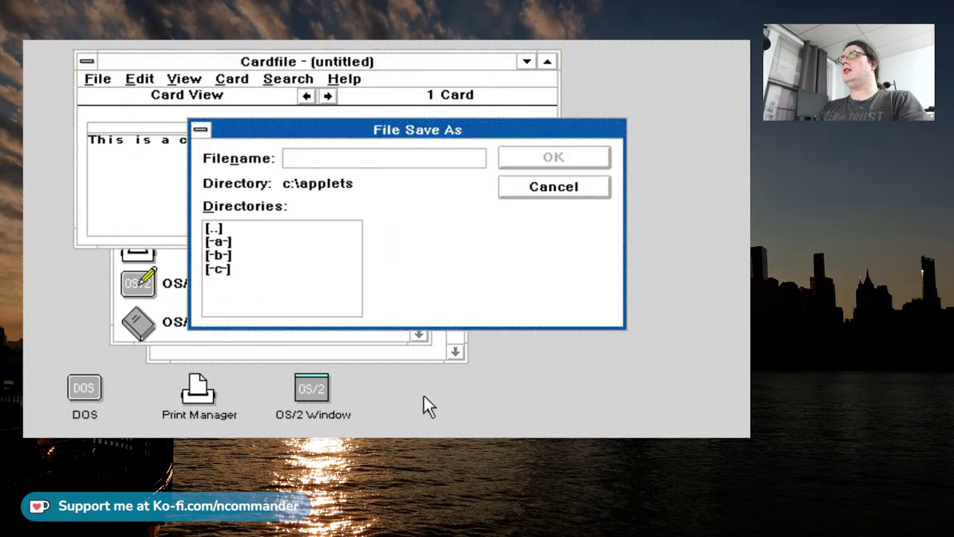
text(cardfile)
key(Return)
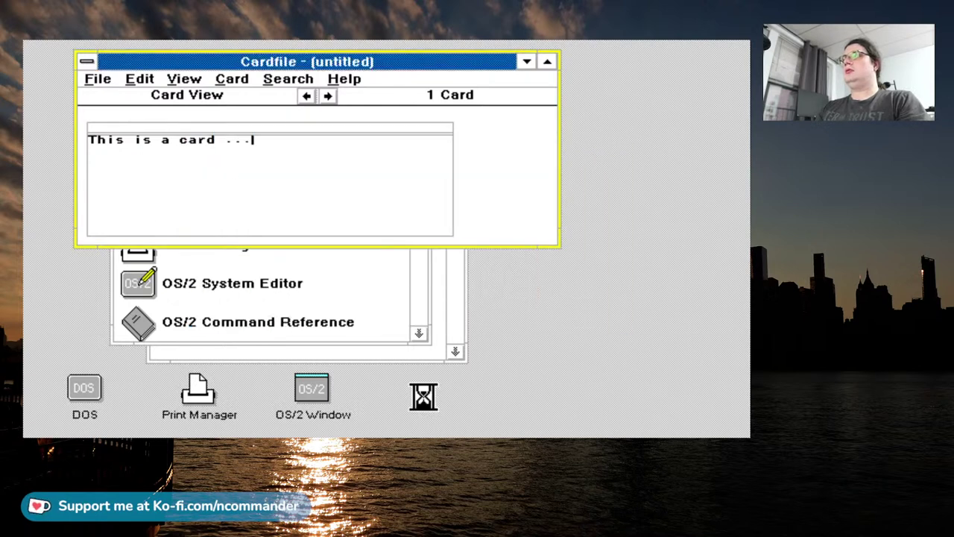
Exit Cardfile and return to the OS/2 Window command prompt.
key(alt+f)
key(Up)
key(Return)
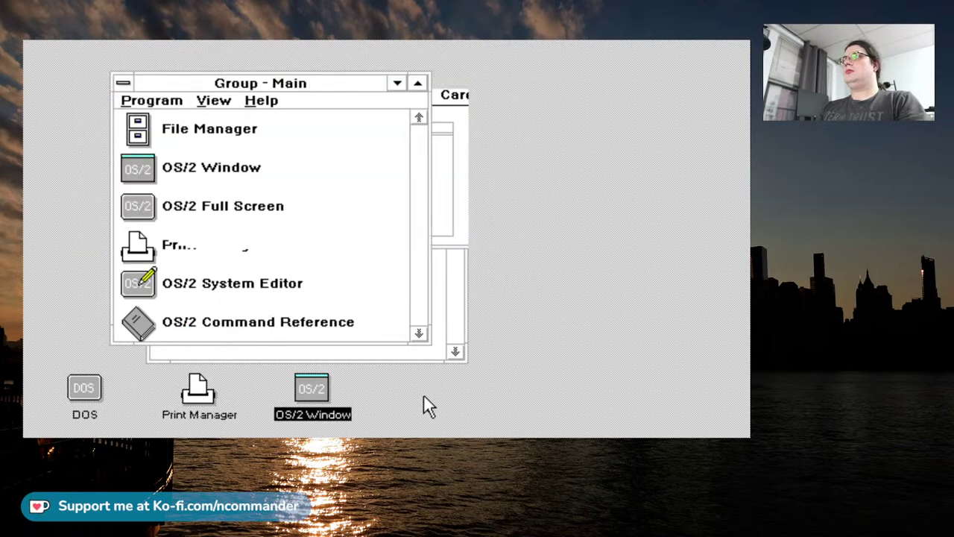
key(Return)
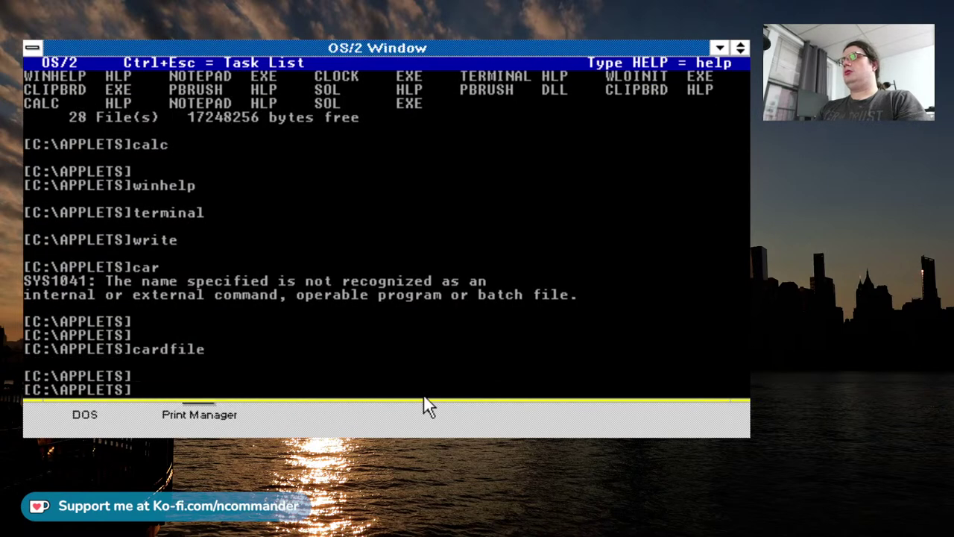
List the contents of C:\APPLETS with dir /w, and list only its programs with dir *.exe.
text(dir /w)
key(Return)
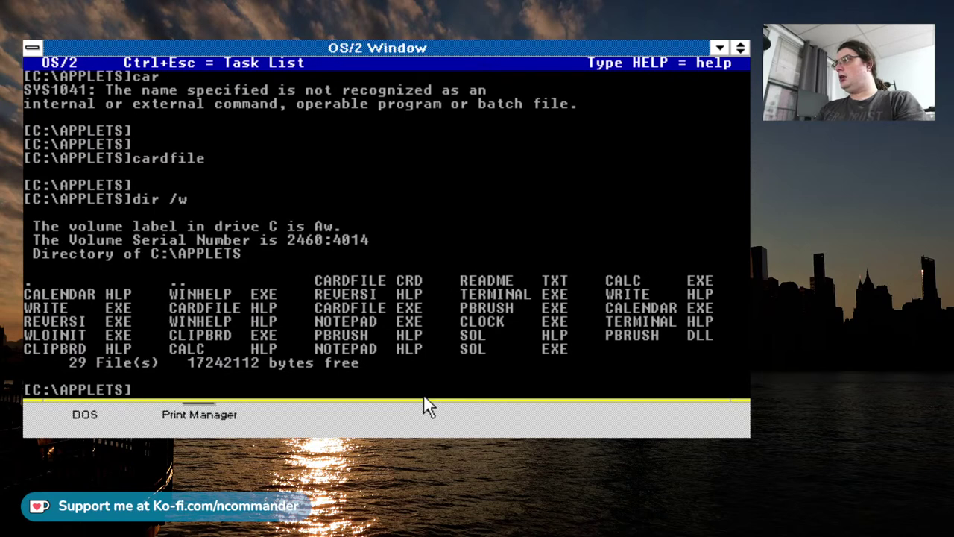
text(dir *.exe)
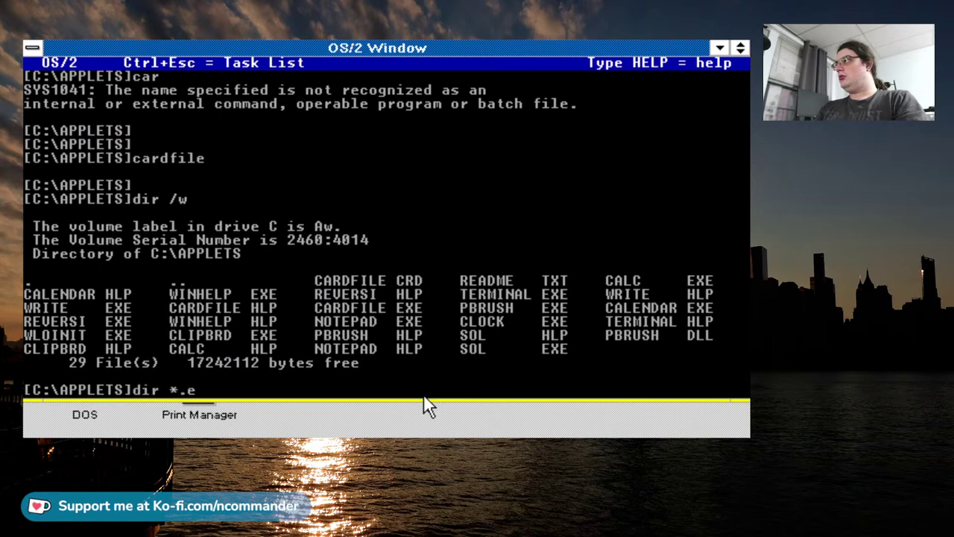
key(Return)
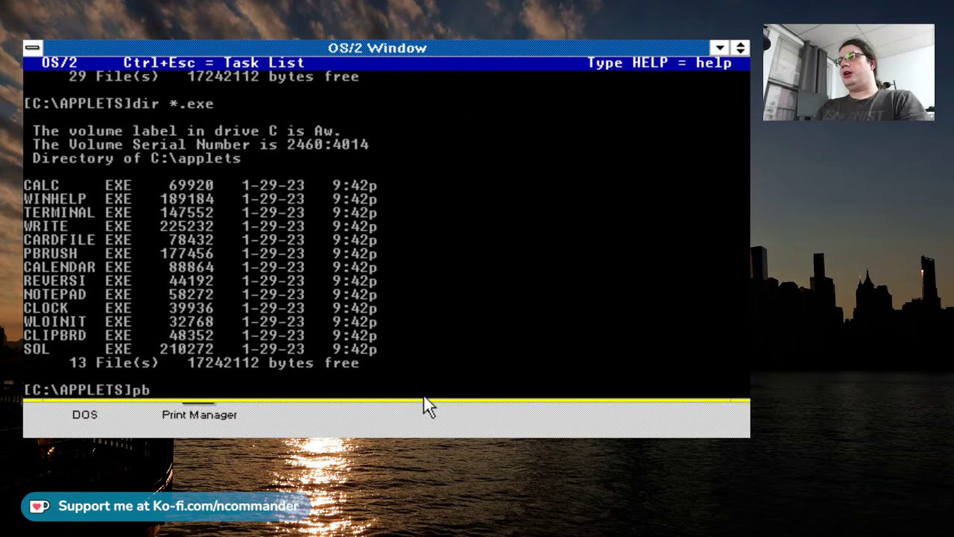
Launch pbrush from C:\APPLETS and maximize the Paintbrush window.
key(BackSpace)
key(BackSpace)
text(rush)
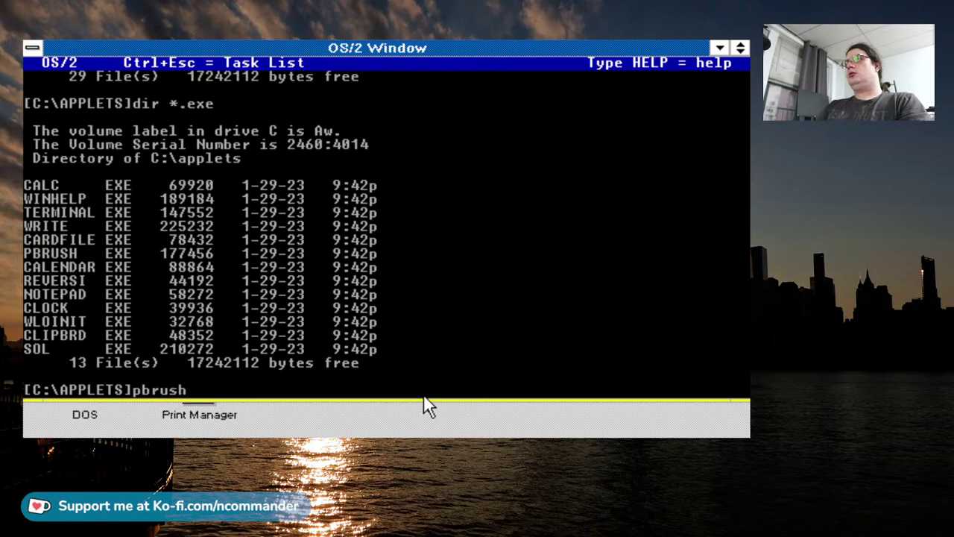
key(Return)
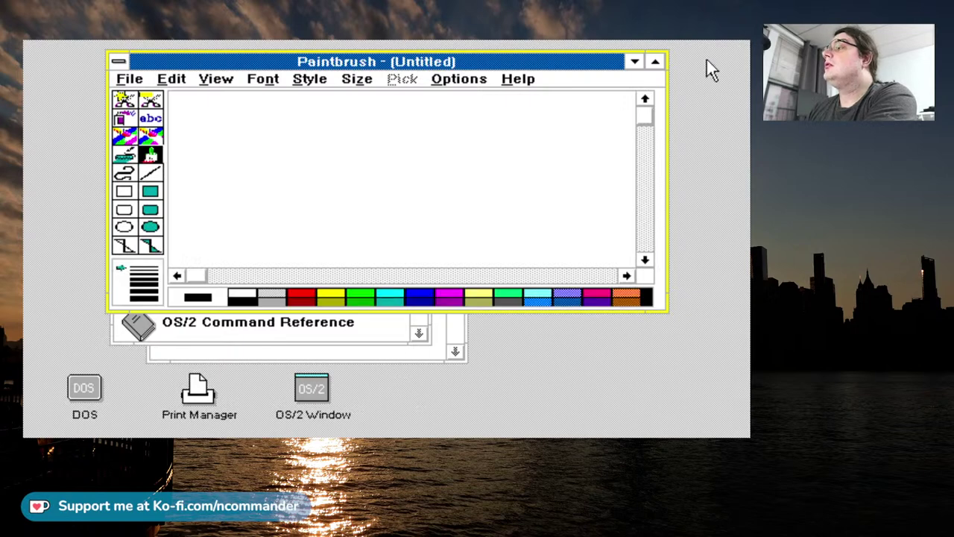
click(655, 62)
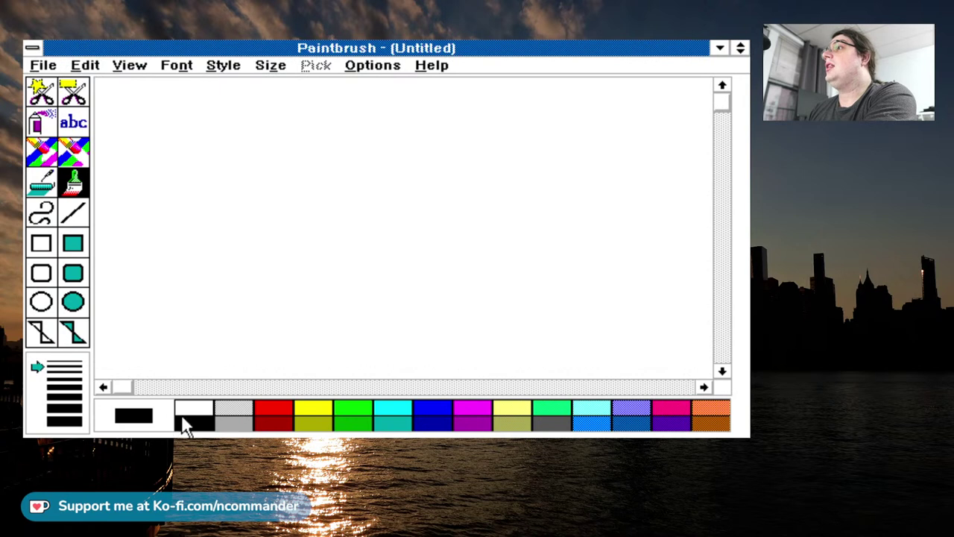
Choose red as the drawing colour, try a green component of 50 in Edit Colors, and cancel the colour edit.
click(200, 413)
click(265, 412)
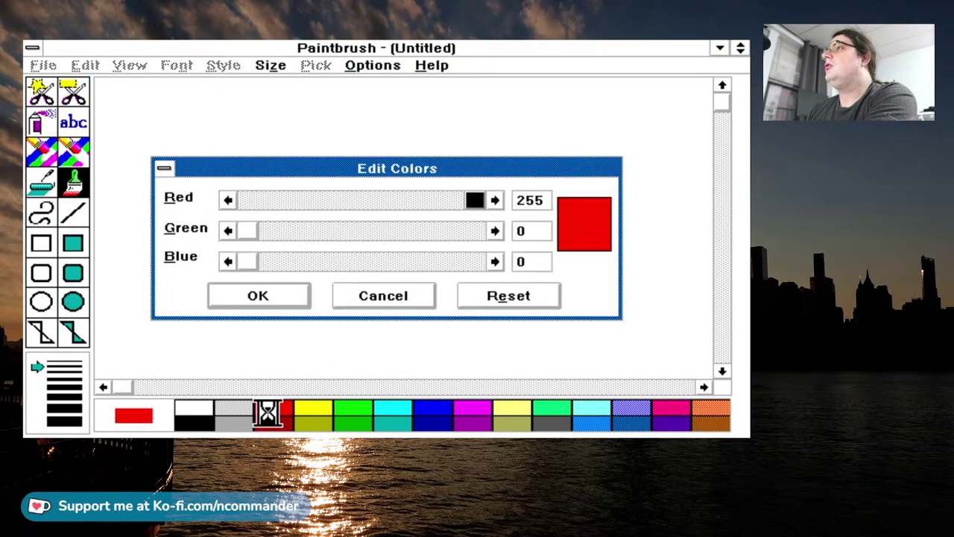
click(334, 236)
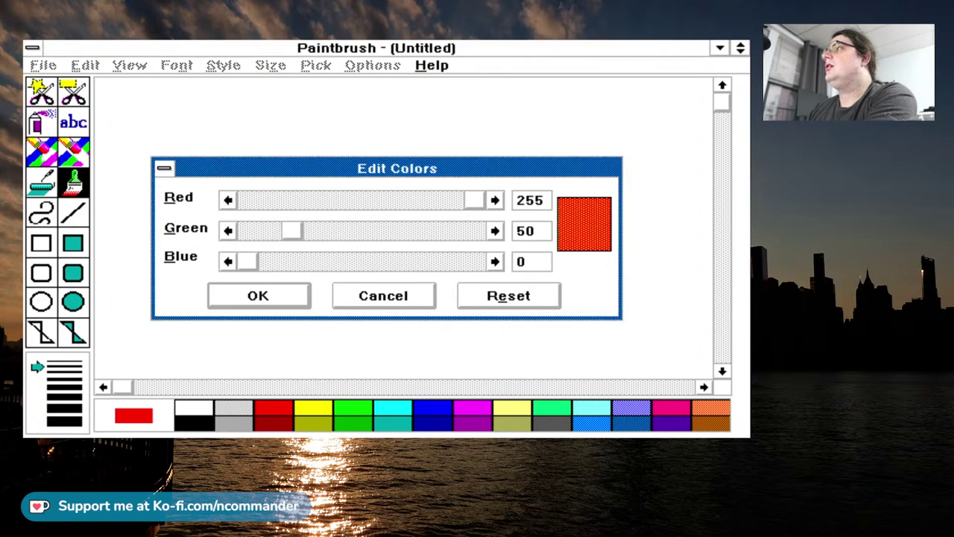
click(339, 297)
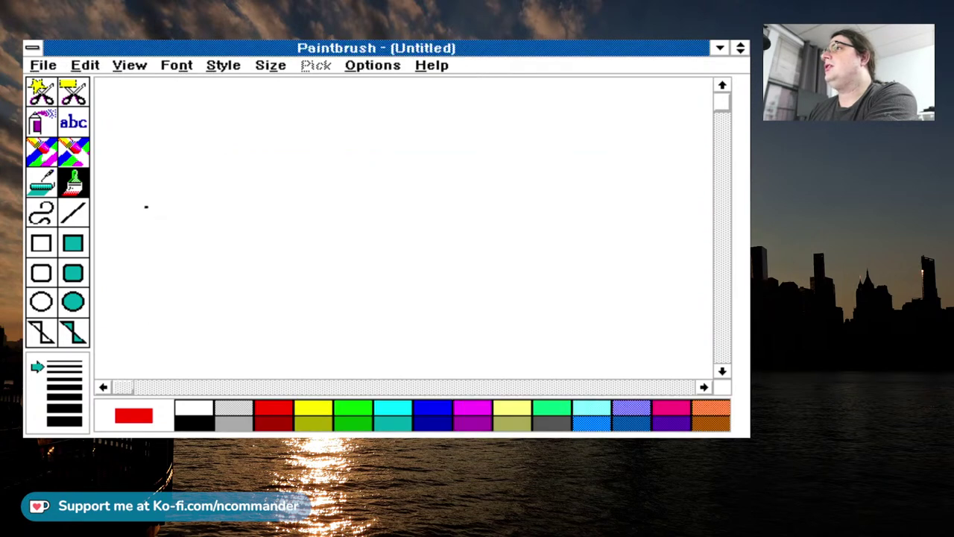
Paint large freehand red loops across the canvas with the Brush and scribble over them in bright green.
mouse_move(409, 176)
mouse_down()
mouse_move(367, 202)
mouse_move(364, 112)
mouse_move(366, 229)
mouse_move(183, 153)
mouse_move(352, 305)
mouse_move(415, 188)
mouse_move(292, 308)
mouse_move(703, 316)
mouse_move(421, 274)
mouse_up()
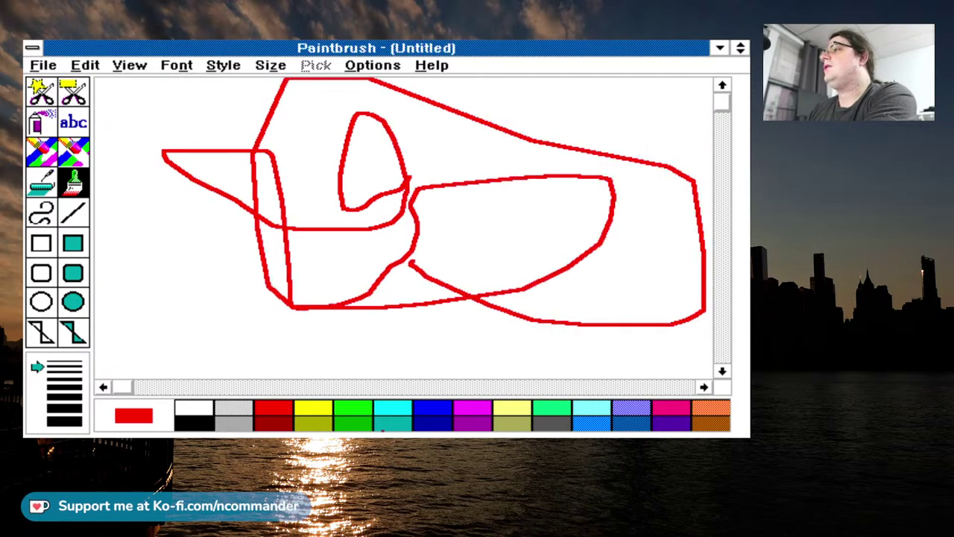
click(354, 406)
mouse_move(347, 171)
mouse_down()
mouse_move(713, 195)
mouse_move(96, 322)
mouse_move(313, 193)
mouse_move(574, 239)
mouse_move(325, 232)
mouse_move(388, 298)
mouse_move(639, 128)
mouse_move(389, 160)
mouse_move(384, 365)
mouse_move(406, 160)
mouse_move(389, 316)
mouse_up()
drag(387, 160, 381, 108)
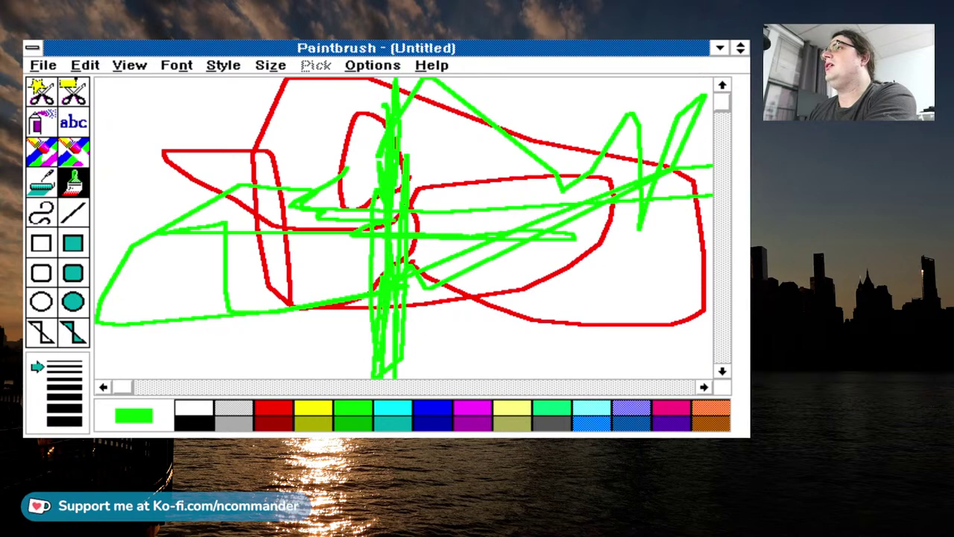
Close Paintbrush without saving the untitled drawing.
click(43, 65)
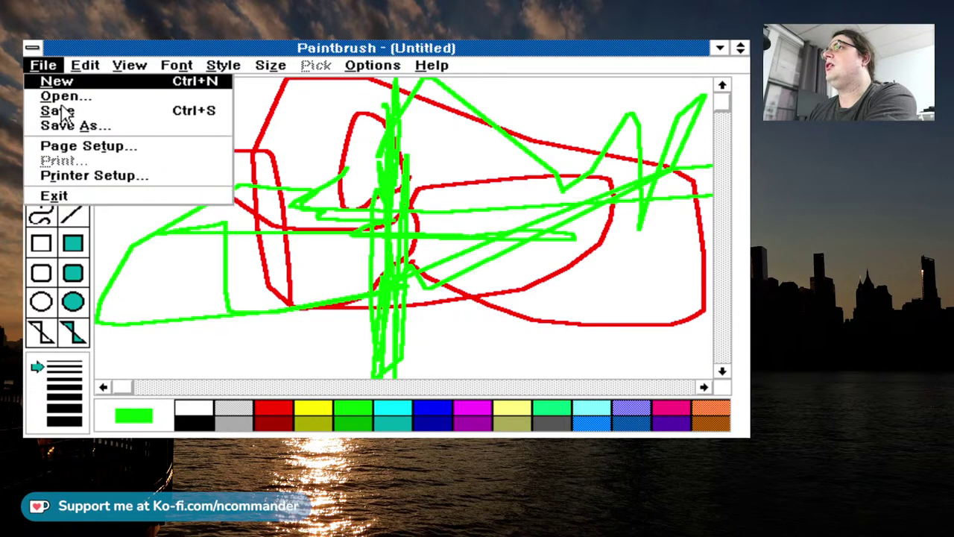
click(80, 215)
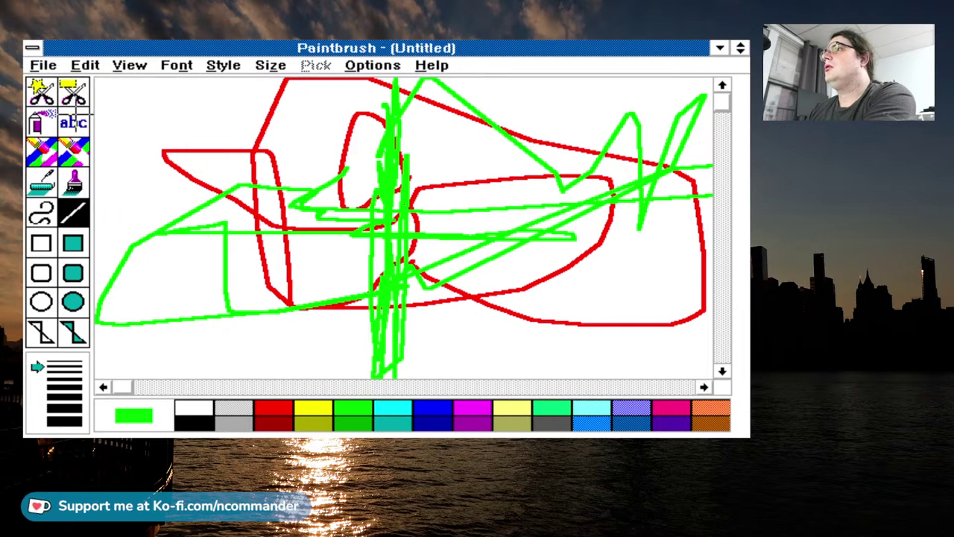
key(alt+space)
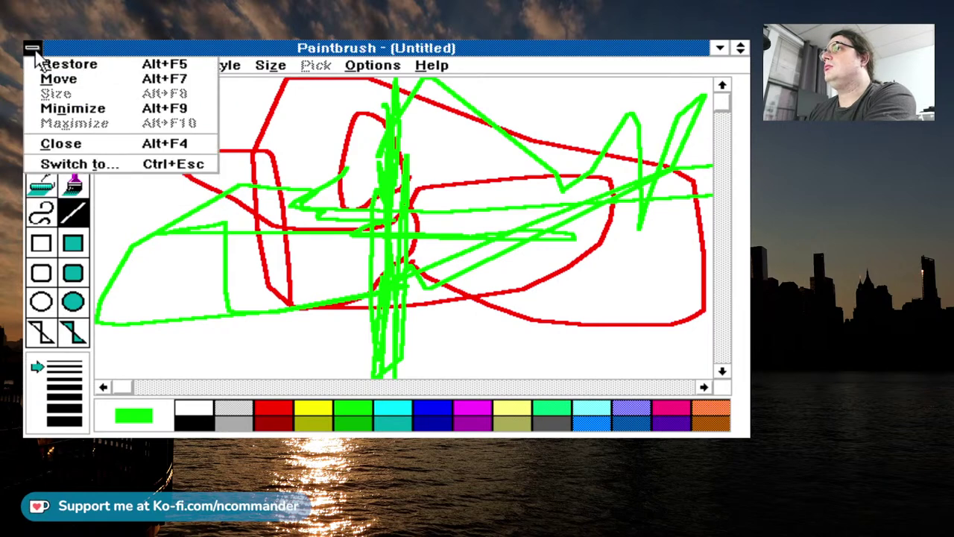
key(Down)
key(Down)
key(Down)
key(Return)
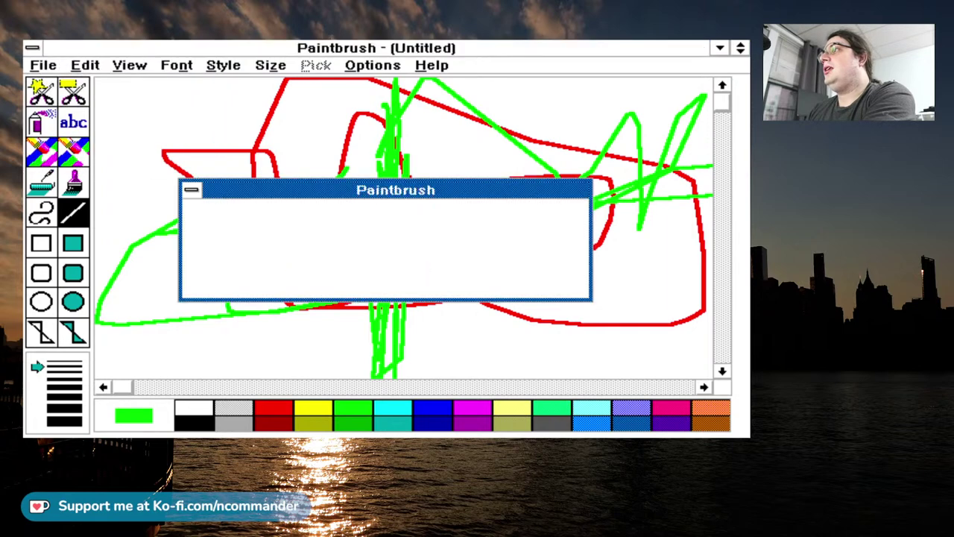
click(395, 285)
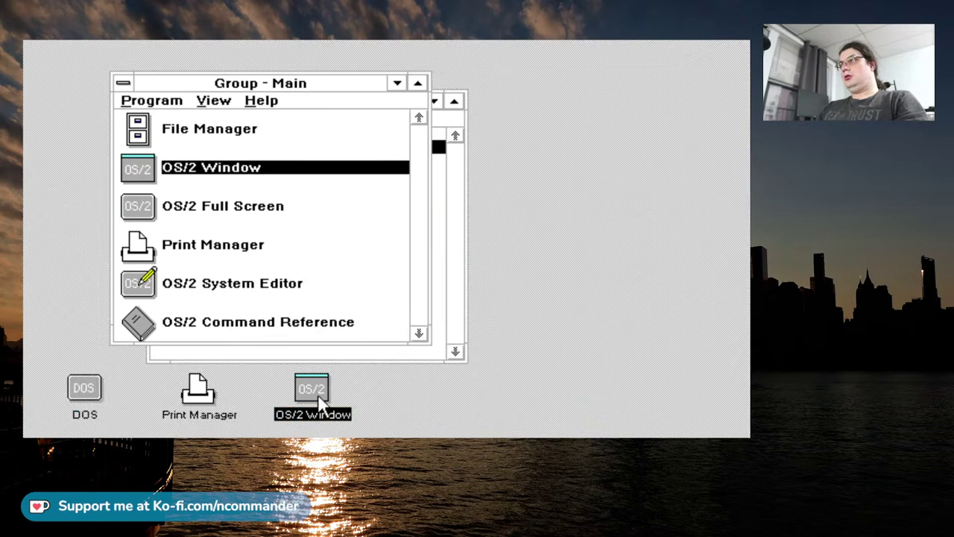
Restore the OS/2 Window and launch reversi from C:\APPLETS.
double_click(313, 389)
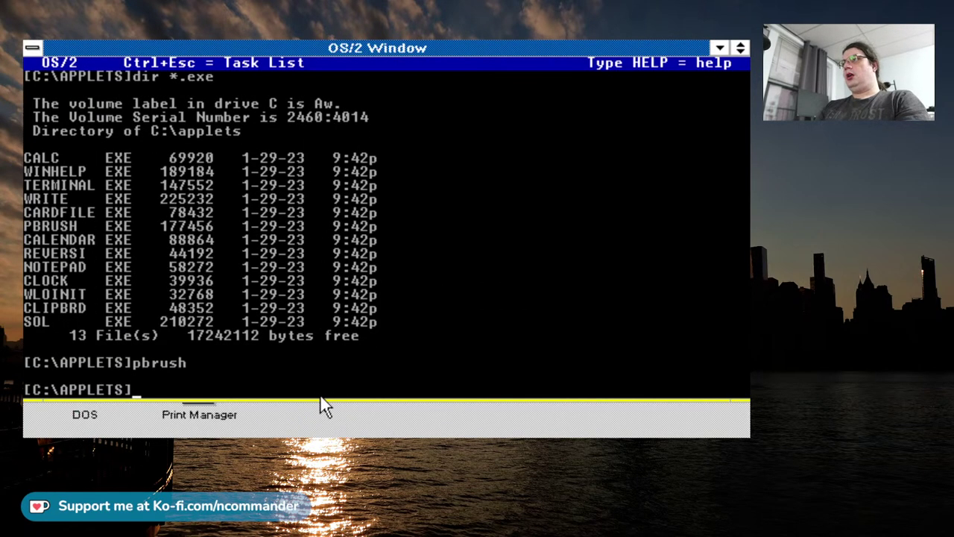
text(reversi)
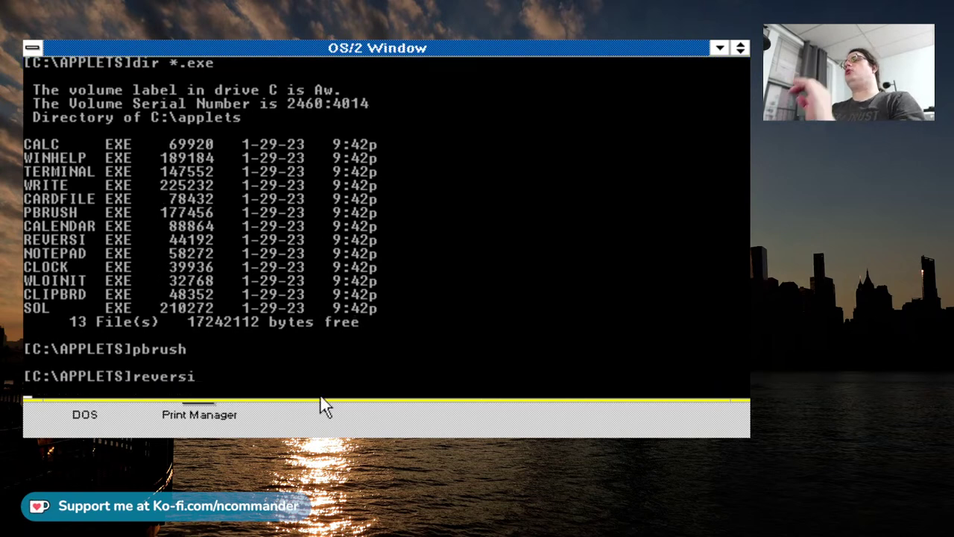
key(Return)
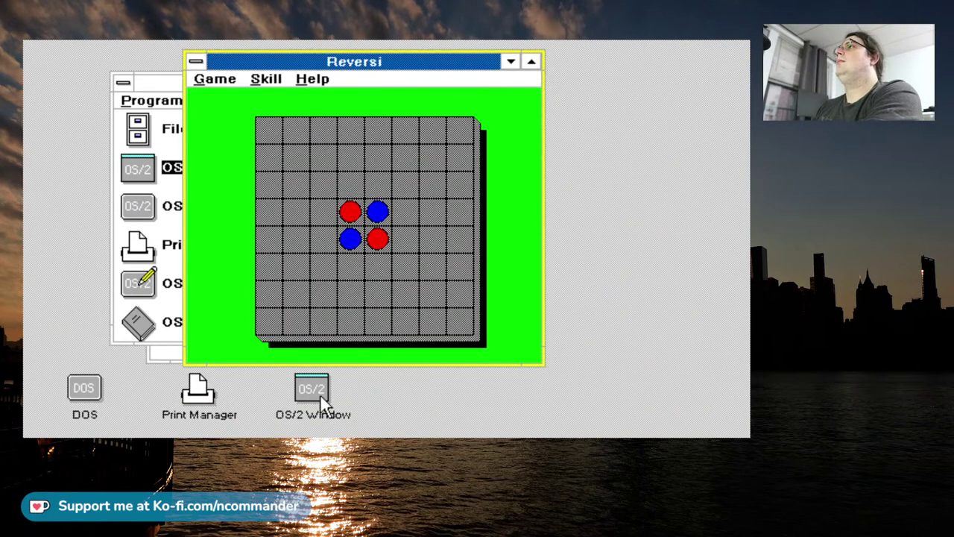
Play red's opening Reversi moves from the centre pieces out toward the board's upper-right area, including column 8, row 2.
click(404, 211)
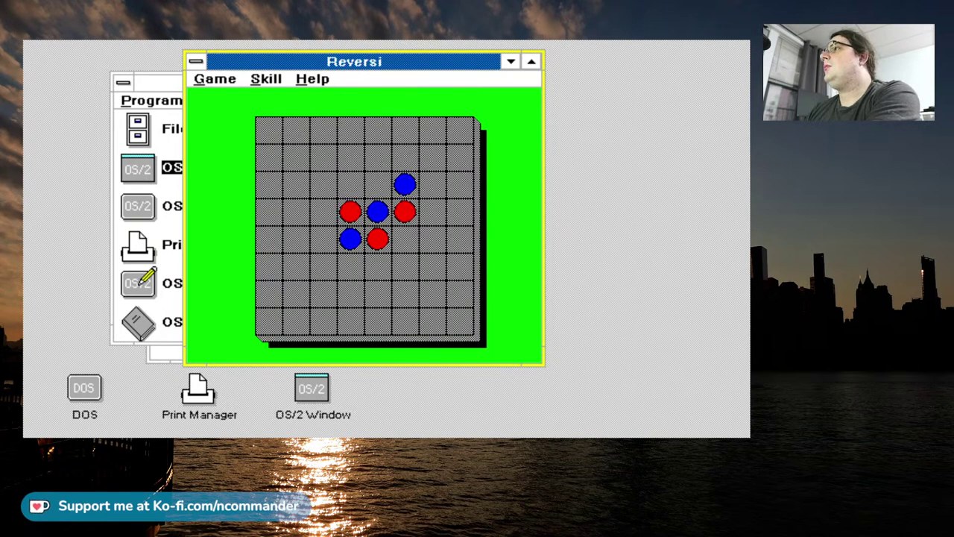
click(378, 184)
click(405, 156)
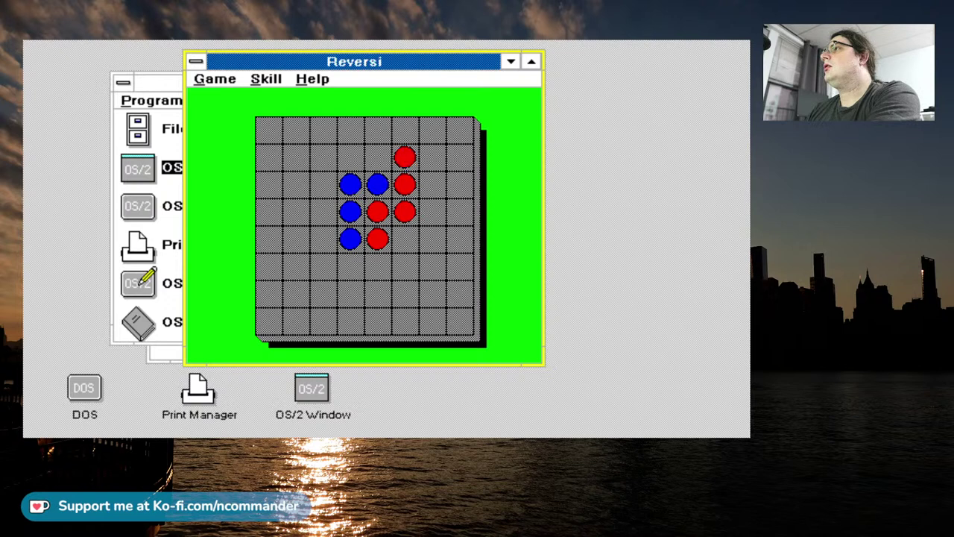
click(432, 157)
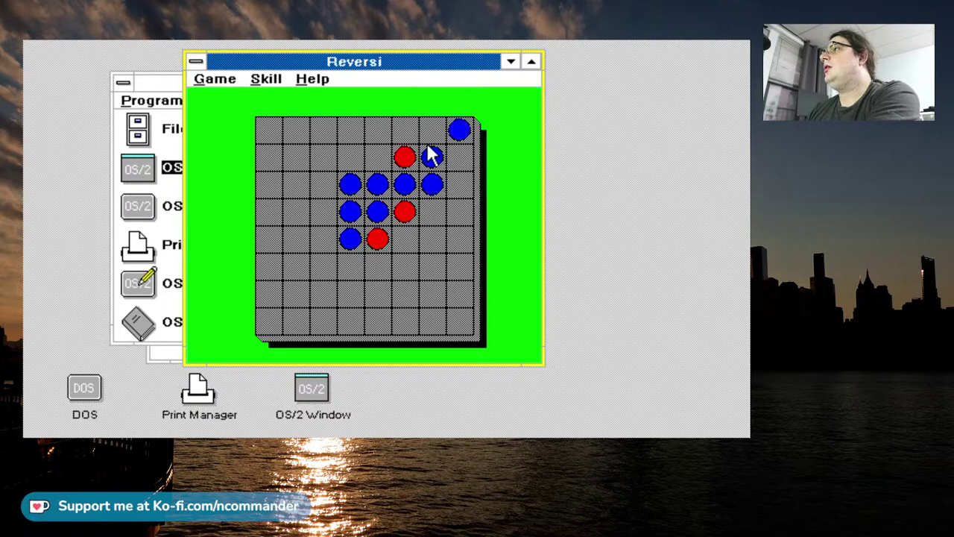
click(463, 158)
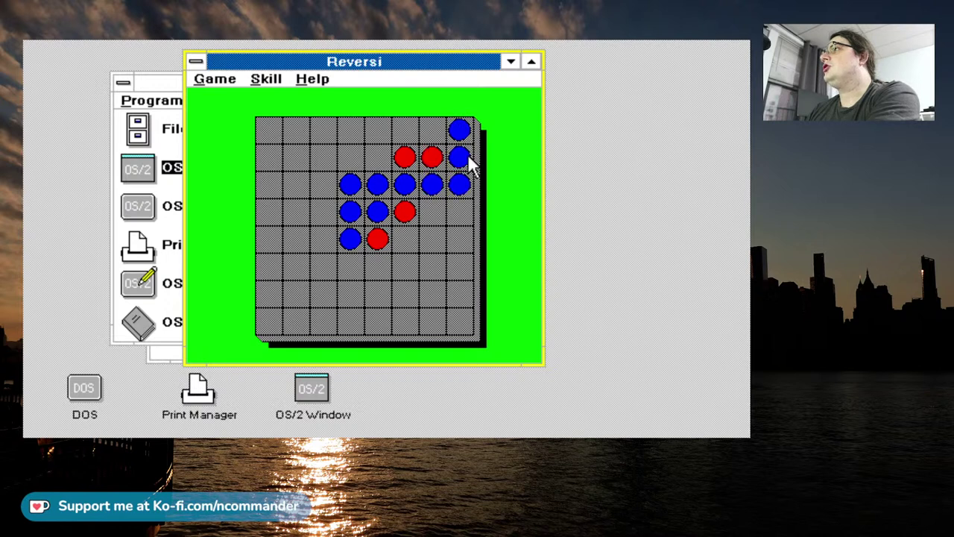
click(443, 212)
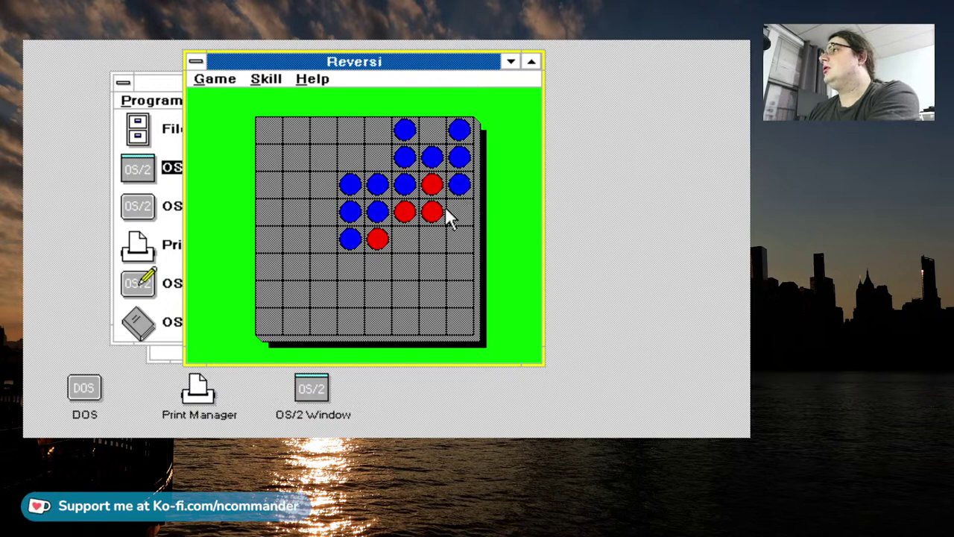
Place red pieces across the left half of the Reversi board, from column 3, row 3 to column 2, row 2.
click(319, 178)
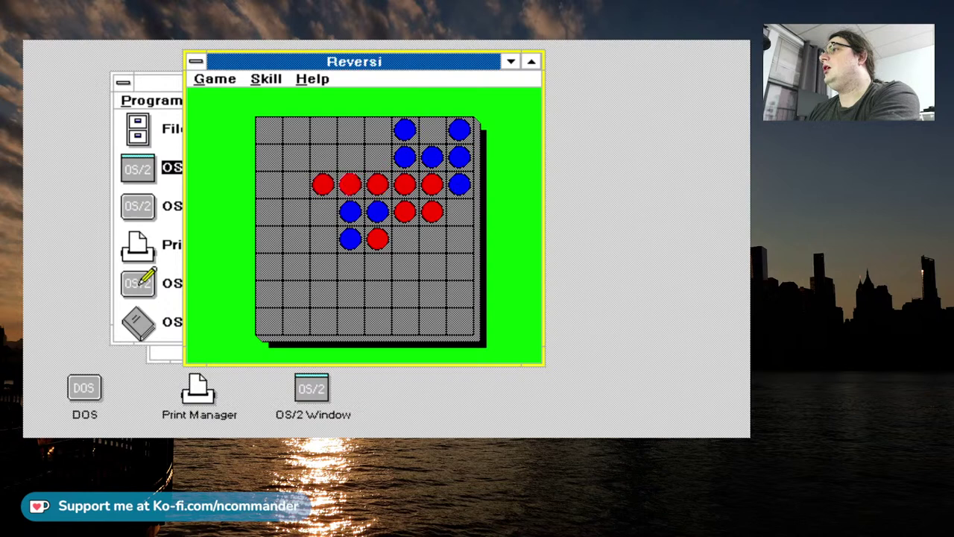
click(343, 158)
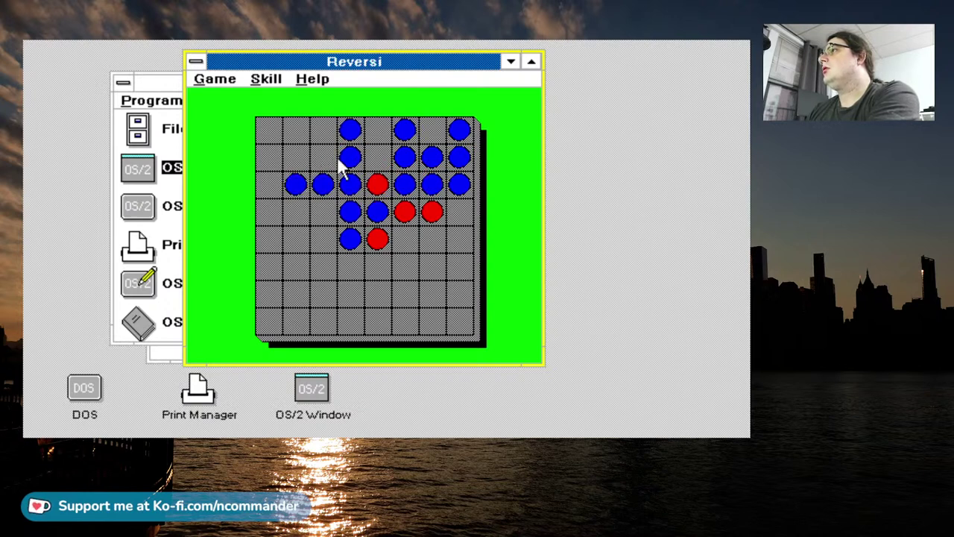
click(325, 132)
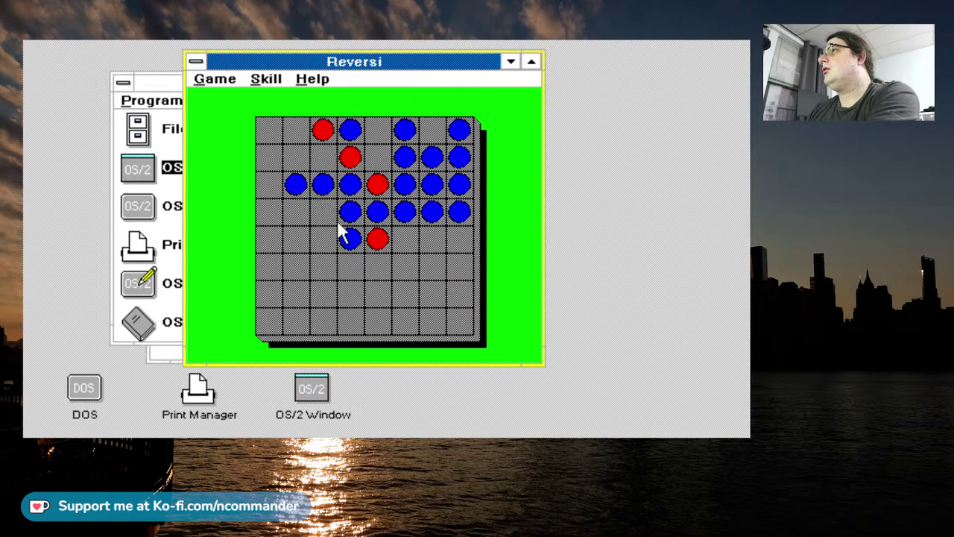
click(321, 238)
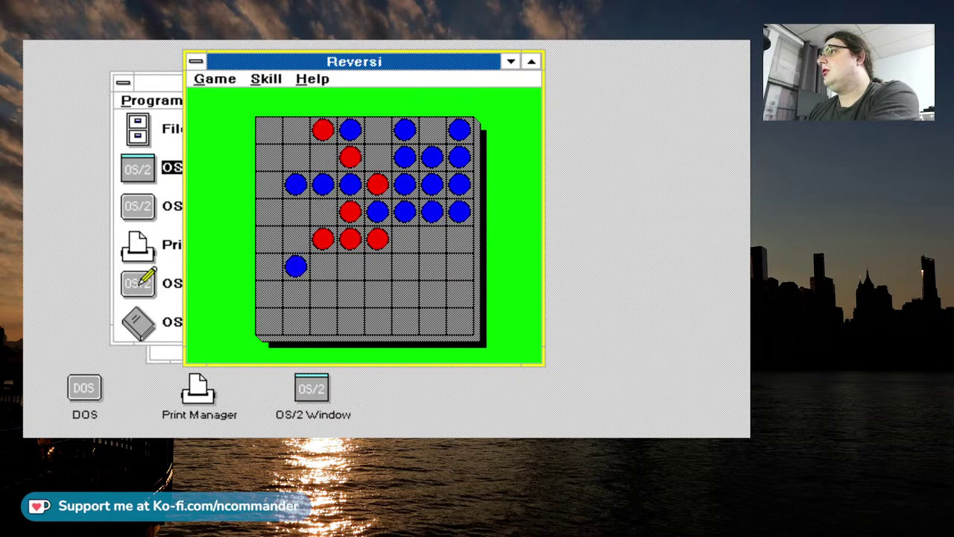
click(289, 241)
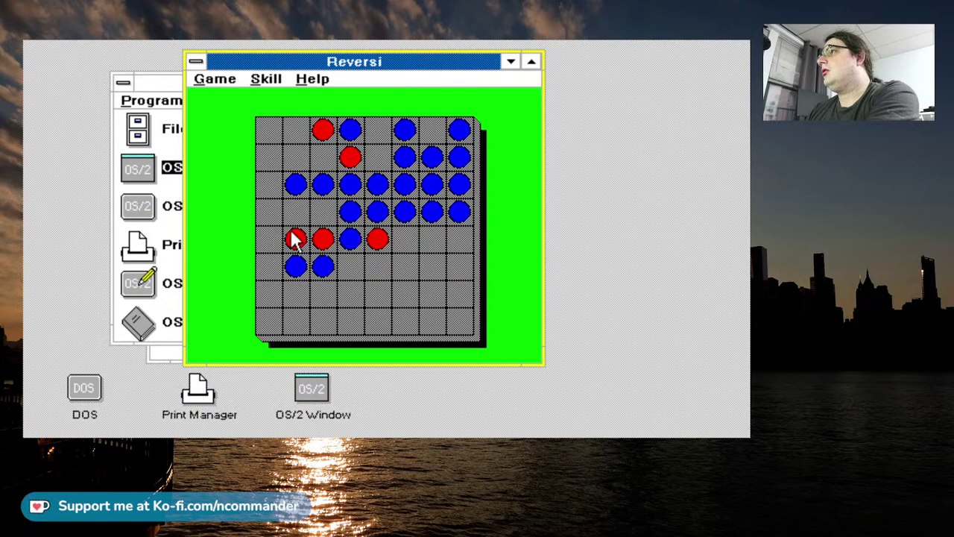
click(350, 265)
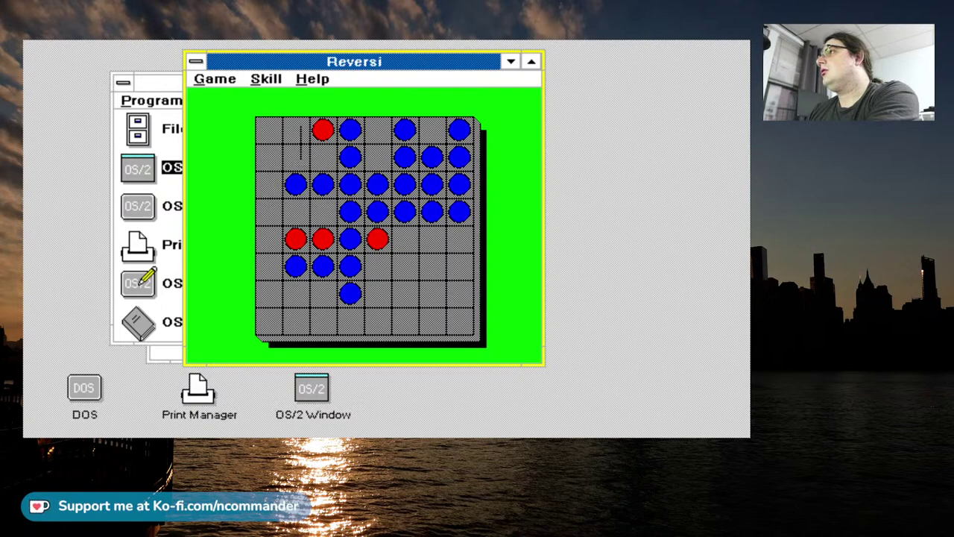
click(300, 152)
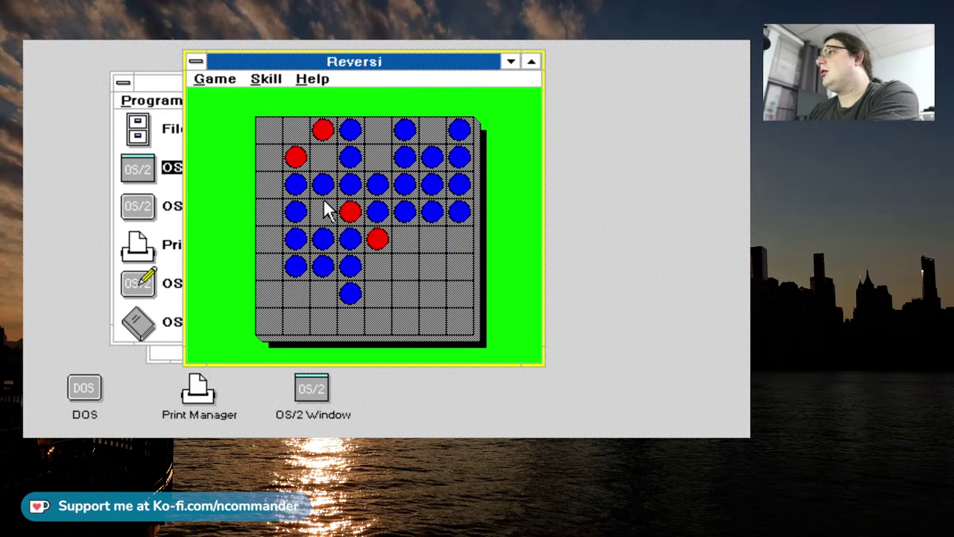
Place red pieces in row 2, on the left edge in rows 3 and 5, in row 7, and in the top row's gaps.
click(375, 155)
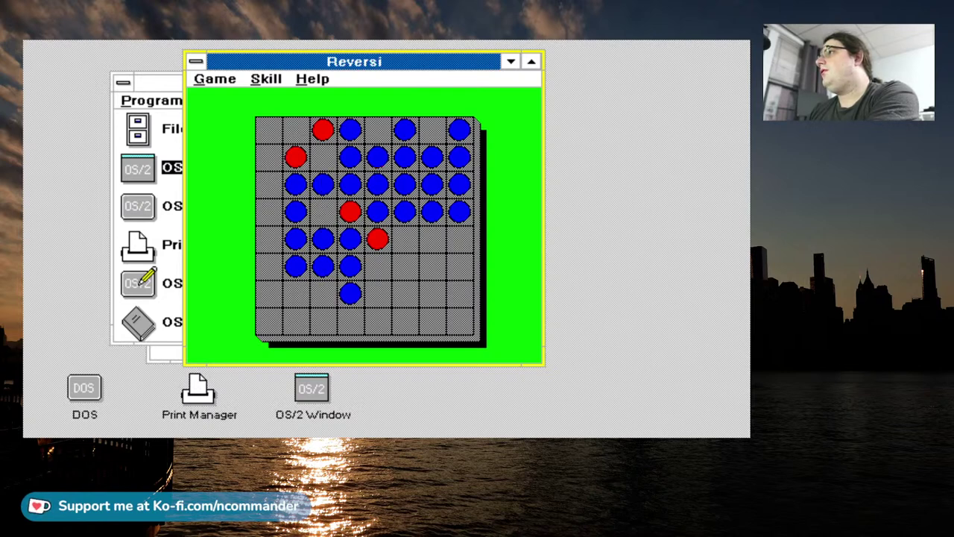
click(266, 186)
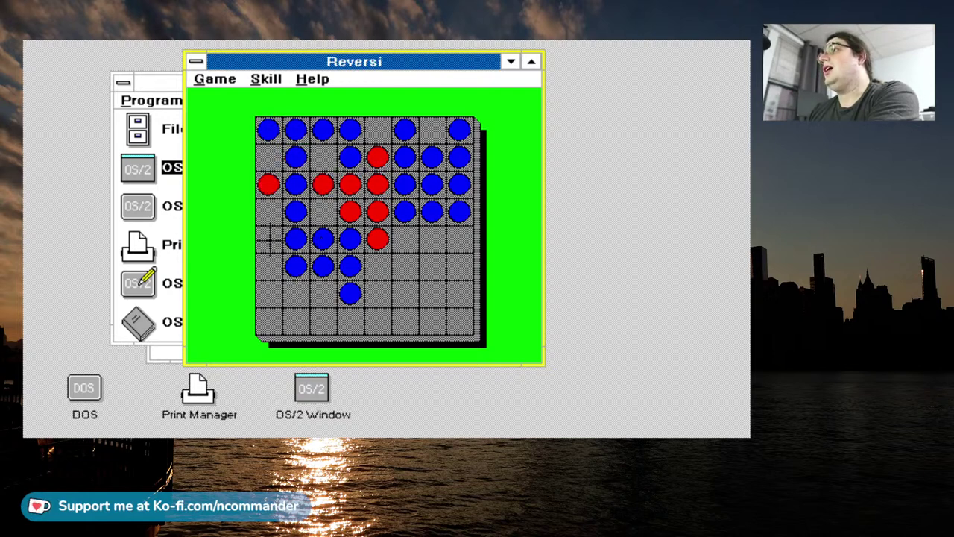
click(269, 237)
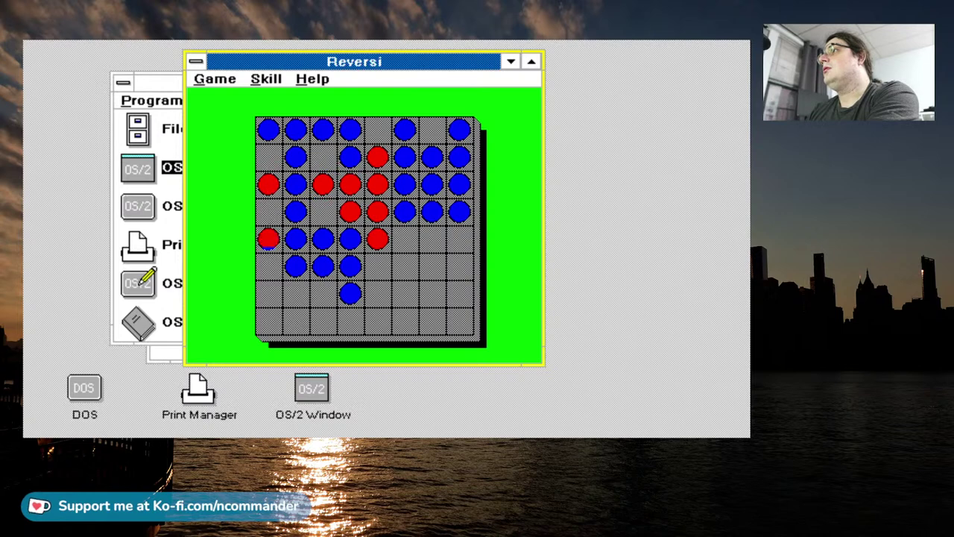
click(314, 294)
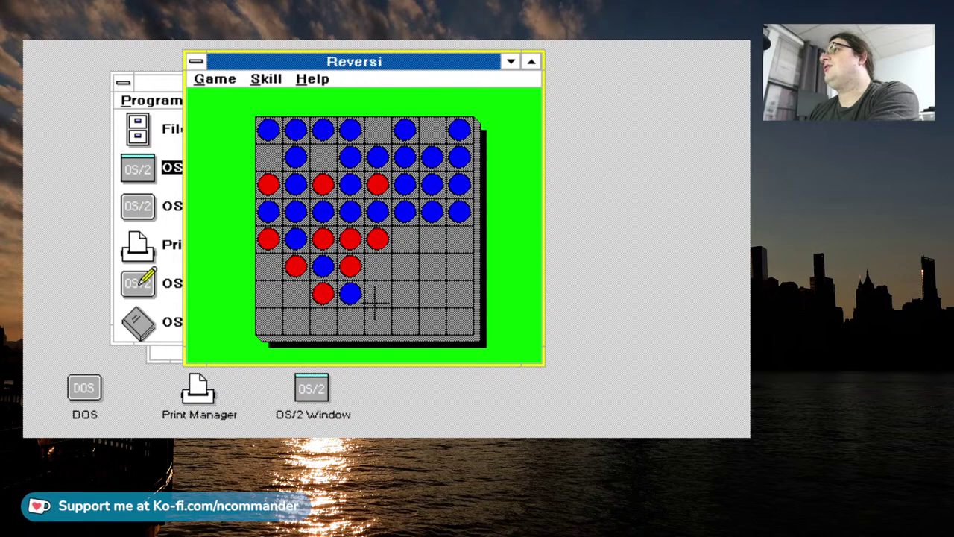
click(377, 130)
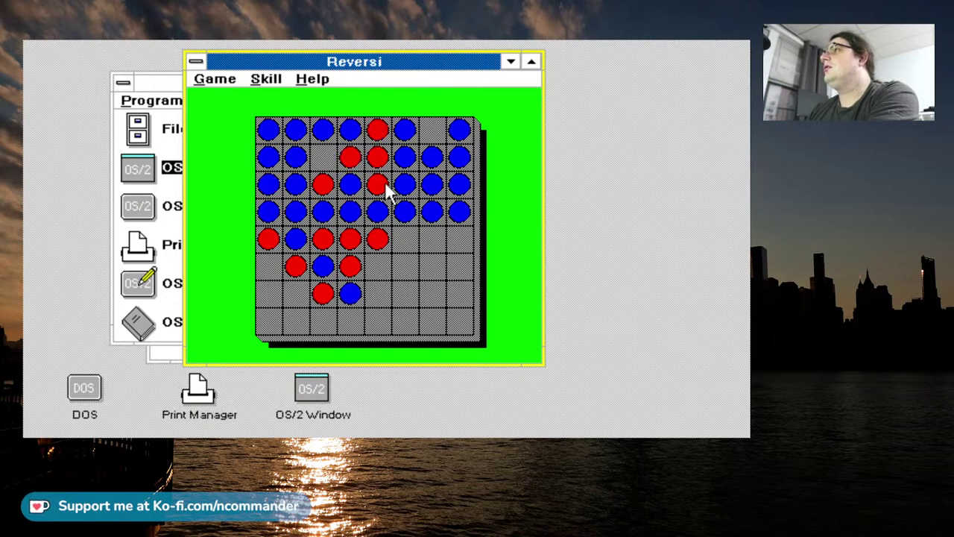
click(431, 131)
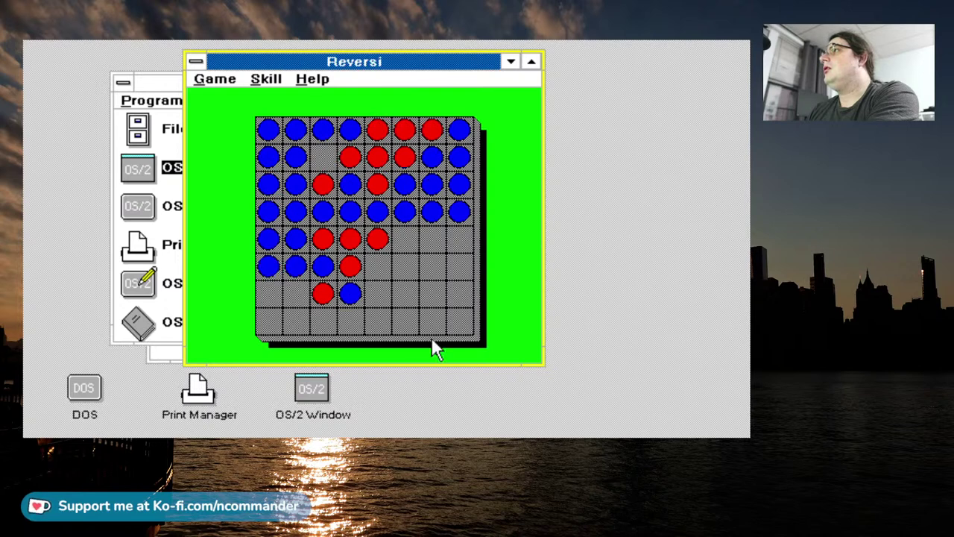
Place a red piece at column 7, row 5, and continue red's play along the board's two lowest rows on the left.
click(428, 244)
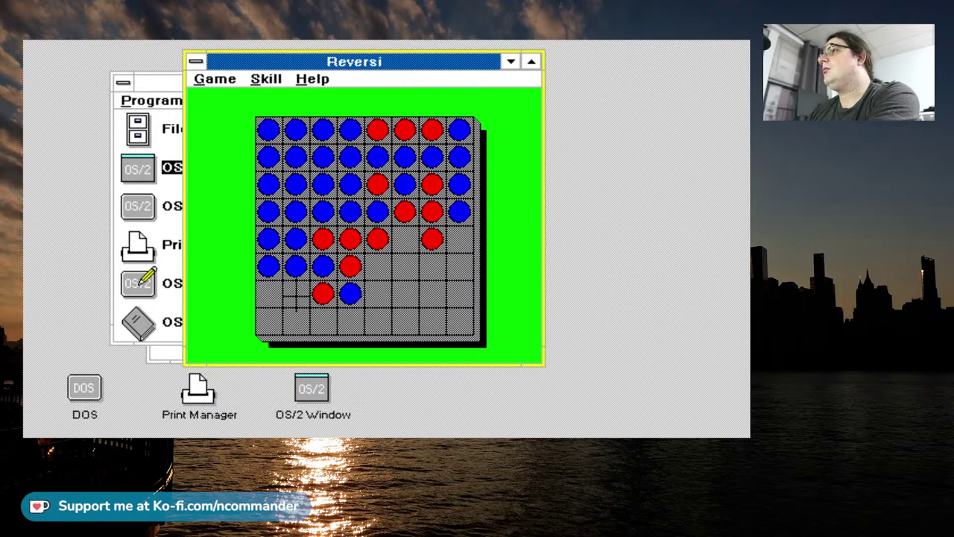
click(266, 294)
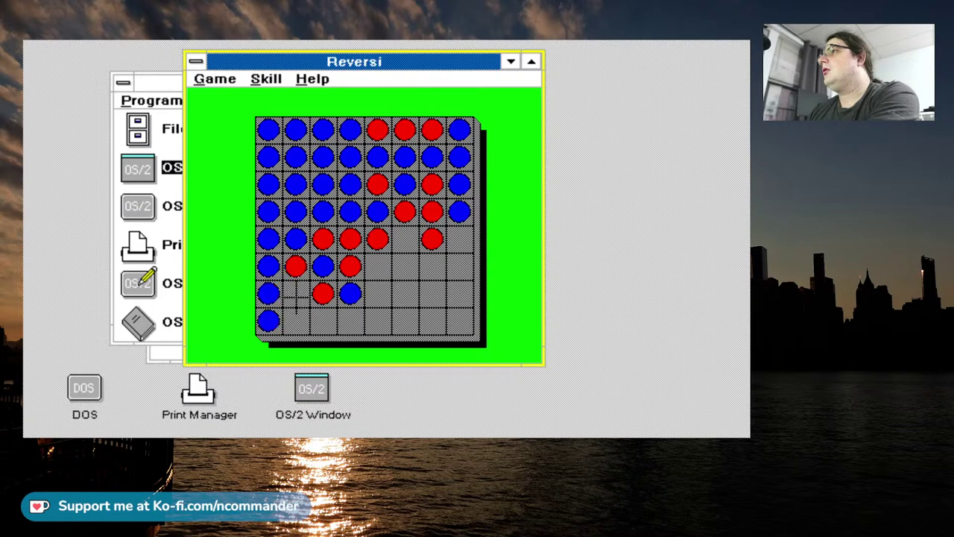
click(296, 297)
click(306, 319)
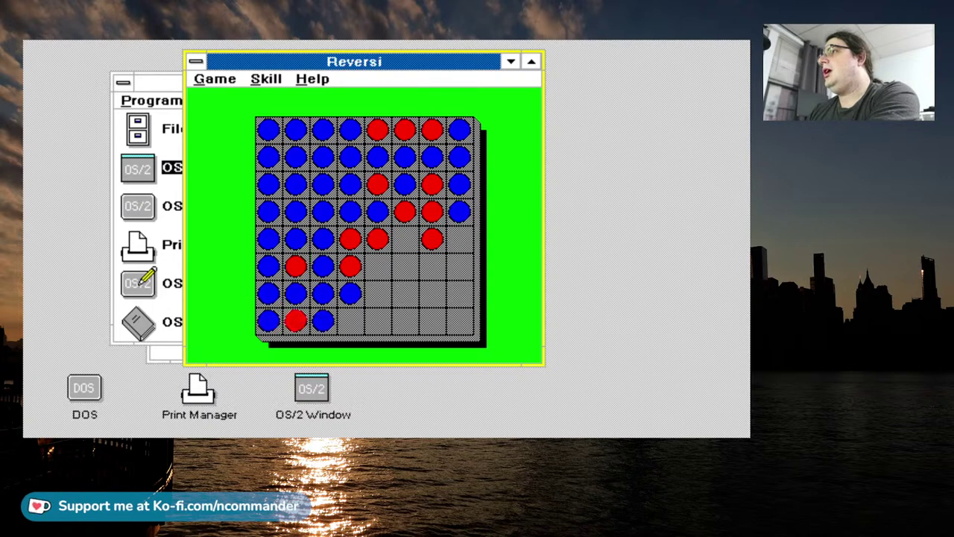
click(353, 322)
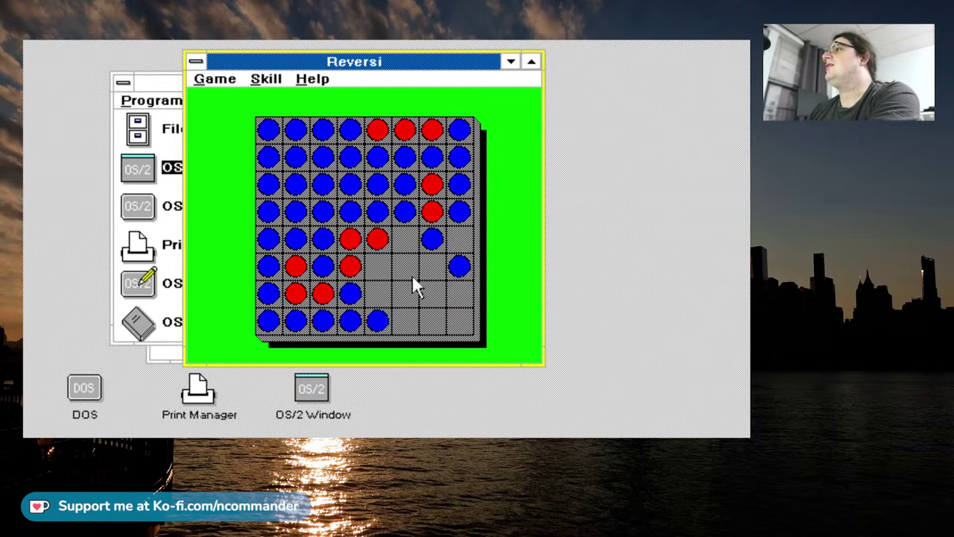
Play red's remaining turns in the empty lower-right squares of the Reversi board, up to column 7 of the lowest row.
click(413, 277)
click(383, 278)
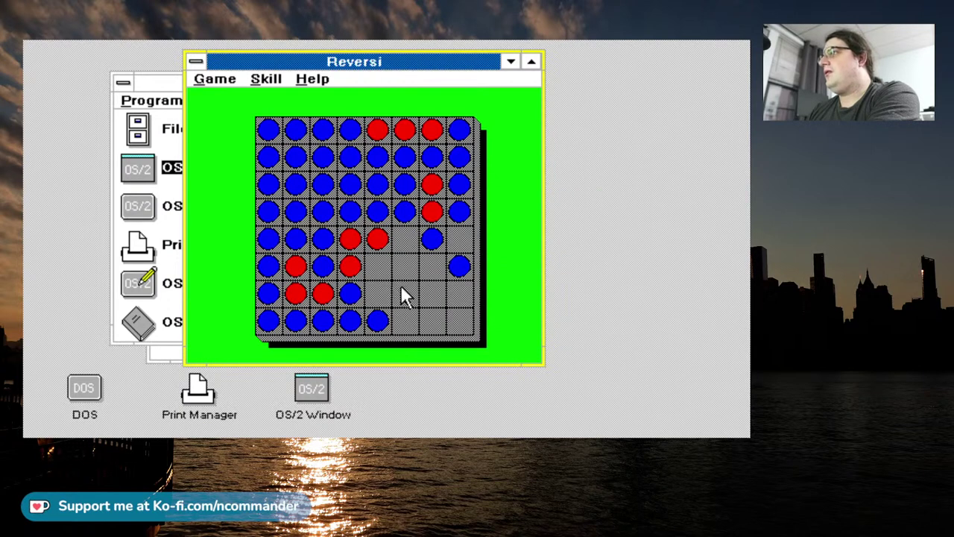
click(405, 238)
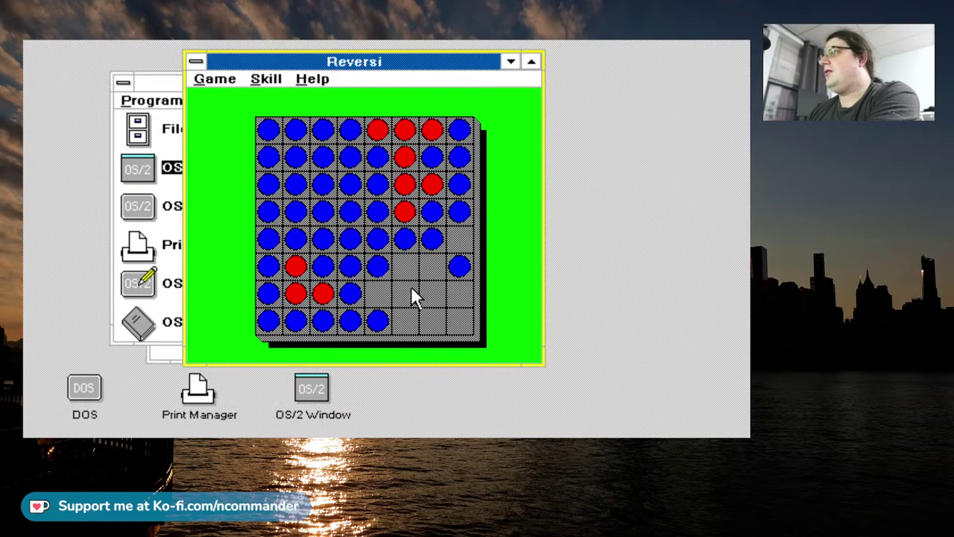
click(378, 294)
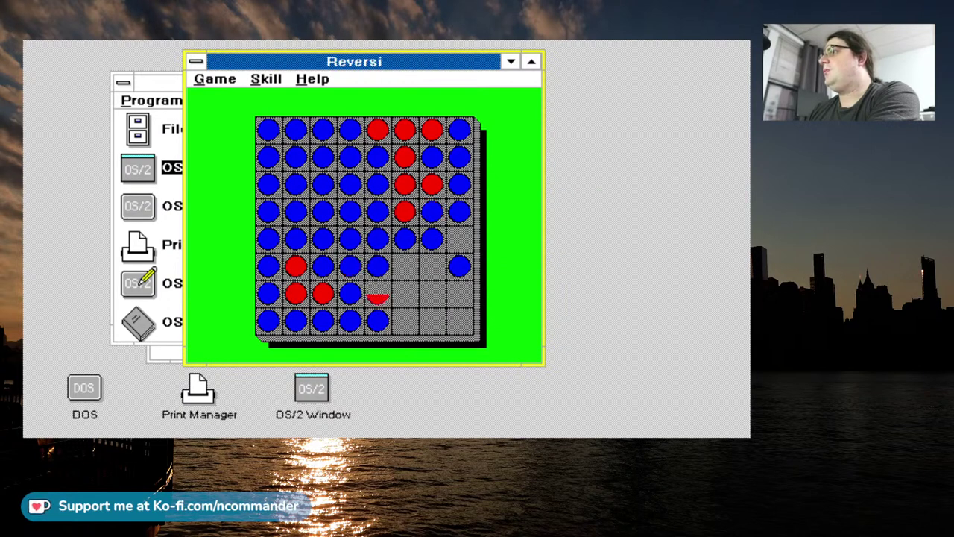
click(408, 334)
click(390, 287)
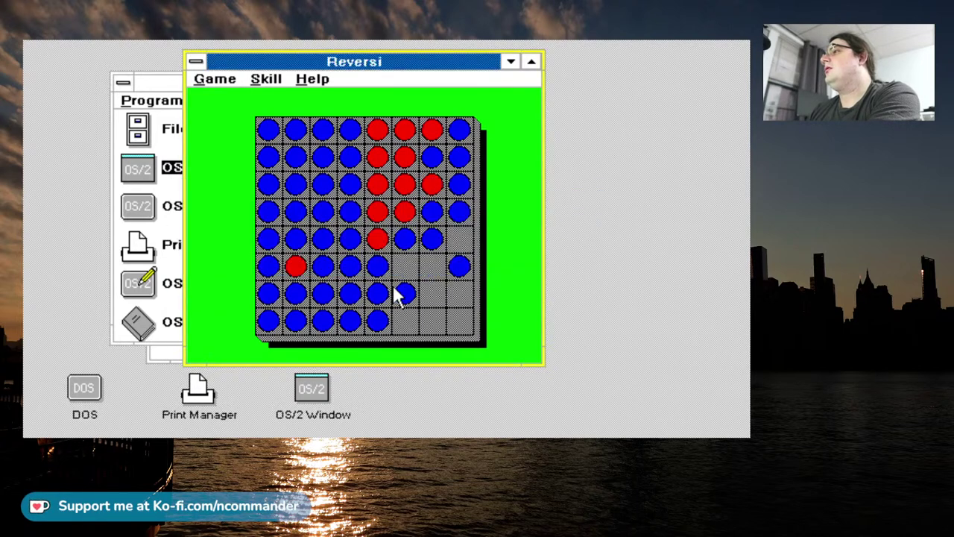
click(439, 272)
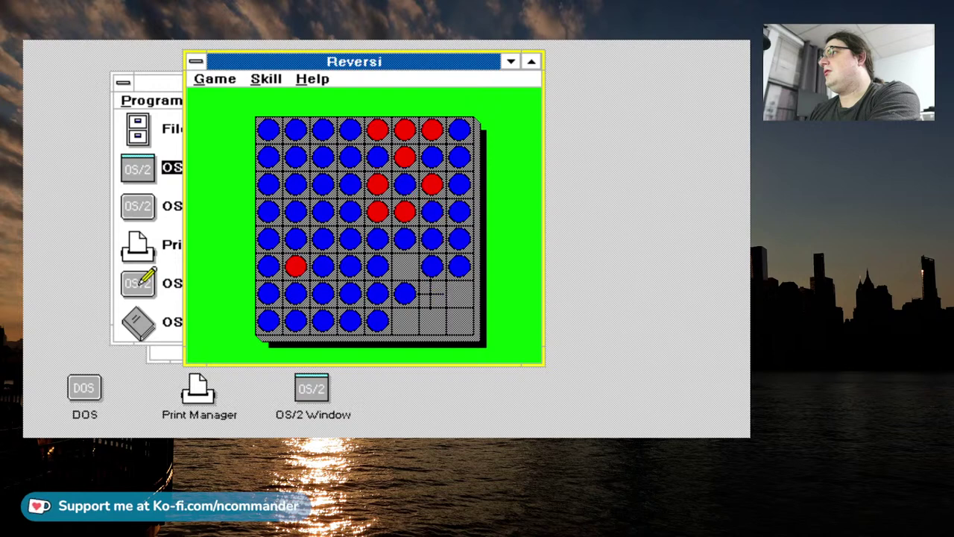
click(458, 295)
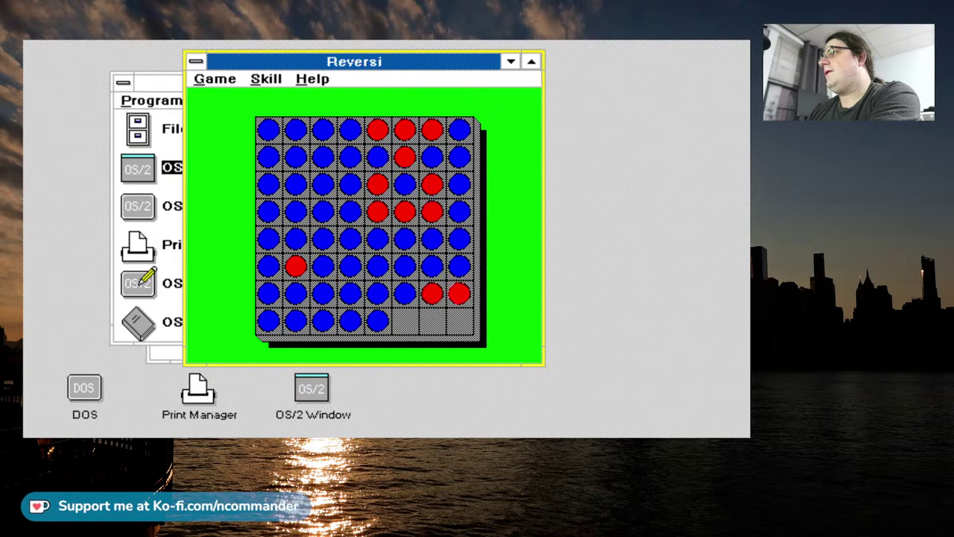
click(438, 319)
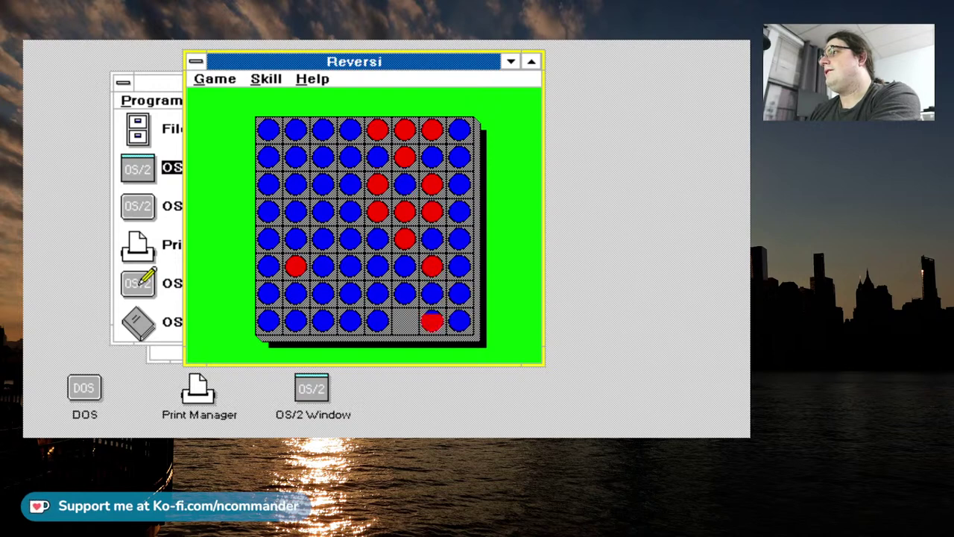
Close Reversi, restore the OS/2 Window, and launch clock from C:\APPLETS.
double_click(196, 62)
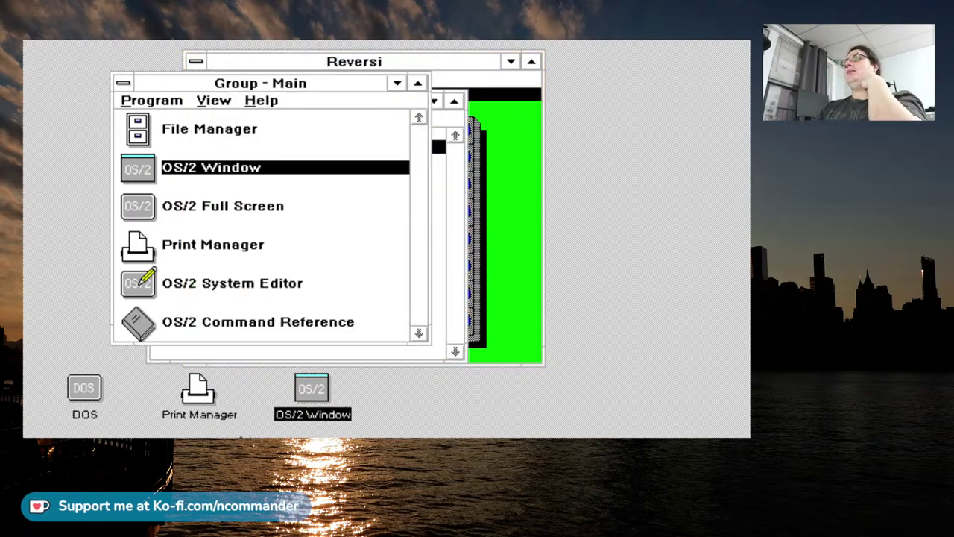
double_click(302, 415)
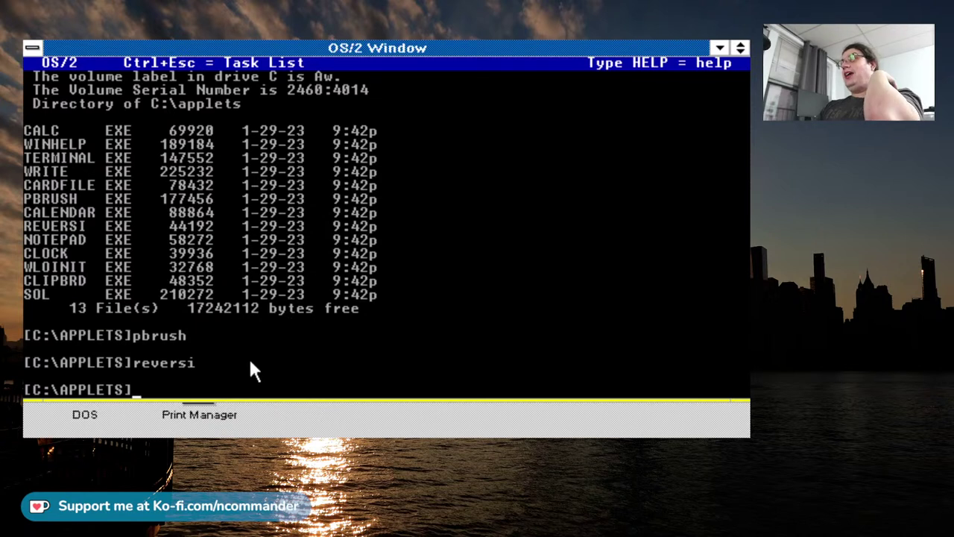
text(clock)
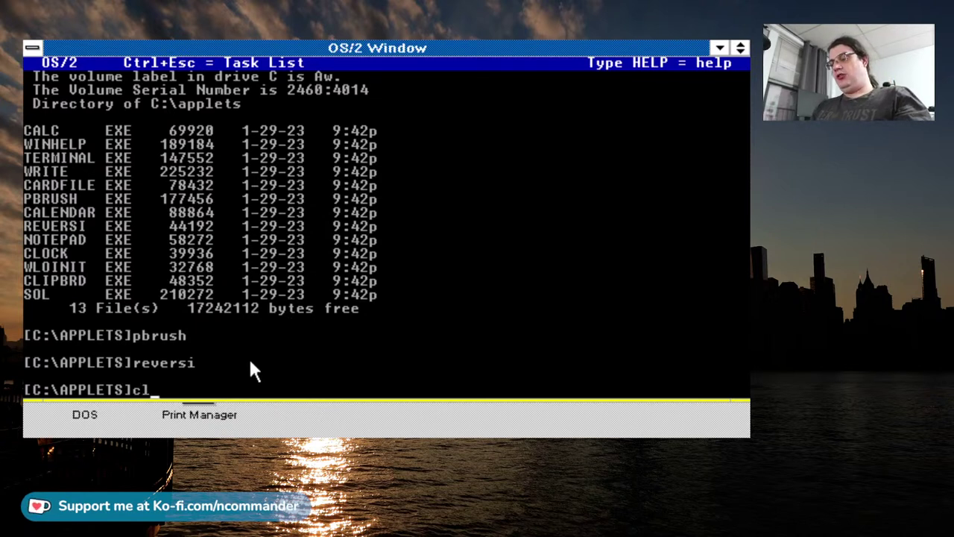
key(Return)
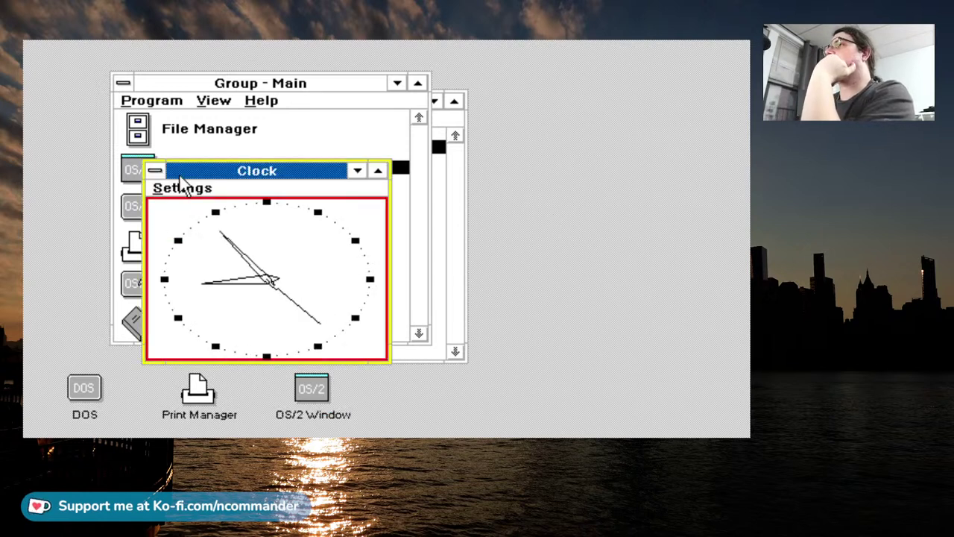
Move the Clock window clear of the Group - Main window and select File Manager in that group.
drag(179, 177, 511, 72)
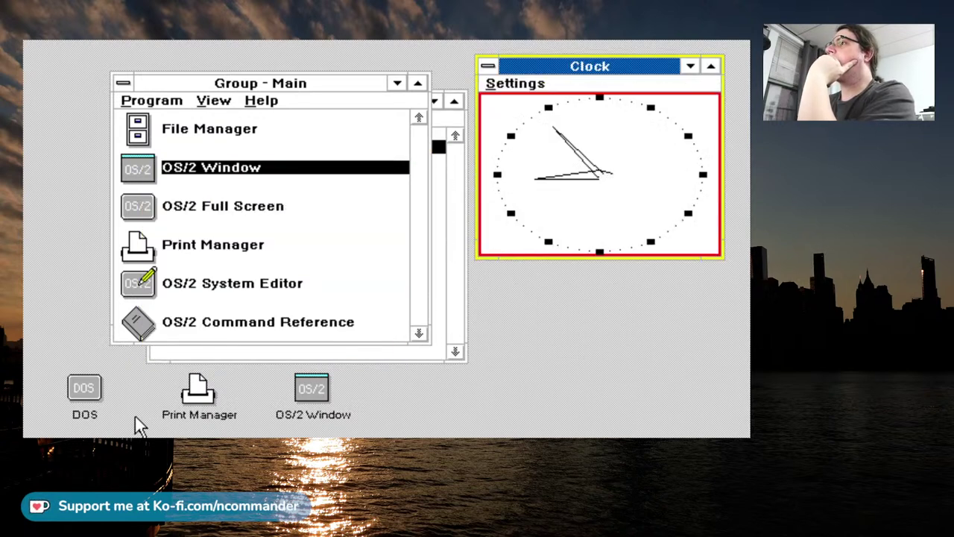
click(216, 127)
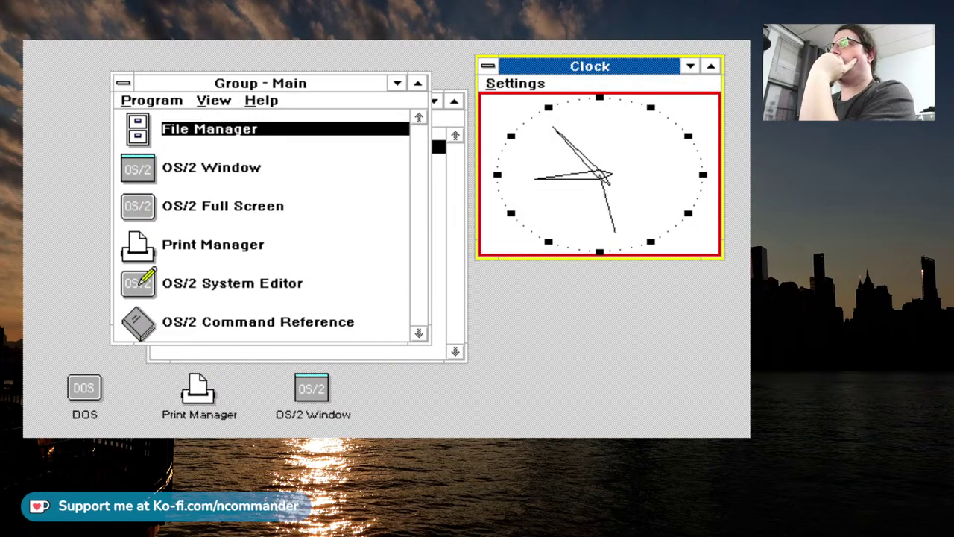
Open File Manager, browse to C:\APPLETS, and launch SOL.EXE.
click(216, 129)
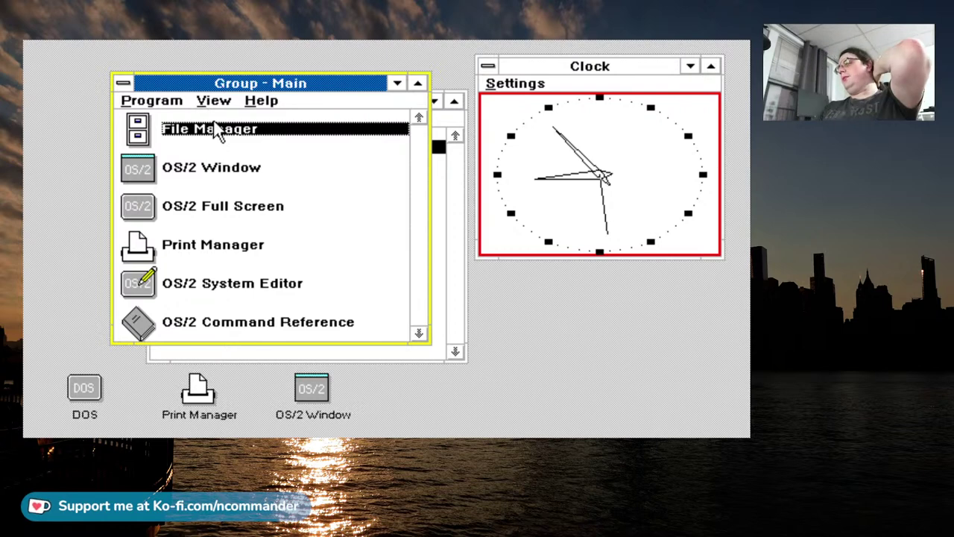
double_click(216, 128)
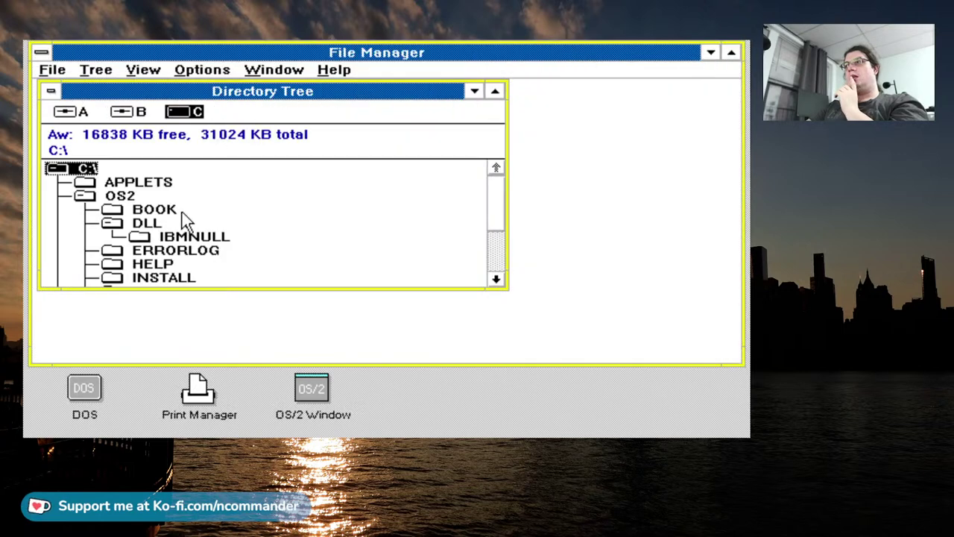
click(160, 184)
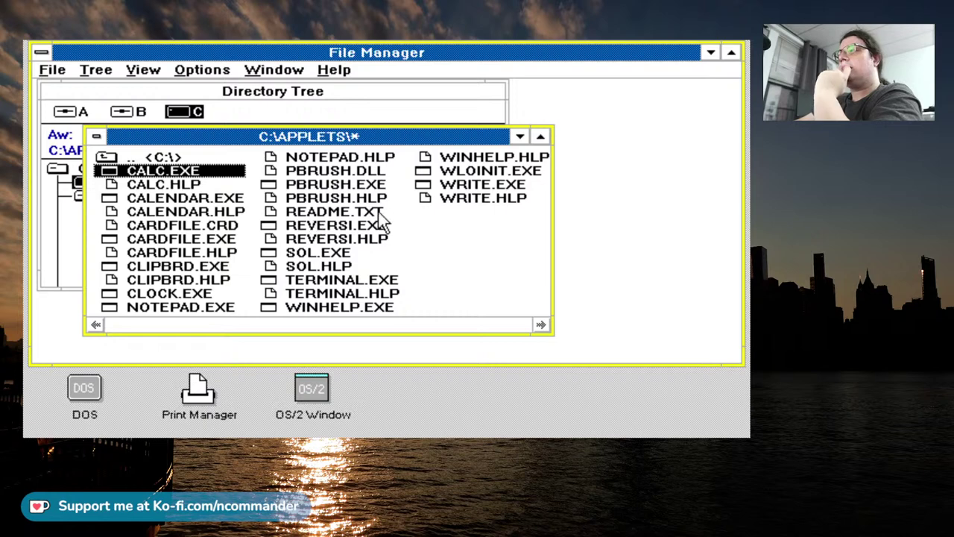
click(452, 185)
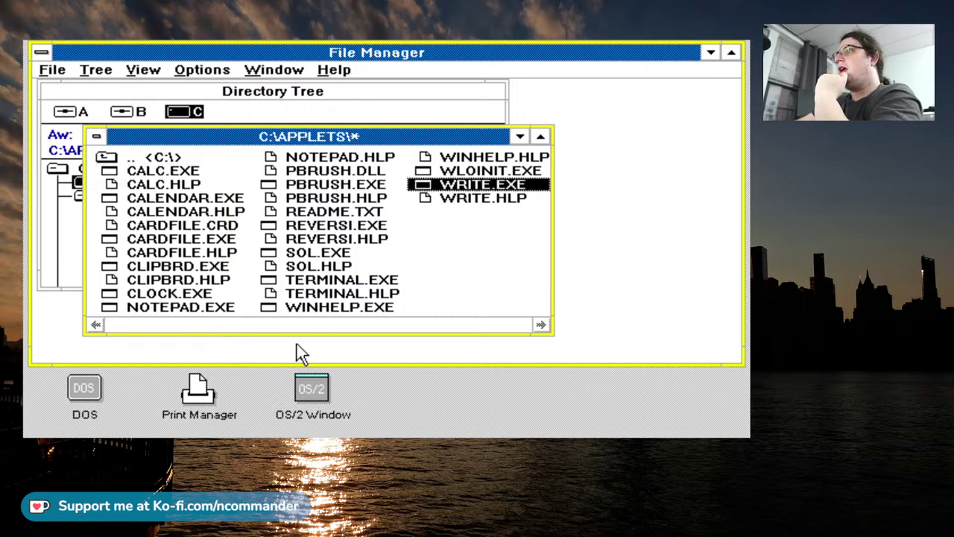
double_click(325, 253)
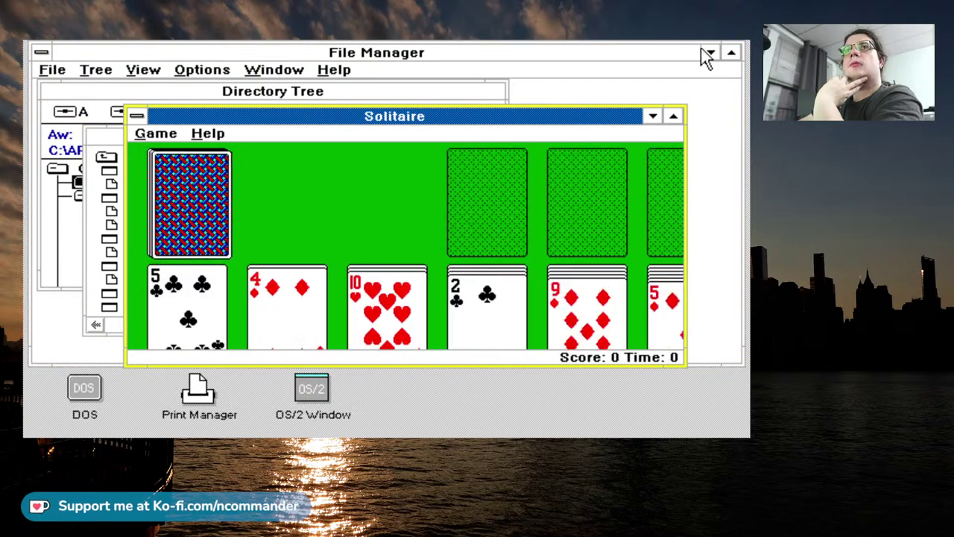
Minimize File Manager, move the Solitaire window to the desktop's upper-left area, and slightly widen and shorten it.
click(708, 53)
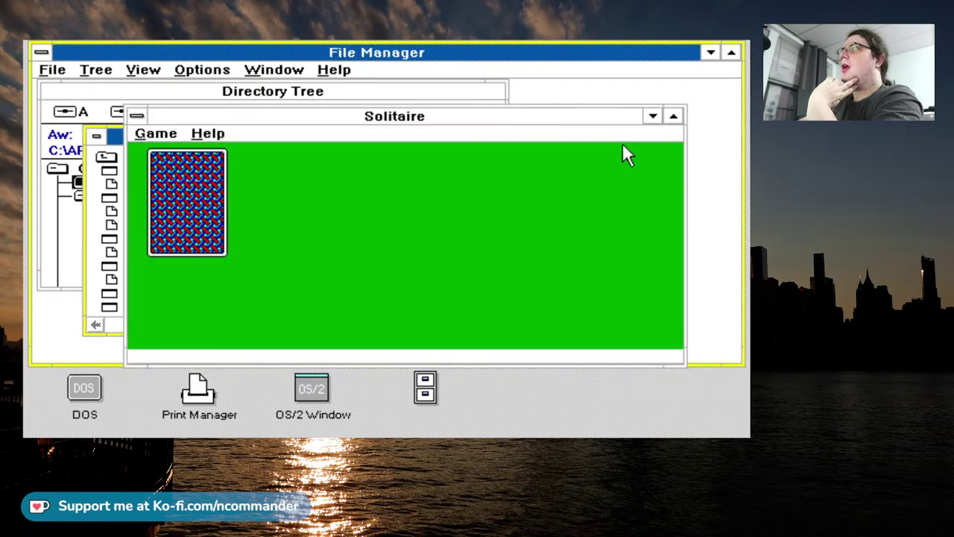
click(674, 117)
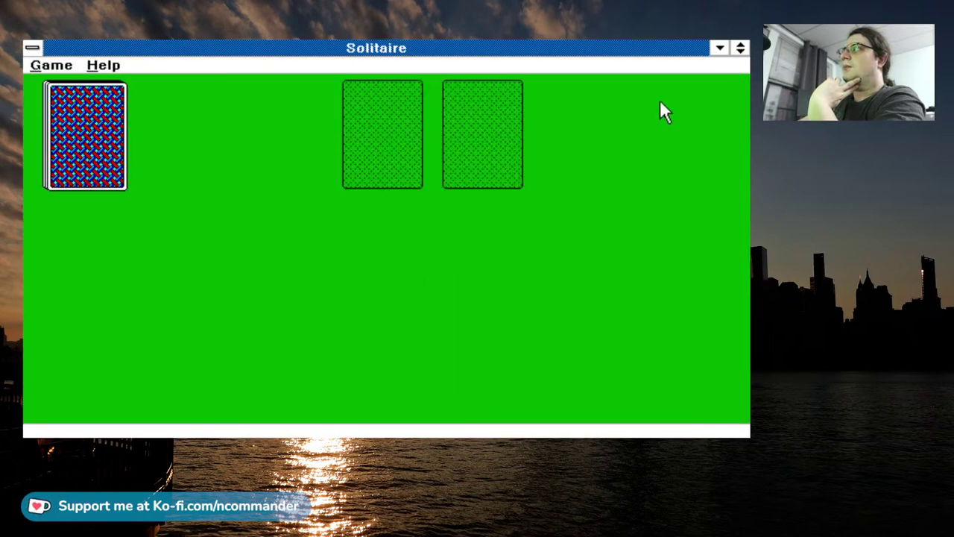
click(740, 48)
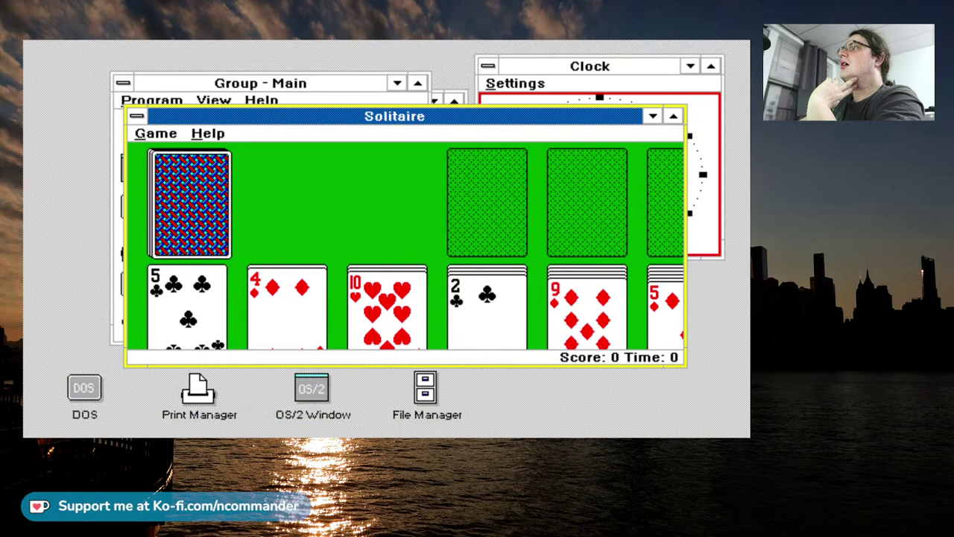
drag(462, 118, 373, 75)
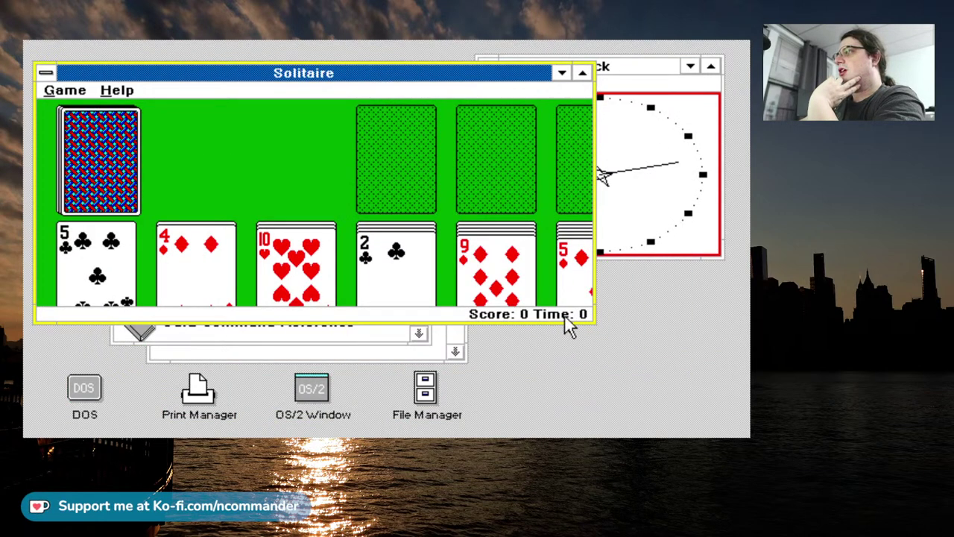
drag(591, 320, 605, 298)
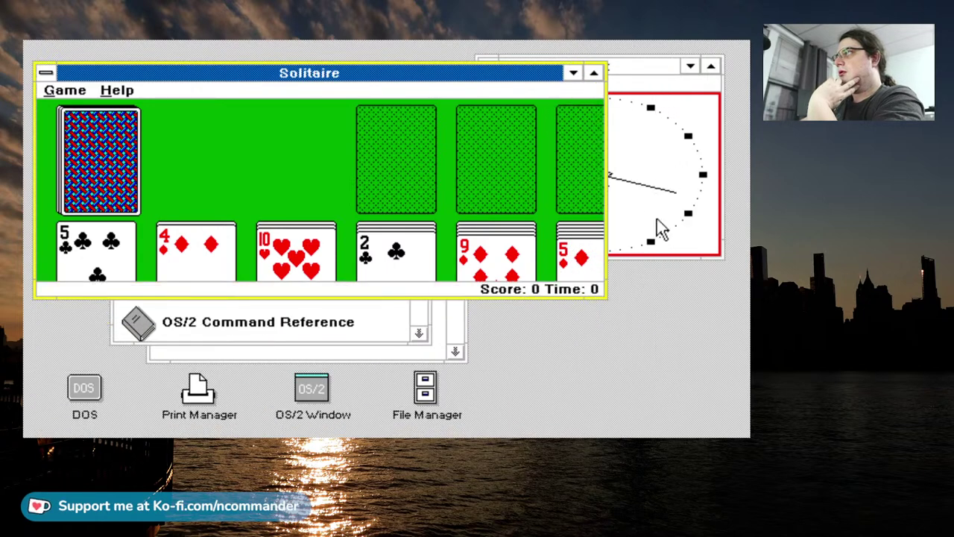
Shrink the Clock window and enlarge Solitaire to fit all seven card columns and four foundation piles.
click(660, 227)
drag(476, 258, 612, 150)
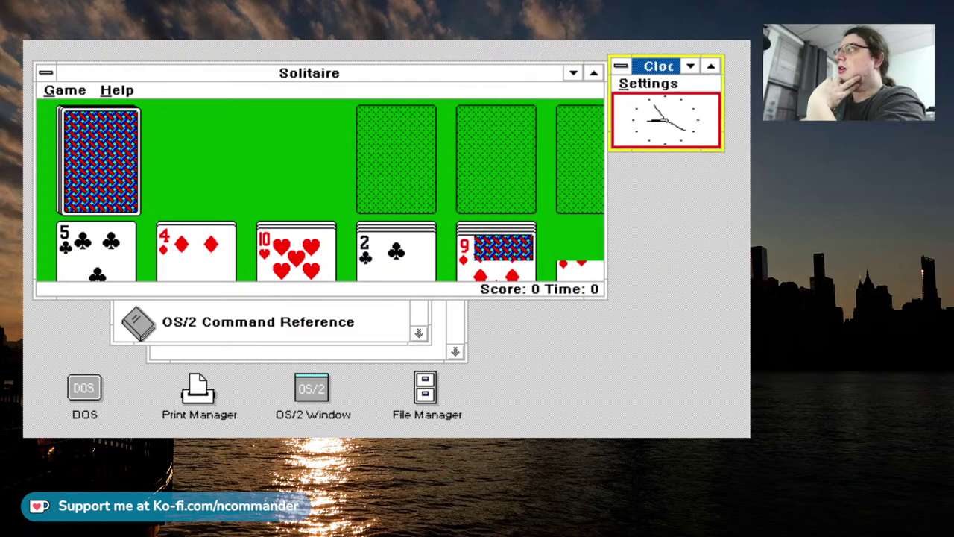
click(604, 297)
drag(606, 298, 746, 348)
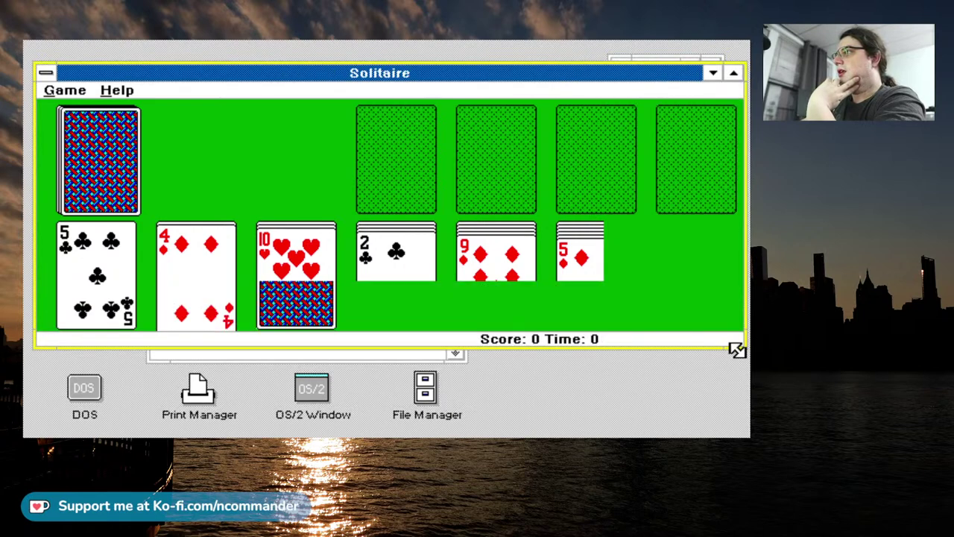
drag(669, 347, 680, 435)
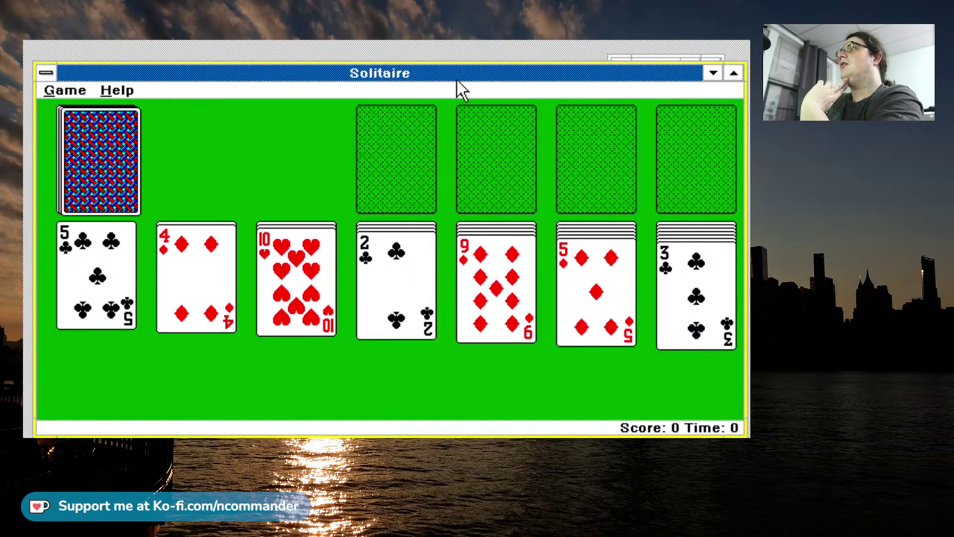
drag(458, 78, 449, 74)
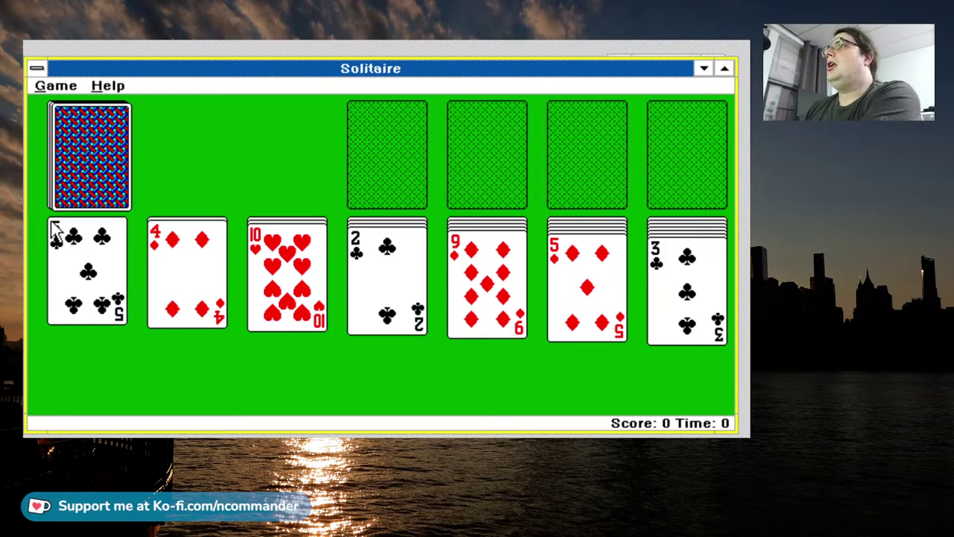
Deal from the stock, move the 4 of diamonds onto the 5 of clubs, and turn up the second column's hidden card.
click(90, 184)
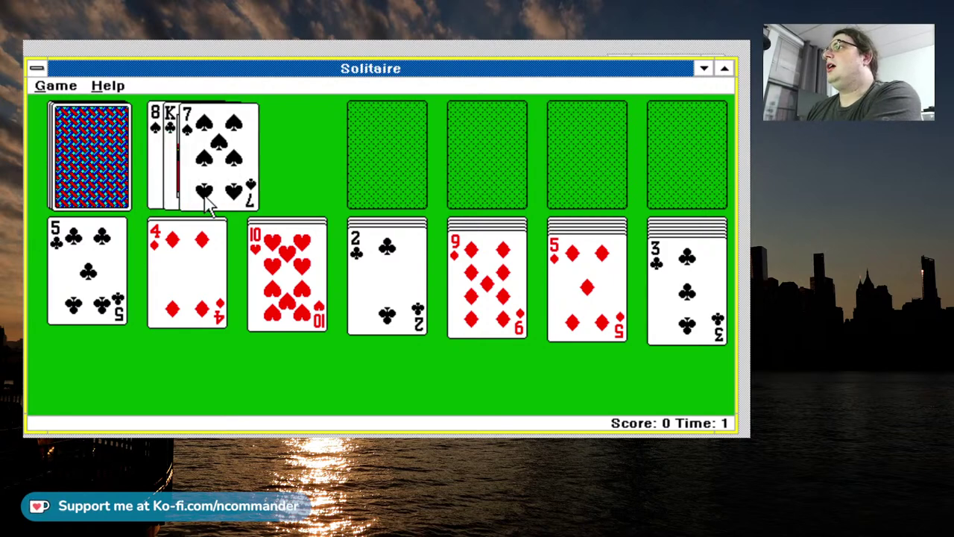
drag(166, 273, 67, 285)
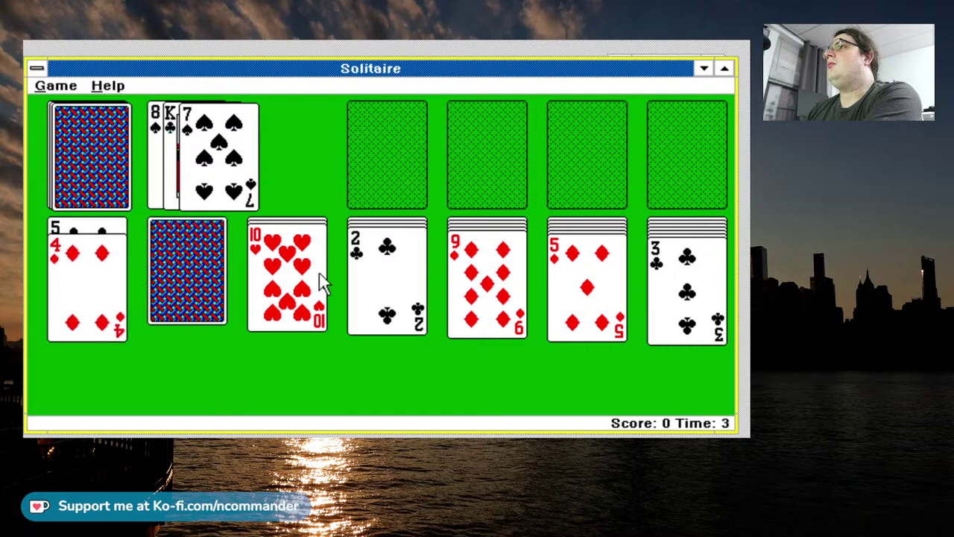
click(211, 277)
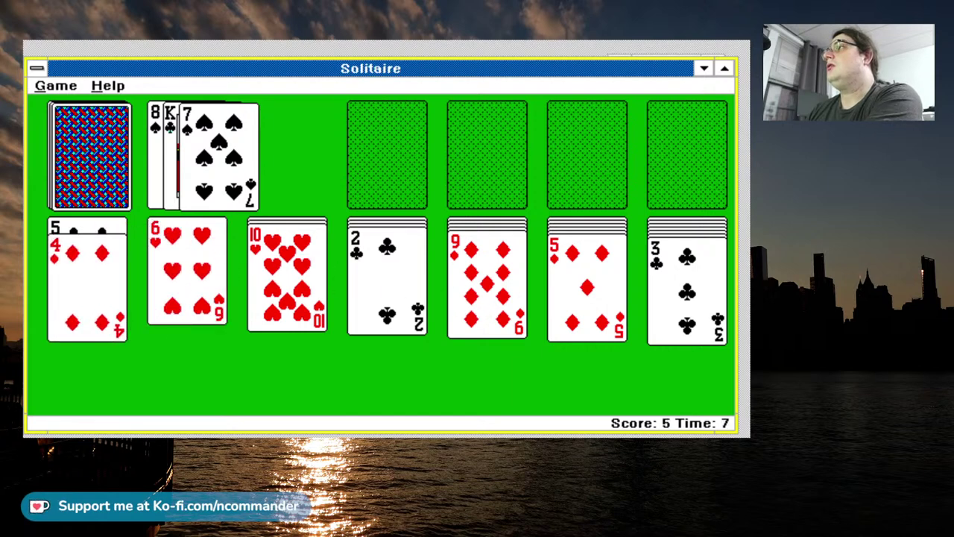
Deal again, placing the 2 of diamonds on the 3 of clubs and the 4 of spades on the 5 of diamonds.
click(82, 133)
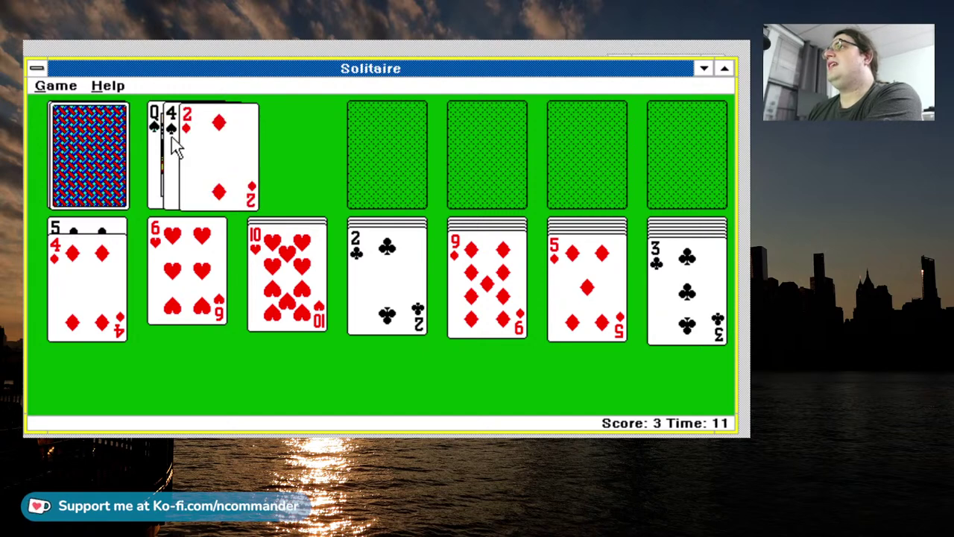
drag(212, 153, 671, 254)
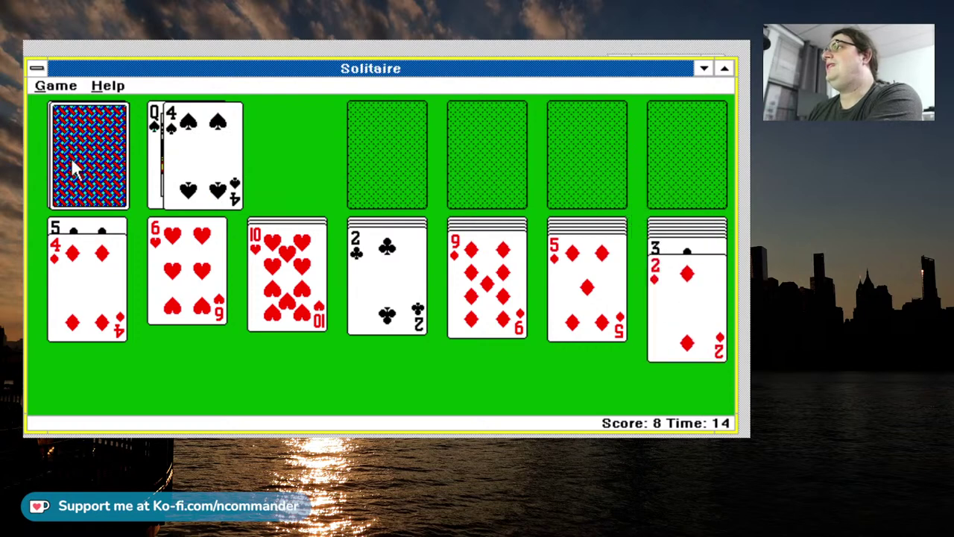
drag(180, 155, 550, 309)
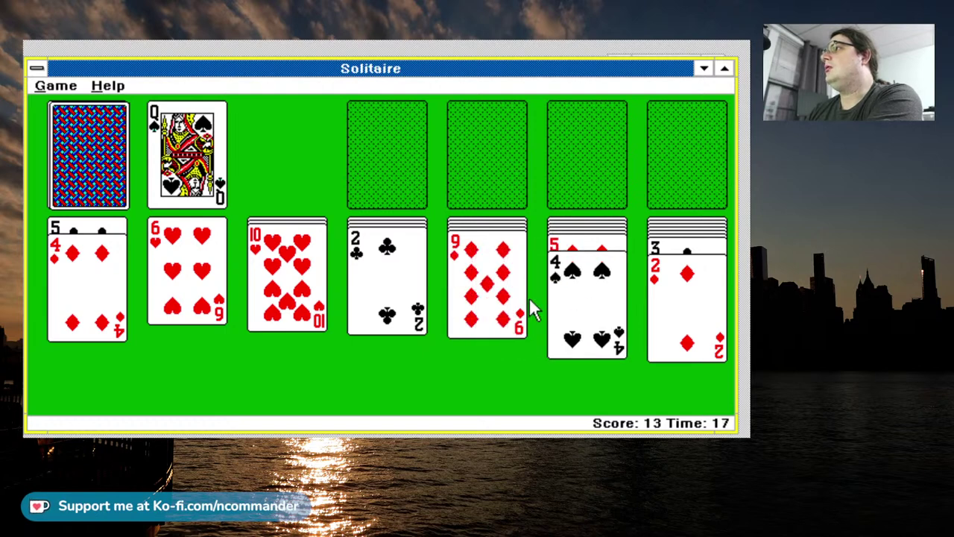
Deal from the stock and send the ace and 2 of diamonds to the first foundation pile.
click(61, 190)
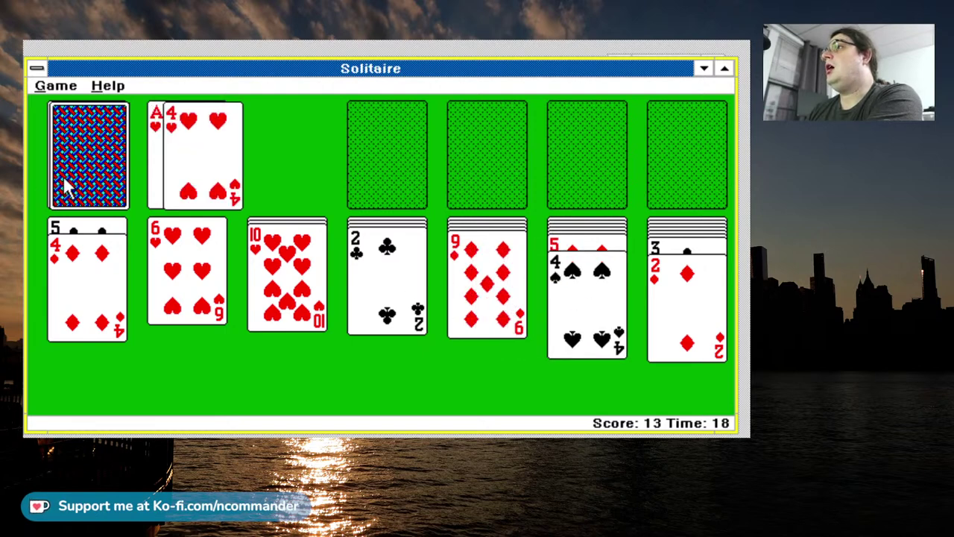
double_click(245, 187)
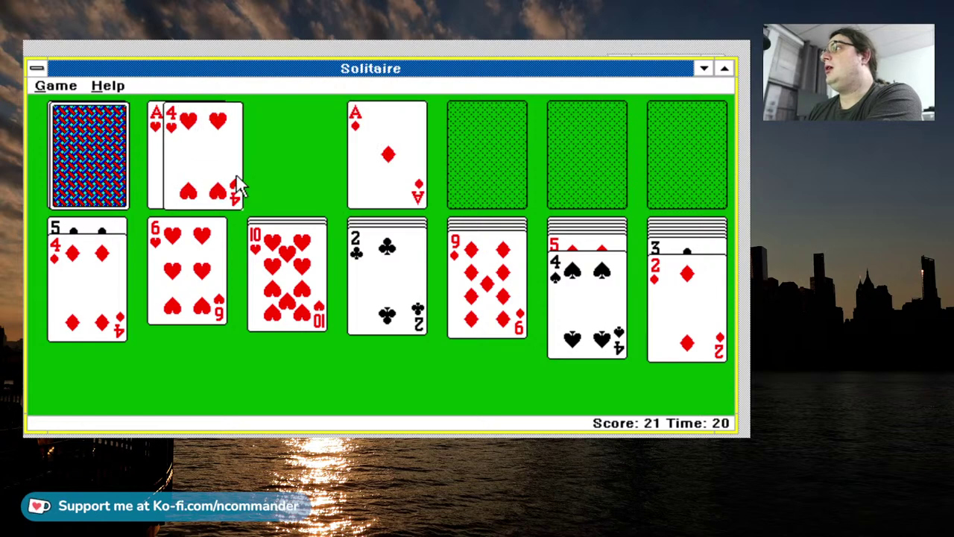
double_click(706, 274)
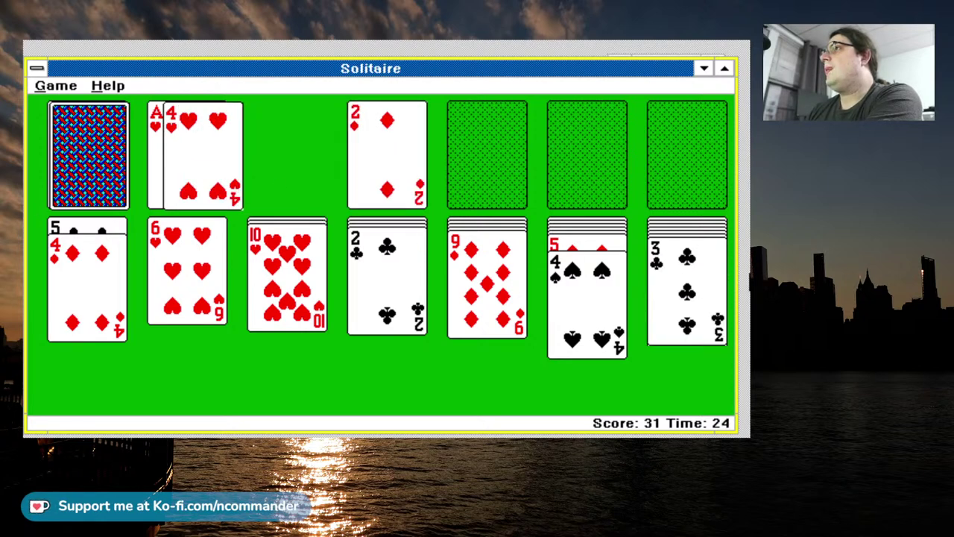
Move the 3 of clubs onto the 4 of diamonds, turn up column seven's card, and shift the 5 of clubs run onto the 6 of hearts.
drag(692, 298, 29, 307)
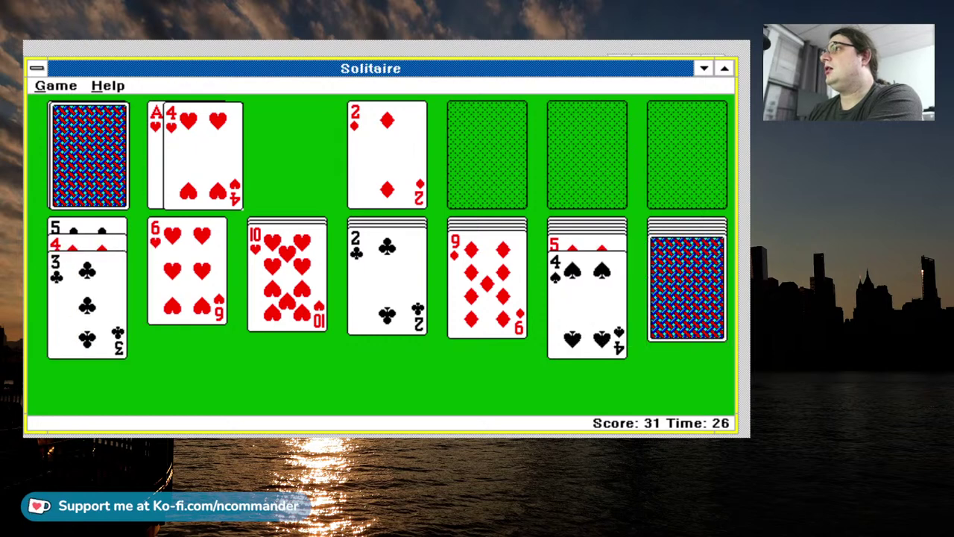
click(699, 302)
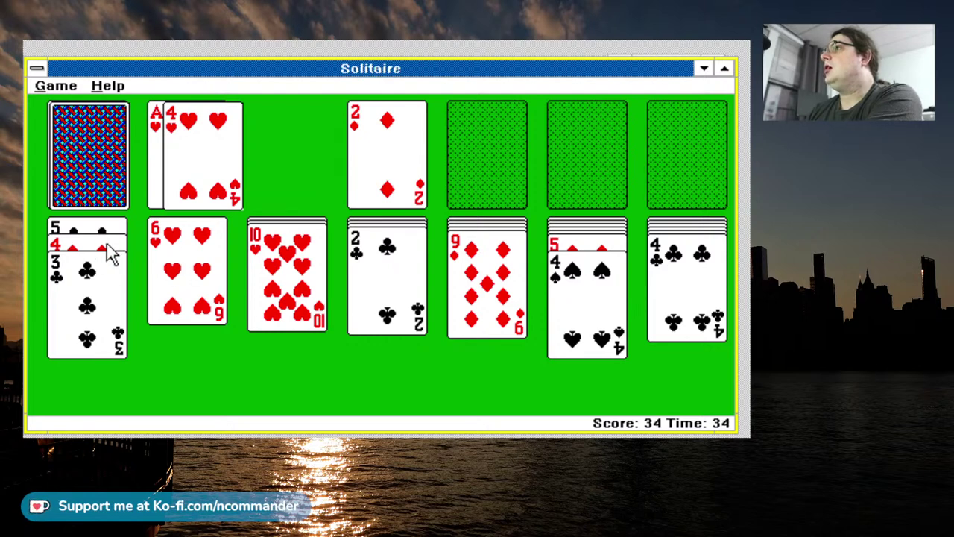
drag(82, 233, 191, 252)
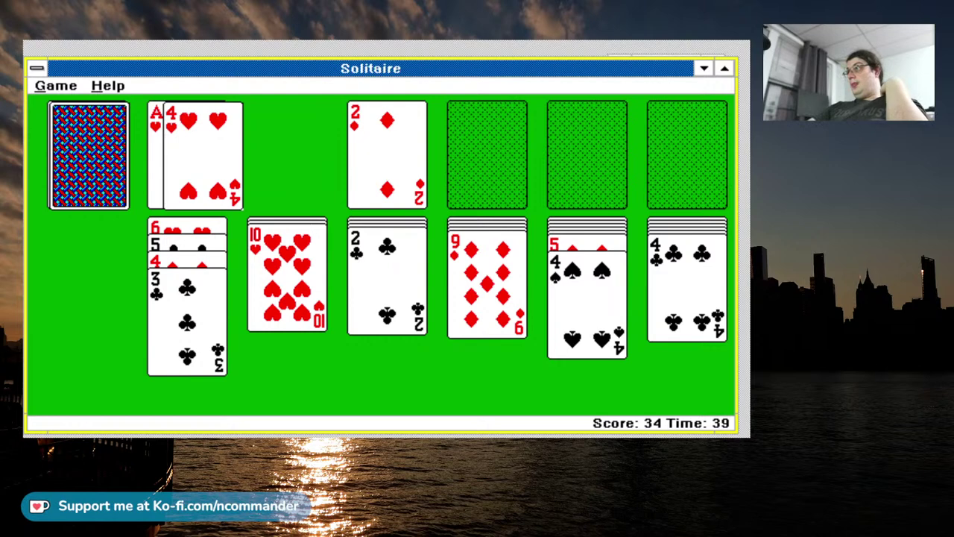
Deal through the stock to the 3 of diamonds and send it to the diamonds foundation.
click(86, 177)
click(84, 170)
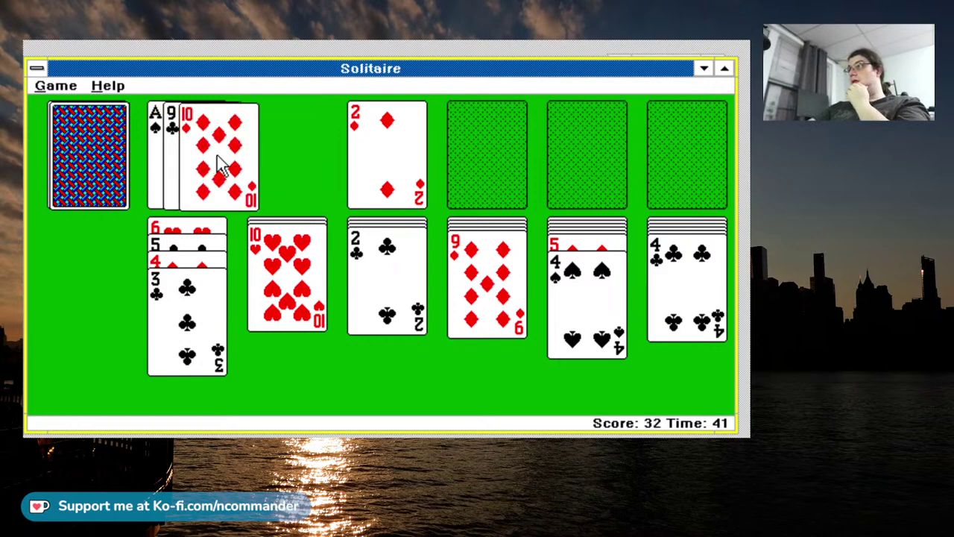
click(97, 149)
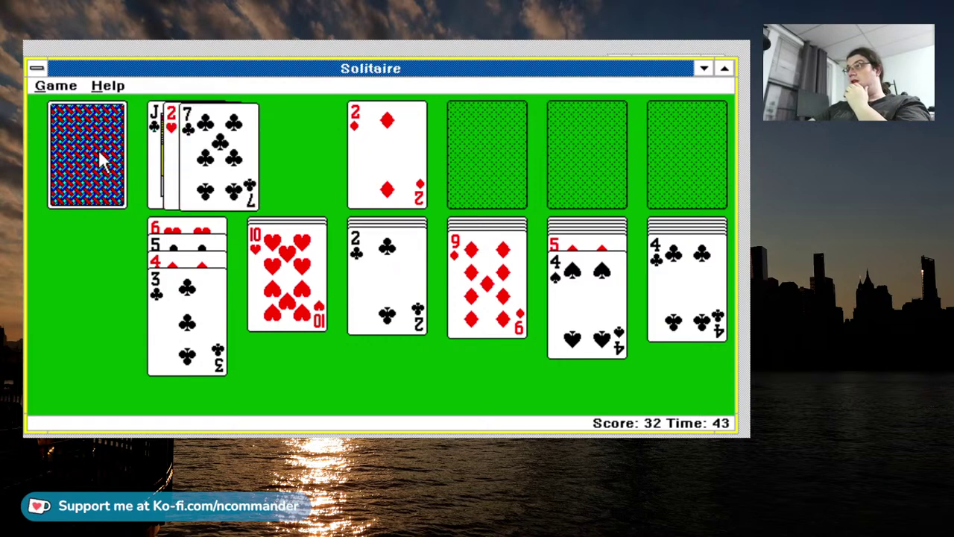
click(98, 157)
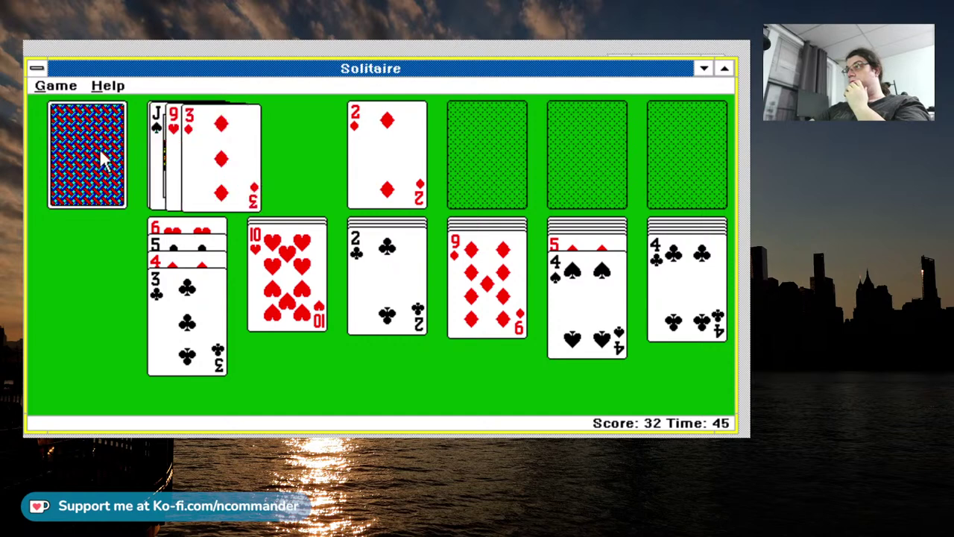
double_click(245, 165)
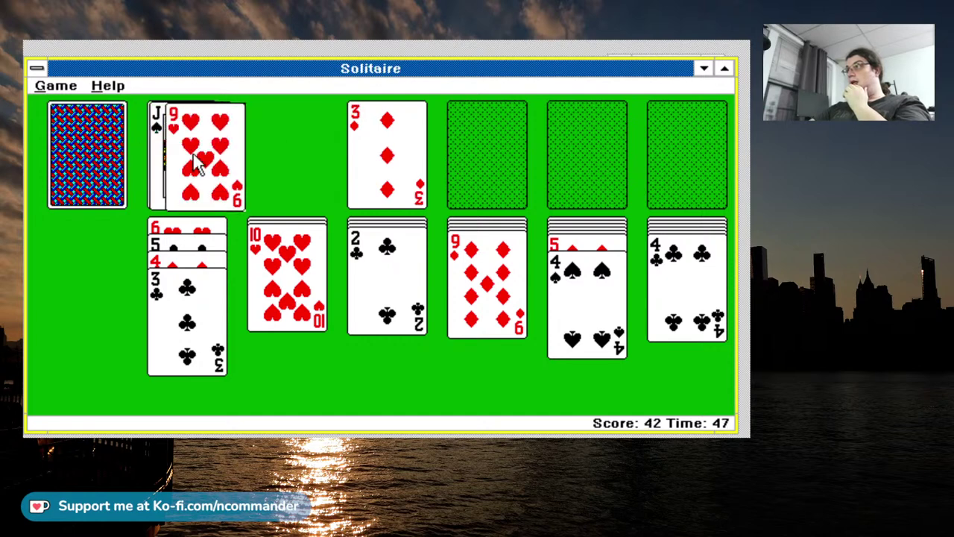
Deal the ace of clubs and send the ace, 2 and 3 of clubs to the second foundation pile.
click(83, 160)
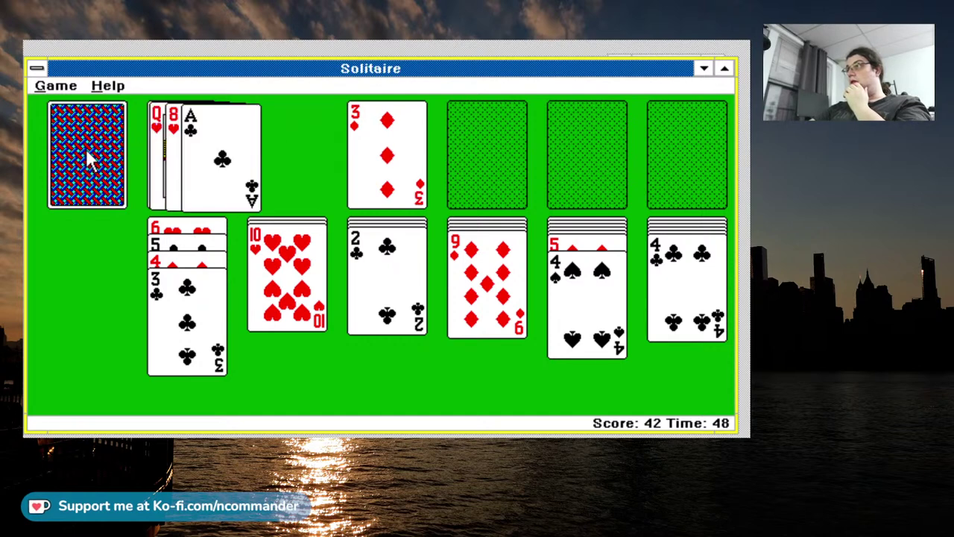
double_click(198, 158)
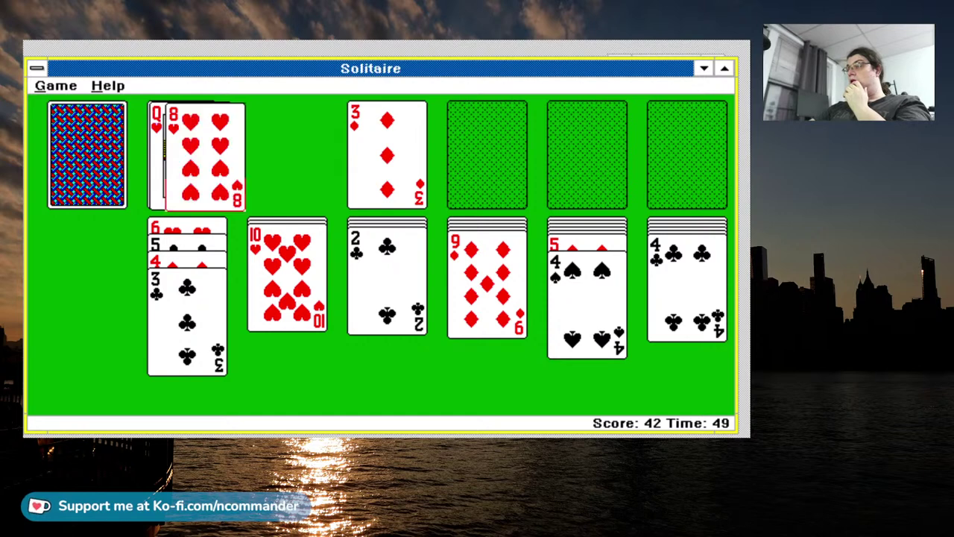
double_click(372, 270)
double_click(207, 305)
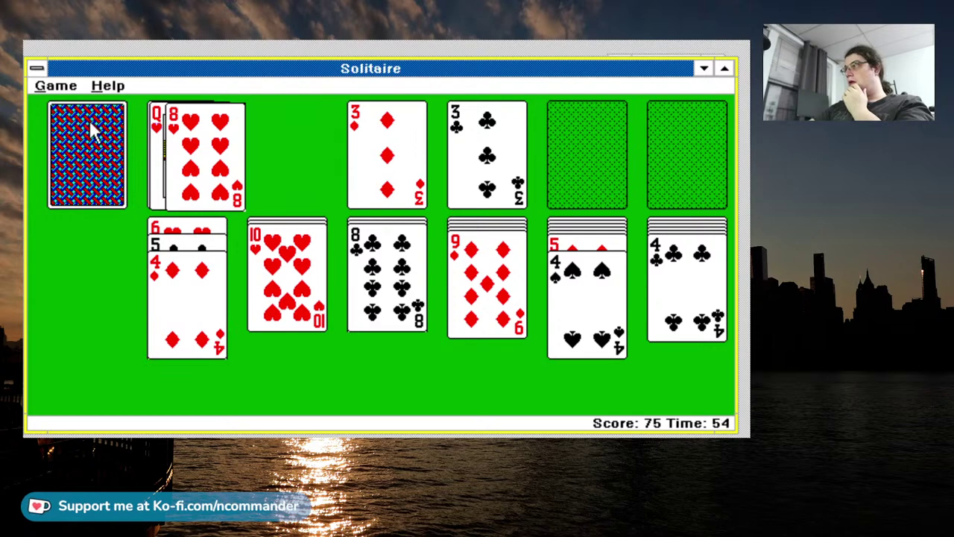
Deal the last stock cards and move the 3 of hearts onto the 4 of spades.
click(94, 155)
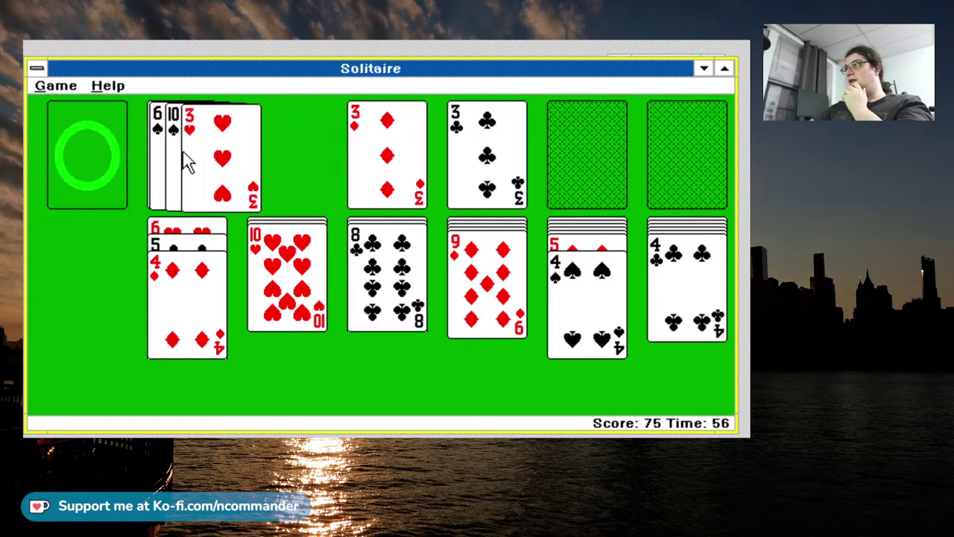
drag(215, 170, 582, 328)
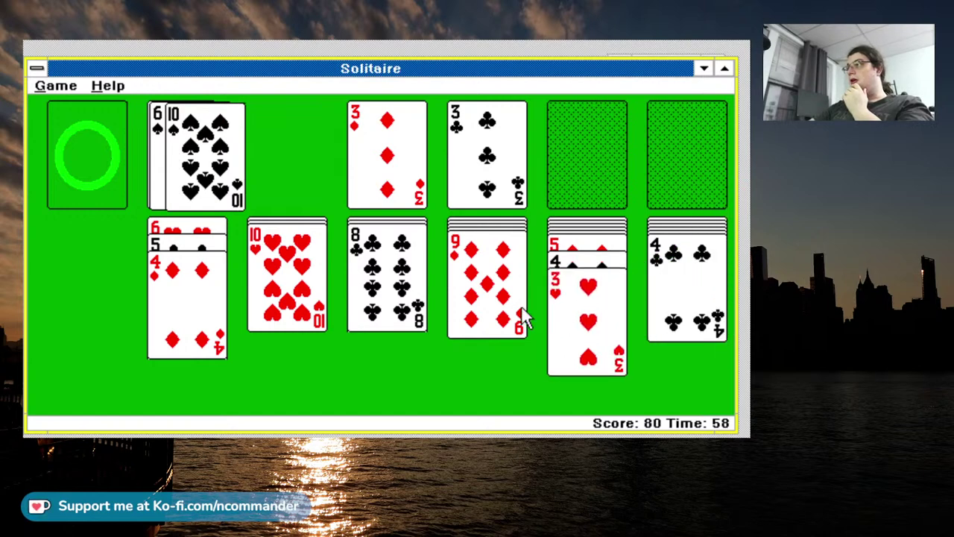
Deal through the stock twice, start a third pass, and examine the turned-up cards for a playable one.
click(83, 174)
click(85, 179)
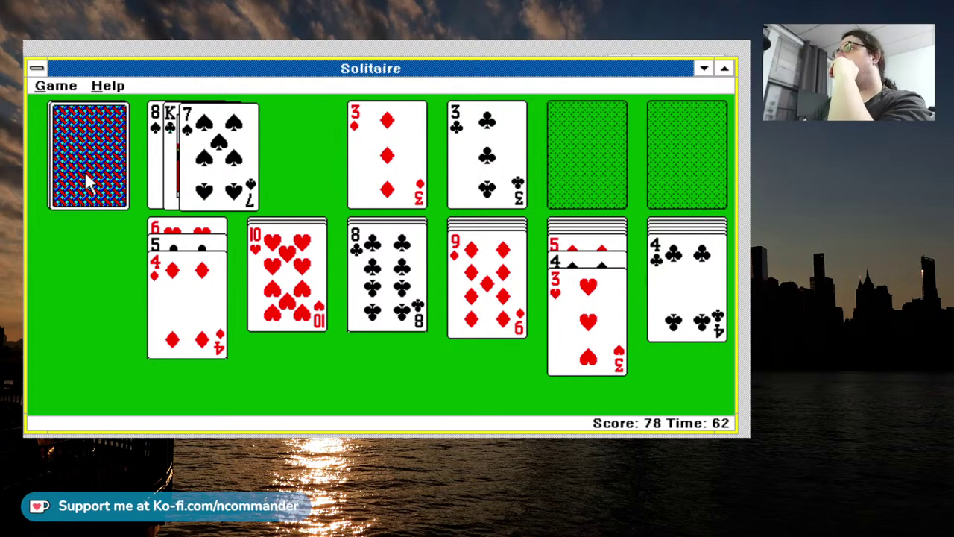
click(86, 176)
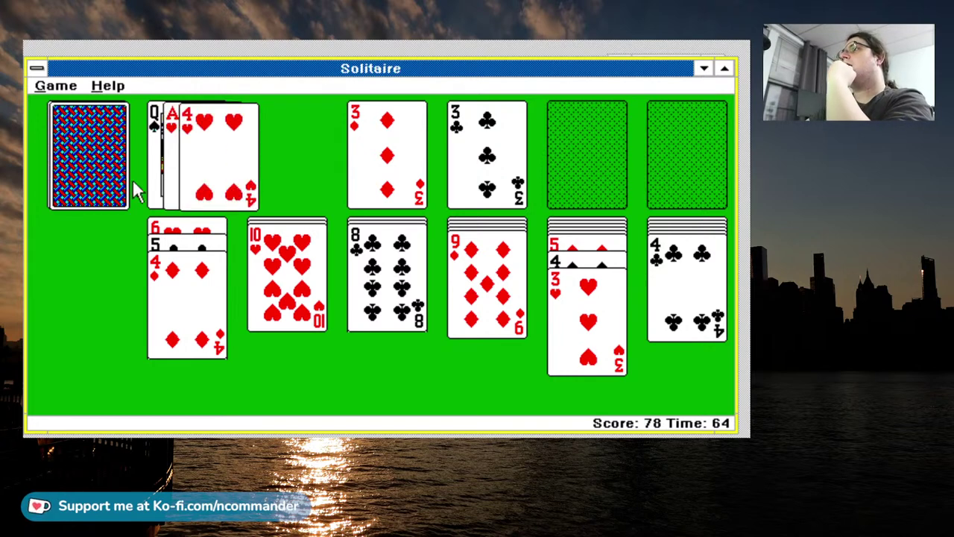
click(90, 180)
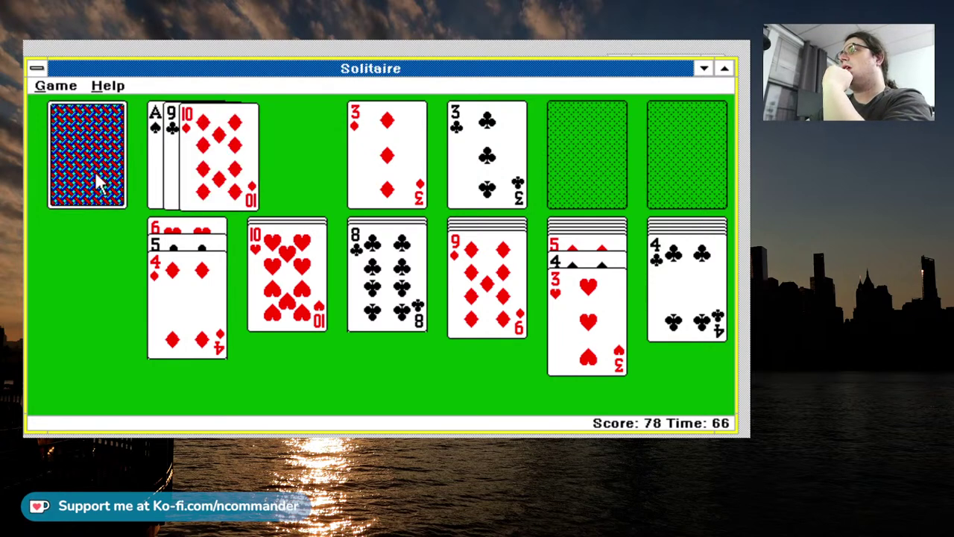
click(99, 183)
click(99, 182)
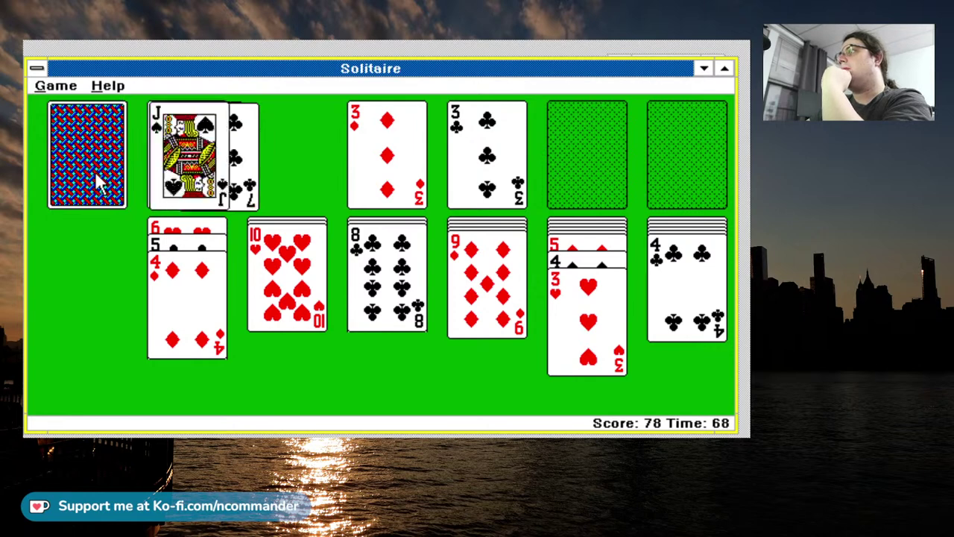
click(96, 176)
click(96, 176)
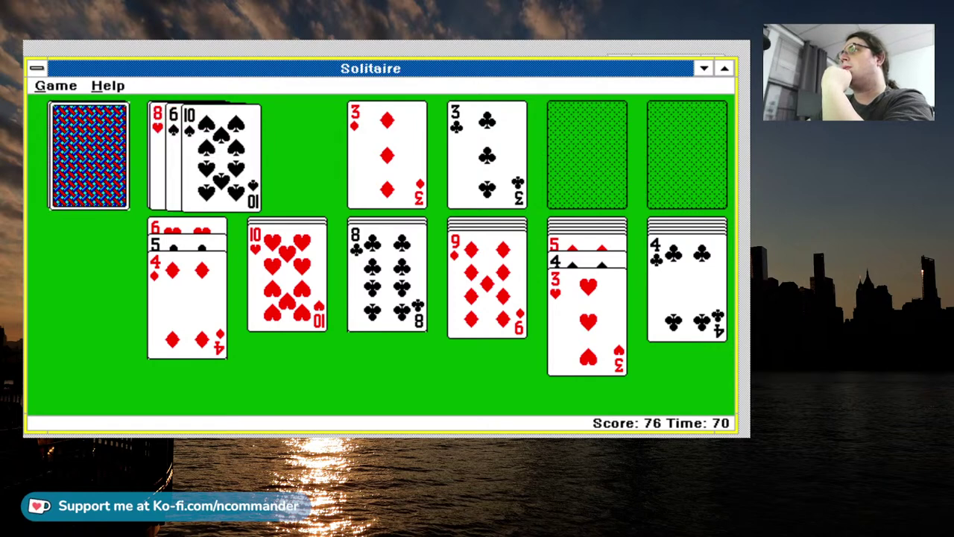
click(96, 176)
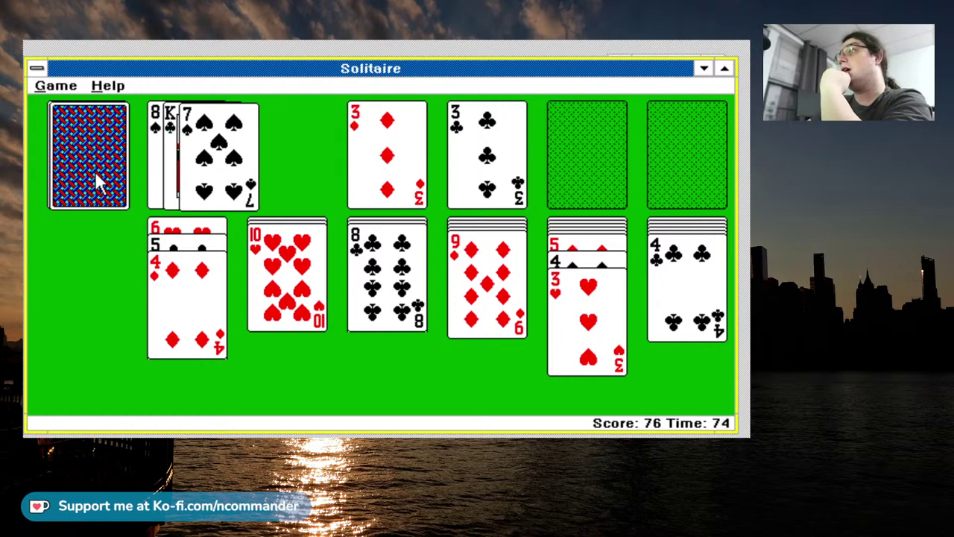
click(96, 179)
click(110, 182)
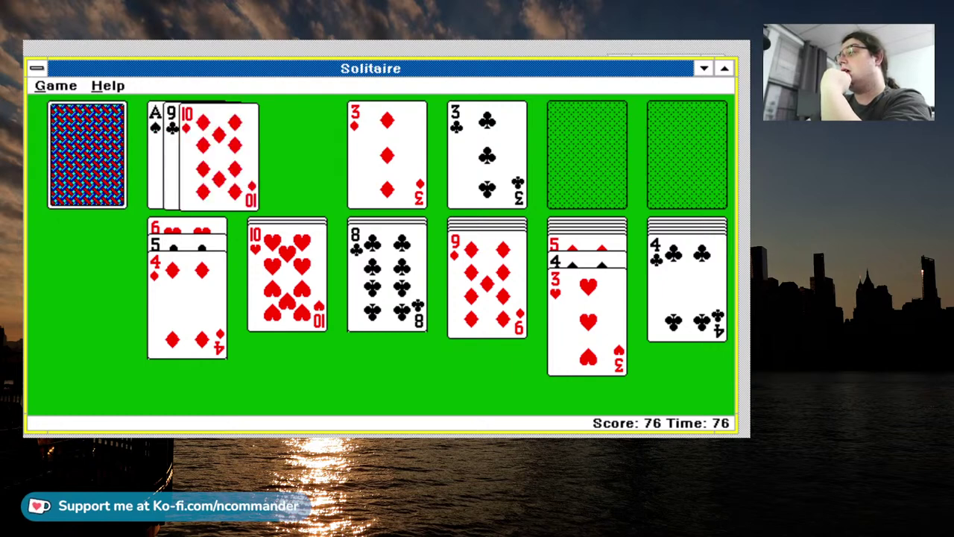
click(111, 182)
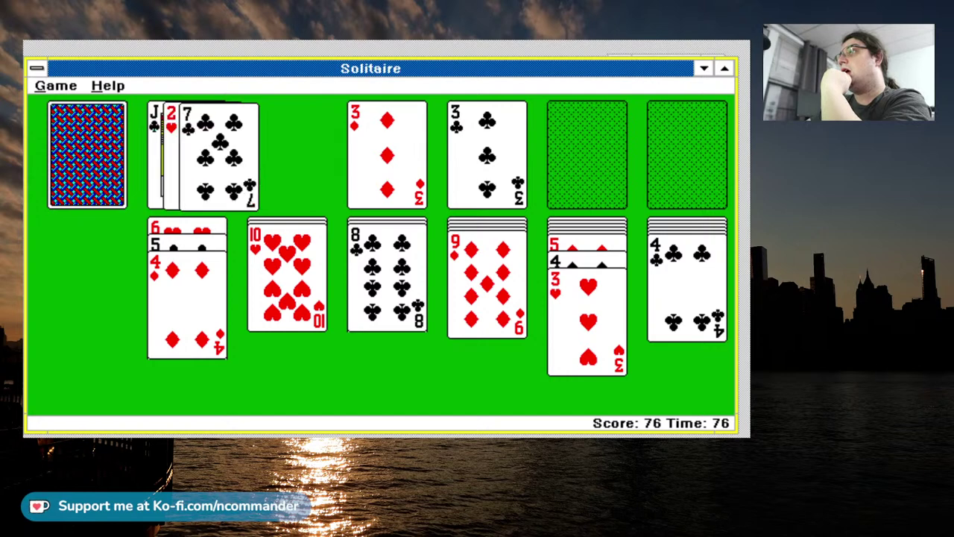
click(110, 182)
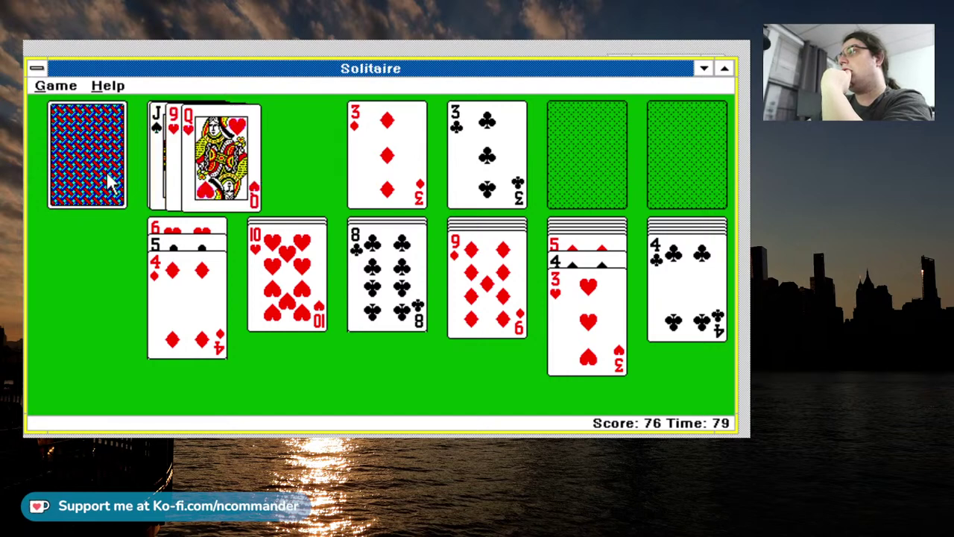
click(110, 182)
click(107, 173)
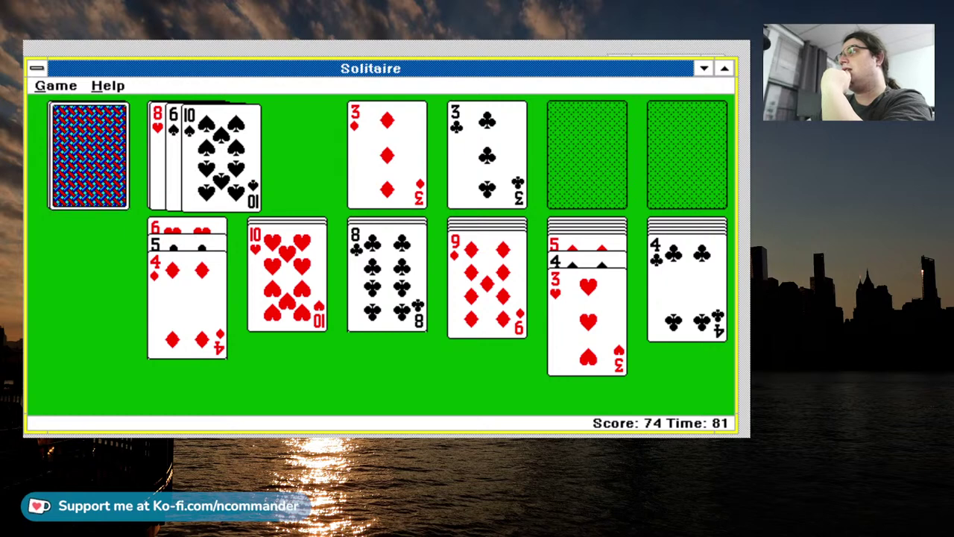
click(110, 161)
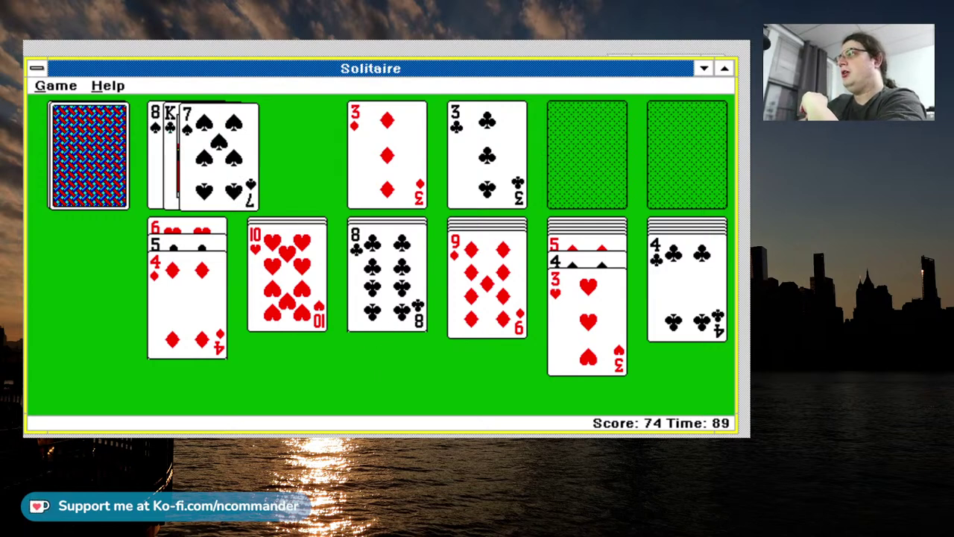
Move the 8 of clubs and 7 of diamonds from column four onto the 9 of diamonds, turning up each card beneath.
drag(387, 284, 488, 306)
click(397, 301)
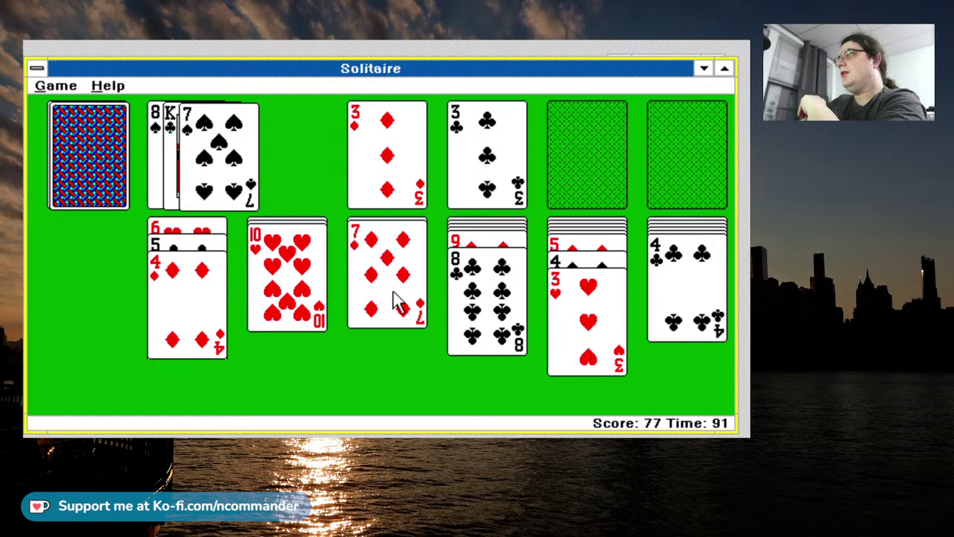
drag(382, 285, 482, 351)
click(388, 302)
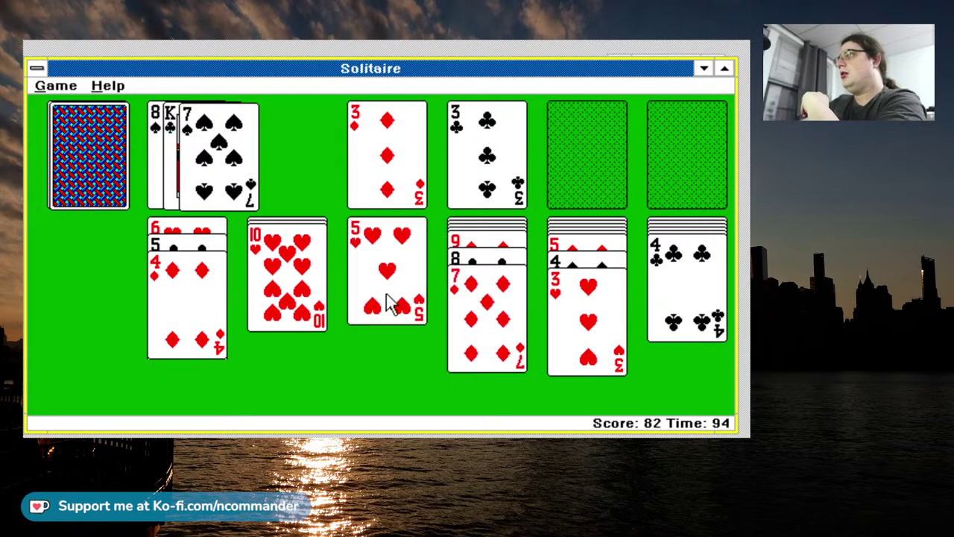
Move column seven's 4 of clubs onto the 5 of hearts and its 9 of spades onto the 10 of hearts, turning up the cards beneath.
drag(669, 303, 369, 309)
click(667, 280)
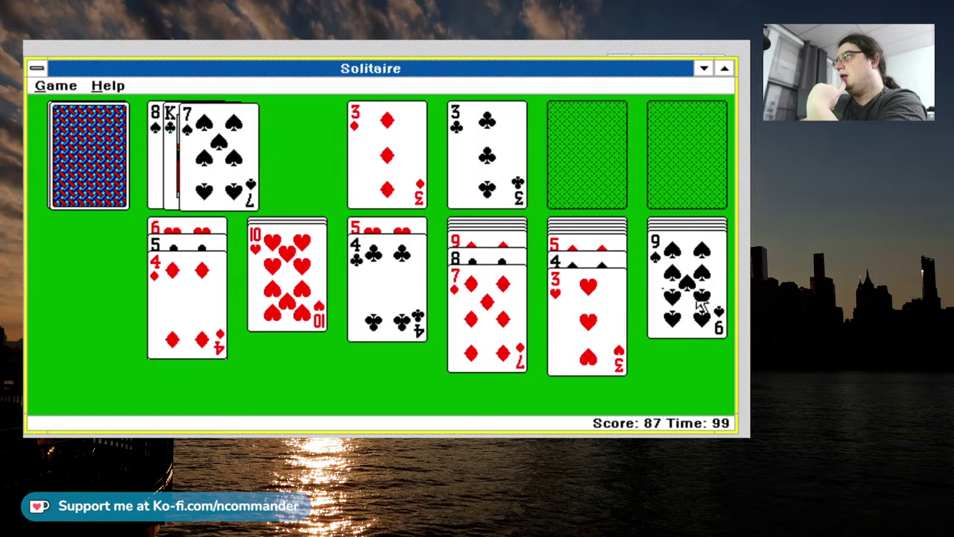
drag(715, 315, 317, 320)
drag(163, 317, 124, 313)
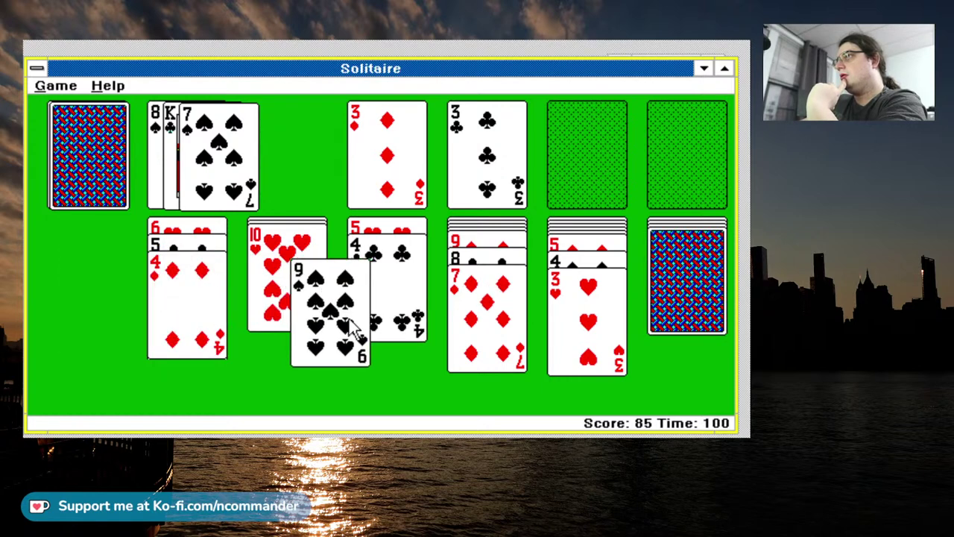
click(714, 291)
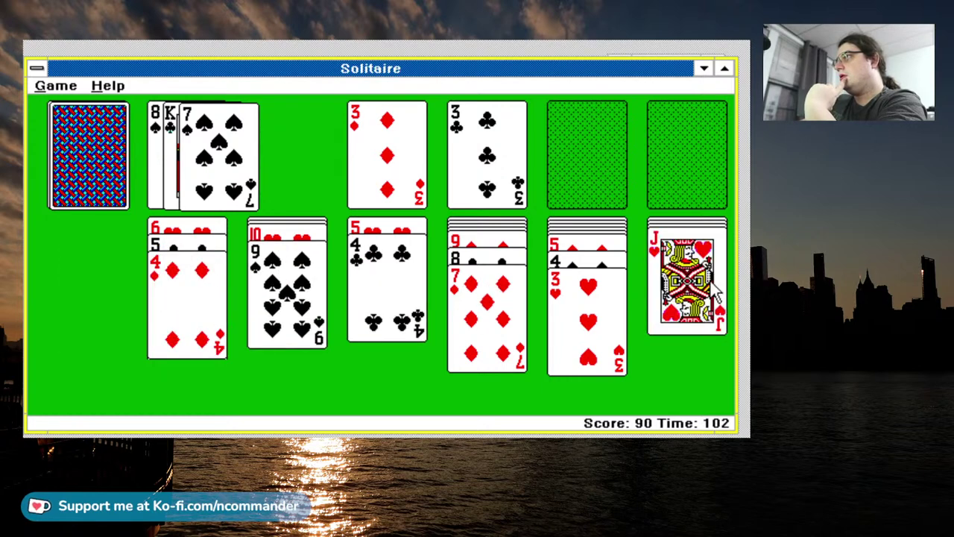
Deal out the stock and move the 10 of spades onto the jack of hearts and the 6 of spades onto the 7 of diamonds.
click(81, 184)
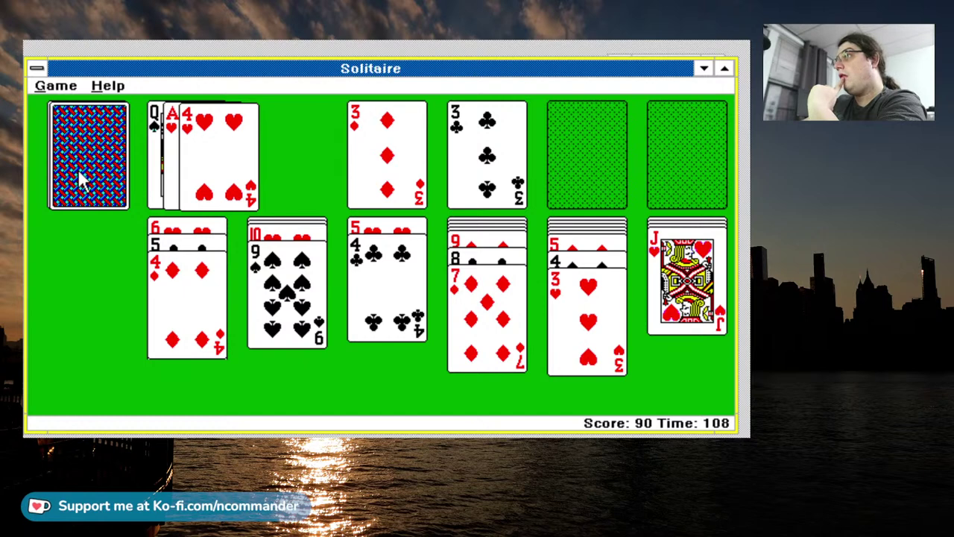
click(80, 183)
click(79, 174)
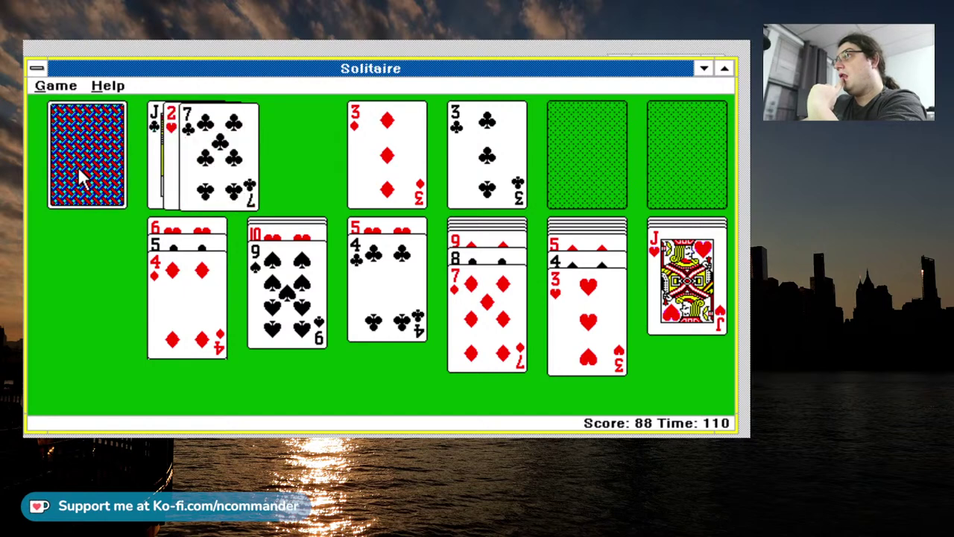
click(79, 175)
click(78, 169)
click(78, 169)
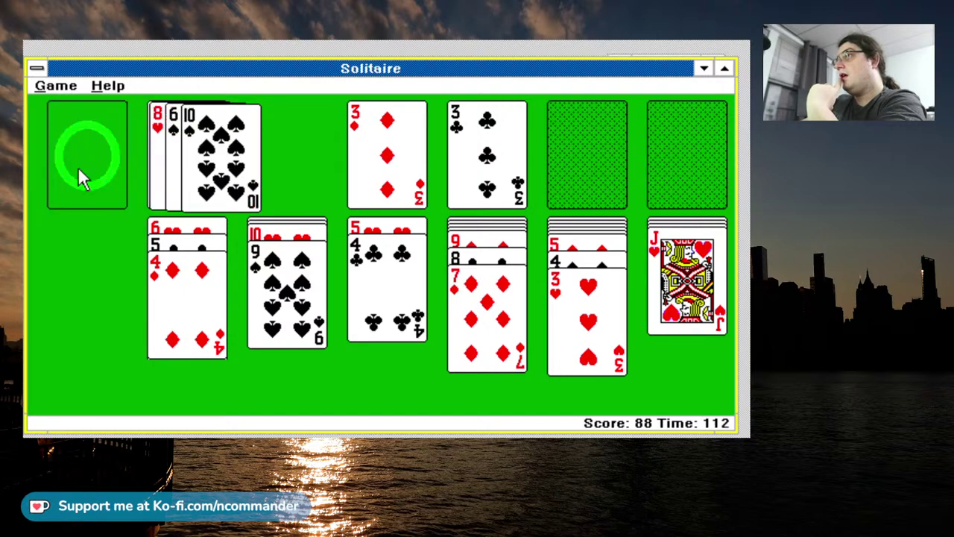
mouse_move(218, 158)
mouse_down()
mouse_move(729, 191)
mouse_move(727, 227)
mouse_move(690, 276)
mouse_up()
drag(207, 171, 498, 387)
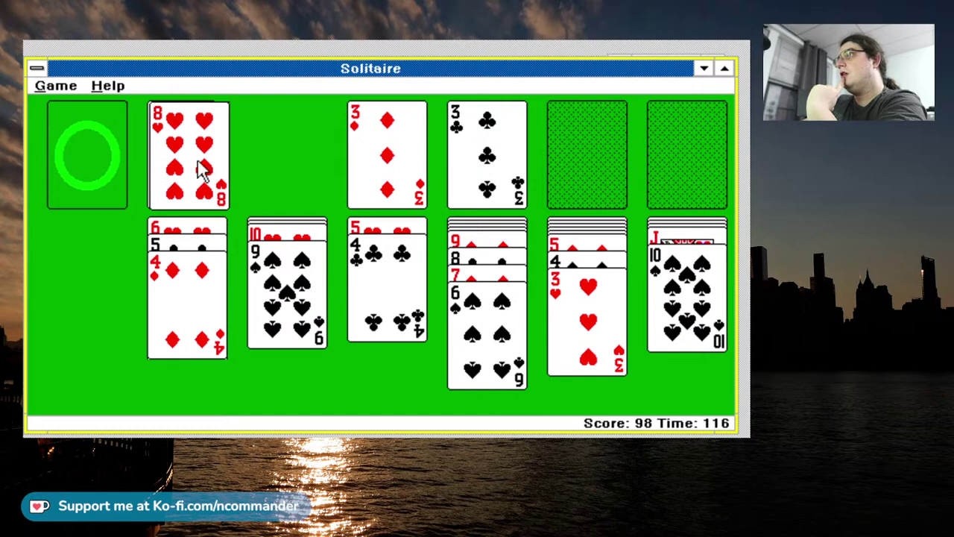
Move the 8 of hearts onto the 9 of spades, then redeal the stock and add the 7 of spades to it.
drag(202, 167, 265, 298)
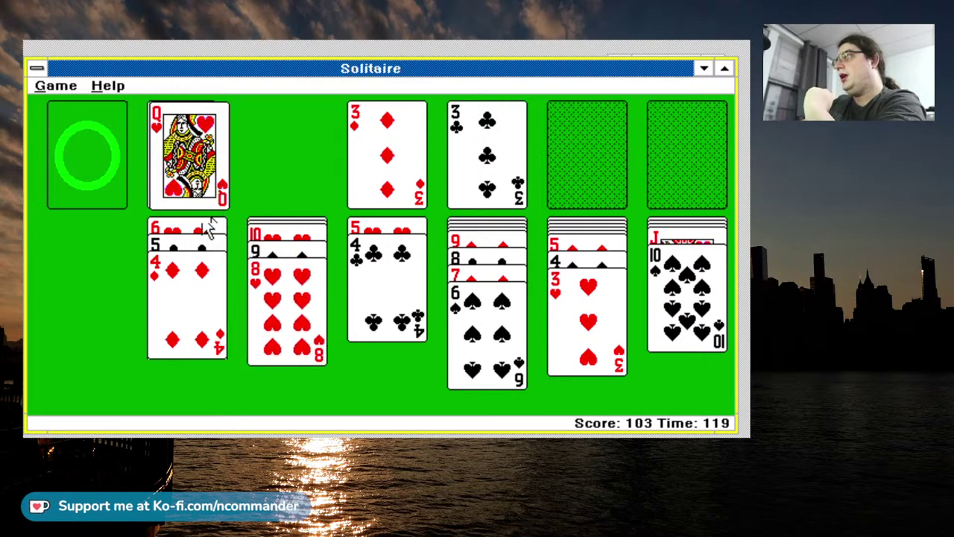
click(82, 195)
click(82, 195)
click(84, 205)
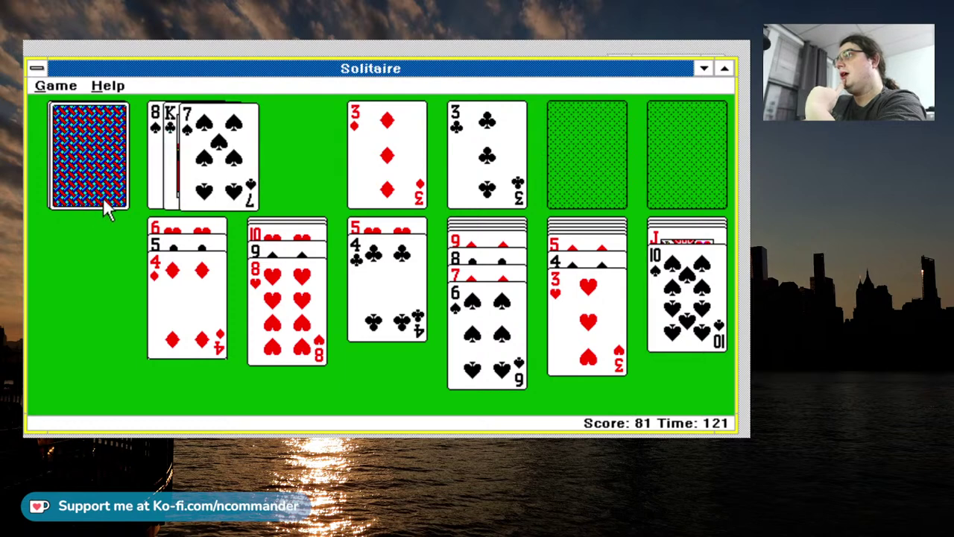
drag(223, 186, 287, 358)
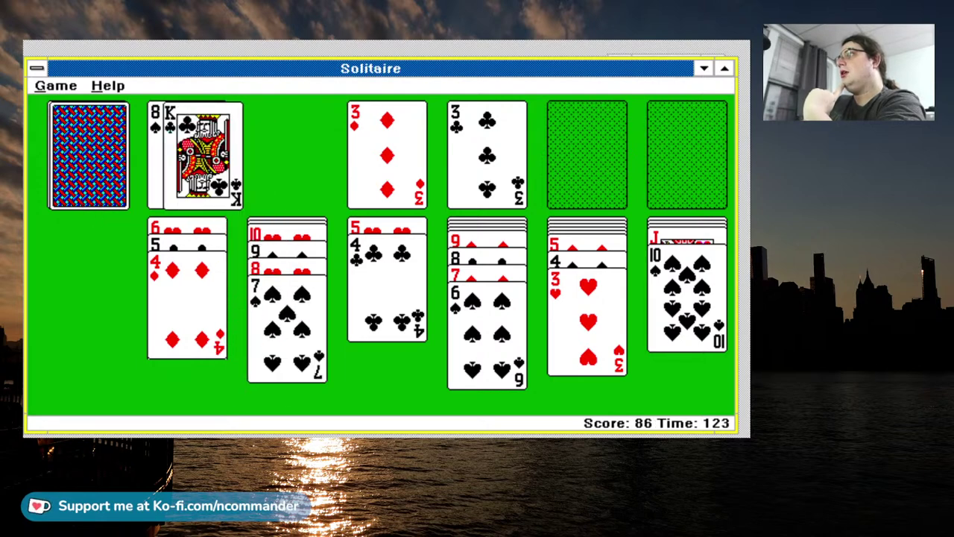
Move the king of clubs to empty column one and the 6 of hearts run onto the 7 of spades.
drag(212, 138, 108, 252)
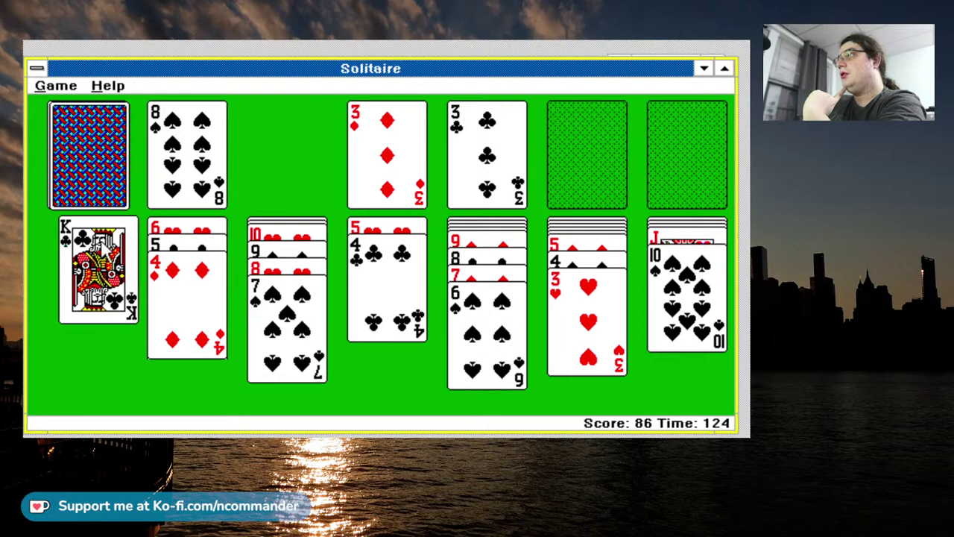
drag(196, 221, 277, 330)
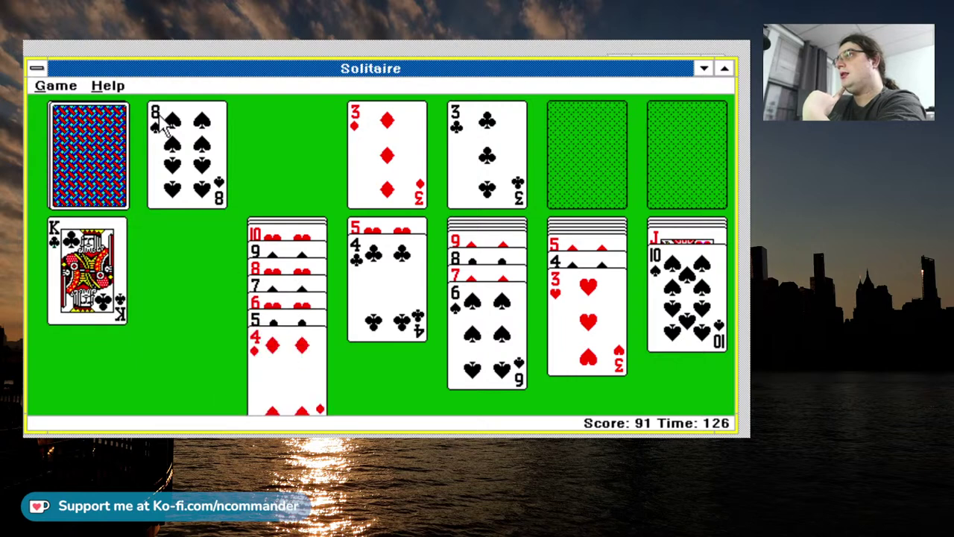
Deal out the remaining stock and move the queen of hearts onto the king of clubs.
click(111, 155)
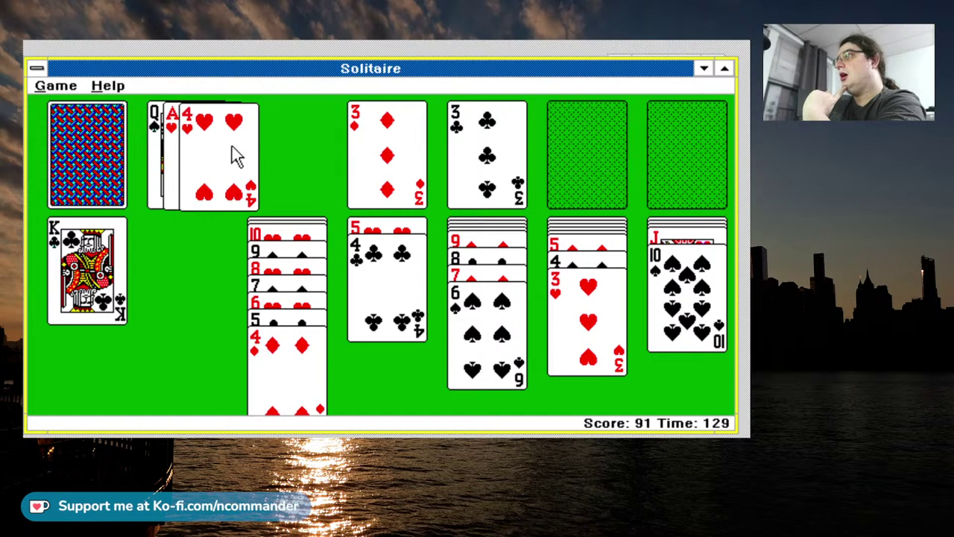
click(93, 169)
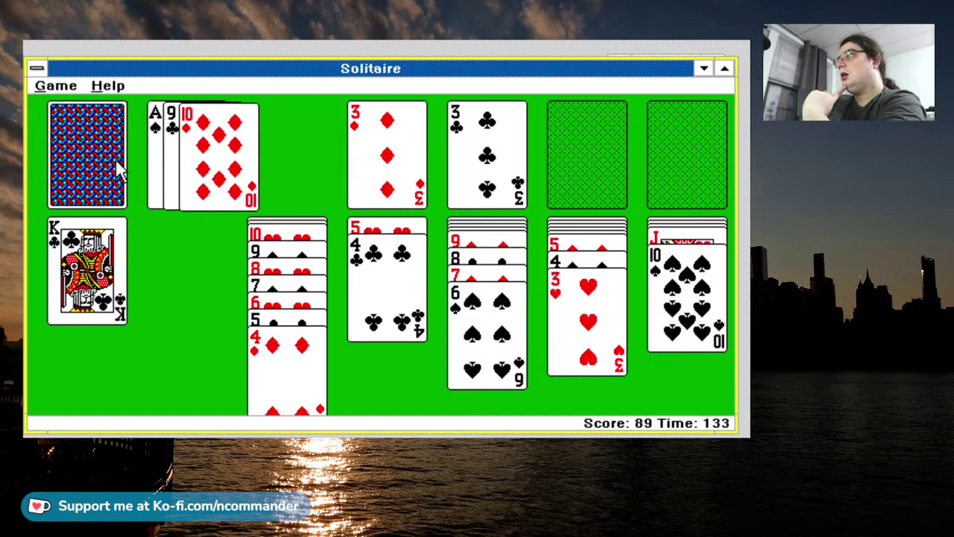
click(94, 168)
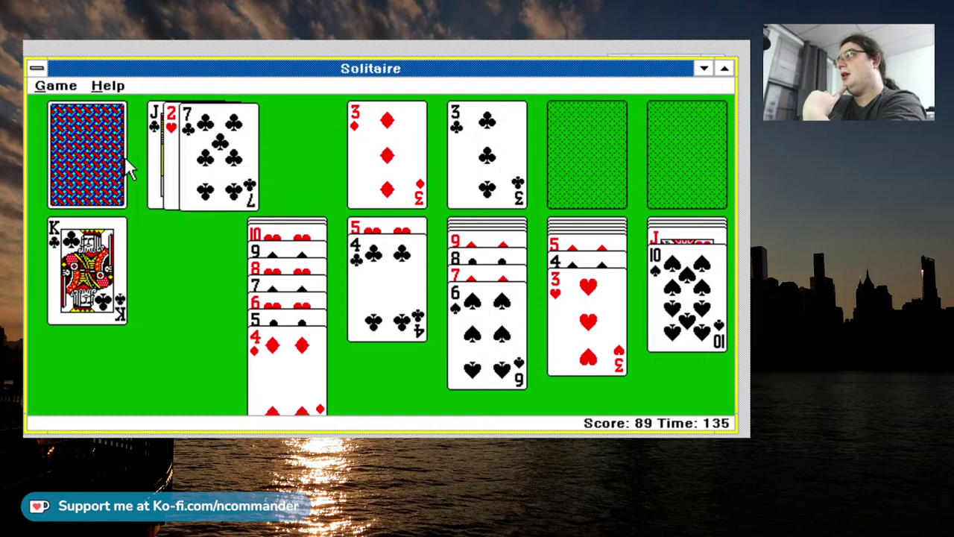
click(123, 164)
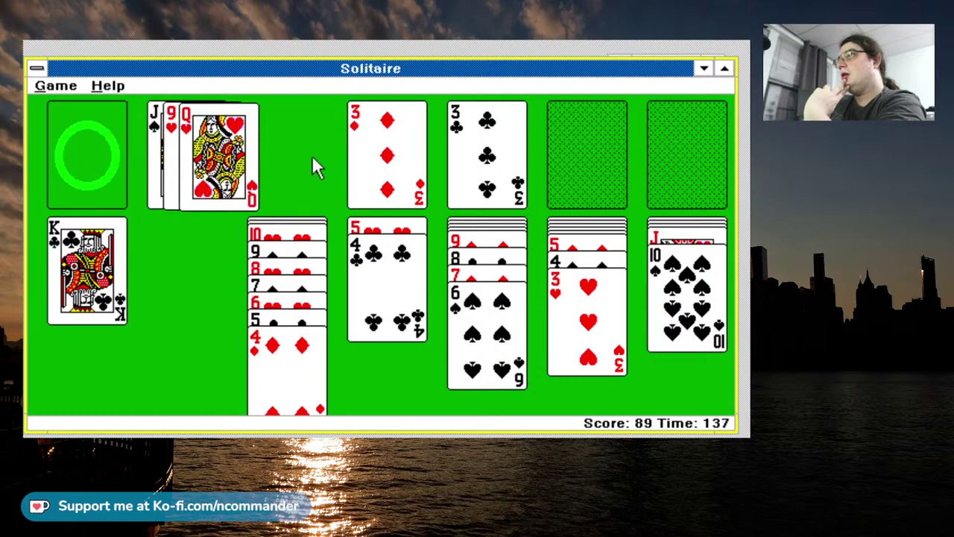
drag(239, 168, 108, 298)
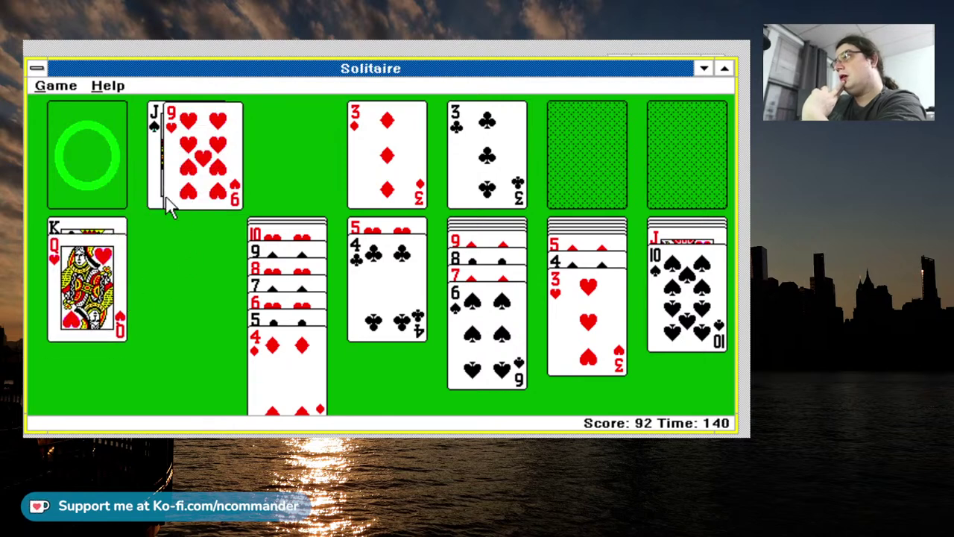
Redeal the stock and send the ace and 2 of hearts to the third foundation pile.
click(77, 176)
click(96, 184)
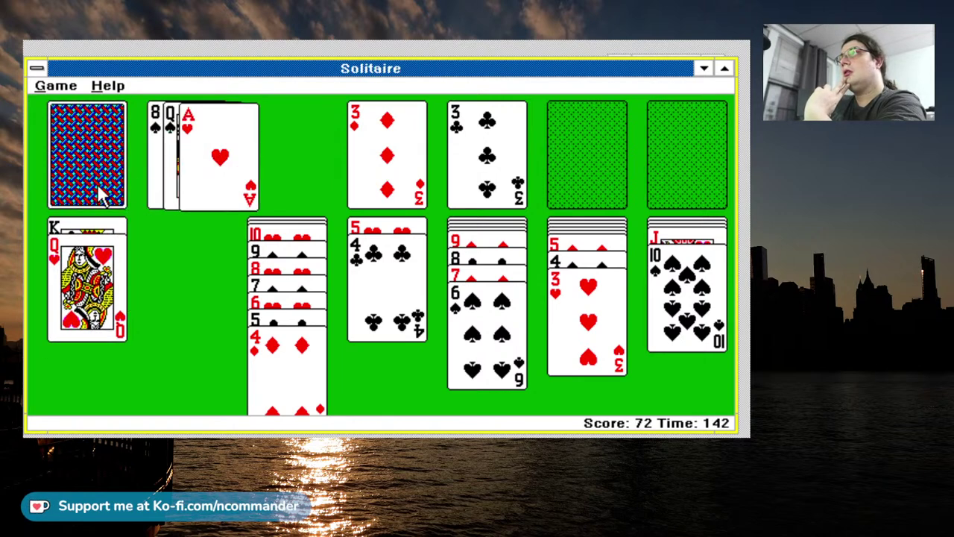
double_click(247, 168)
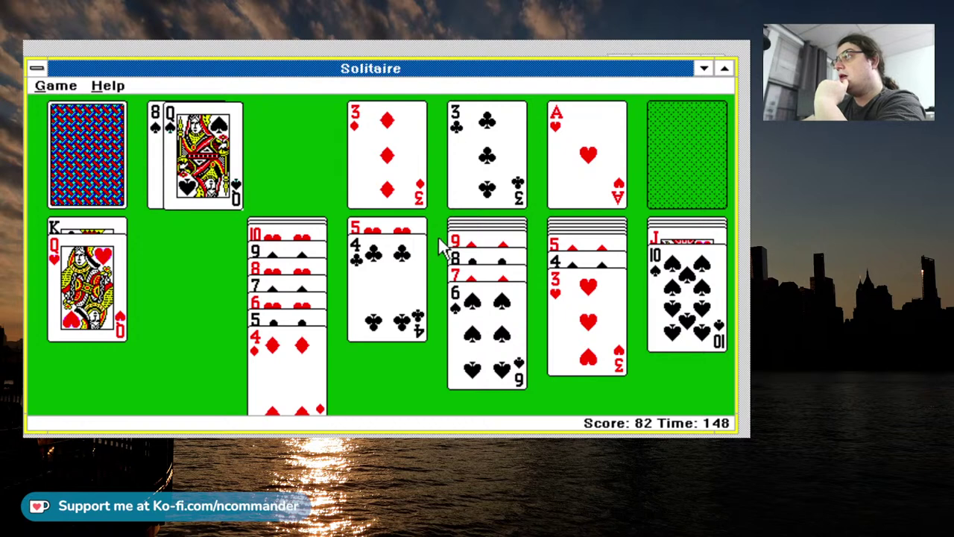
click(91, 192)
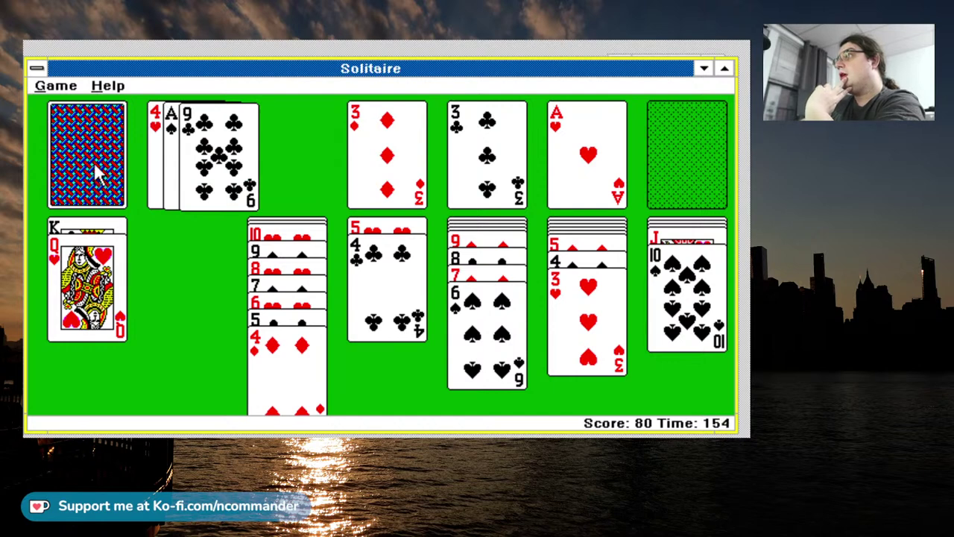
click(93, 178)
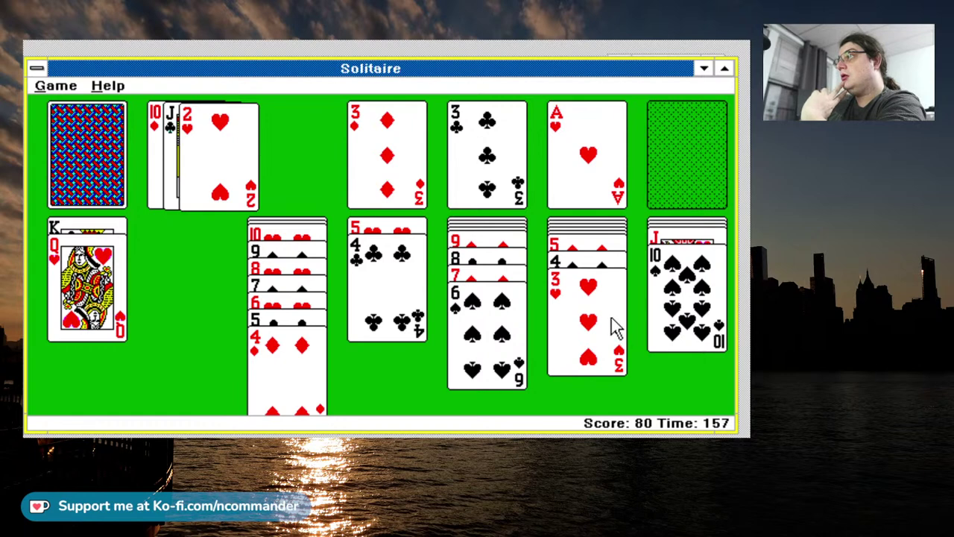
double_click(241, 196)
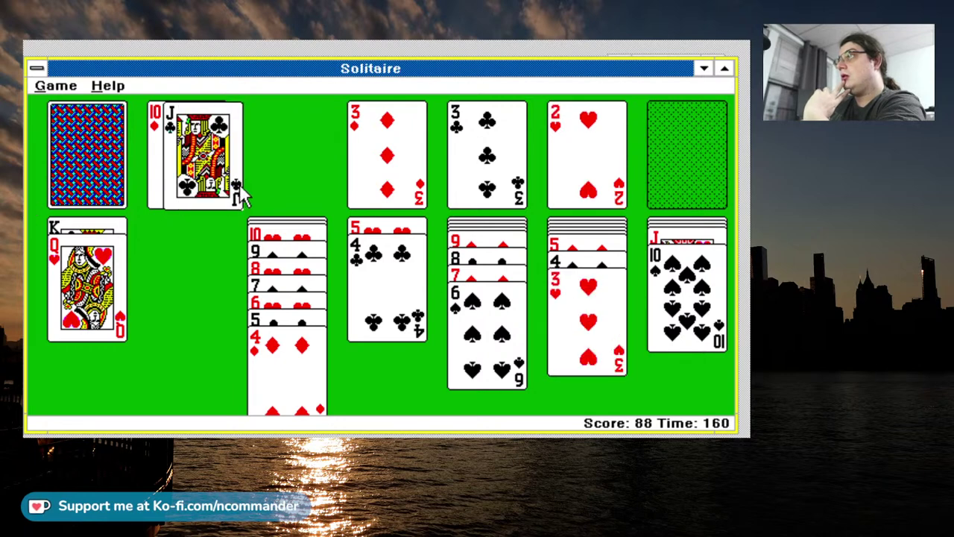
Send the 3 of hearts and the 4 of clubs to their foundation piles.
double_click(563, 298)
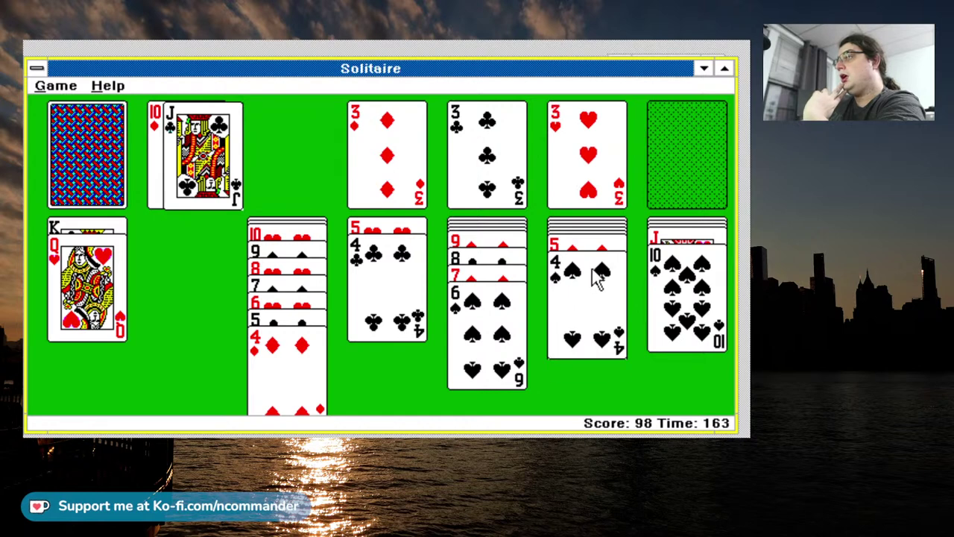
double_click(369, 272)
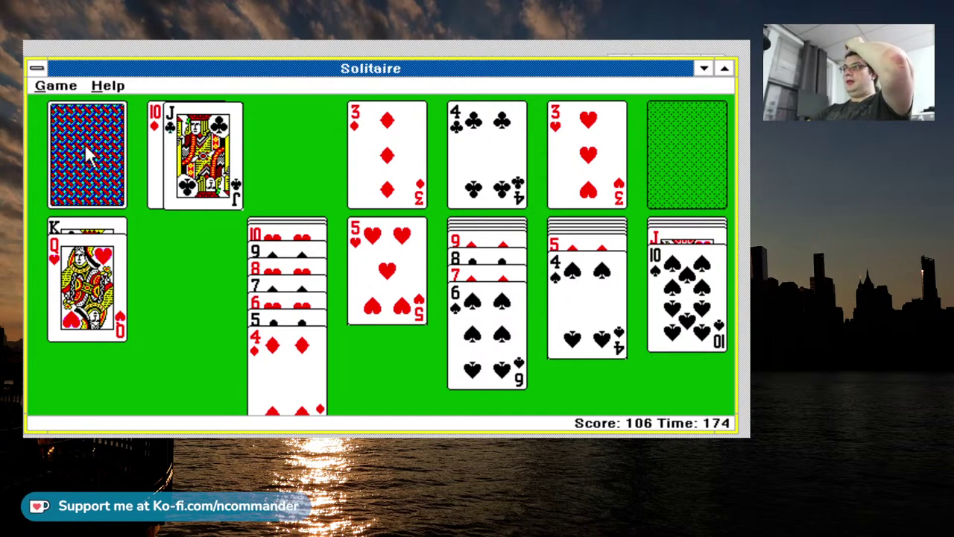
Move the jack of clubs onto the queen of hearts, add the 10 of hearts run, and turn over column three's top card.
drag(207, 168, 81, 318)
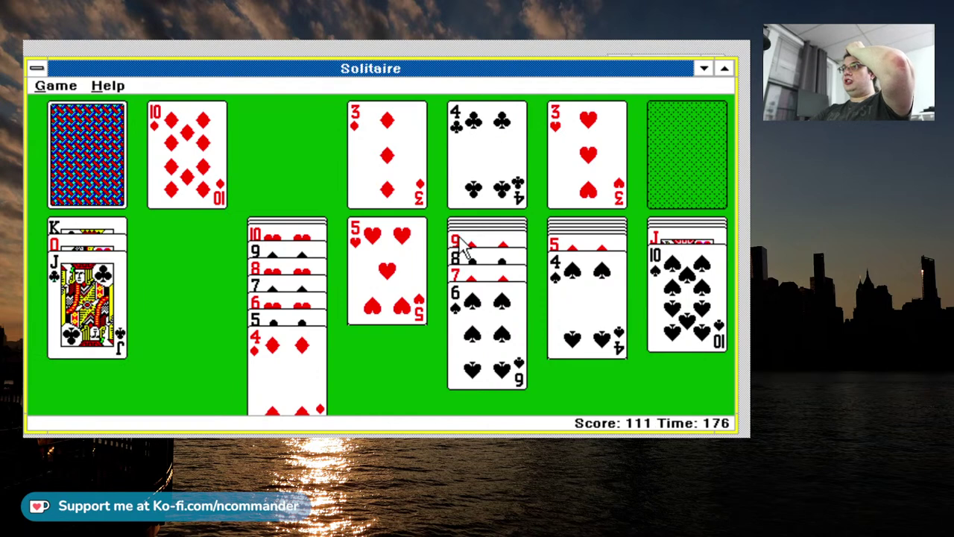
drag(266, 251, 56, 267)
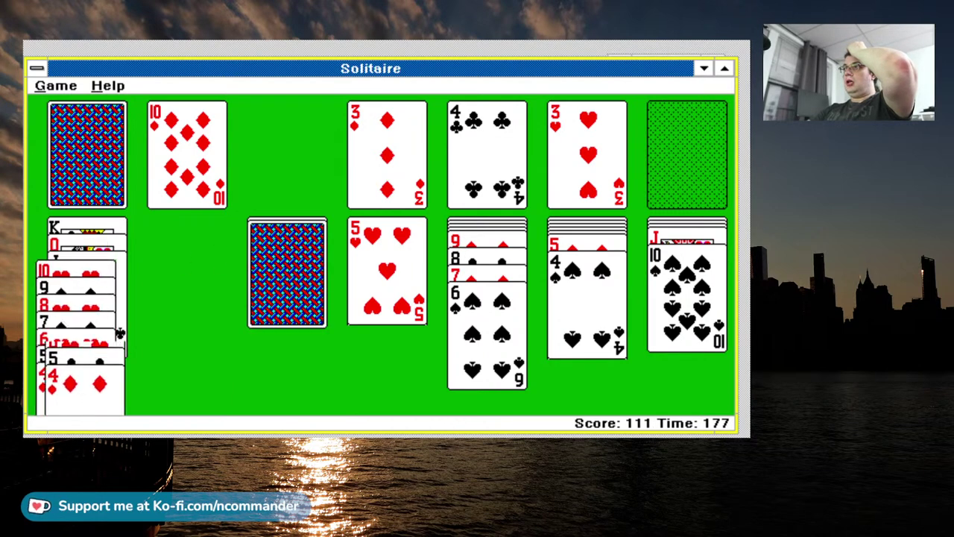
click(302, 262)
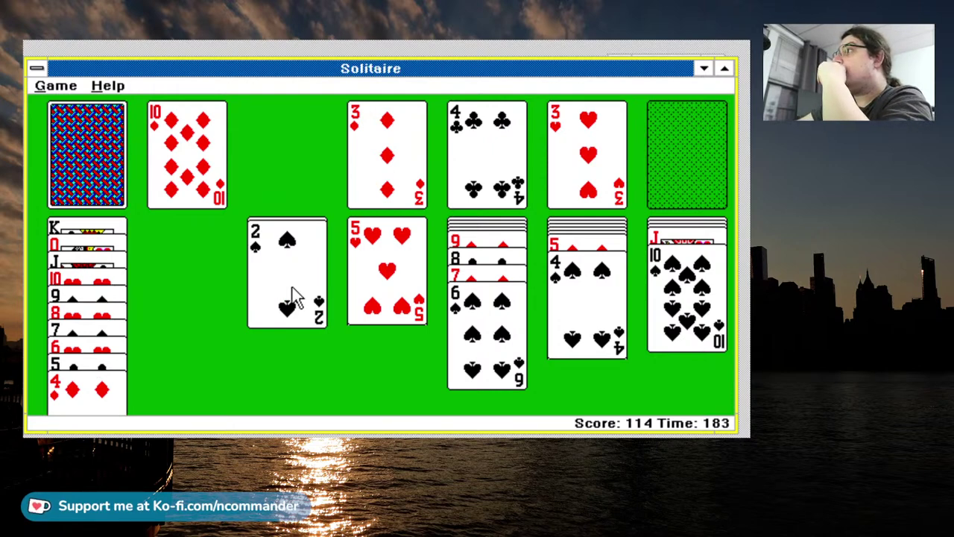
Return the 3 of hearts to the 4 of spades, add the 2 of spades, and turn over column three's last card.
drag(586, 145, 586, 310)
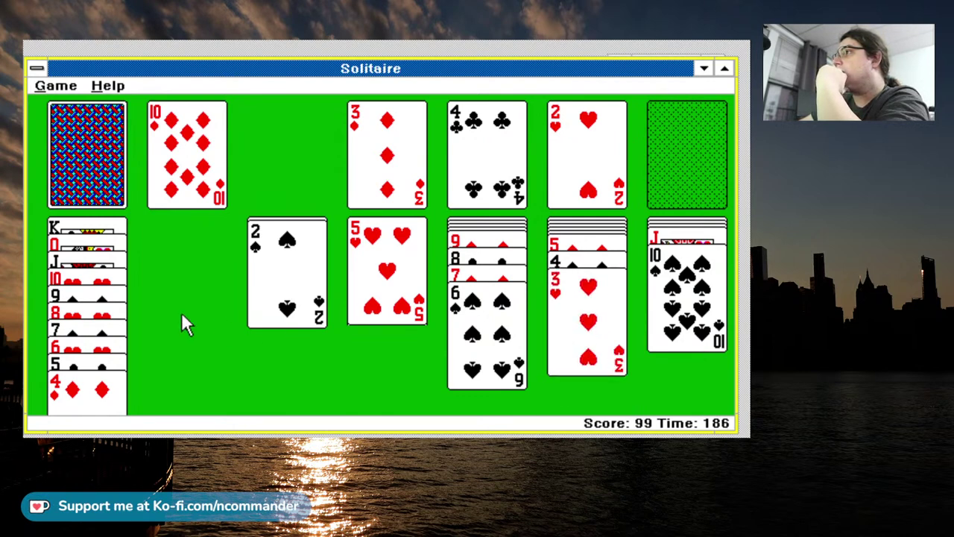
drag(294, 291, 587, 331)
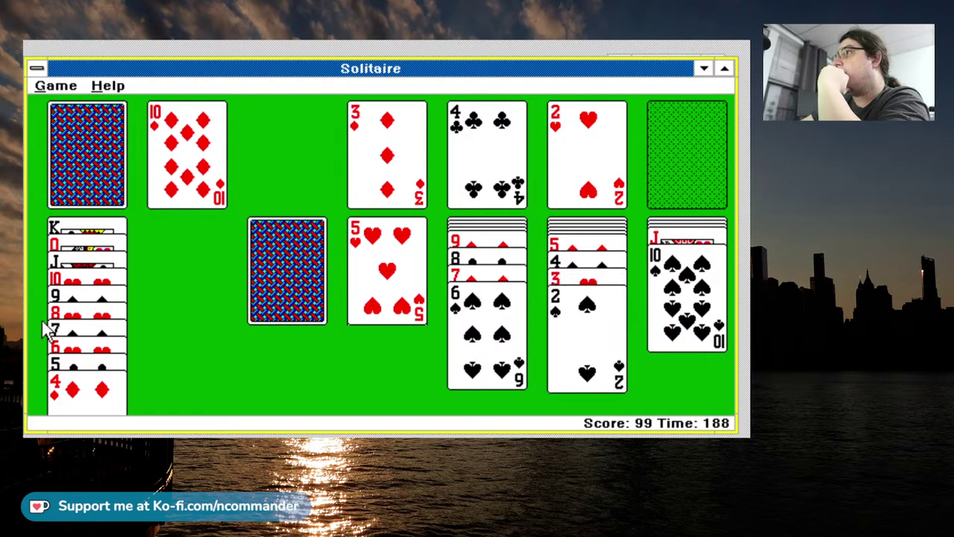
click(290, 309)
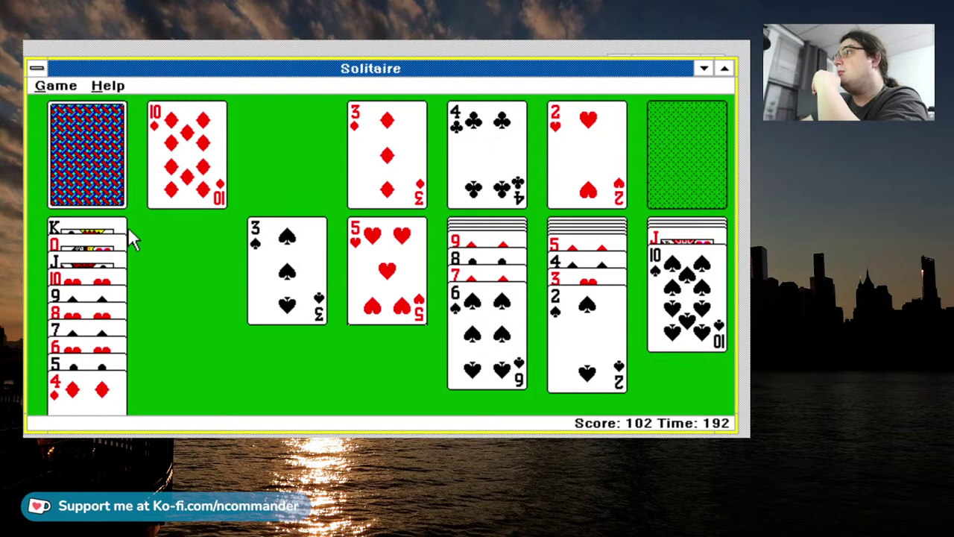
Deal out the remaining stock cards.
click(99, 185)
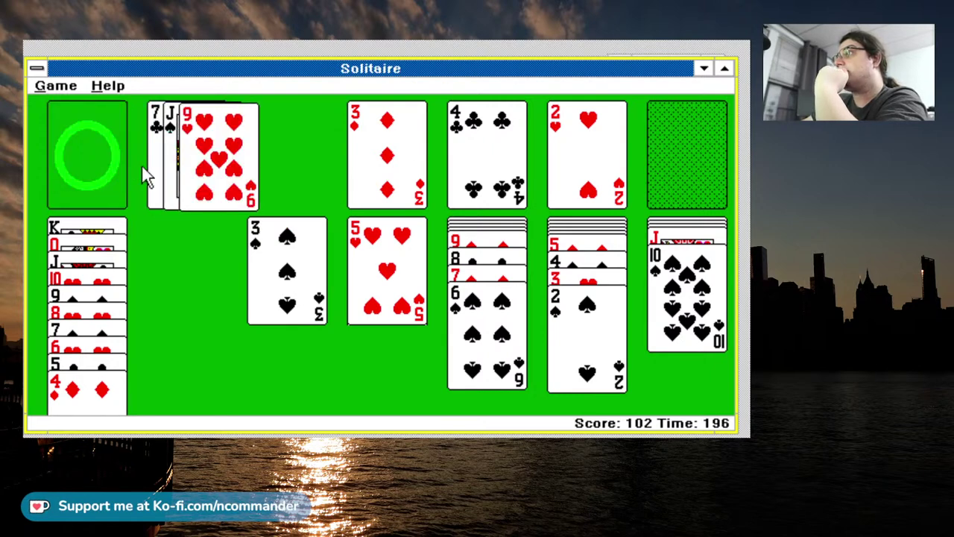
drag(231, 167, 701, 337)
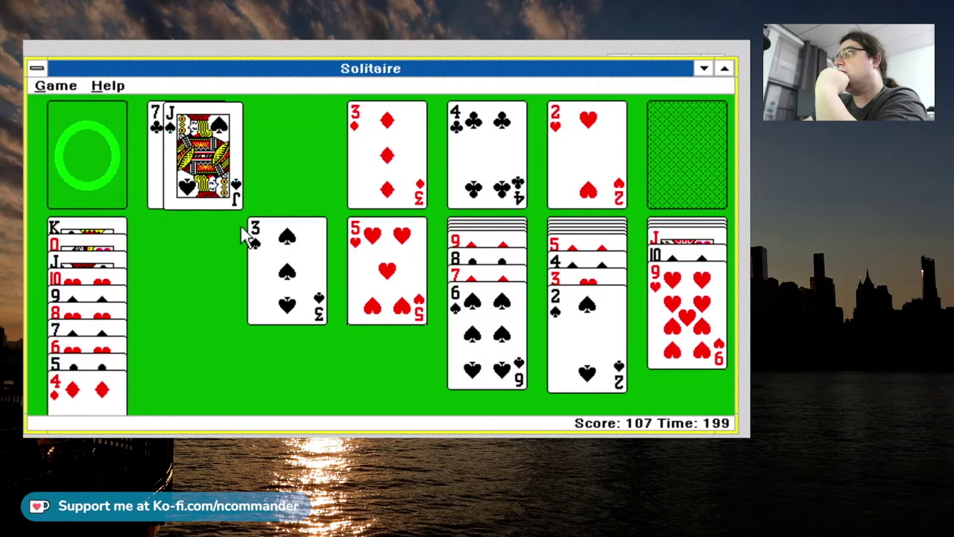
click(56, 85)
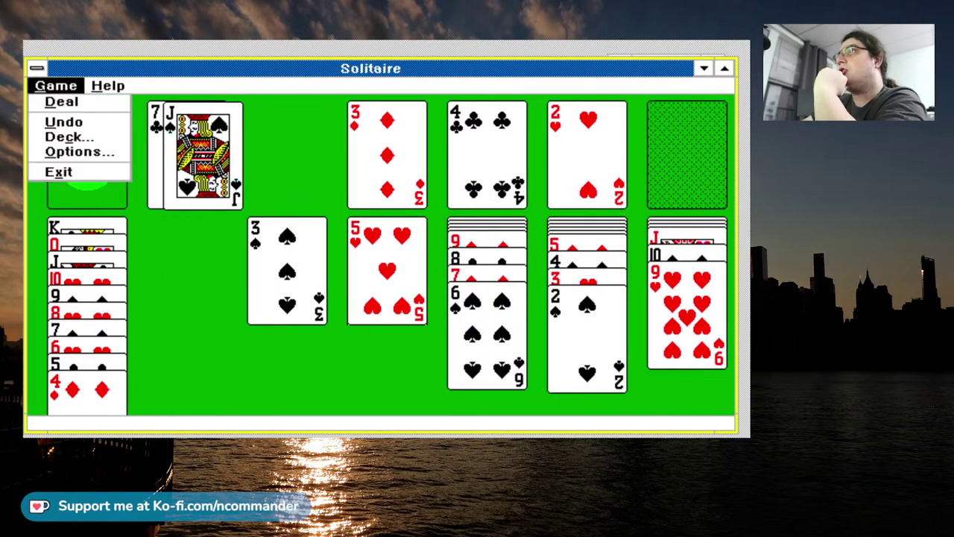
click(95, 120)
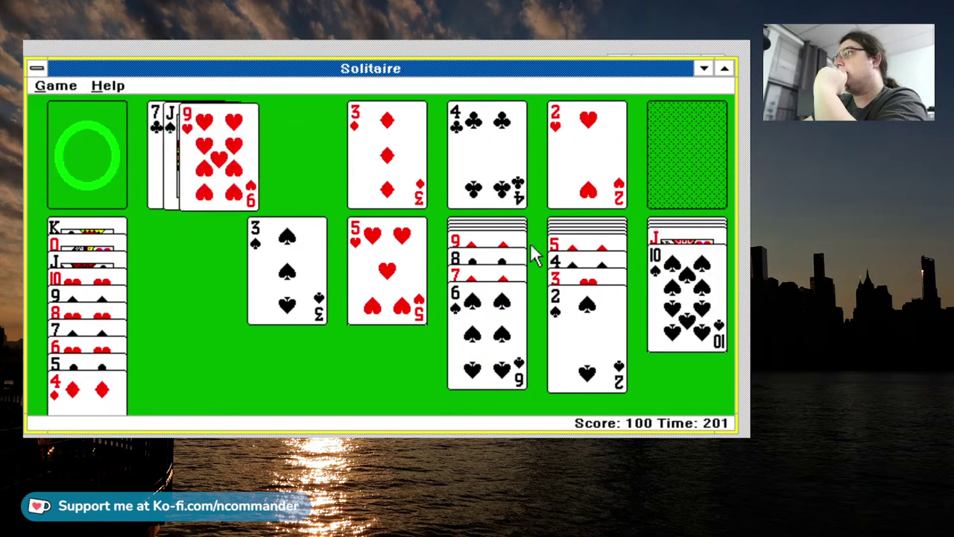
Move the 9 of diamonds run onto the 10 of spades and column five's uncovered king of spades to empty column two, turning over the card beneath.
drag(536, 253, 694, 280)
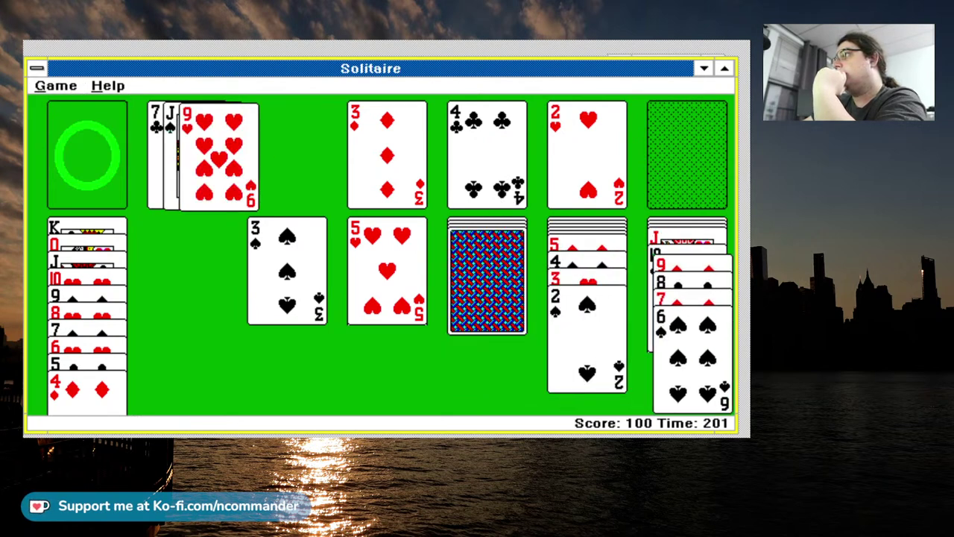
click(489, 283)
drag(488, 283, 173, 274)
click(493, 286)
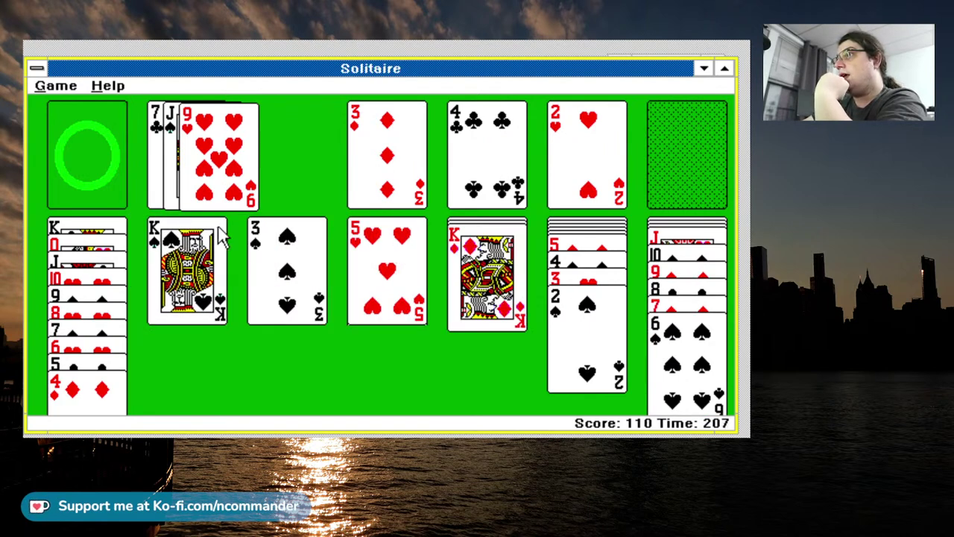
Redeal the stock and cycle through its cards to look for a playable one.
click(120, 166)
click(120, 165)
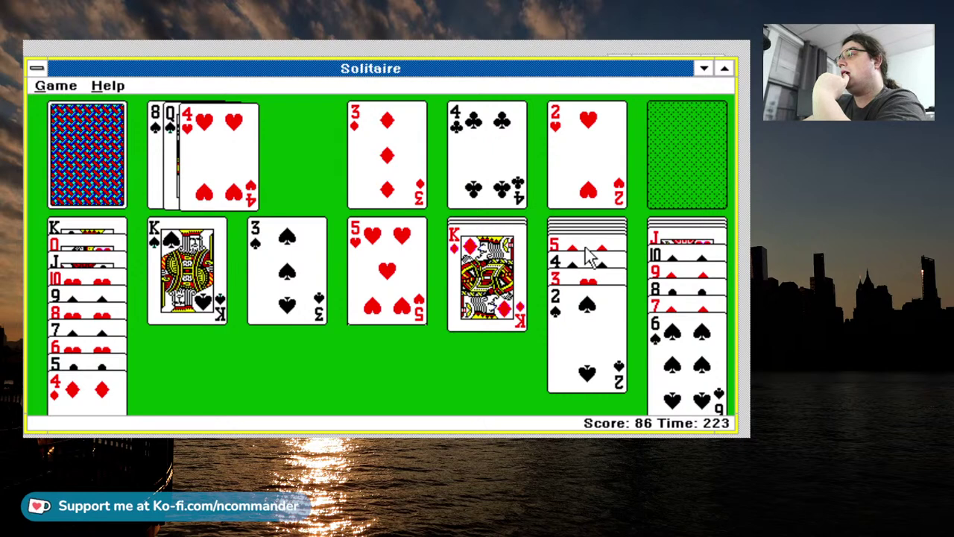
drag(585, 261, 522, 265)
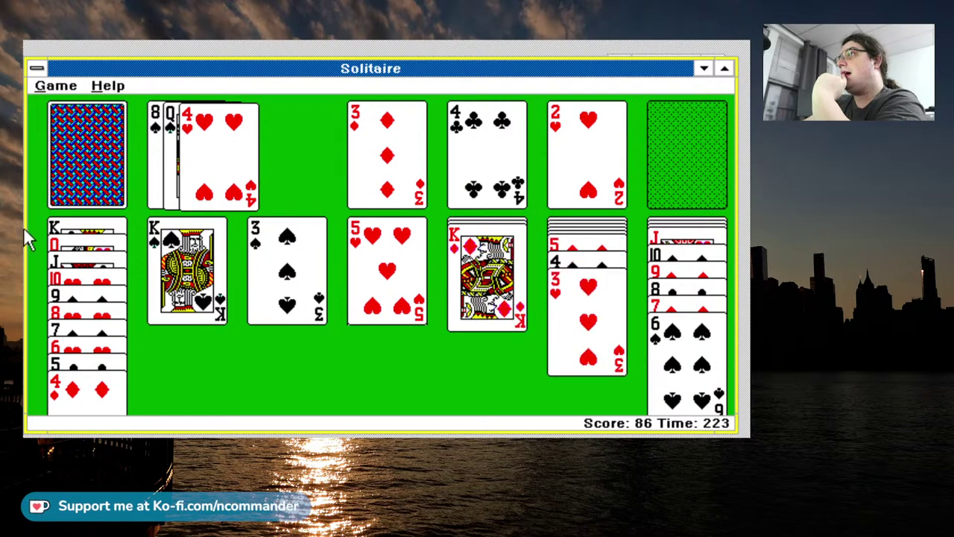
click(117, 181)
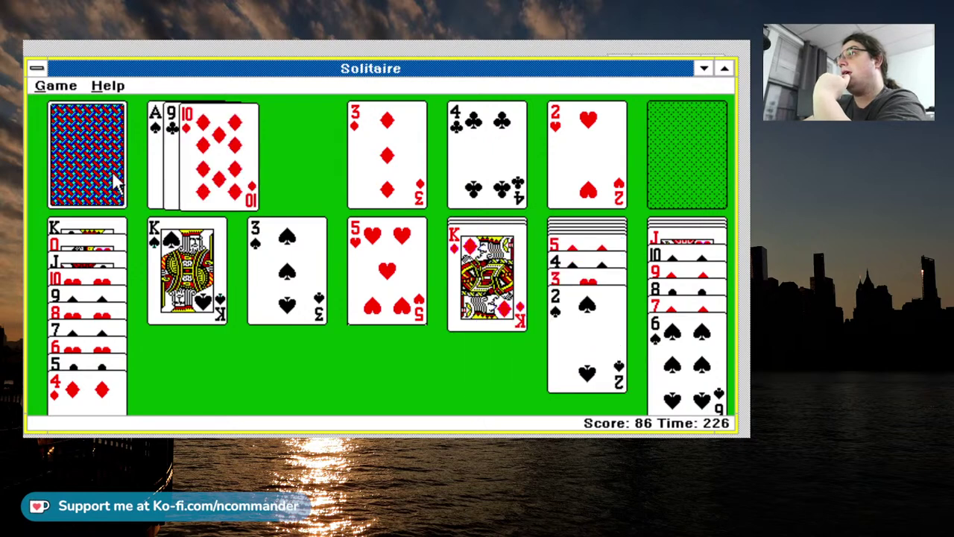
click(114, 175)
click(115, 175)
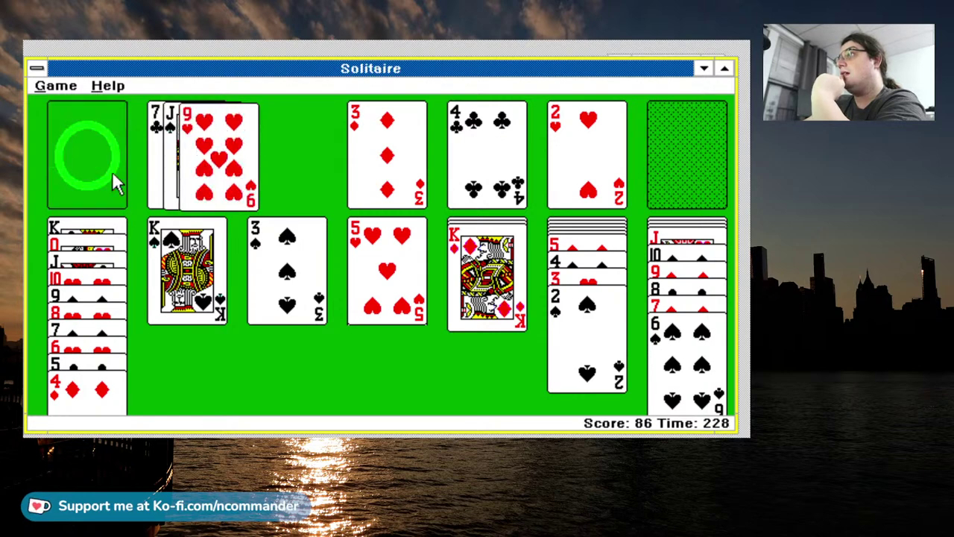
click(114, 175)
click(115, 179)
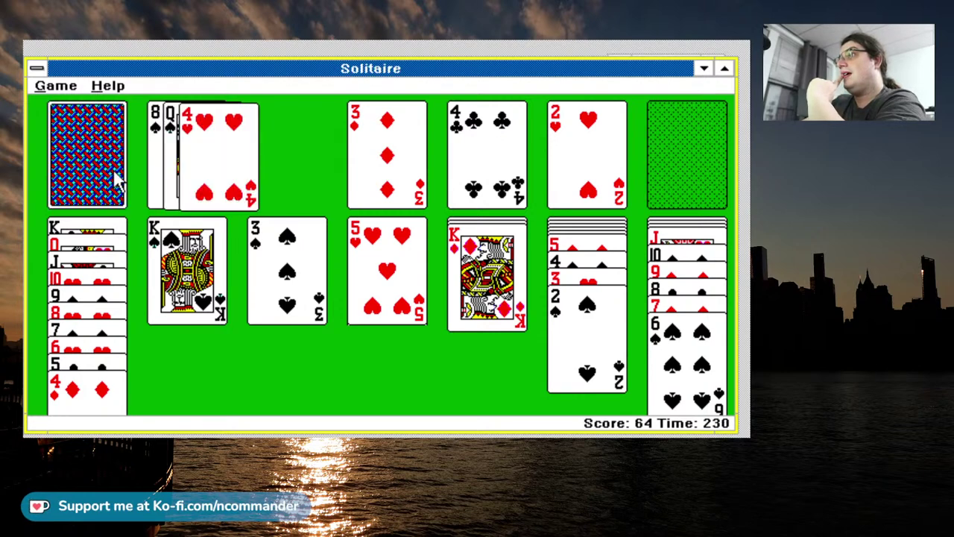
Send the 4 of diamonds to its foundation and free column four for the king of diamonds by moving the 5 of hearts onto the 6 of spades.
double_click(105, 404)
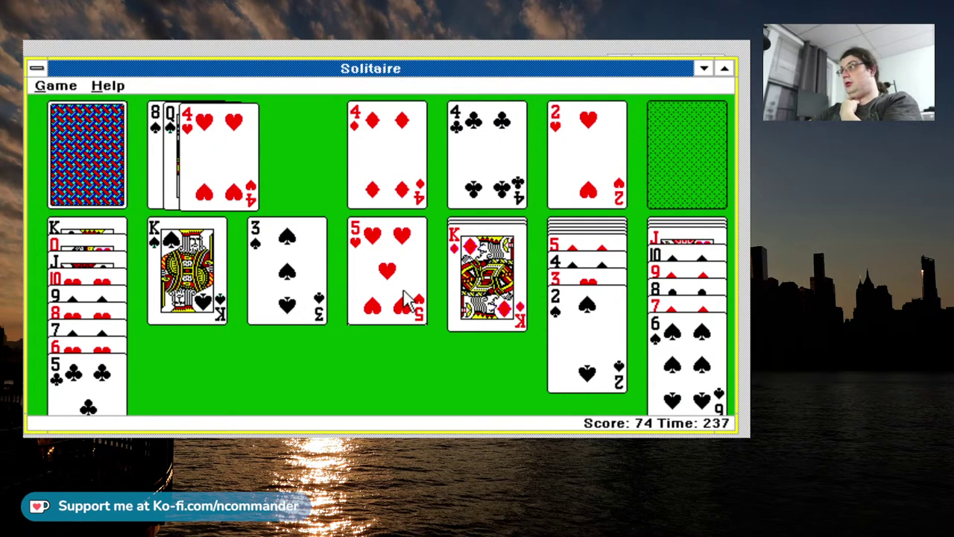
drag(405, 298, 731, 384)
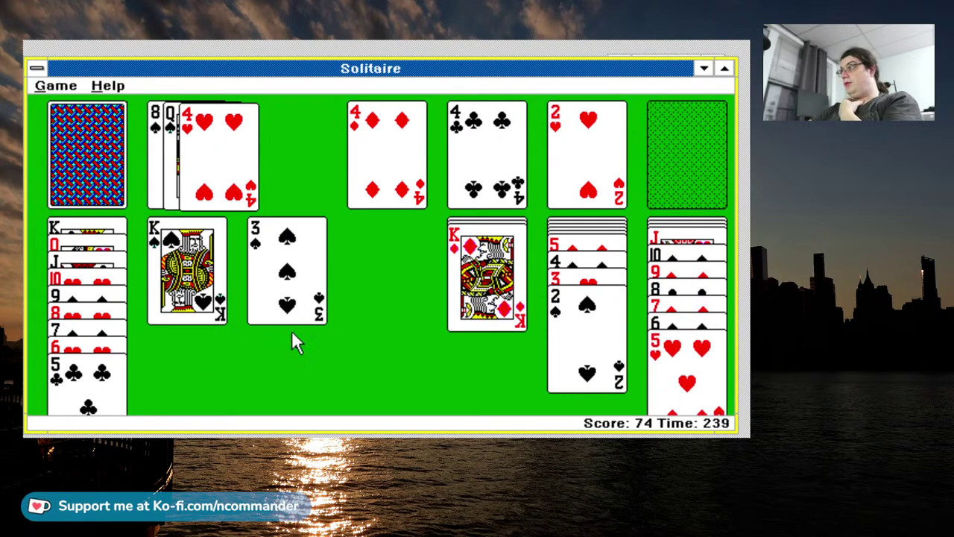
drag(463, 305, 372, 306)
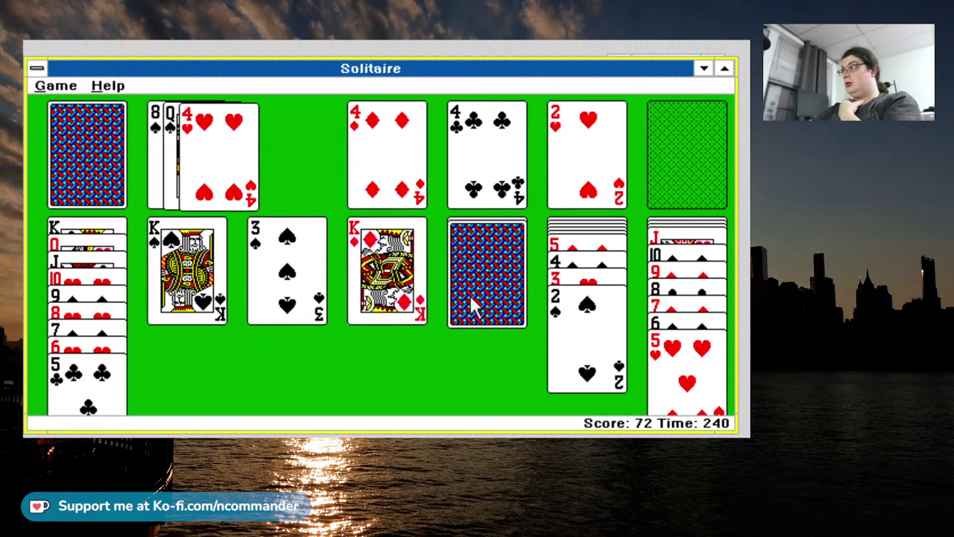
click(474, 305)
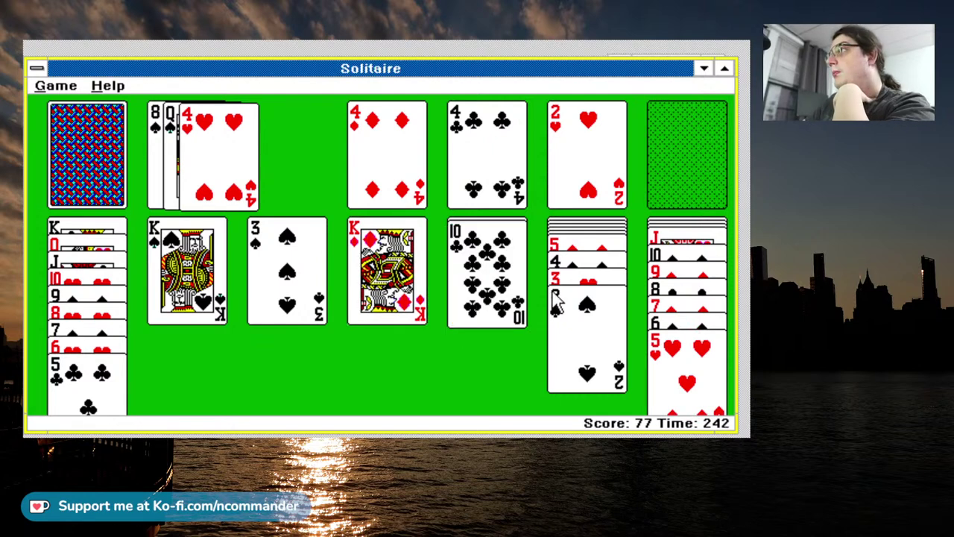
Deal out the remaining stock and move the 9 of hearts onto the 10 of clubs.
click(73, 171)
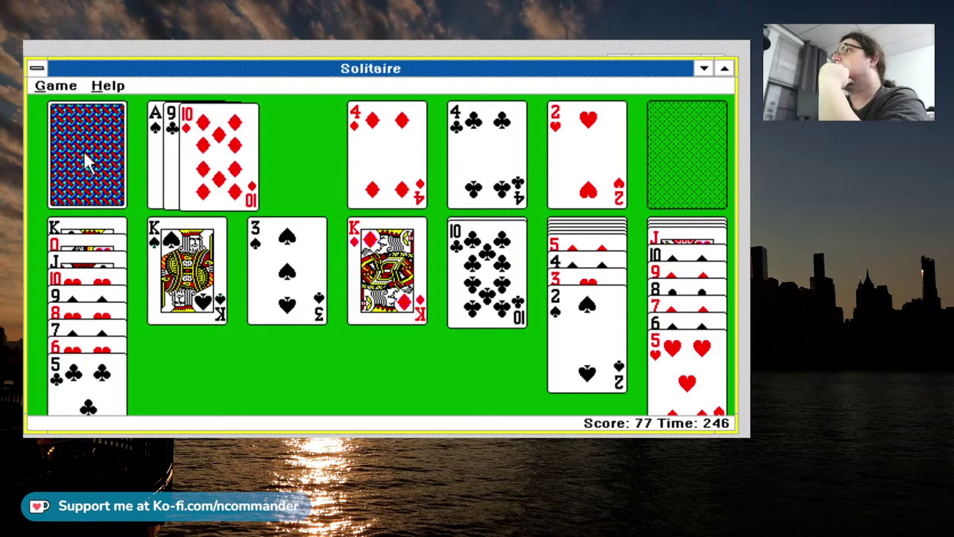
click(91, 150)
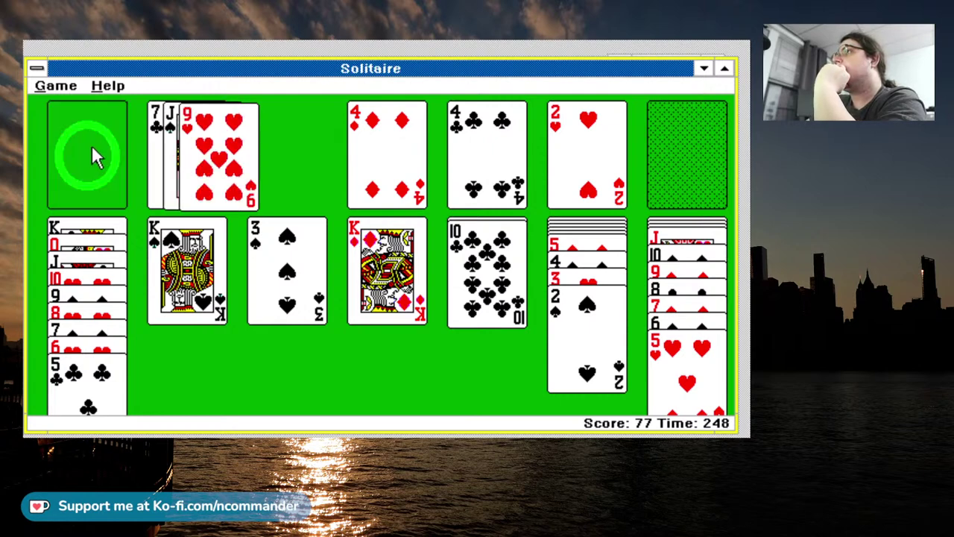
drag(246, 138, 501, 272)
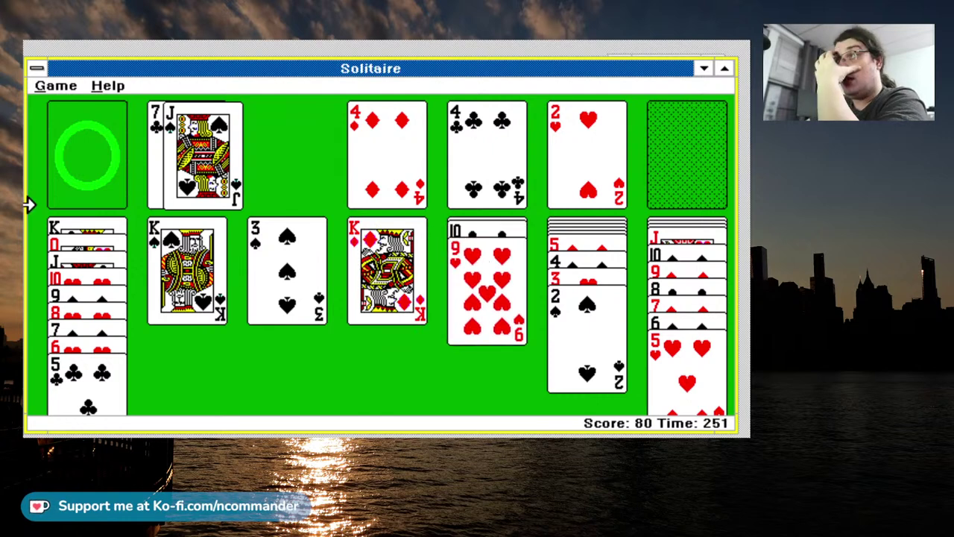
Redeal the stock and move the 4 of hearts onto the 5 of clubs.
click(116, 180)
click(116, 175)
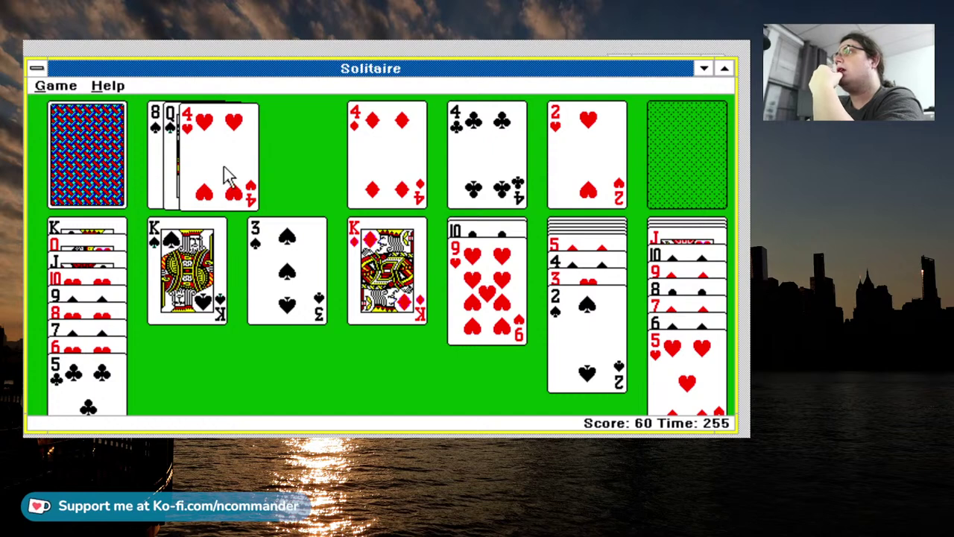
drag(224, 175, 91, 445)
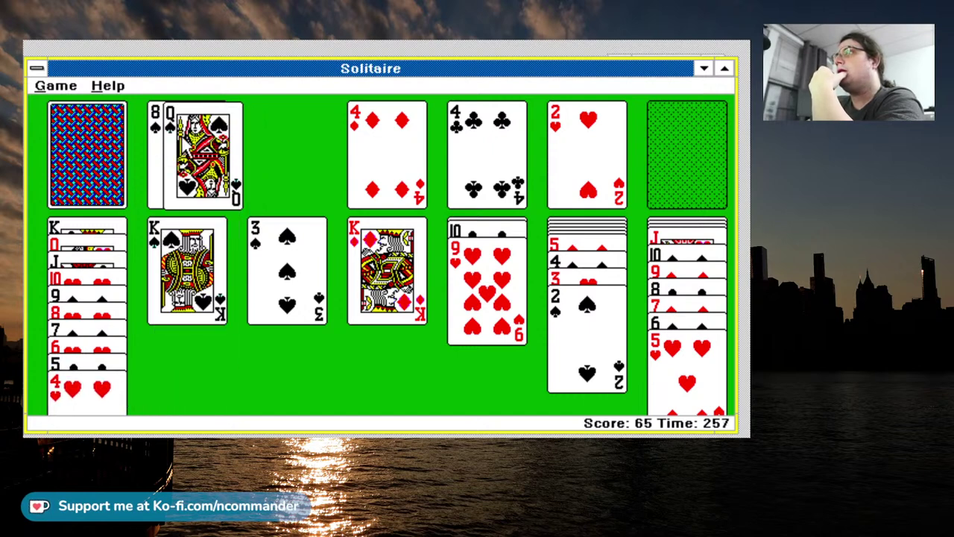
Move the queen of spades onto the king of diamonds, add column seven's red jack run, and turn over the card beneath.
drag(203, 155, 387, 280)
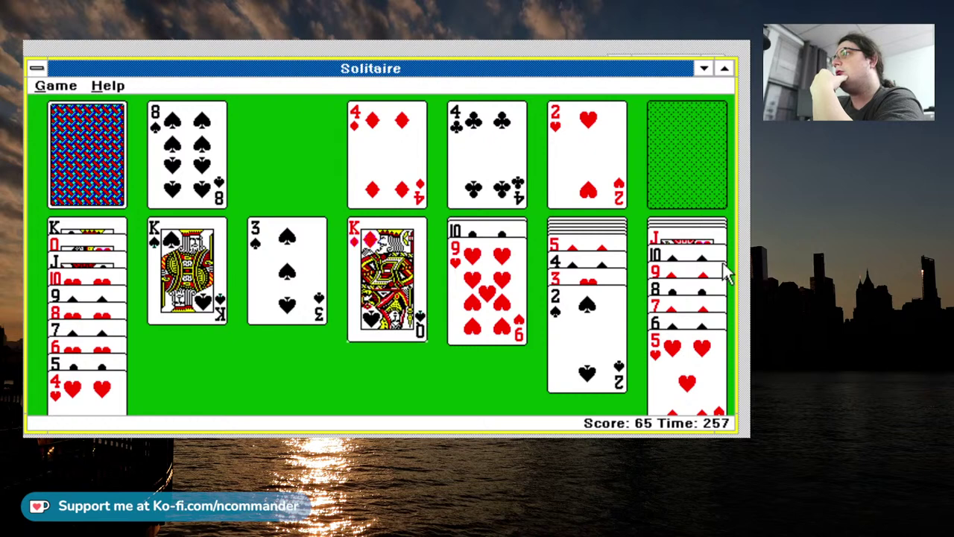
drag(671, 242, 384, 274)
click(660, 265)
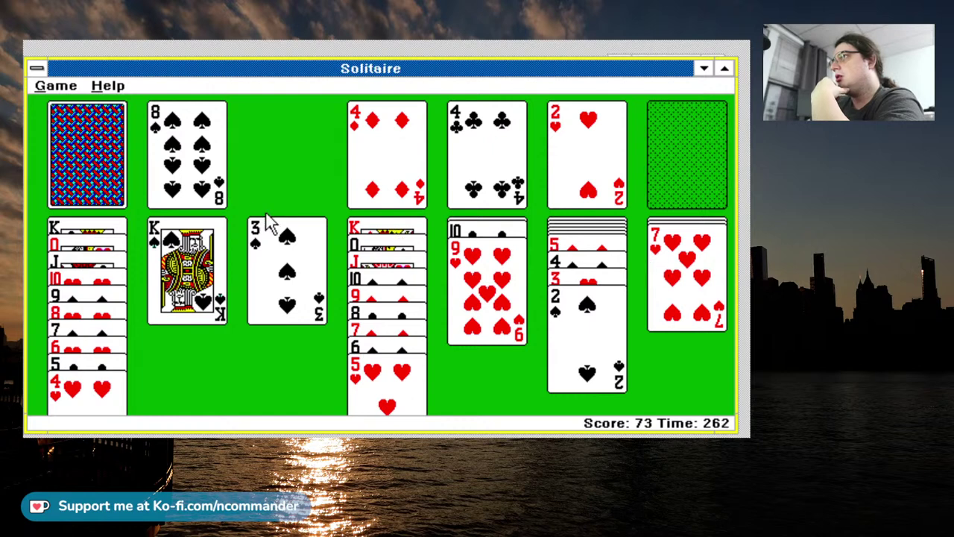
Move the 8 of spades onto the 9 of hearts, add the 7 of hearts, and turn over column seven's top card.
drag(185, 175, 492, 328)
drag(686, 298, 484, 354)
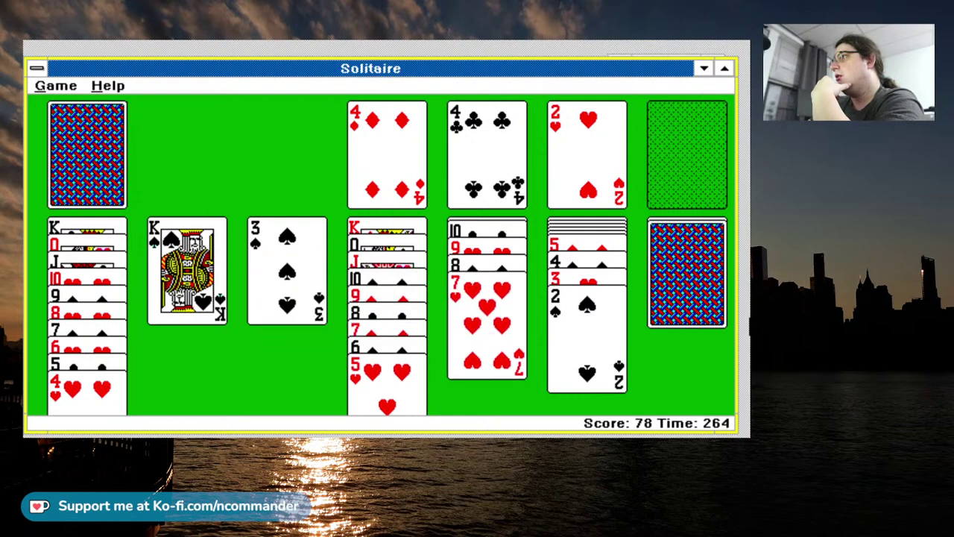
click(666, 309)
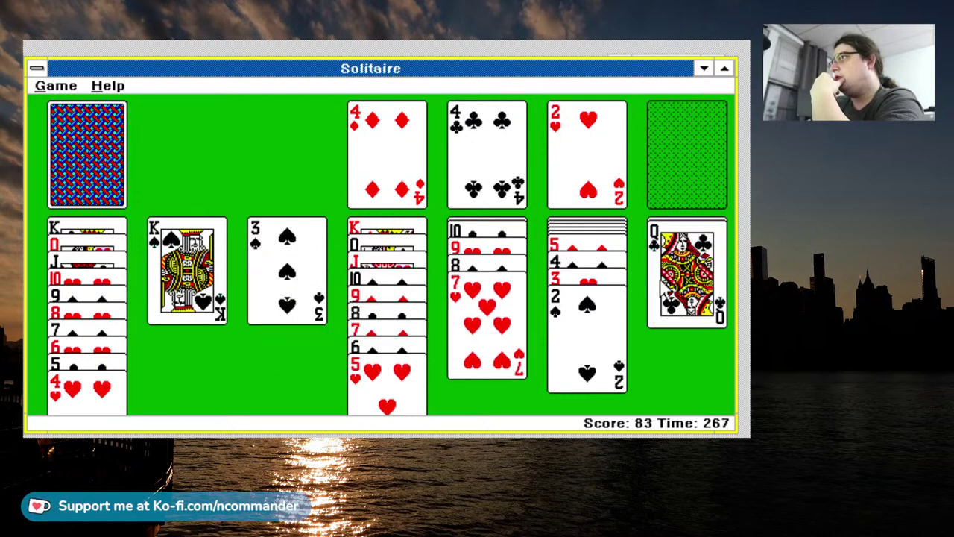
Deal through the rest of the stock, then redeal it and turn up the first cards.
click(88, 192)
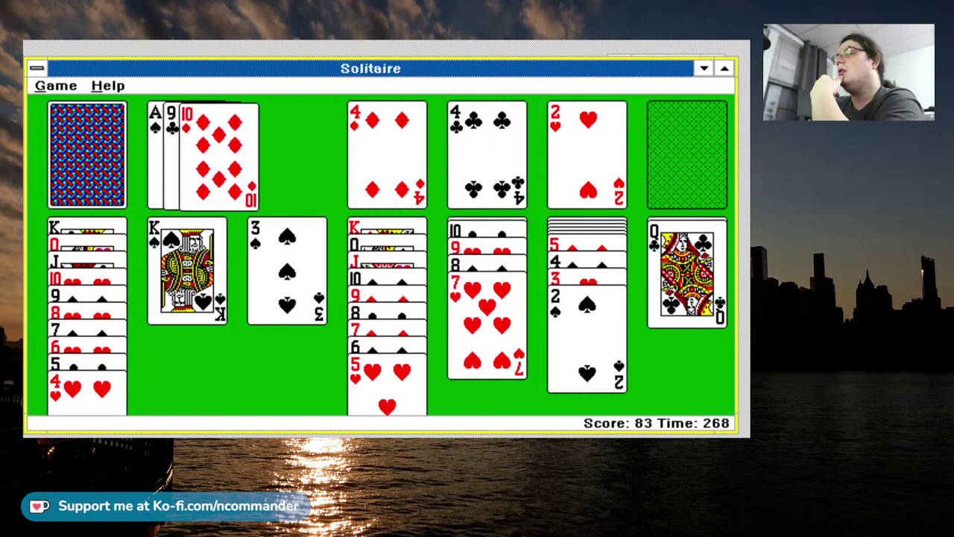
click(117, 182)
click(117, 180)
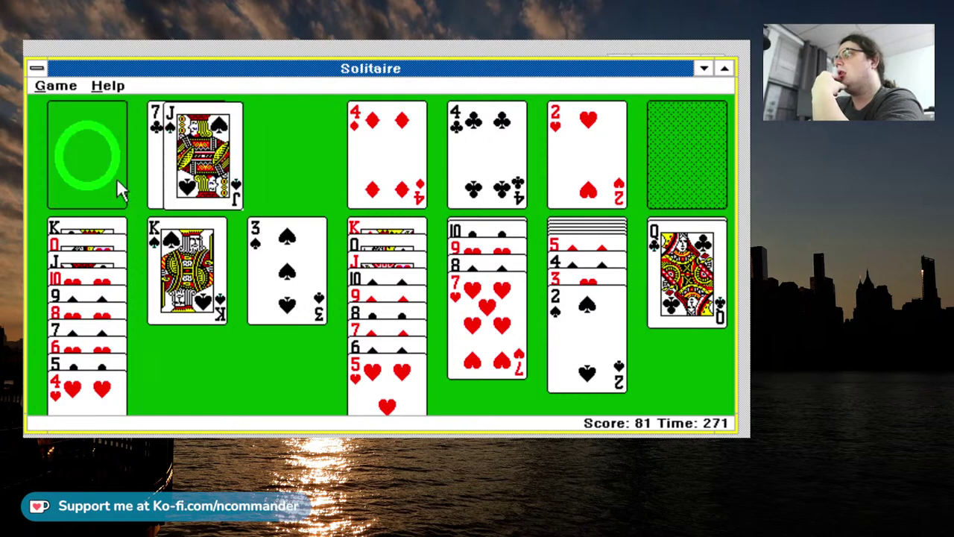
click(116, 178)
click(118, 179)
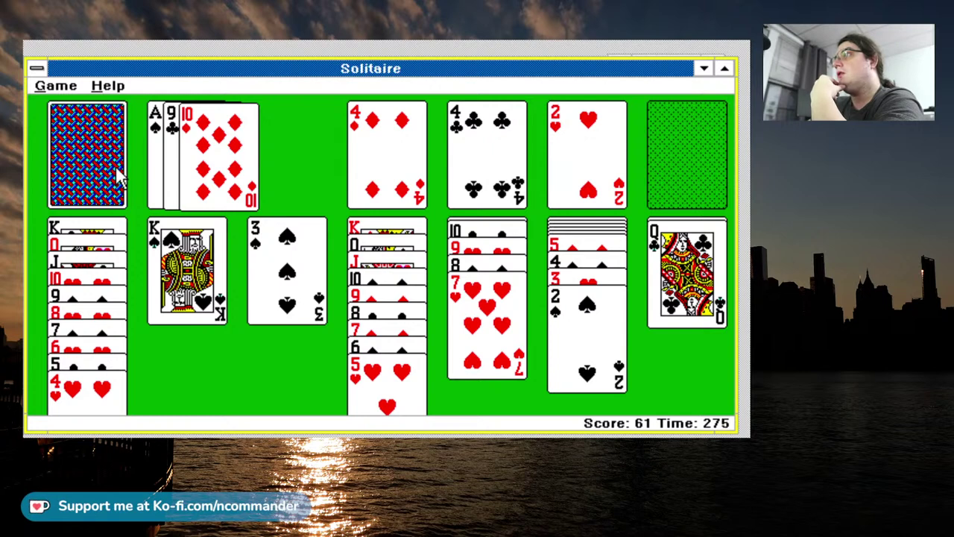
Cycle through the stock twice more looking for a playable card, and turn up the first three cards again.
click(119, 177)
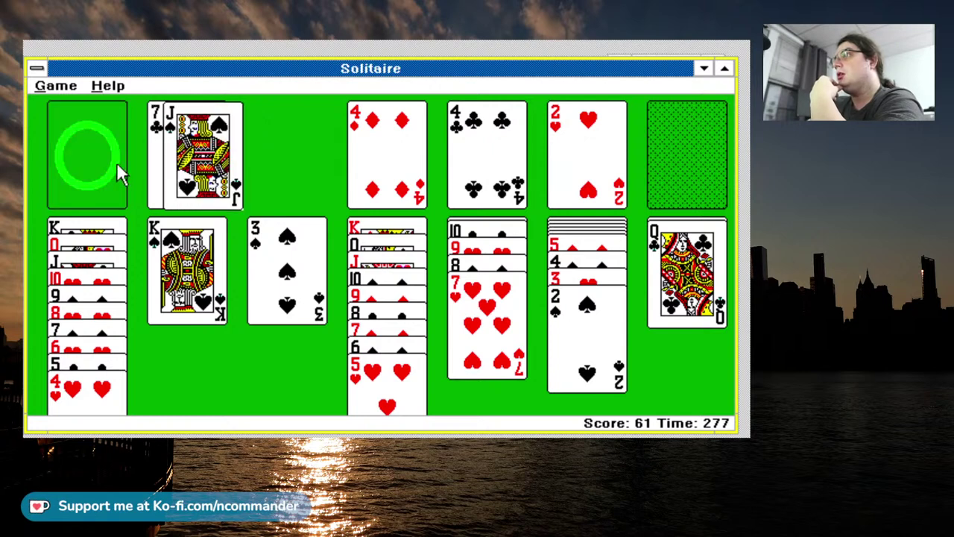
click(117, 162)
click(120, 160)
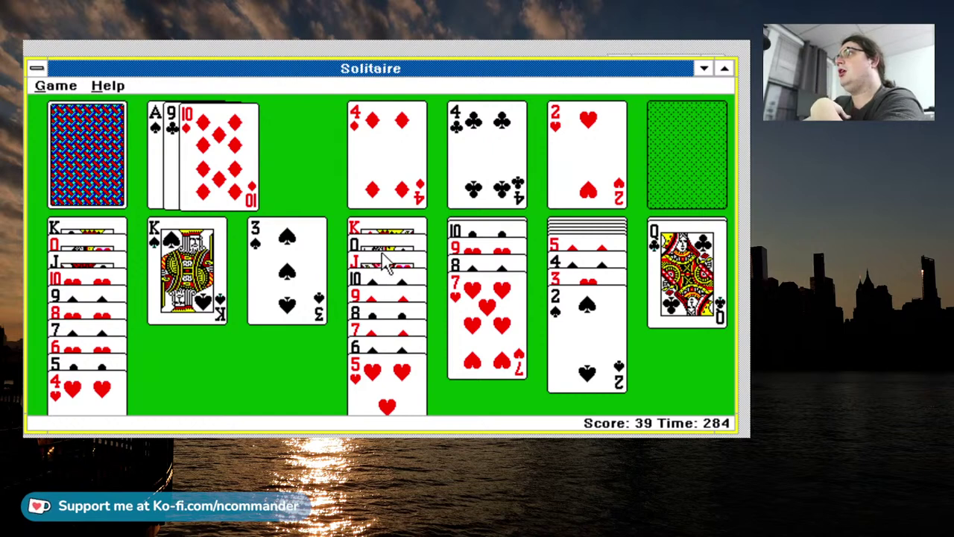
mouse_move(377, 262)
mouse_down()
mouse_move(365, 259)
mouse_move(394, 270)
mouse_up()
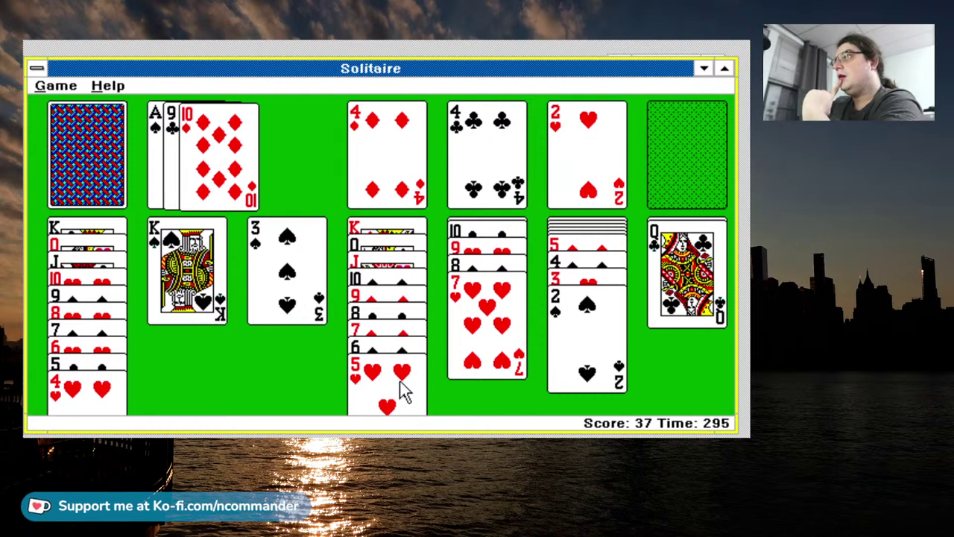
click(89, 154)
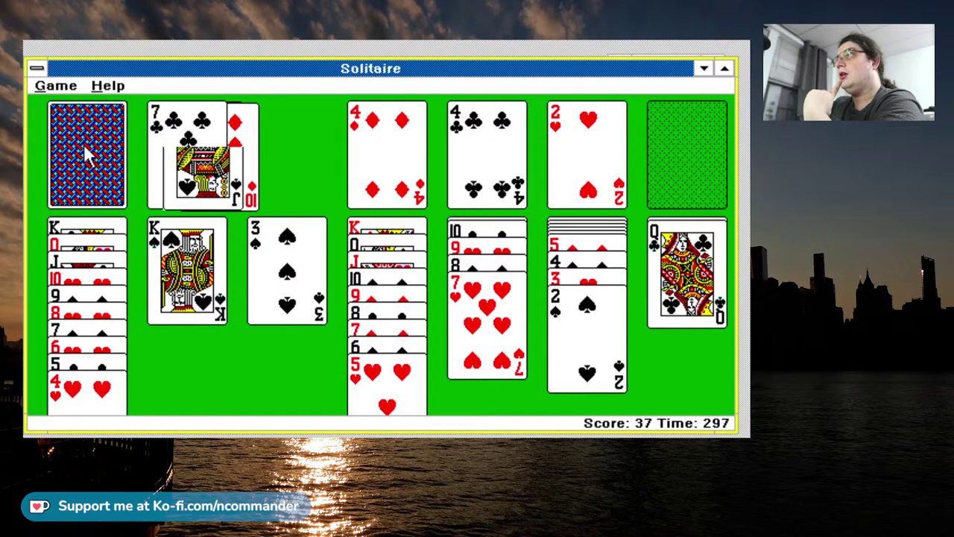
click(90, 145)
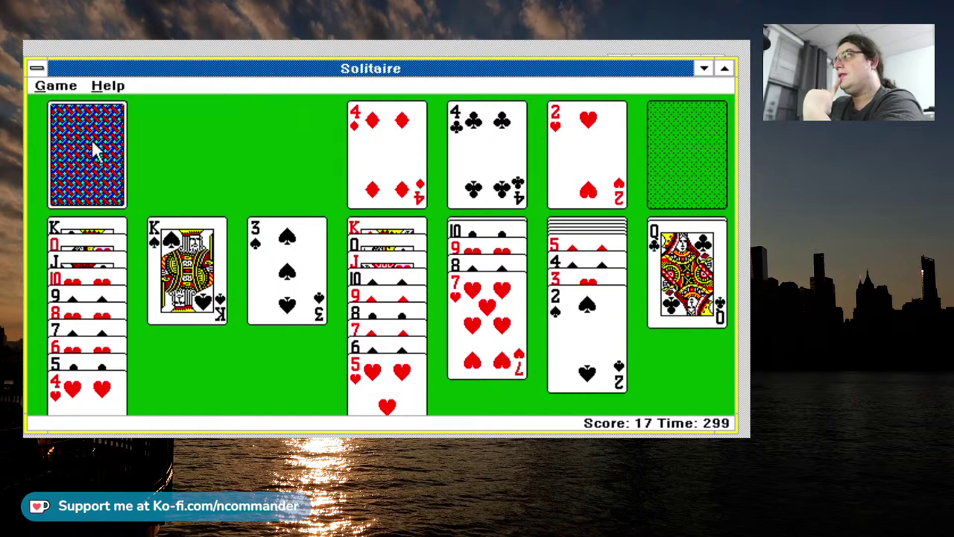
click(94, 149)
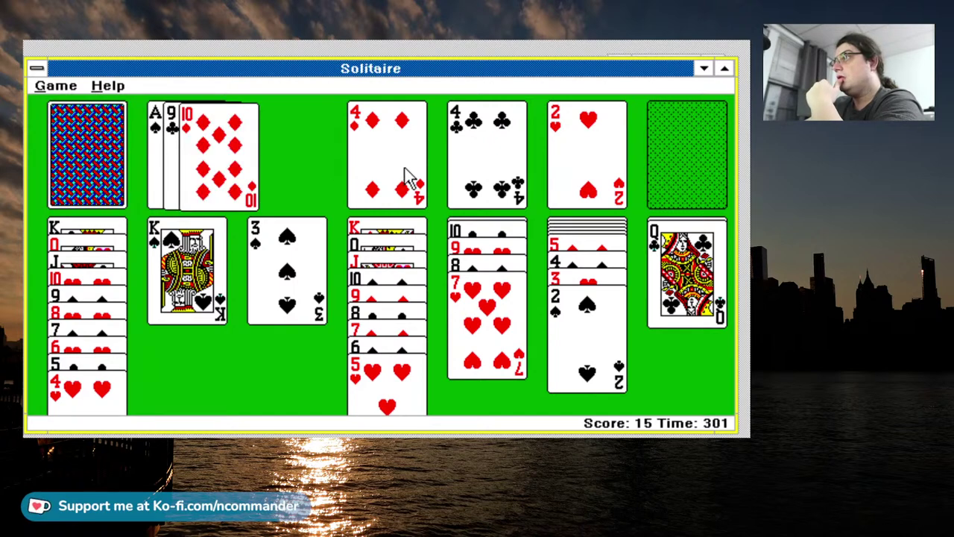
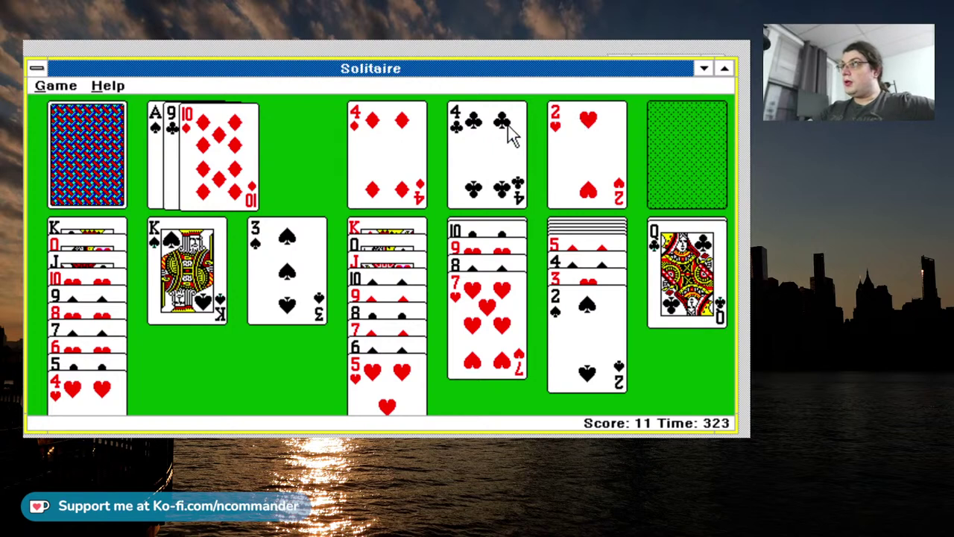
Try the 4 of clubs on the 5 of hearts, return it to its foundation, and move the 4 of spades run there instead.
drag(511, 134, 420, 398)
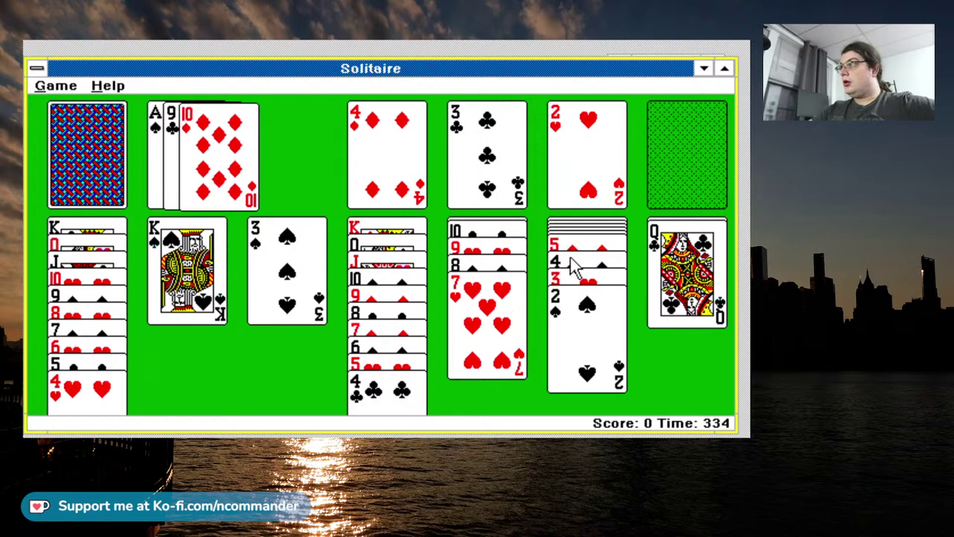
double_click(395, 403)
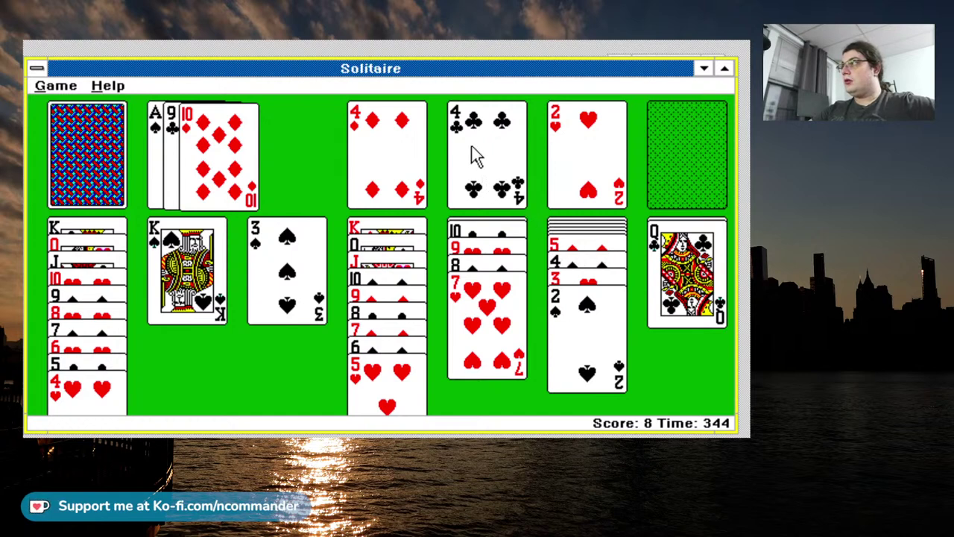
drag(586, 293, 386, 407)
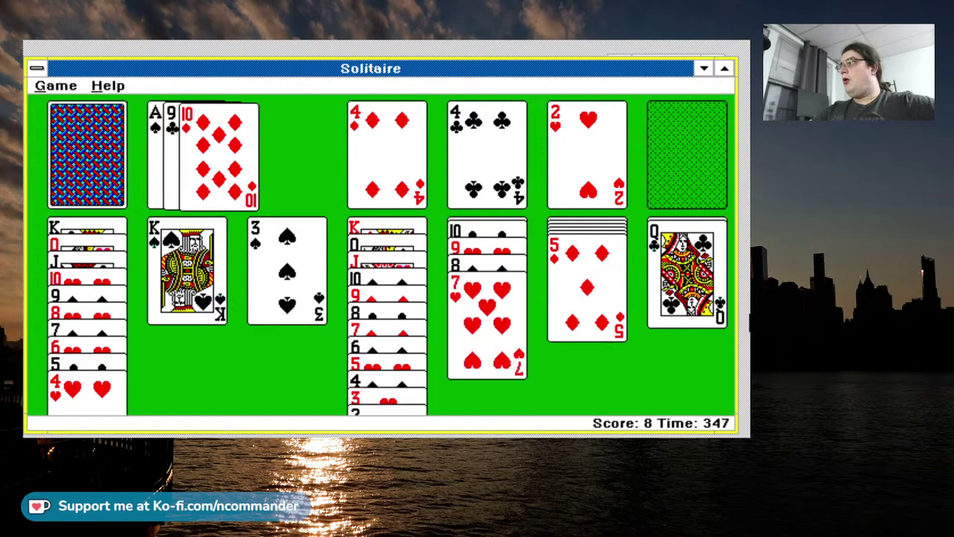
Send the 5 of diamonds to its foundation, move the queen of diamonds onto the king of spades, and turn over column six's top card.
double_click(583, 314)
click(585, 307)
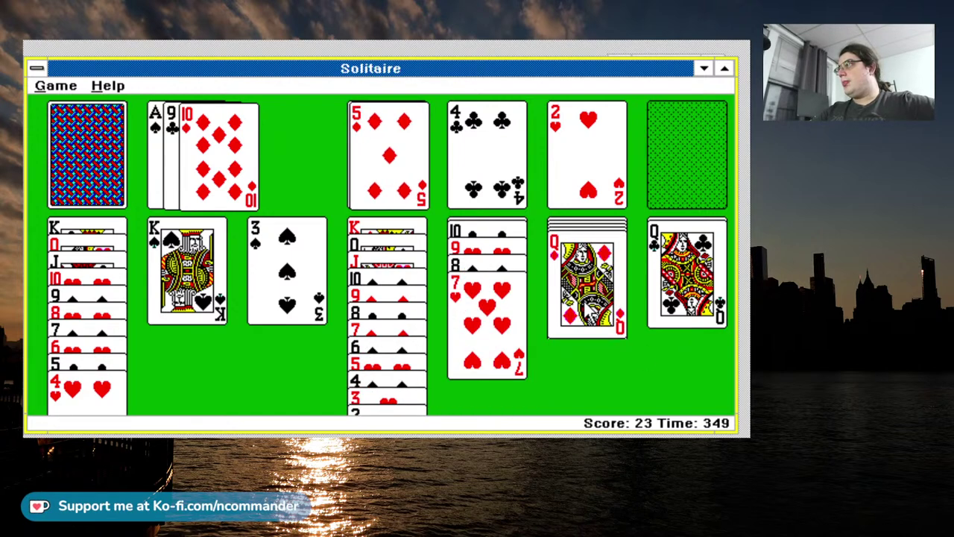
drag(587, 284, 186, 291)
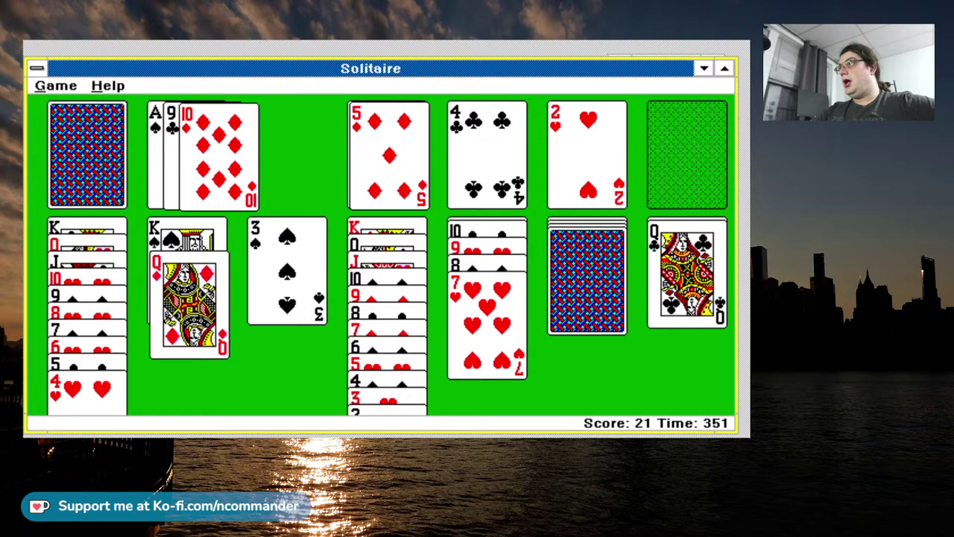
click(611, 313)
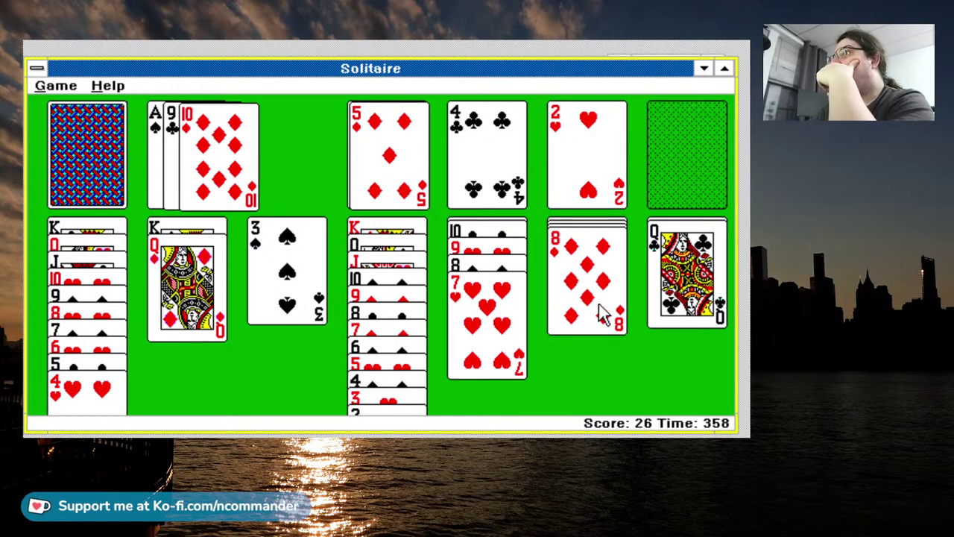
Deal the last stock cards and play the jack of spades, 7 of clubs, 10 of diamonds and 9 of clubs onto the columns.
click(106, 158)
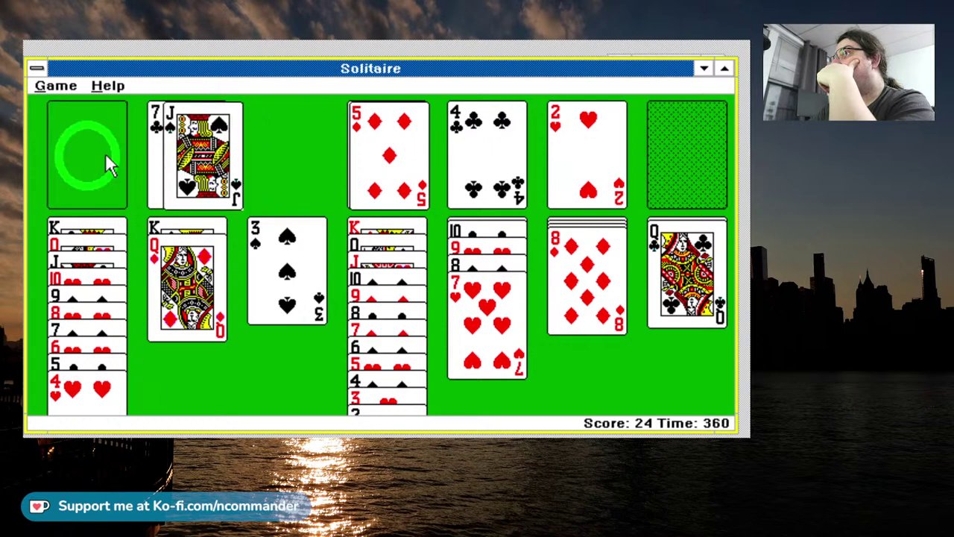
drag(198, 153, 605, 311)
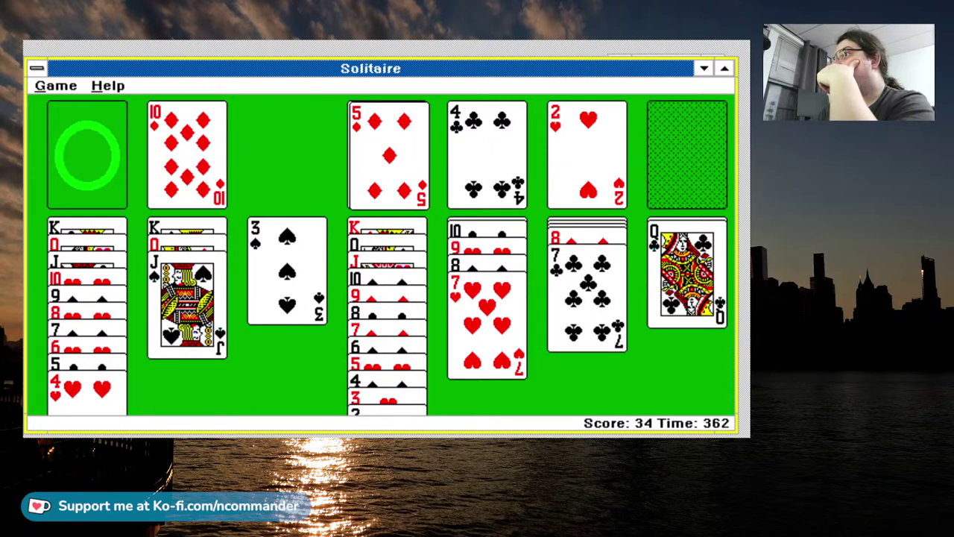
drag(195, 172, 193, 358)
drag(205, 160, 207, 388)
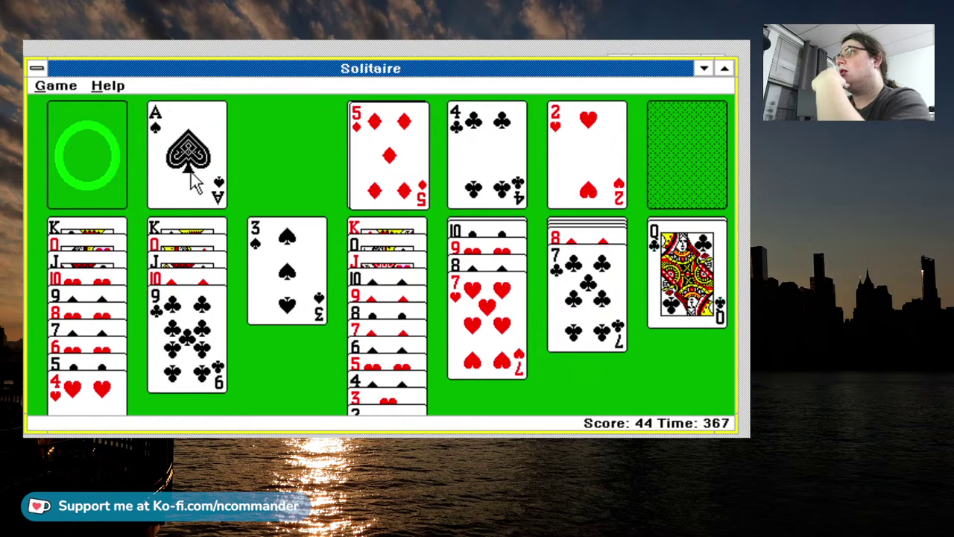
Send the spades from ace to 4 and the 3 of hearts up to their foundations.
double_click(191, 173)
double_click(382, 417)
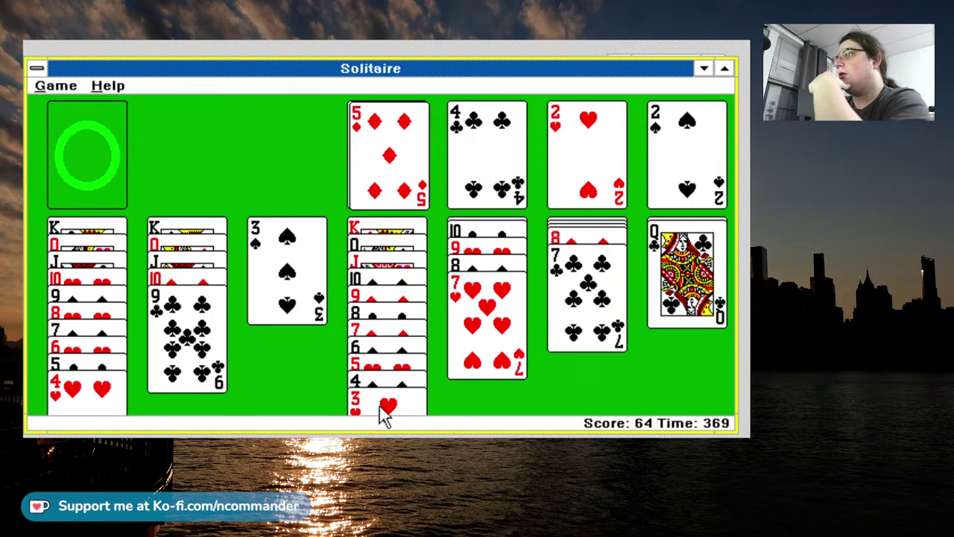
double_click(380, 407)
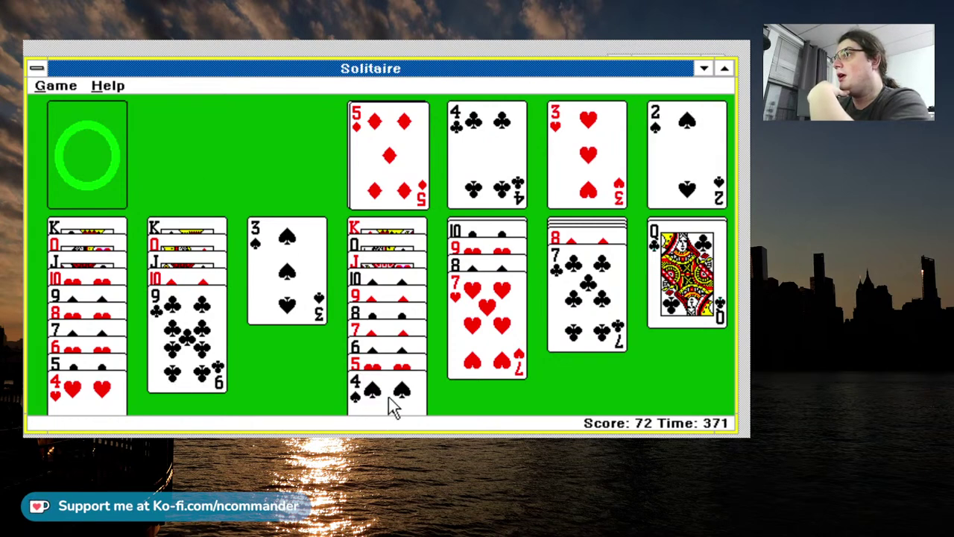
double_click(302, 302)
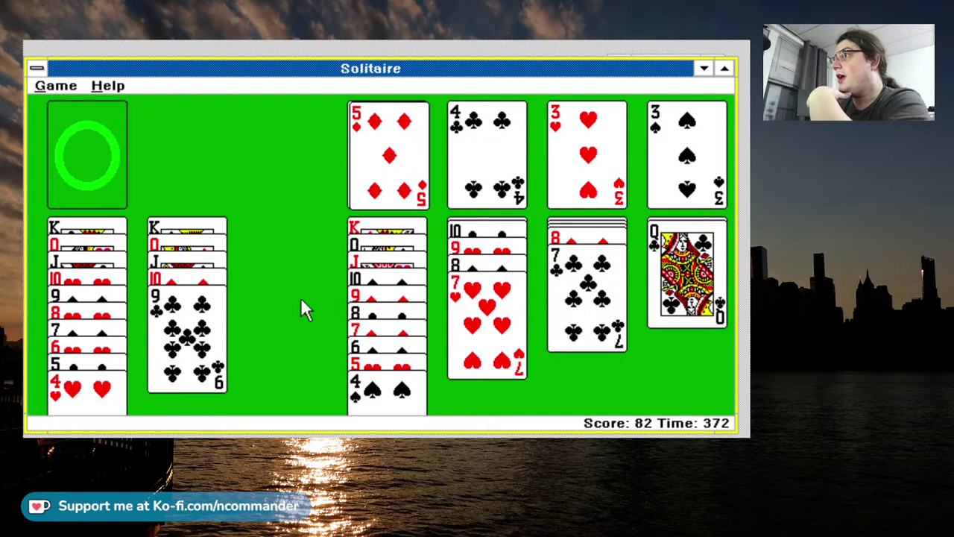
double_click(400, 401)
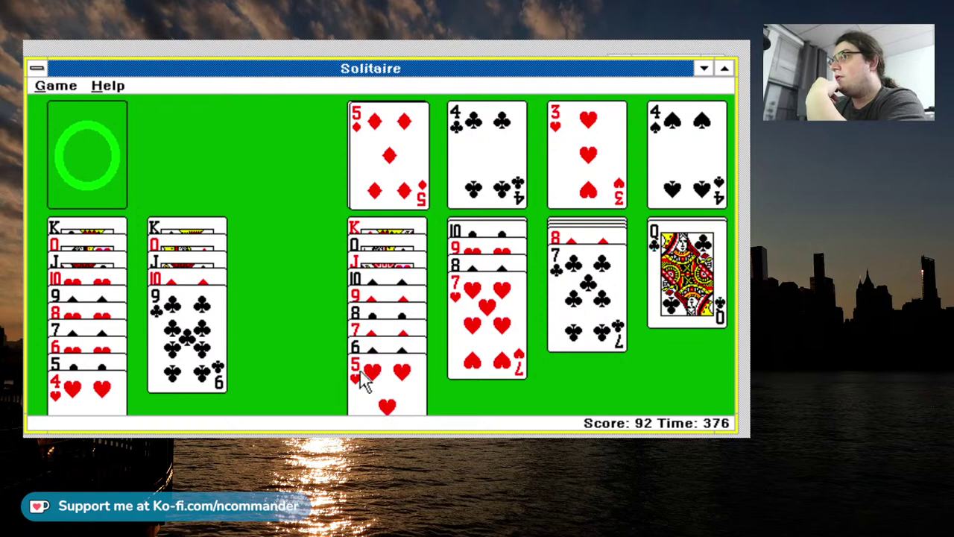
Send the 4 of hearts, 5 of clubs and 5 of hearts up to their foundations.
double_click(117, 389)
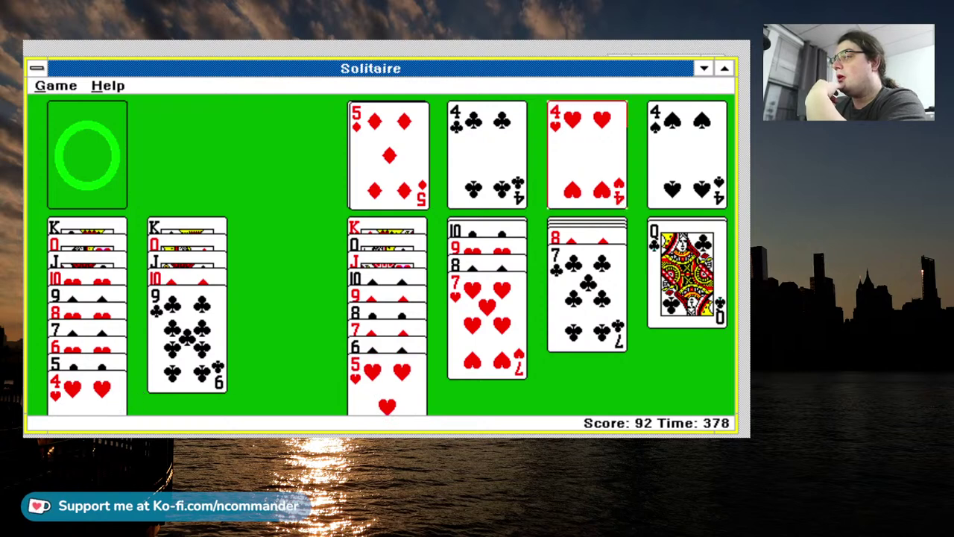
double_click(112, 400)
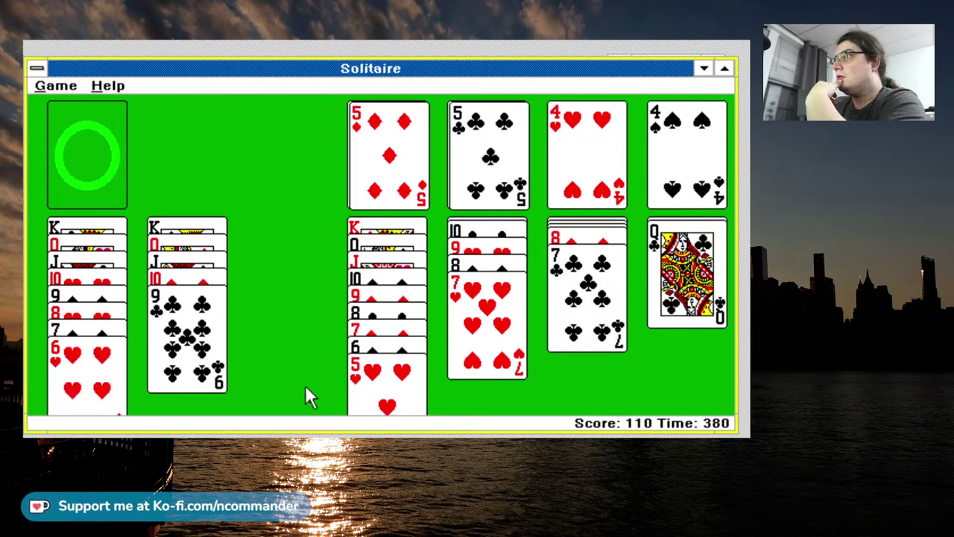
double_click(382, 389)
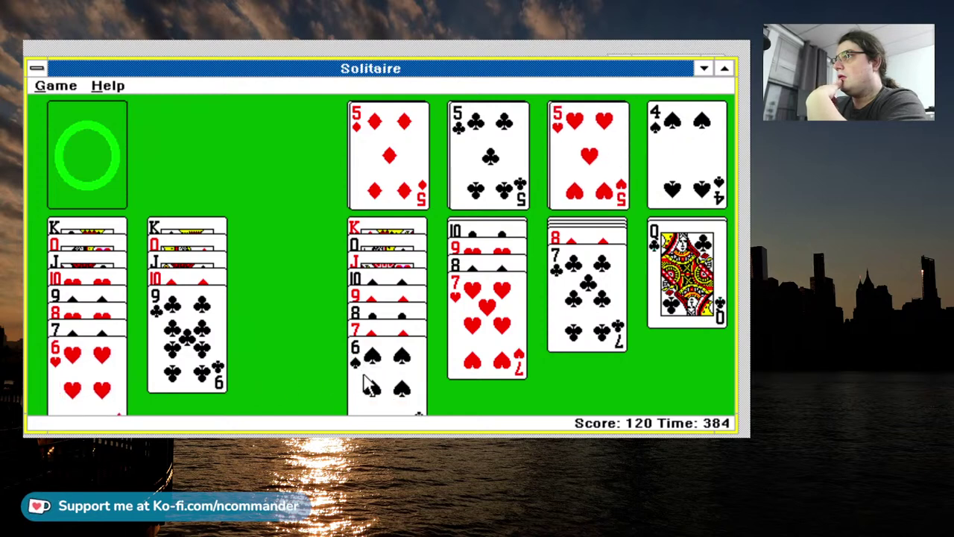
Move the king of diamonds run to the empty third column, and the 8 of diamonds and 7 of clubs onto the 9 of clubs.
drag(367, 384, 177, 382)
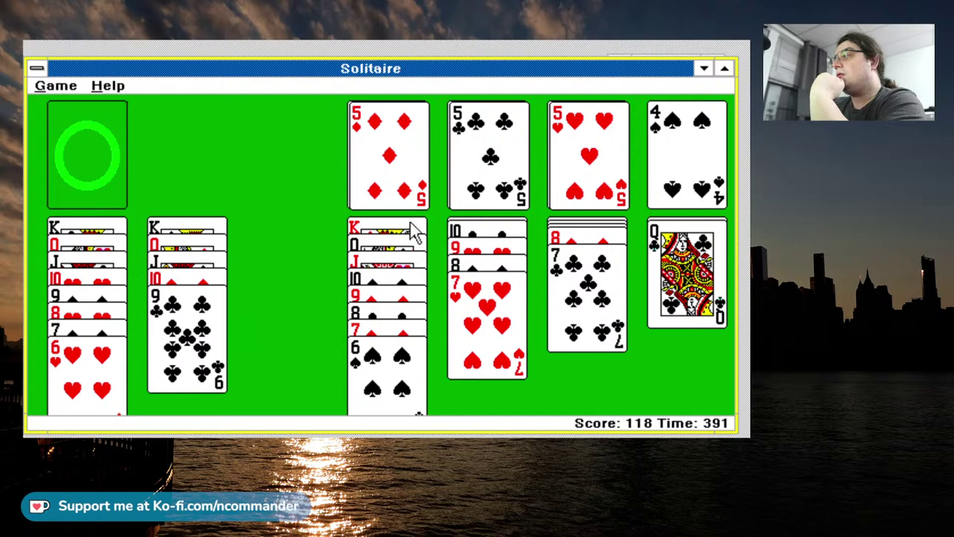
drag(411, 228, 348, 230)
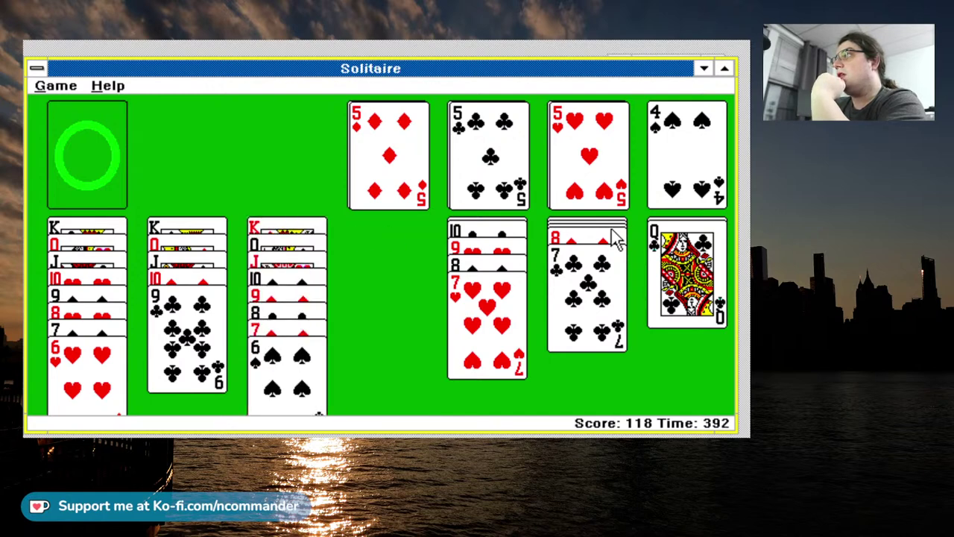
drag(615, 238, 188, 307)
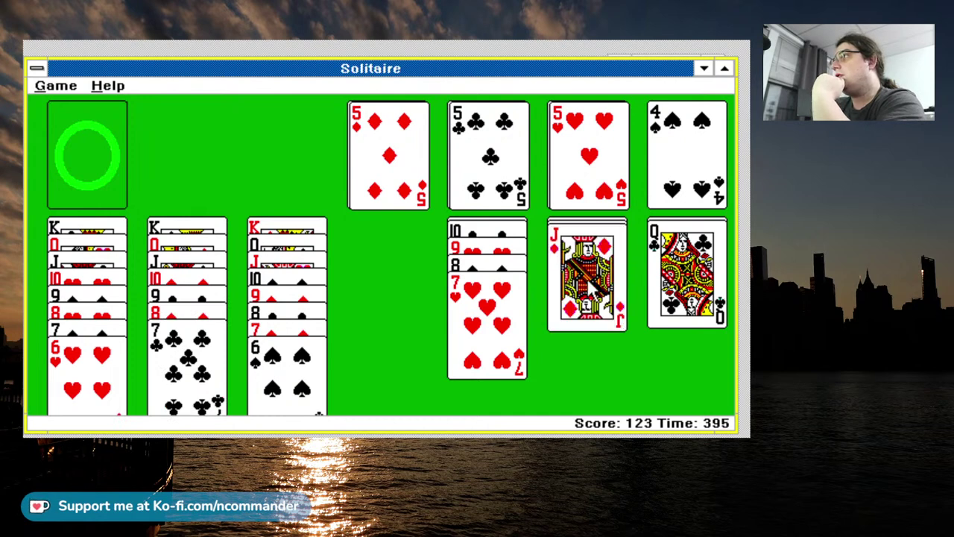
Clear the jack and 6 of diamonds off column six, then move the queen of clubs and jack of diamonds onto its king of hearts.
drag(587, 278, 686, 287)
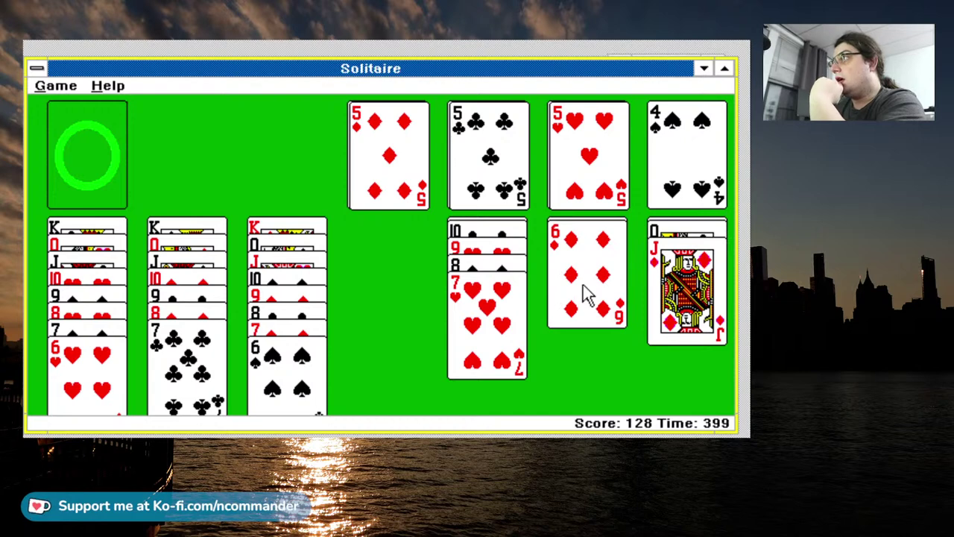
double_click(586, 293)
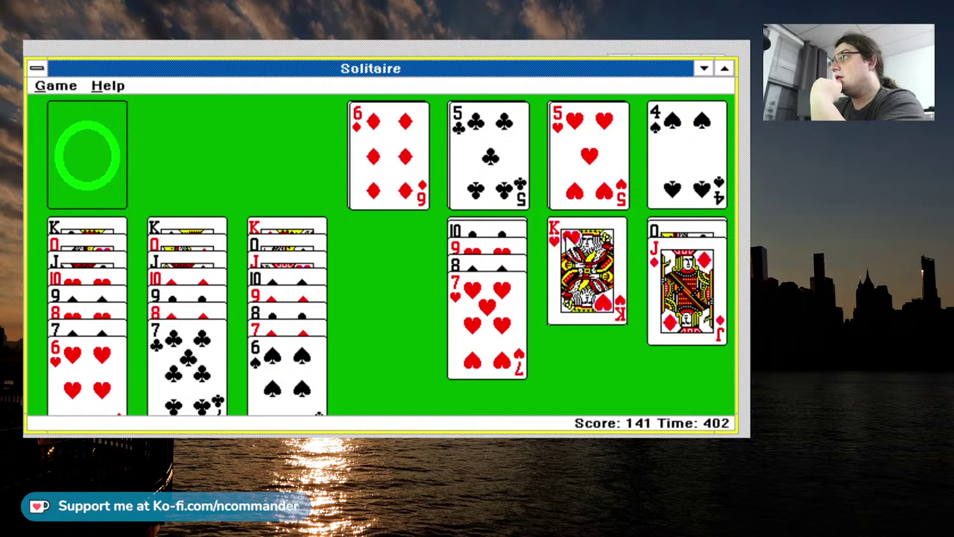
drag(675, 228, 578, 249)
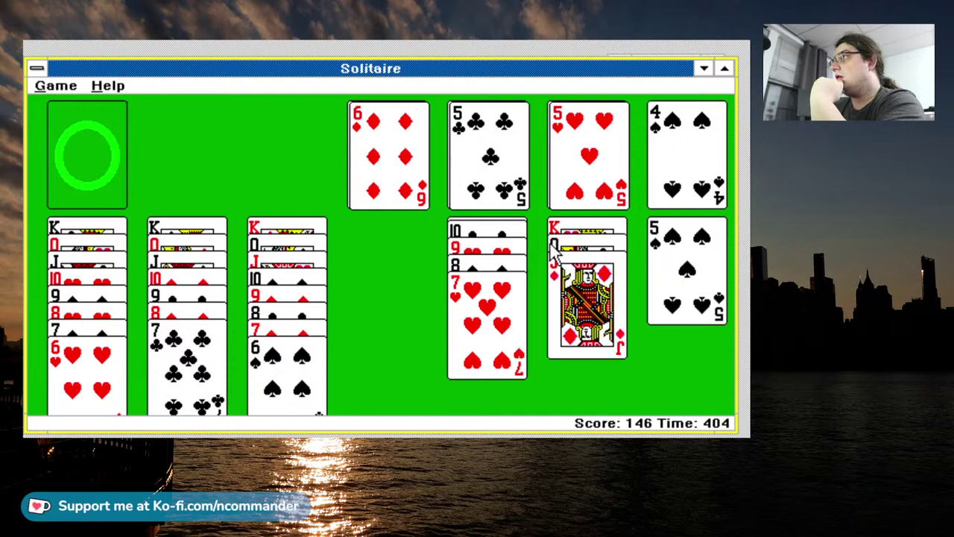
Move the 10 of clubs run onto the jack of diamonds and send the uncovered 6 of clubs to its foundation.
drag(504, 235, 570, 298)
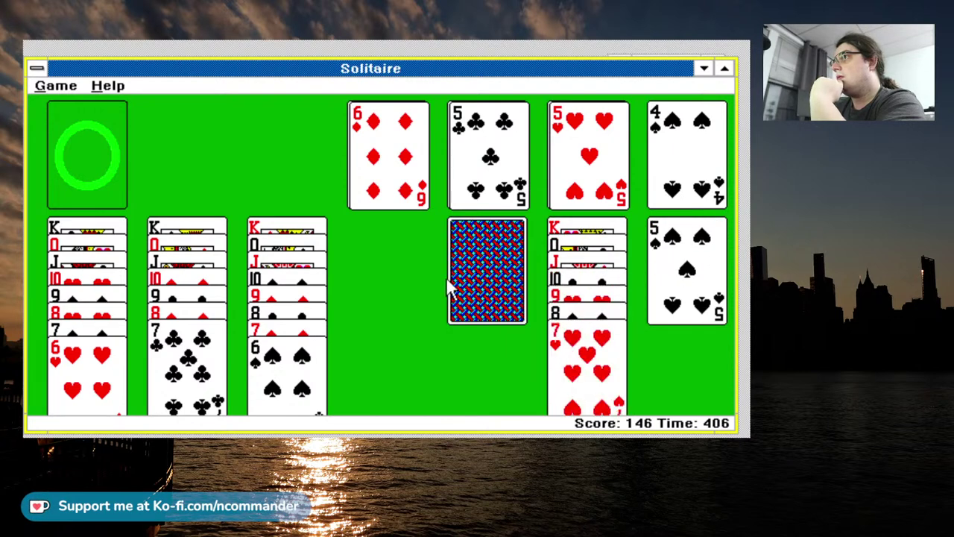
double_click(471, 287)
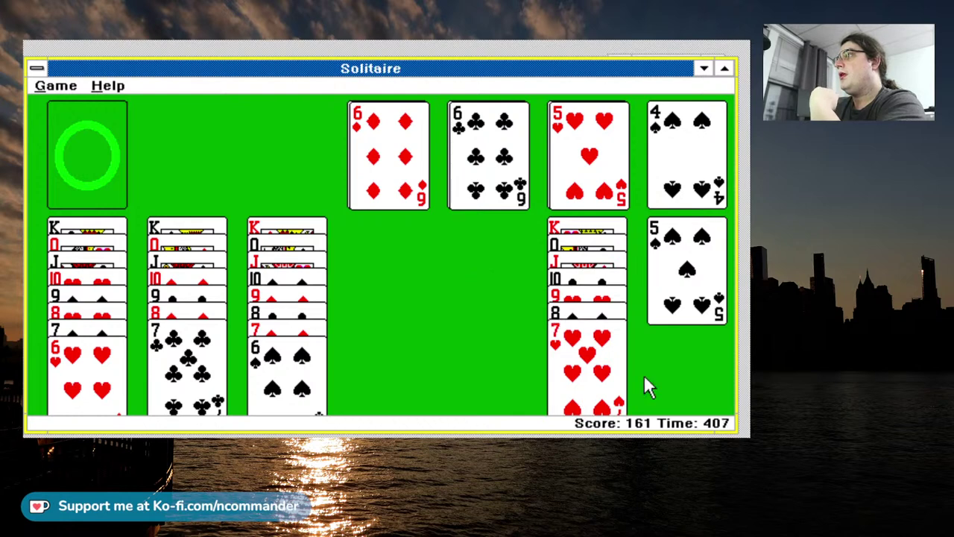
Finish the game by sending all remaining cards to the foundations in order, from the 5 of spades up to the red kings.
double_click(669, 250)
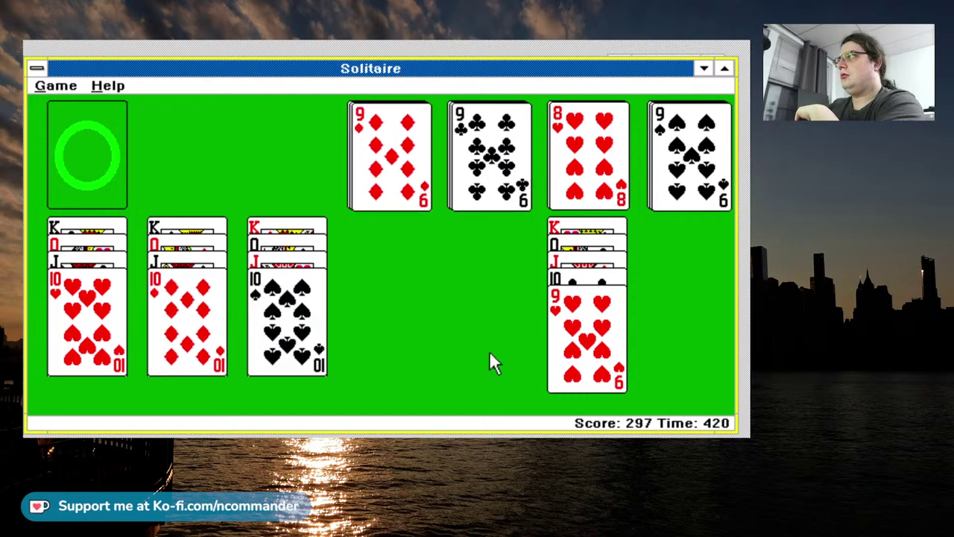
double_click(276, 345)
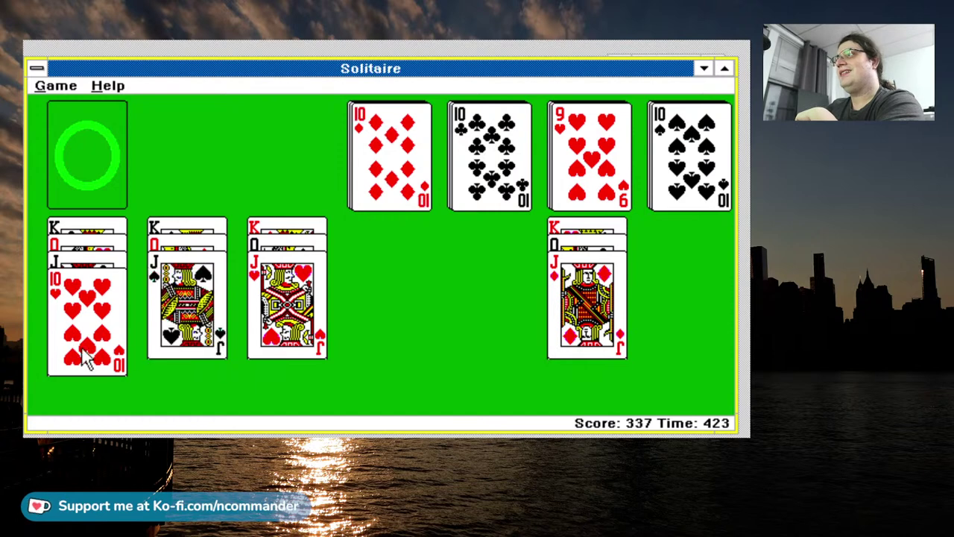
double_click(200, 352)
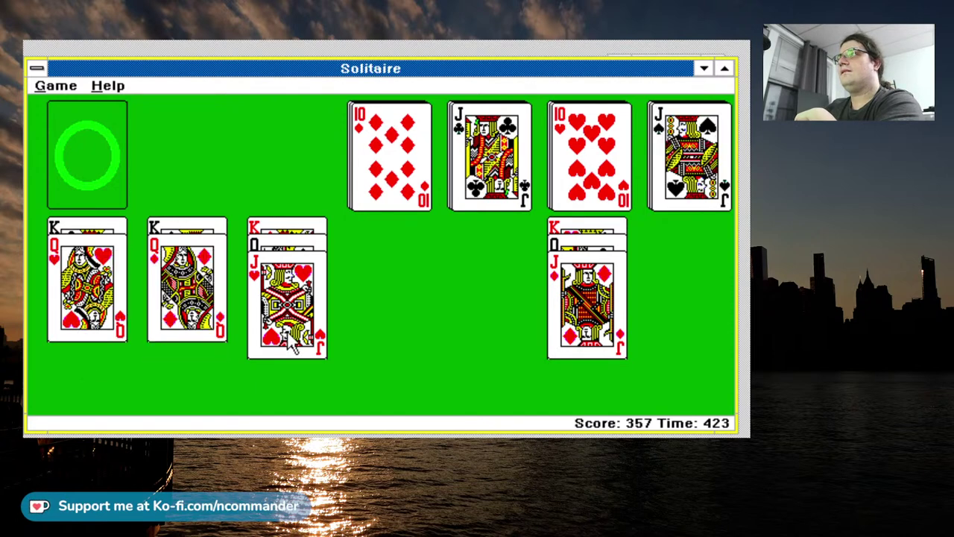
double_click(568, 316)
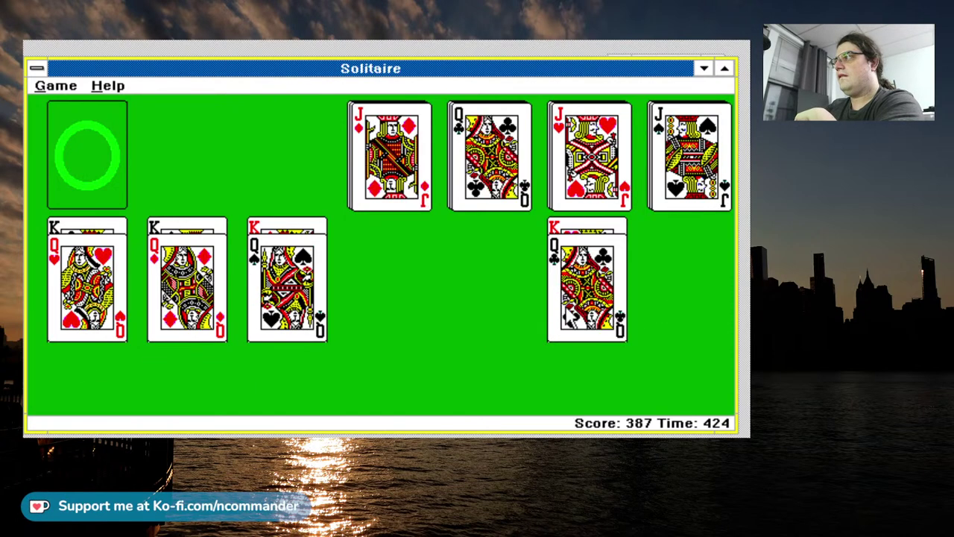
double_click(120, 319)
double_click(177, 318)
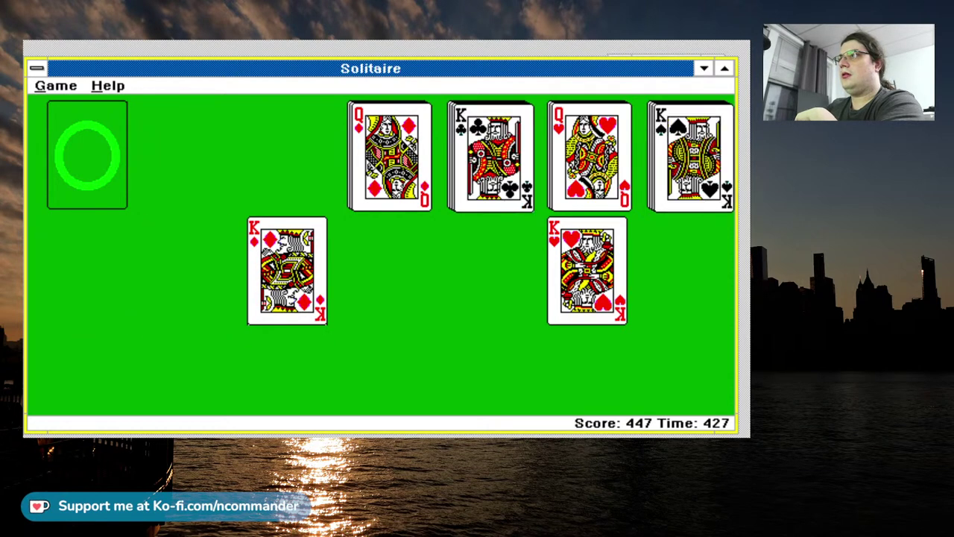
double_click(315, 316)
double_click(591, 303)
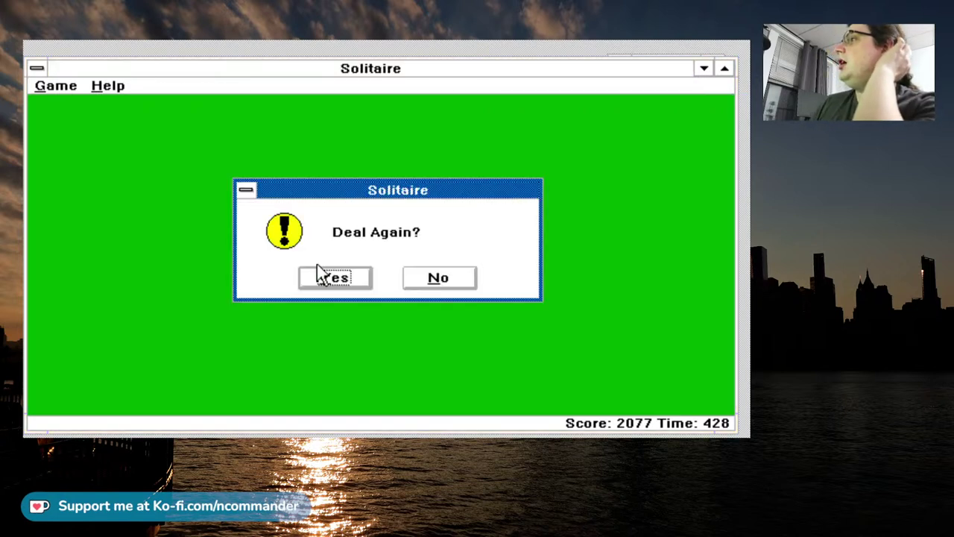
Decline dealing another Solitaire game and return to the File Manager window listing C:\APPLETS.
click(407, 284)
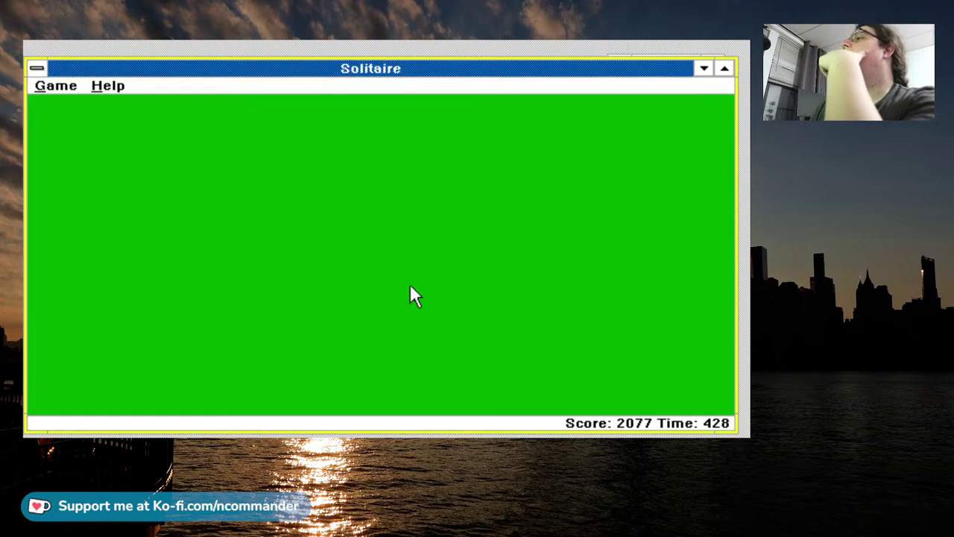
click(51, 85)
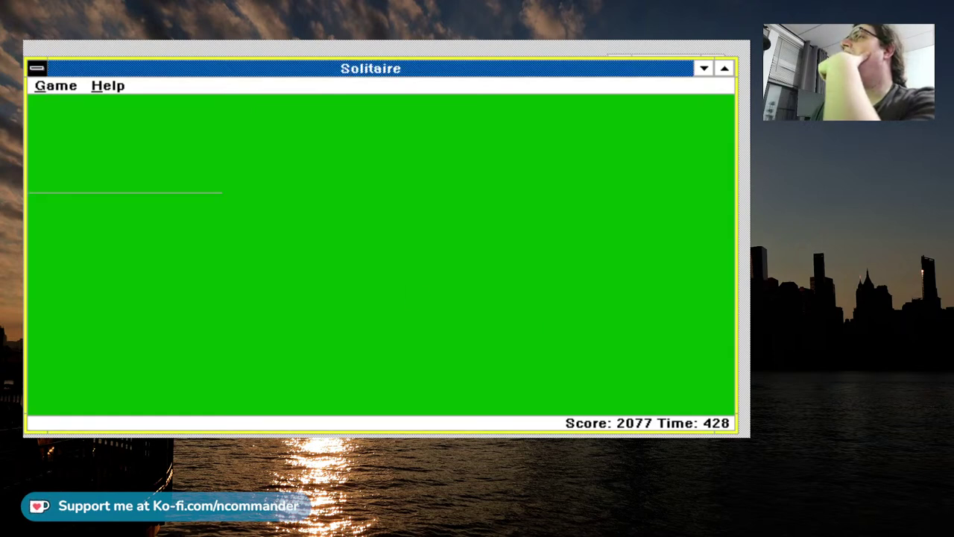
key(alt+Tab)
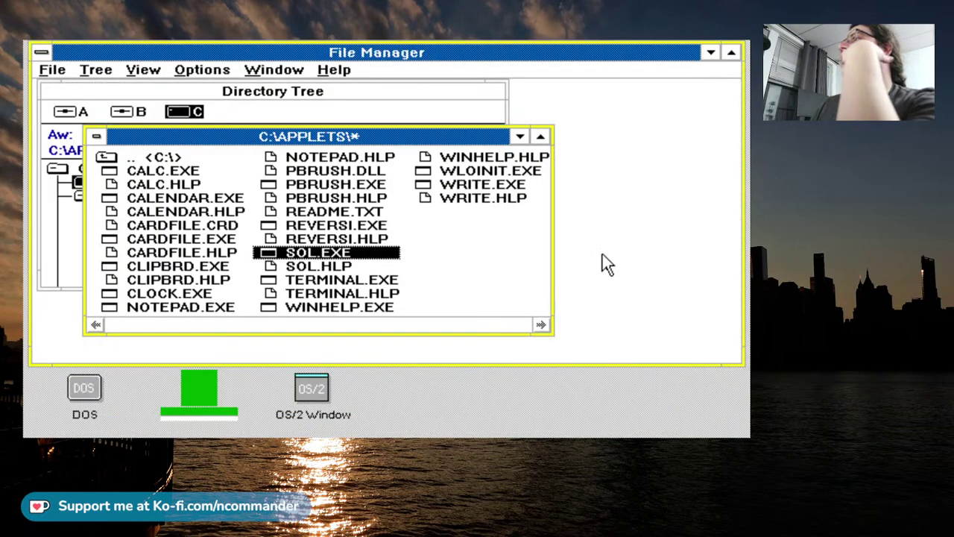